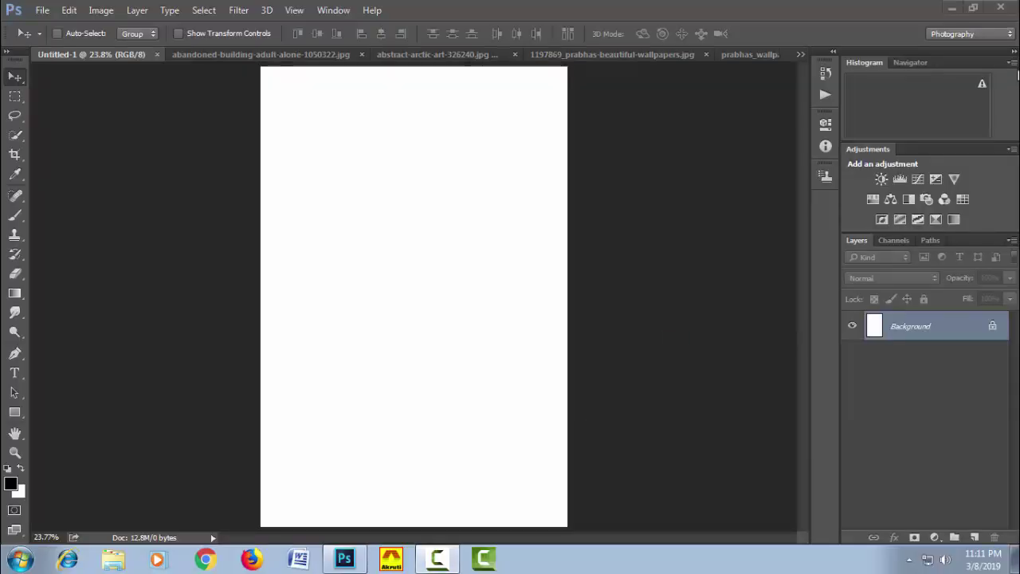
# - Close the Histogram and Navigator panels and bring up the 1197869_prabhas-beautiful-wallpapers.jpg photo
pyautogui.click(1011, 62)
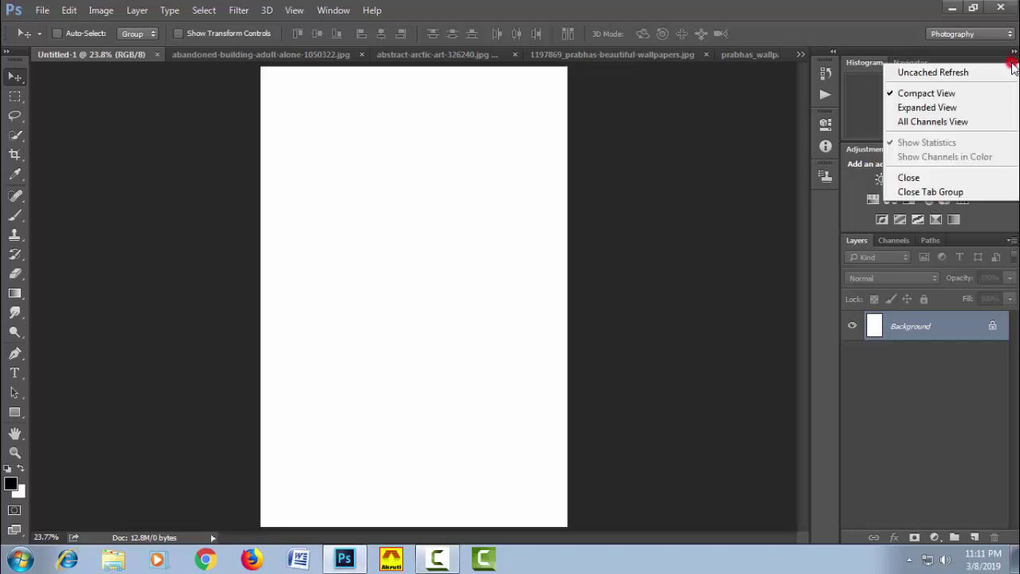
pyautogui.click(909, 178)
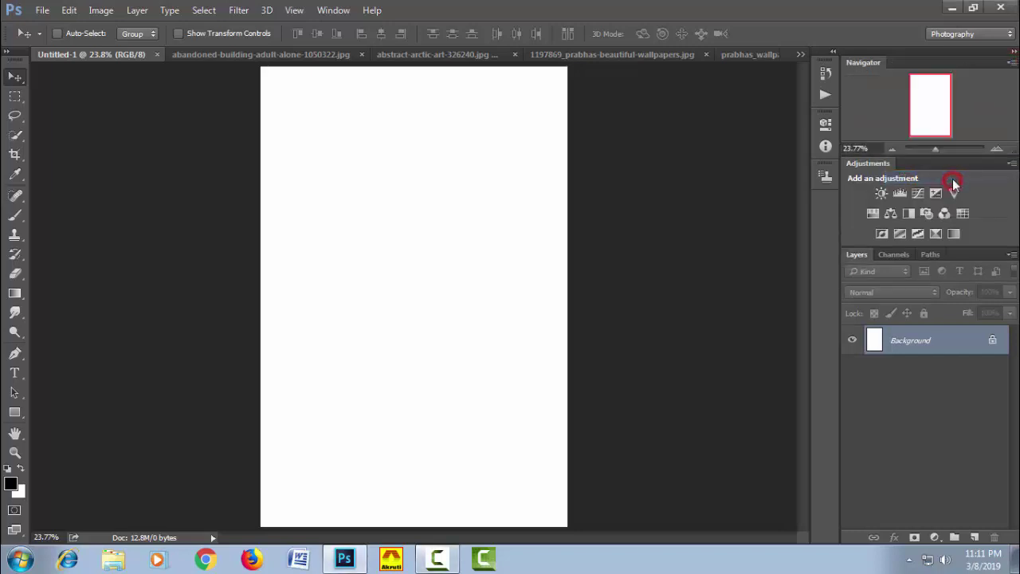
pyautogui.click(1012, 62)
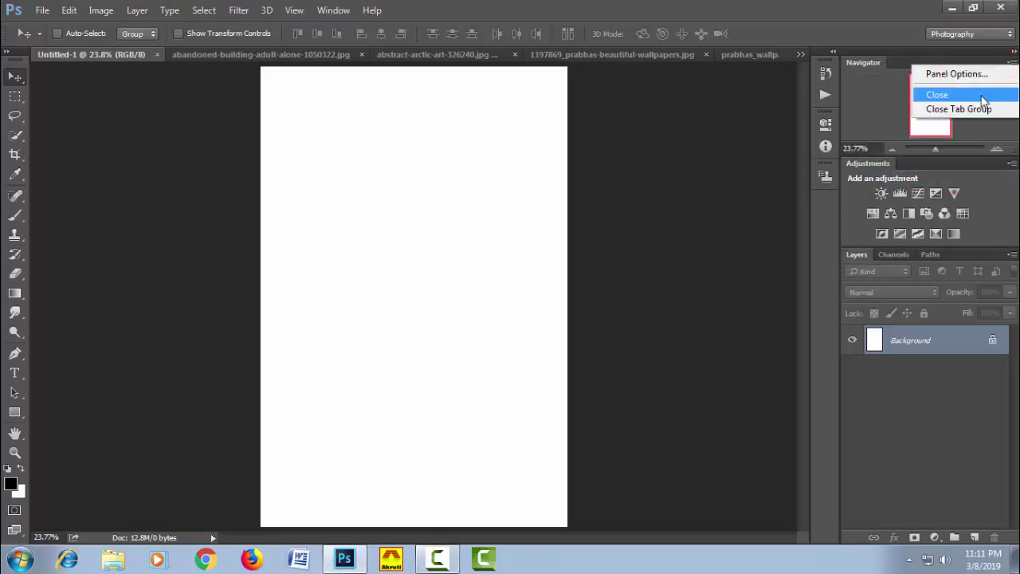
pyautogui.click(980, 94)
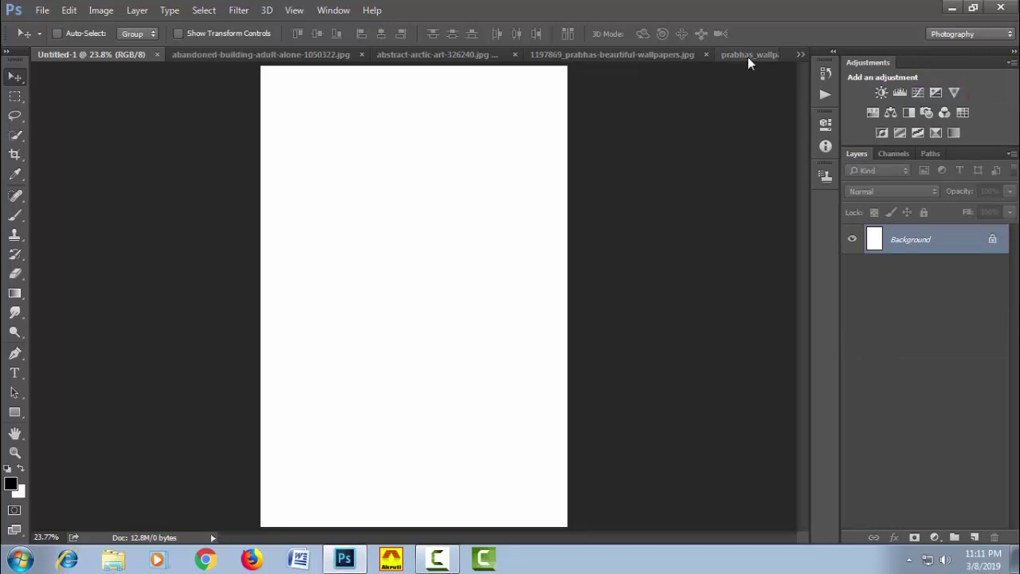
pyautogui.click(662, 56)
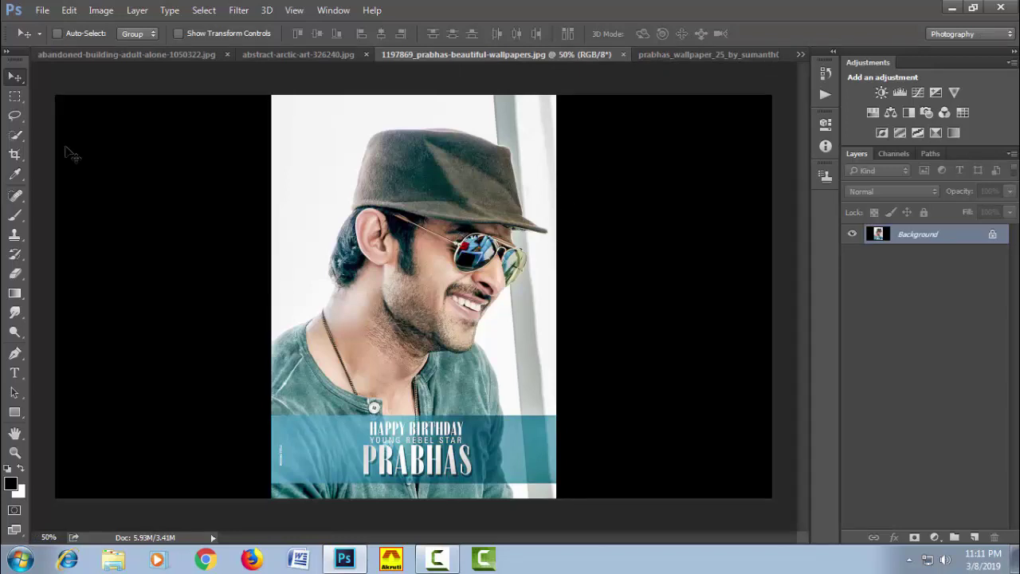
# - Quick-select the man's hat, ear, face, sunglasses, neck and shirt down to the banner
pyautogui.click(14, 137)
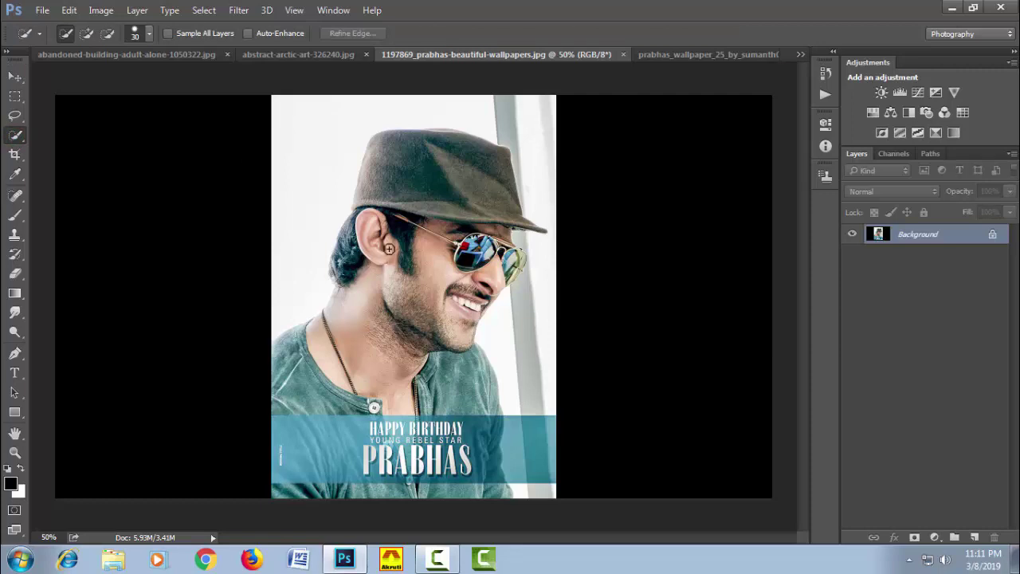
pyautogui.moveTo(375, 139); pyautogui.dragTo(420, 150)
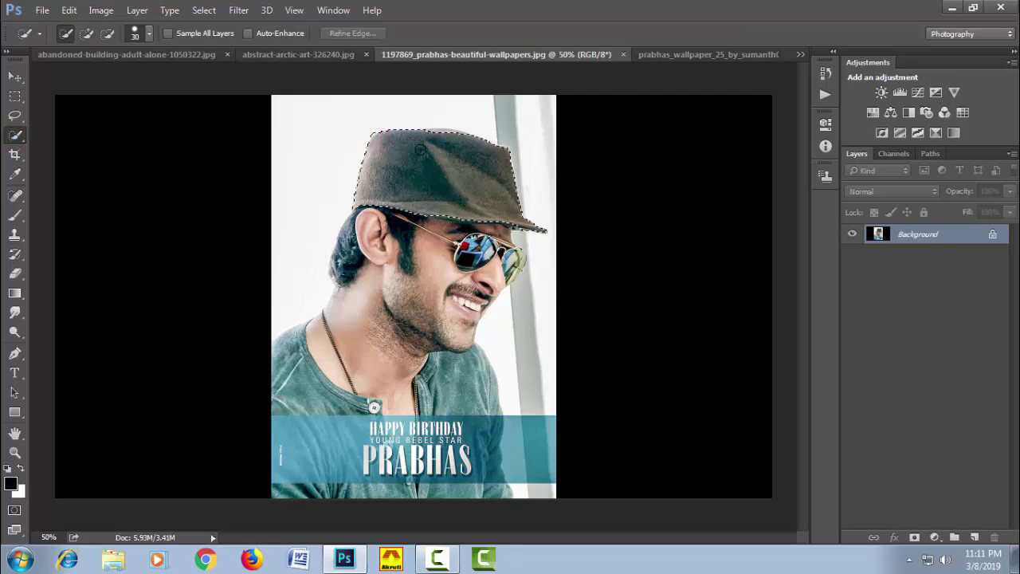
pyautogui.moveTo(387, 185)
pyautogui.mouseDown()
pyautogui.moveTo(362, 237)
pyautogui.moveTo(318, 412)
pyautogui.moveTo(306, 351)
pyautogui.moveTo(315, 339)
pyautogui.mouseUp()
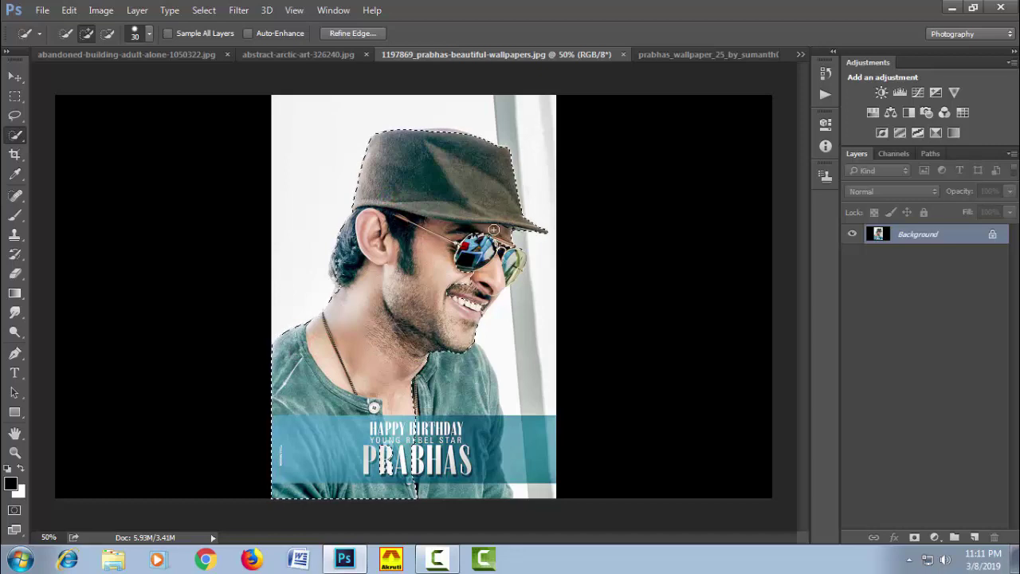
pyautogui.moveTo(494, 230); pyautogui.dragTo(496, 249)
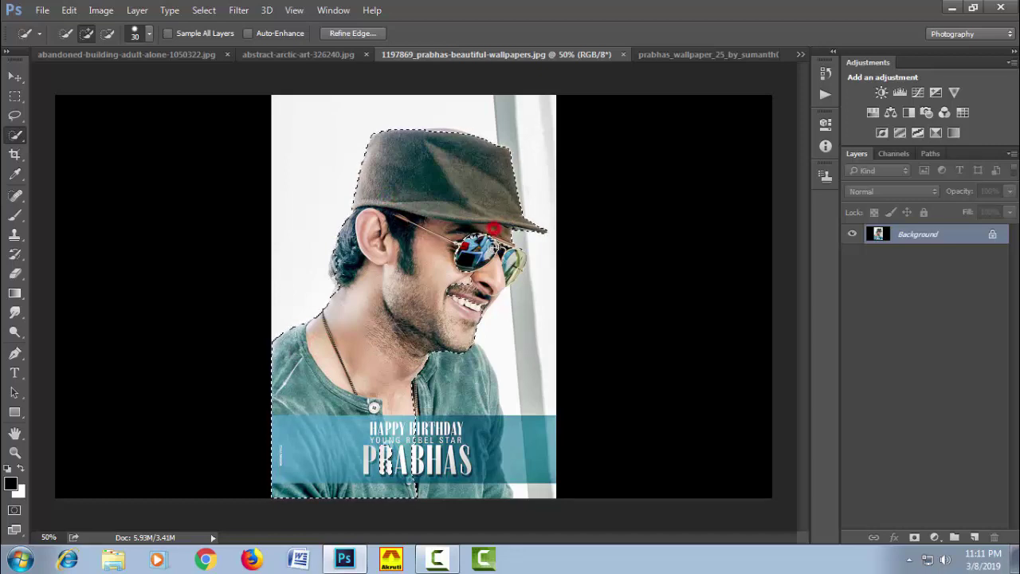
pyautogui.click(448, 354)
pyautogui.moveTo(445, 363); pyautogui.dragTo(456, 467)
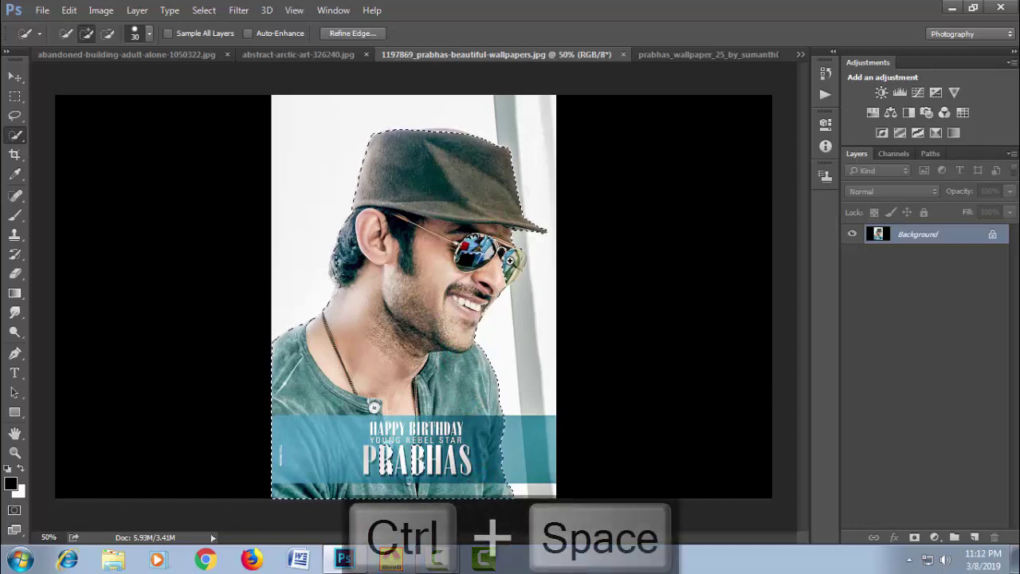
pyautogui.keyDown('ctrl'); pyautogui.click(510, 263); pyautogui.keyUp('ctrl')
# - At 200% zoom, tighten the selection along the hair and neck with a smaller brush
pyautogui.keyDown('ctrl'); pyautogui.click(509, 265); pyautogui.keyUp('ctrl')
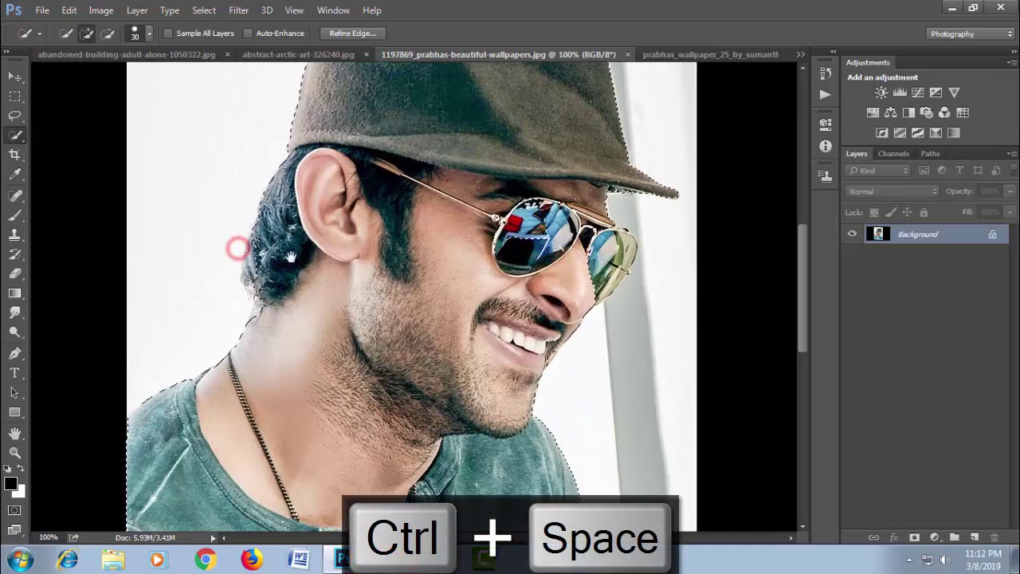
pyautogui.keyDown('ctrl'); pyautogui.click(239, 247); pyautogui.keyUp('ctrl')
pyautogui.moveTo(239, 203); pyautogui.dragTo(257, 327)
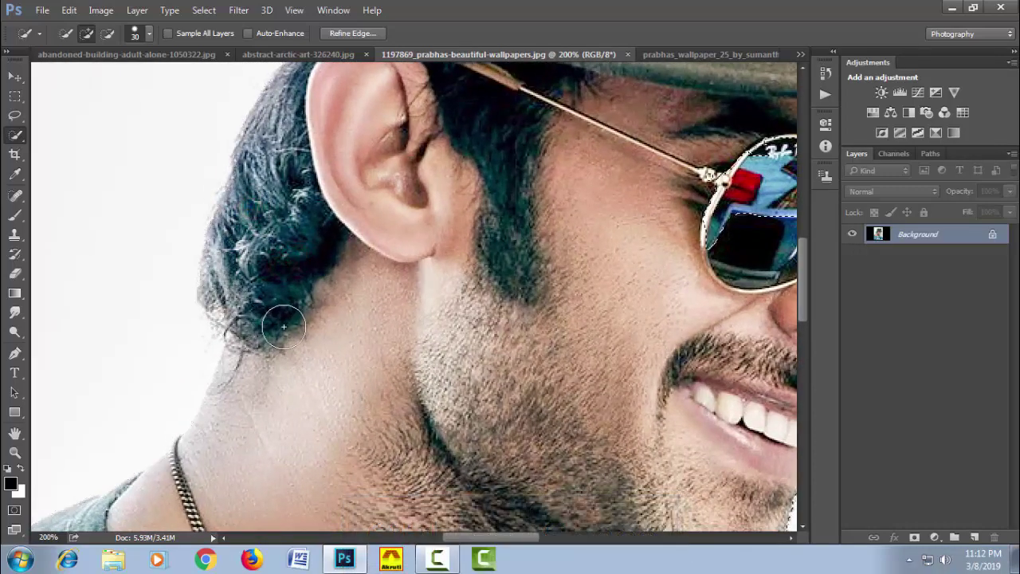
pyautogui.hotkey('ctrl', 'z')
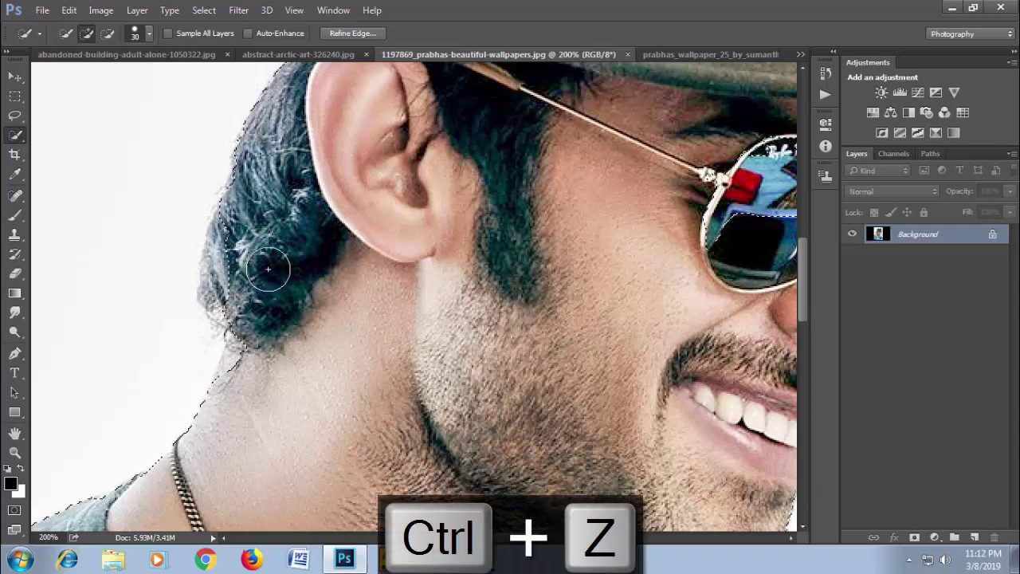
pyautogui.press('[')
pyautogui.press('[')
pyautogui.press('[')
pyautogui.press('[')
pyautogui.press('[')
pyautogui.moveTo(234, 230)
pyautogui.mouseDown()
pyautogui.moveTo(208, 267)
pyautogui.moveTo(246, 368)
pyautogui.mouseUp()
pyautogui.press('[')
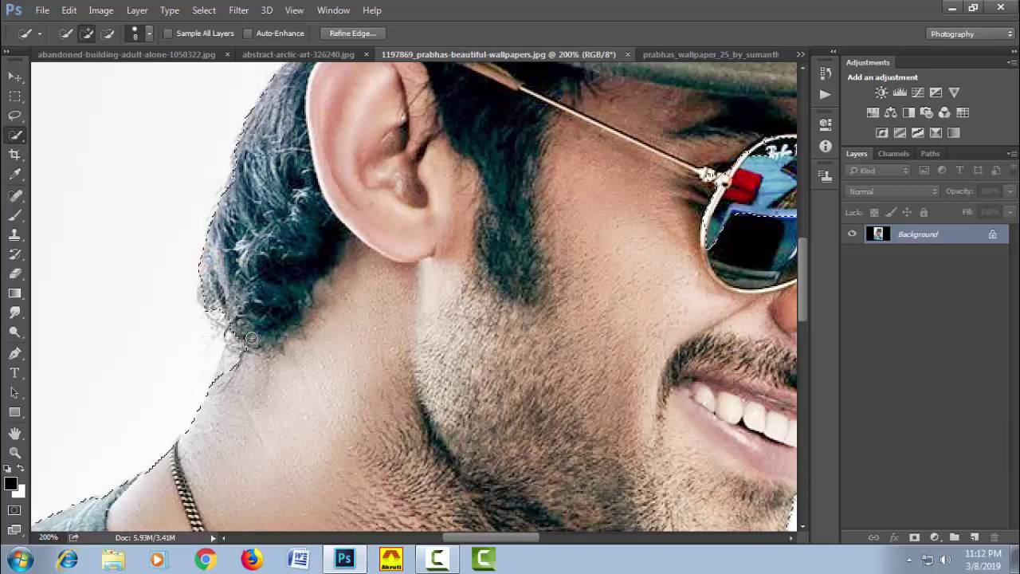
pyautogui.click(246, 363)
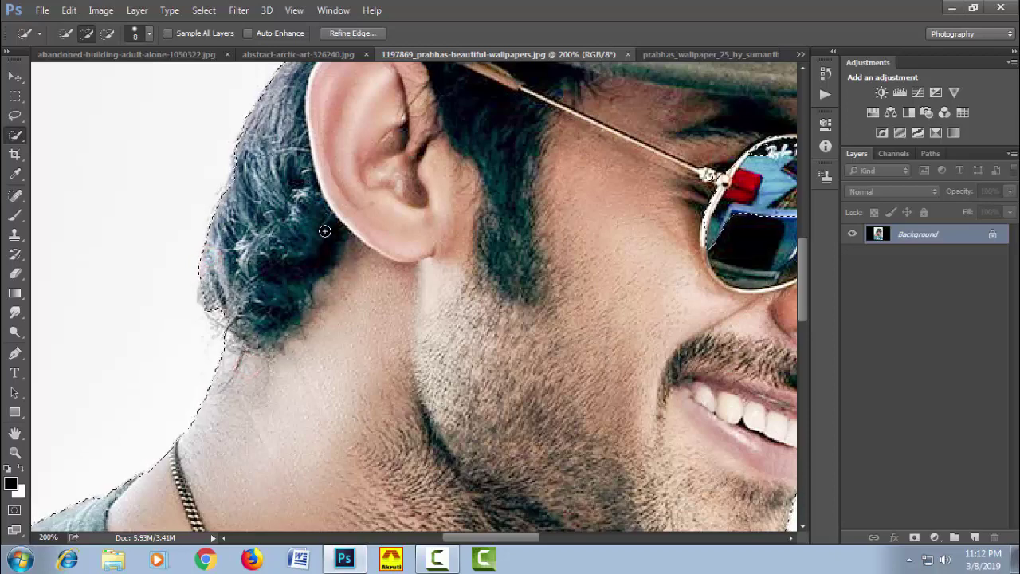
# - Refine the selection edge around the sunglasses and right lens
pyautogui.moveTo(601, 289); pyautogui.dragTo(168, 264)
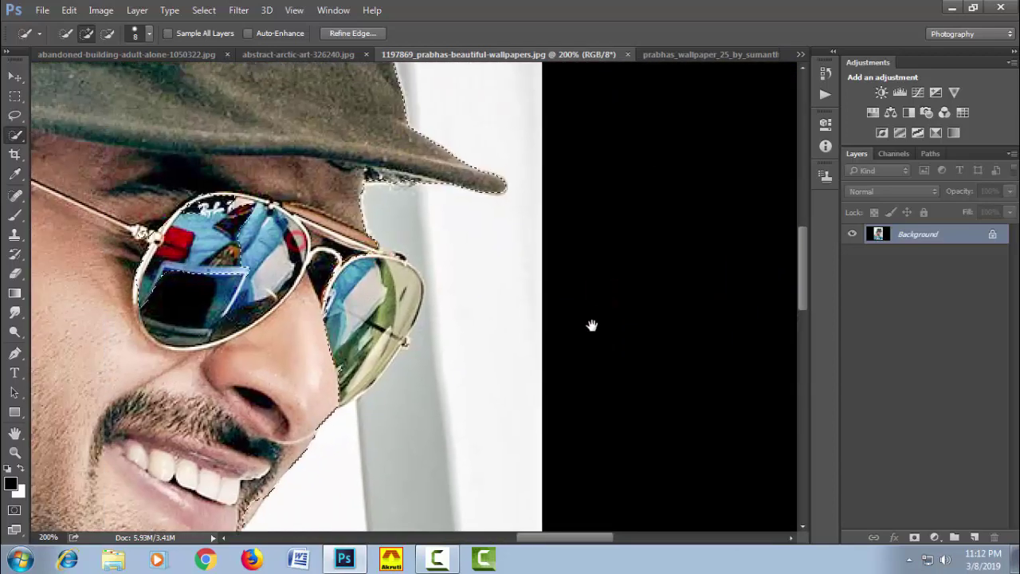
pyautogui.moveTo(387, 271)
pyautogui.mouseDown()
pyautogui.moveTo(392, 260)
pyautogui.moveTo(367, 351)
pyautogui.mouseUp()
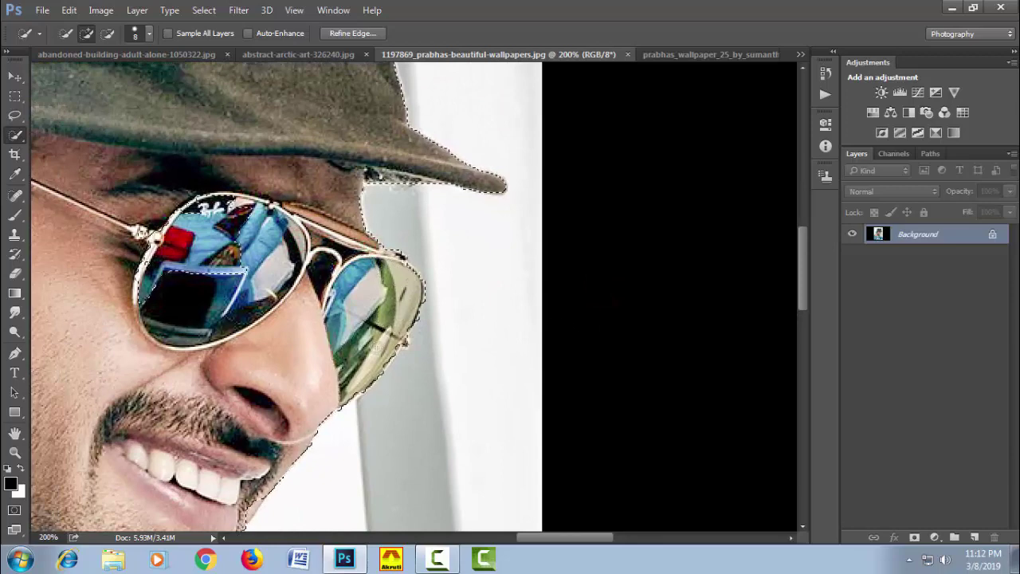
pyautogui.moveTo(291, 458)
pyautogui.mouseDown()
pyautogui.moveTo(383, 370)
pyautogui.moveTo(353, 406)
pyautogui.mouseUp()
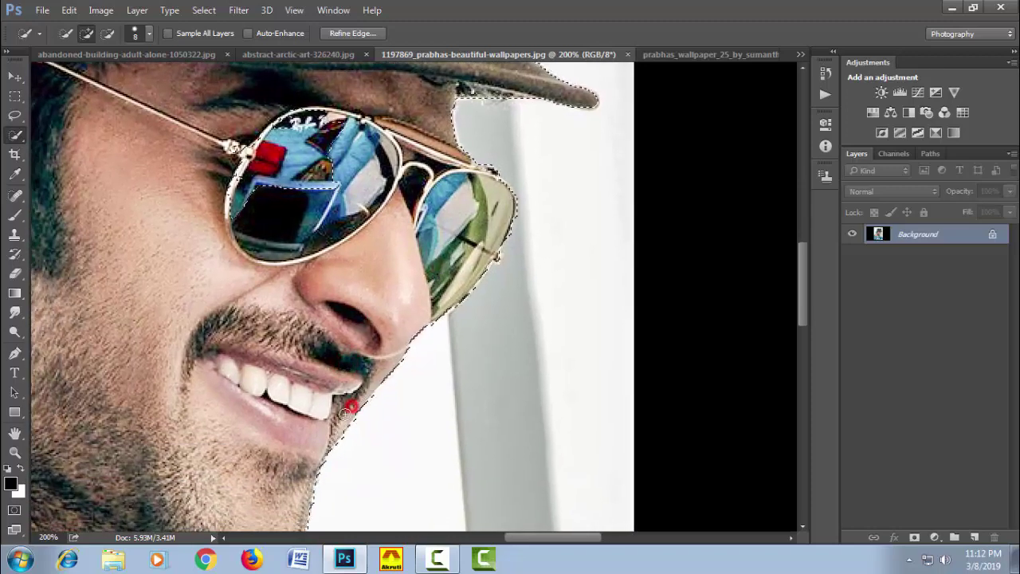
pyautogui.moveTo(381, 182)
pyautogui.mouseDown()
pyautogui.moveTo(397, 300)
pyautogui.moveTo(363, 294)
pyautogui.mouseUp()
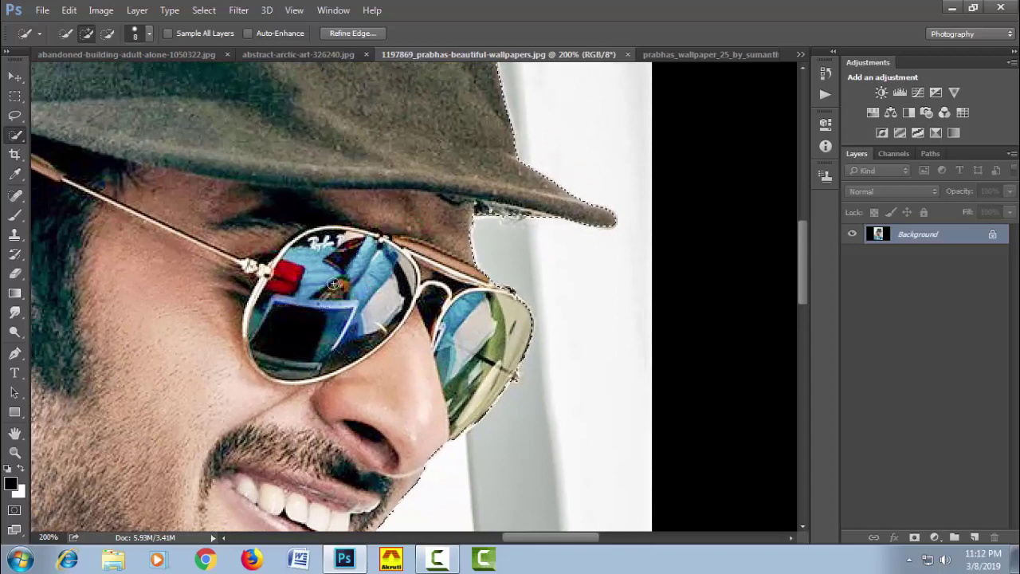
# - Check the selection in Quick Mask, focusing on the top of the hat
pyautogui.click(14, 511)
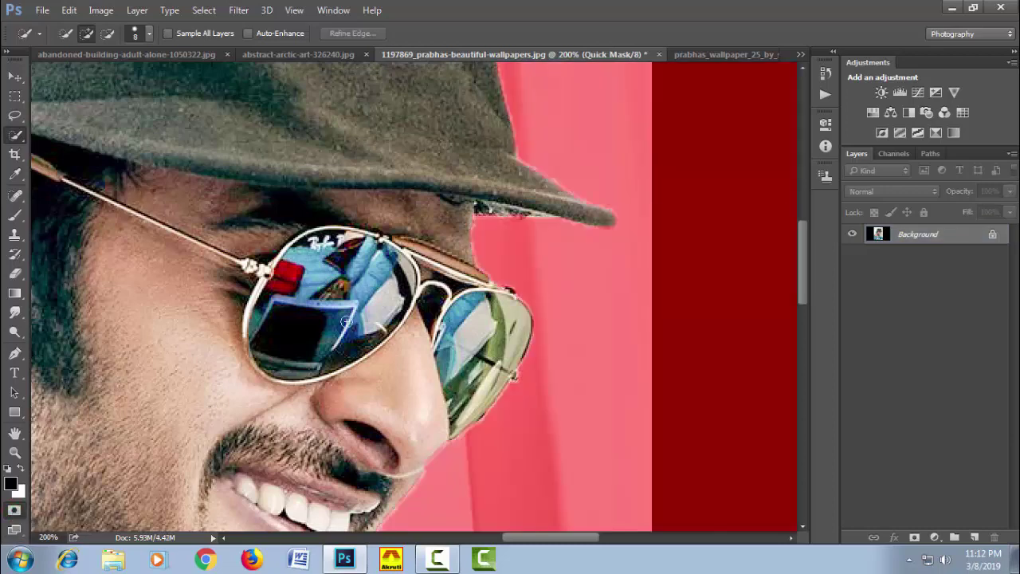
pyautogui.scroll(-2, 345, 321)
pyautogui.moveTo(307, 331)
pyautogui.mouseDown()
pyautogui.moveTo(450, 363)
pyautogui.moveTo(374, 511)
pyautogui.mouseUp()
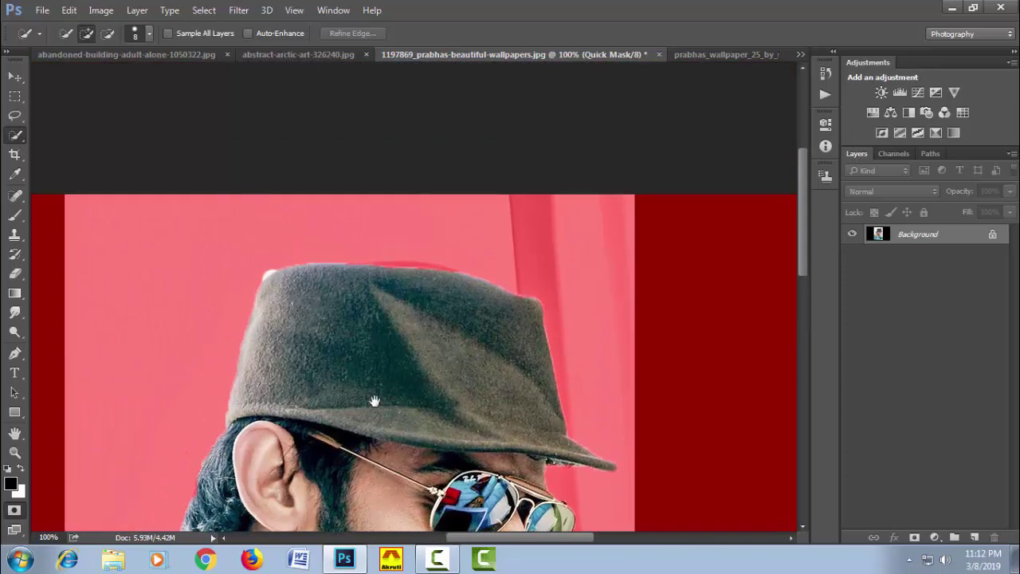
pyautogui.scroll(1, 380, 311)
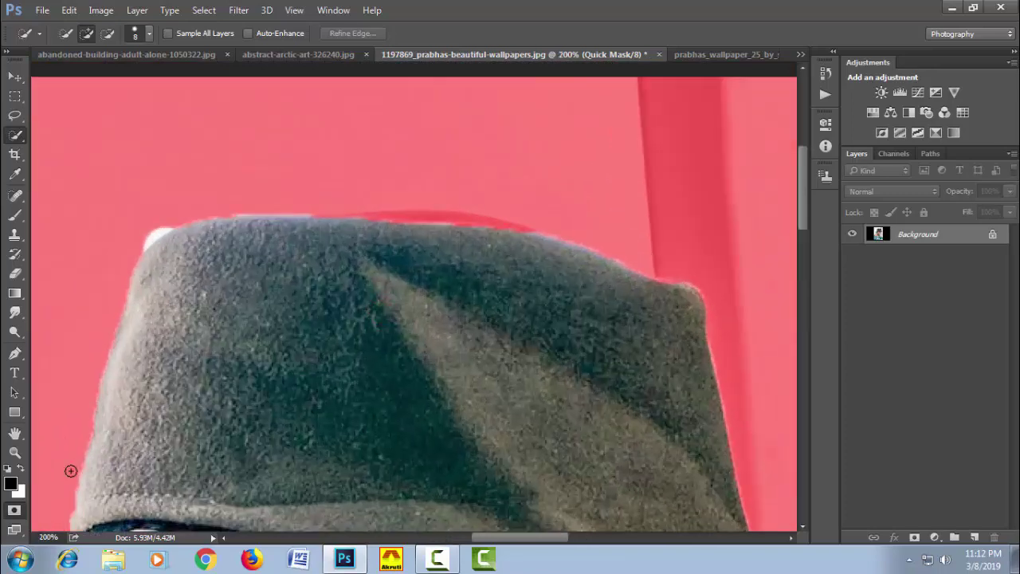
pyautogui.click(15, 511)
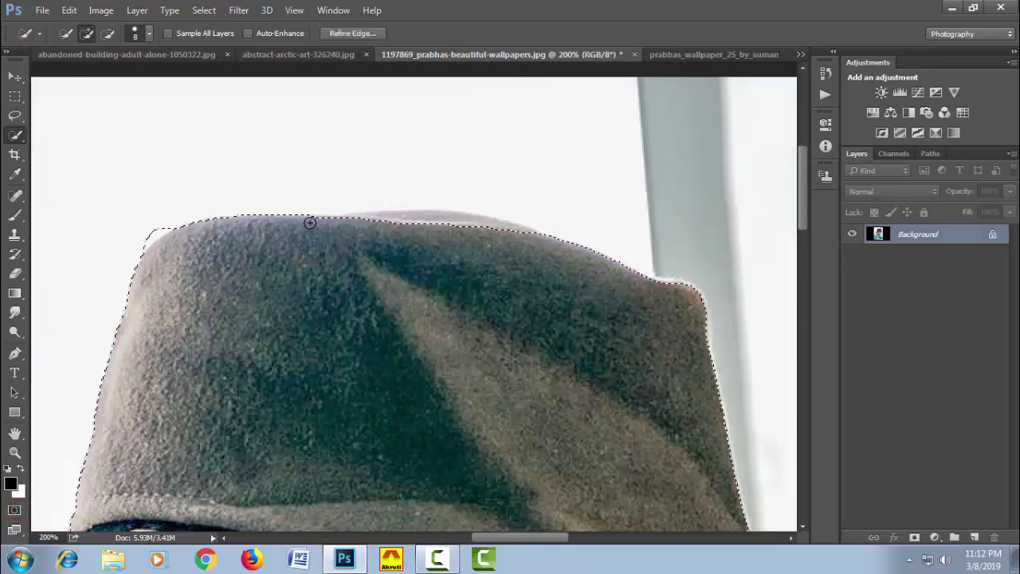
# - Trim the selection along the hat's top edge and top-left corner, subtracting with Alt
pyautogui.click(311, 220)
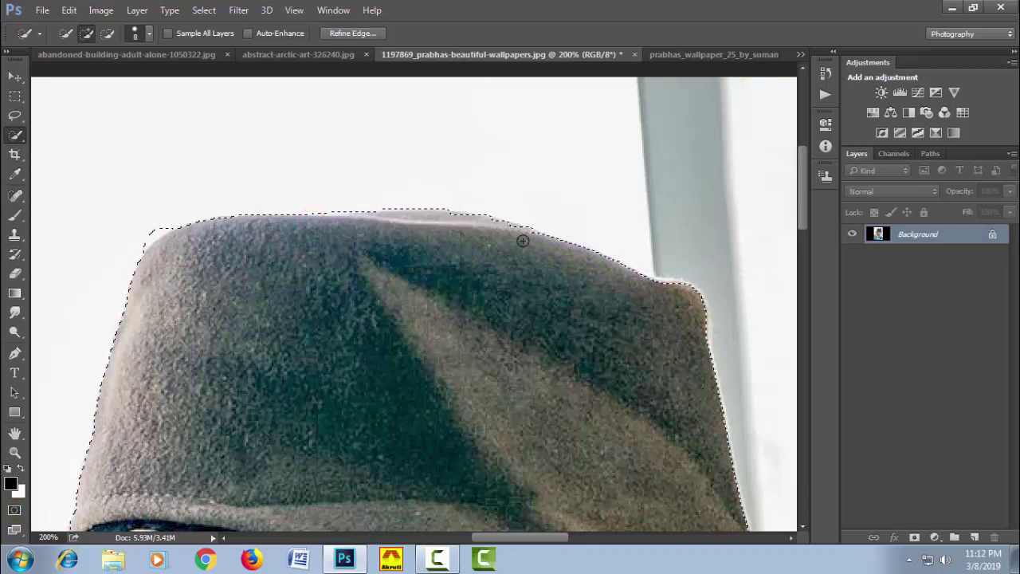
pyautogui.press('alt')
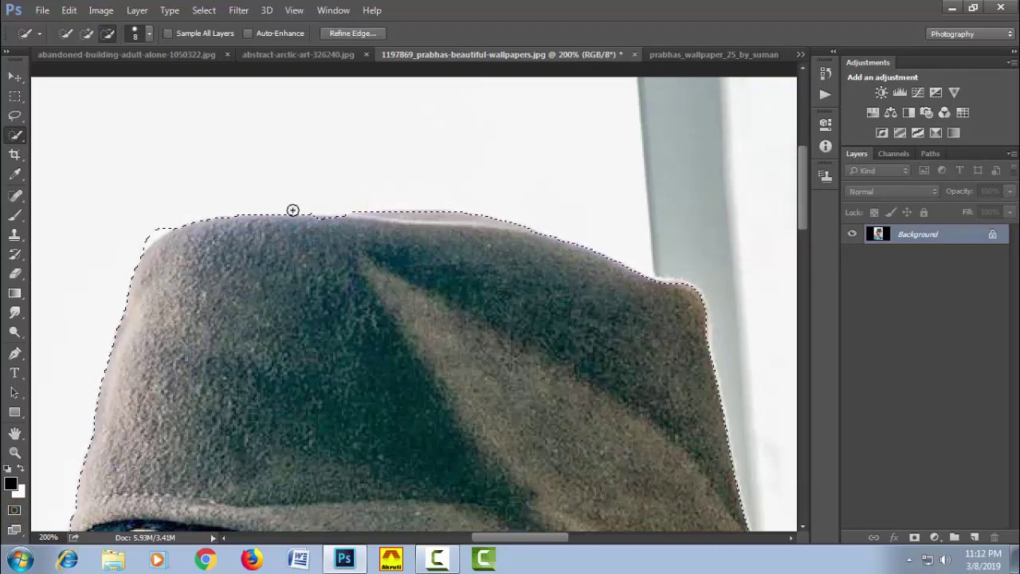
pyautogui.click(341, 222)
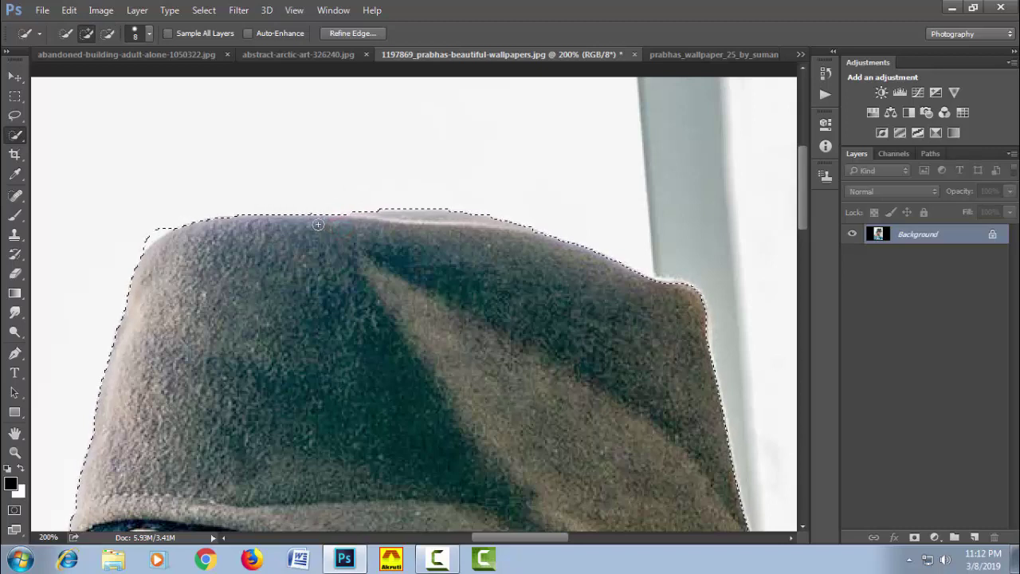
pyautogui.click(156, 222)
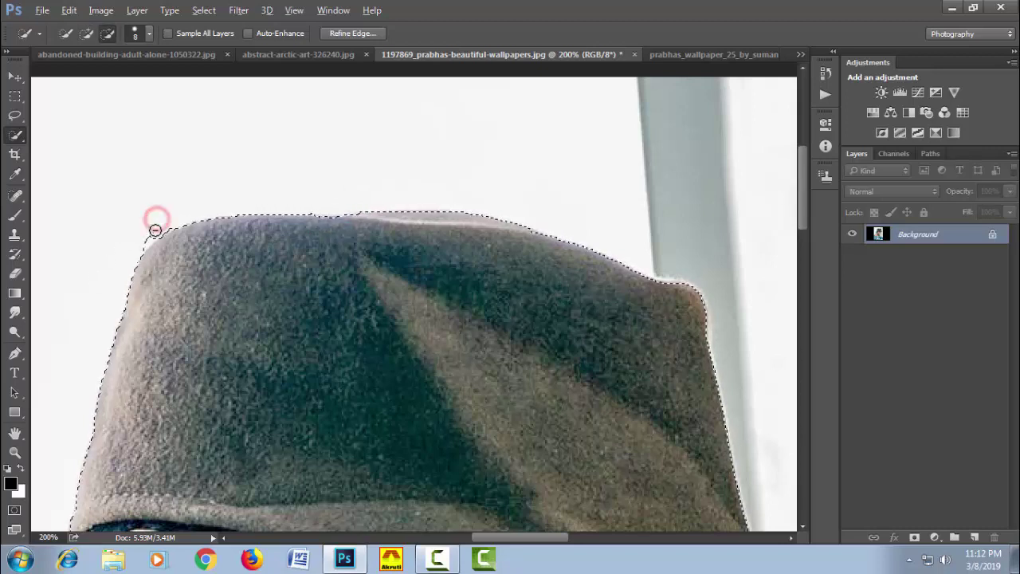
pyautogui.click(141, 230)
pyautogui.keyDown('alt'); pyautogui.click(137, 244); pyautogui.keyUp('alt')
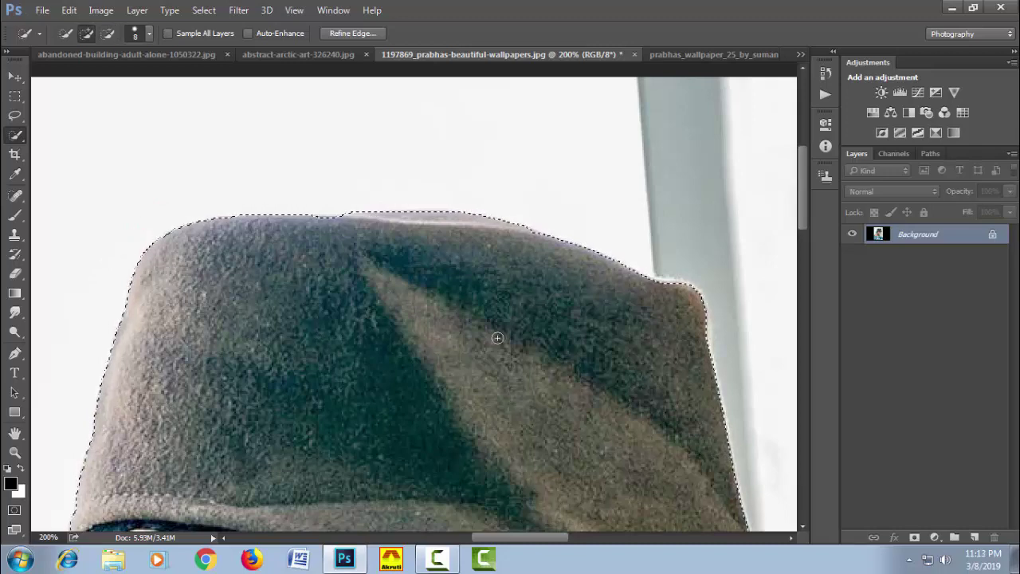
pyautogui.keyDown('alt'); pyautogui.click(606, 337); pyautogui.keyUp('alt')
pyautogui.moveTo(573, 415)
pyautogui.mouseDown()
pyautogui.moveTo(526, 326)
pyautogui.moveTo(558, 303)
pyautogui.mouseUp()
# - In Refine Edge, preview on black with Smart Radius 1.2 px and Shift Edge -21%
pyautogui.click(334, 32)
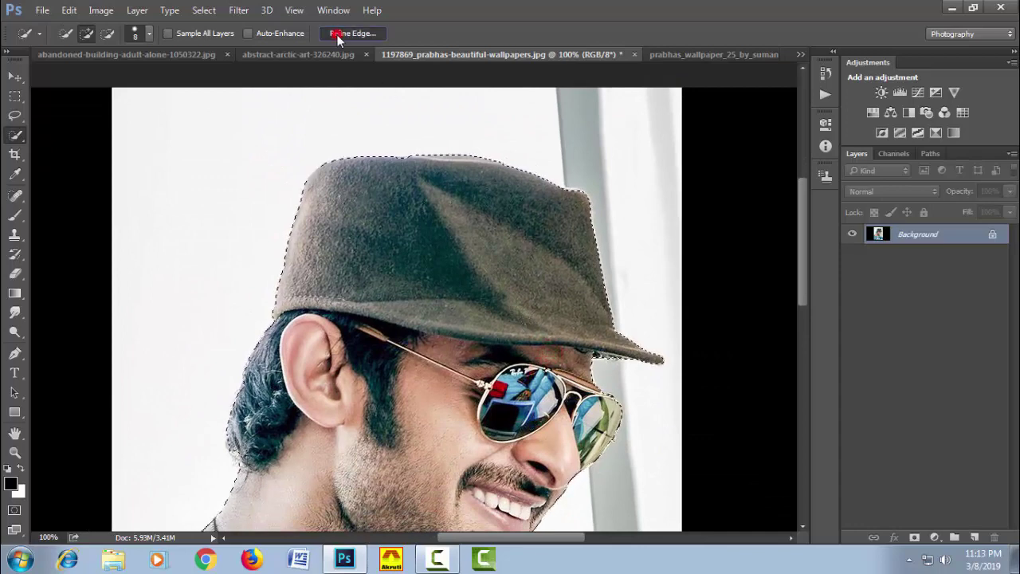
pyautogui.click(498, 100)
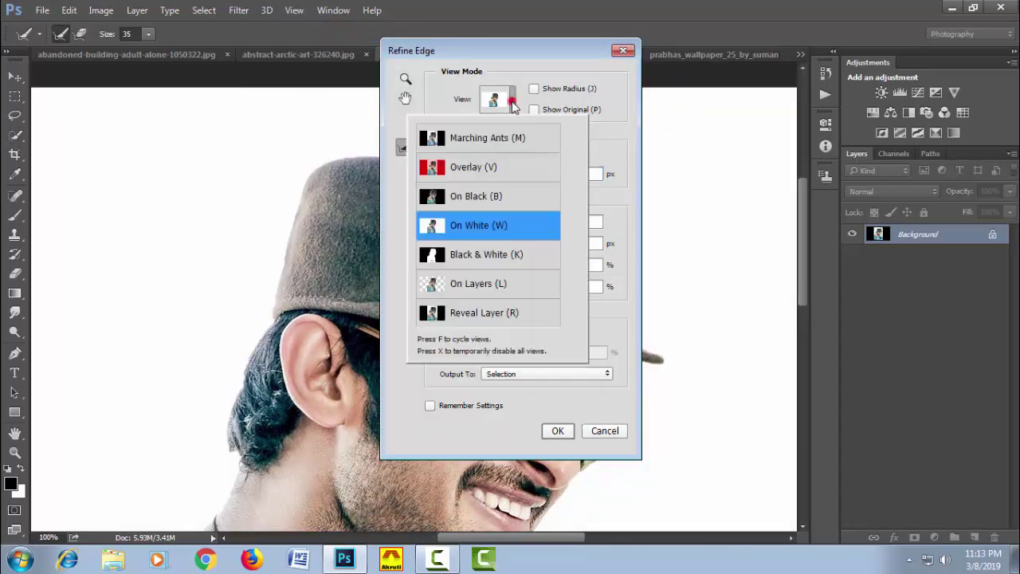
pyautogui.click(491, 195)
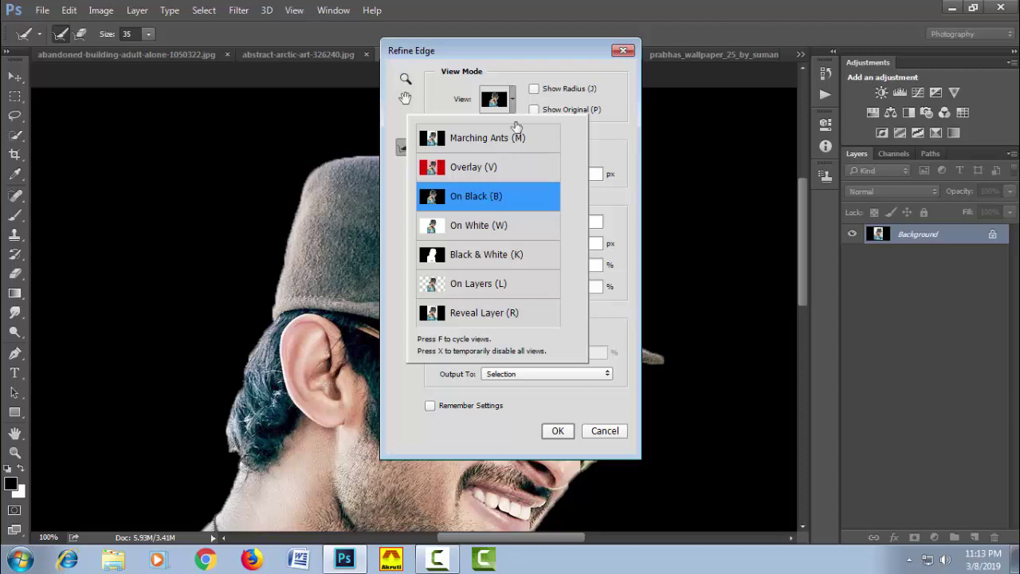
pyautogui.click(459, 92)
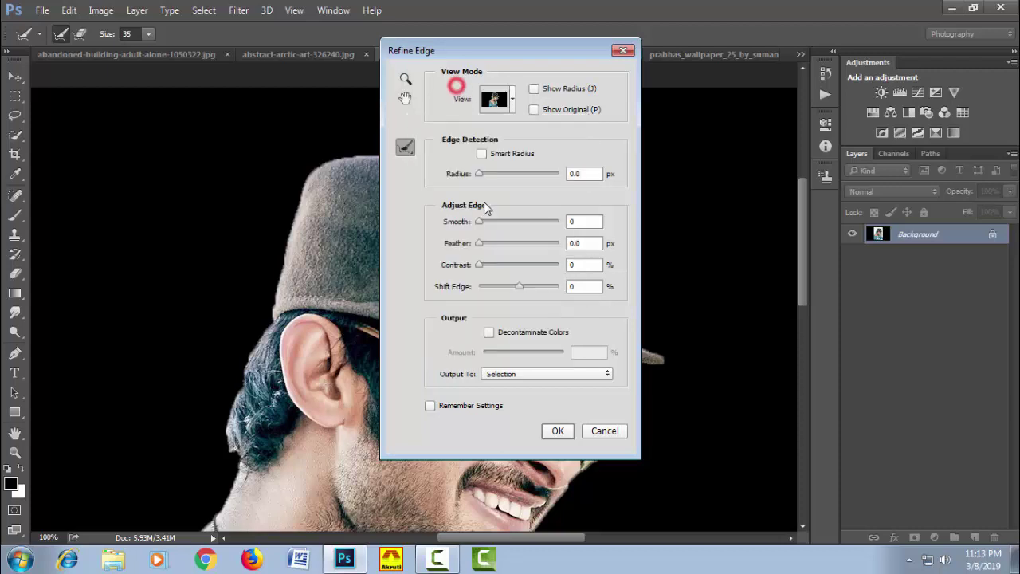
pyautogui.click(482, 154)
pyautogui.moveTo(479, 173); pyautogui.dragTo(484, 175)
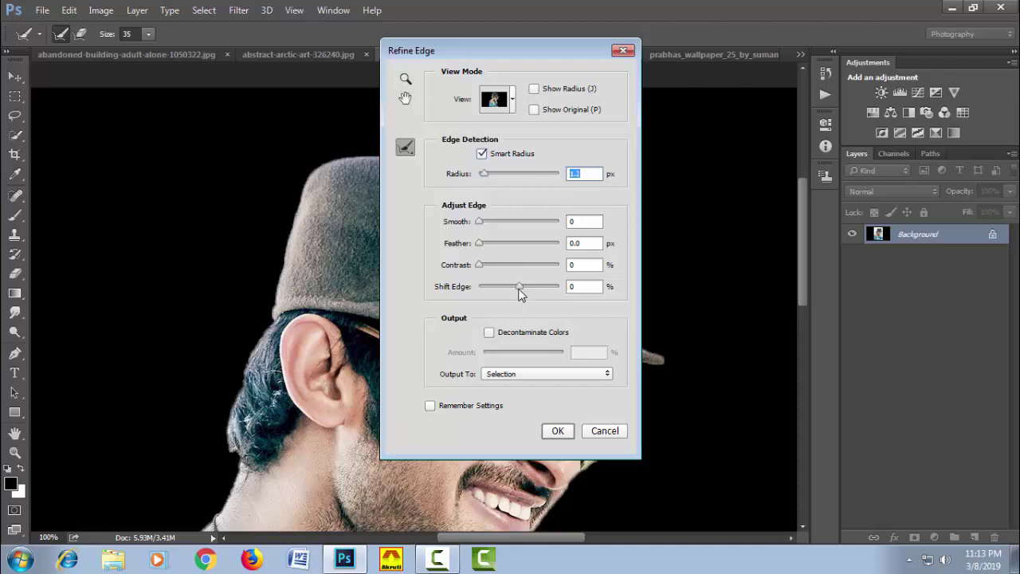
pyautogui.moveTo(519, 294); pyautogui.dragTo(512, 297)
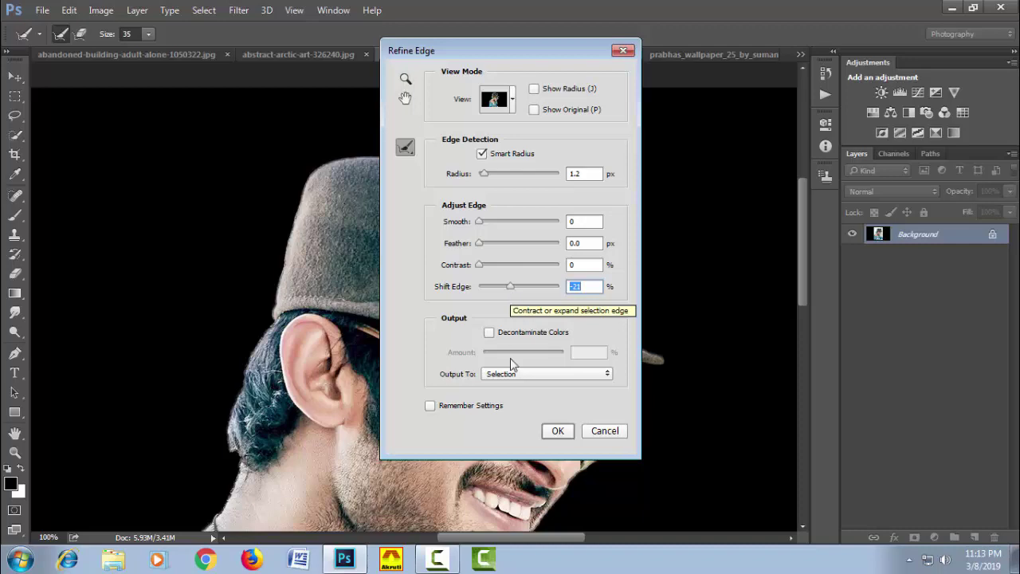
# - Output the refined cutout to a New Layer with Layer Mask
pyautogui.moveTo(456, 52); pyautogui.dragTo(735, 96)
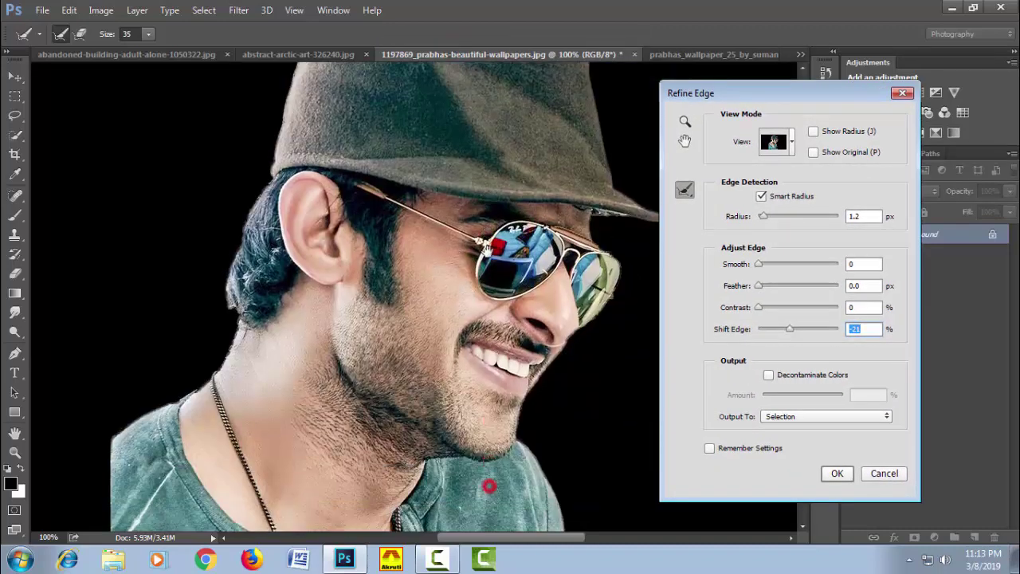
pyautogui.moveTo(489, 483); pyautogui.dragTo(487, 250)
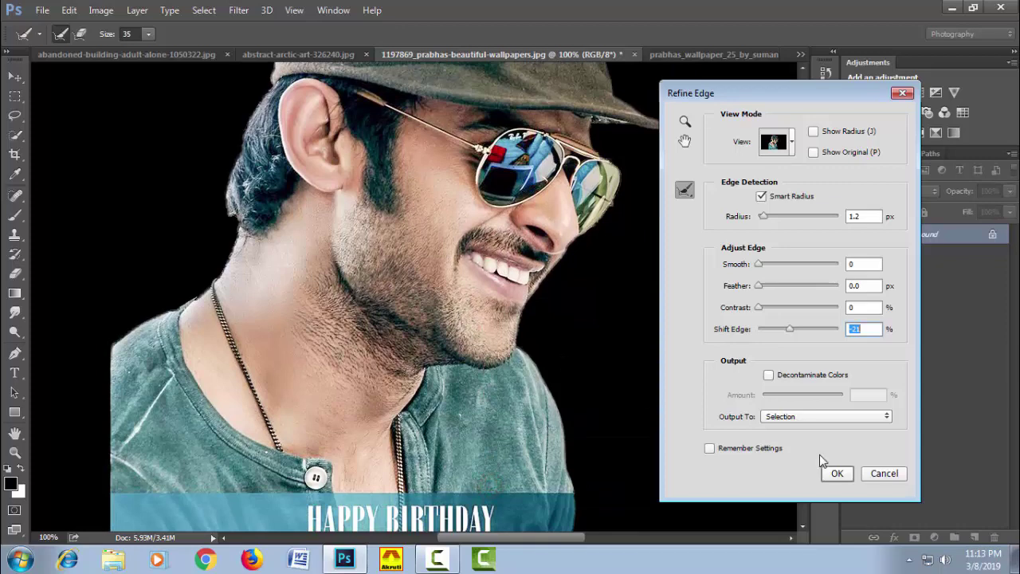
pyautogui.click(815, 420)
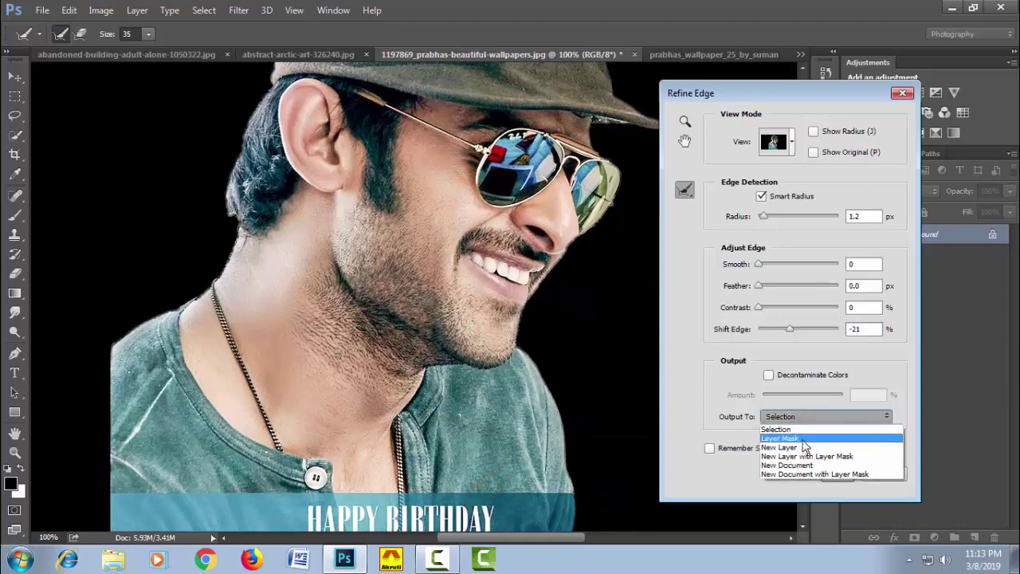
pyautogui.click(867, 459)
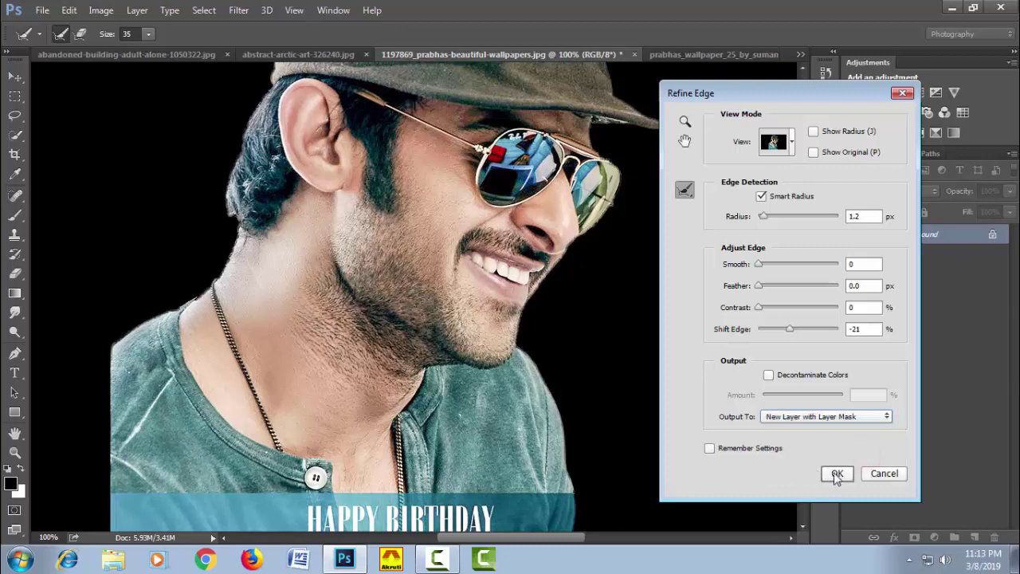
pyautogui.click(836, 474)
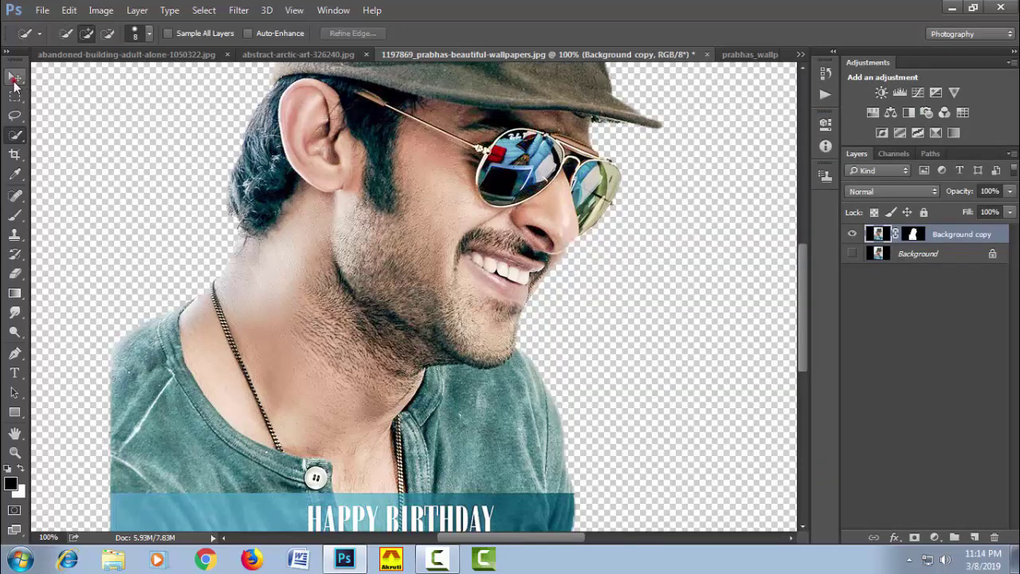
# - Drag the cutout layer into Untitled-1 and close the source photo without saving
pyautogui.click(16, 80)
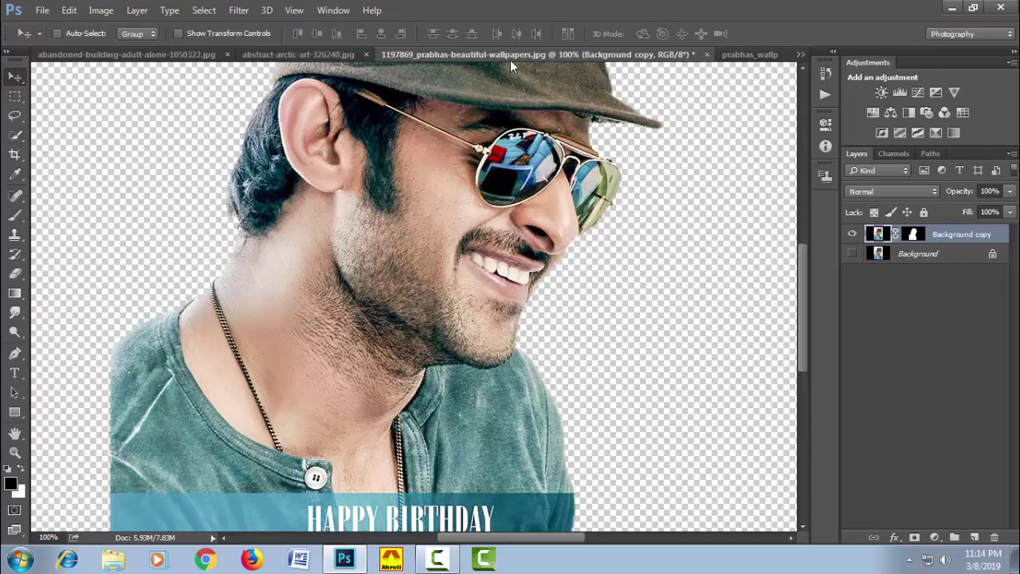
pyautogui.moveTo(512, 62); pyautogui.dragTo(515, 114)
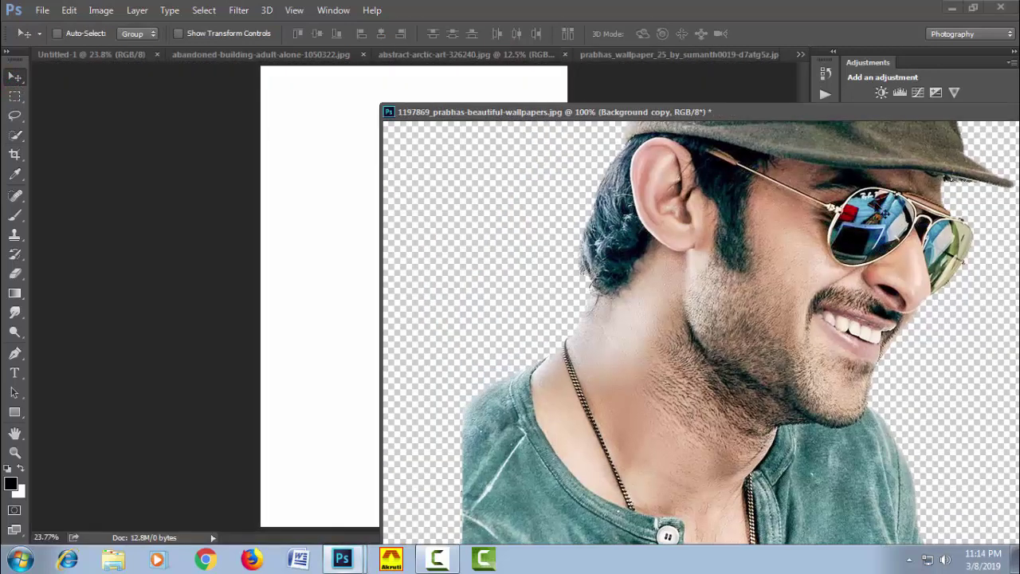
pyautogui.moveTo(877, 206); pyautogui.dragTo(351, 244)
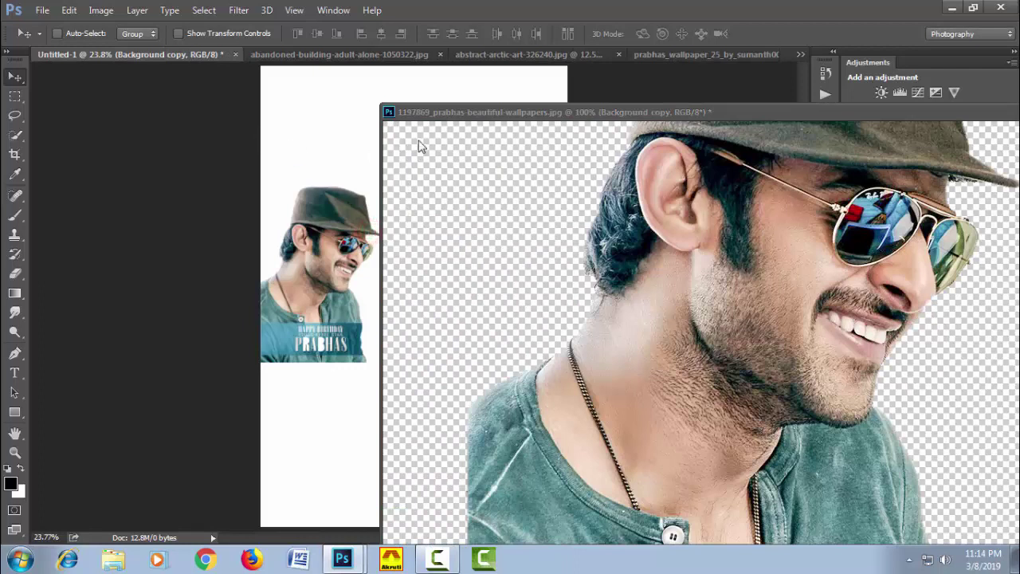
pyautogui.click(389, 113)
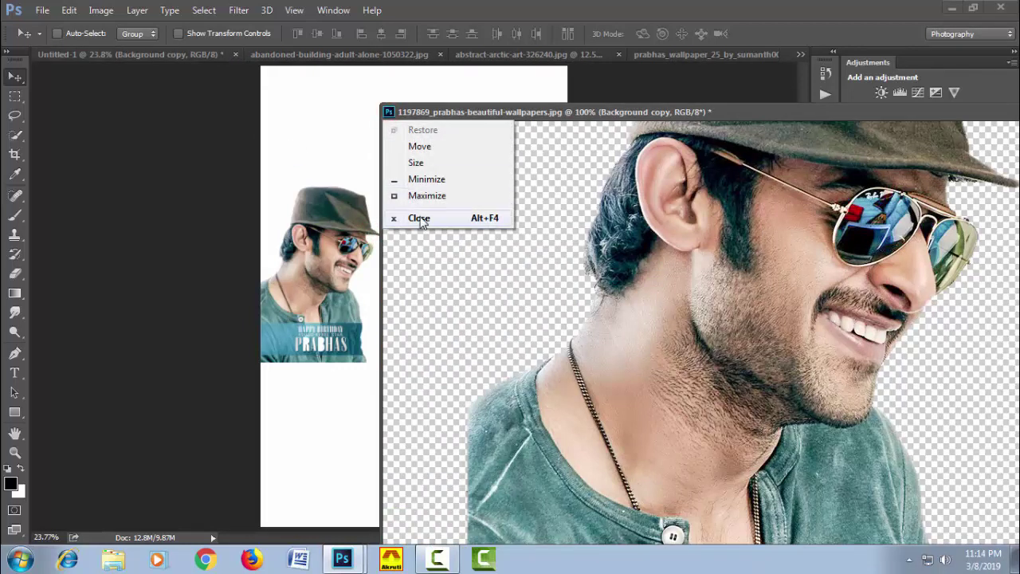
pyautogui.click(419, 218)
pyautogui.click(506, 224)
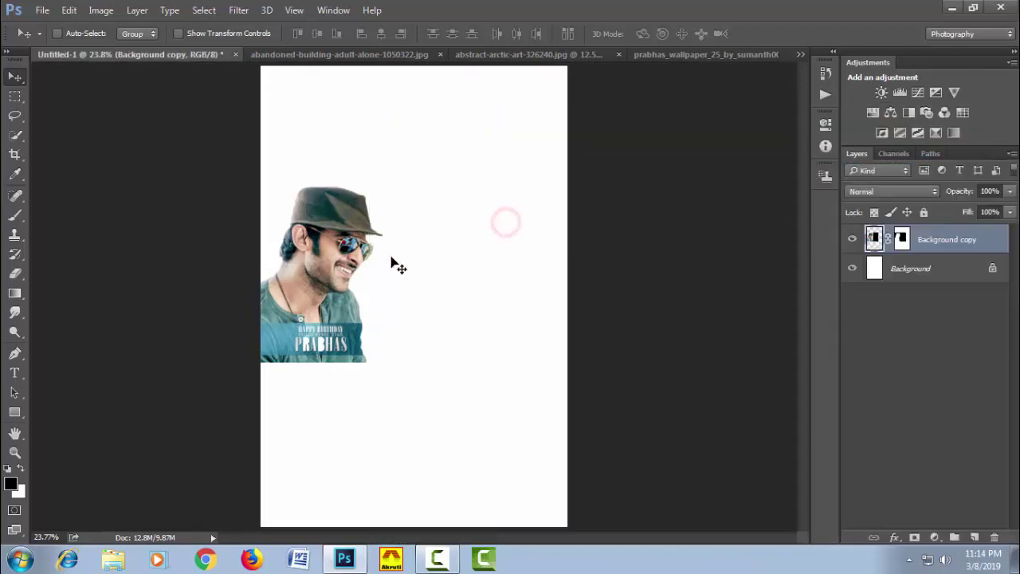
# - Free Transform the cutout to about 200% and centre it on the canvas
pyautogui.moveTo(312, 282); pyautogui.dragTo(416, 279)
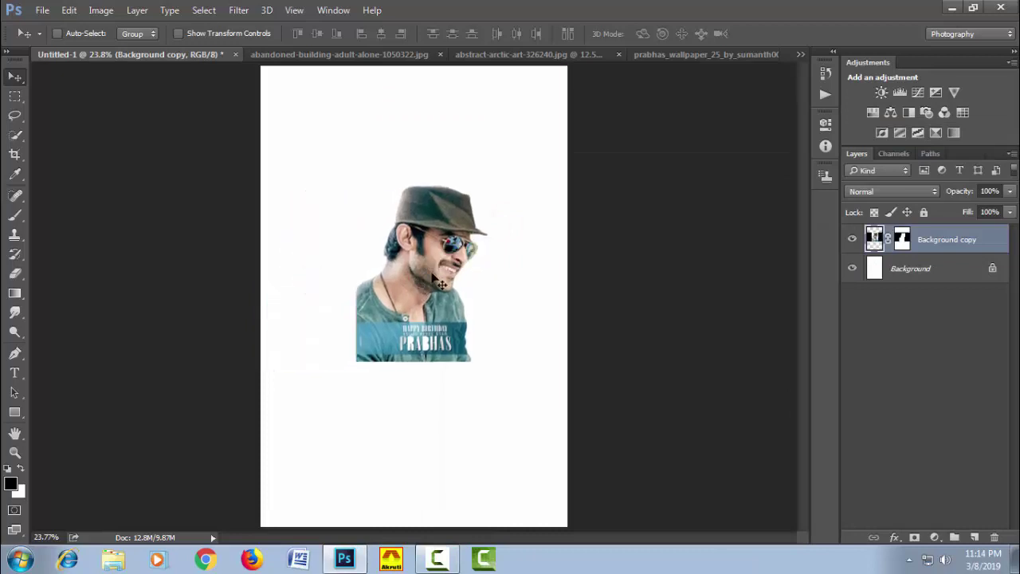
pyautogui.click(210, 34)
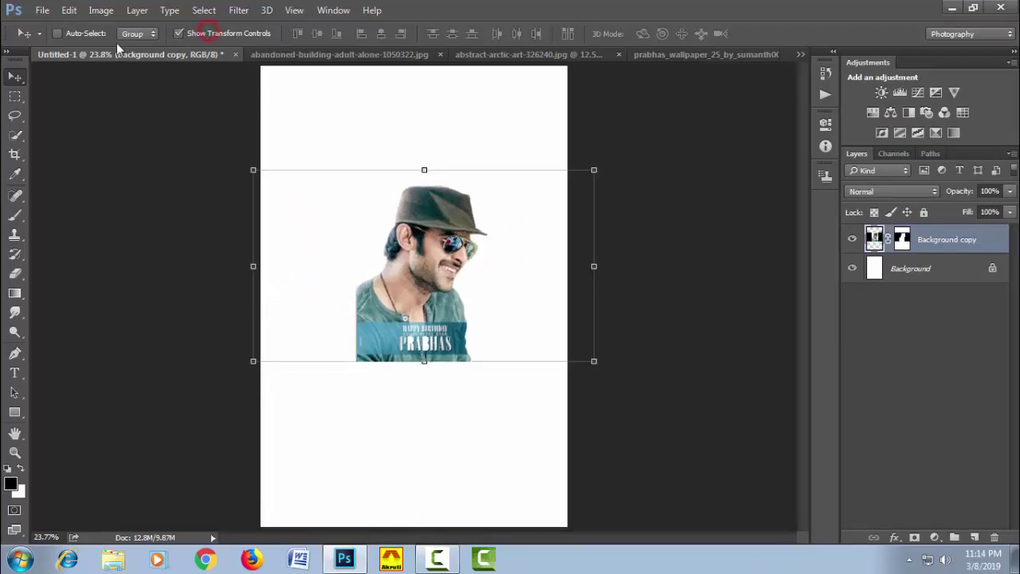
pyautogui.click(595, 170)
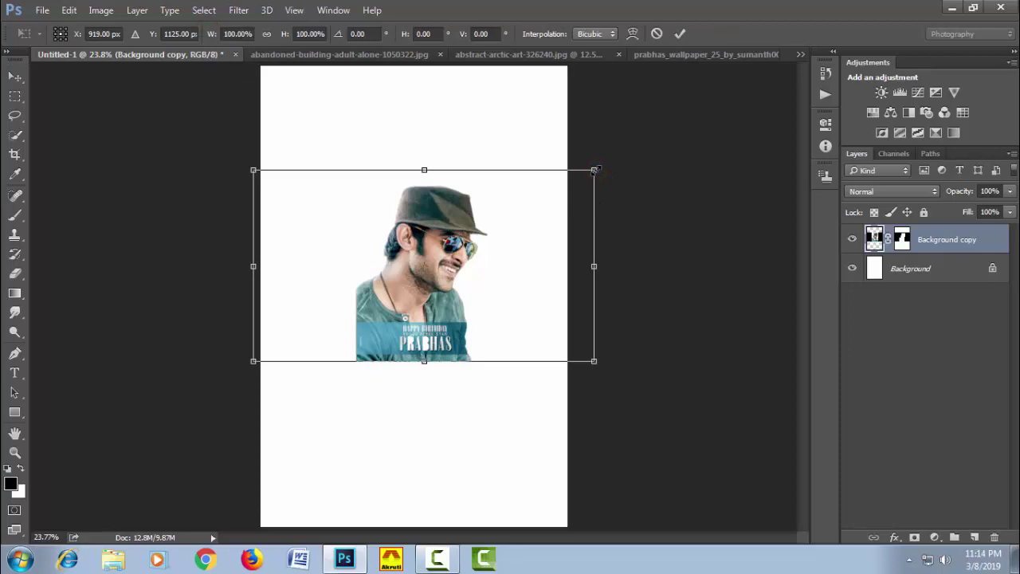
pyautogui.moveTo(608, 144)
pyautogui.mouseDown()
pyautogui.moveTo(762, 117)
pyautogui.moveTo(797, 128)
pyautogui.mouseUp()
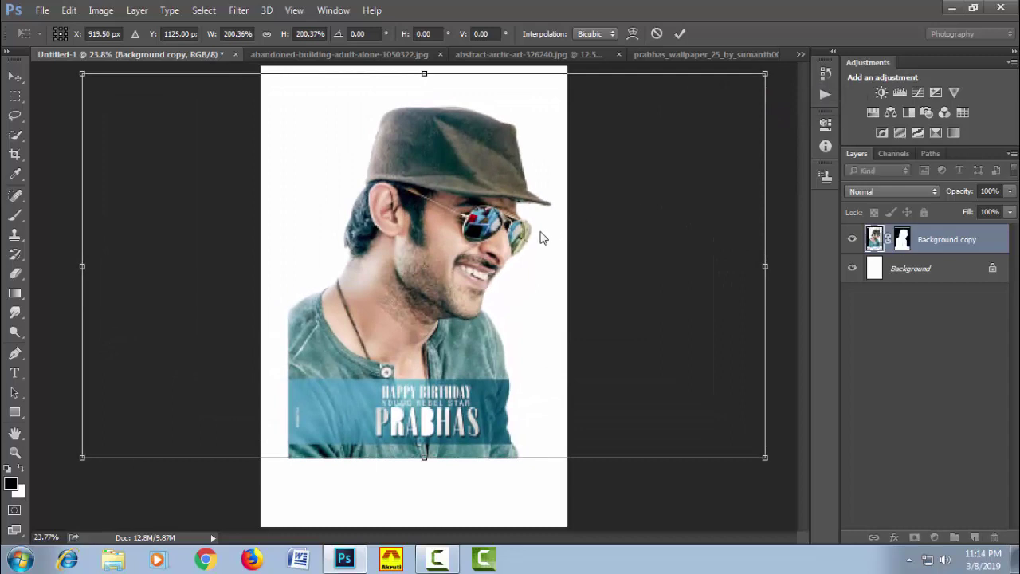
pyautogui.moveTo(517, 203); pyautogui.dragTo(512, 203)
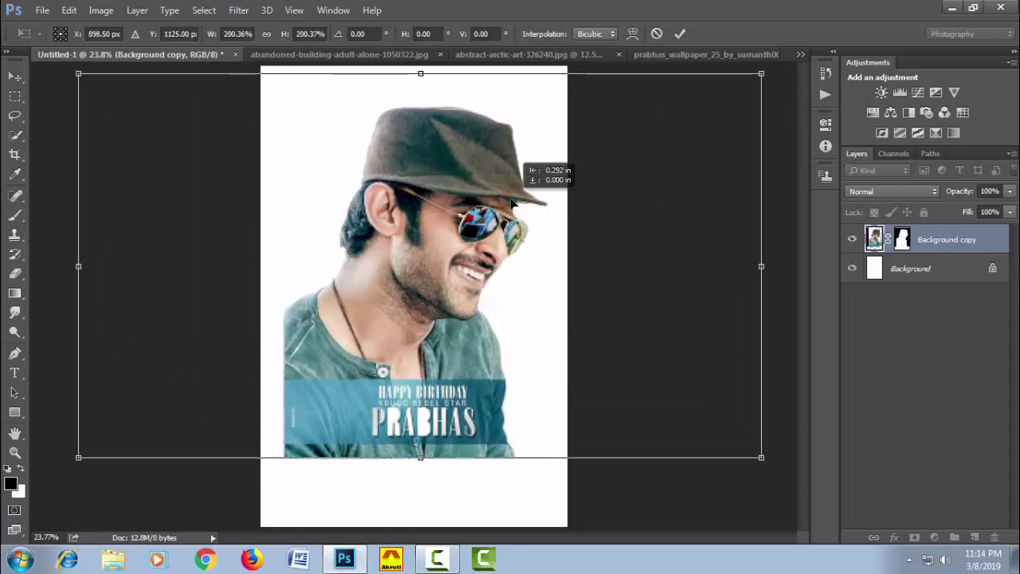
pyautogui.press('Return')
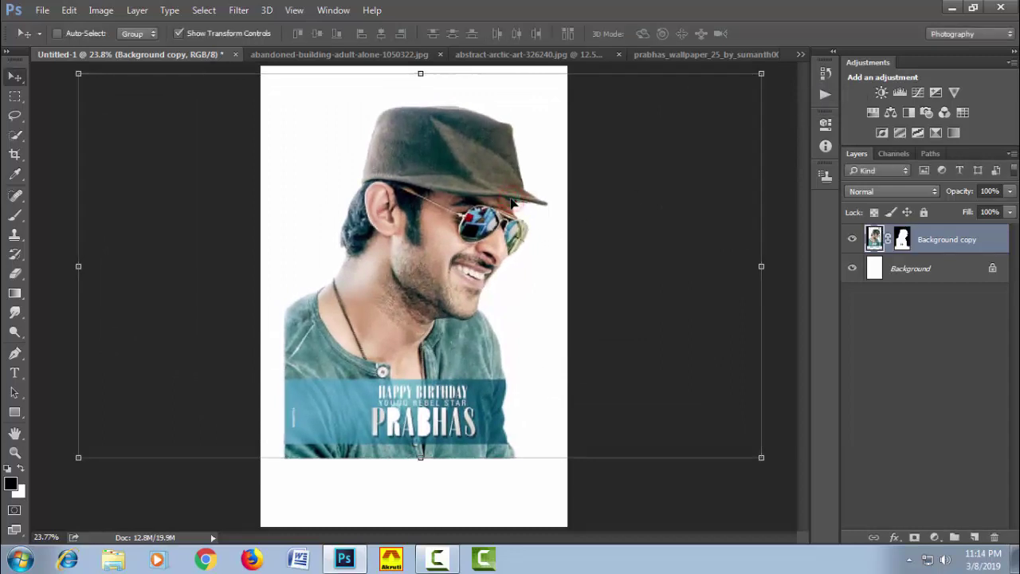
# - On the prabhas_wallpaper image, quick-select the cap, ear, jaw and neck
pyautogui.click(660, 55)
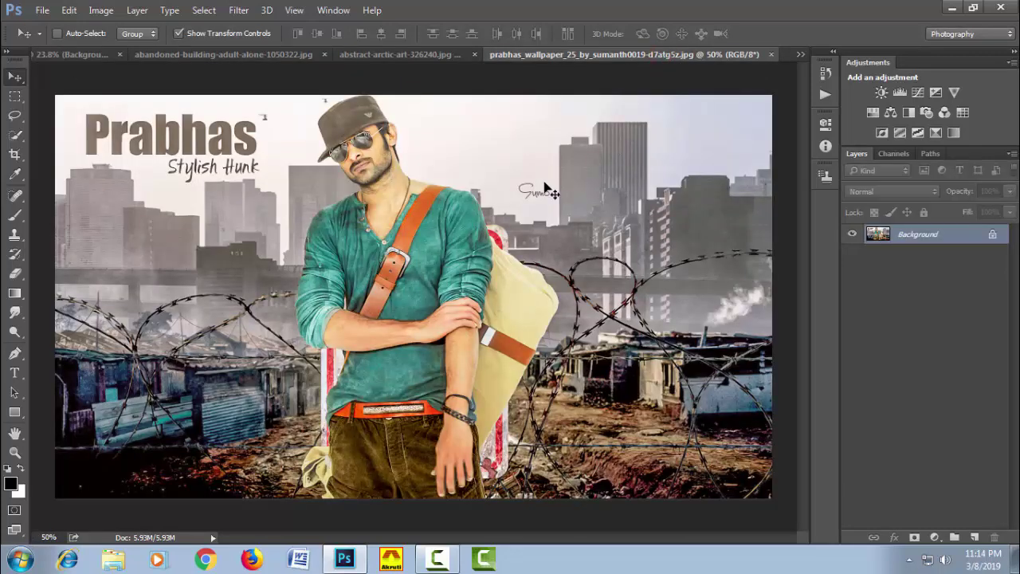
pyautogui.click(15, 135)
pyautogui.moveTo(325, 116); pyautogui.dragTo(327, 120)
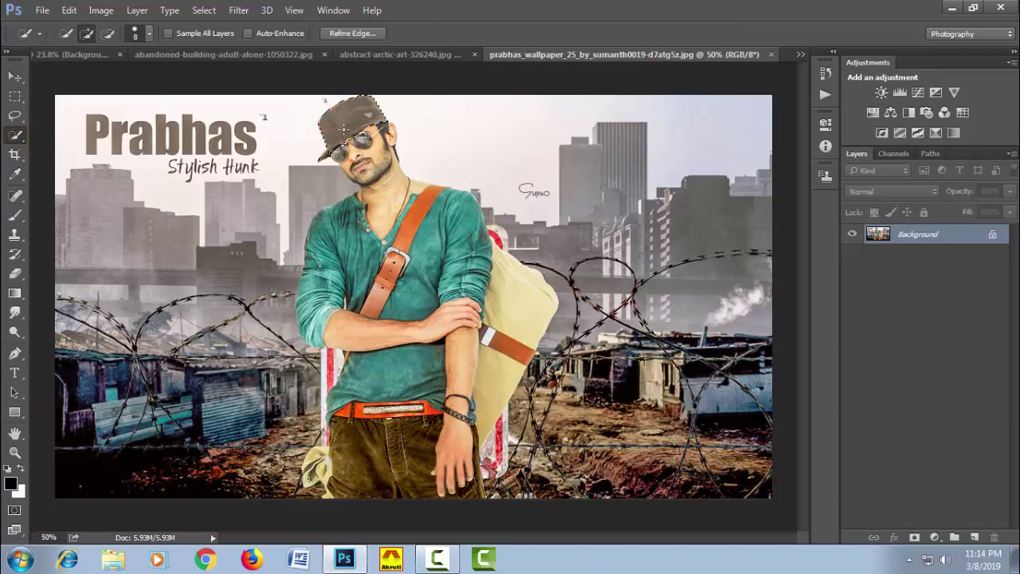
pyautogui.keyDown('ctrl'); pyautogui.click(365, 114); pyautogui.keyUp('ctrl')
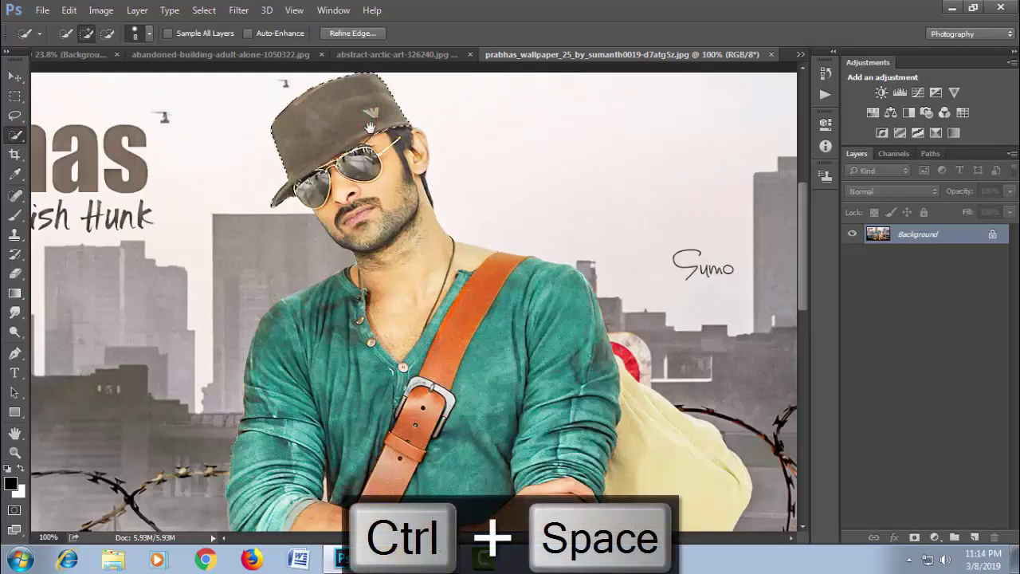
pyautogui.keyDown('ctrl'); pyautogui.click(369, 123); pyautogui.keyUp('ctrl')
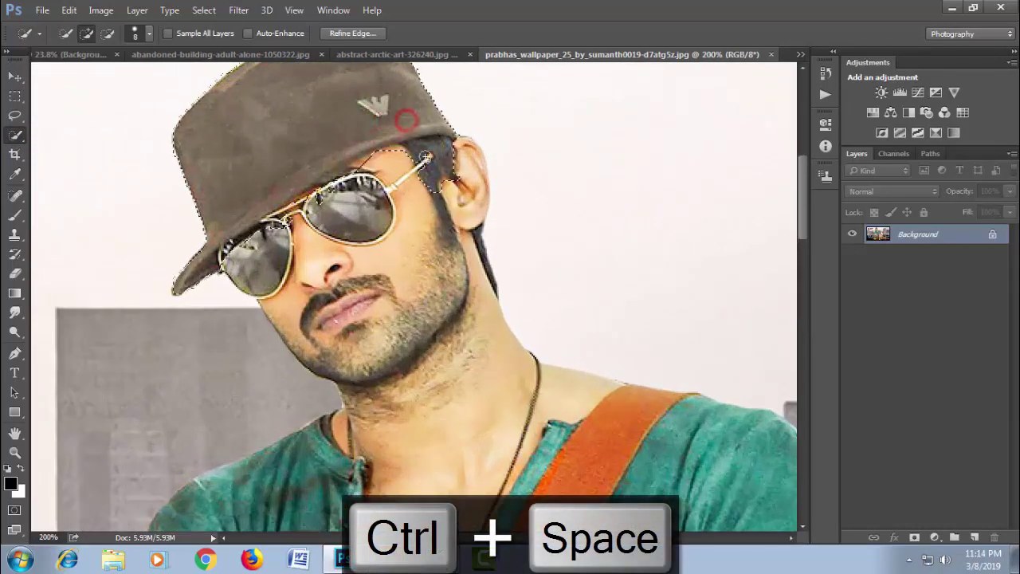
pyautogui.moveTo(425, 157); pyautogui.dragTo(456, 182)
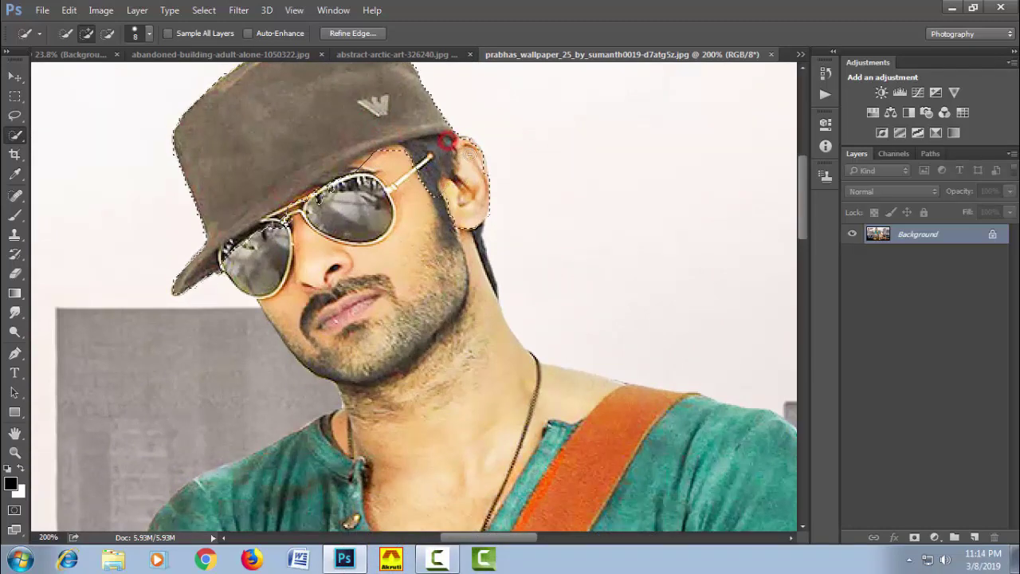
pyautogui.moveTo(462, 255); pyautogui.dragTo(349, 301)
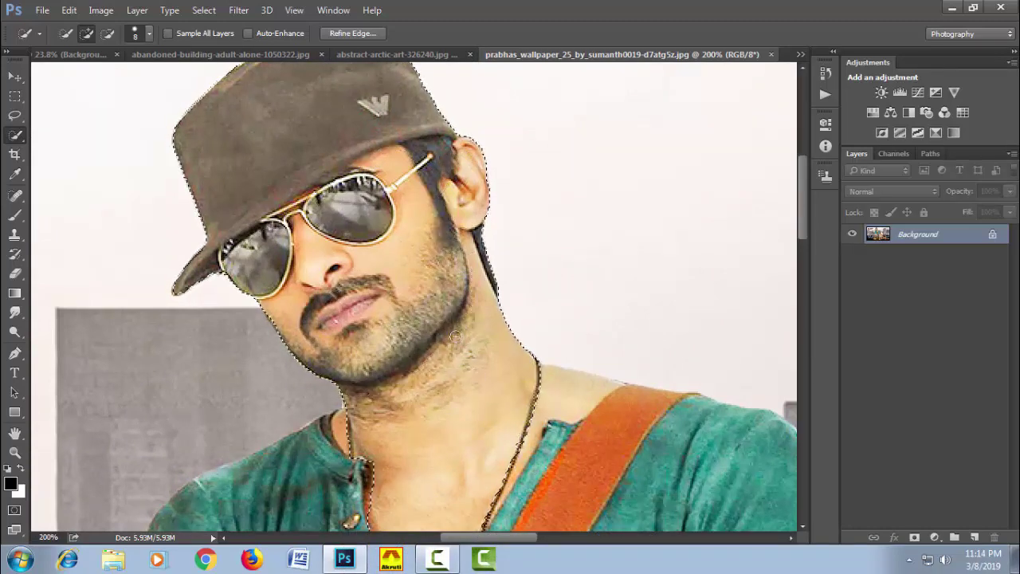
# - Add the left side of the shirt, undoing strokes that spill onto the grey wall
pyautogui.moveTo(471, 417); pyautogui.dragTo(467, 289)
pyautogui.moveTo(372, 290)
pyautogui.mouseDown()
pyautogui.moveTo(194, 392)
pyautogui.moveTo(208, 356)
pyautogui.mouseUp()
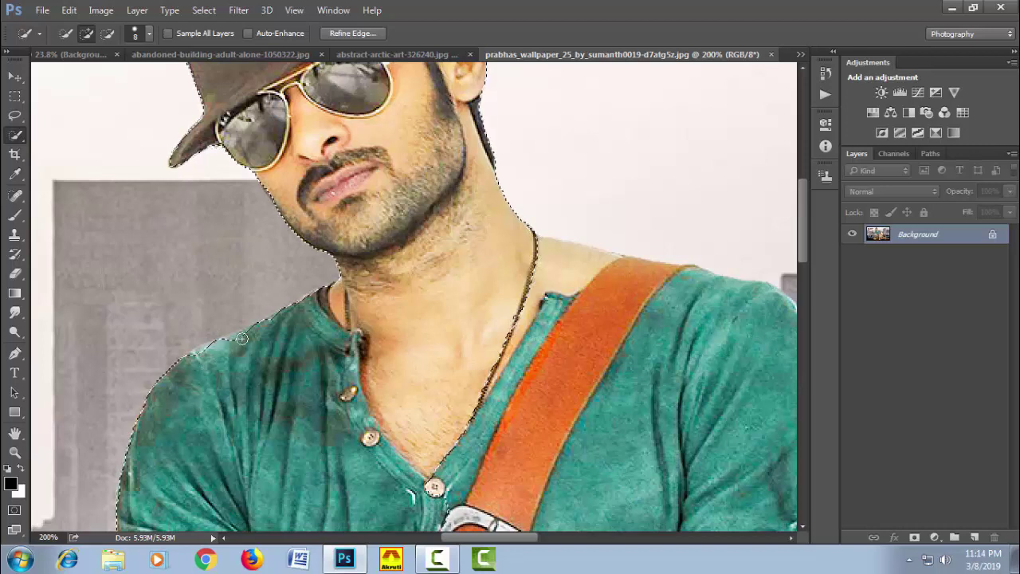
pyautogui.moveTo(257, 329); pyautogui.dragTo(231, 343)
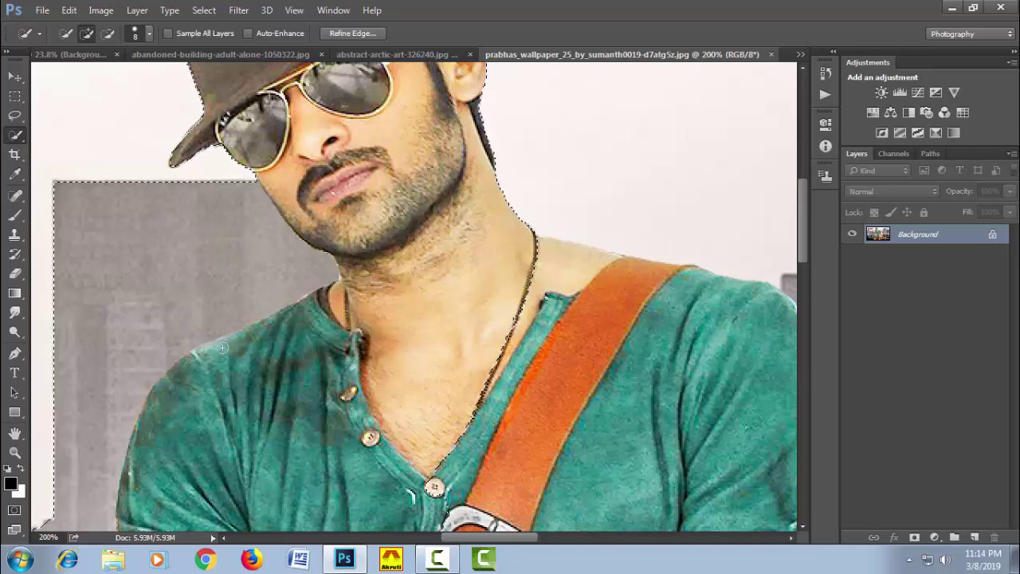
pyautogui.hotkey('ctrl', 'z')
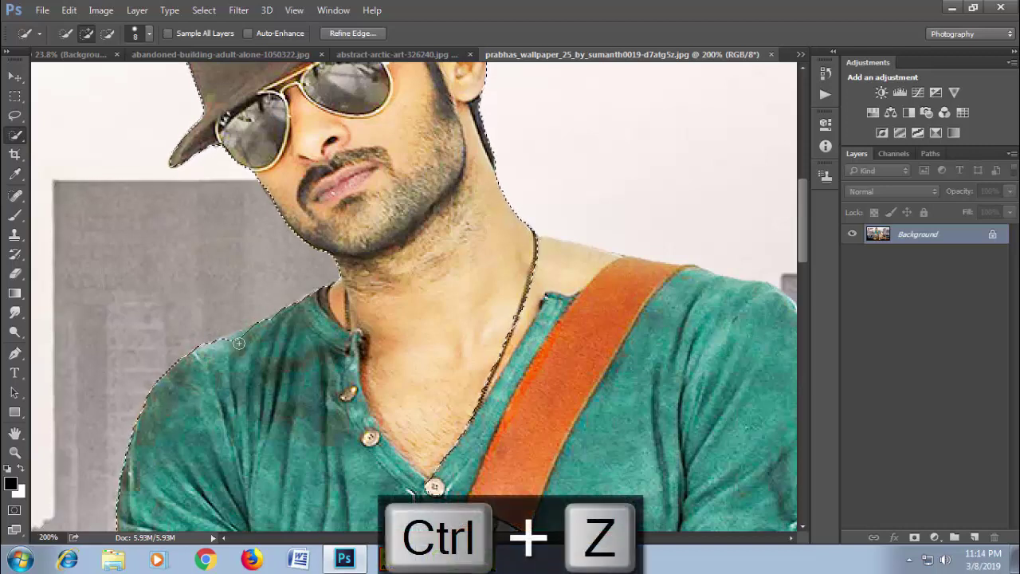
pyautogui.moveTo(230, 341); pyautogui.dragTo(248, 350)
pyautogui.hotkey('ctrl', 'z')
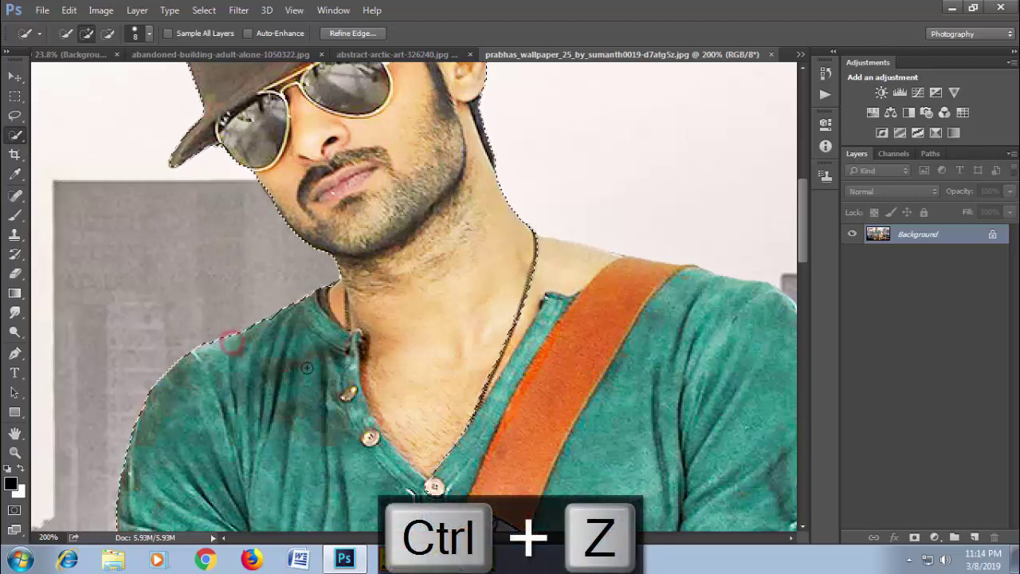
pyautogui.hscroll(3, 412, 383)
pyautogui.click(428, 213)
# - Add the right shoulder and shirt to the selection, removing the grey building patch
pyautogui.moveTo(449, 219); pyautogui.dragTo(647, 306)
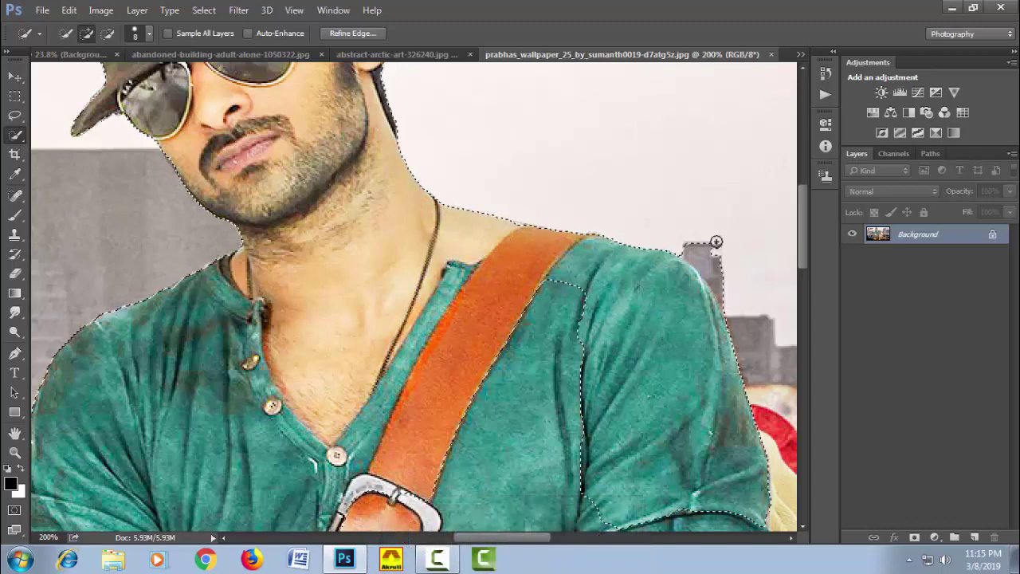
pyautogui.moveTo(711, 228); pyautogui.dragTo(696, 303)
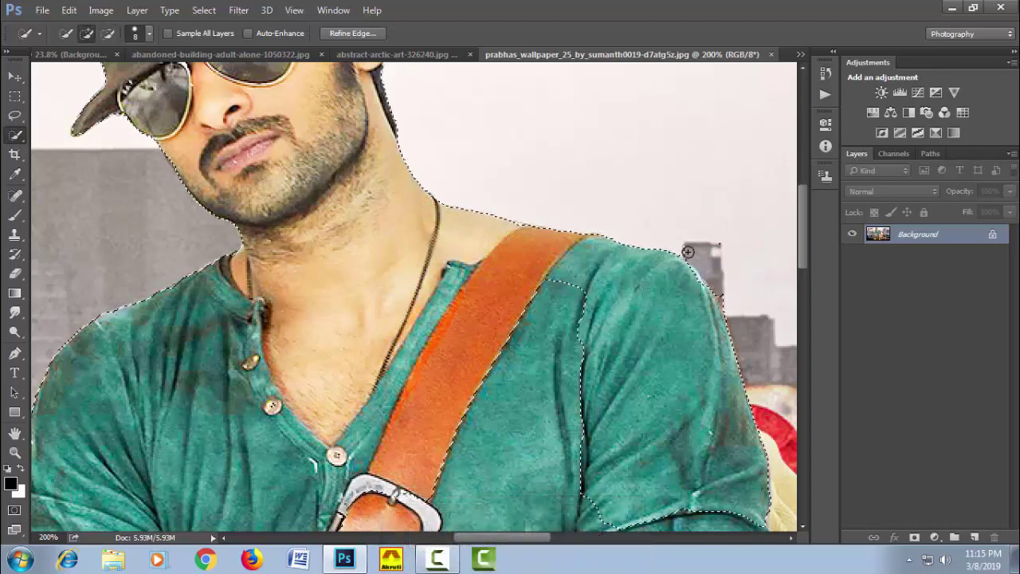
pyautogui.keyDown('alt'); pyautogui.click(680, 242); pyautogui.keyUp('alt')
pyautogui.click(703, 292)
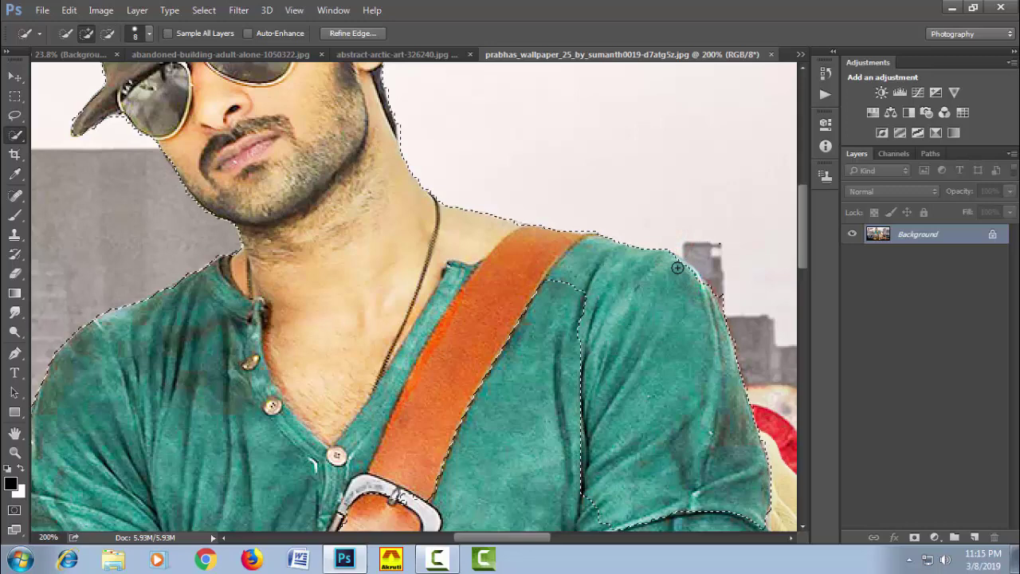
pyautogui.moveTo(632, 398); pyautogui.dragTo(613, 261)
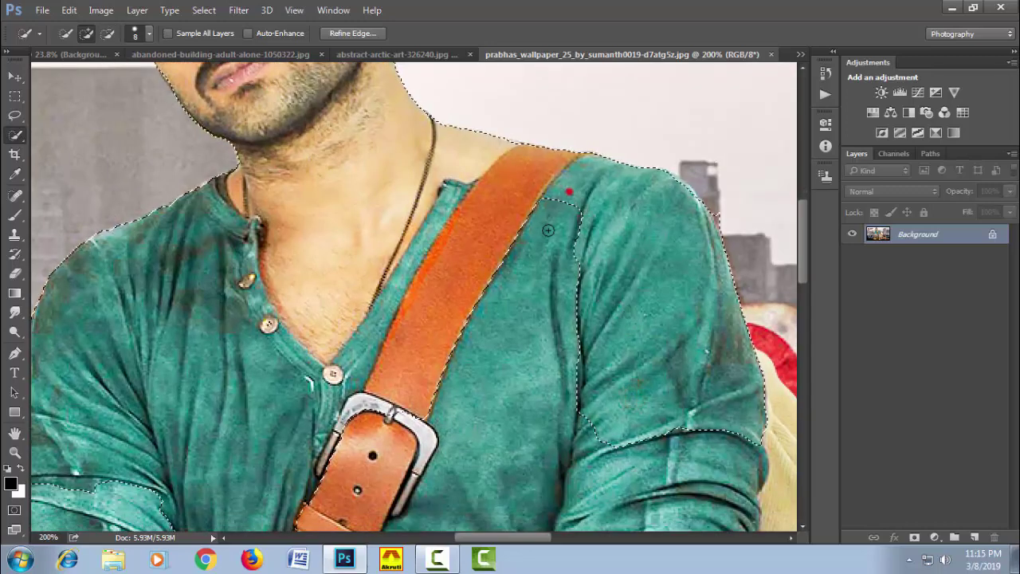
pyautogui.moveTo(485, 429); pyautogui.dragTo(522, 235)
pyautogui.moveTo(462, 199); pyautogui.dragTo(466, 203)
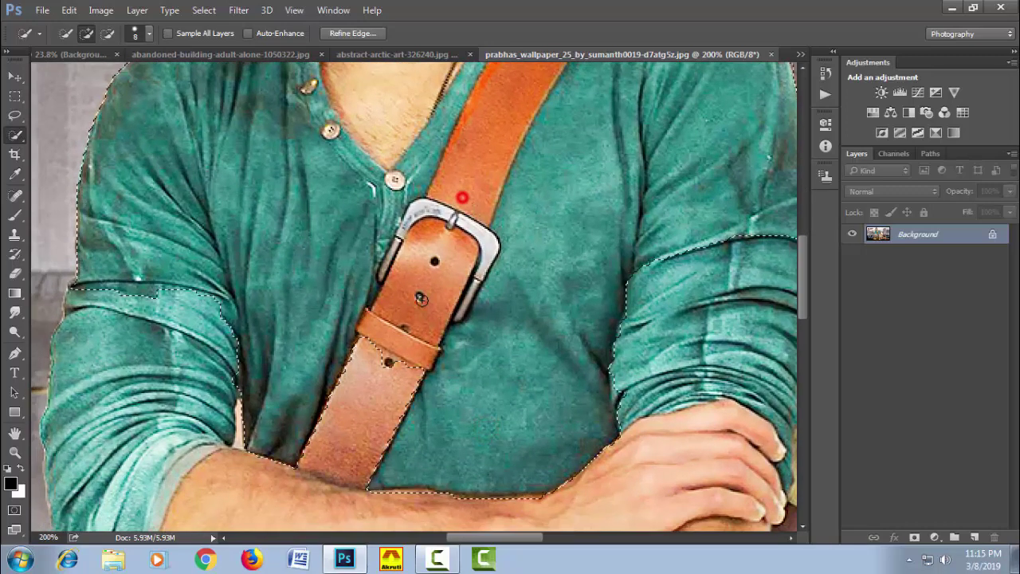
pyautogui.click(403, 318)
# - Extend the selection over the left sleeve and crossed forearm
pyautogui.click(234, 296)
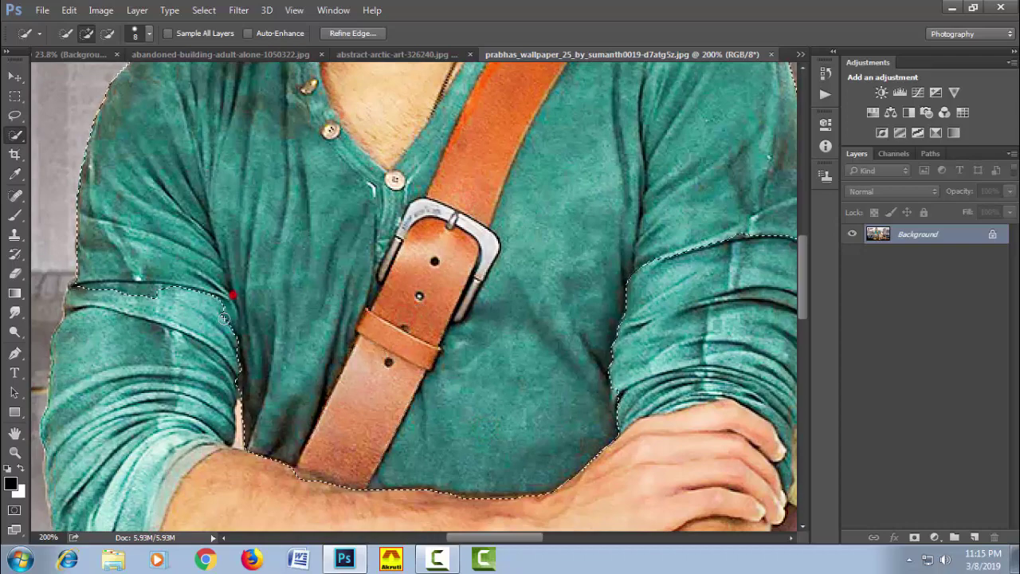
pyautogui.click(170, 294)
pyautogui.click(141, 358)
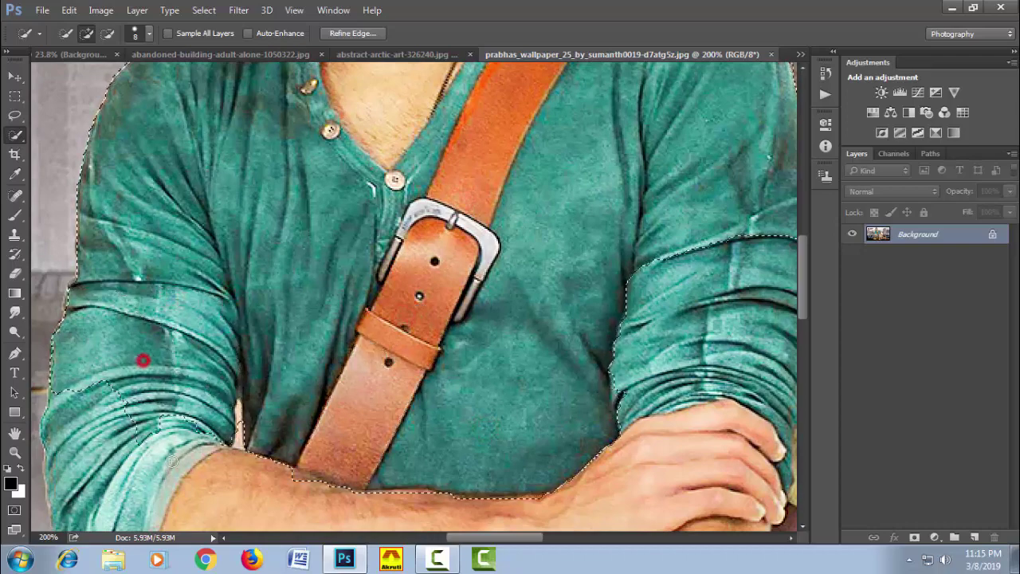
pyautogui.moveTo(216, 484); pyautogui.dragTo(208, 312)
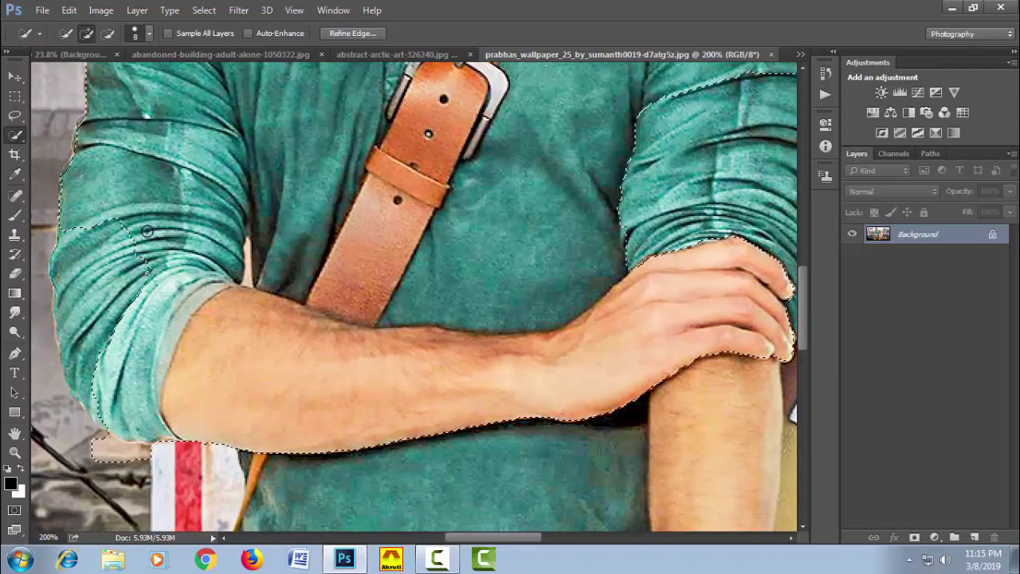
pyautogui.click(148, 230)
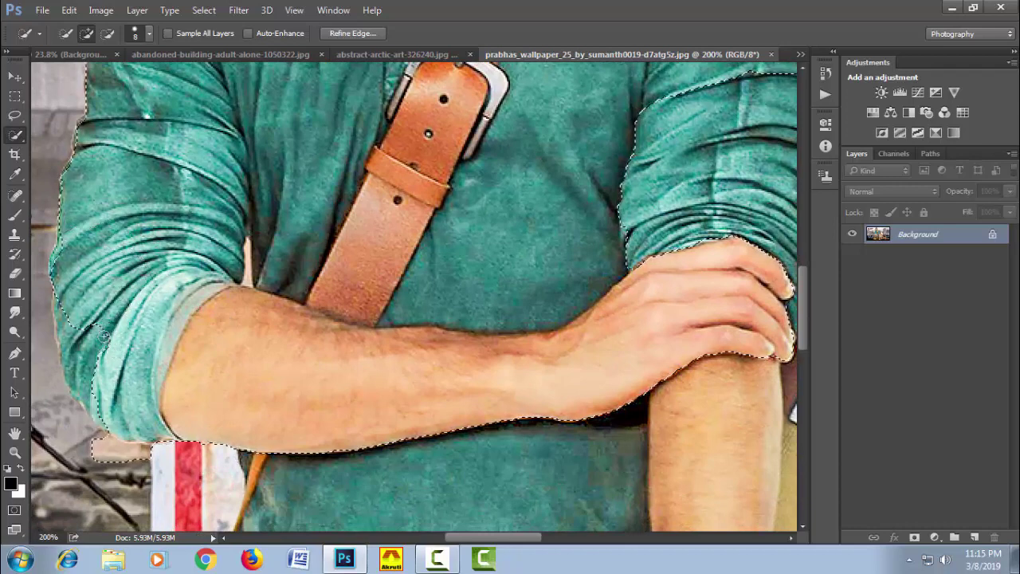
pyautogui.click(91, 310)
pyautogui.moveTo(91, 369); pyautogui.dragTo(119, 456)
pyautogui.moveTo(366, 458); pyautogui.dragTo(237, 376)
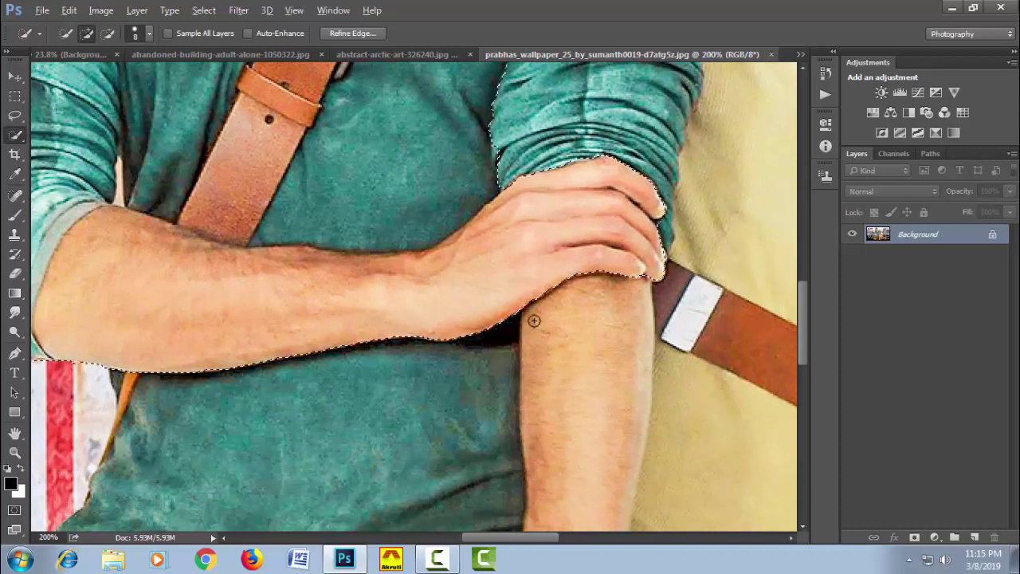
pyautogui.hotkey('ctrl', '-')
# - Add the right sleeve, lower forearm, belt and bracelet, then open Refine Edge
pyautogui.moveTo(558, 192); pyautogui.dragTo(575, 258)
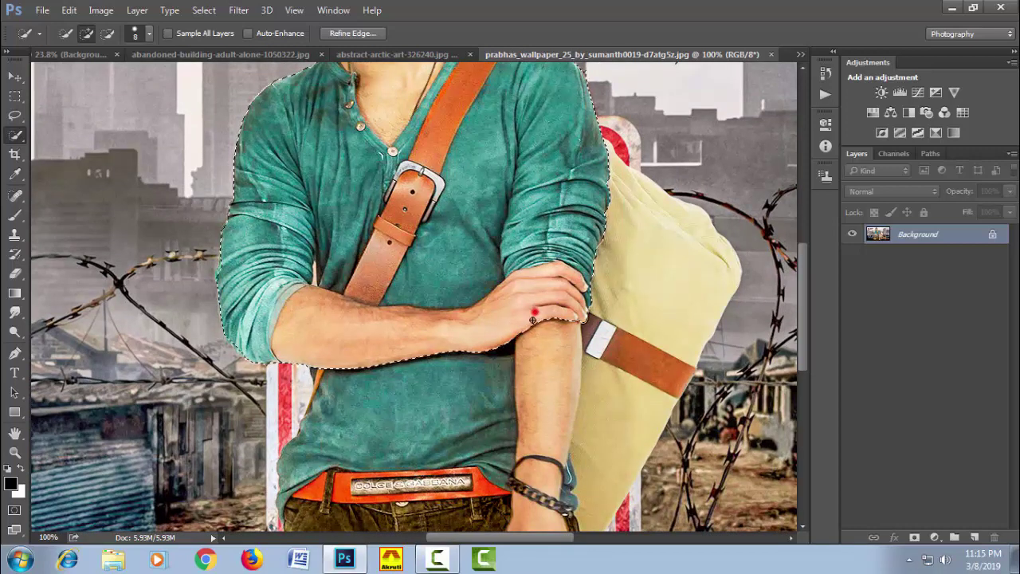
pyautogui.moveTo(486, 339); pyautogui.dragTo(454, 415)
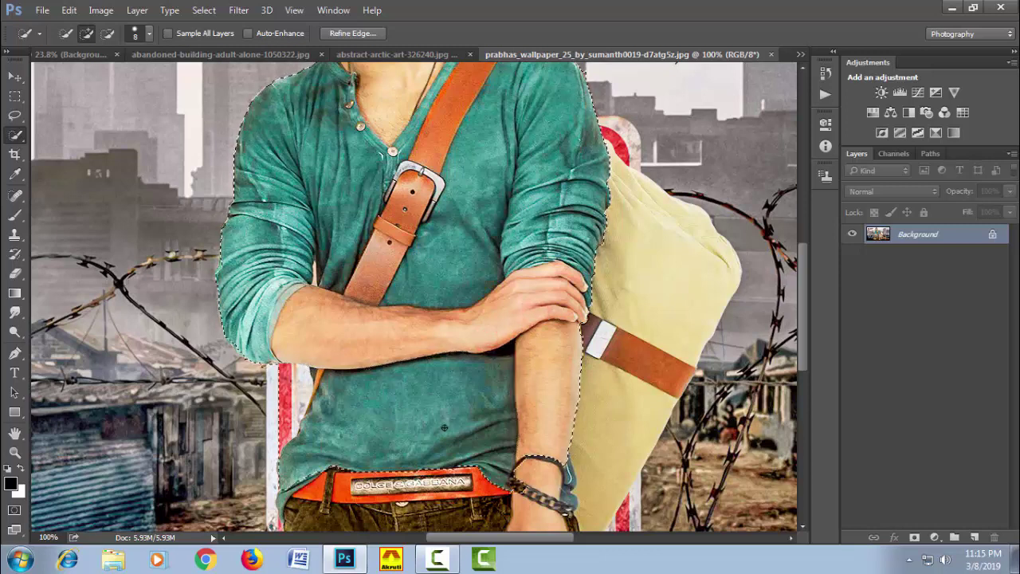
pyautogui.keyDown('alt'); pyautogui.click(268, 390); pyautogui.keyUp('alt')
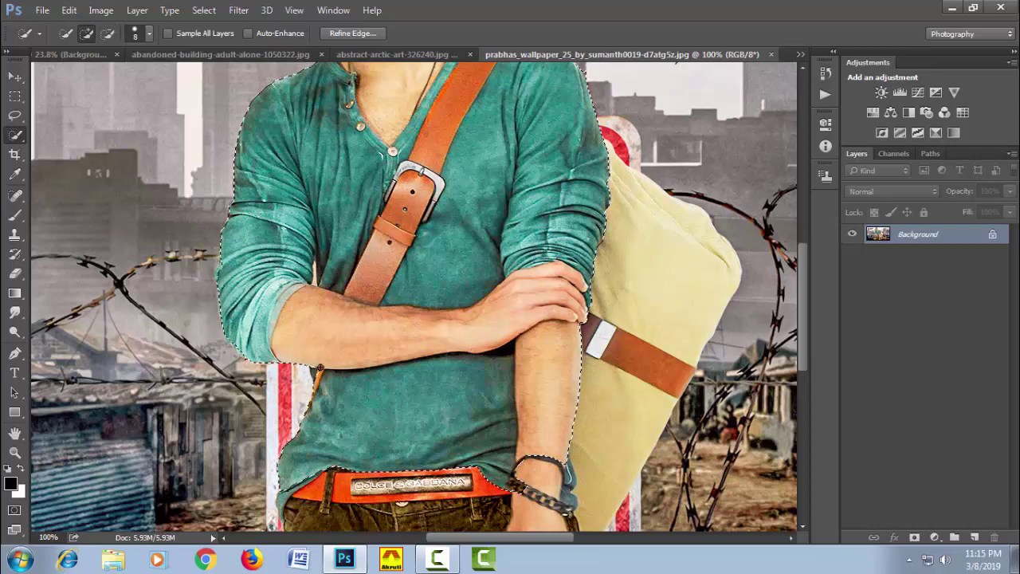
pyautogui.moveTo(372, 428); pyautogui.dragTo(375, 261)
pyautogui.click(558, 336)
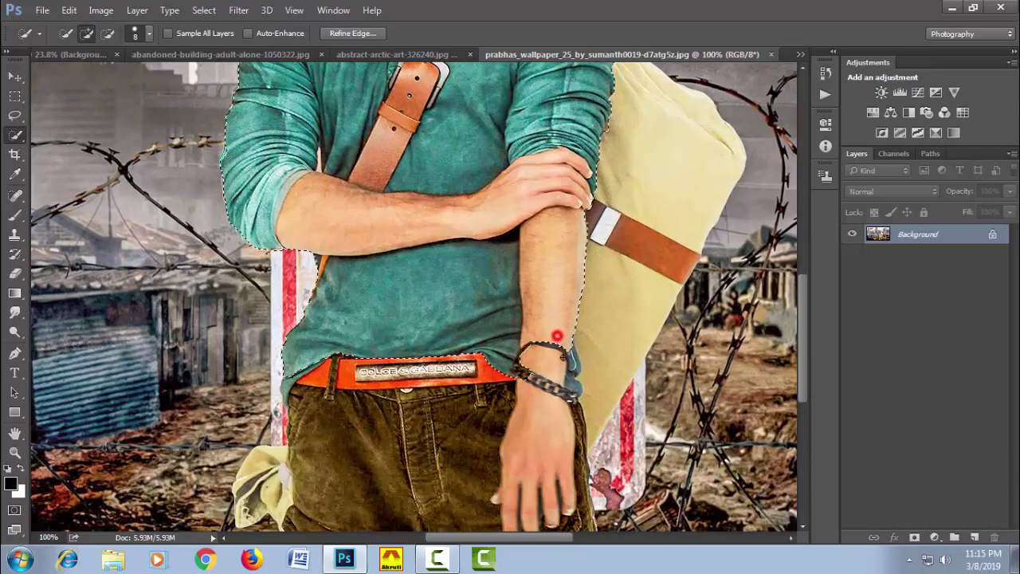
pyautogui.moveTo(557, 336); pyautogui.dragTo(574, 394)
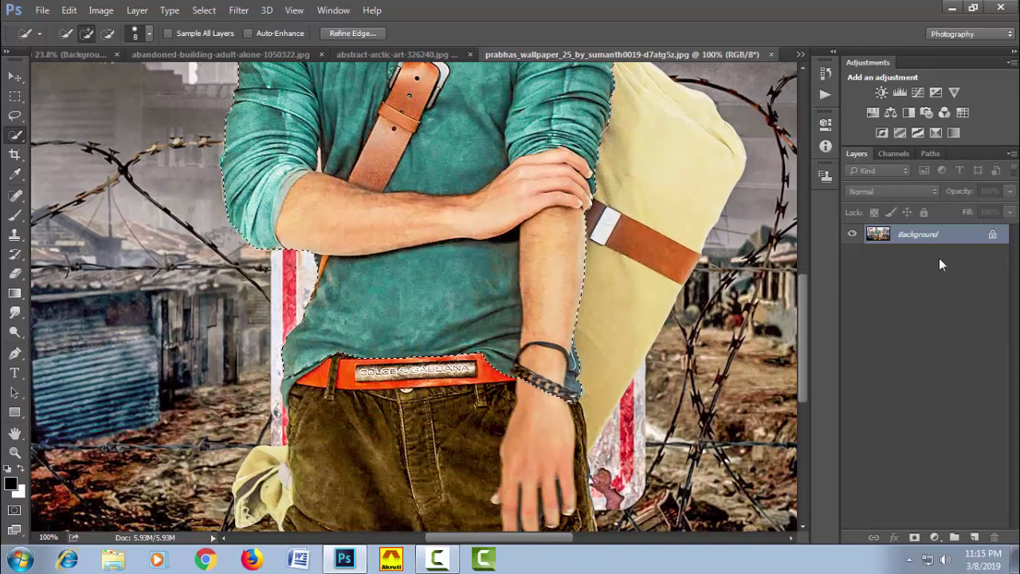
pyautogui.click(343, 33)
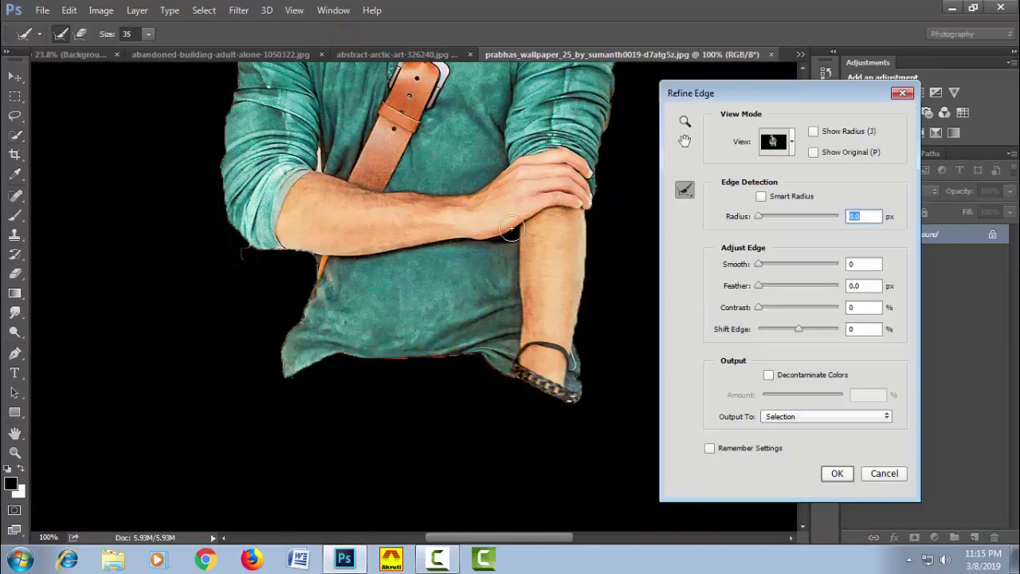
# - Refine with Smart Radius 1.4 px and Shift Edge -14%, outputting a new masked layer
pyautogui.moveTo(501, 171); pyautogui.dragTo(502, 462)
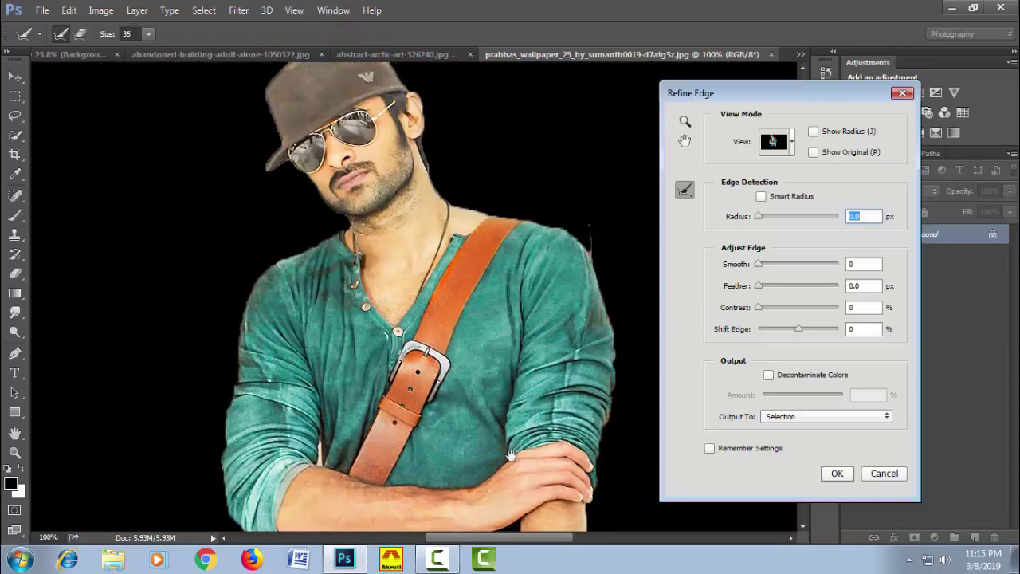
pyautogui.moveTo(526, 342); pyautogui.dragTo(524, 392)
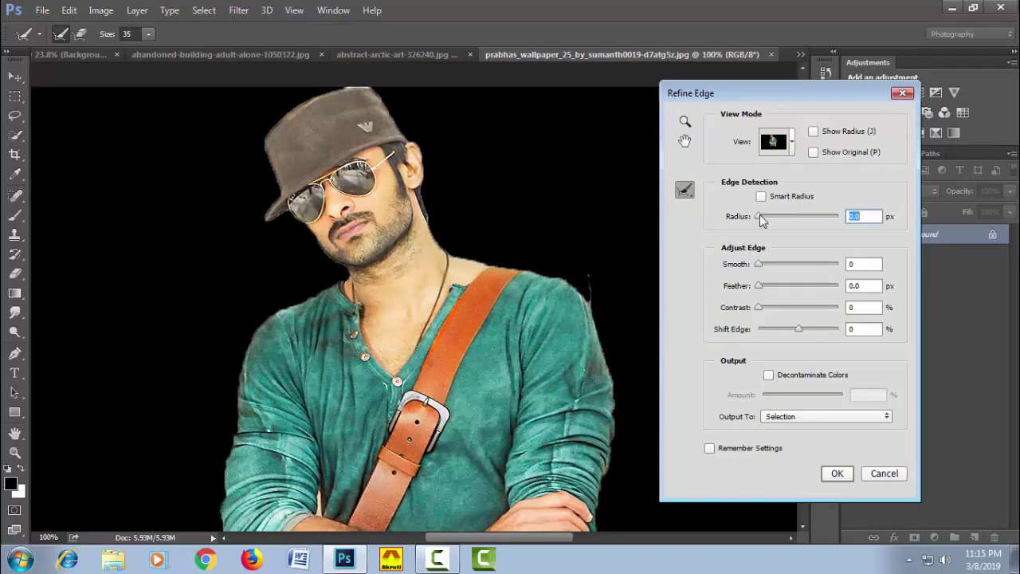
pyautogui.click(762, 197)
pyautogui.click(762, 217)
pyautogui.moveTo(765, 223); pyautogui.dragTo(766, 224)
pyautogui.moveTo(801, 329); pyautogui.dragTo(793, 330)
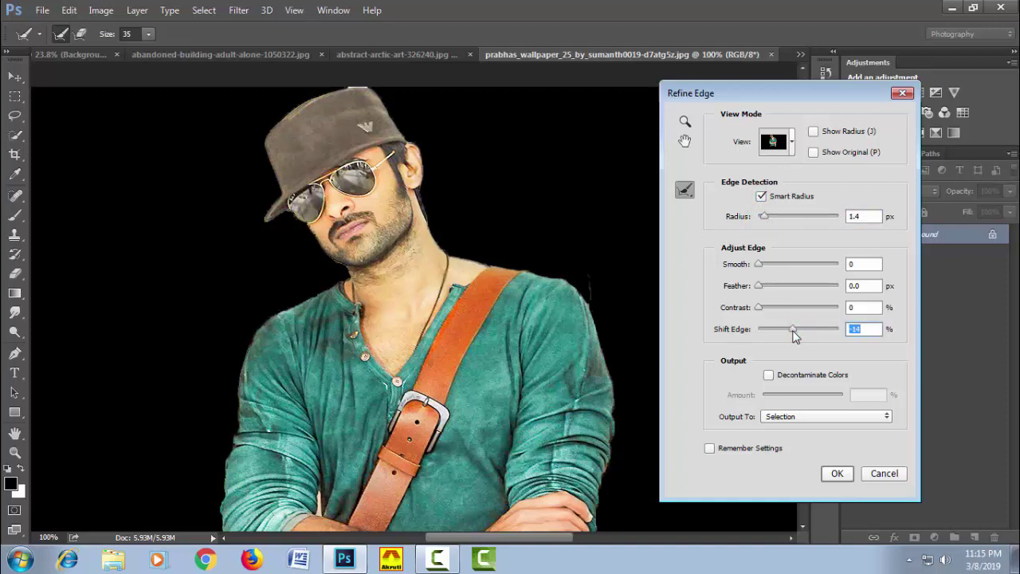
pyautogui.click(842, 416)
pyautogui.click(845, 456)
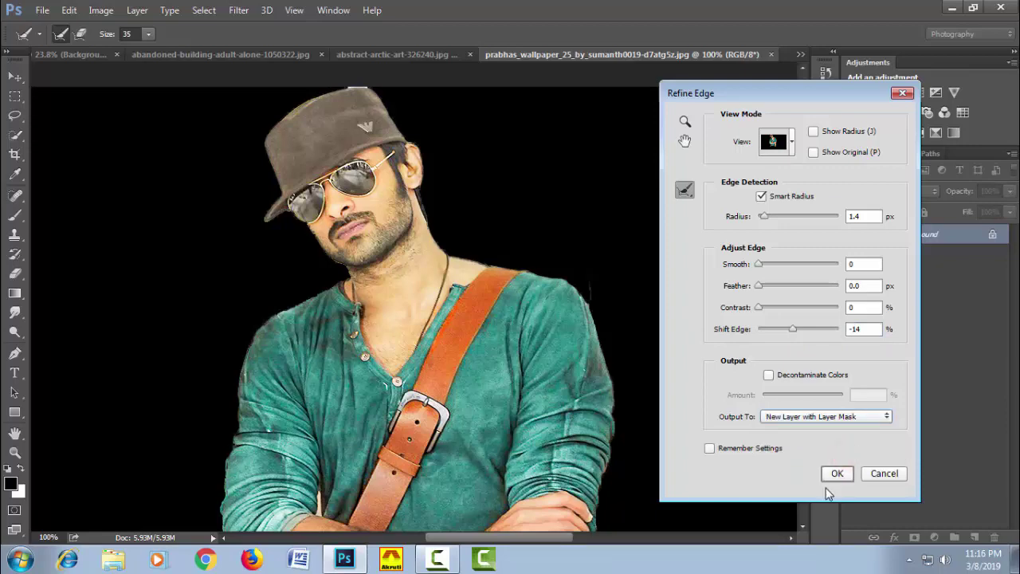
pyautogui.click(835, 471)
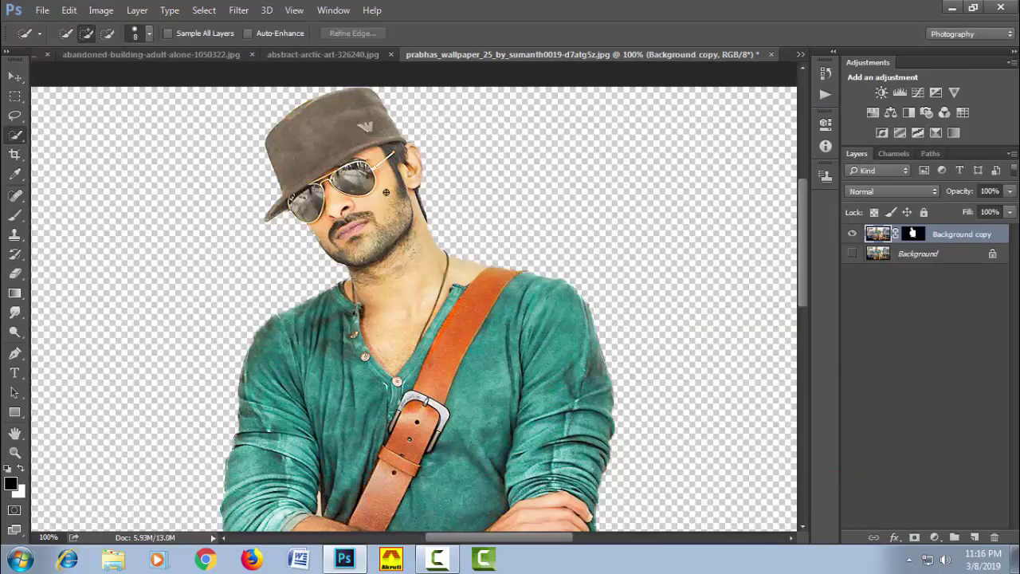
# - Move the second cutout into Untitled-1 and close the wallpaper without saving
pyautogui.click(15, 77)
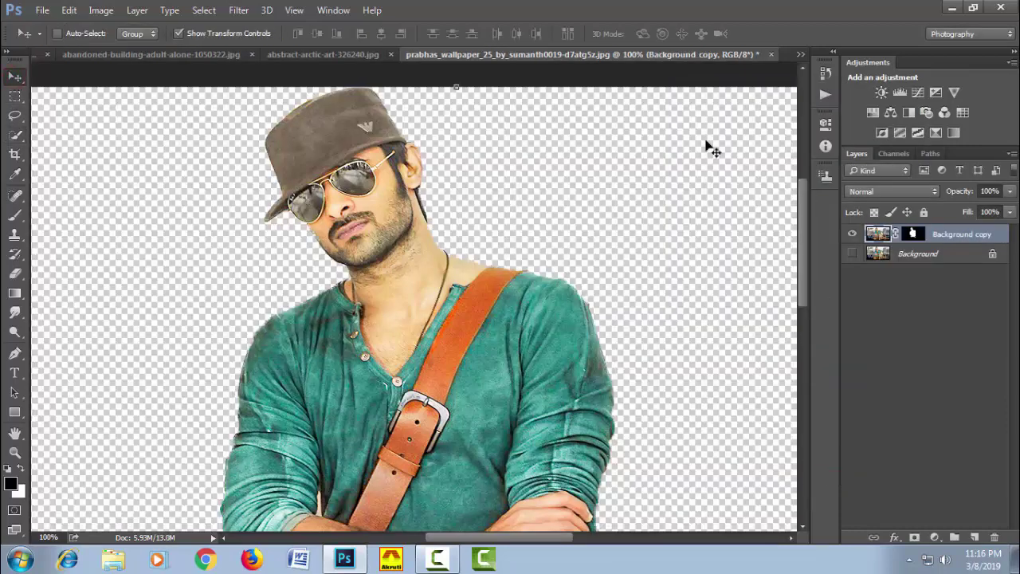
pyautogui.moveTo(715, 94); pyautogui.dragTo(713, 143)
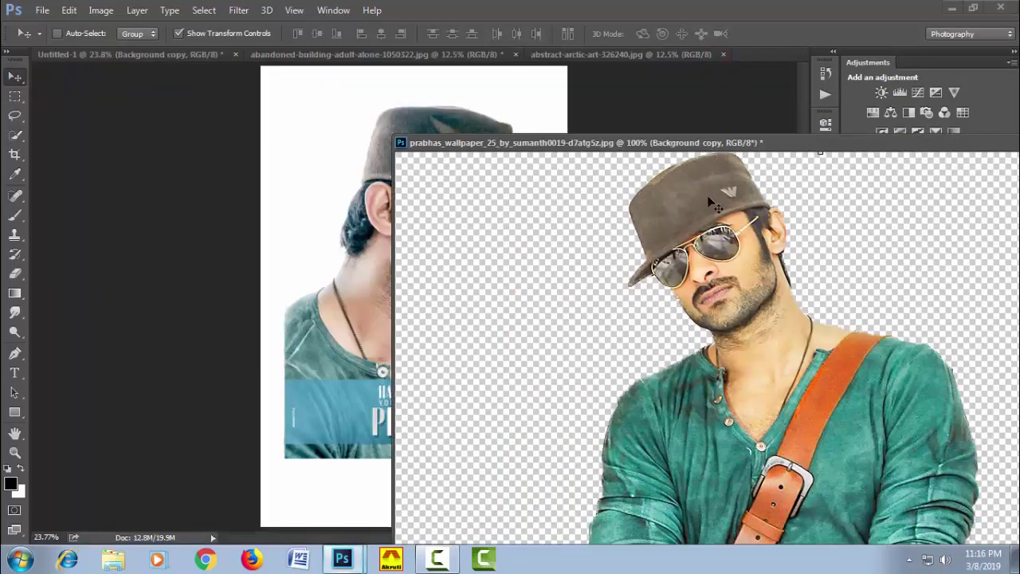
pyautogui.moveTo(707, 196); pyautogui.dragTo(376, 234)
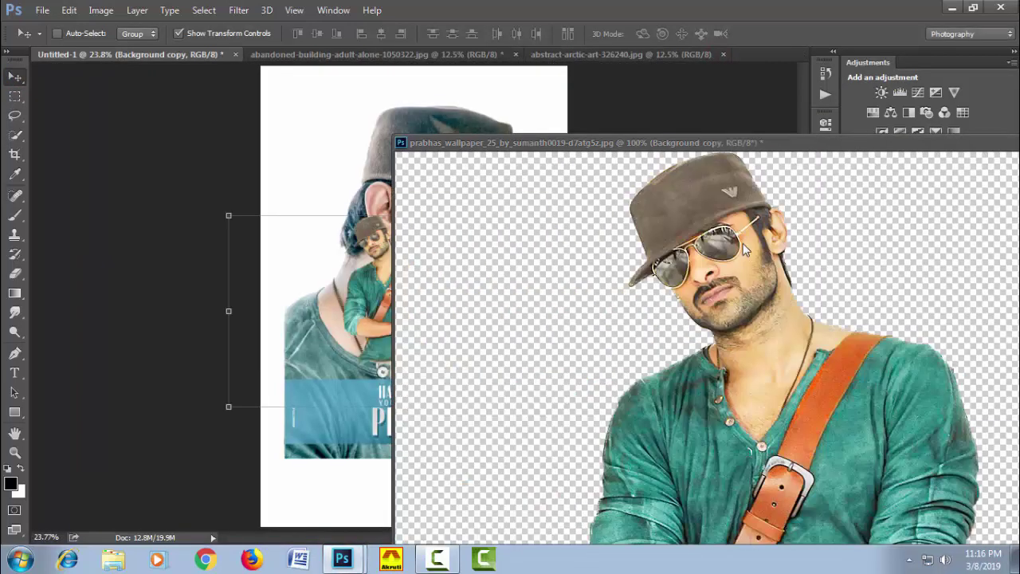
pyautogui.click(403, 150)
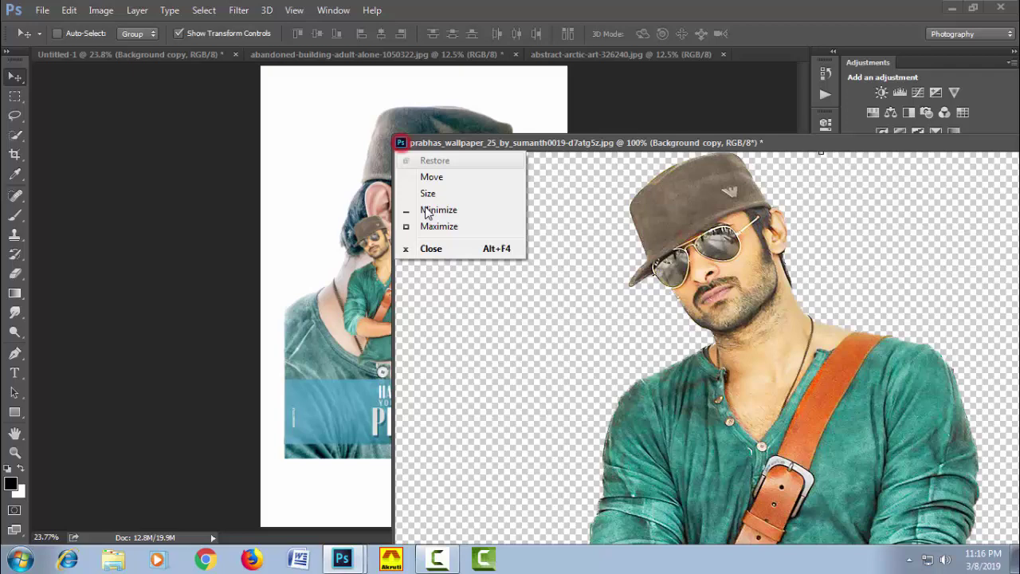
pyautogui.click(447, 247)
pyautogui.click(510, 222)
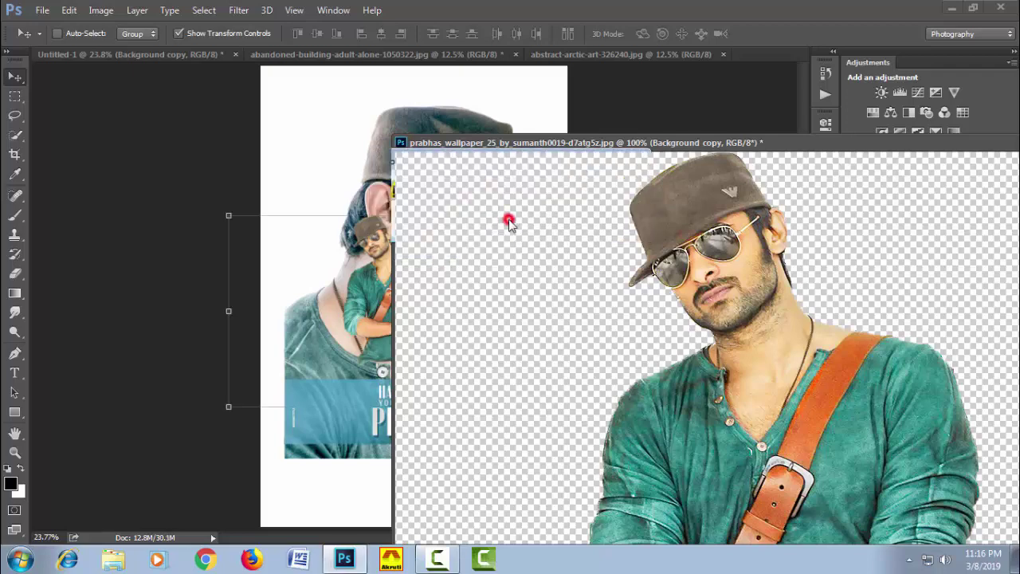
# - Apply the layer masks on both cutout layers and hide the top one
pyautogui.rightClick(901, 239)
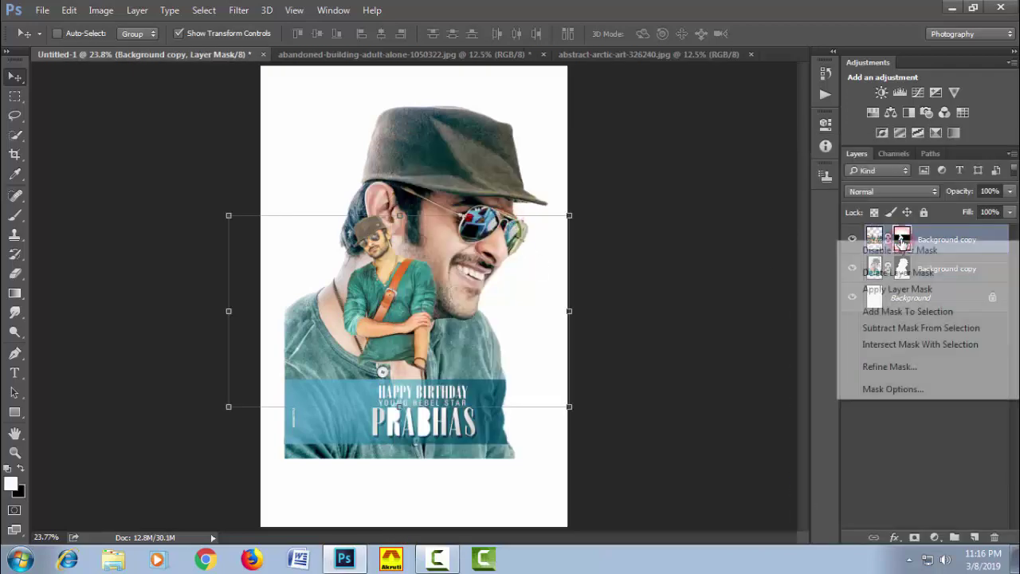
pyautogui.click(896, 288)
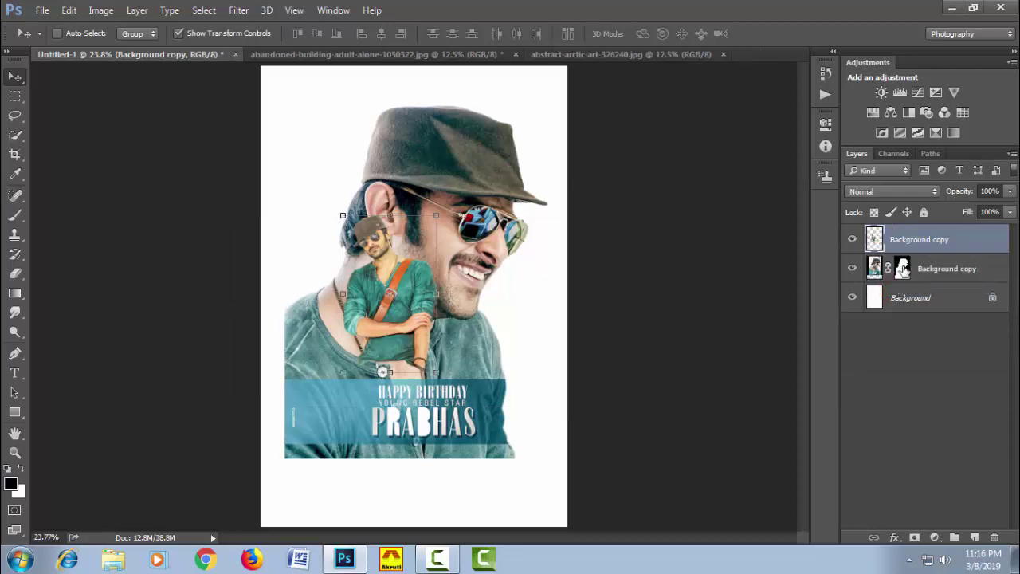
pyautogui.click(849, 240)
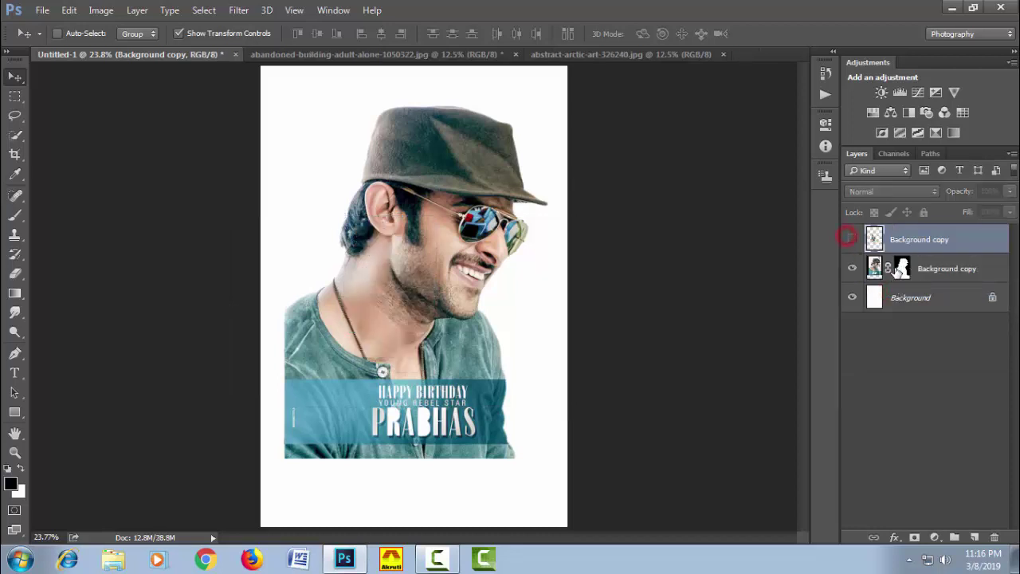
pyautogui.click(902, 267)
pyautogui.rightClick(901, 268)
pyautogui.click(896, 319)
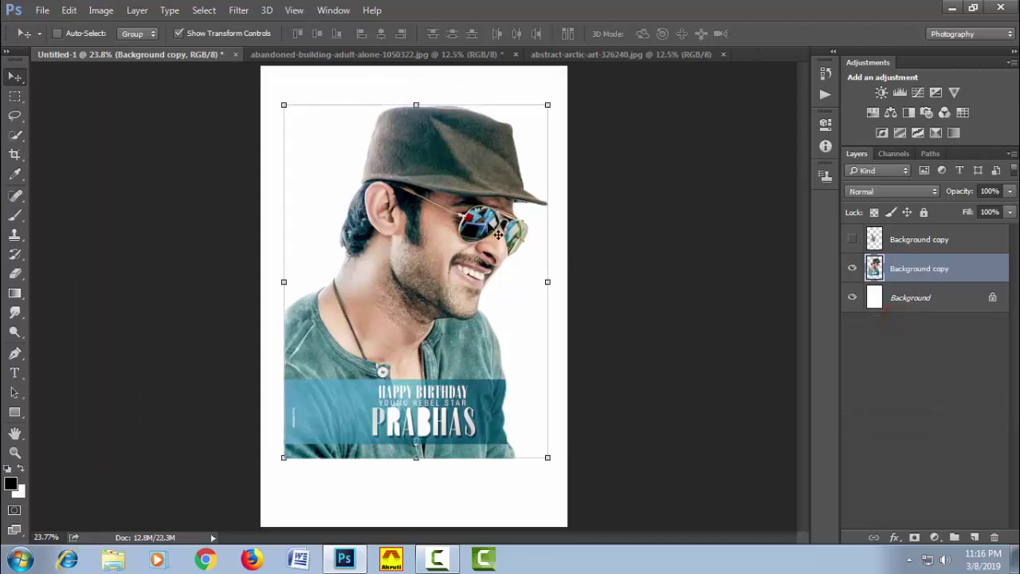
# - Drag the frost texture into the poster and rotate it 90° clockwise
pyautogui.click(381, 54)
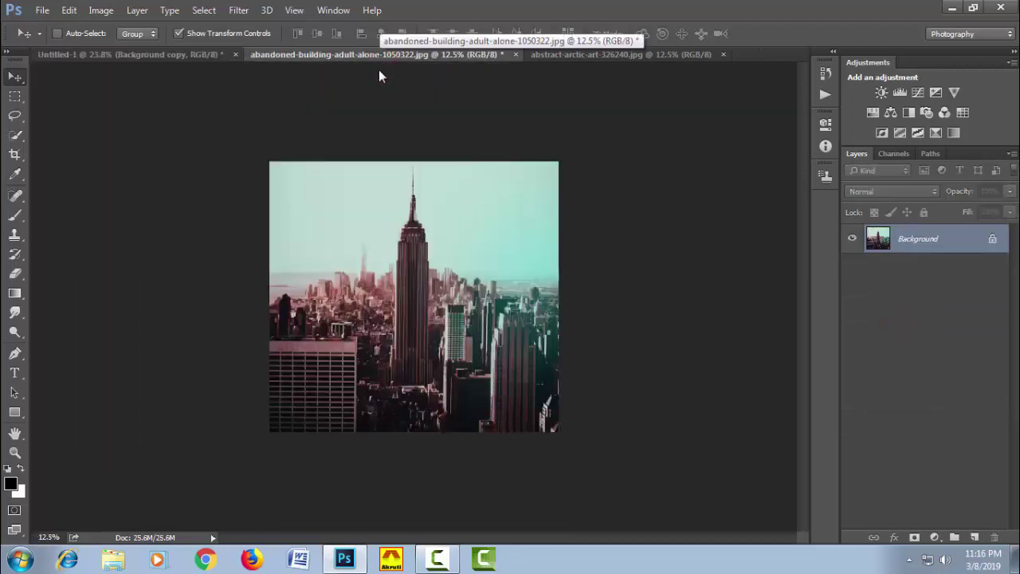
pyautogui.click(590, 56)
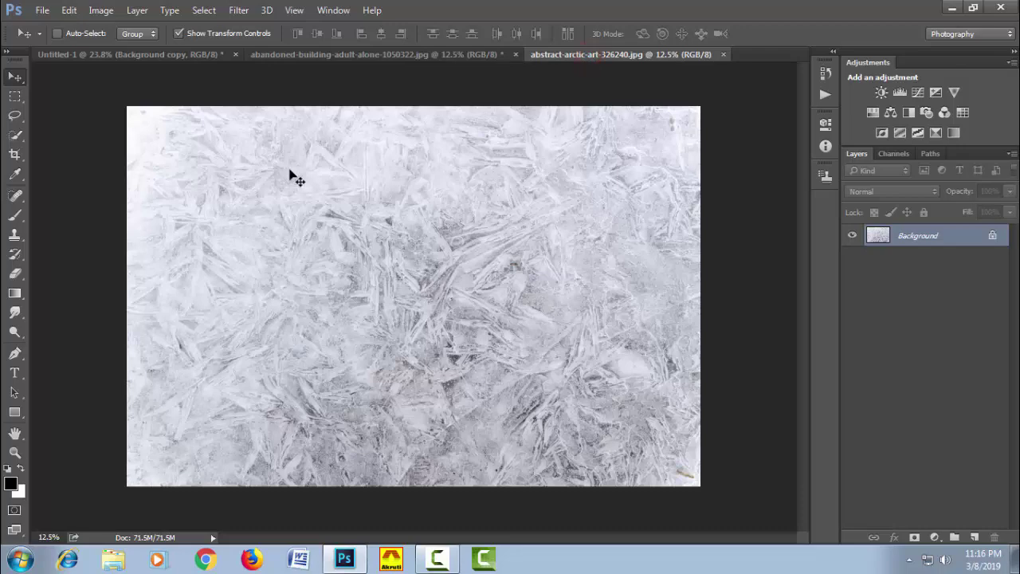
pyautogui.moveTo(288, 170)
pyautogui.mouseDown()
pyautogui.moveTo(222, 140)
pyautogui.moveTo(322, 200)
pyautogui.mouseUp()
pyautogui.click(415, 72)
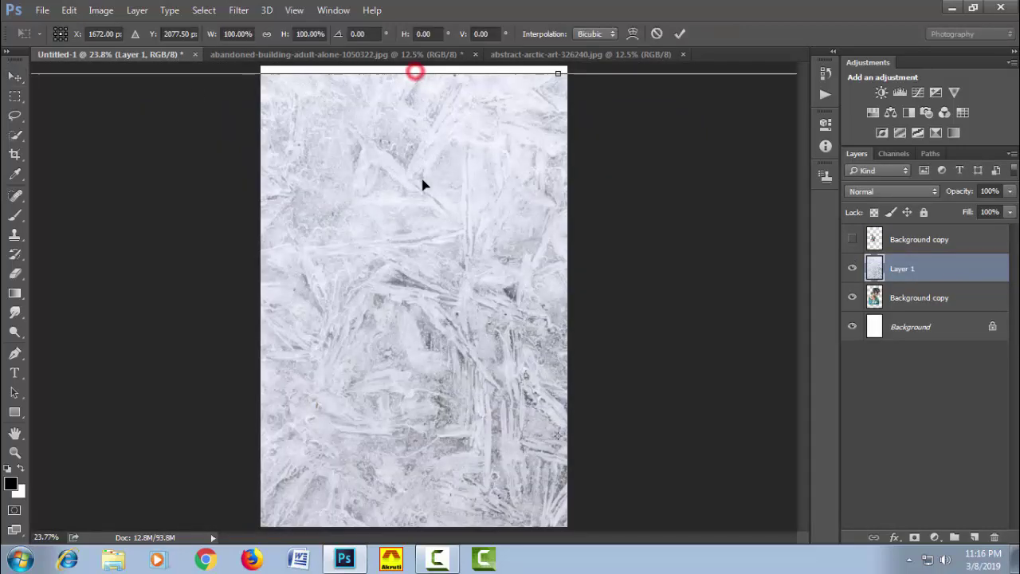
pyautogui.rightClick(425, 183)
pyautogui.click(484, 368)
pyautogui.moveTo(441, 212); pyautogui.dragTo(391, 290)
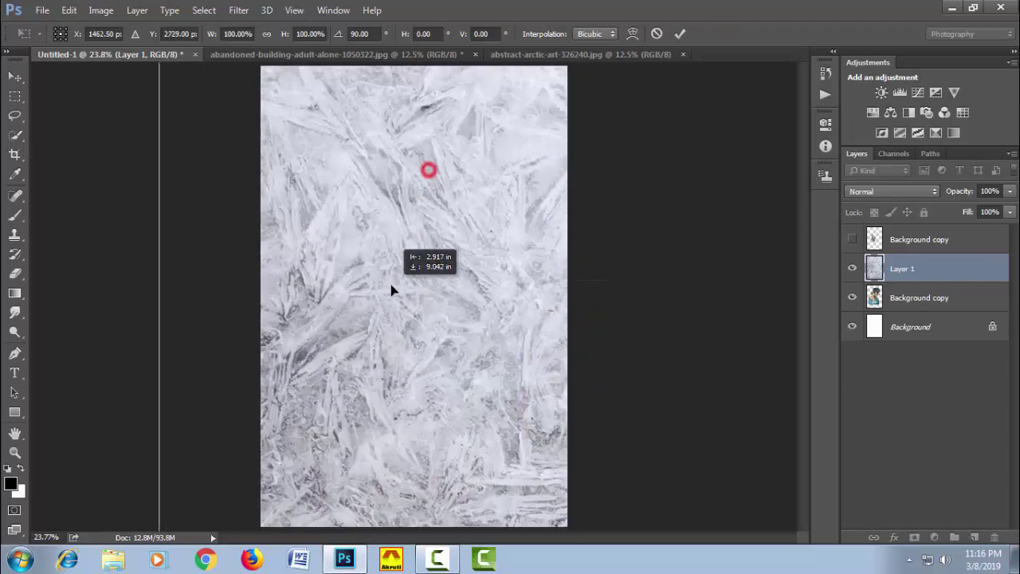
# - Shrink the frost texture from 73% to about 44% so it covers the whole canvas
pyautogui.click(213, 37)
pyautogui.write('73')
pyautogui.press('Return')
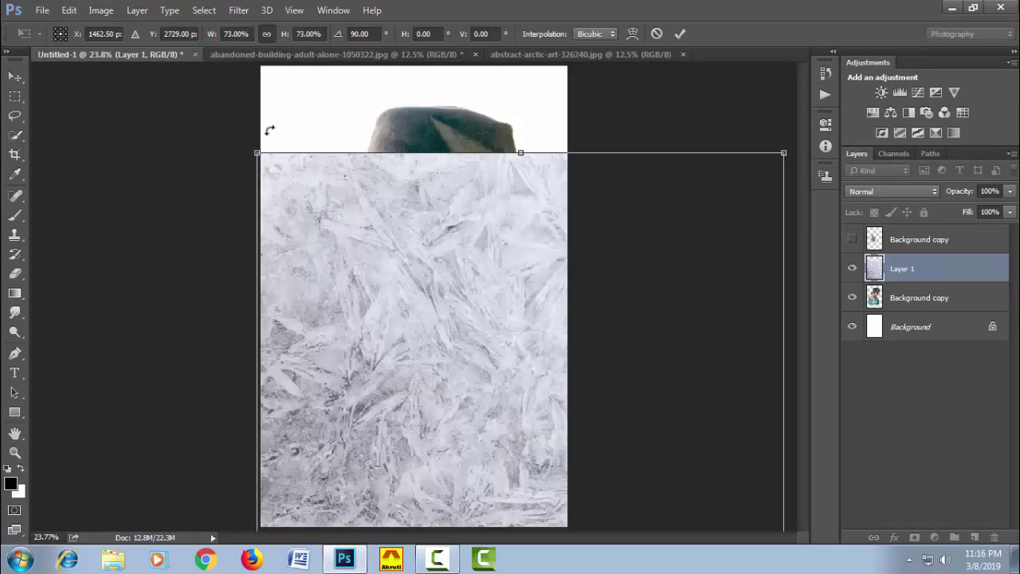
pyautogui.moveTo(209, 37); pyautogui.dragTo(202, 41)
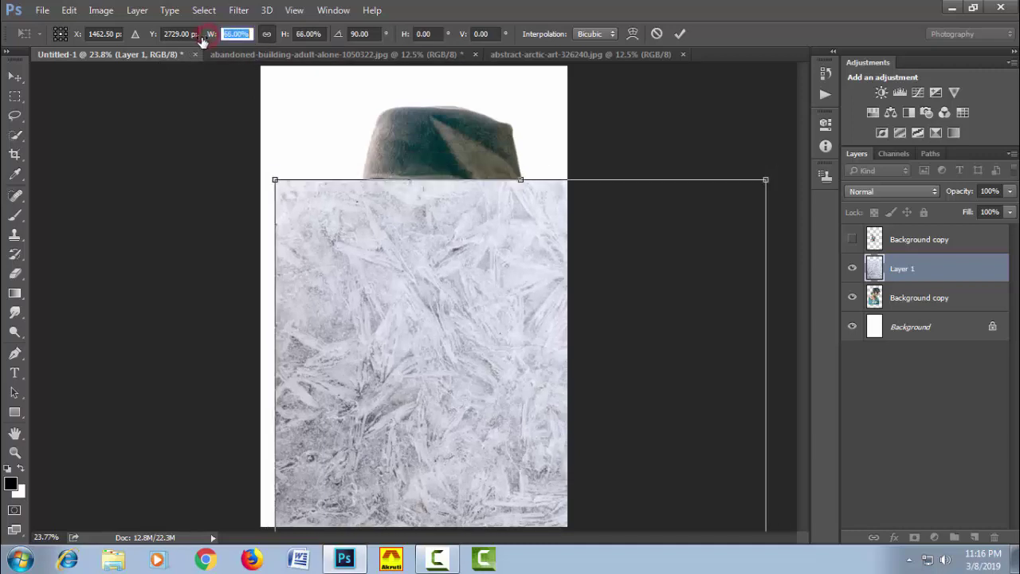
pyautogui.moveTo(443, 245); pyautogui.dragTo(404, 171)
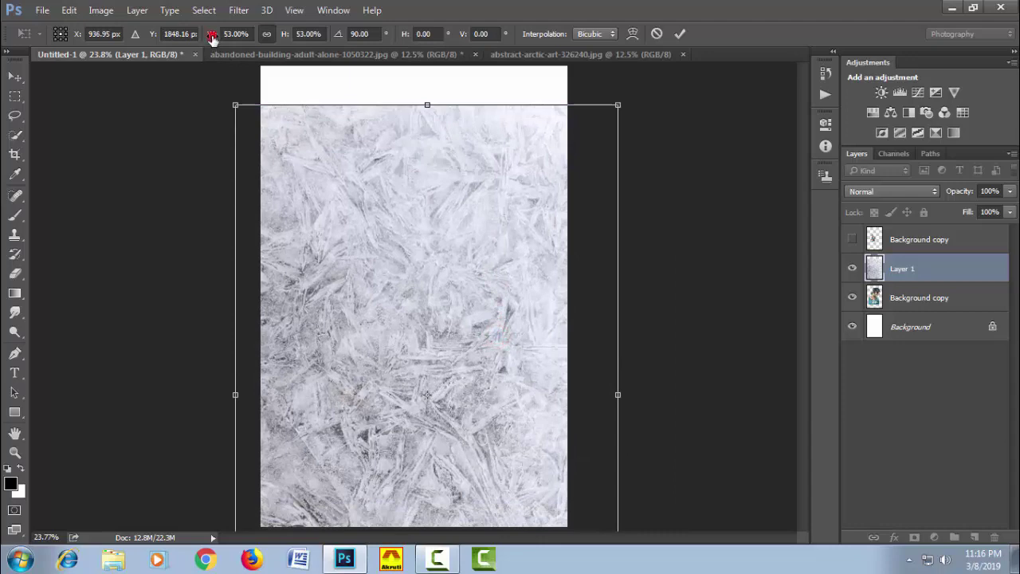
pyautogui.moveTo(212, 36); pyautogui.dragTo(212, 37)
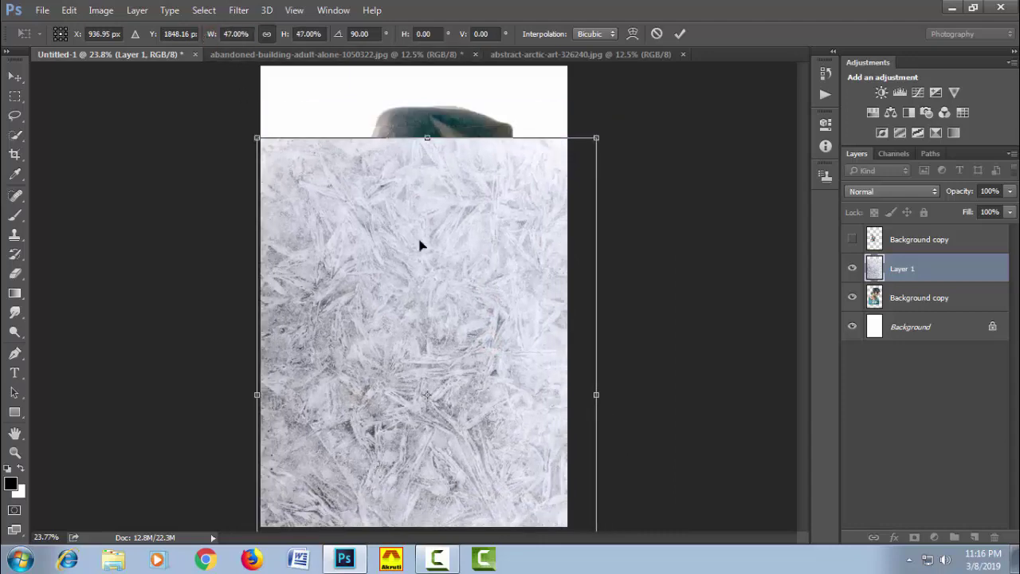
pyautogui.moveTo(443, 273); pyautogui.dragTo(422, 208)
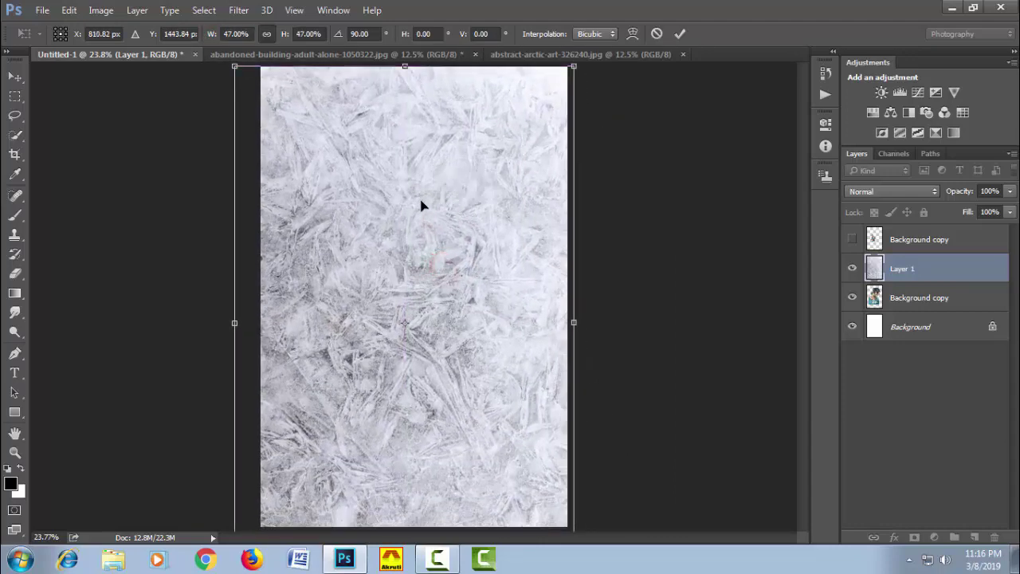
pyautogui.moveTo(235, 67); pyautogui.dragTo(254, 96)
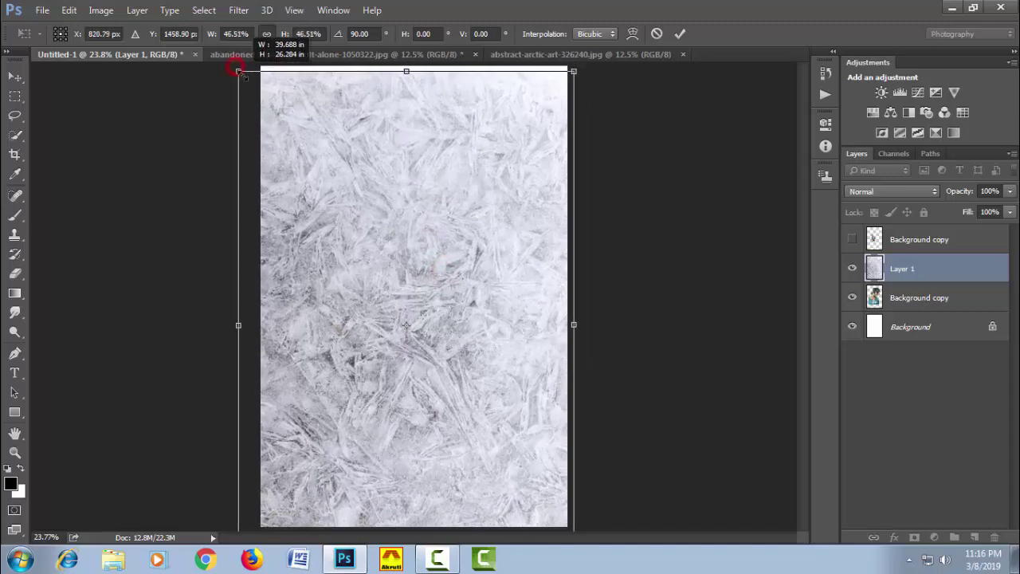
pyautogui.moveTo(372, 268); pyautogui.dragTo(365, 228)
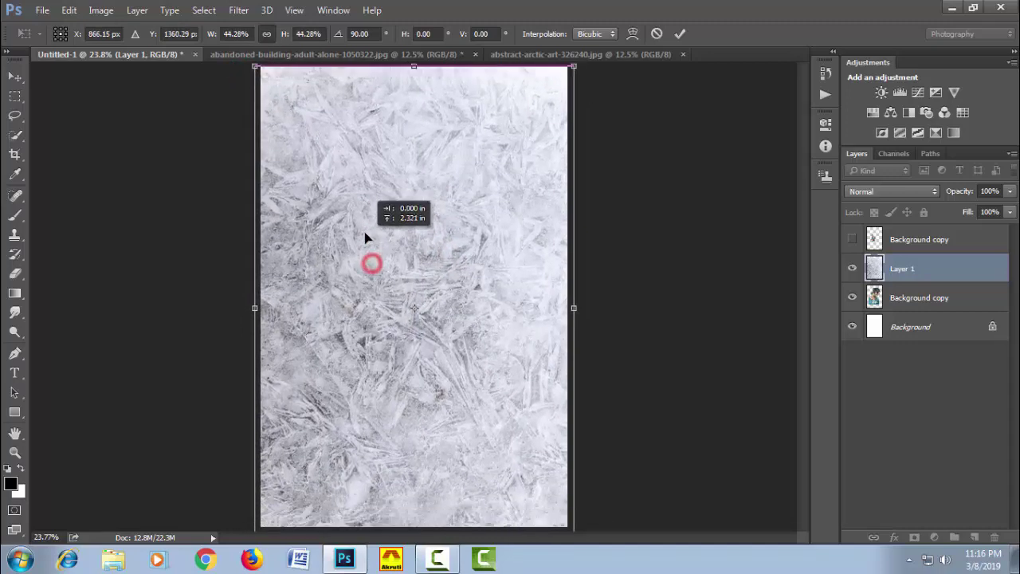
pyautogui.press('Return')
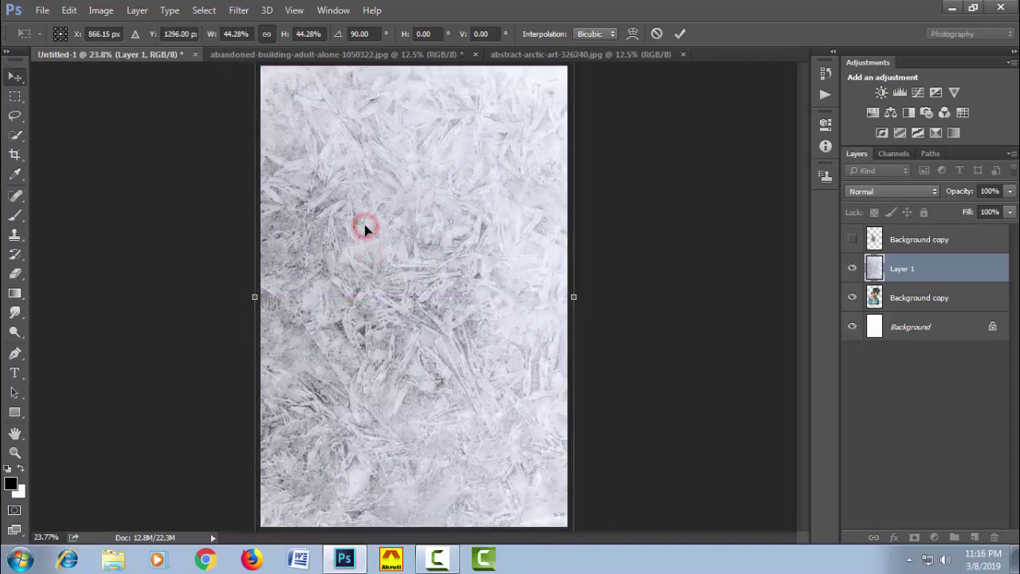
# - Hide the frost texture layer and add a gradient fill layer above Background
pyautogui.click(919, 300)
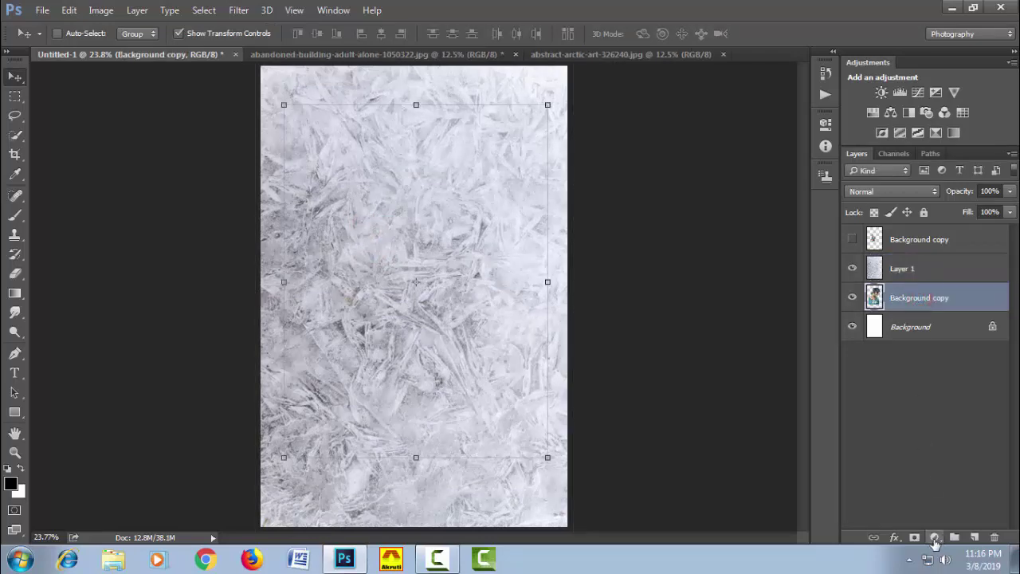
pyautogui.click(935, 538)
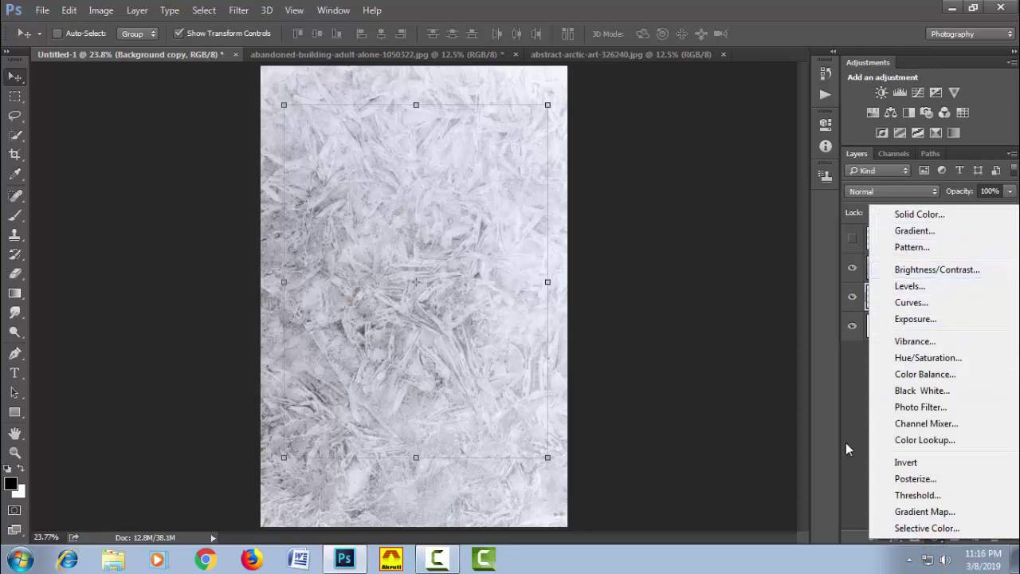
pyautogui.click(861, 414)
pyautogui.click(851, 270)
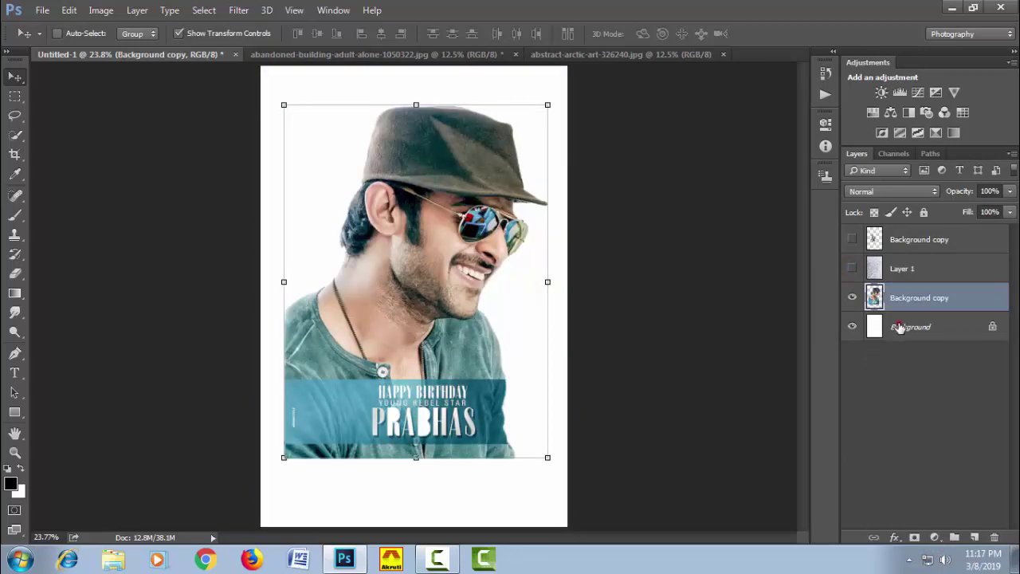
pyautogui.click(899, 327)
pyautogui.click(934, 538)
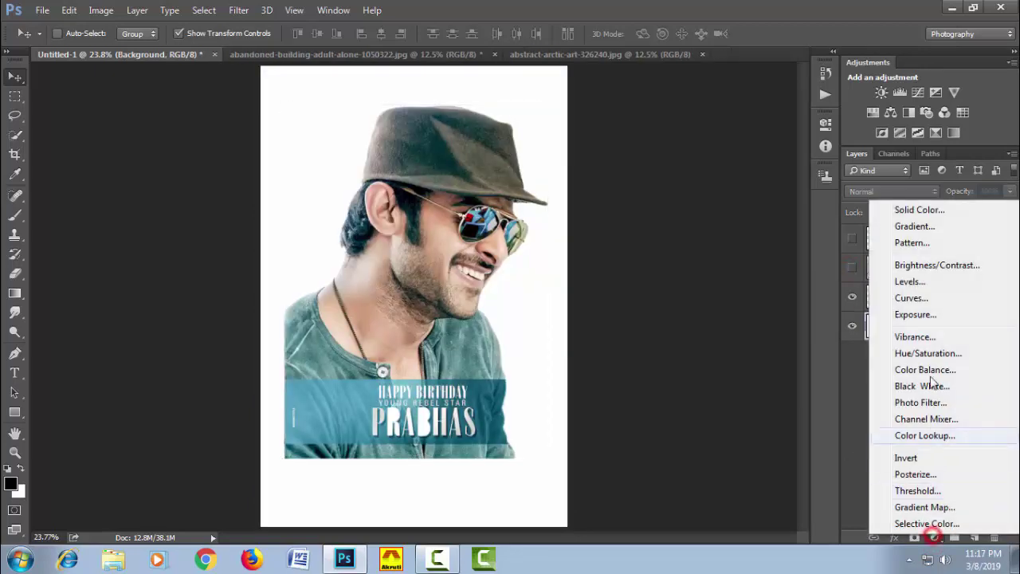
pyautogui.click(909, 230)
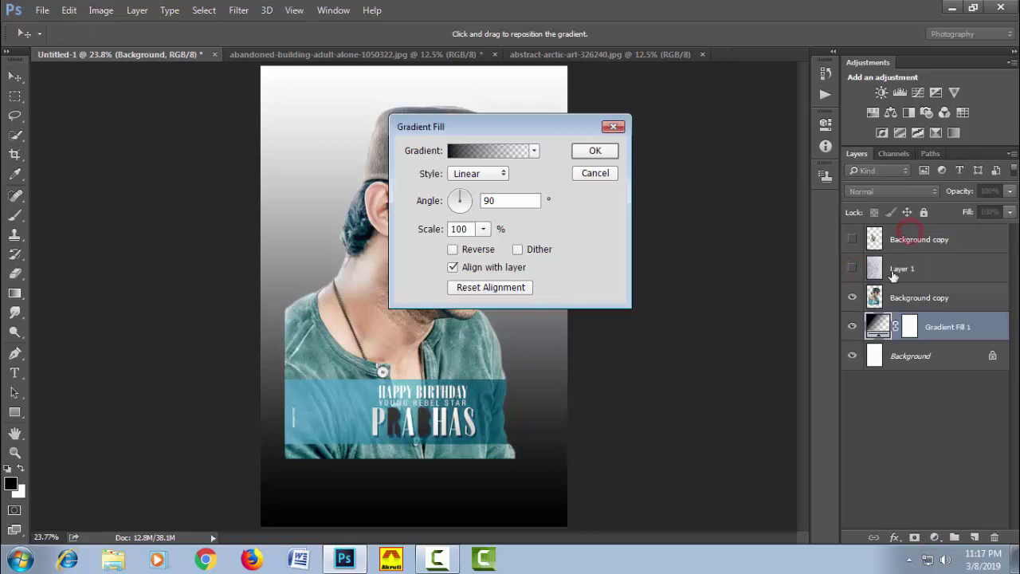
# - Set the gradient fill to Radial style, reversed, at 93% scale
pyautogui.click(497, 176)
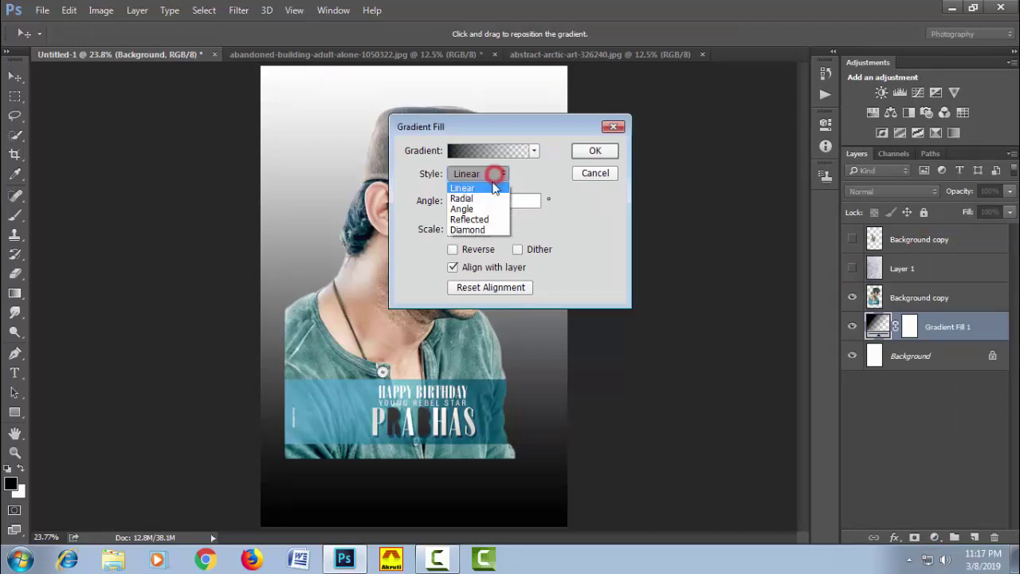
pyautogui.click(489, 209)
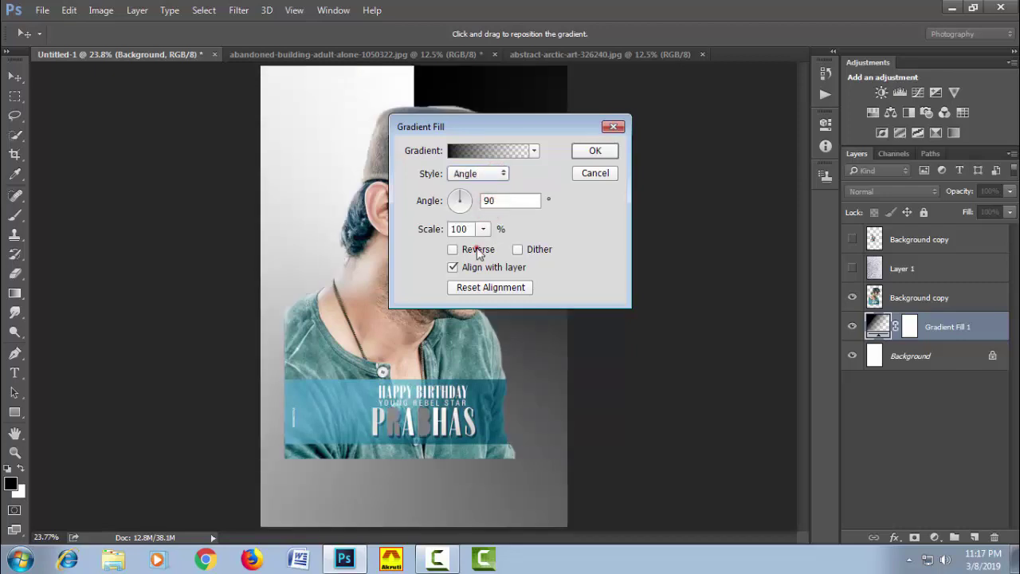
pyautogui.click(478, 250)
pyautogui.click(482, 177)
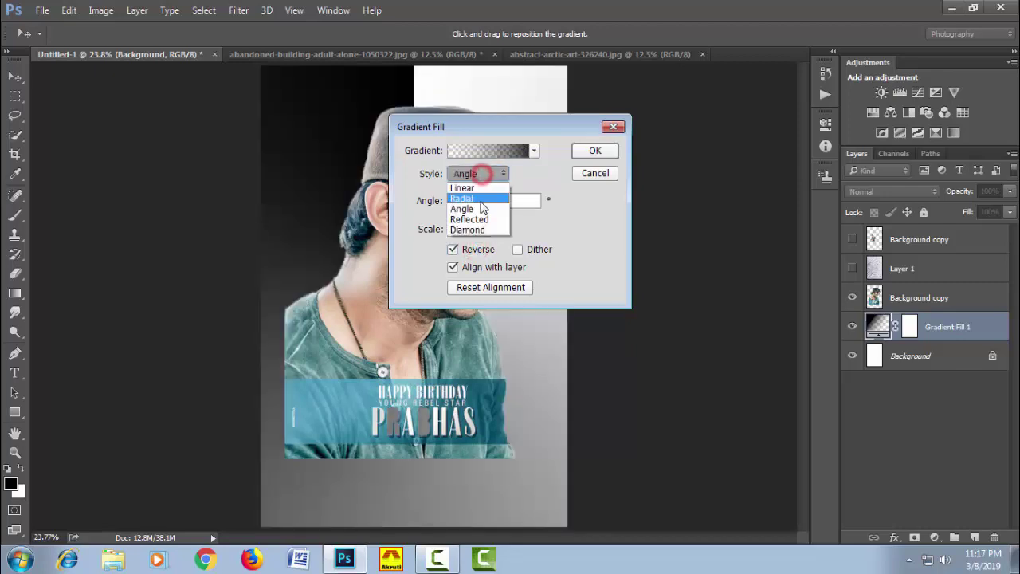
pyautogui.click(481, 202)
pyautogui.moveTo(474, 127); pyautogui.dragTo(664, 142)
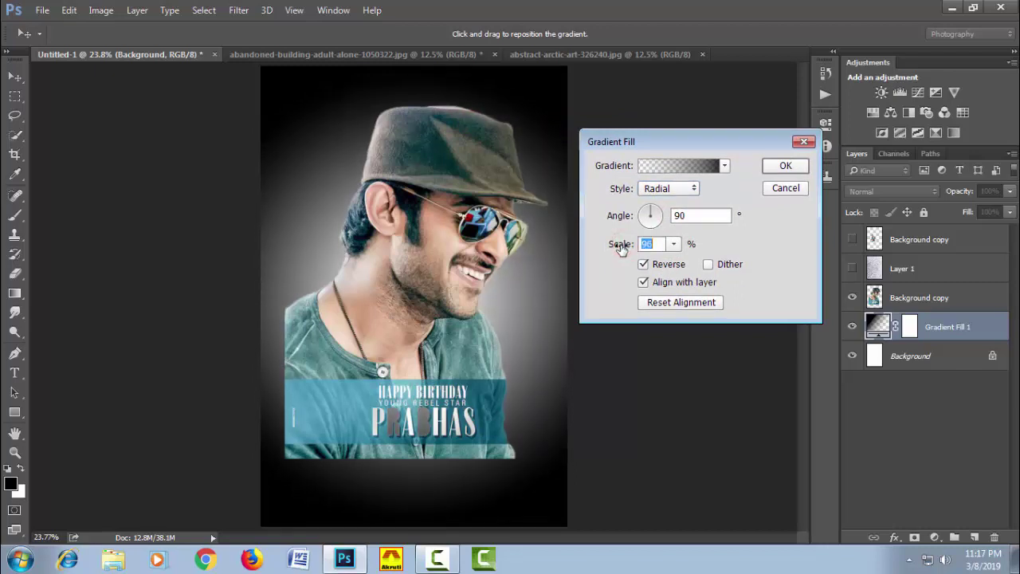
pyautogui.moveTo(621, 248)
pyautogui.mouseDown()
pyautogui.moveTo(602, 254)
pyautogui.moveTo(621, 249)
pyautogui.mouseUp()
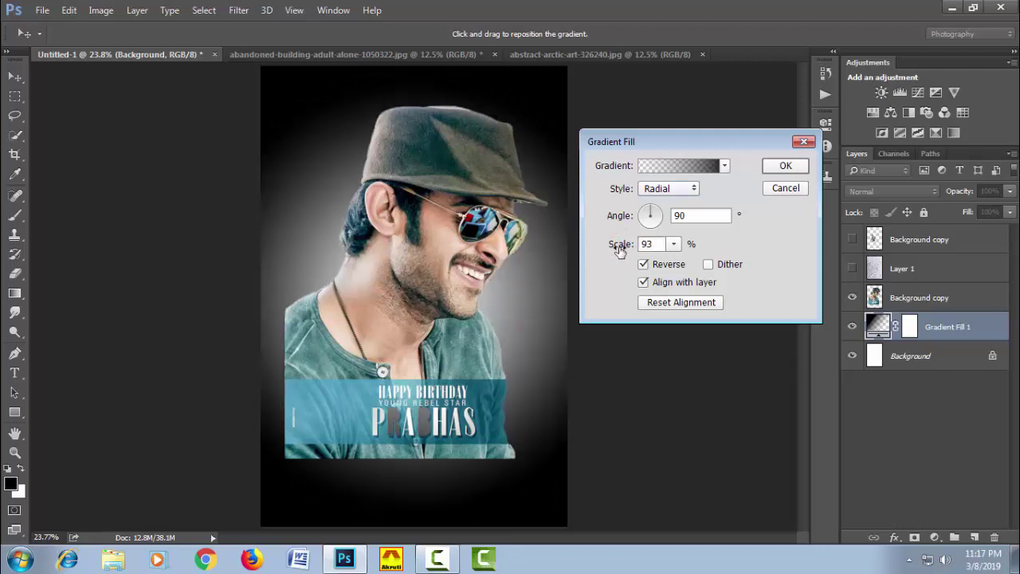
# - Set the gradient's left colour stop to a very dark brown
pyautogui.click(712, 169)
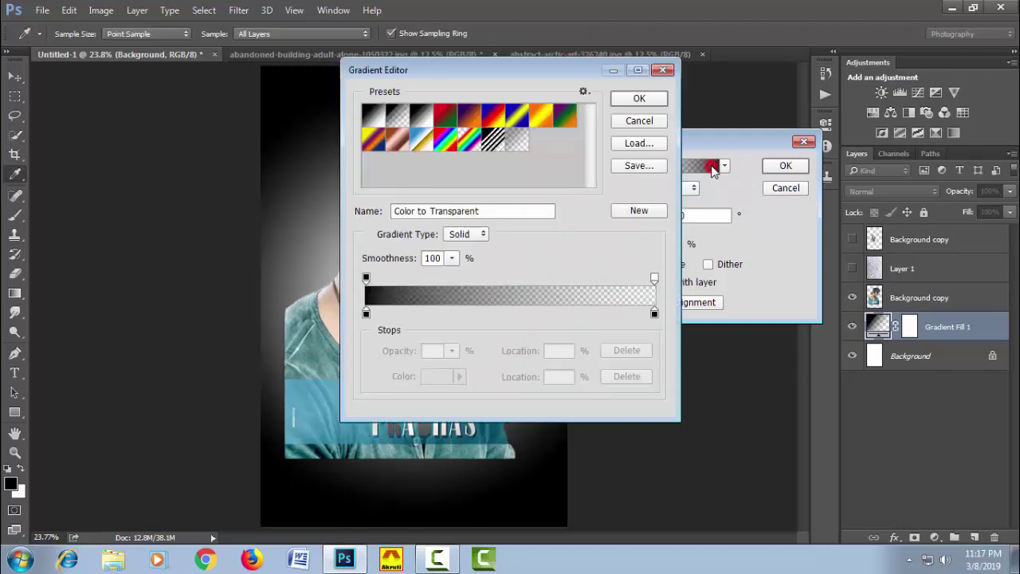
pyautogui.moveTo(420, 70)
pyautogui.mouseDown()
pyautogui.moveTo(542, 64)
pyautogui.moveTo(663, 88)
pyautogui.mouseUp()
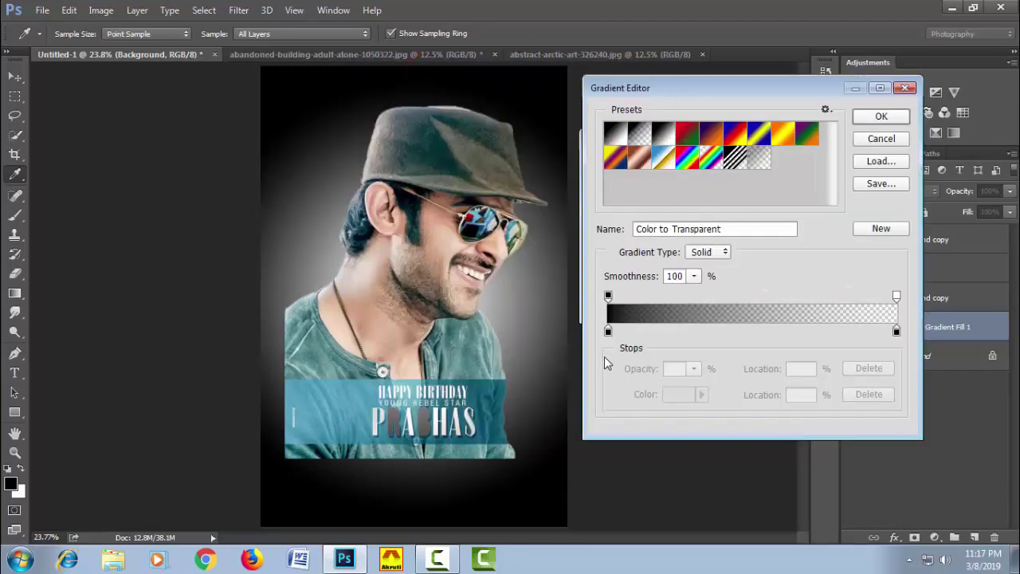
pyautogui.click(608, 334)
pyautogui.doubleClick(608, 333)
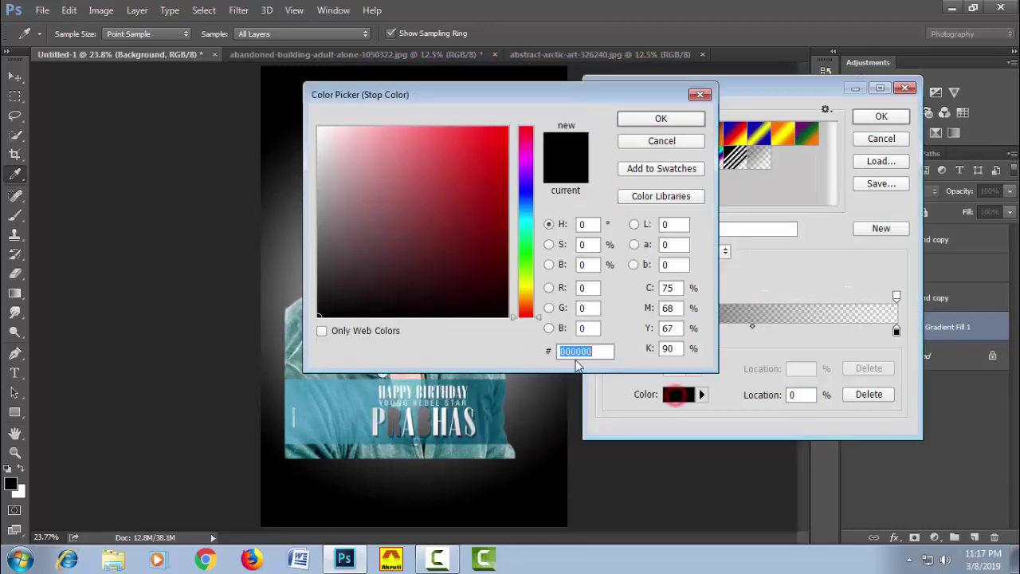
pyautogui.click(526, 304)
pyautogui.click(500, 257)
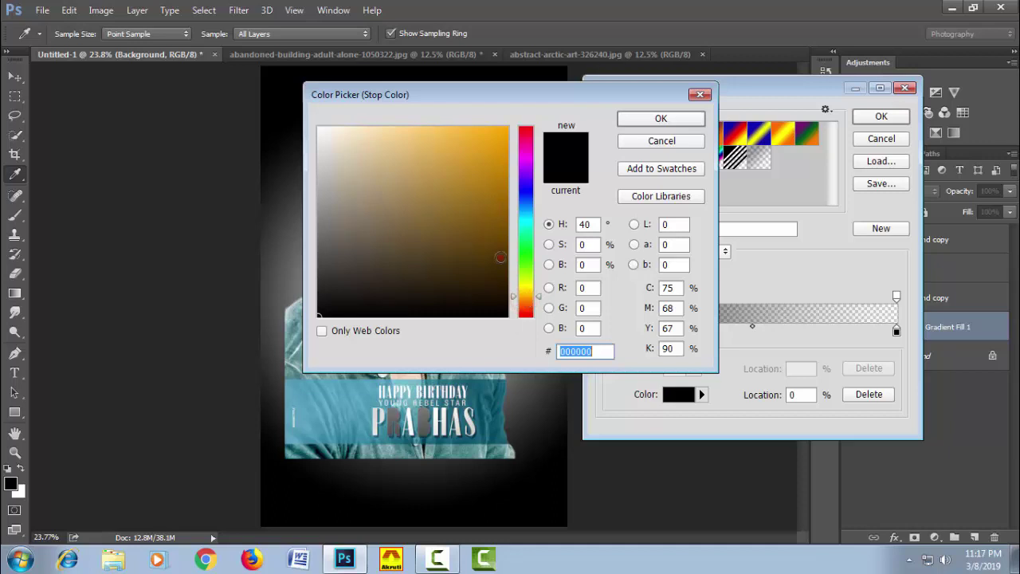
pyautogui.click(503, 280)
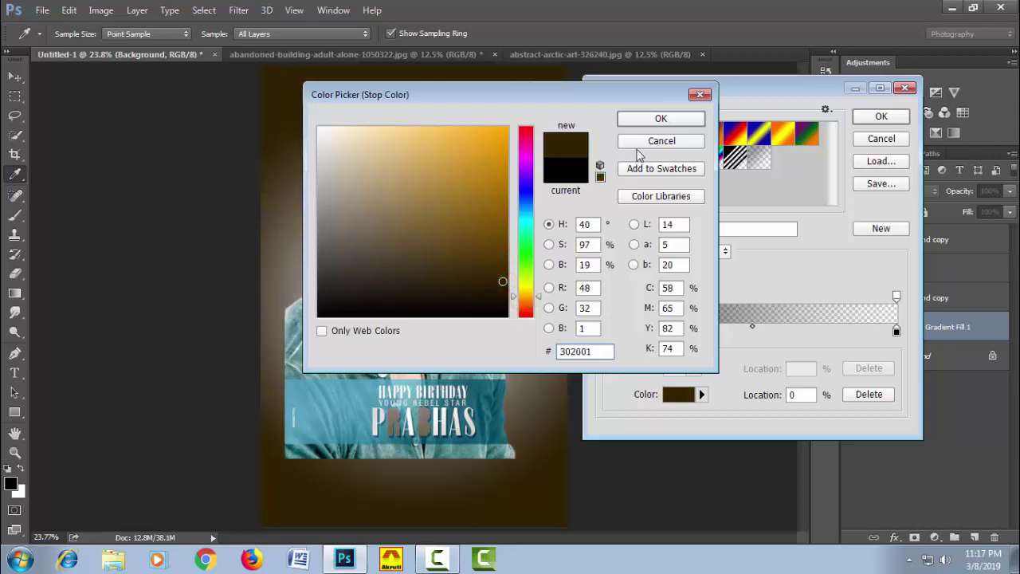
pyautogui.click(492, 296)
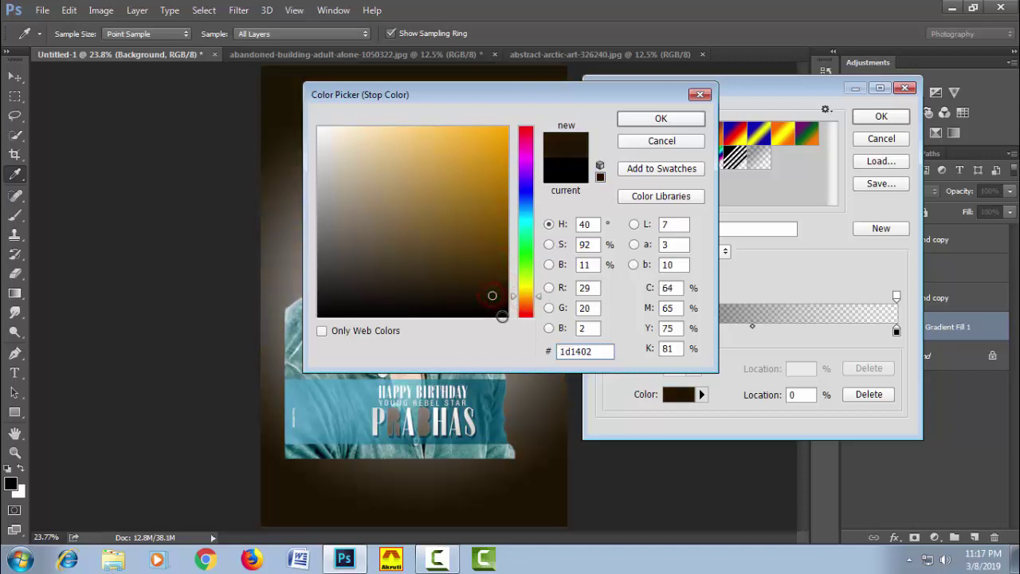
pyautogui.click(498, 298)
pyautogui.click(674, 120)
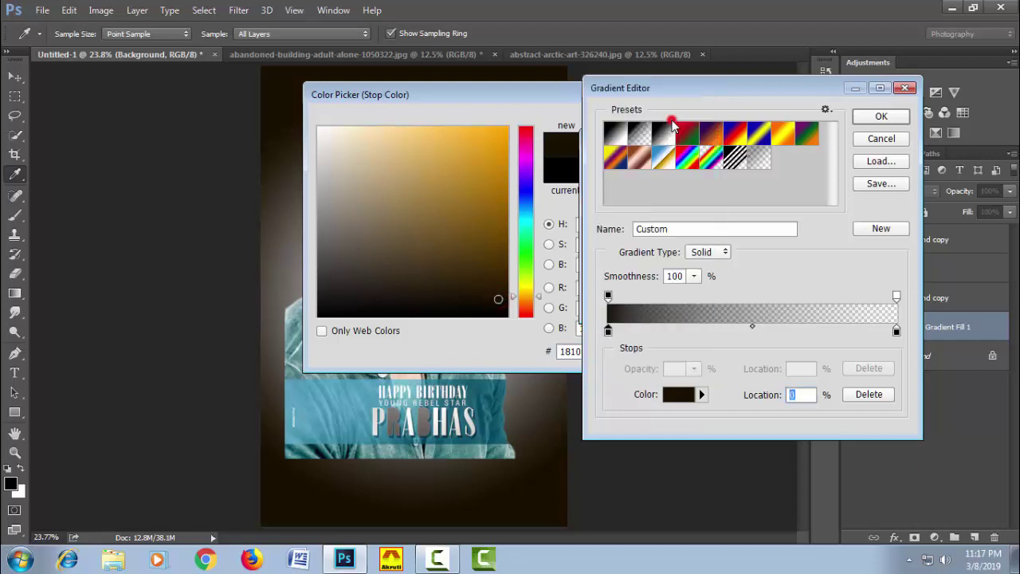
# - Make the right stop dark brown, apply the gradient, and show the frost layer again
pyautogui.click(897, 331)
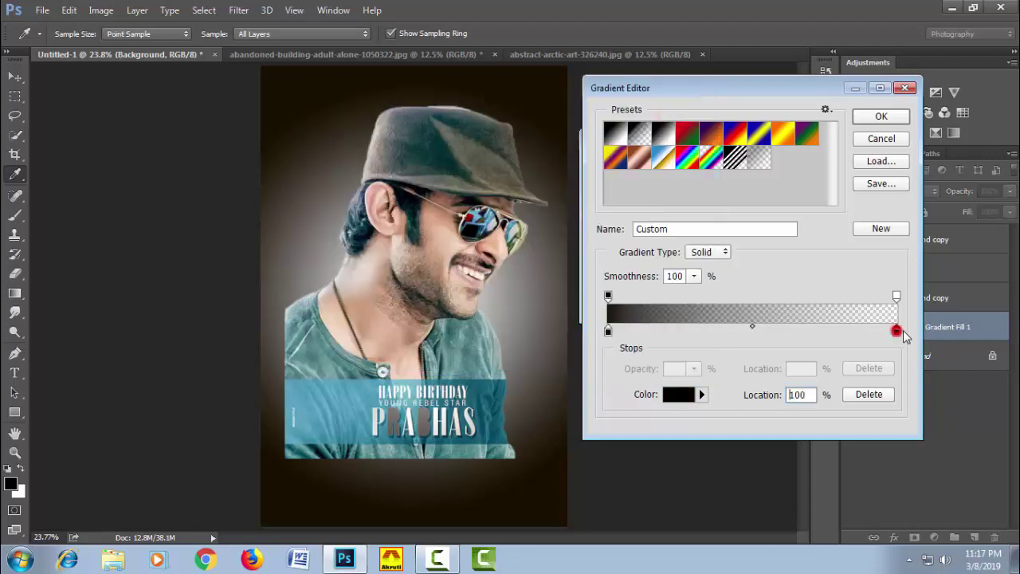
pyautogui.click(678, 397)
pyautogui.click(491, 288)
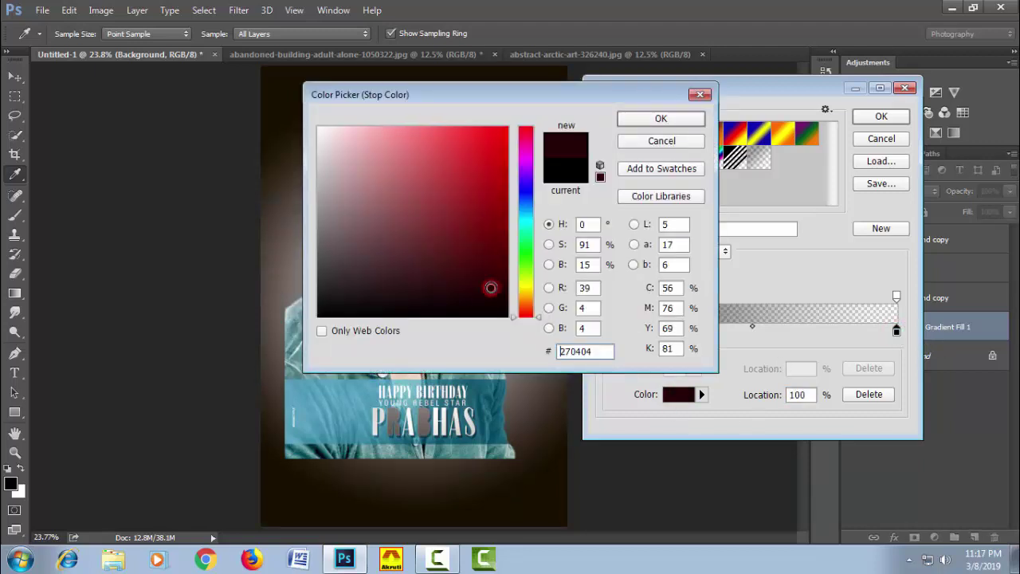
pyautogui.click(528, 301)
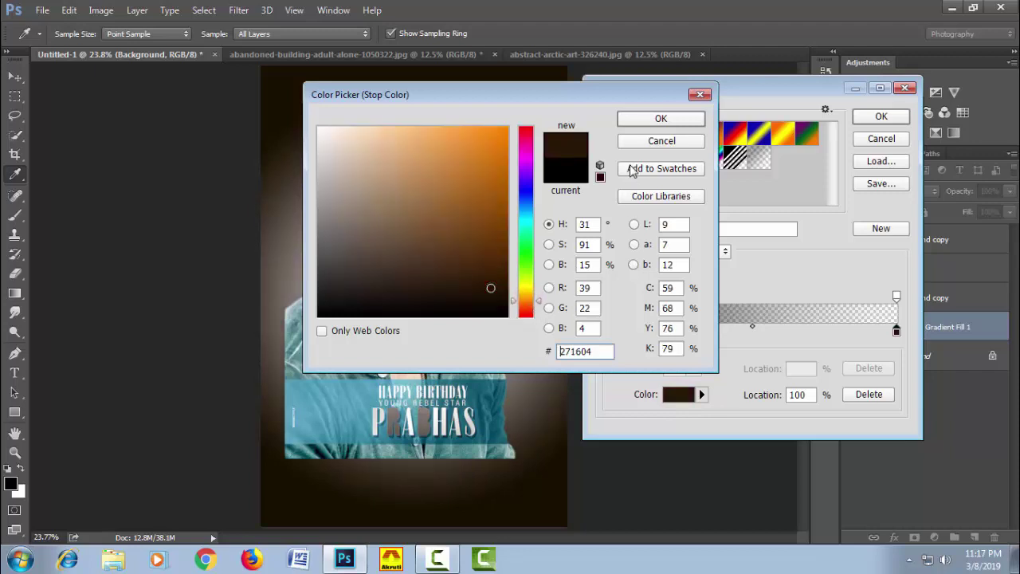
pyautogui.click(646, 119)
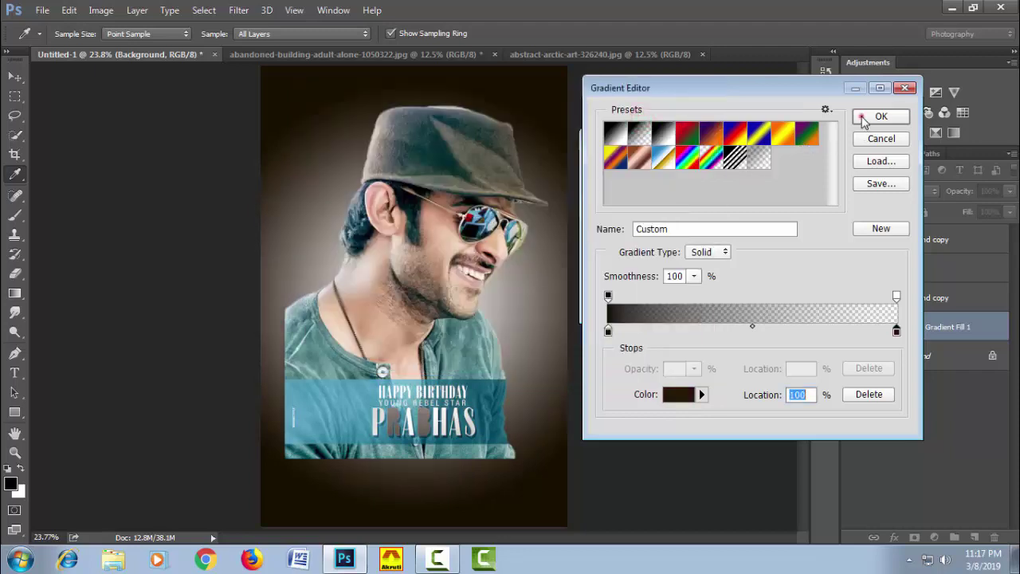
pyautogui.click(863, 118)
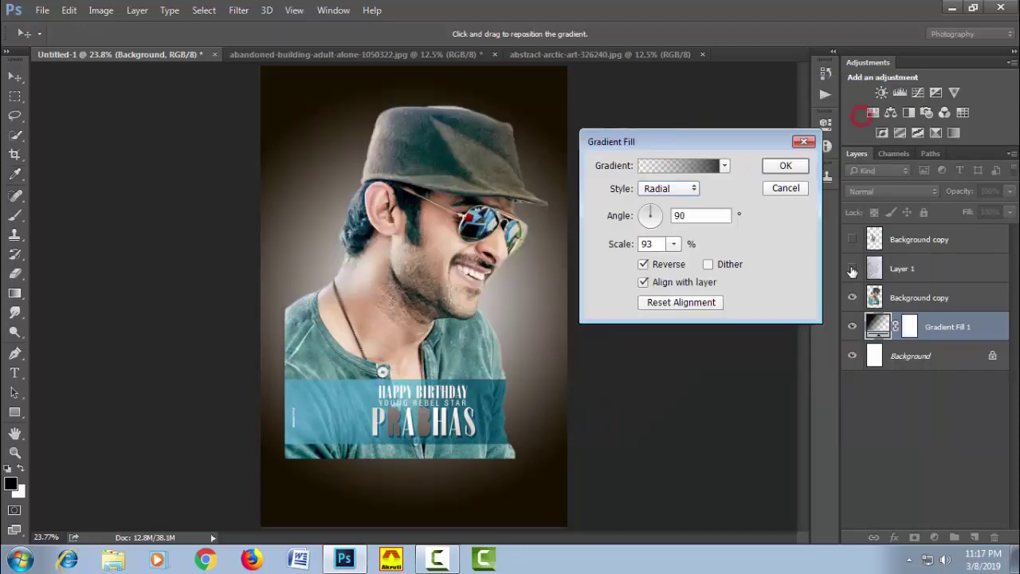
pyautogui.click(795, 168)
pyautogui.click(919, 275)
# - Move the frost layer below the upper Background copy; set Luminosity blend with 36% fill
pyautogui.click(852, 269)
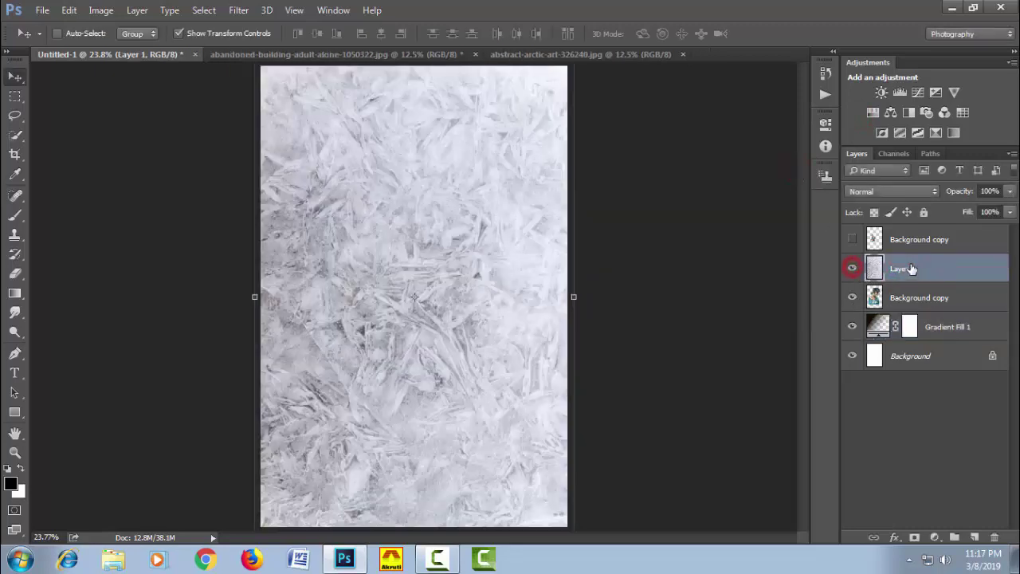
pyautogui.moveTo(901, 269); pyautogui.dragTo(911, 306)
pyautogui.click(897, 194)
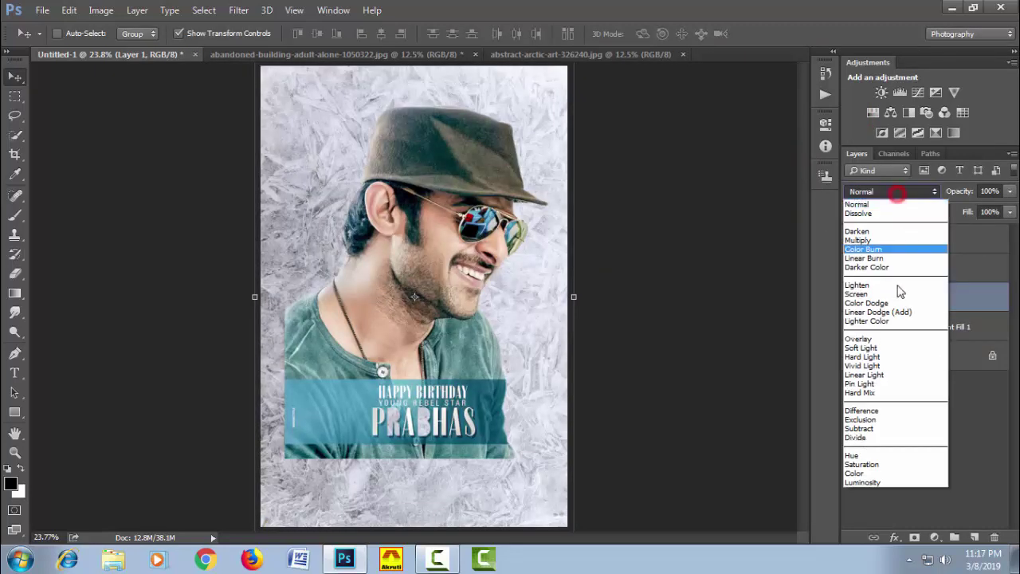
pyautogui.click(899, 452)
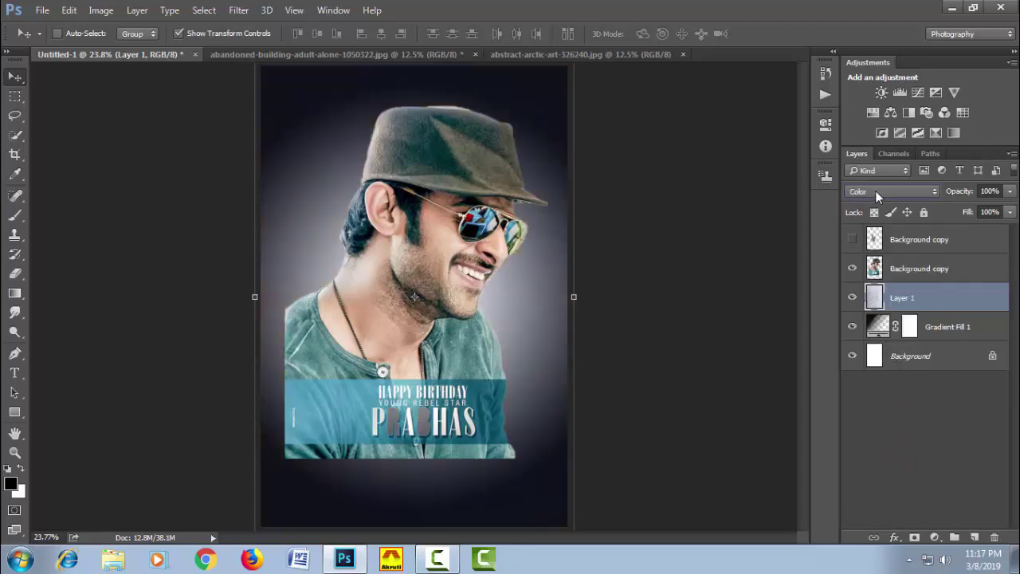
pyautogui.press('Down')
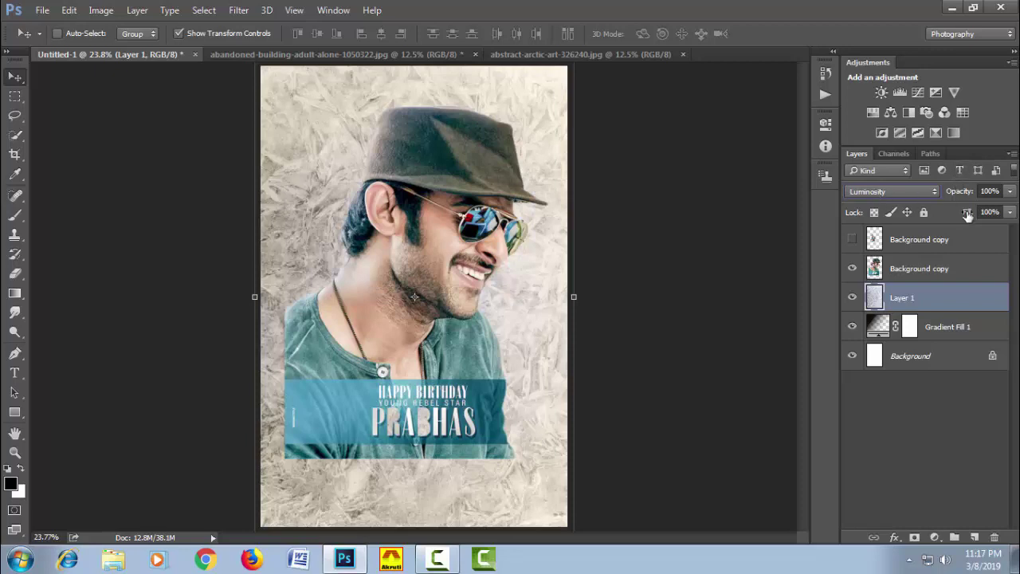
pyautogui.moveTo(966, 213); pyautogui.dragTo(922, 216)
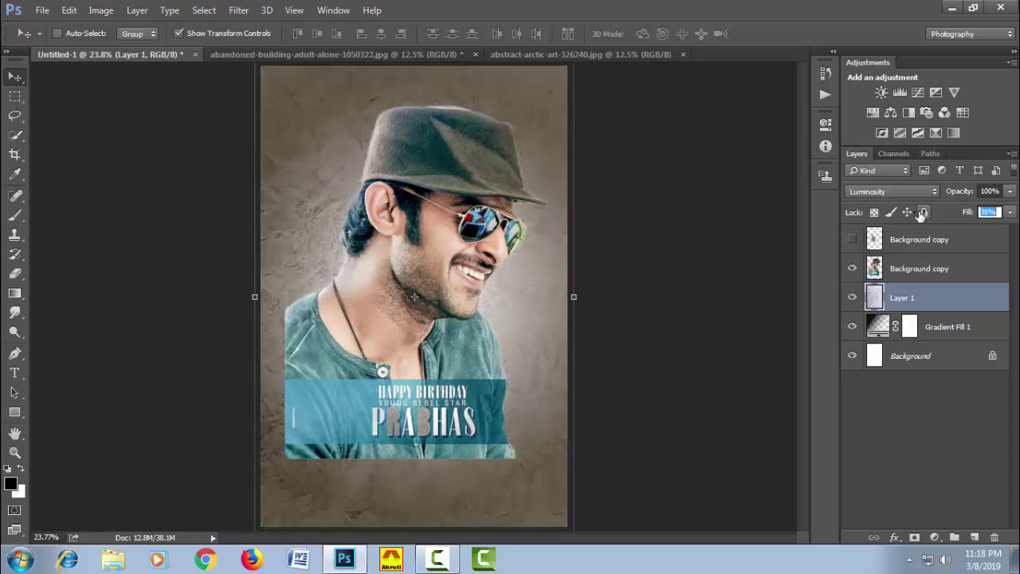
# - Add a dark brown #1f1401 Solid Color fill layer above Gradient Fill 1
pyautogui.click(937, 332)
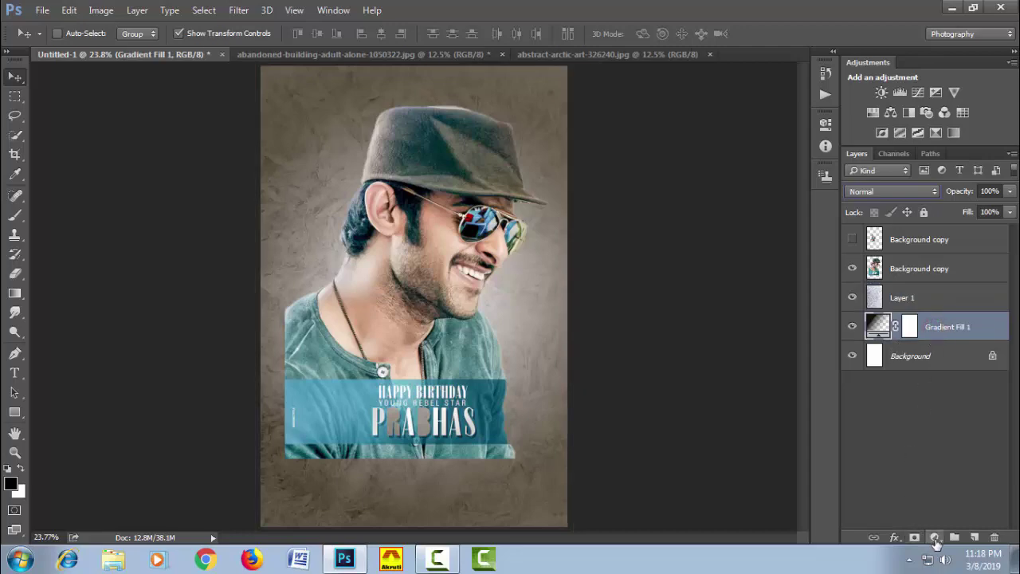
pyautogui.click(934, 538)
pyautogui.click(916, 215)
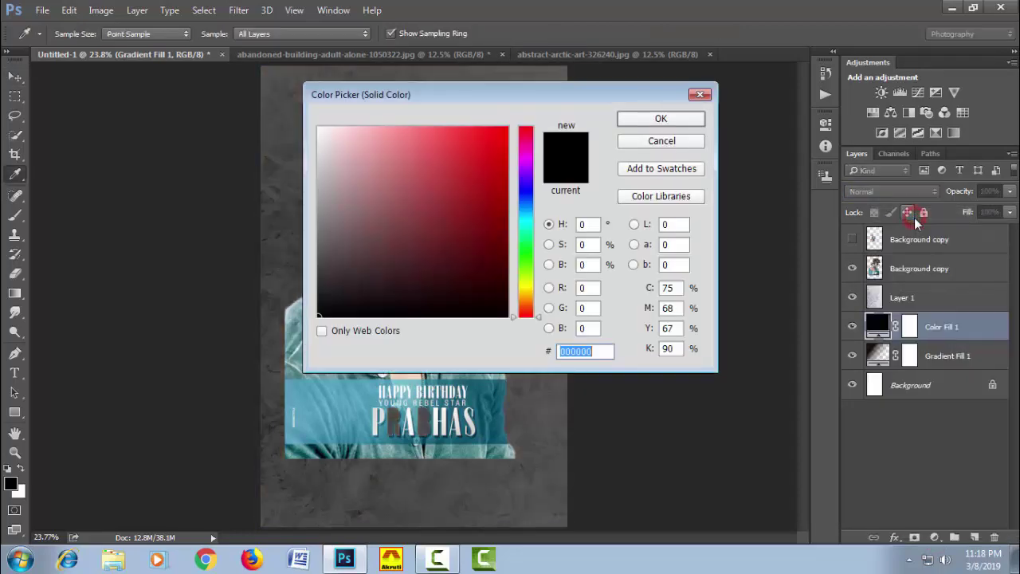
pyautogui.moveTo(400, 87); pyautogui.dragTo(728, 125)
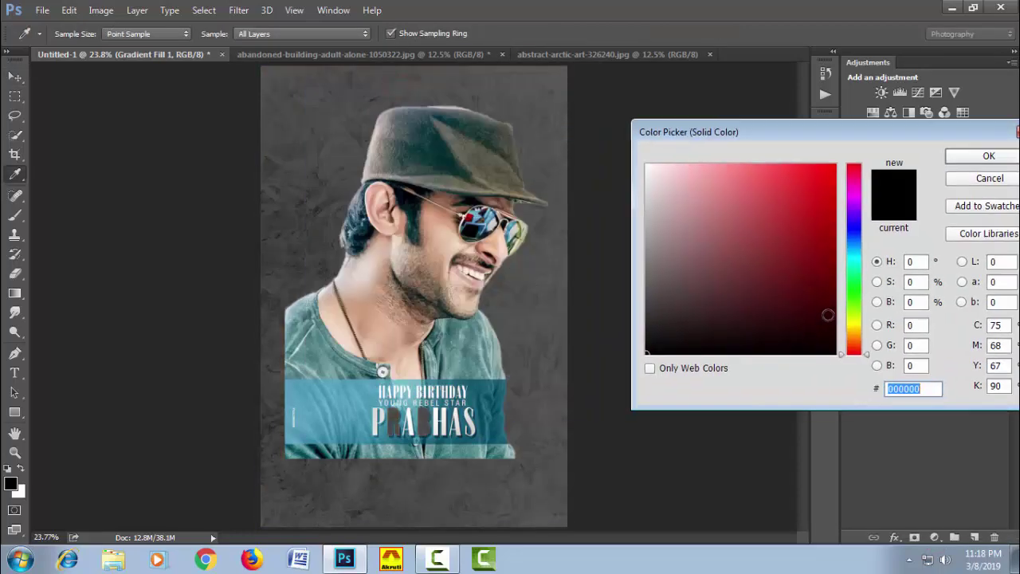
pyautogui.click(828, 315)
pyautogui.click(852, 335)
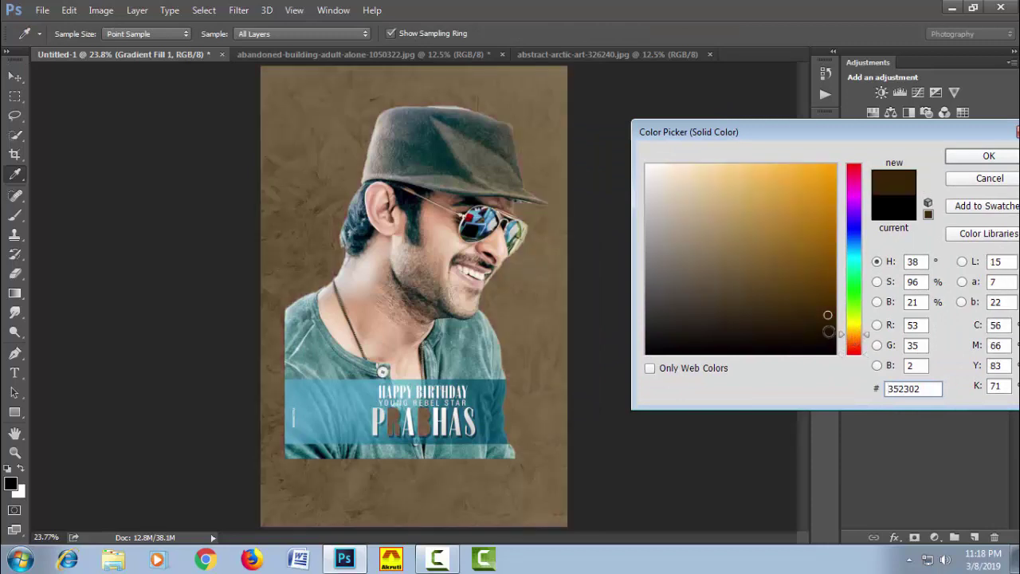
pyautogui.click(829, 331)
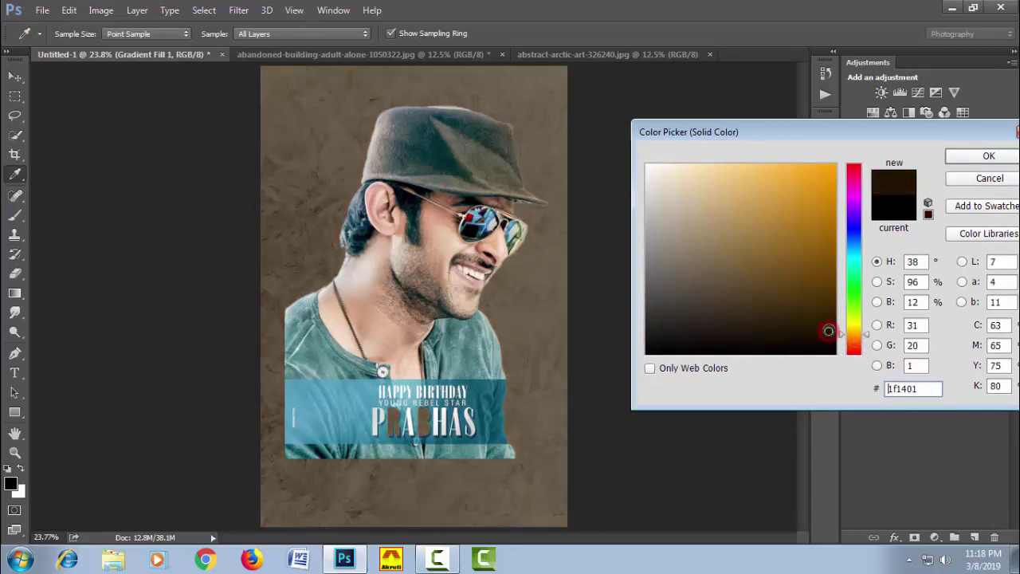
pyautogui.click(987, 157)
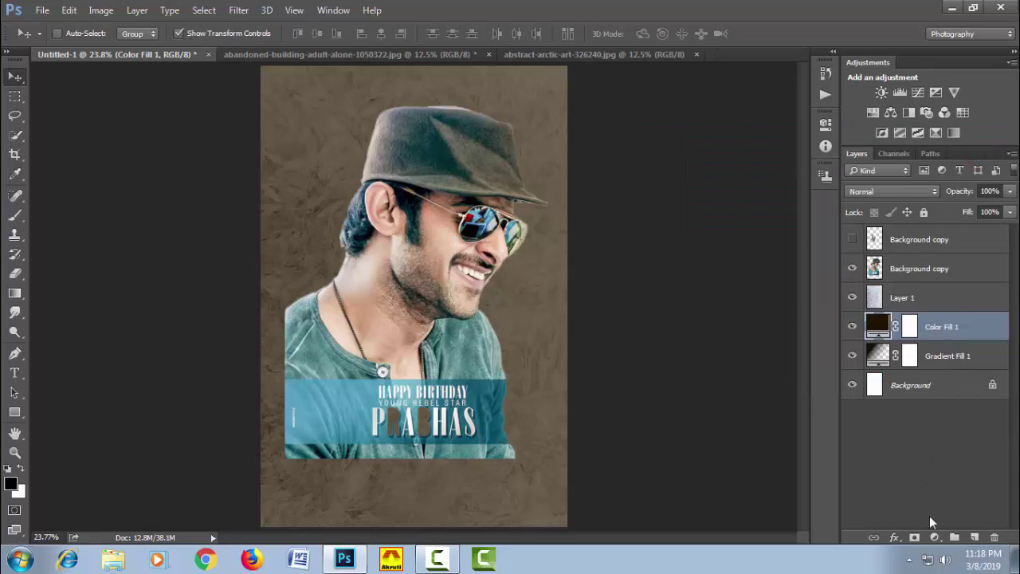
pyautogui.click(927, 301)
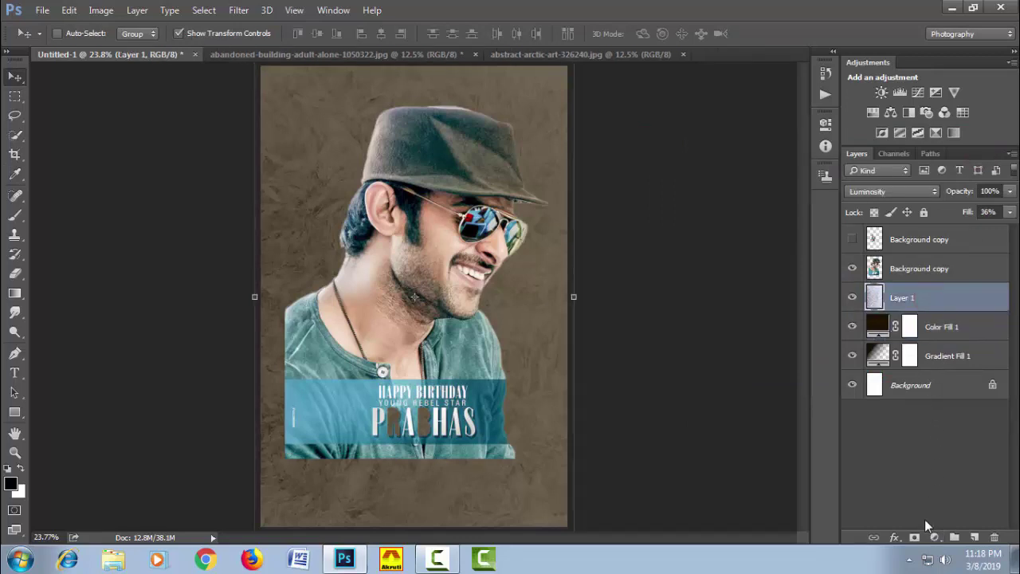
# - Discard an extra gradient fill, then move Gradient Fill 1 above Layer 1 at 76% fill
pyautogui.click(935, 537)
pyautogui.click(921, 231)
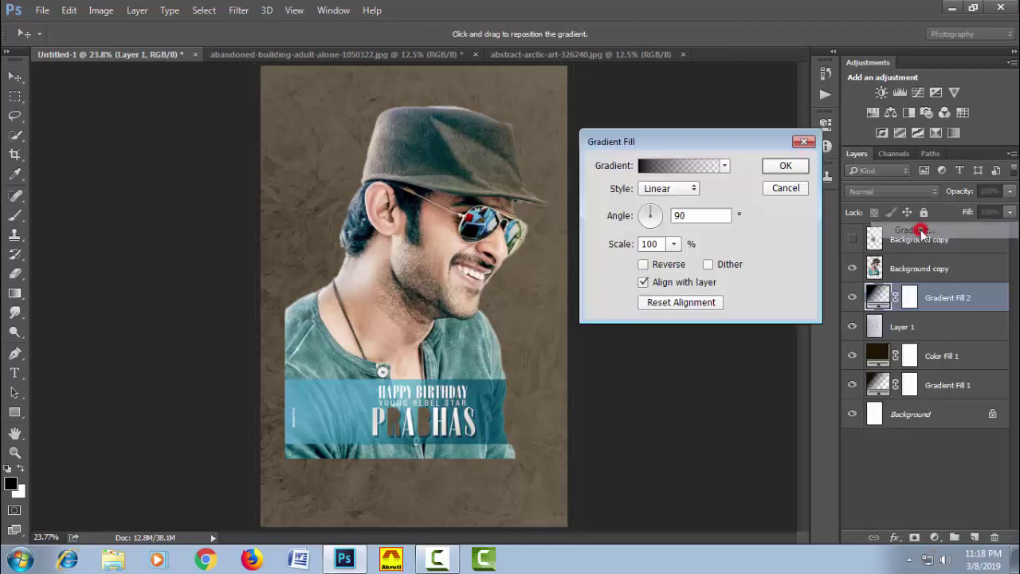
pyautogui.click(670, 188)
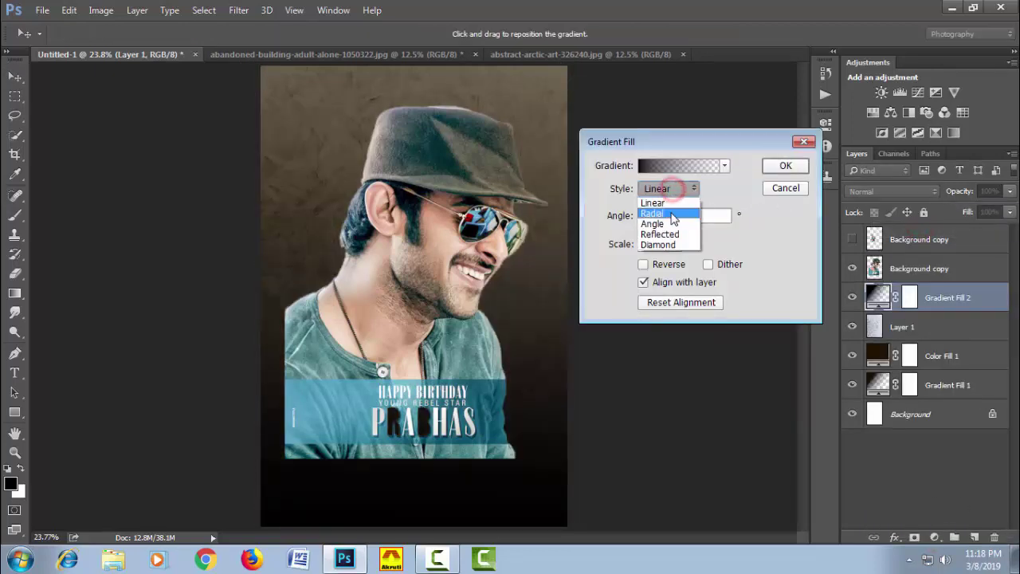
pyautogui.click(795, 190)
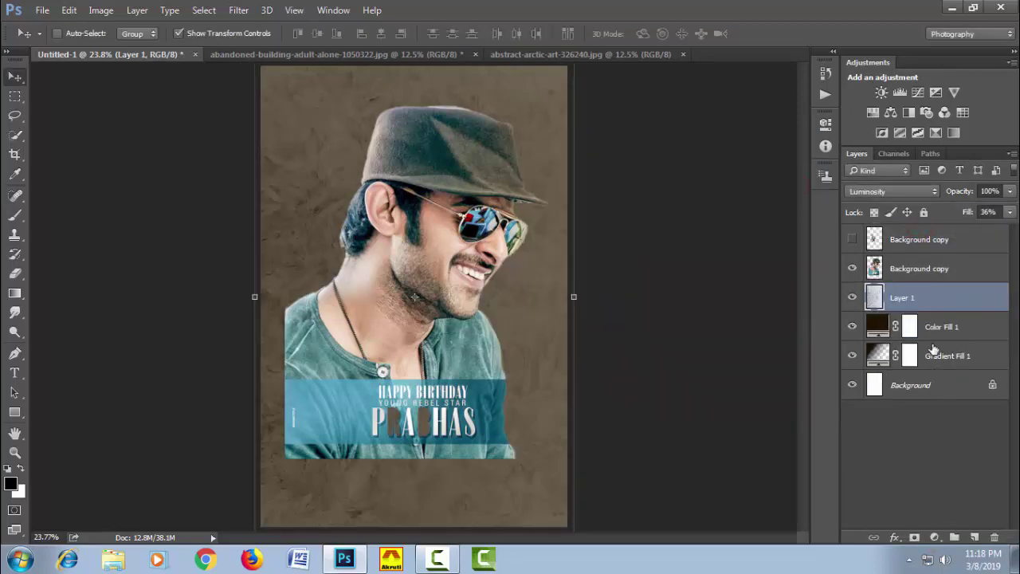
pyautogui.moveTo(942, 360); pyautogui.dragTo(929, 285)
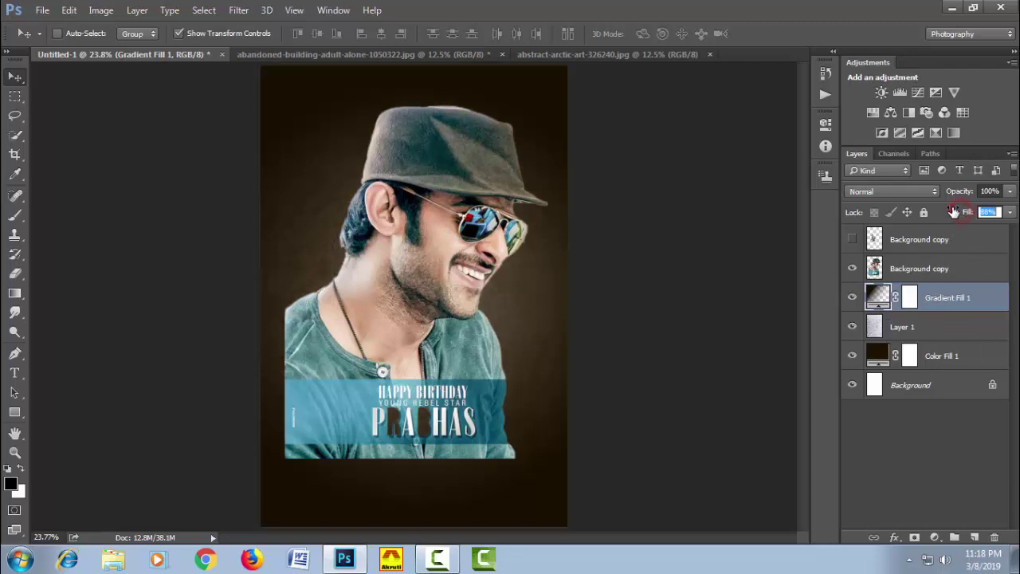
pyautogui.moveTo(962, 213); pyautogui.dragTo(945, 211)
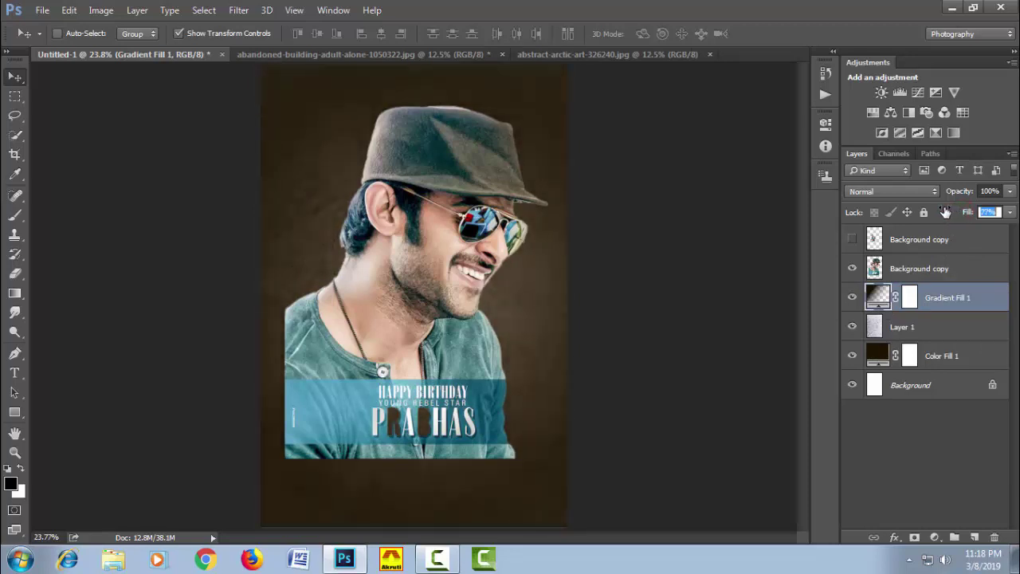
pyautogui.press('Return')
# - Enable Auto-Select and nudge the main portrait slightly upward
pyautogui.click(81, 34)
pyautogui.click(458, 249)
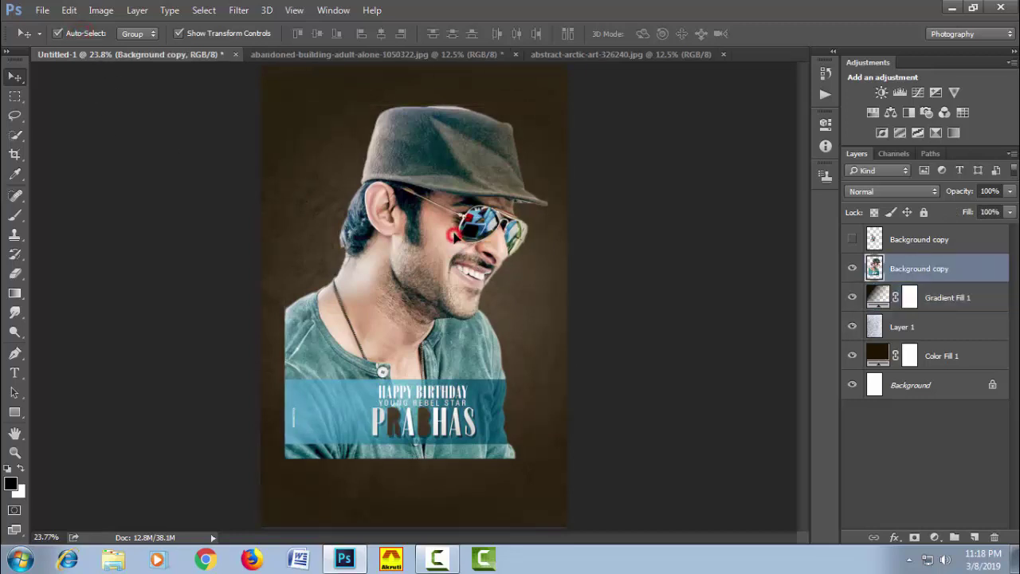
pyautogui.moveTo(455, 238); pyautogui.dragTo(456, 232)
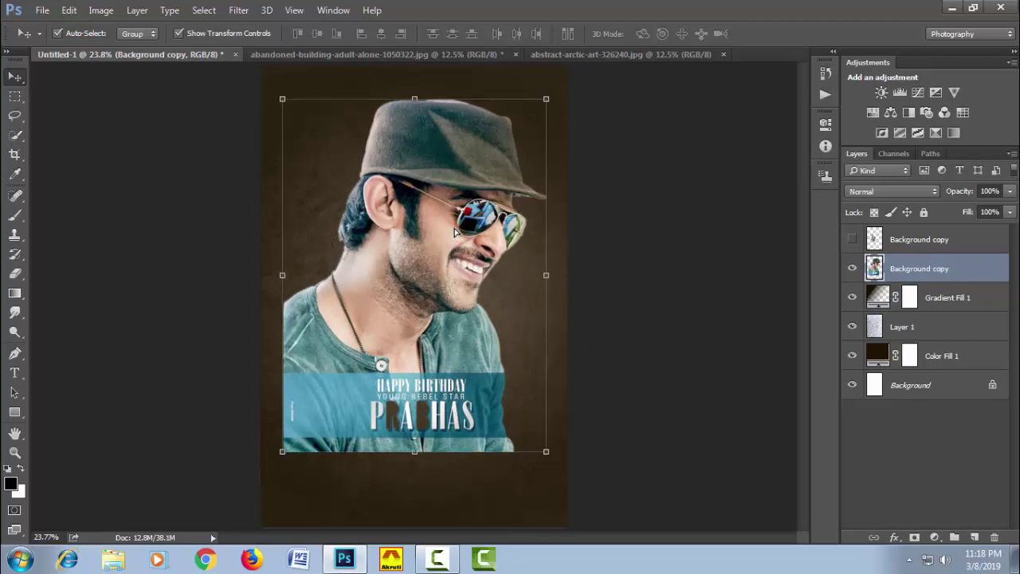
# - Show the second Prabhas photo, enlarge it to about 166%, and place it over the portrait
pyautogui.click(853, 240)
pyautogui.click(909, 244)
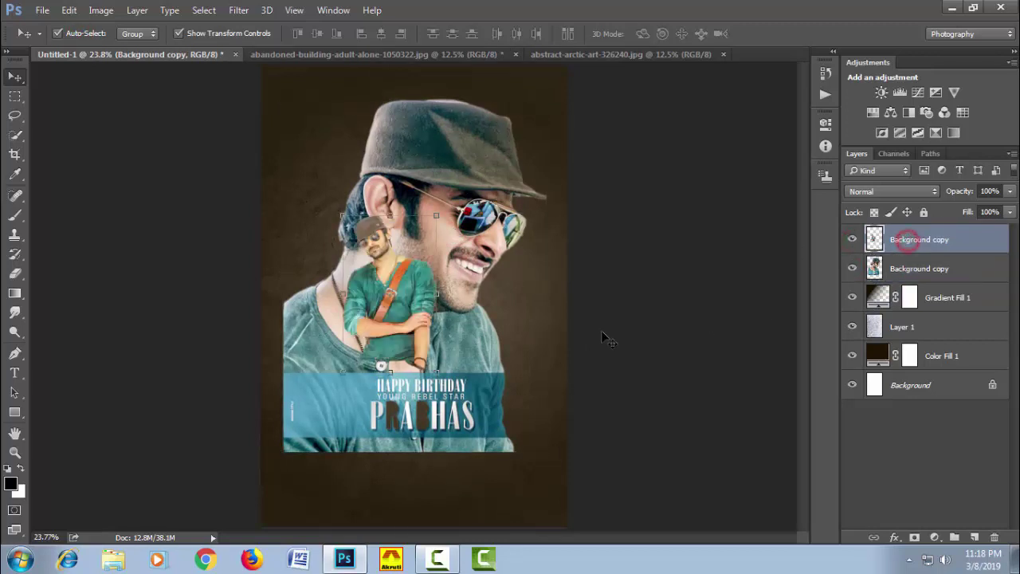
pyautogui.moveTo(436, 373); pyautogui.dragTo(458, 415)
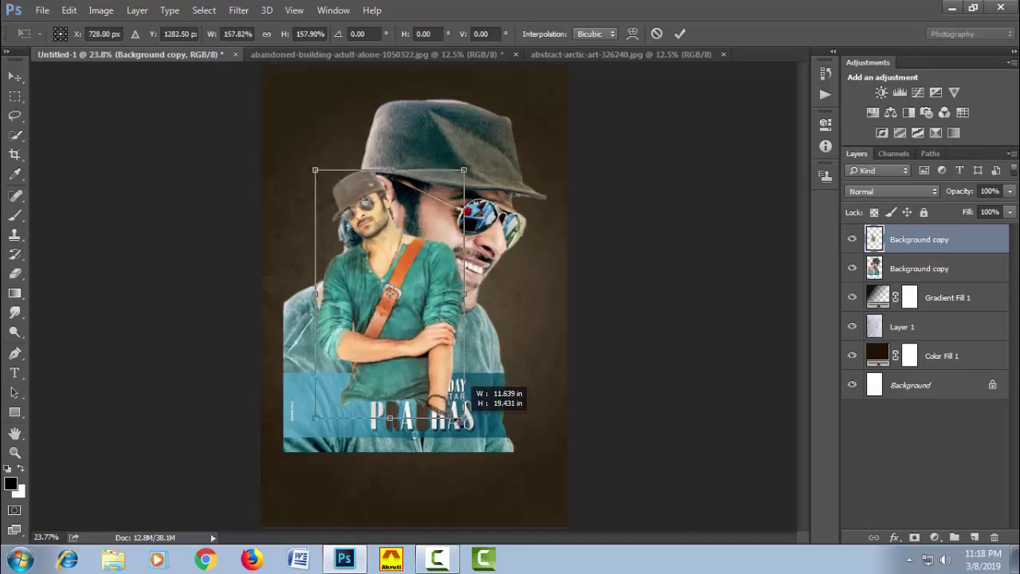
pyautogui.moveTo(458, 415); pyautogui.dragTo(467, 424)
pyautogui.moveTo(438, 391); pyautogui.dragTo(417, 338)
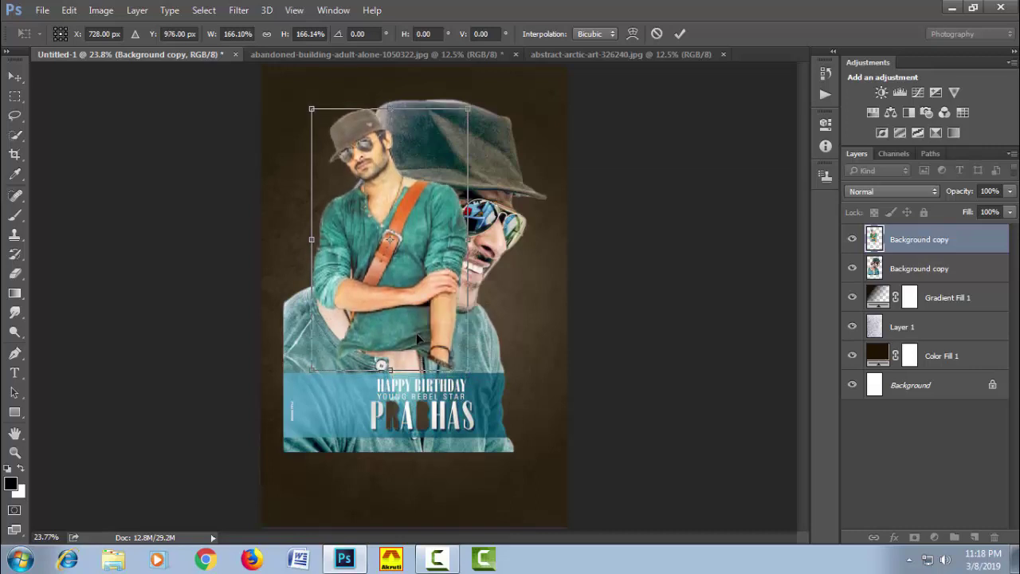
pyautogui.press('Return')
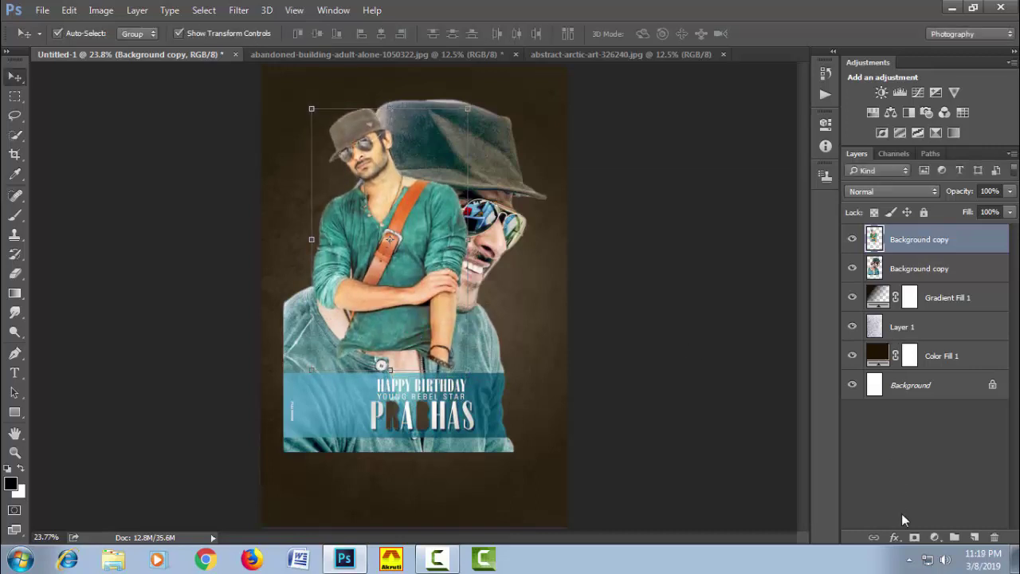
# - Add a layer mask to the strap photo and shift the photo up and left
pyautogui.click(914, 538)
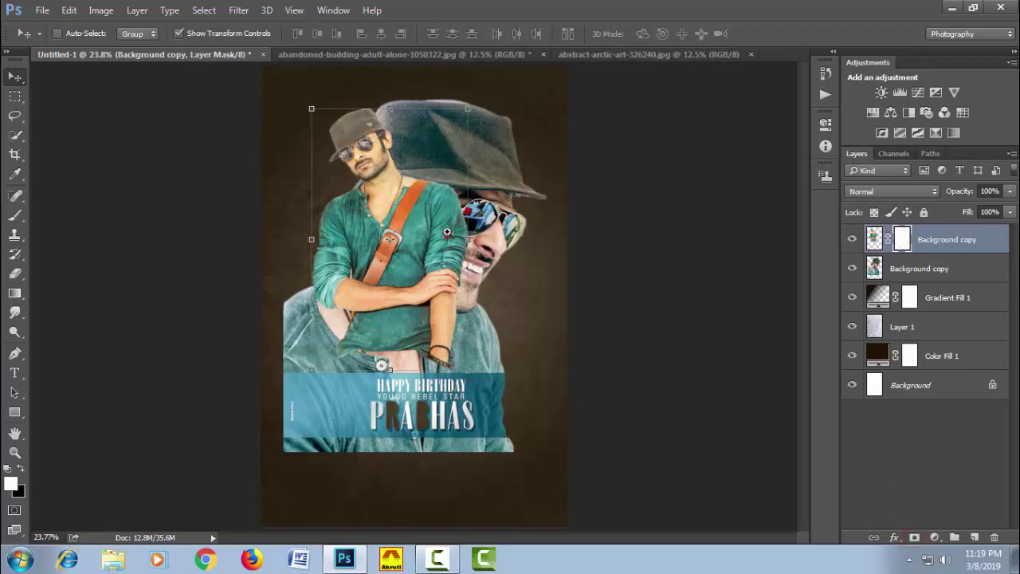
pyautogui.hotkey('ctrl', '+')
pyautogui.hotkey('ctrl', '+')
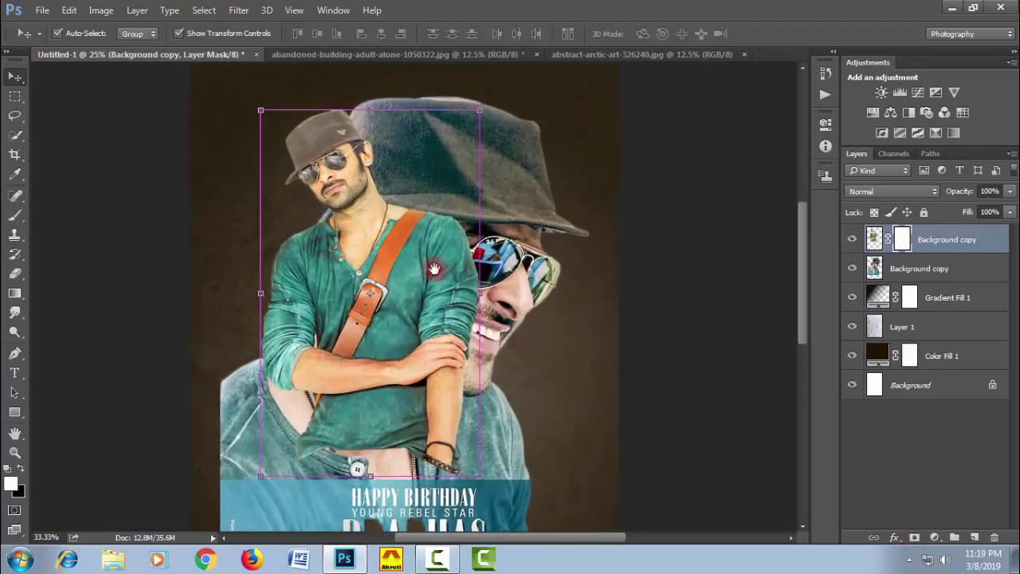
pyautogui.moveTo(435, 267); pyautogui.dragTo(423, 255)
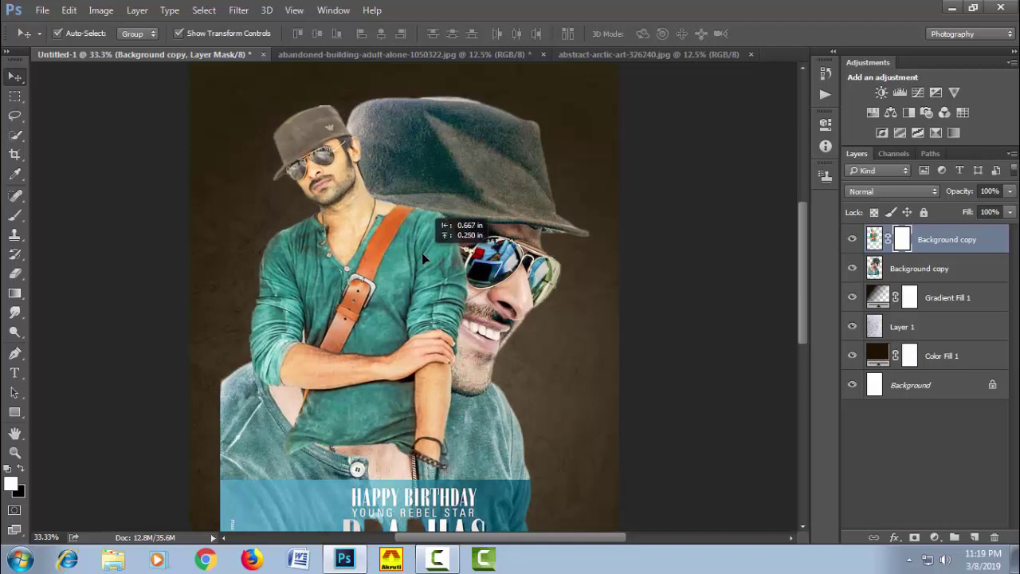
pyautogui.moveTo(423, 255); pyautogui.dragTo(423, 256)
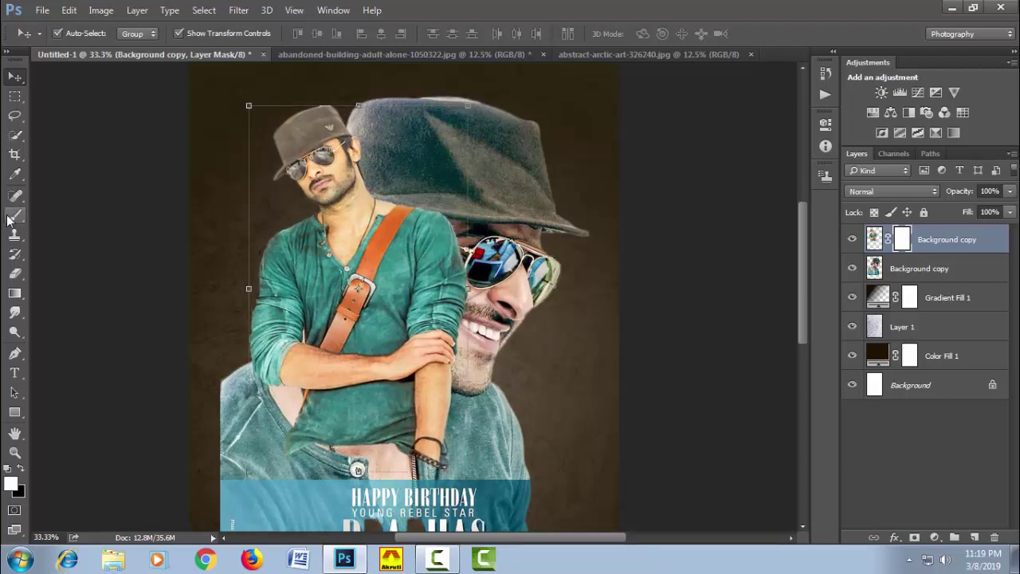
# - Draw black-to-transparent mask gradients fading the photo's right side into the face
pyautogui.click(15, 292)
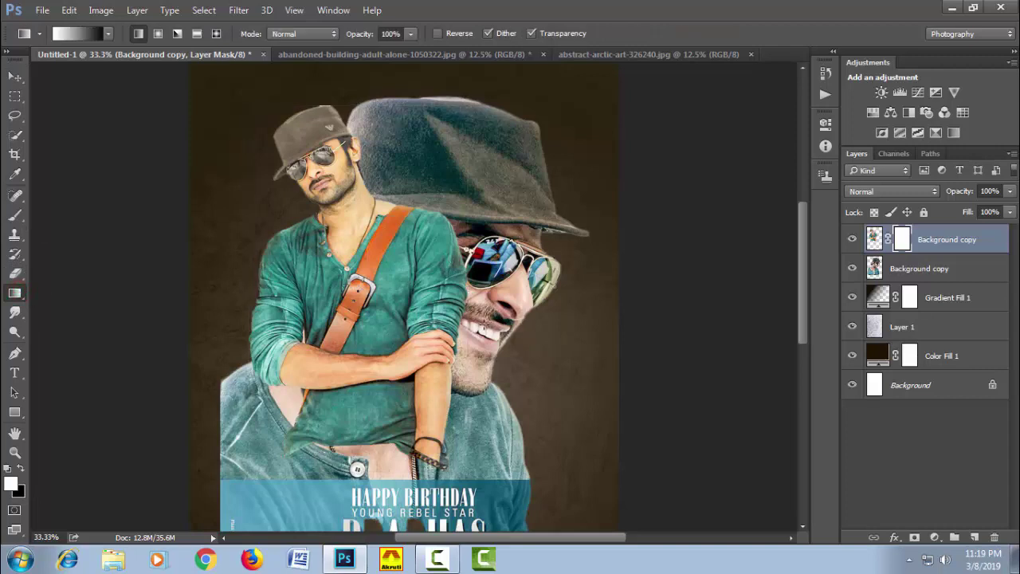
pyautogui.press('x')
pyautogui.moveTo(498, 316); pyautogui.dragTo(344, 315)
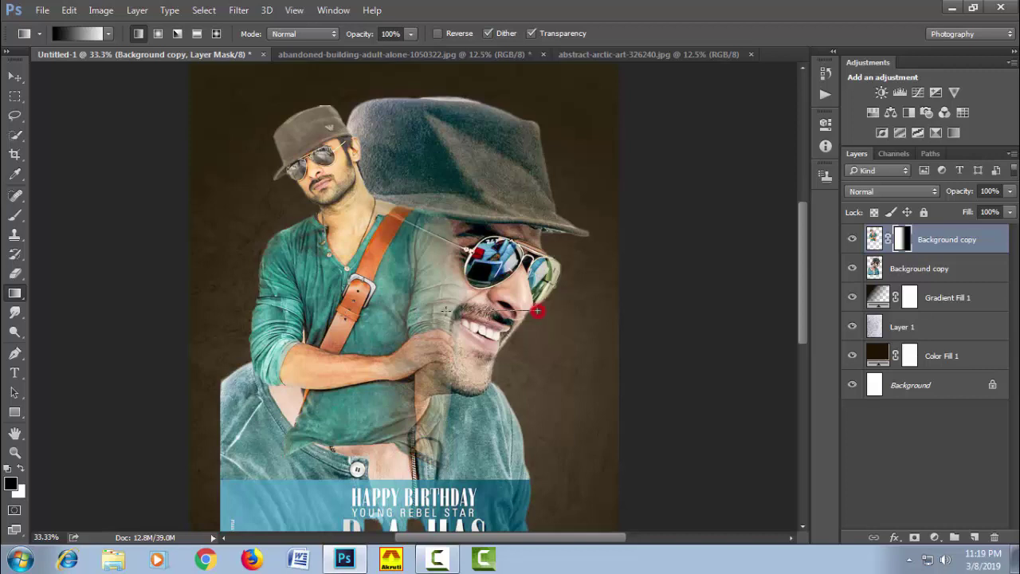
pyautogui.moveTo(494, 317); pyautogui.dragTo(342, 315)
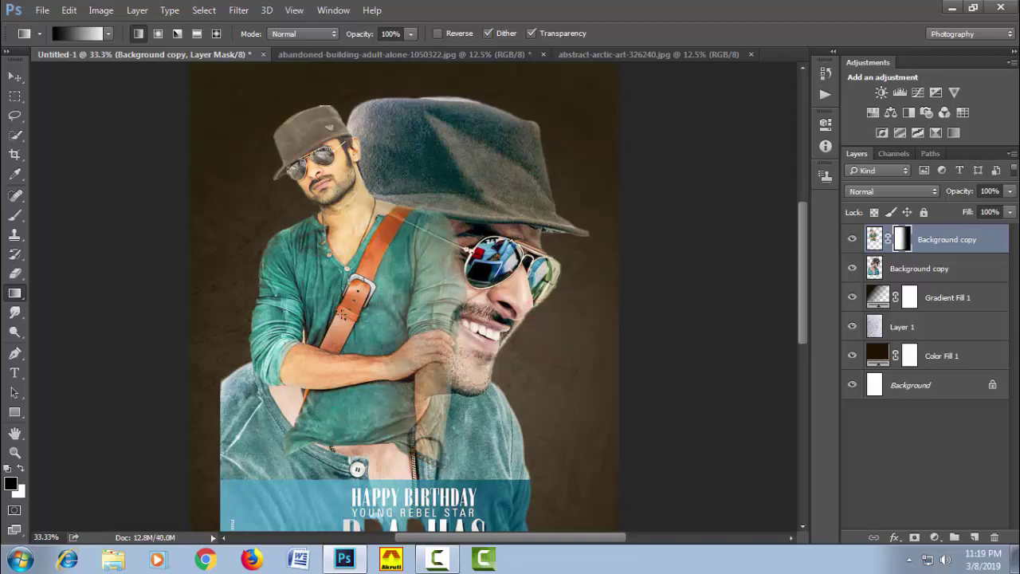
pyautogui.moveTo(551, 310); pyautogui.dragTo(331, 309)
pyautogui.moveTo(528, 313); pyautogui.dragTo(367, 313)
pyautogui.moveTo(305, 313); pyautogui.dragTo(306, 313)
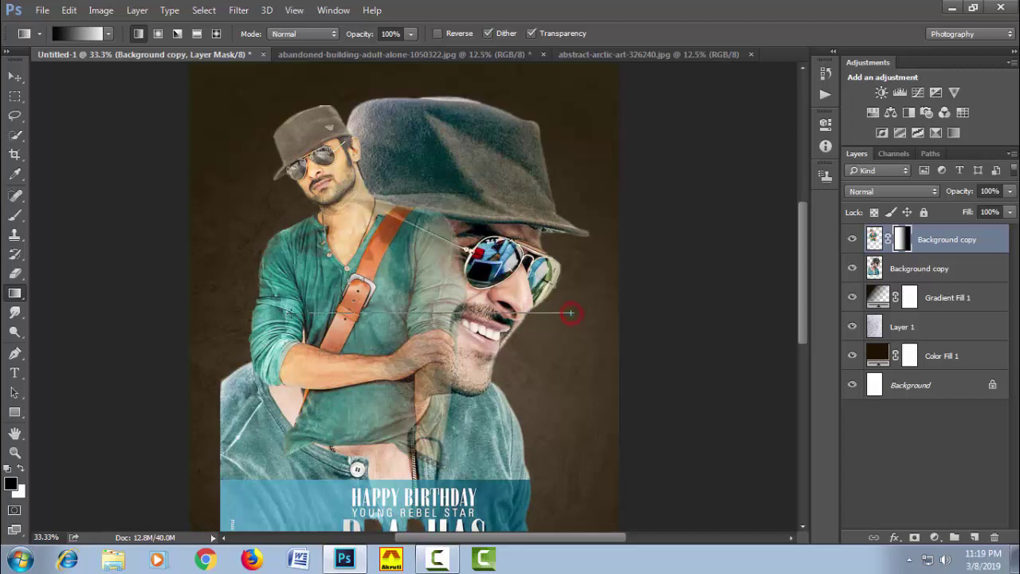
pyautogui.moveTo(571, 312); pyautogui.dragTo(570, 312)
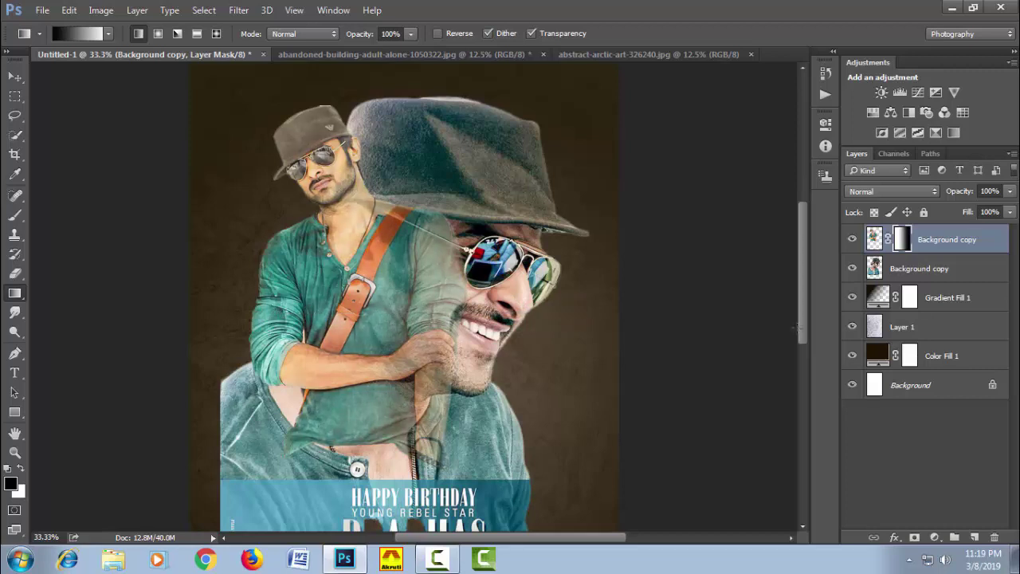
pyautogui.click(15, 213)
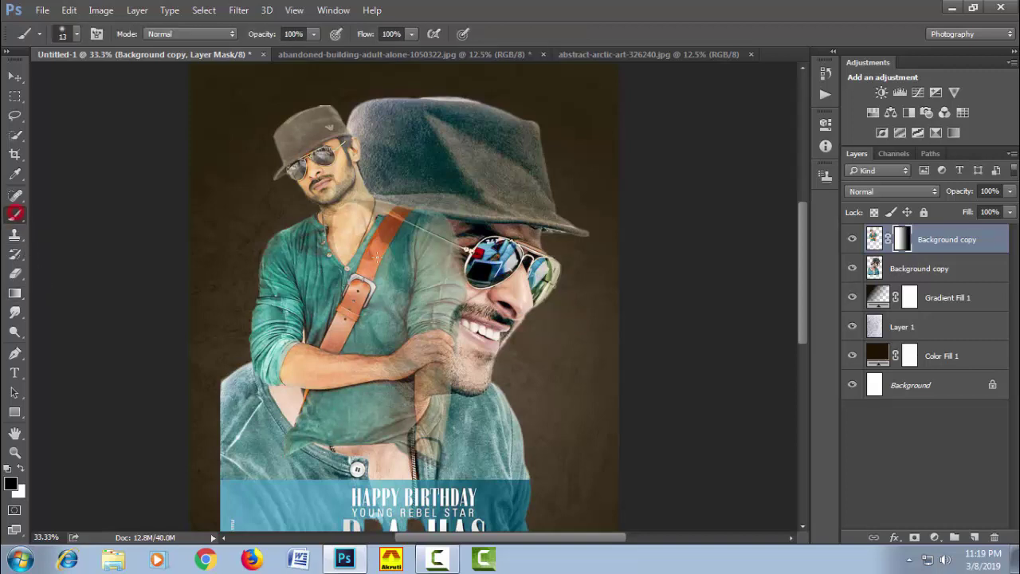
# - Paint the mask with 300–200 px brushes to reveal the smiling mouth and chin
pyautogui.rightClick(516, 283)
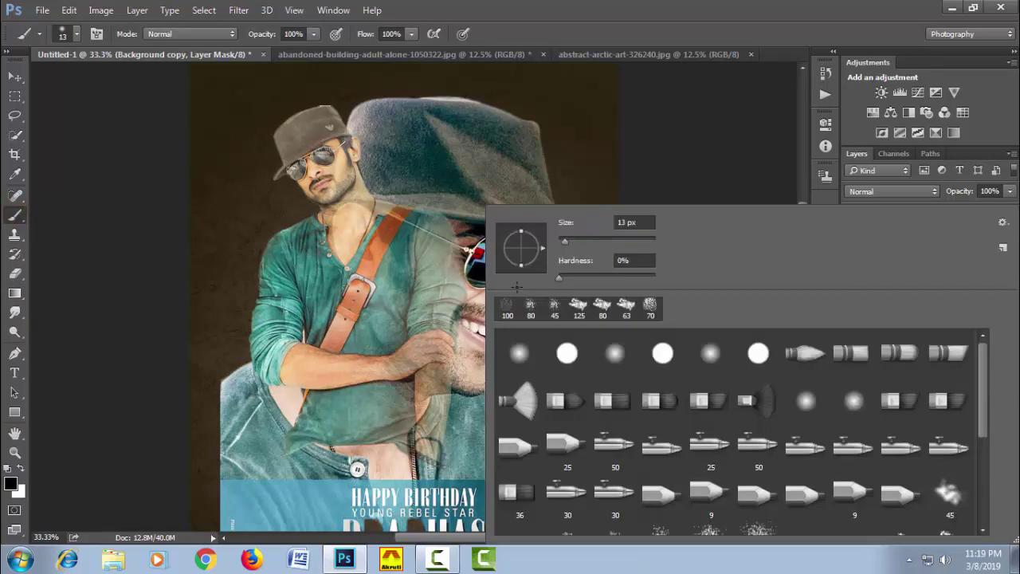
pyautogui.click(650, 29)
pyautogui.press(']')
pyautogui.press(']')
pyautogui.press(']')
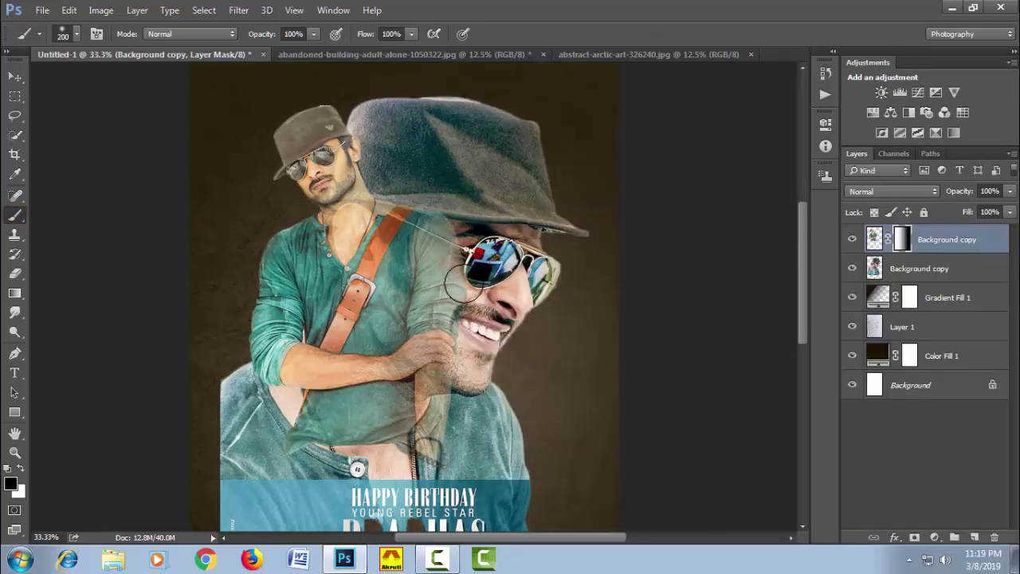
pyautogui.press(']')
pyautogui.press(']')
pyautogui.press(']')
pyautogui.press(']')
pyautogui.press(']')
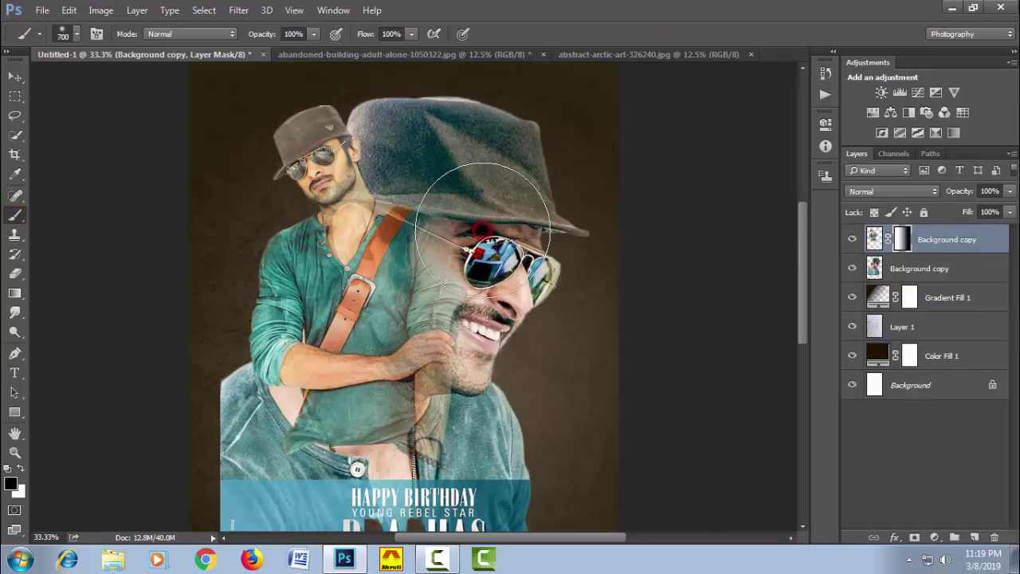
pyautogui.press(']')
pyautogui.press('[')
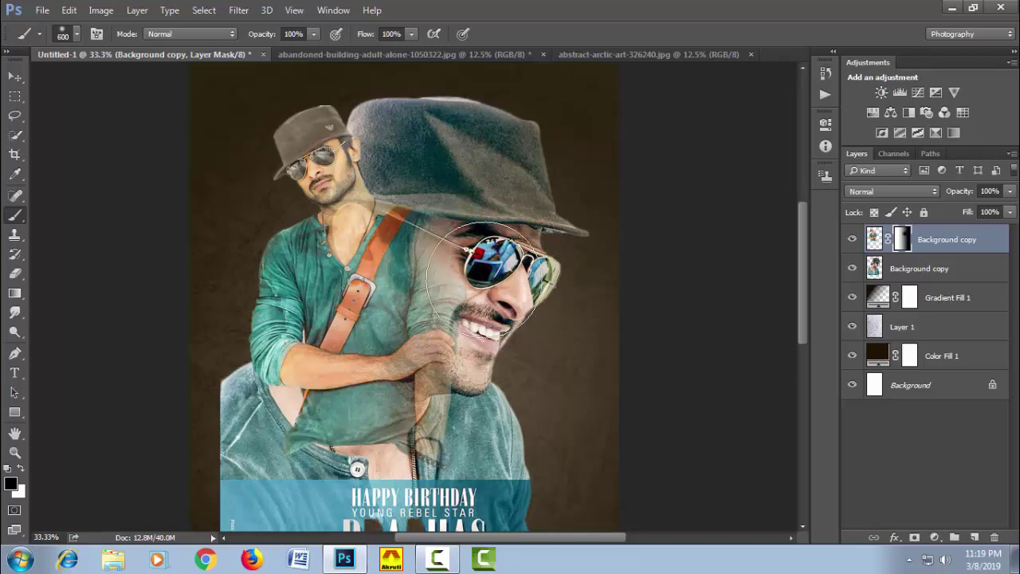
pyautogui.press('[')
pyautogui.press('[')
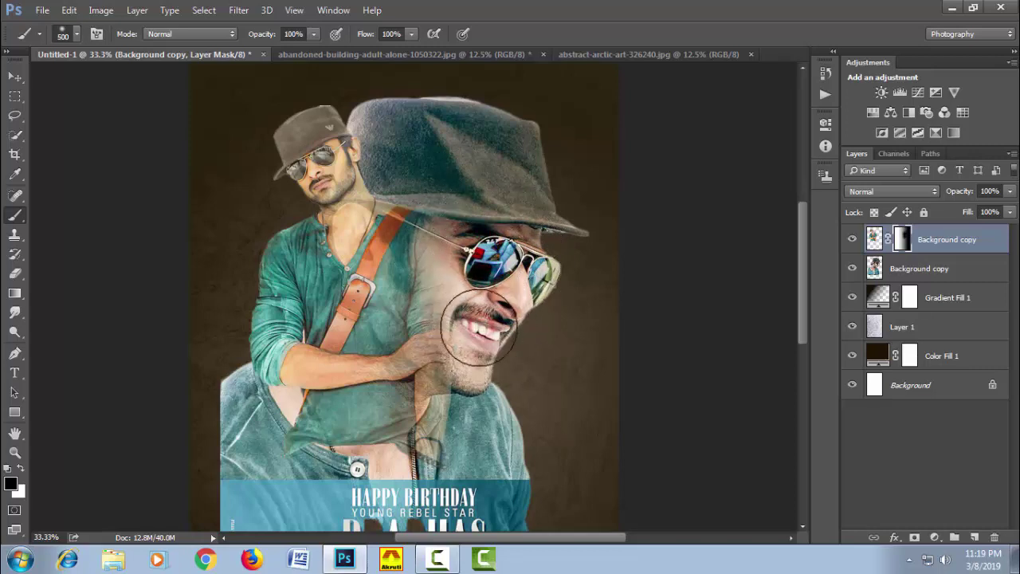
pyautogui.moveTo(481, 326); pyautogui.dragTo(456, 339)
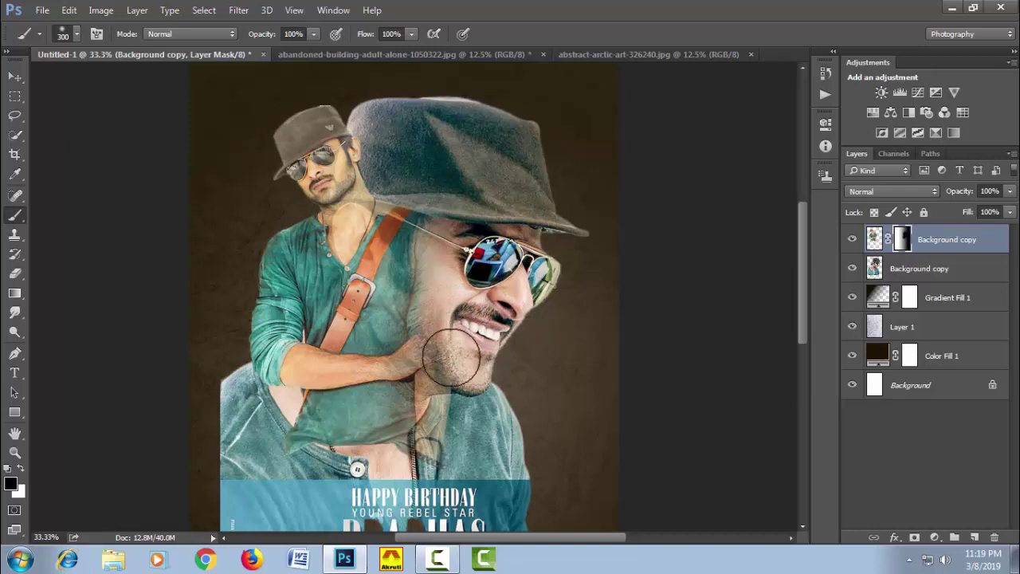
pyautogui.press('[')
pyautogui.moveTo(438, 325); pyautogui.dragTo(457, 364)
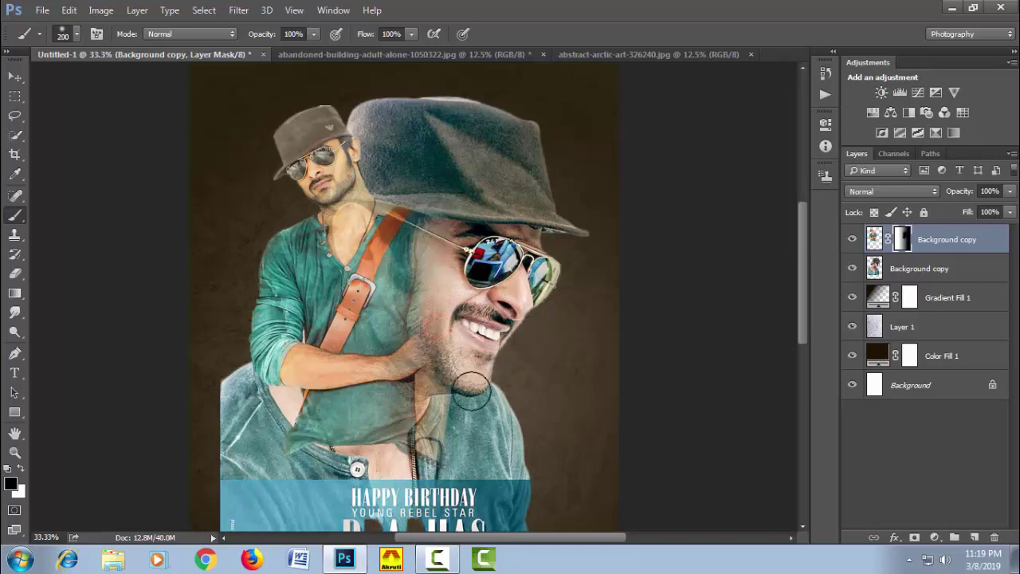
pyautogui.moveTo(444, 410)
pyautogui.mouseDown()
pyautogui.moveTo(437, 391)
pyautogui.moveTo(429, 430)
pyautogui.mouseUp()
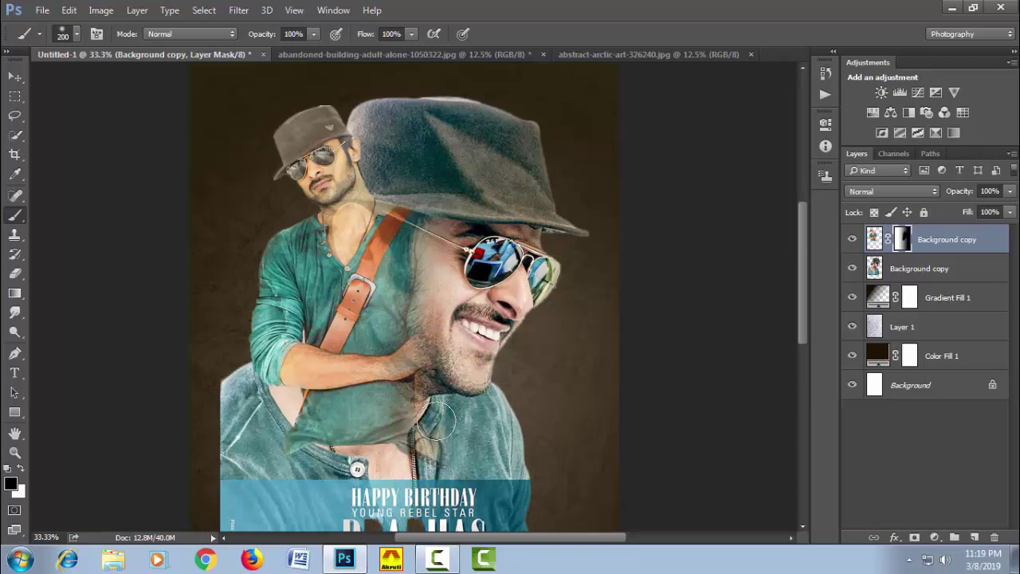
# - Reveal the neck, chest, shoulder and cheek with 800–175 px brush strokes on the mask
pyautogui.scroll(-3, 413, 469)
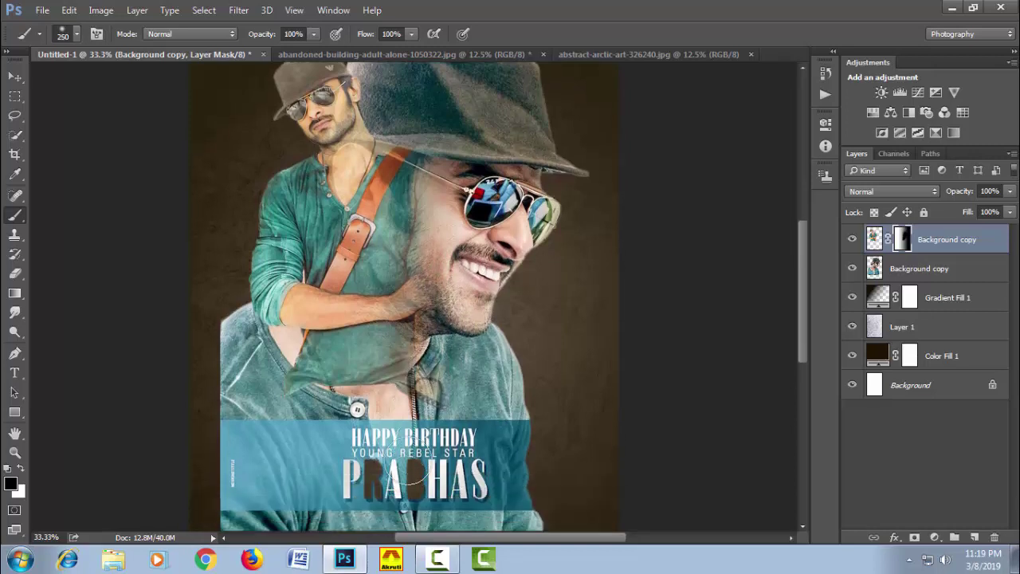
pyautogui.press(']')
pyautogui.press(']')
pyautogui.press(']')
pyautogui.moveTo(392, 412); pyautogui.dragTo(334, 408)
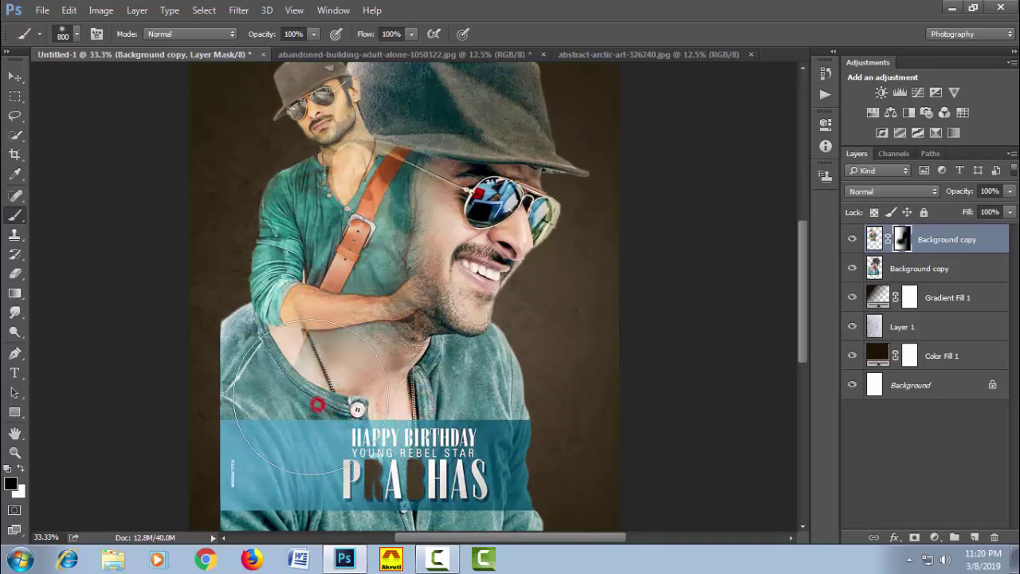
pyautogui.press('[')
pyautogui.moveTo(319, 387)
pyautogui.mouseDown()
pyautogui.moveTo(264, 381)
pyautogui.moveTo(264, 369)
pyautogui.moveTo(380, 366)
pyautogui.moveTo(338, 359)
pyautogui.moveTo(484, 372)
pyautogui.moveTo(510, 271)
pyautogui.mouseUp()
pyautogui.press('[')
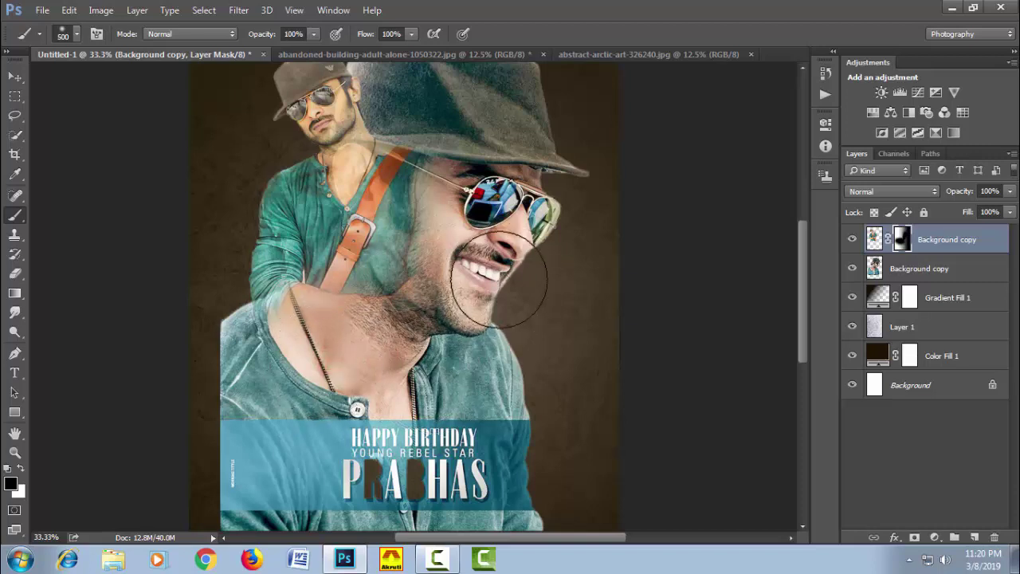
pyautogui.press('[')
pyautogui.press('[')
pyautogui.press('[')
pyautogui.click(443, 168)
pyautogui.moveTo(443, 200)
pyautogui.mouseDown()
pyautogui.moveTo(431, 253)
pyautogui.moveTo(435, 177)
pyautogui.mouseUp()
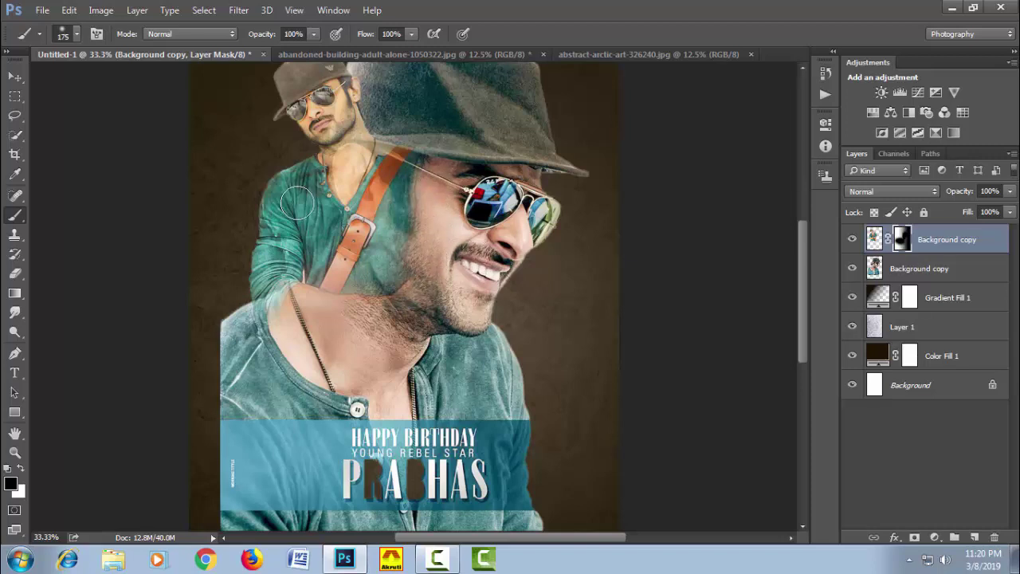
# - Paint white on the mask to restore the small figure's neck and shirt
pyautogui.press('x')
pyautogui.moveTo(365, 150)
pyautogui.mouseDown()
pyautogui.moveTo(361, 137)
pyautogui.moveTo(313, 242)
pyautogui.mouseUp()
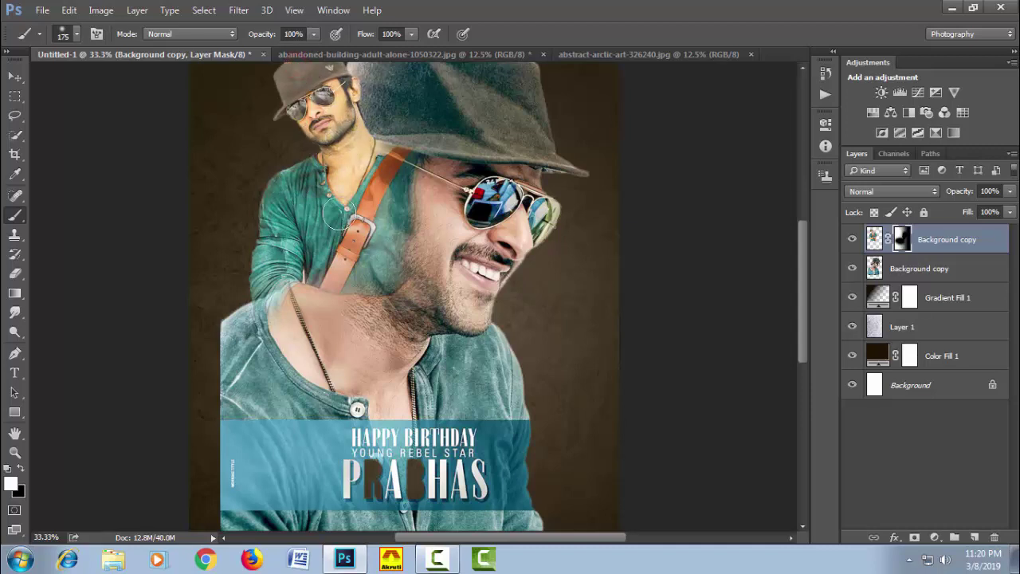
pyautogui.moveTo(318, 215); pyautogui.dragTo(285, 234)
# - Mask out the lower birthday banner on the large-face layer, then bring up the city skyline photo
pyautogui.click(909, 270)
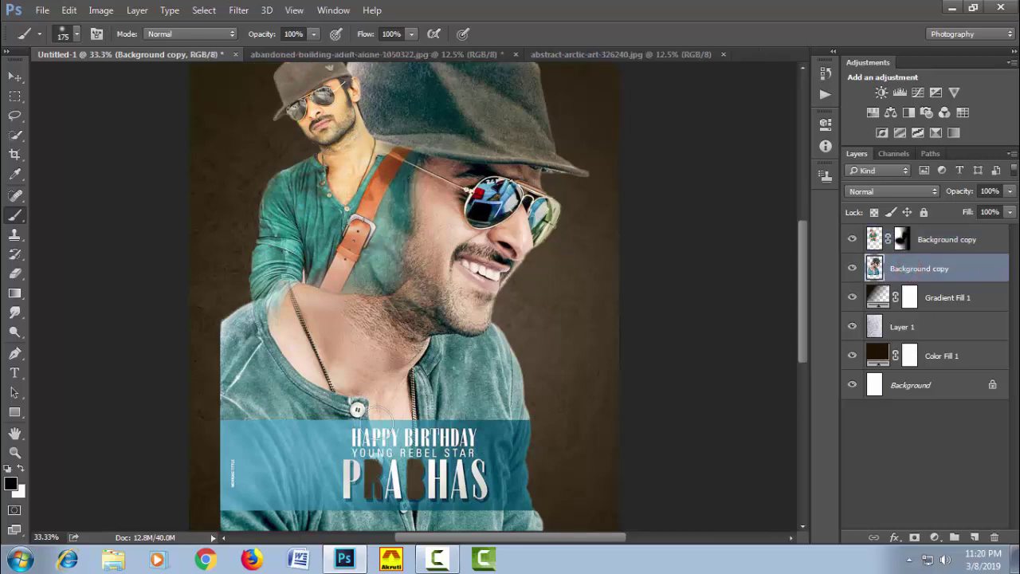
pyautogui.scroll(-1, 434, 400)
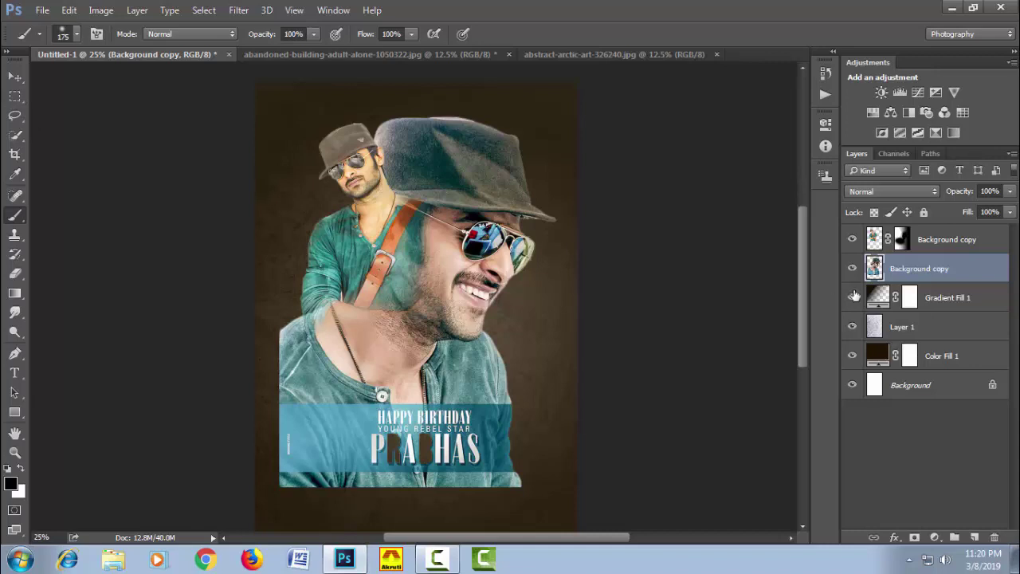
pyautogui.click(16, 101)
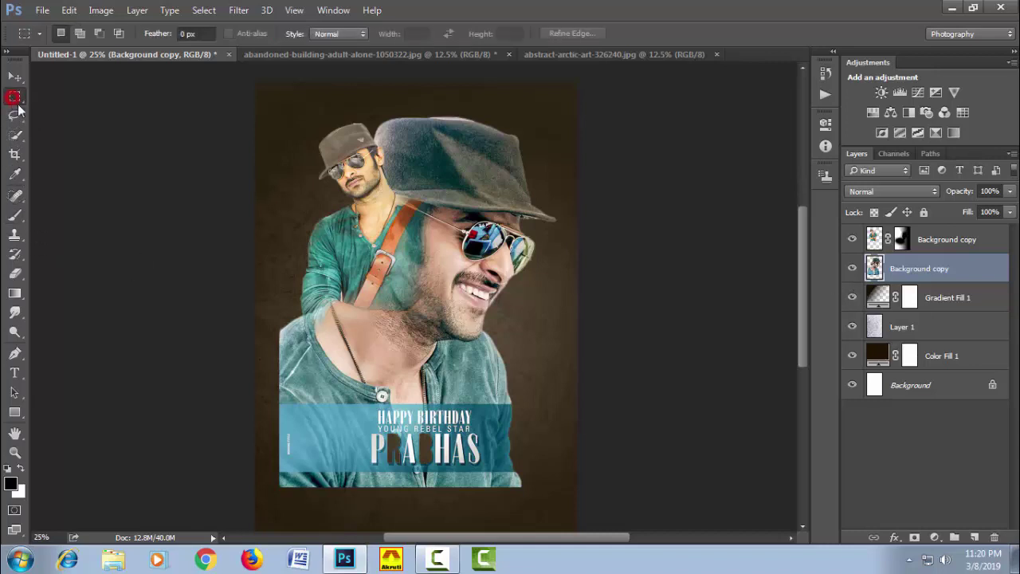
pyautogui.moveTo(242, 405); pyautogui.dragTo(518, 467)
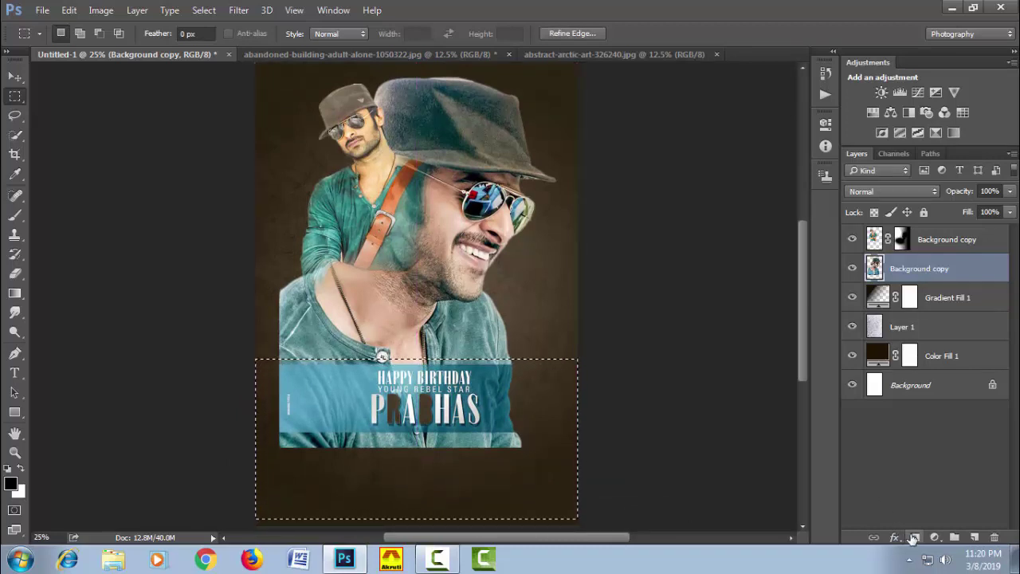
pyautogui.click(914, 537)
pyautogui.hotkey('ctrl', 'z')
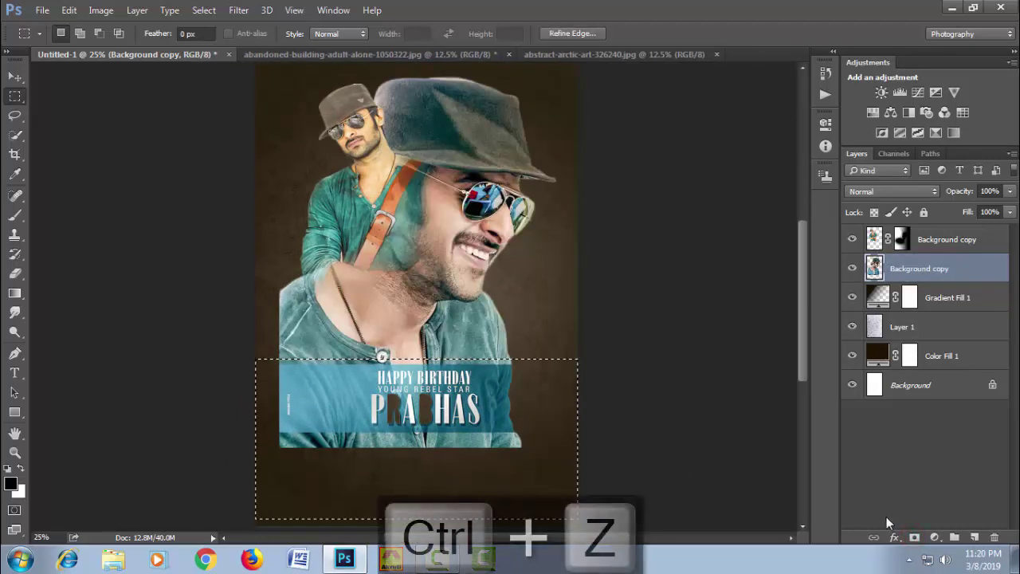
pyautogui.click(917, 539)
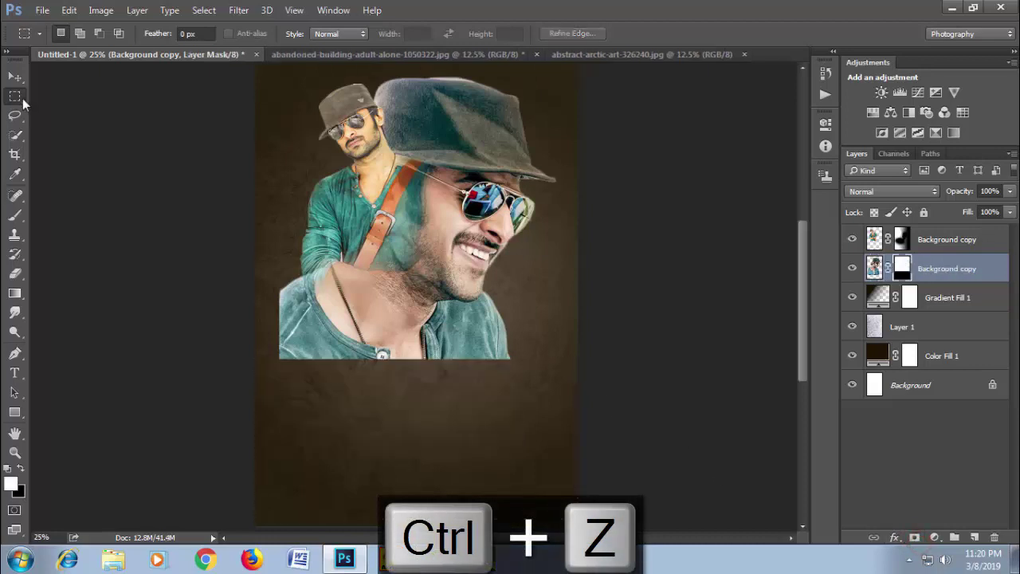
pyautogui.click(14, 76)
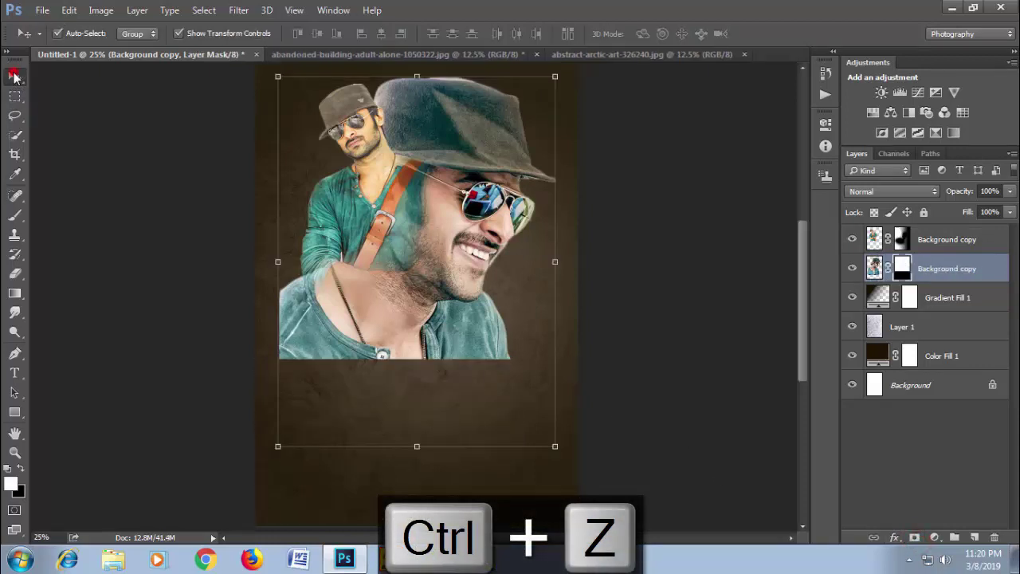
pyautogui.click(502, 53)
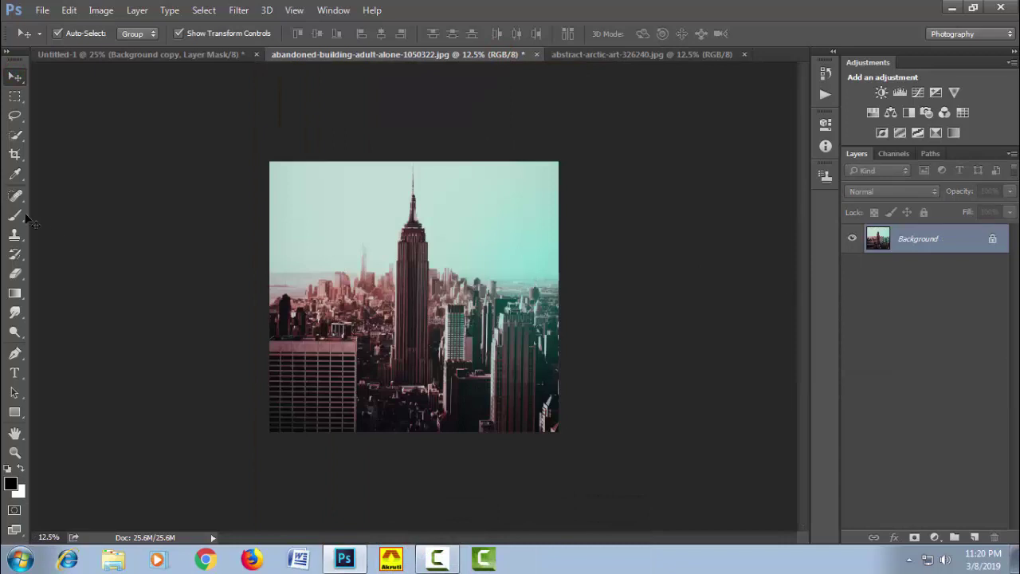
# - Quick-select the sky above the city skyline, trim it around the buildings, and mask it out
pyautogui.click(15, 135)
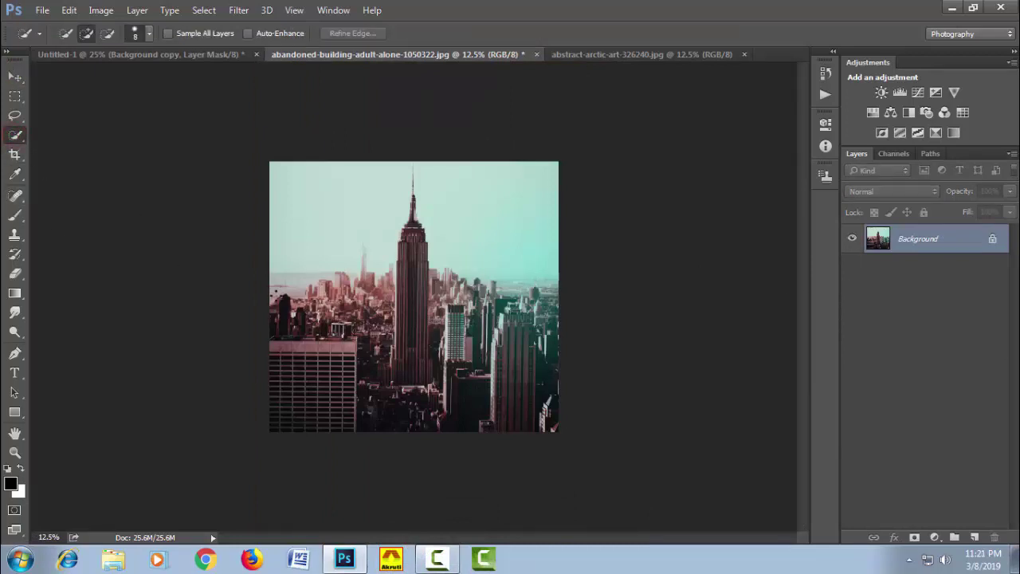
pyautogui.moveTo(276, 297)
pyautogui.mouseDown()
pyautogui.moveTo(413, 196)
pyautogui.moveTo(490, 244)
pyautogui.mouseUp()
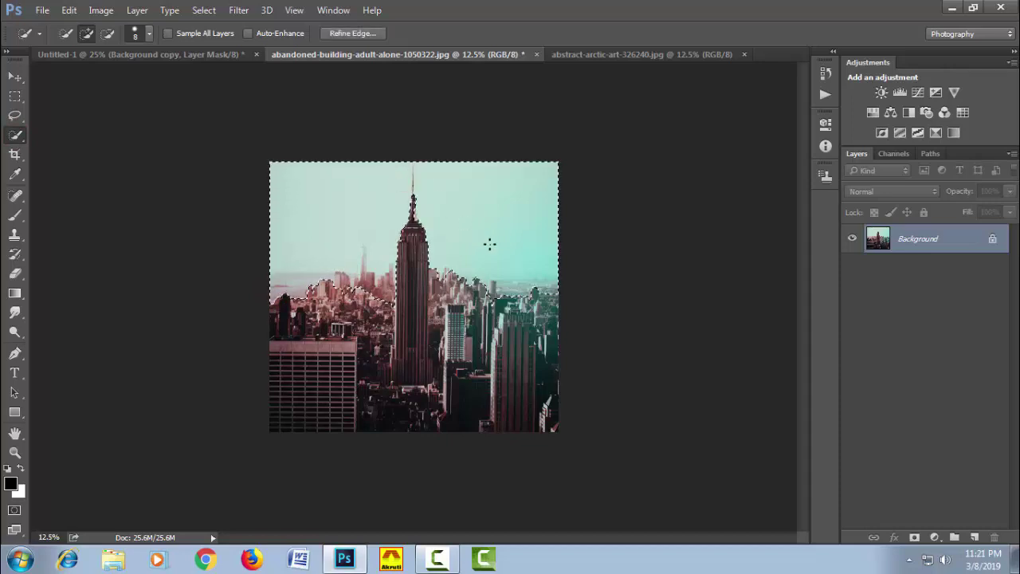
pyautogui.press('alt')
pyautogui.moveTo(339, 297); pyautogui.dragTo(359, 300)
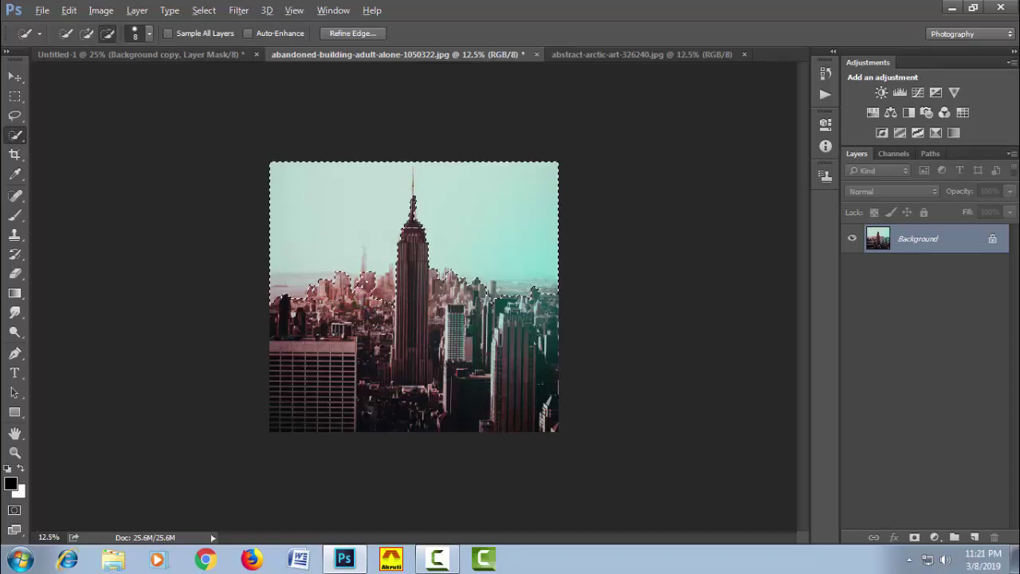
pyautogui.moveTo(360, 286); pyautogui.dragTo(363, 268)
pyautogui.moveTo(383, 310); pyautogui.dragTo(398, 275)
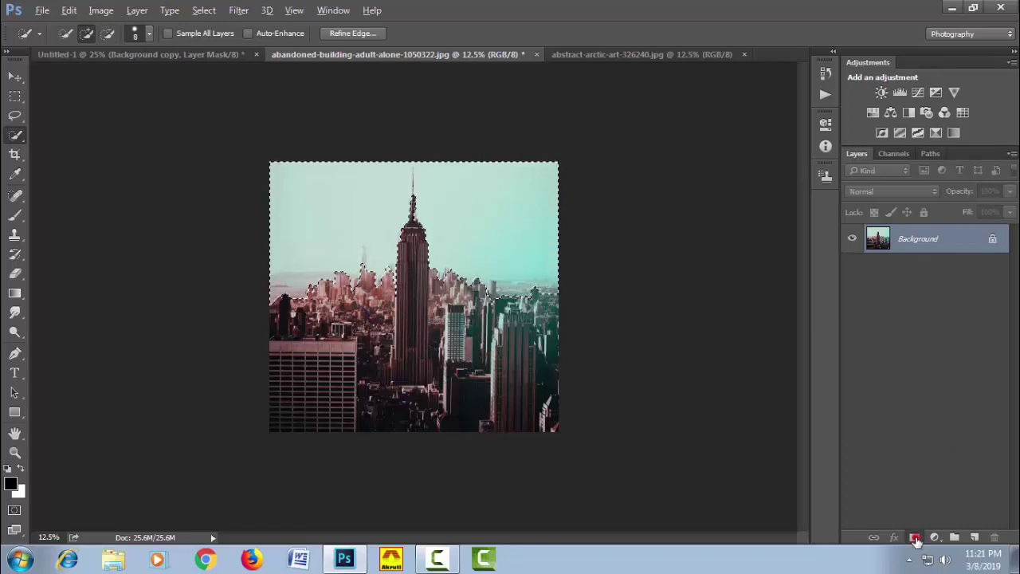
pyautogui.click(915, 537)
# - Drag the masked skyline into the Untitled-1 poster as Layer 2
pyautogui.click(12, 77)
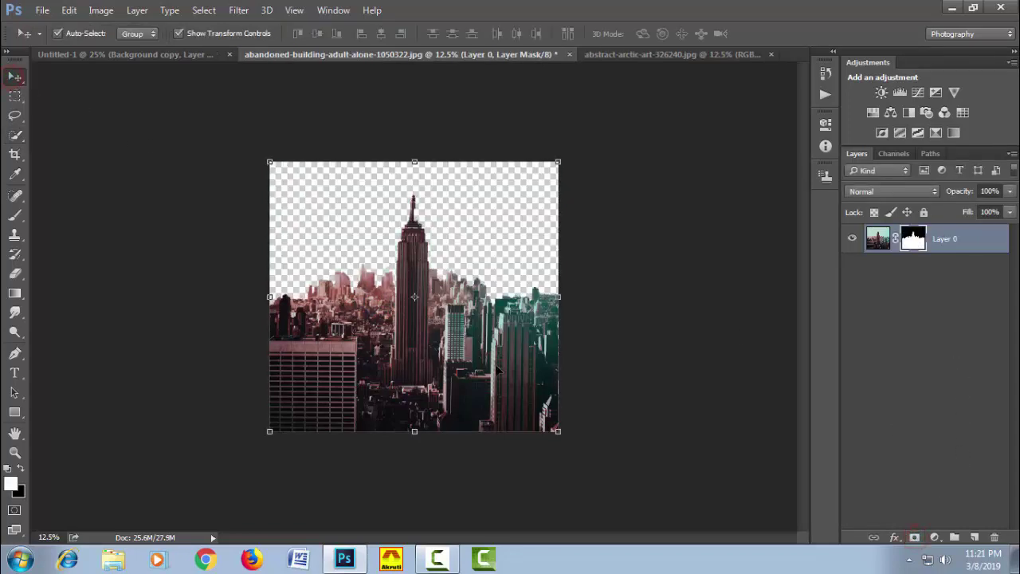
pyautogui.moveTo(499, 329); pyautogui.dragTo(182, 68)
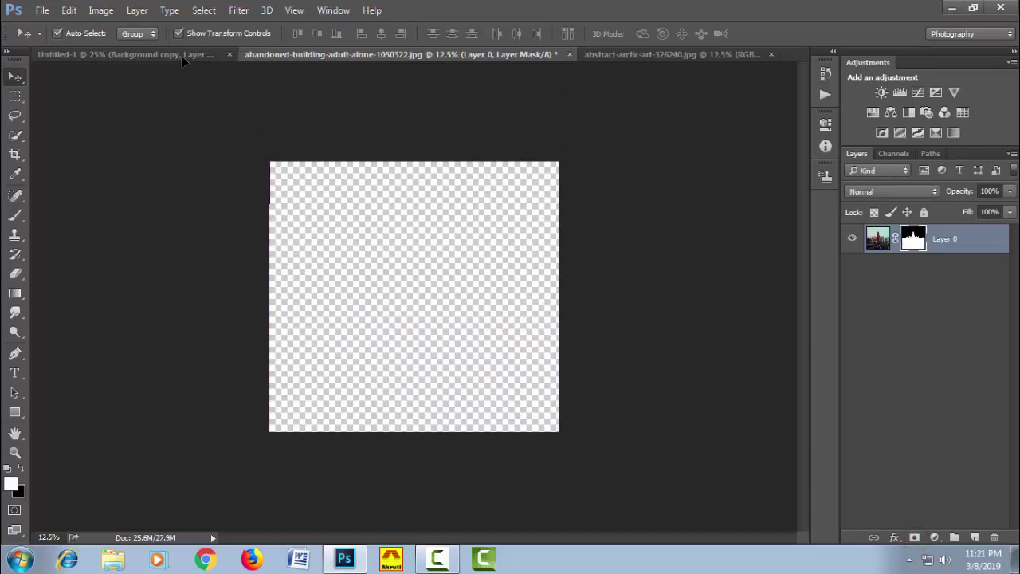
pyautogui.moveTo(181, 67); pyautogui.dragTo(376, 331)
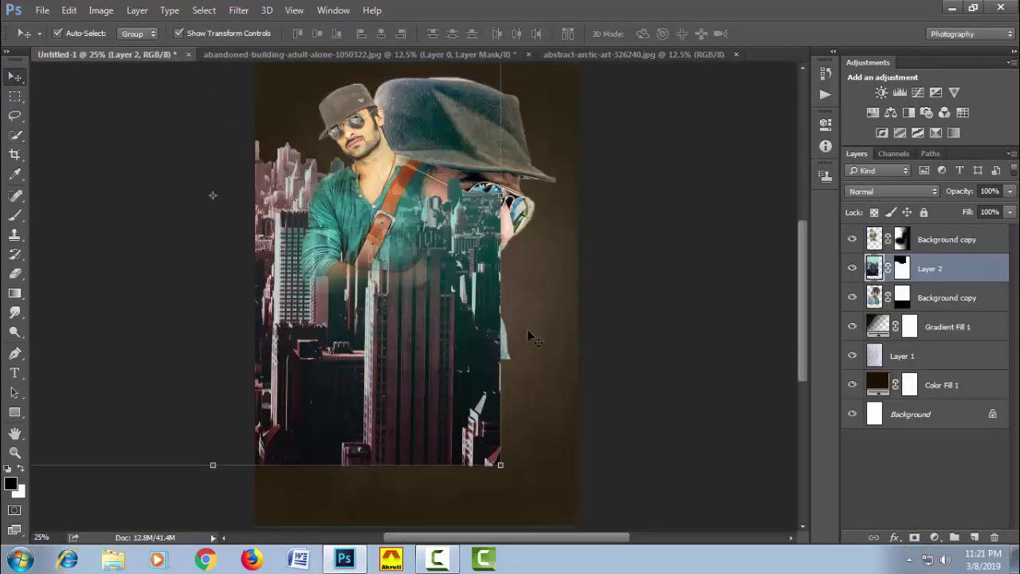
# - Flip the city skyline vertically and scale it down to about 40%
pyautogui.click(507, 317)
pyautogui.rightClick(447, 284)
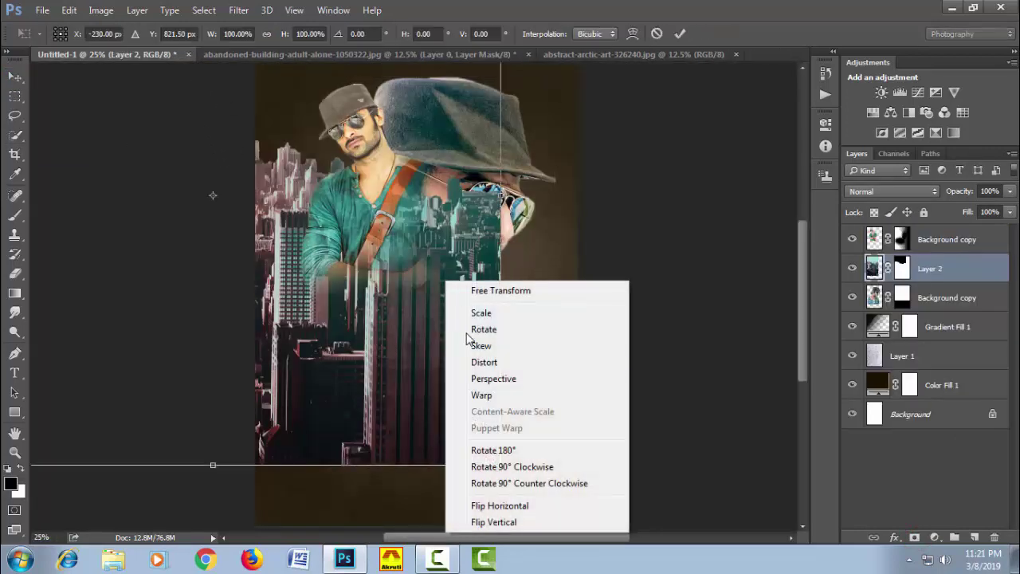
pyautogui.click(520, 451)
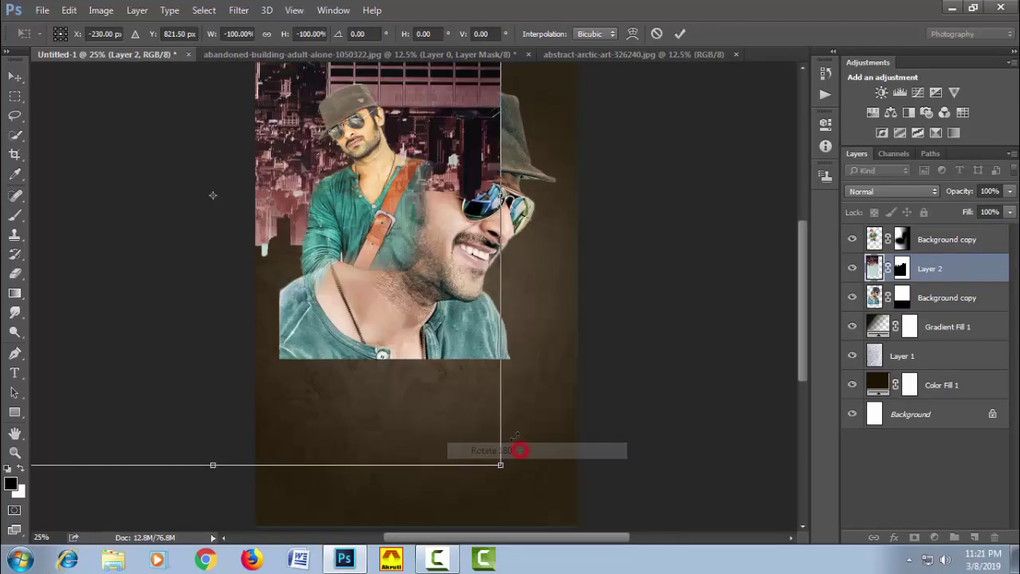
pyautogui.moveTo(486, 287); pyautogui.dragTo(519, 325)
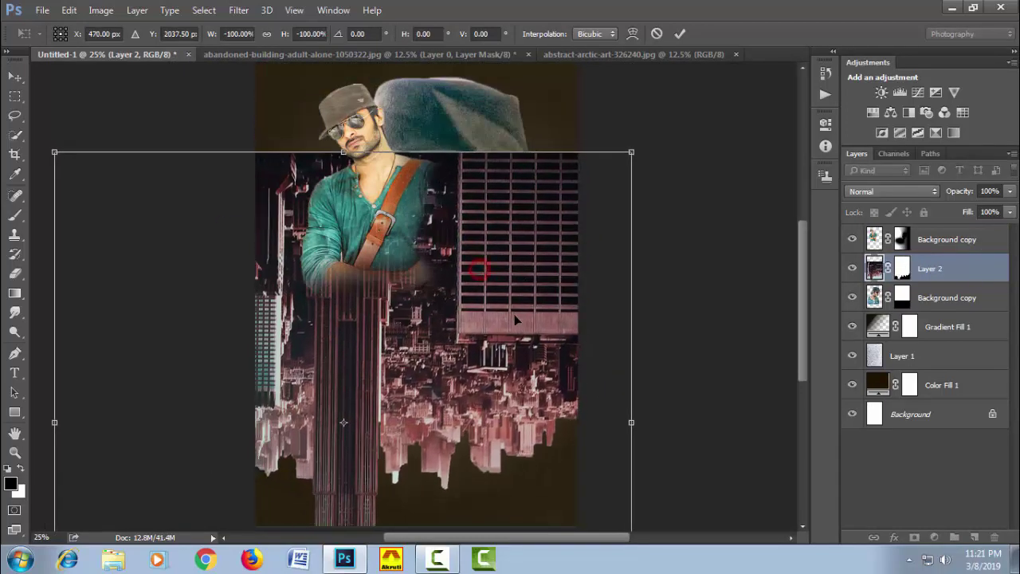
pyautogui.moveTo(52, 152); pyautogui.dragTo(266, 351)
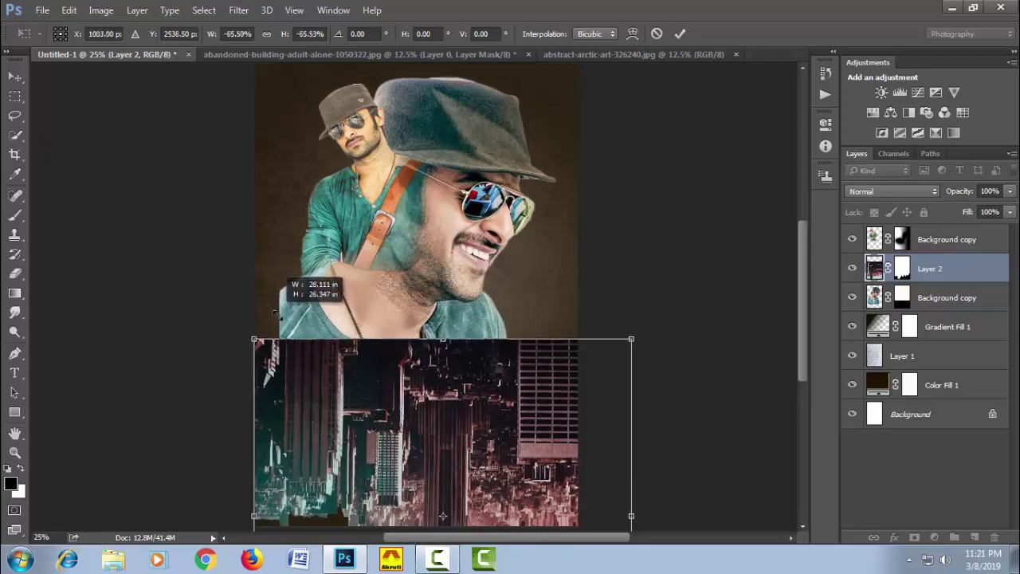
pyautogui.moveTo(631, 349)
pyautogui.mouseDown()
pyautogui.moveTo(529, 427)
pyautogui.moveTo(486, 286)
pyautogui.mouseUp()
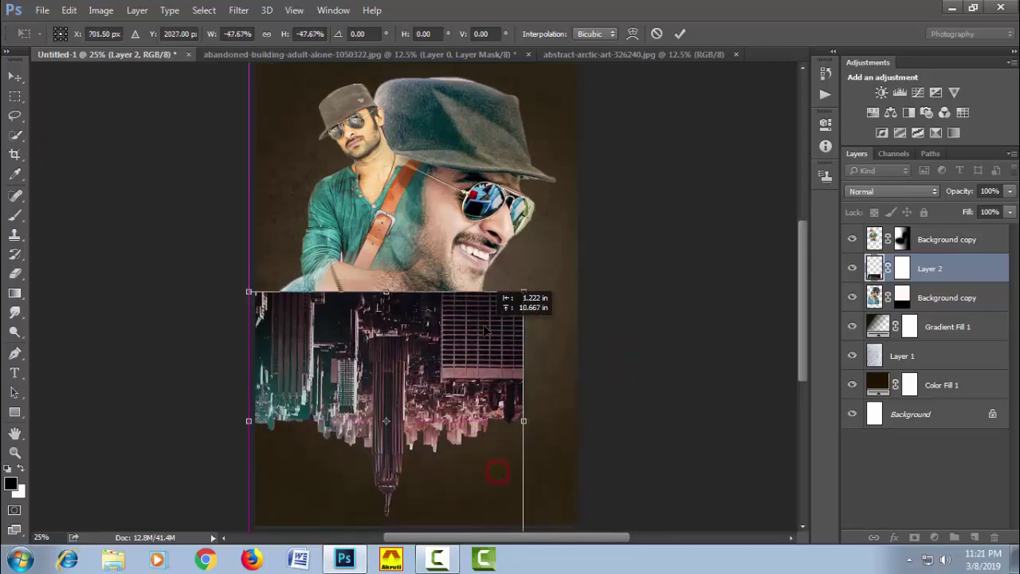
pyautogui.moveTo(253, 283); pyautogui.dragTo(293, 322)
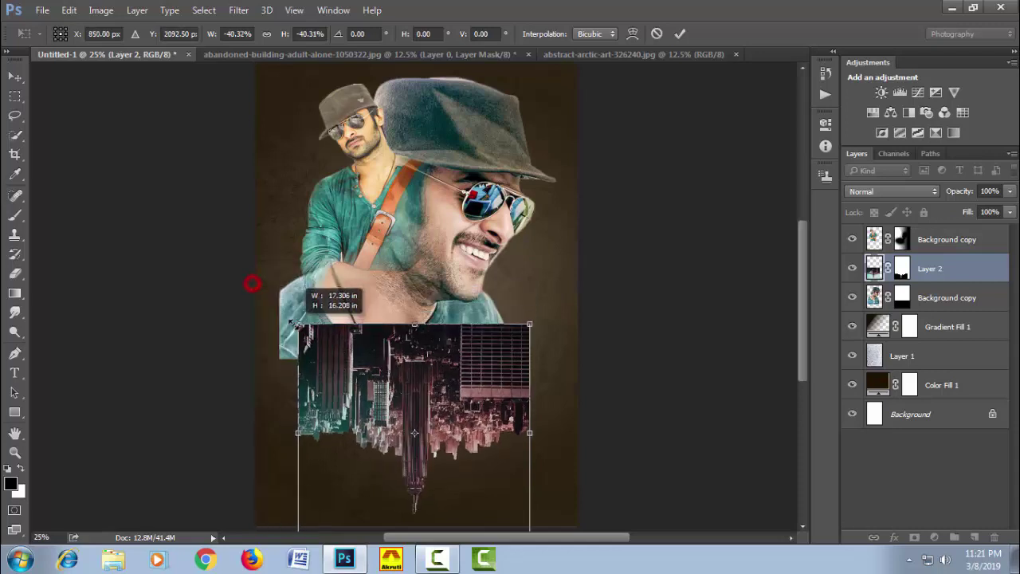
# - Position the inverted skyline just under the face, commit the transform, and zoom in
pyautogui.moveTo(518, 361); pyautogui.dragTo(480, 322)
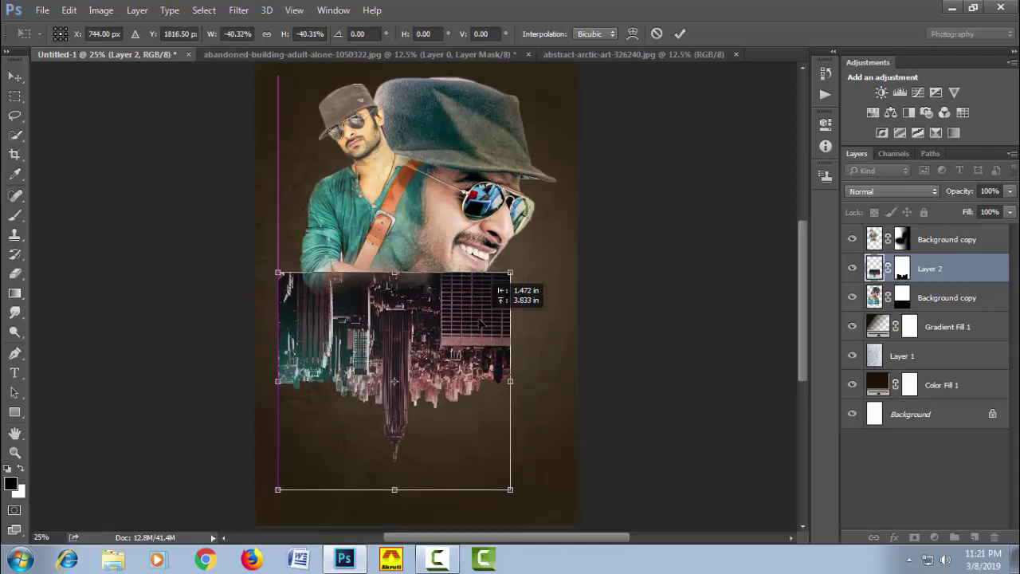
pyautogui.moveTo(479, 323); pyautogui.dragTo(471, 309)
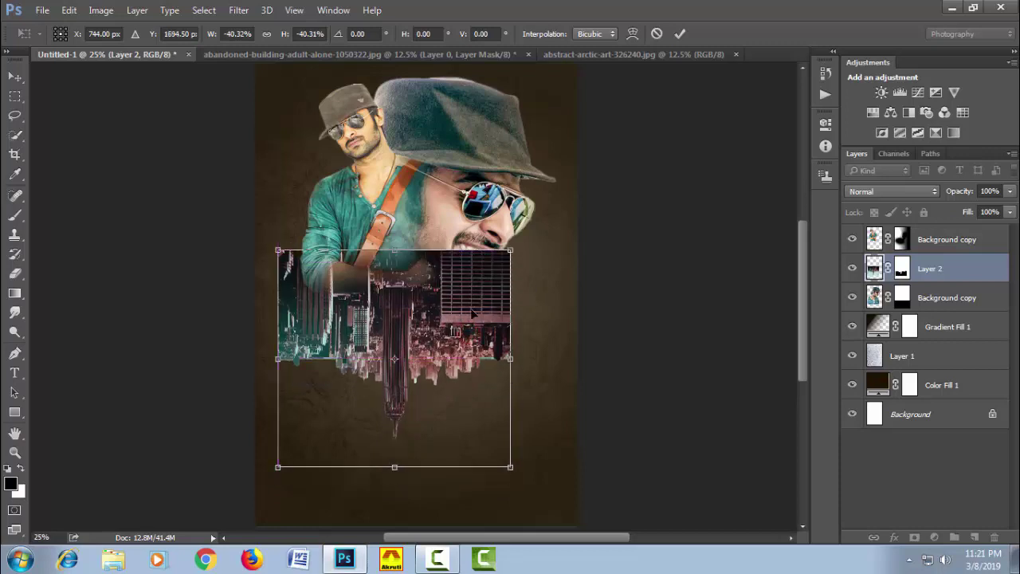
pyautogui.press('Return')
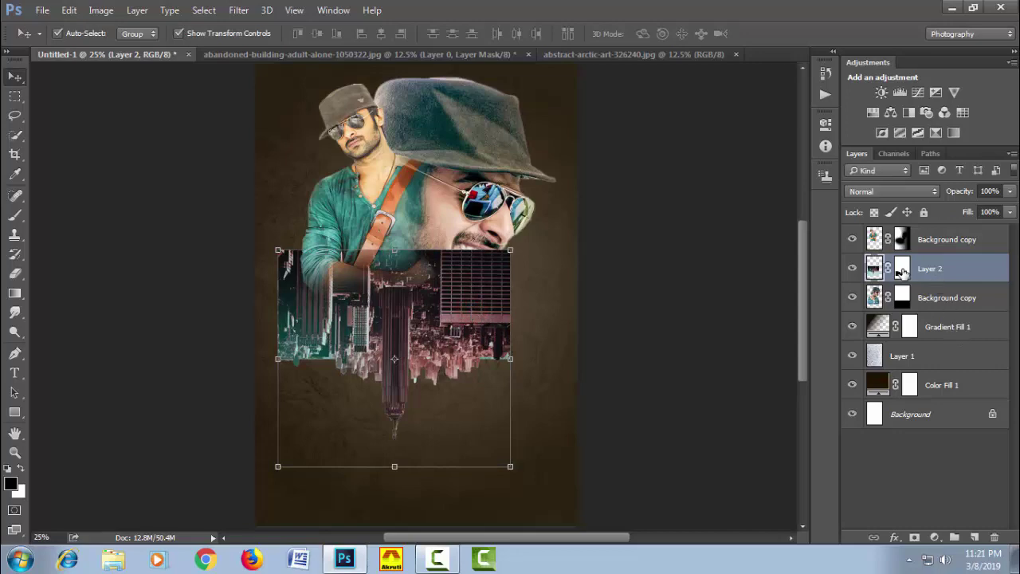
pyautogui.keyDown('ctrl'); pyautogui.click(402, 386); pyautogui.keyUp('ctrl')
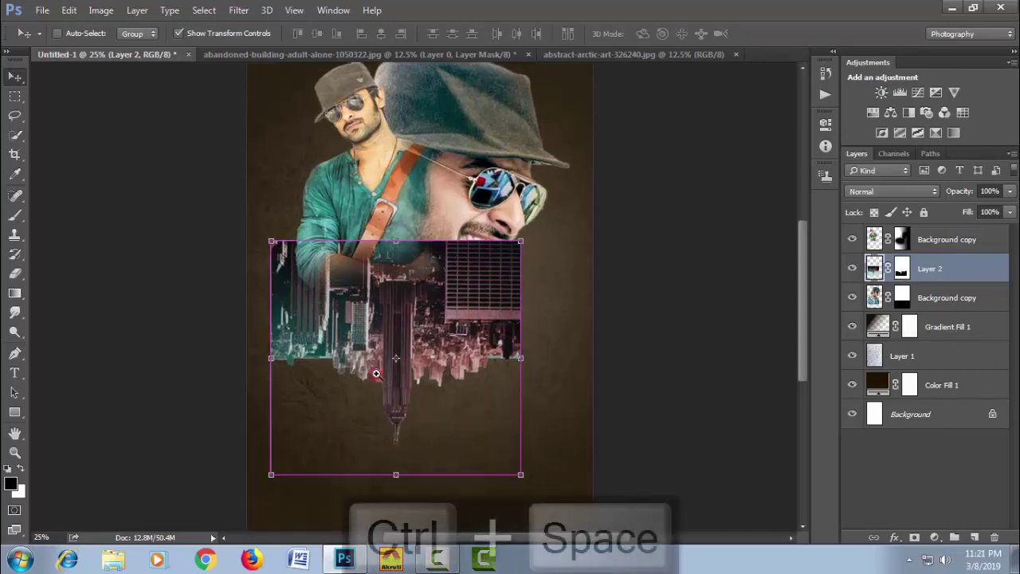
# - Open Refine Mask on Layer 2's mask with On Layers view and brush the lower-right building edges
pyautogui.rightClick(904, 275)
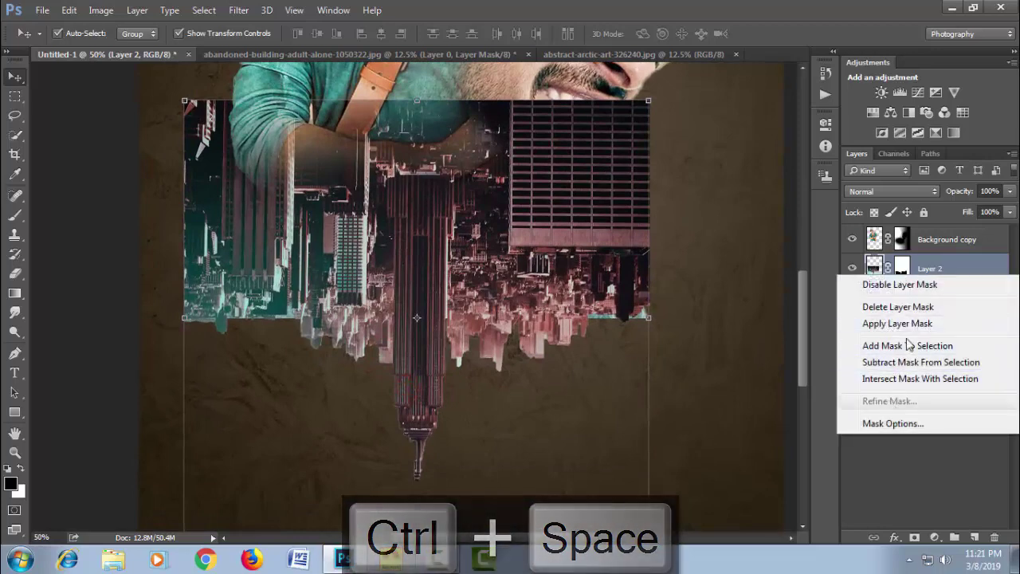
pyautogui.click(929, 268)
pyautogui.rightClick(901, 270)
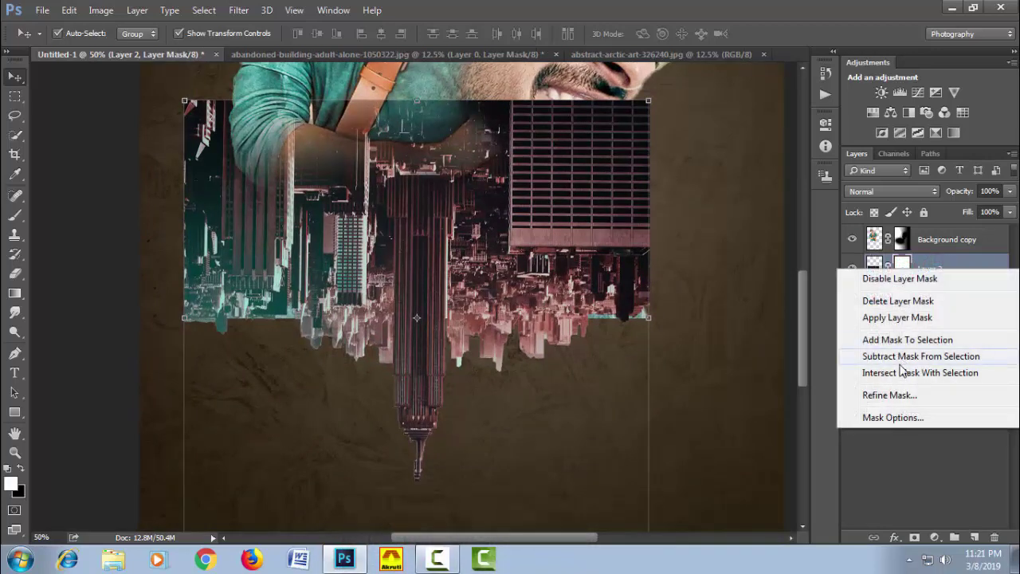
pyautogui.click(891, 394)
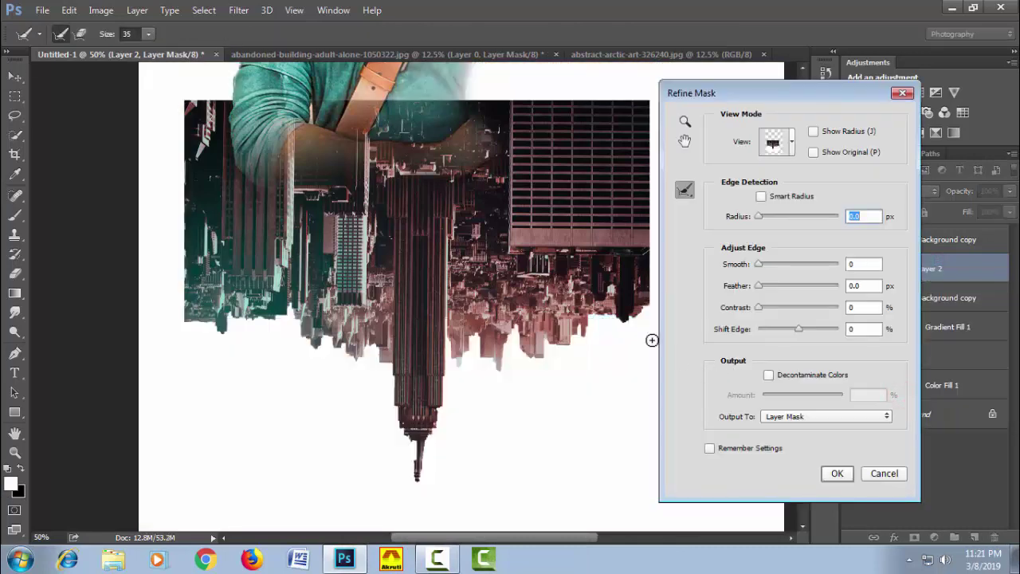
pyautogui.click(792, 143)
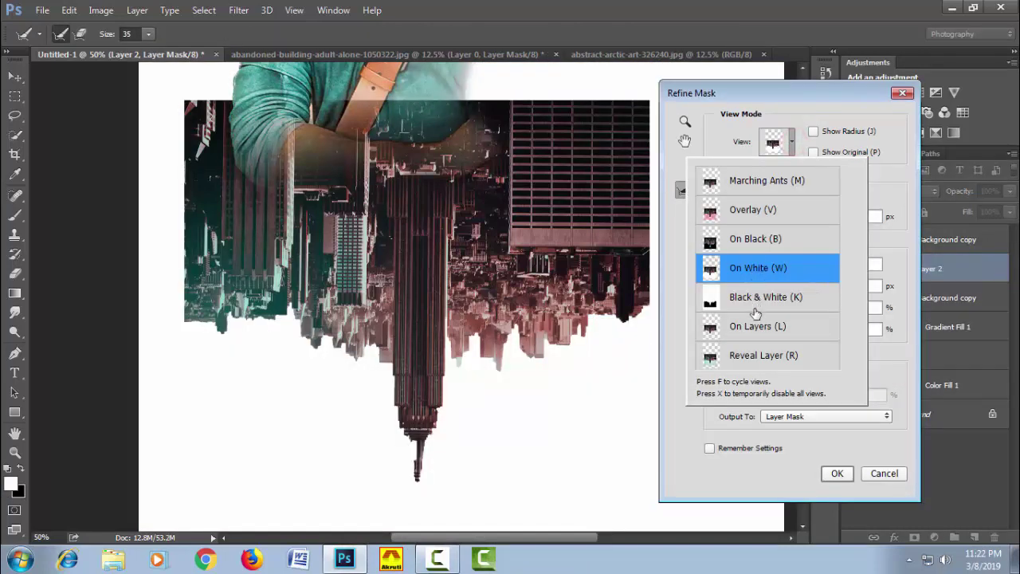
pyautogui.click(755, 333)
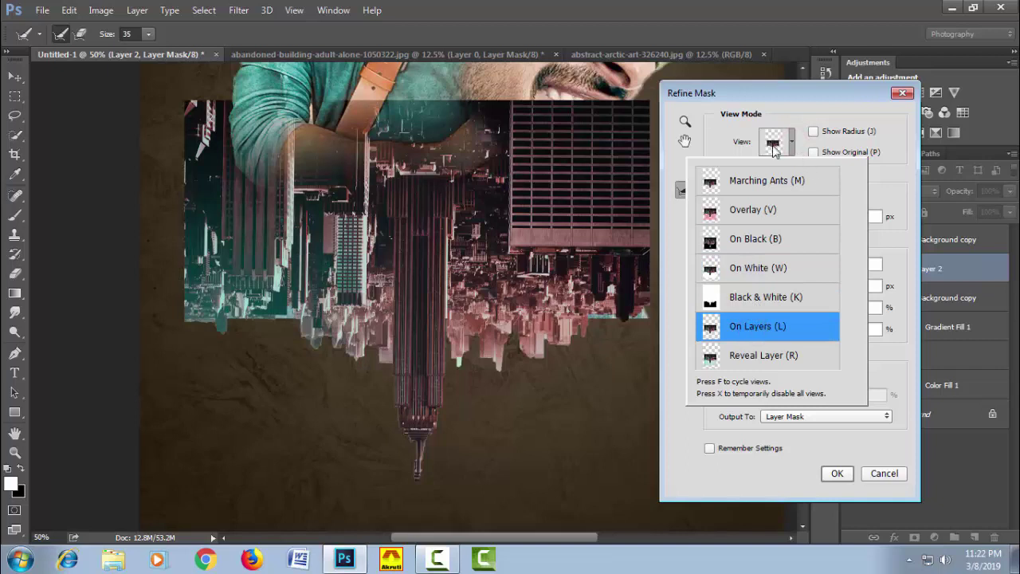
pyautogui.moveTo(749, 94); pyautogui.dragTo(801, 100)
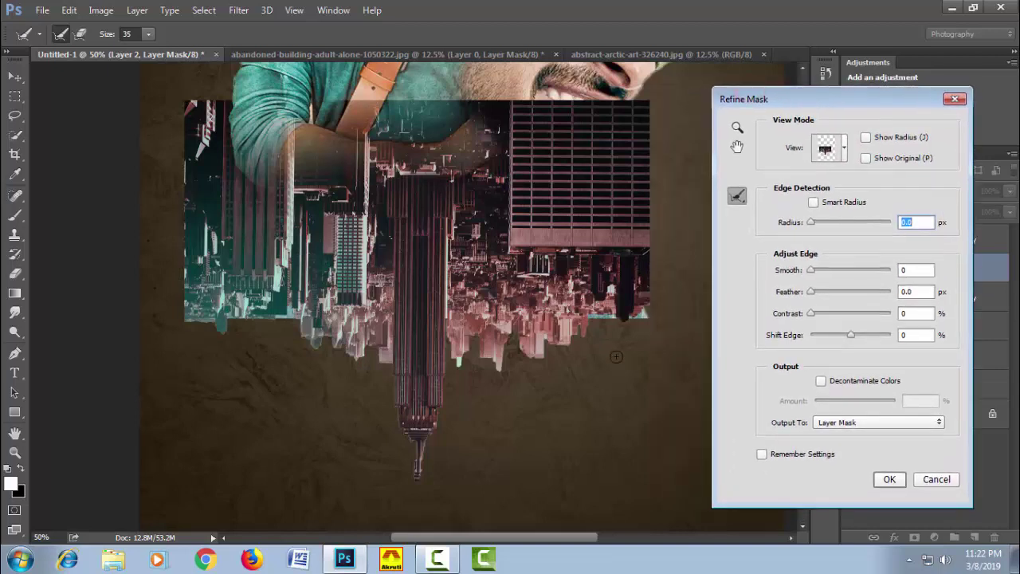
pyautogui.moveTo(593, 325)
pyautogui.mouseDown()
pyautogui.moveTo(638, 324)
pyautogui.moveTo(502, 376)
pyautogui.moveTo(451, 364)
pyautogui.mouseUp()
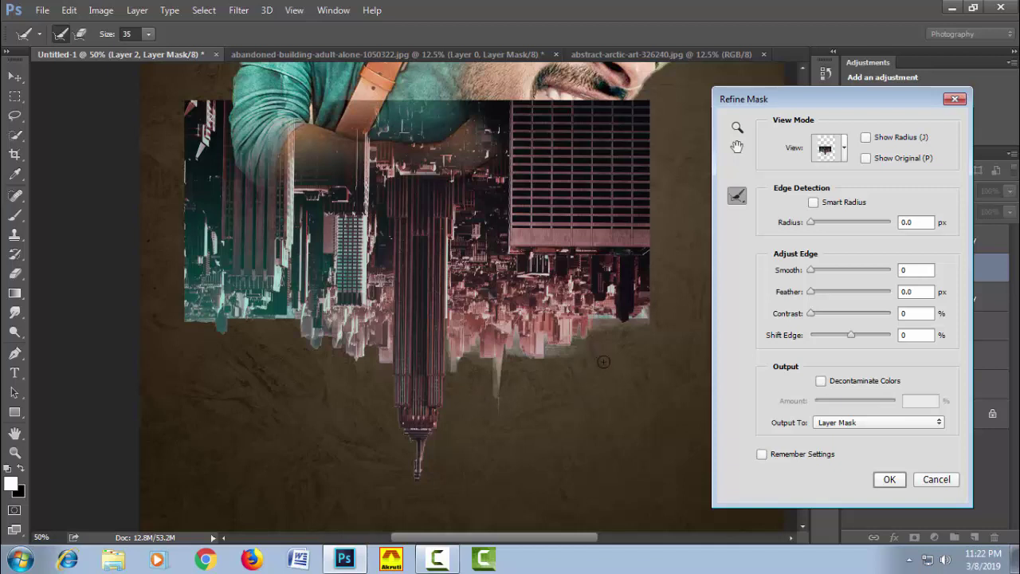
# - Set Smart Radius 3.3 px and Shift Edge -53%, brush the spire edges, and apply
pyautogui.click(814, 202)
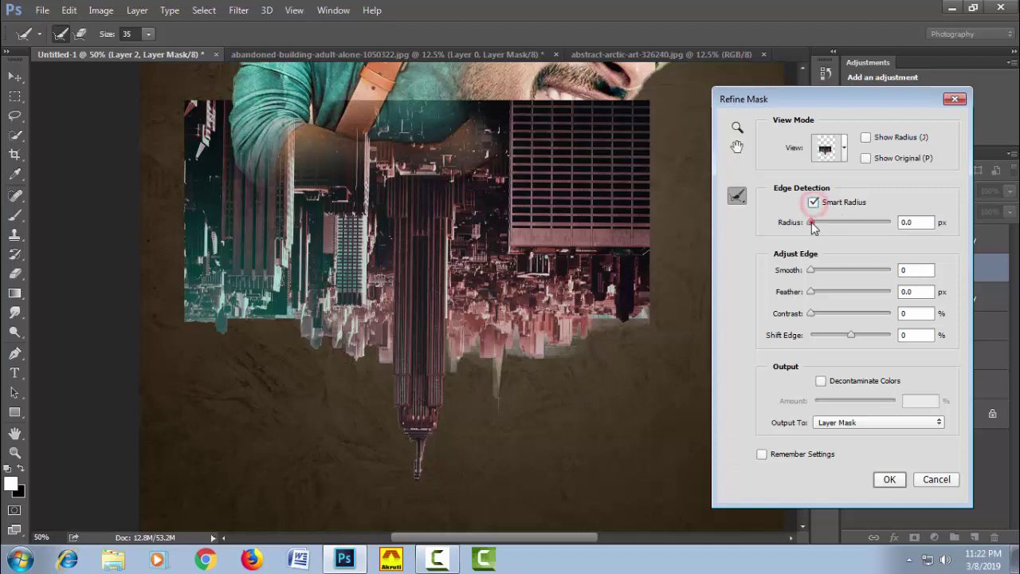
pyautogui.moveTo(812, 223); pyautogui.dragTo(826, 223)
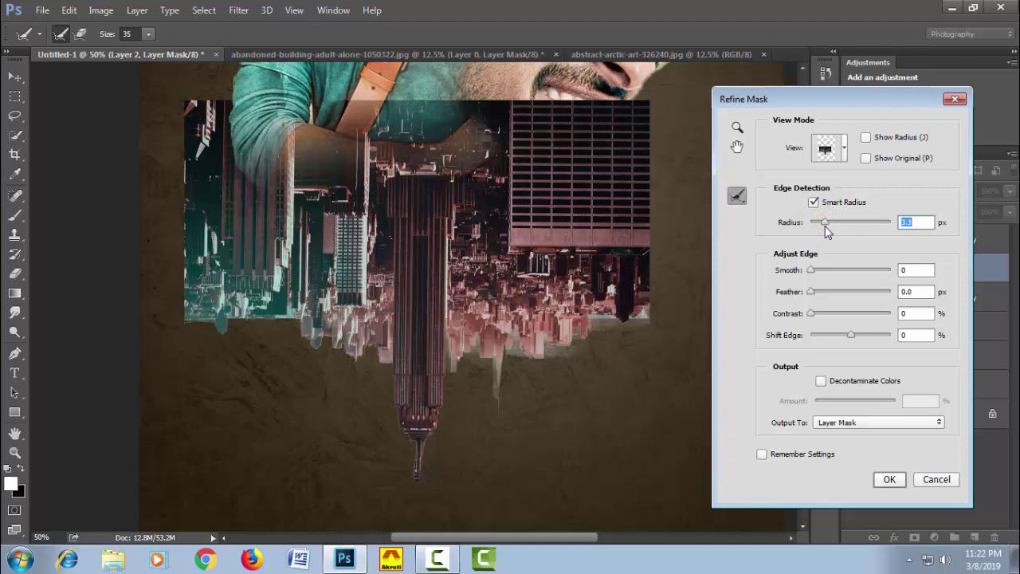
pyautogui.moveTo(851, 336); pyautogui.dragTo(829, 336)
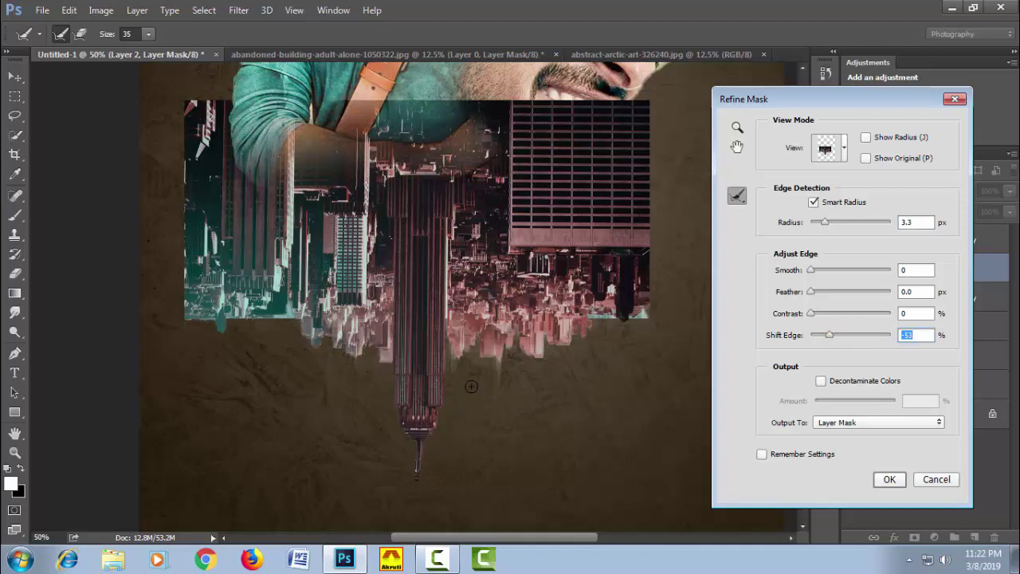
pyautogui.moveTo(456, 373)
pyautogui.mouseDown()
pyautogui.moveTo(486, 344)
pyautogui.moveTo(498, 381)
pyautogui.moveTo(519, 339)
pyautogui.moveTo(530, 368)
pyautogui.moveTo(548, 343)
pyautogui.moveTo(562, 376)
pyautogui.mouseUp()
pyautogui.moveTo(409, 458); pyautogui.dragTo(416, 540)
pyautogui.scroll(-2, 445, 478)
pyautogui.moveTo(416, 434); pyautogui.dragTo(417, 493)
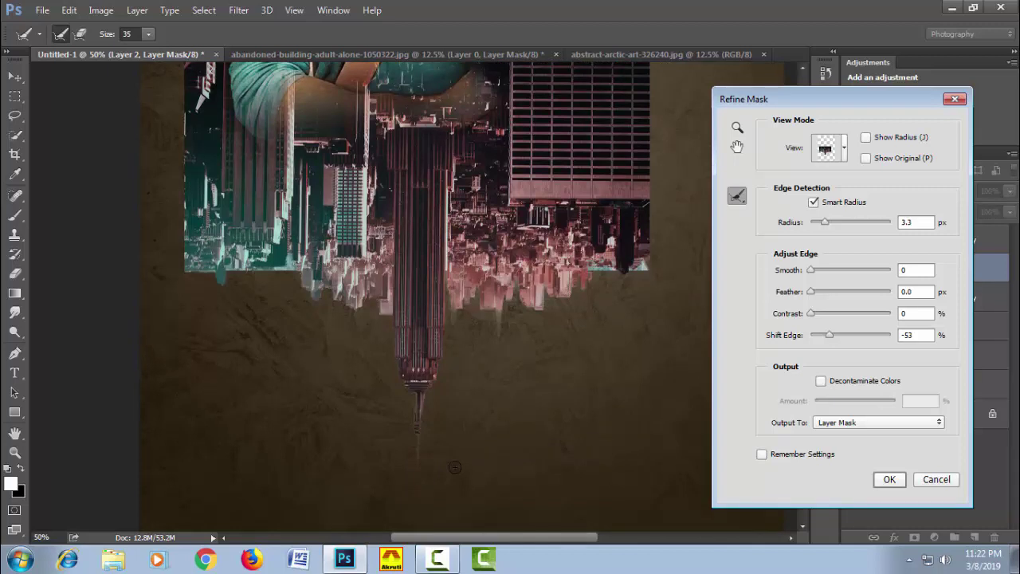
pyautogui.click(889, 480)
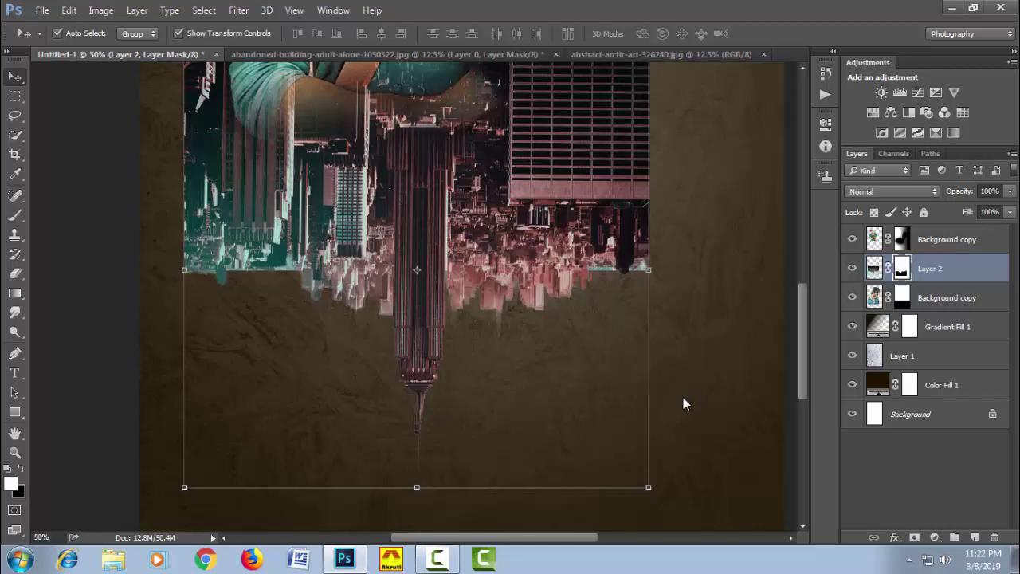
# - Paint black on the Background copy mask right of the skyline, undoing a stray reveal
pyautogui.click(903, 299)
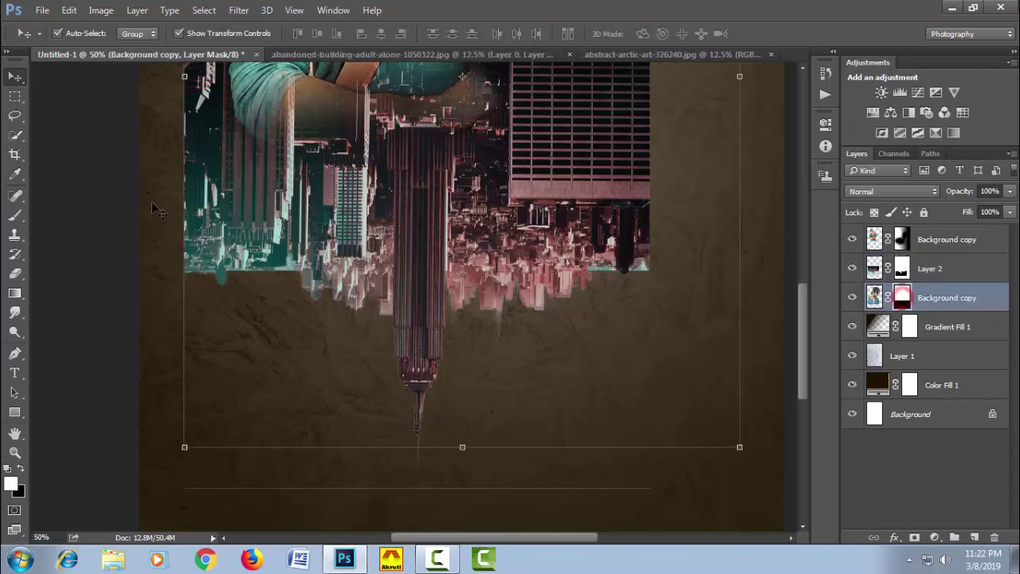
pyautogui.click(14, 216)
pyautogui.click(634, 267)
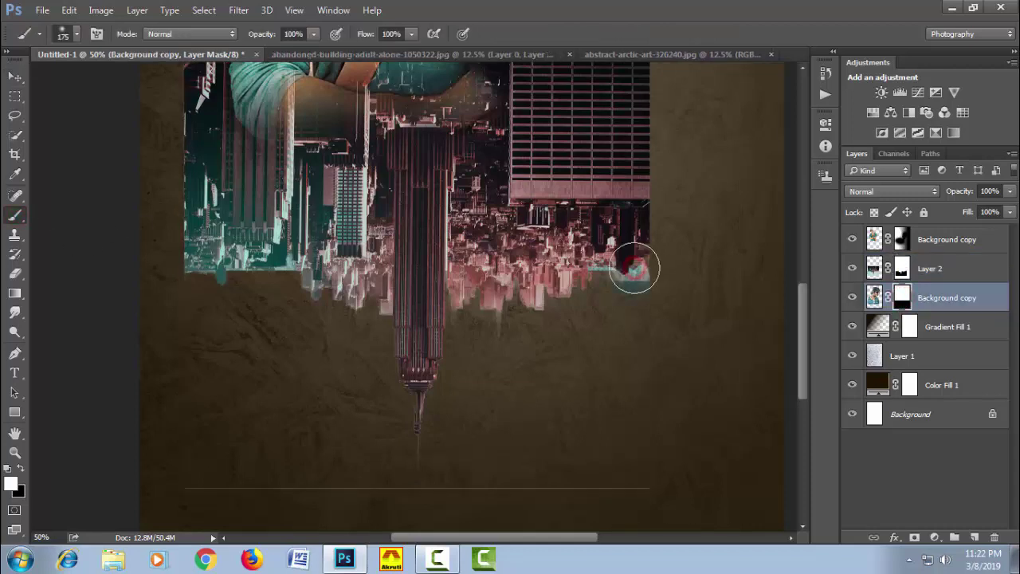
pyautogui.hotkey('ctrl', 'z')
pyautogui.press('x')
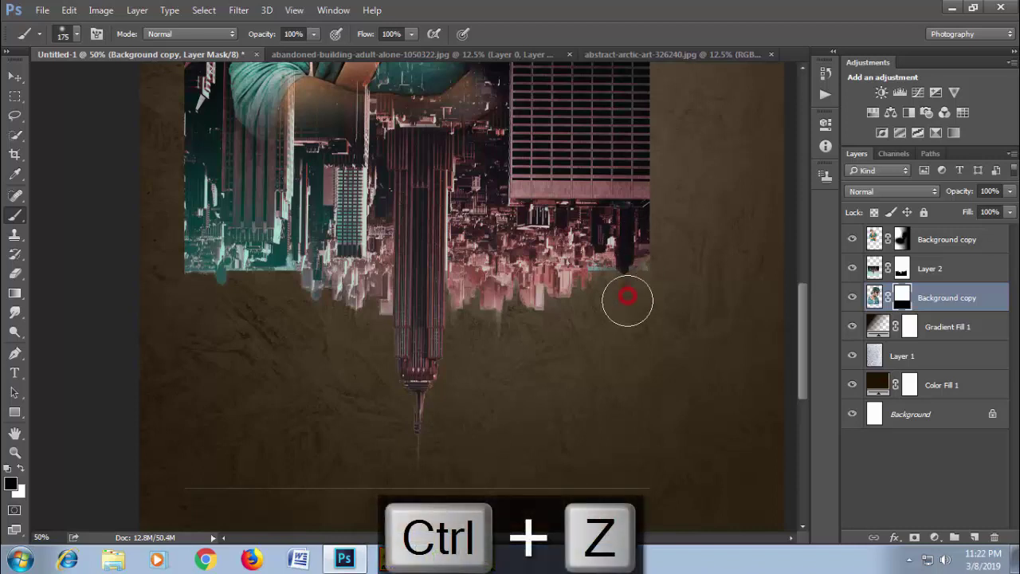
pyautogui.moveTo(626, 292); pyautogui.dragTo(599, 248)
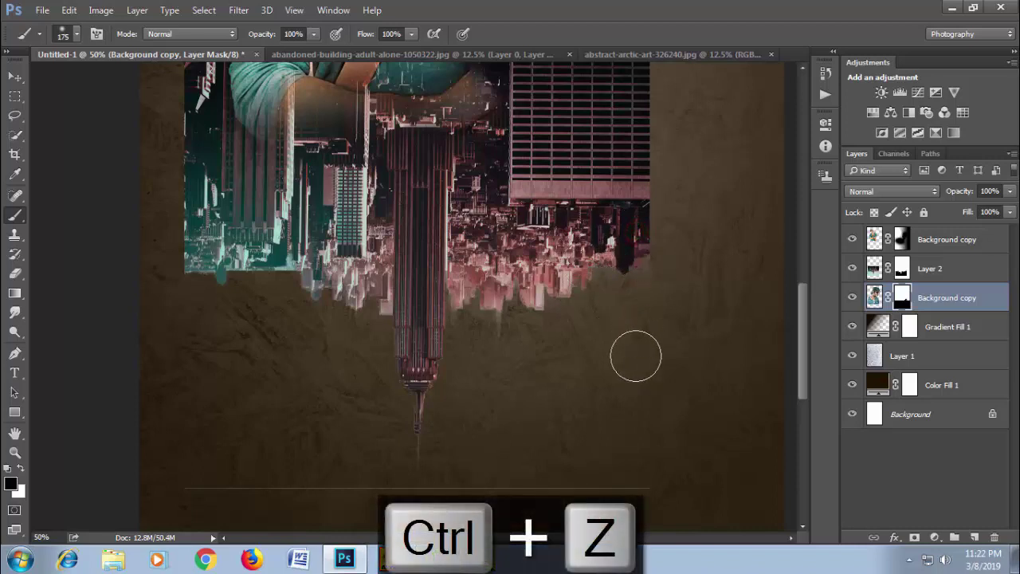
# - Paint out the thin horizontal line below the spire on Layer 2's mask
pyautogui.moveTo(609, 421); pyautogui.dragTo(609, 357)
pyautogui.click(928, 271)
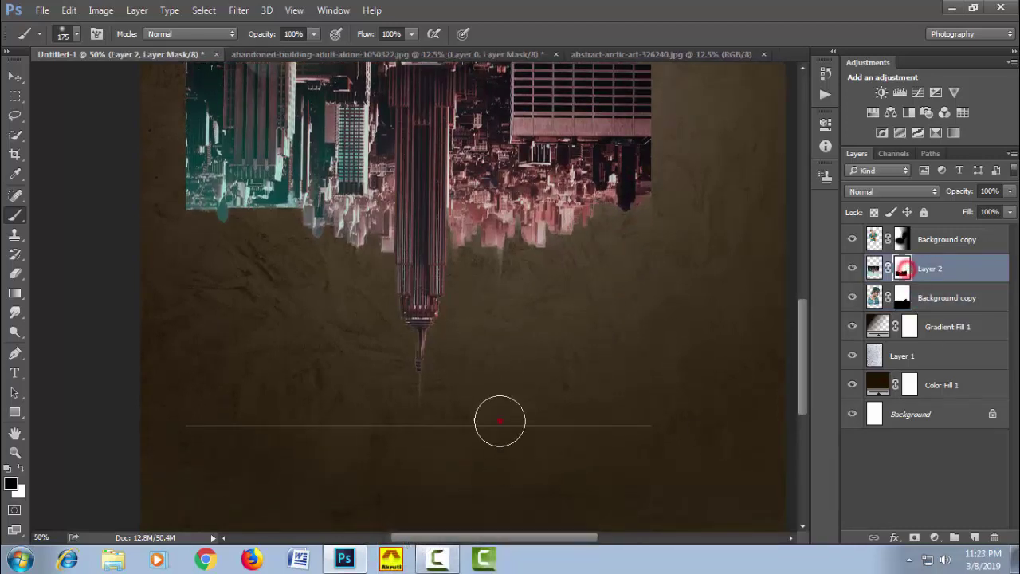
pyautogui.moveTo(519, 429)
pyautogui.mouseDown()
pyautogui.moveTo(551, 433)
pyautogui.moveTo(417, 442)
pyautogui.moveTo(184, 428)
pyautogui.mouseUp()
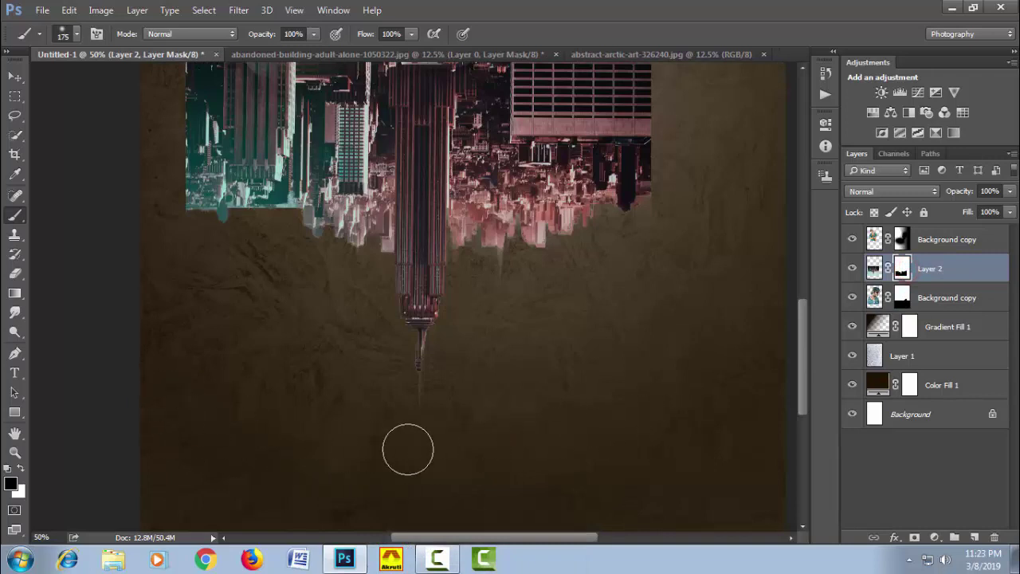
pyautogui.scroll(5, 665, 378)
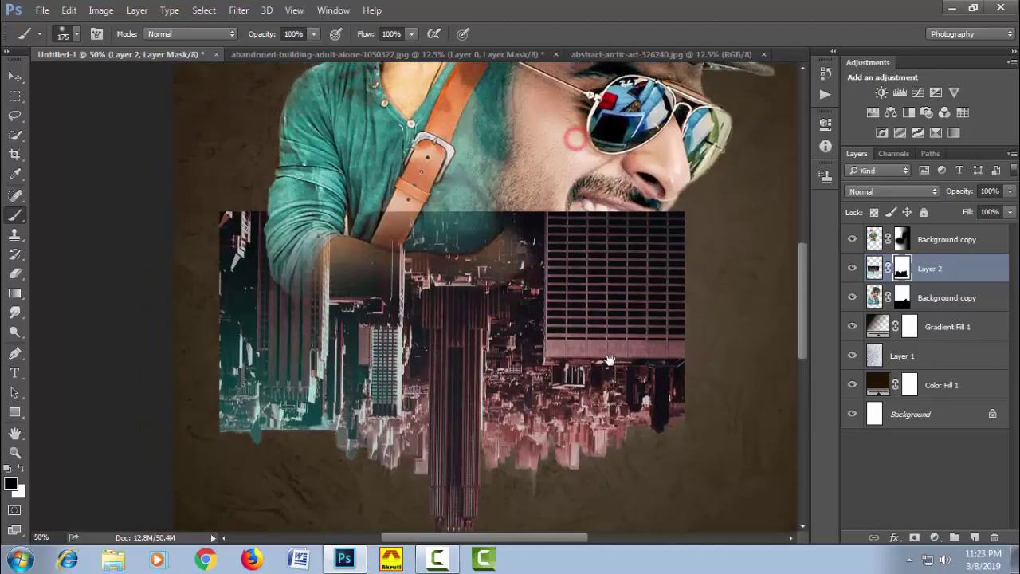
# - Apply Layer 2's existing mask permanently and add a fresh blank mask
pyautogui.rightClick(905, 271)
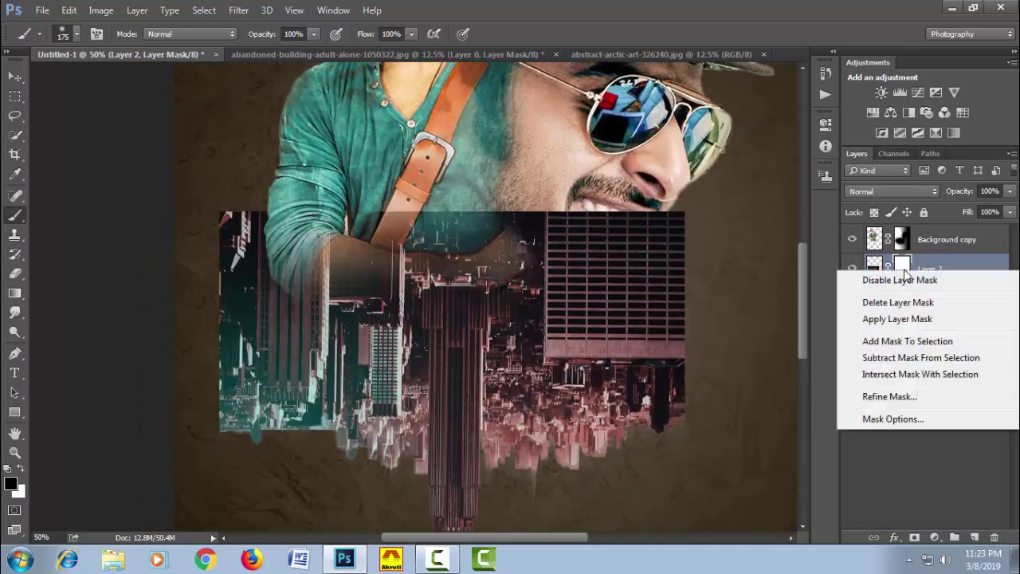
pyautogui.click(903, 321)
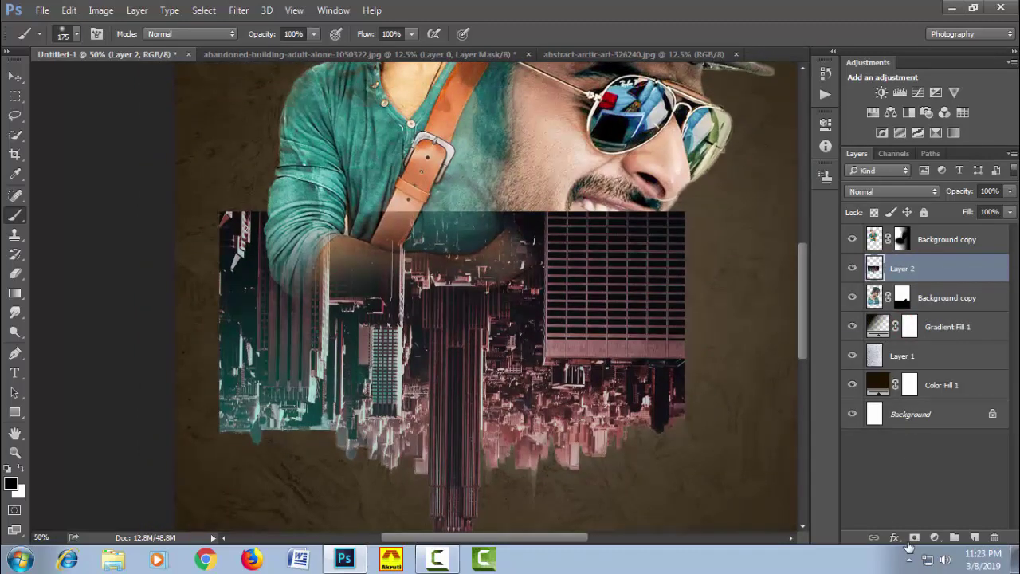
pyautogui.click(915, 538)
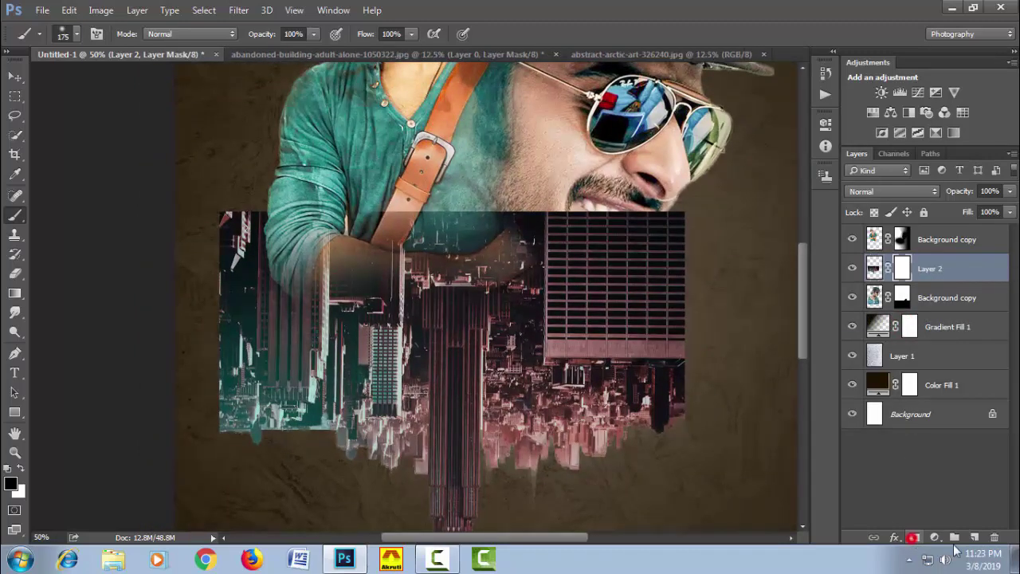
# - Draw a vertical gradient on the new mask to fade the skyline's top into the chest
pyautogui.click(16, 294)
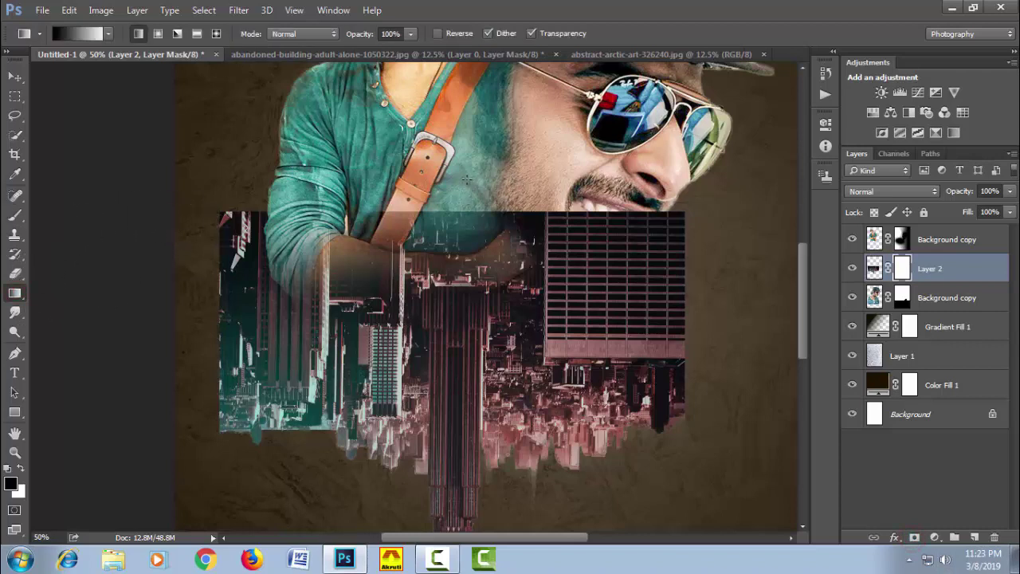
pyautogui.moveTo(468, 180); pyautogui.dragTo(467, 348)
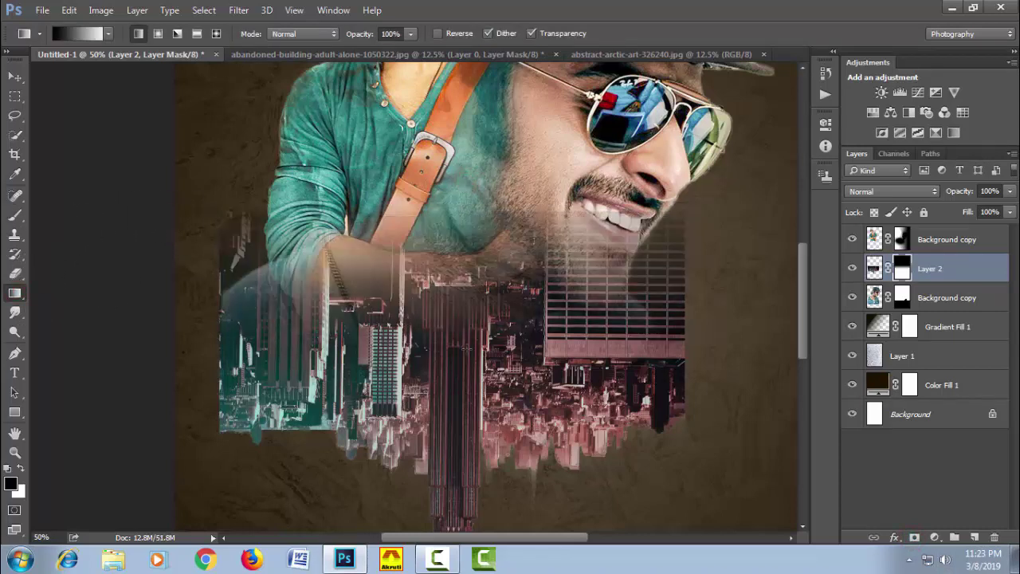
pyautogui.moveTo(477, 214); pyautogui.dragTo(479, 271)
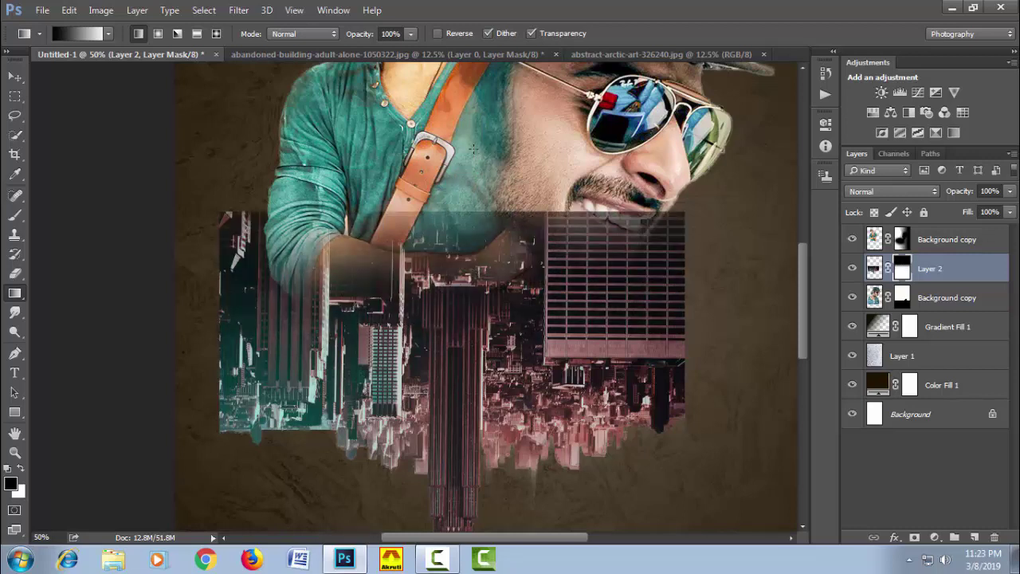
pyautogui.moveTo(474, 295); pyautogui.dragTo(474, 363)
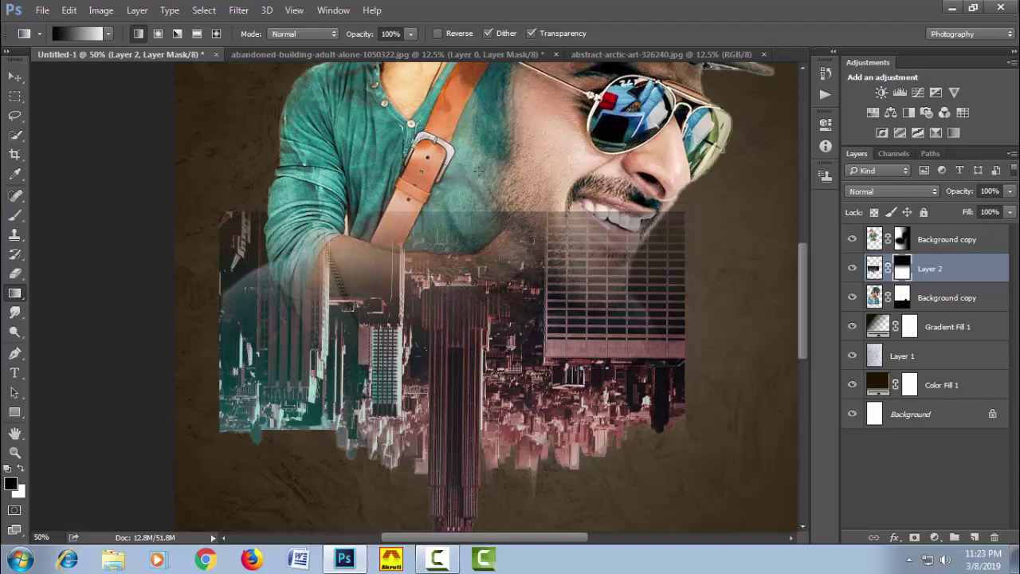
pyautogui.moveTo(479, 140); pyautogui.dragTo(479, 326)
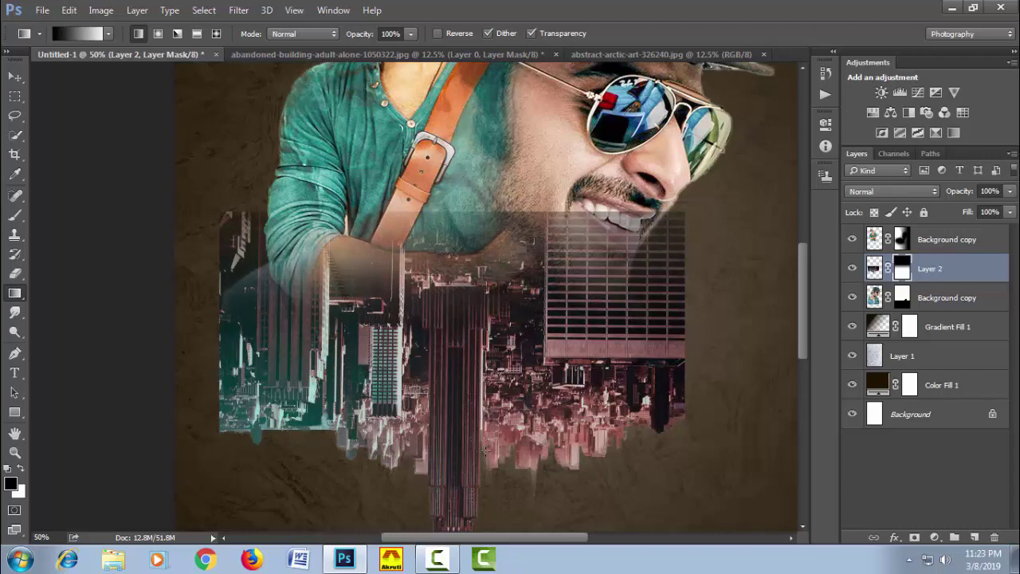
pyautogui.moveTo(484, 263); pyautogui.dragTo(484, 450)
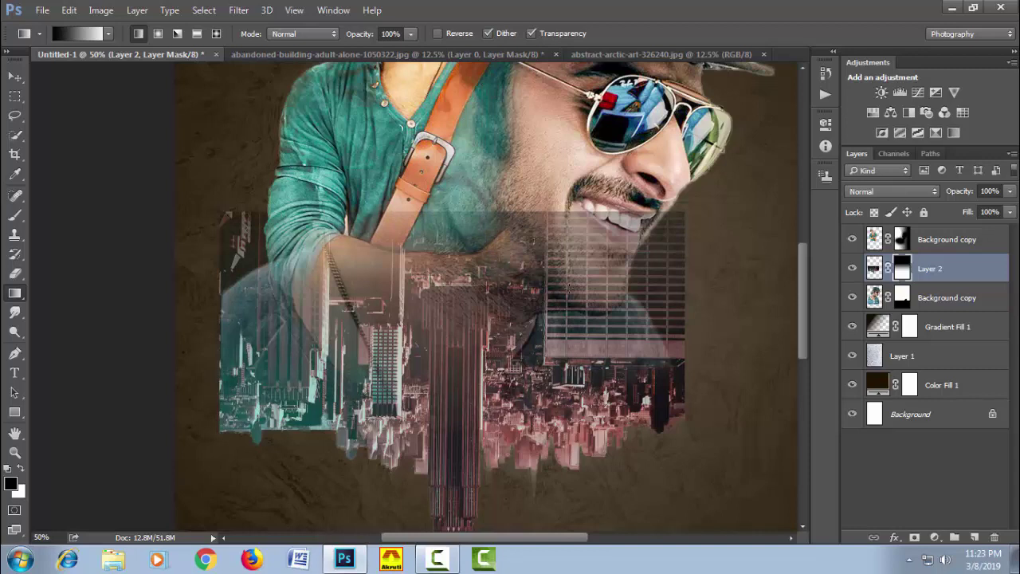
# - With a 200 px brush at 50% opacity, uncover the shoulders, shirt, cheek and chin beneath the city
pyautogui.keyDown('alt'); pyautogui.click(879, 283); pyautogui.keyUp('alt')
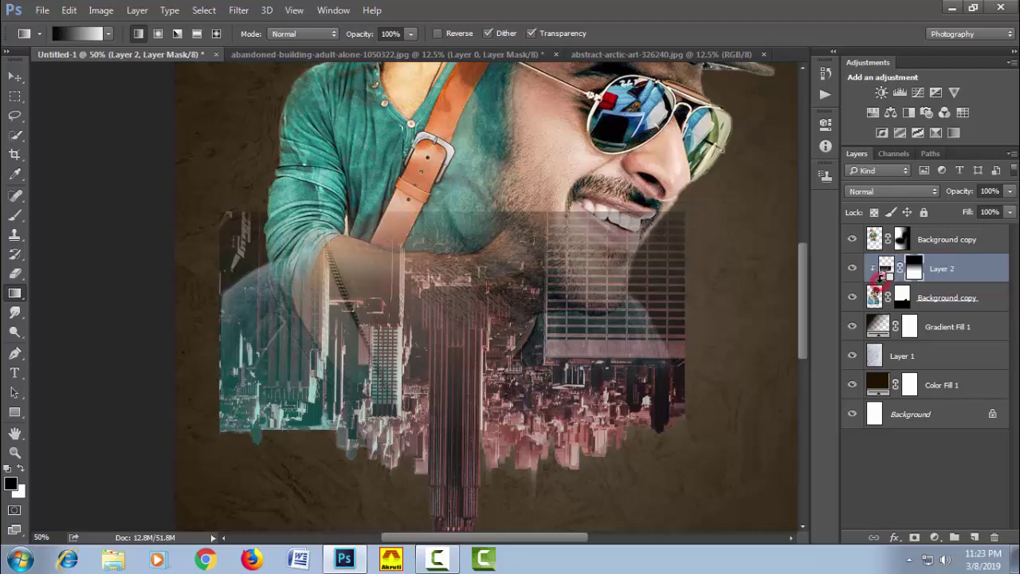
pyautogui.keyDown('alt'); pyautogui.click(880, 279); pyautogui.keyUp('alt')
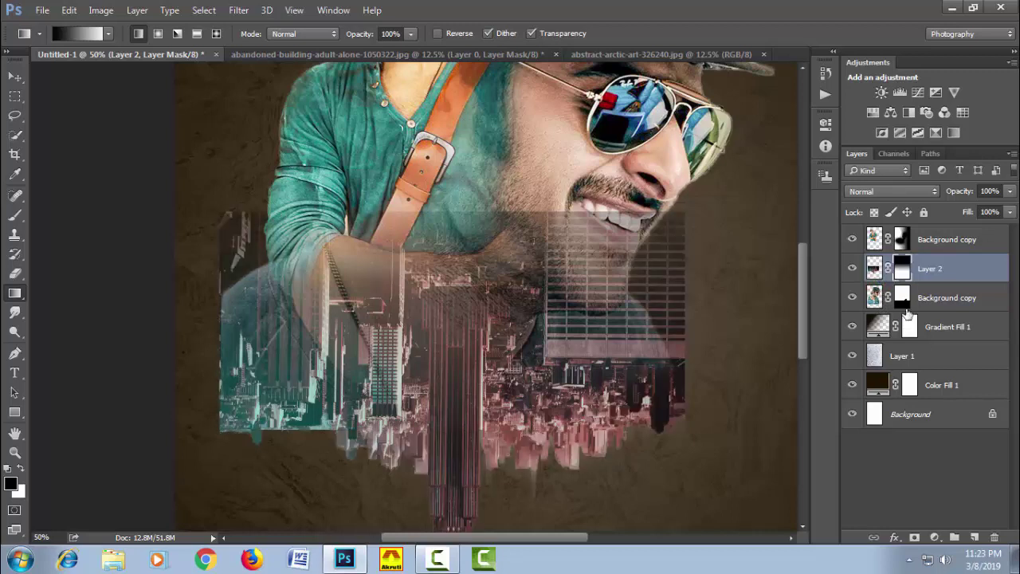
pyautogui.click(14, 216)
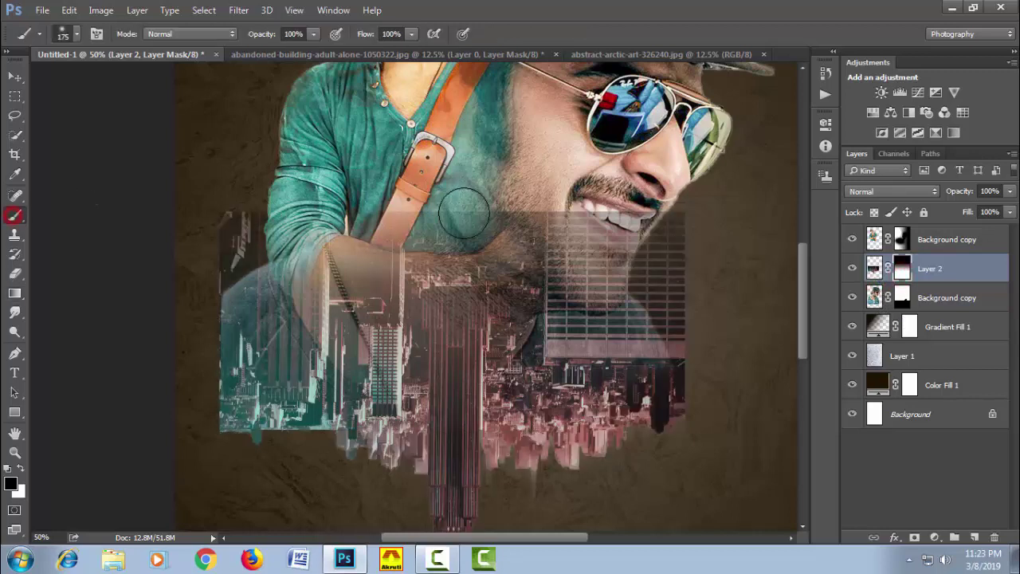
pyautogui.press(']')
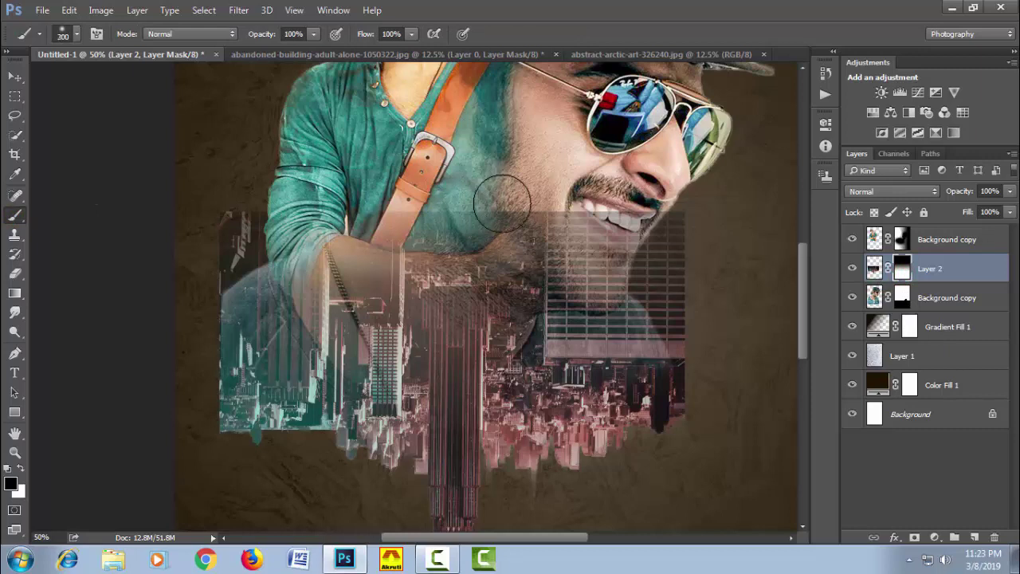
pyautogui.press('5')
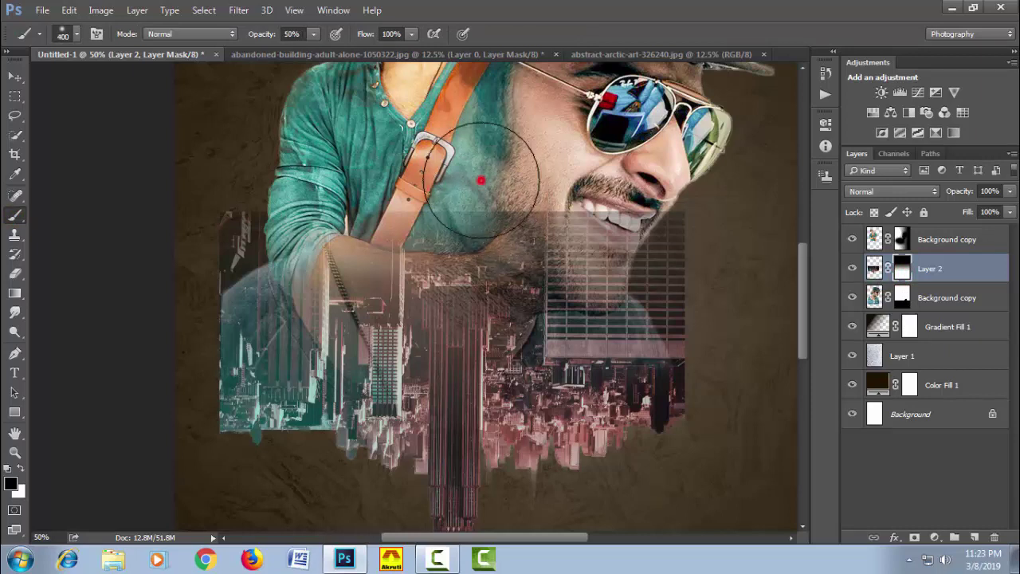
pyautogui.moveTo(477, 179); pyautogui.dragTo(405, 192)
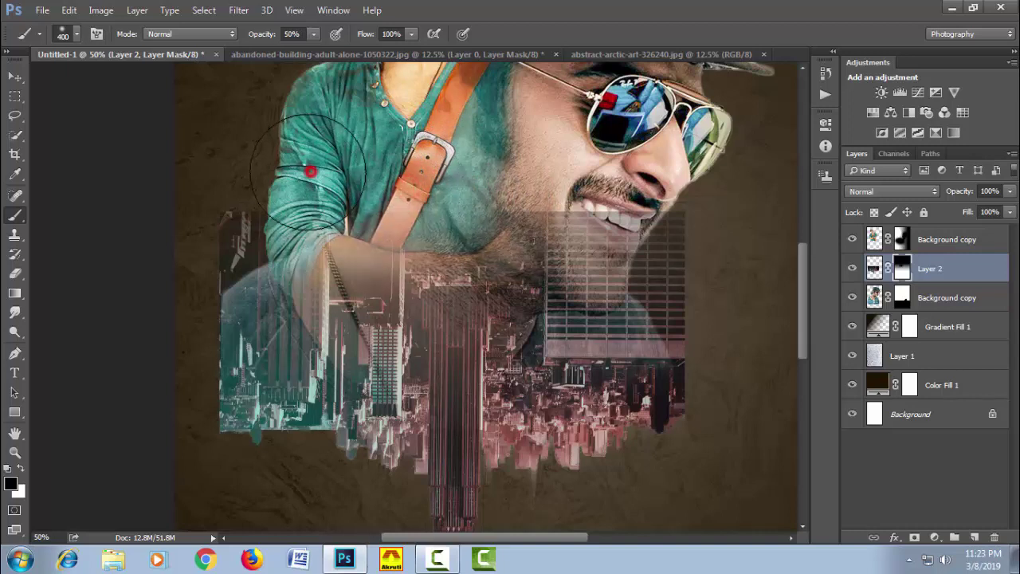
pyautogui.moveTo(404, 192); pyautogui.dragTo(263, 195)
pyautogui.moveTo(564, 162)
pyautogui.mouseDown()
pyautogui.moveTo(565, 180)
pyautogui.moveTo(653, 188)
pyautogui.mouseUp()
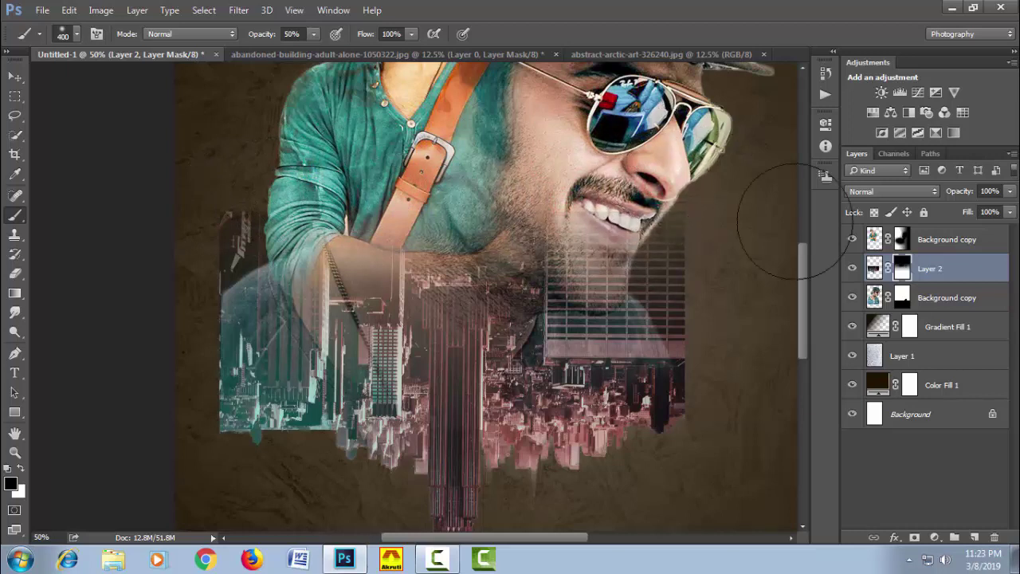
# - Select outside the man's silhouette and paint away city buildings around his left arm
pyautogui.keyDown('ctrl'); pyautogui.click(874, 297); pyautogui.keyUp('ctrl')
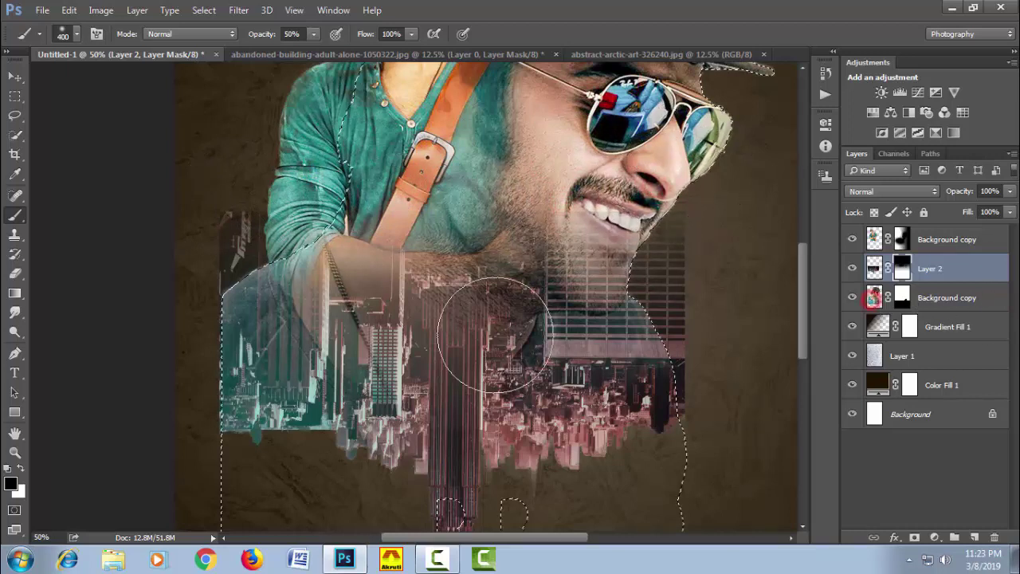
pyautogui.press('m')
pyautogui.rightClick(455, 343)
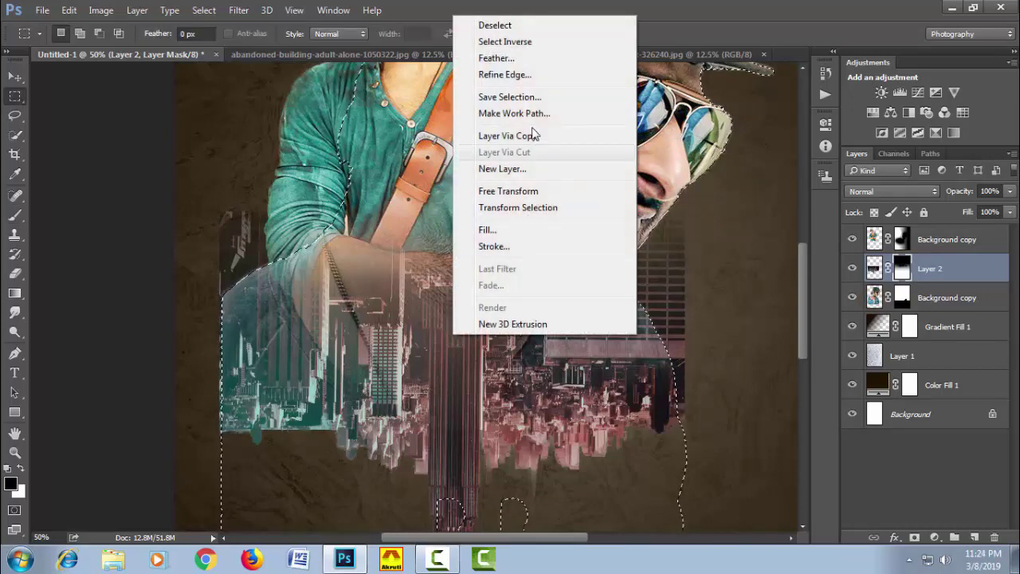
pyautogui.click(525, 48)
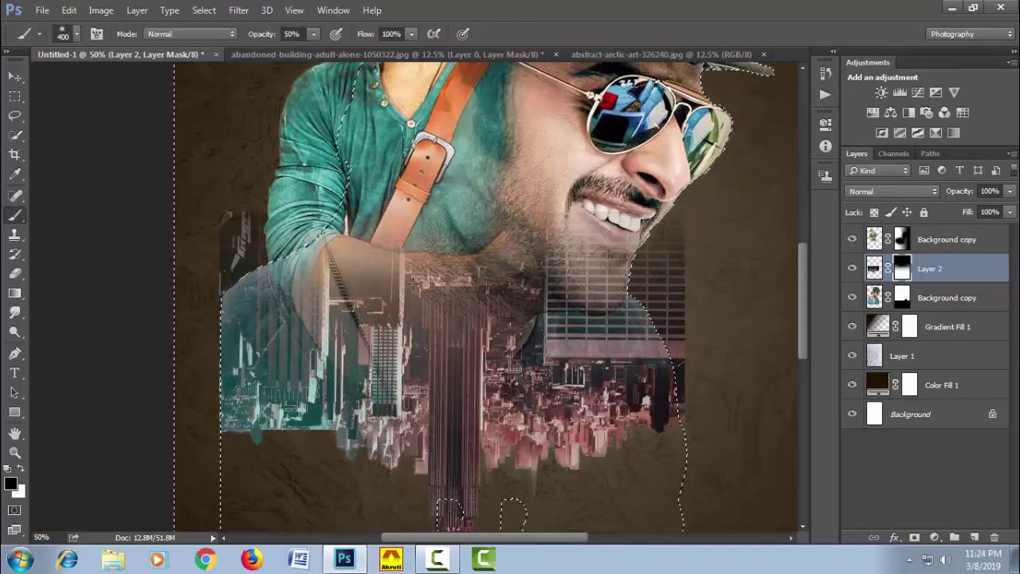
pyautogui.press('b')
pyautogui.click(251, 216)
pyautogui.moveTo(251, 215); pyautogui.dragTo(251, 211)
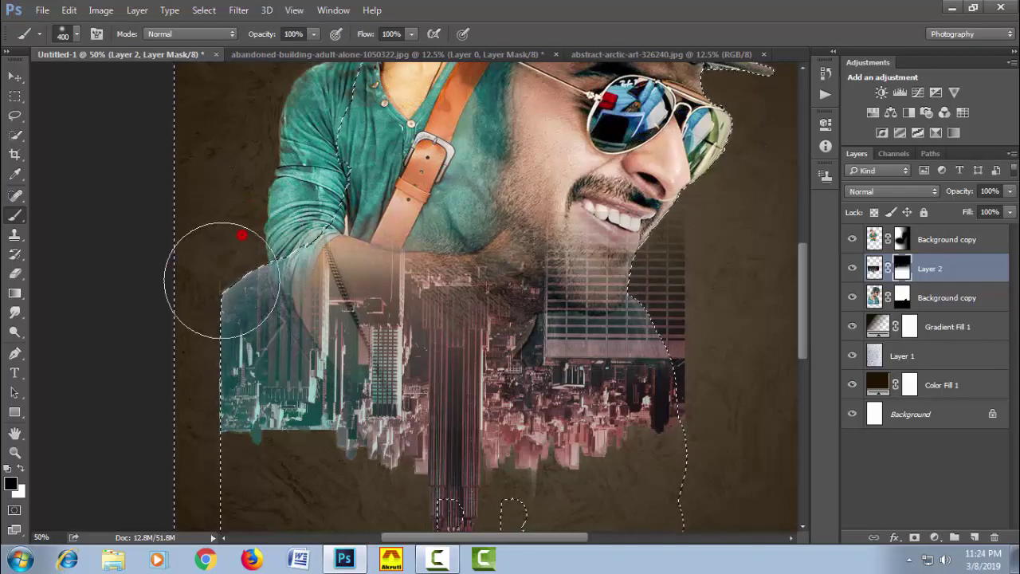
pyautogui.moveTo(251, 213)
pyautogui.mouseDown()
pyautogui.moveTo(675, 168)
pyautogui.moveTo(725, 301)
pyautogui.mouseUp()
# - With a smaller brush, clean up city along the neck and arm edges, then deselect
pyautogui.press('[')
pyautogui.press('[')
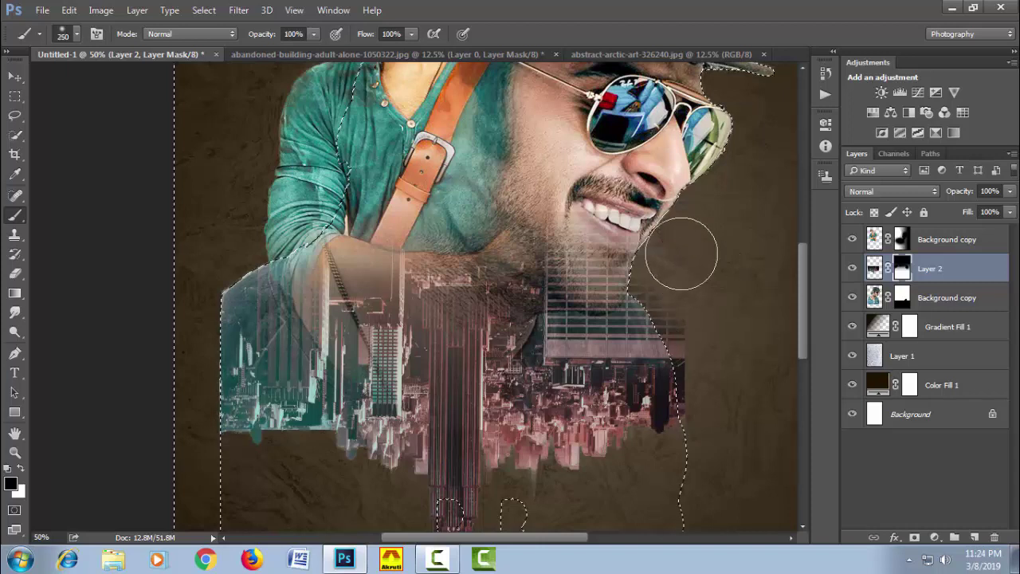
pyautogui.press('[')
pyautogui.click(670, 230)
pyautogui.click(645, 259)
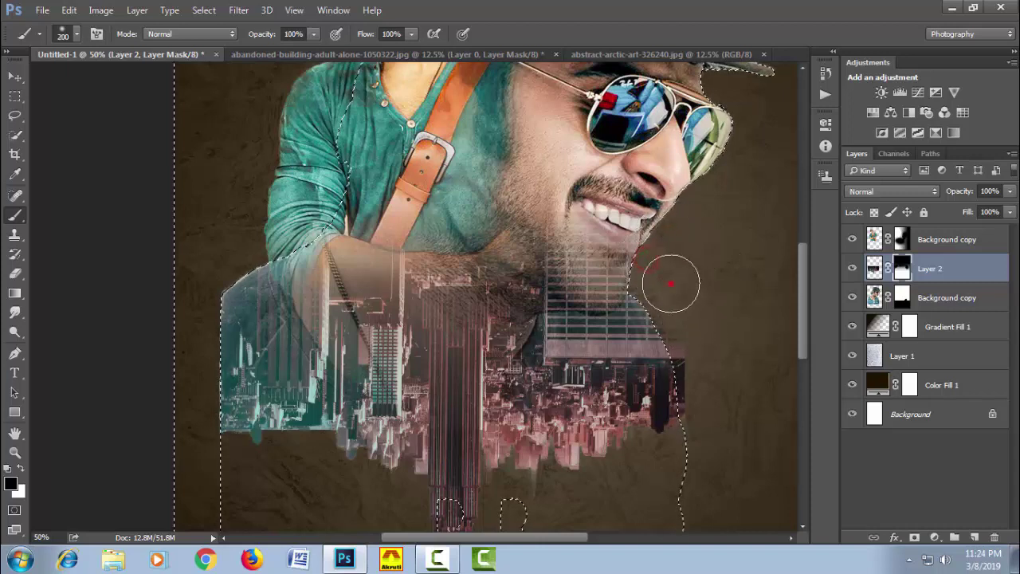
pyautogui.click(674, 282)
pyautogui.click(702, 346)
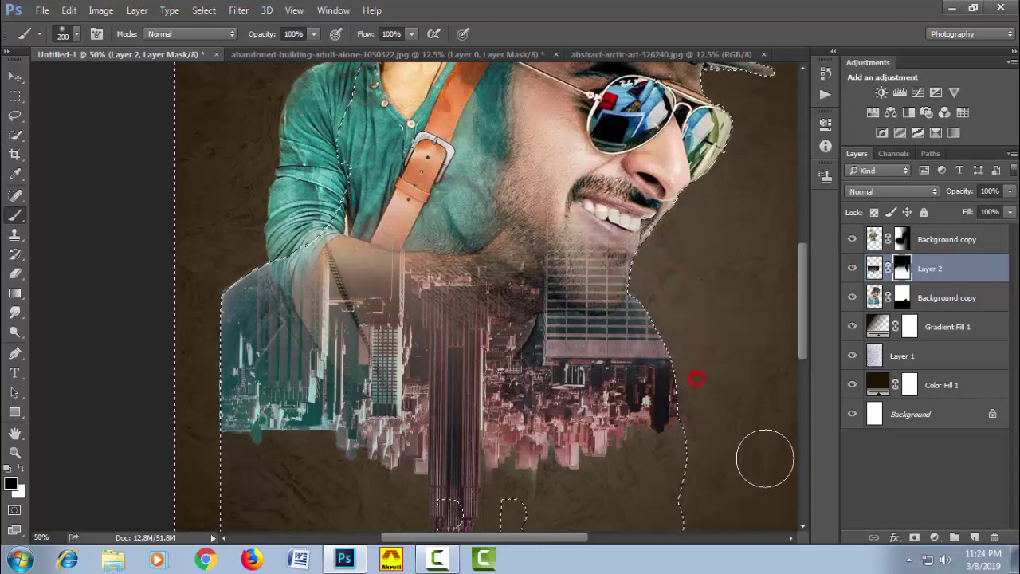
pyautogui.click(289, 189)
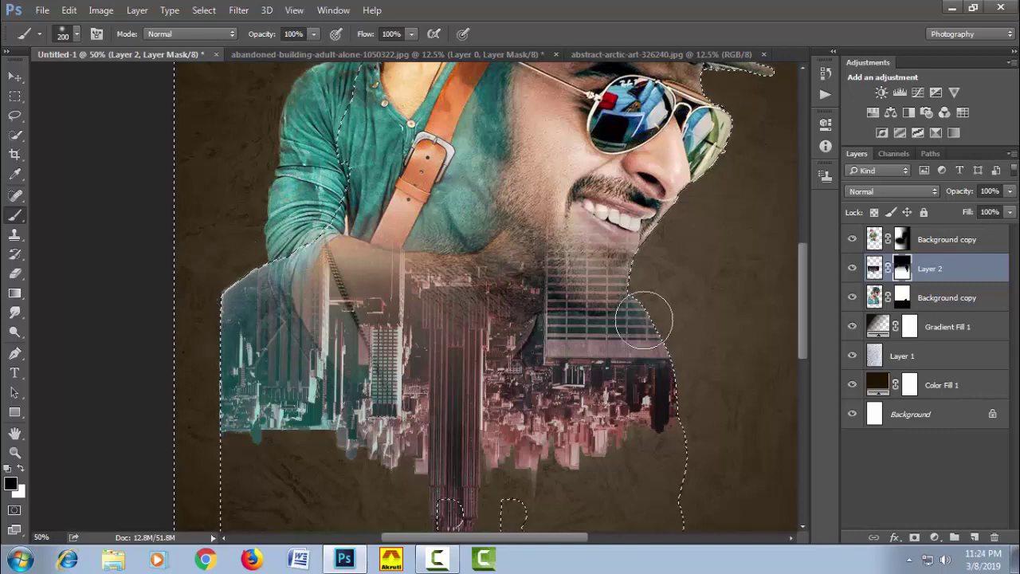
pyautogui.hotkey('ctrl', 'd')
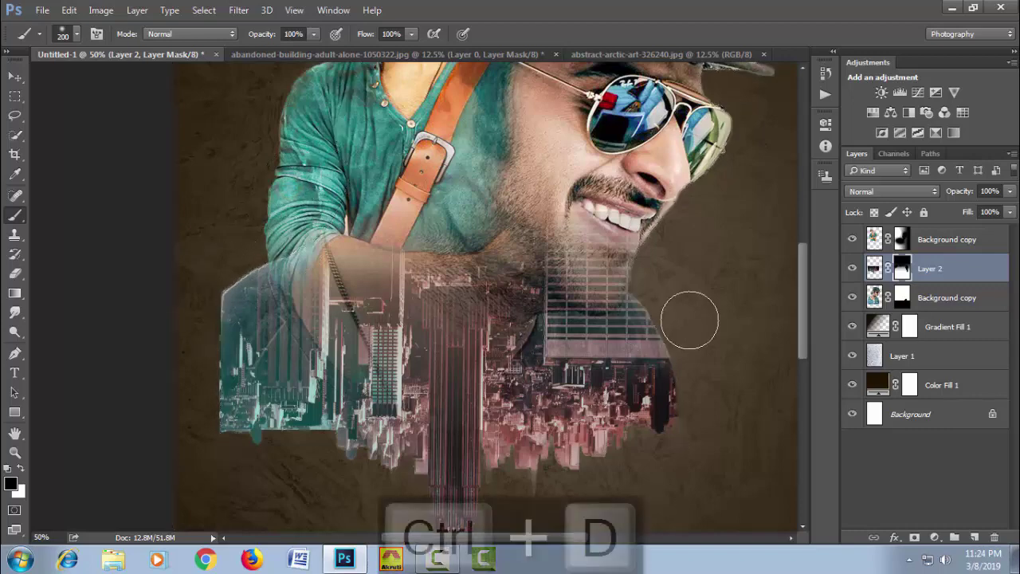
# - Zoom out to fit the poster and place the green-vest Prabhas photo on top
pyautogui.keyDown('alt'); pyautogui.click(612, 315); pyautogui.keyUp('alt')
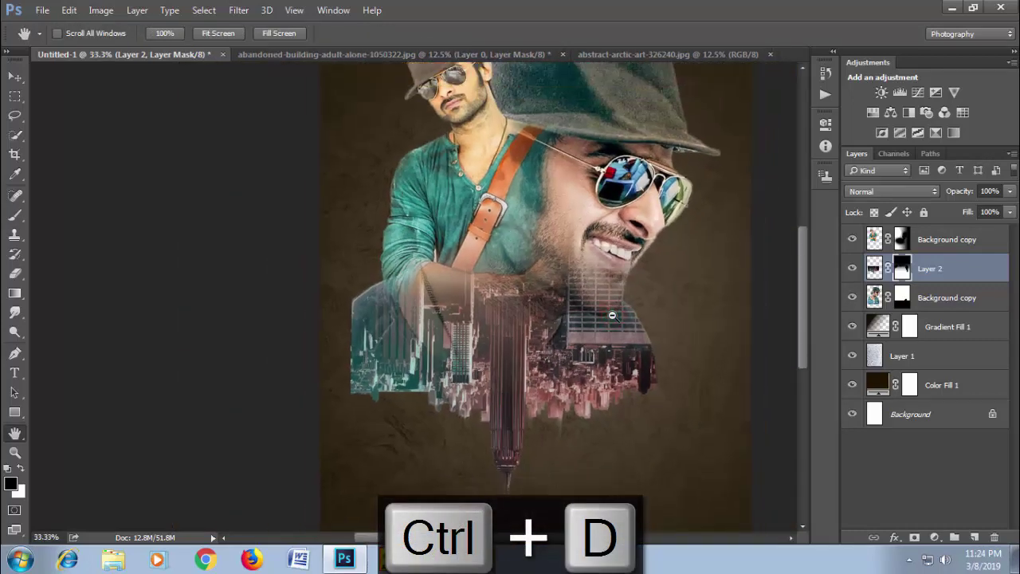
pyautogui.keyDown('alt'); pyautogui.click(612, 315); pyautogui.keyUp('alt')
pyautogui.keyDown('alt'); pyautogui.click(594, 299); pyautogui.keyUp('alt')
pyautogui.moveTo(603, 333); pyautogui.dragTo(605, 353)
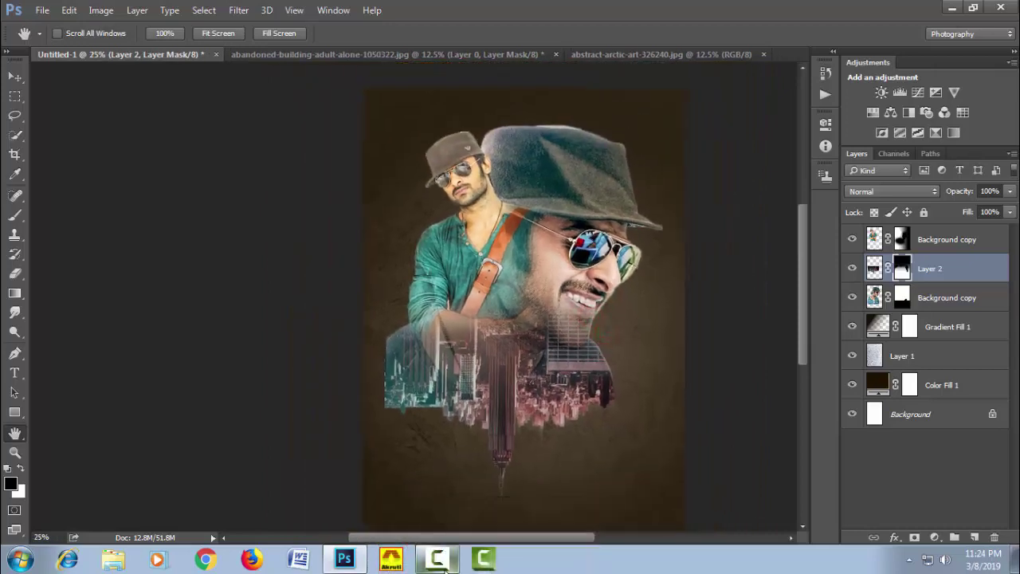
pyautogui.click(438, 561)
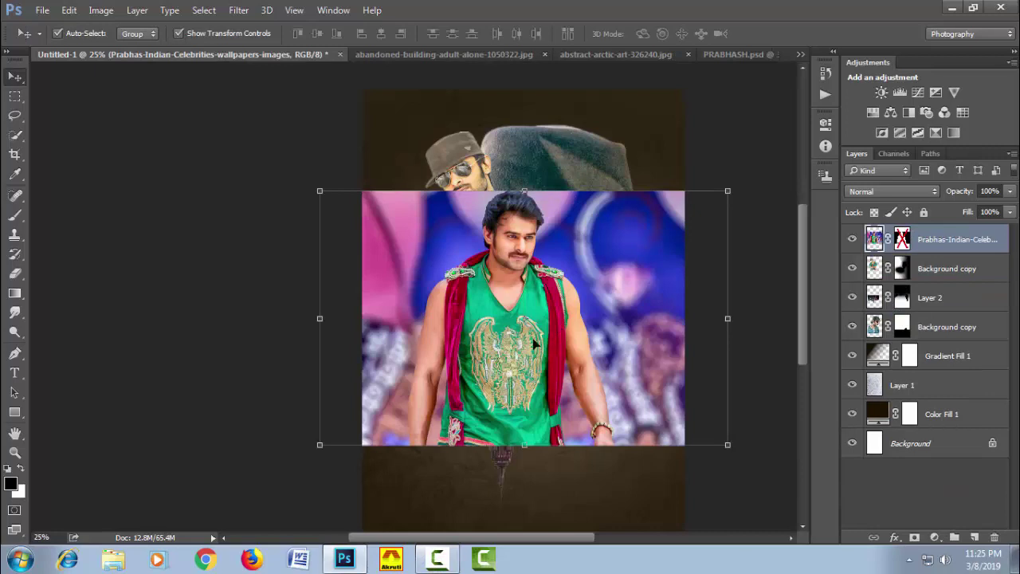
# - Re-enable and apply the green-vest photo's mask, nudging the figure into the centre
pyautogui.moveTo(533, 342); pyautogui.dragTo(521, 331)
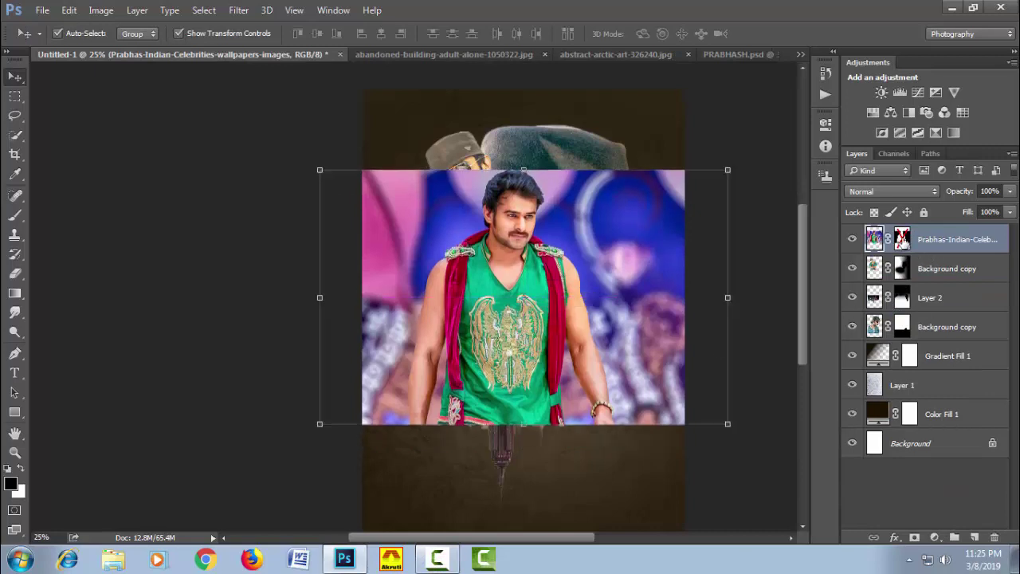
pyautogui.keyDown('shift'); pyautogui.click(902, 239); pyautogui.keyUp('shift')
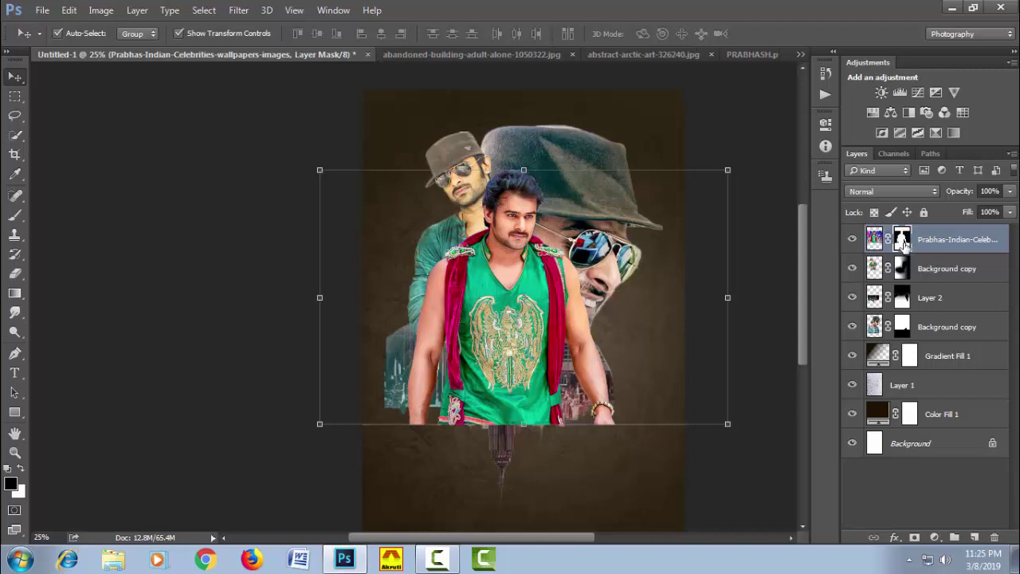
pyautogui.rightClick(903, 244)
pyautogui.click(898, 292)
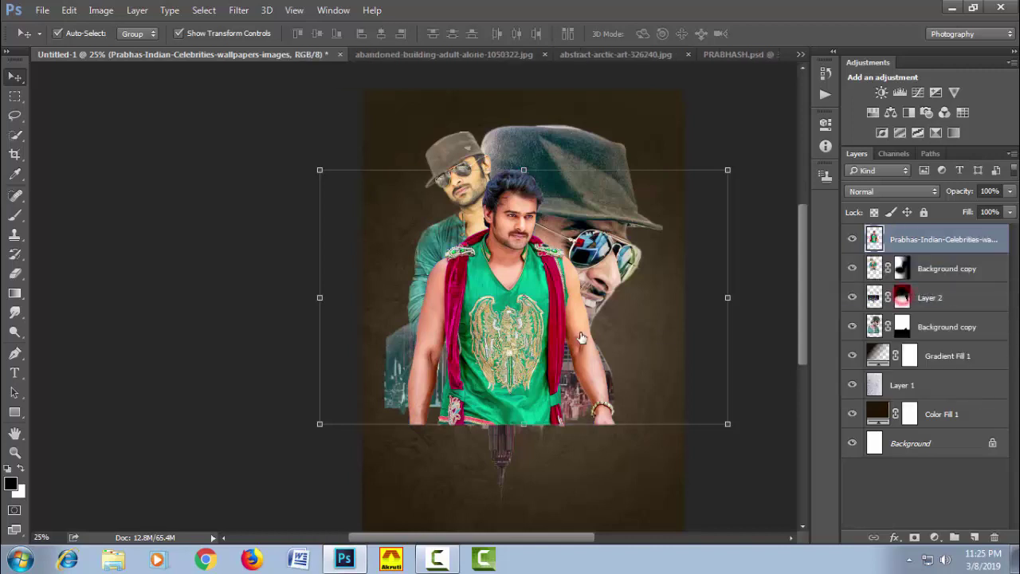
pyautogui.moveTo(511, 319); pyautogui.dragTo(518, 325)
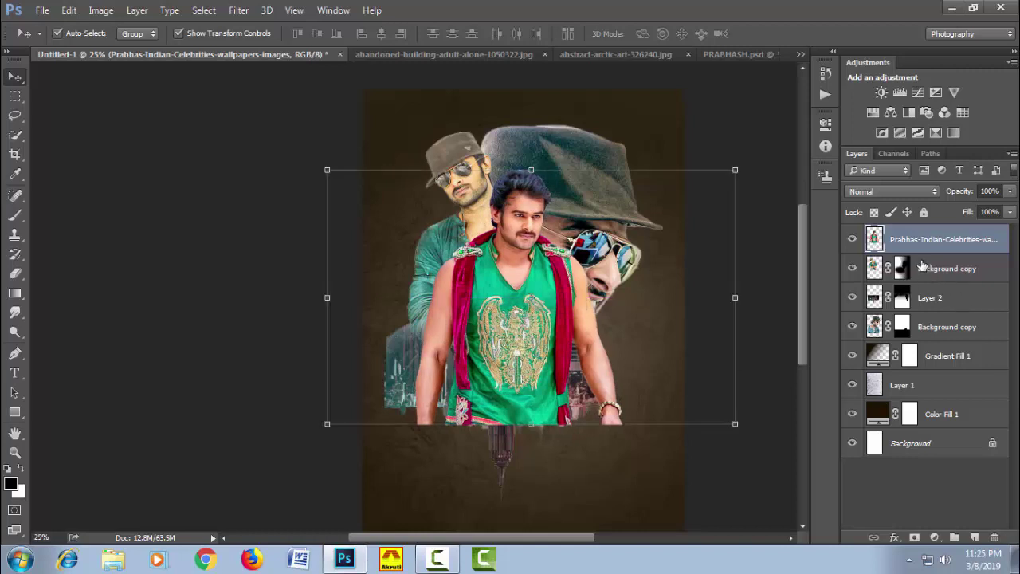
# - Move Layer 2 to the top of the stack and add a blank mask to the green-vest photo
pyautogui.moveTo(932, 310); pyautogui.dragTo(931, 238)
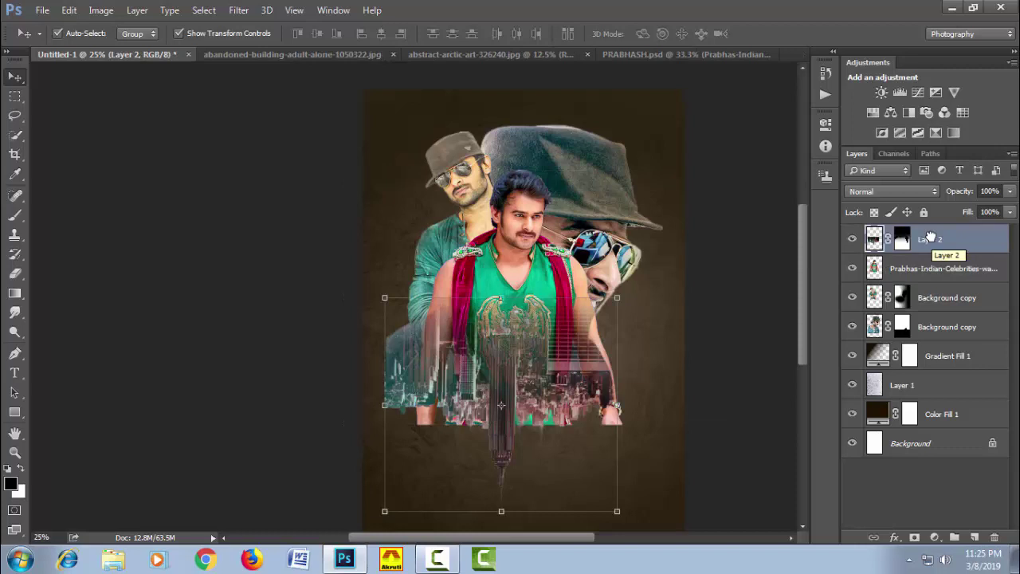
pyautogui.click(922, 270)
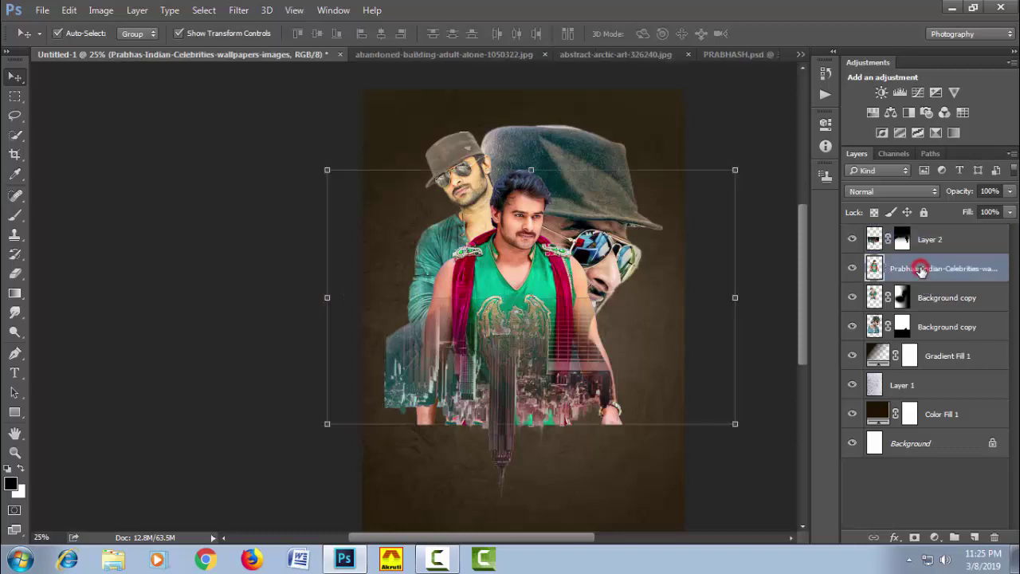
pyautogui.click(915, 538)
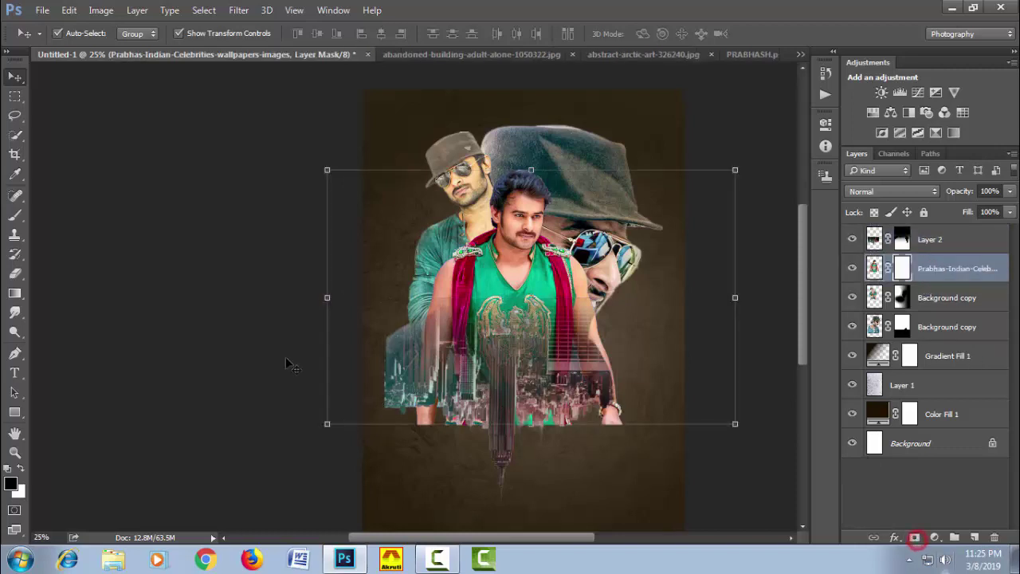
pyautogui.click(17, 296)
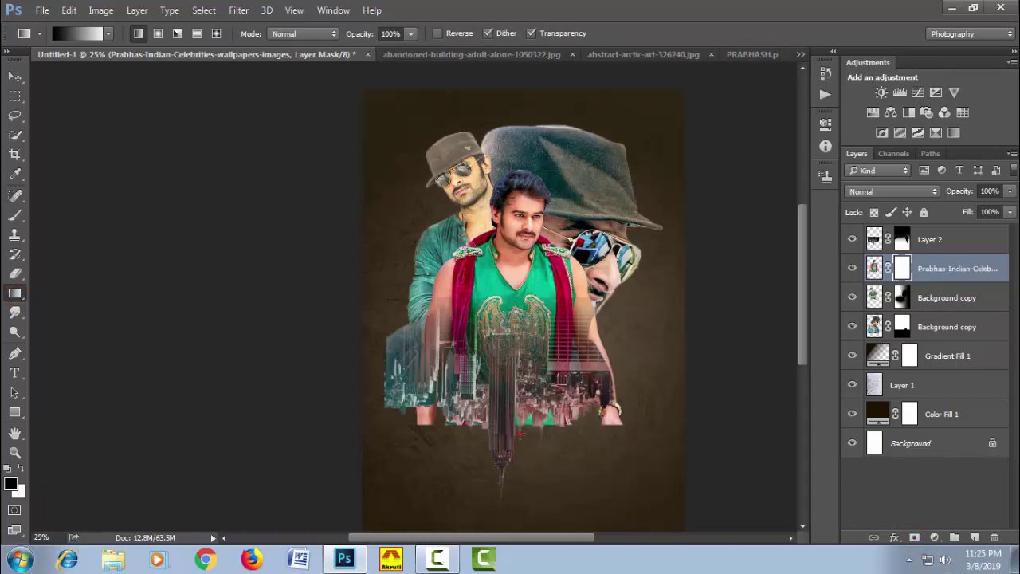
# - Draw an upward gradient on the green-vest photo's mask, fading his lower body into the skyline
pyautogui.moveTo(520, 174); pyautogui.dragTo(519, 433)
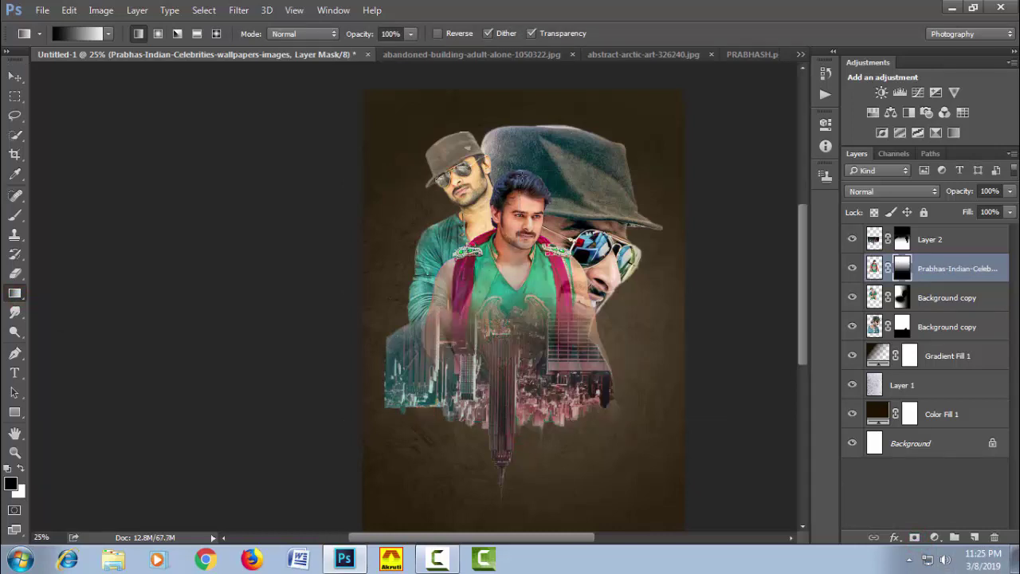
pyautogui.hotkey('ctrl', 'z')
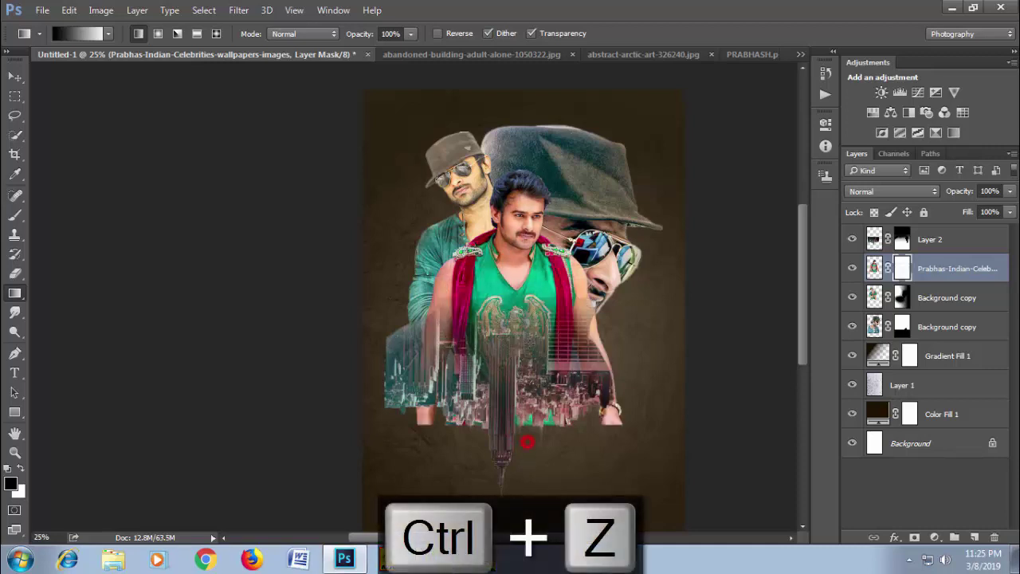
pyautogui.click(531, 443)
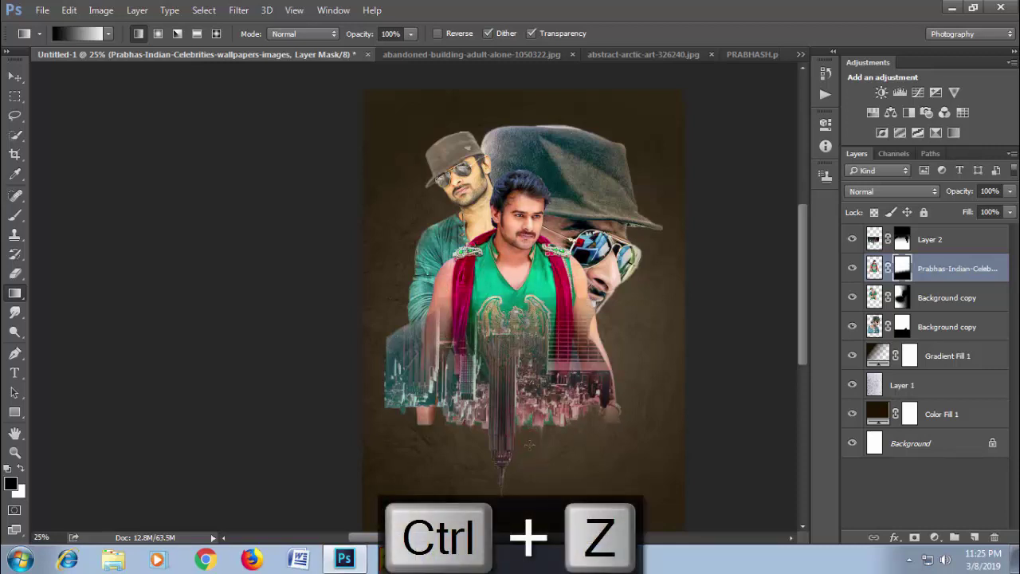
pyautogui.moveTo(486, 389); pyautogui.dragTo(484, 287)
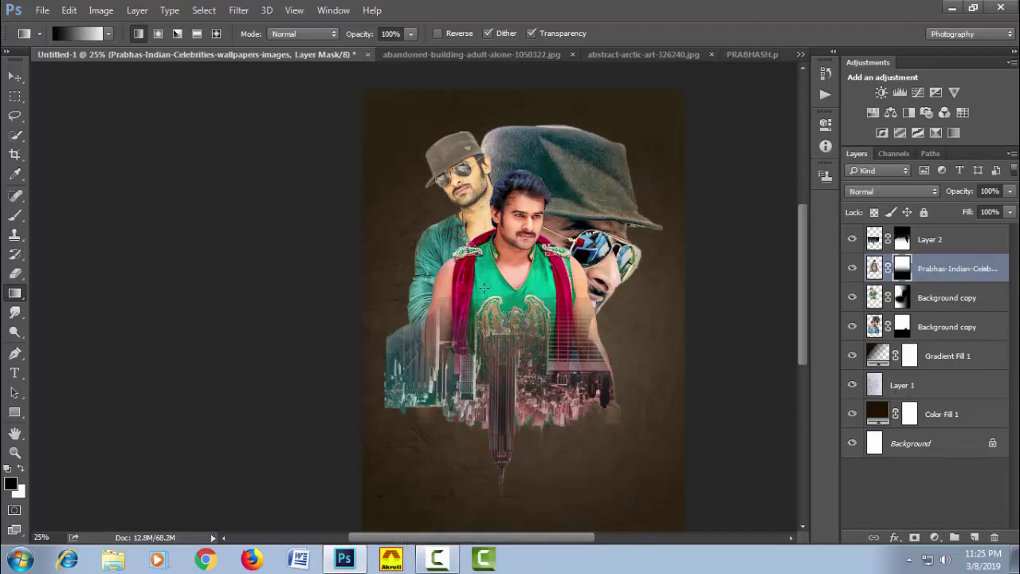
pyautogui.click(22, 216)
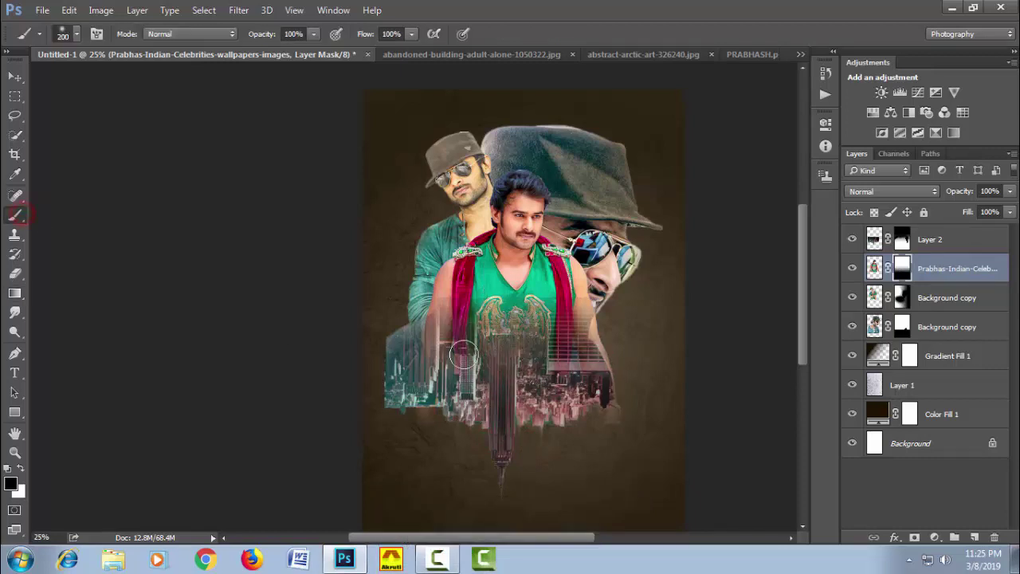
# - Reveal more city buildings with a larger brush and nudge the front Prabhas photo down-left
pyautogui.press(']')
pyautogui.press(']')
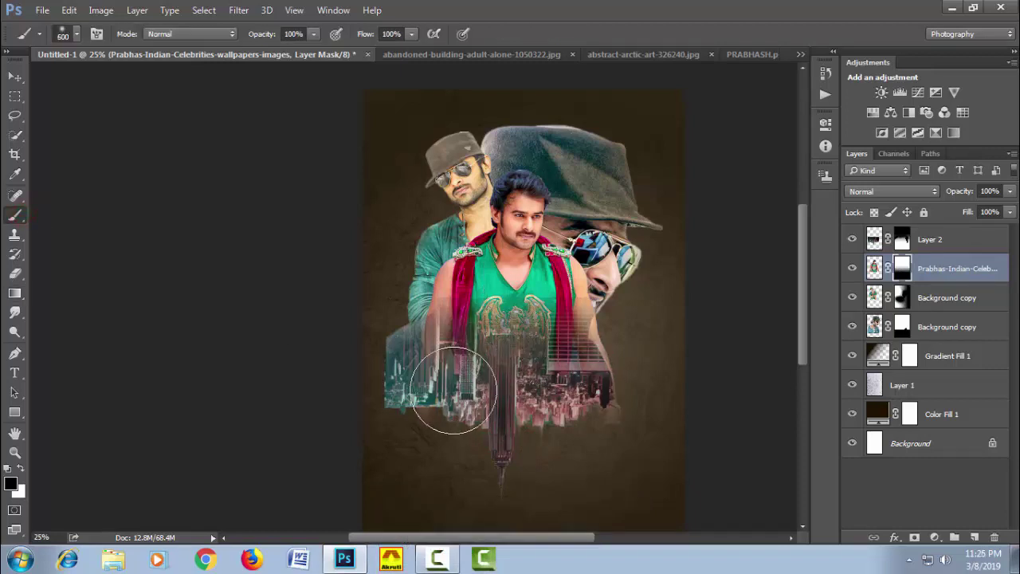
pyautogui.press(']')
pyautogui.press(']')
pyautogui.press(']')
pyautogui.moveTo(441, 400)
pyautogui.mouseDown()
pyautogui.moveTo(421, 376)
pyautogui.moveTo(557, 391)
pyautogui.moveTo(645, 337)
pyautogui.moveTo(626, 383)
pyautogui.mouseUp()
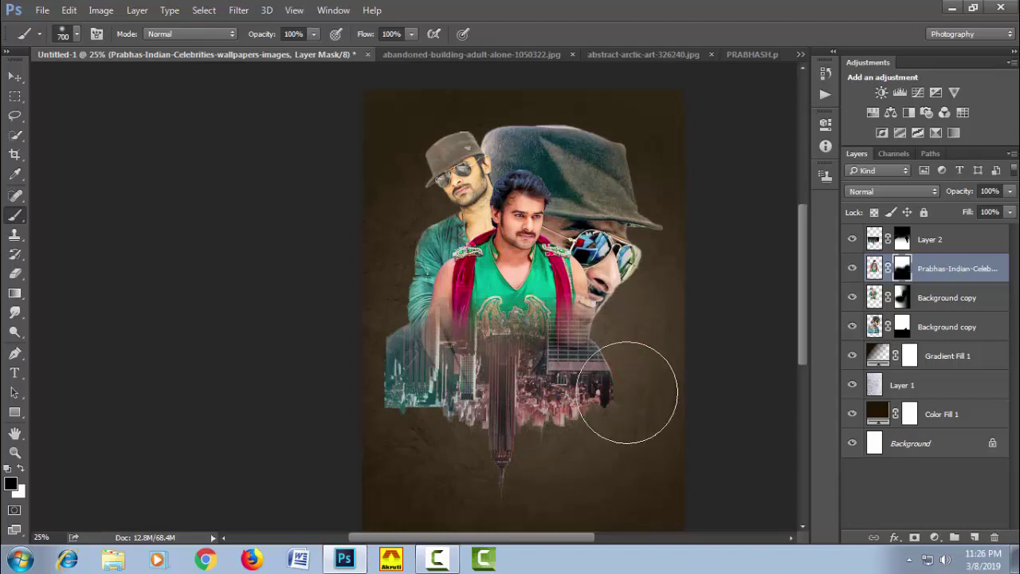
pyautogui.scroll(1, 592, 284)
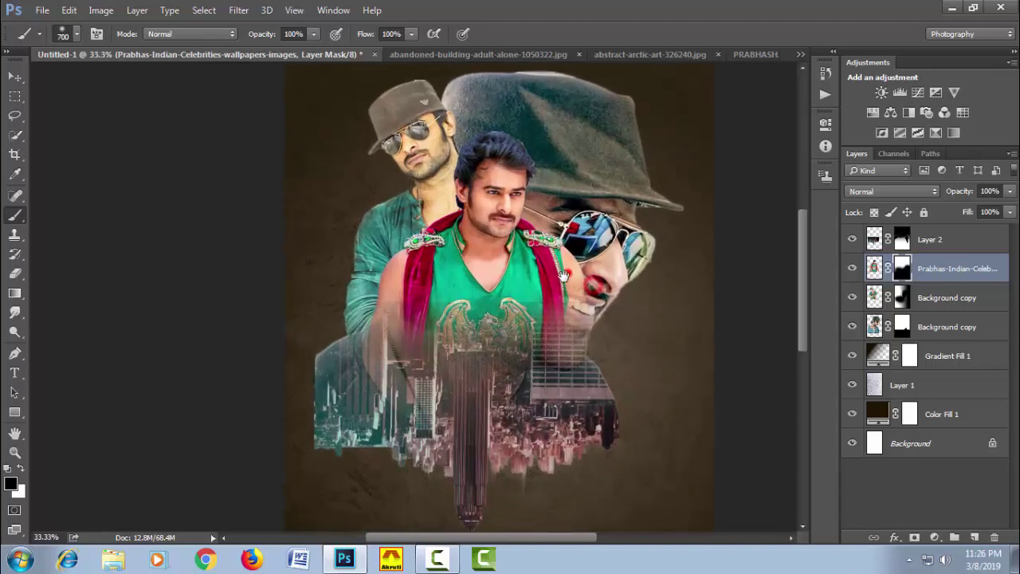
pyautogui.scroll(1, 592, 285)
pyautogui.scroll(1, 558, 287)
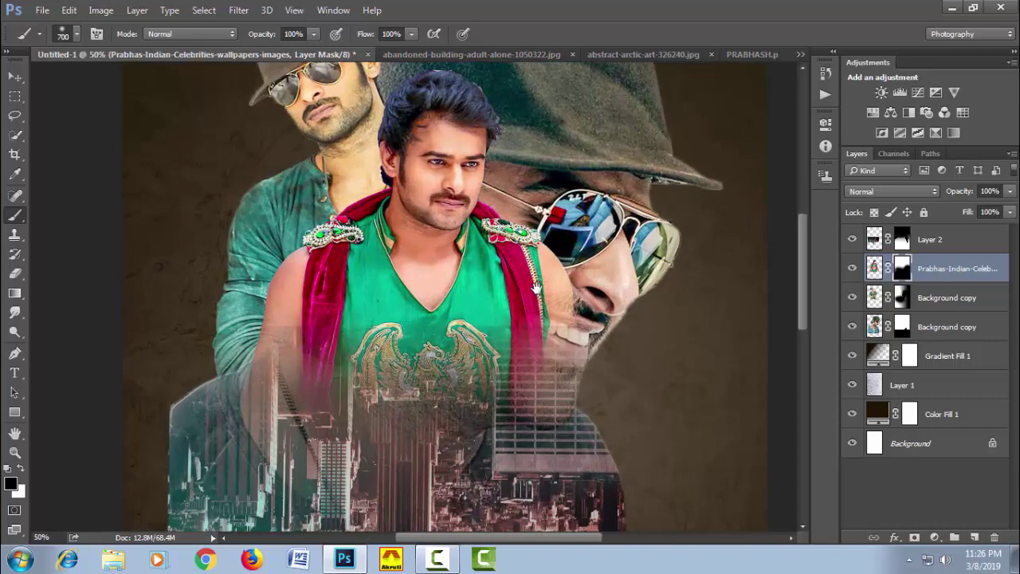
pyautogui.press('v')
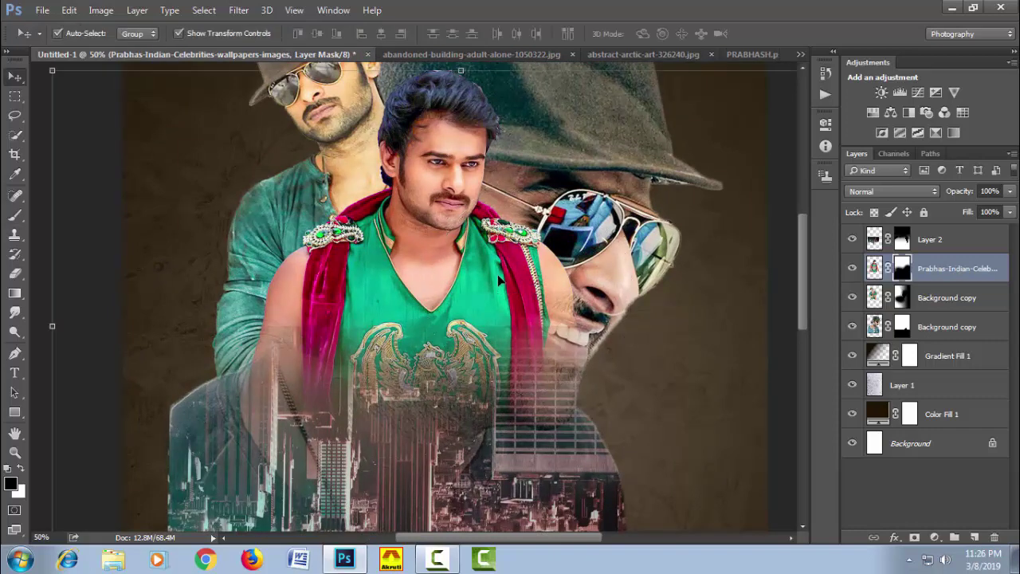
pyautogui.moveTo(500, 279); pyautogui.dragTo(495, 292)
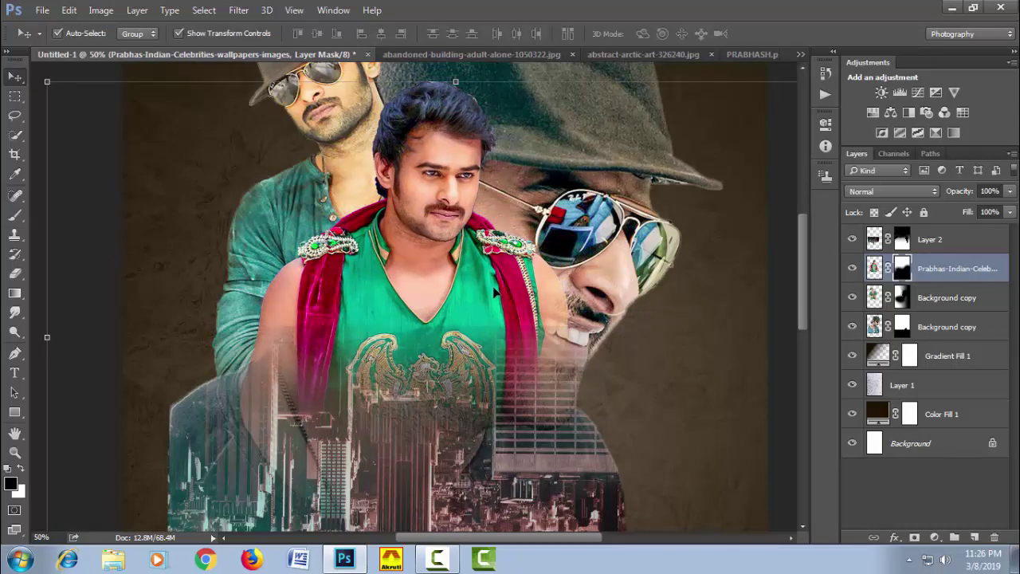
# - At 50% opacity, blend beside the sunglasses face, the chin, and the shirt-face edge
pyautogui.press('b')
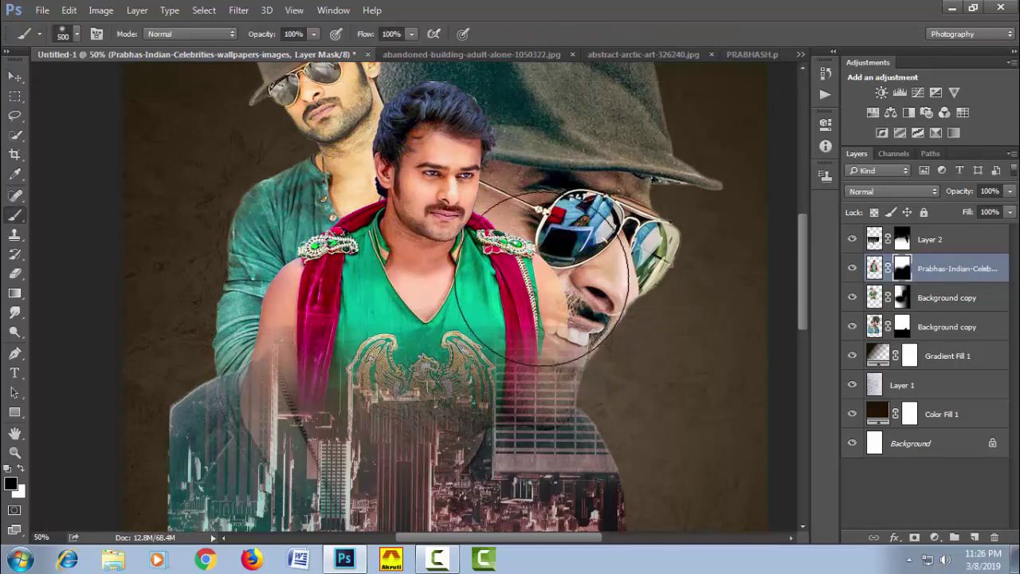
pyautogui.press('5')
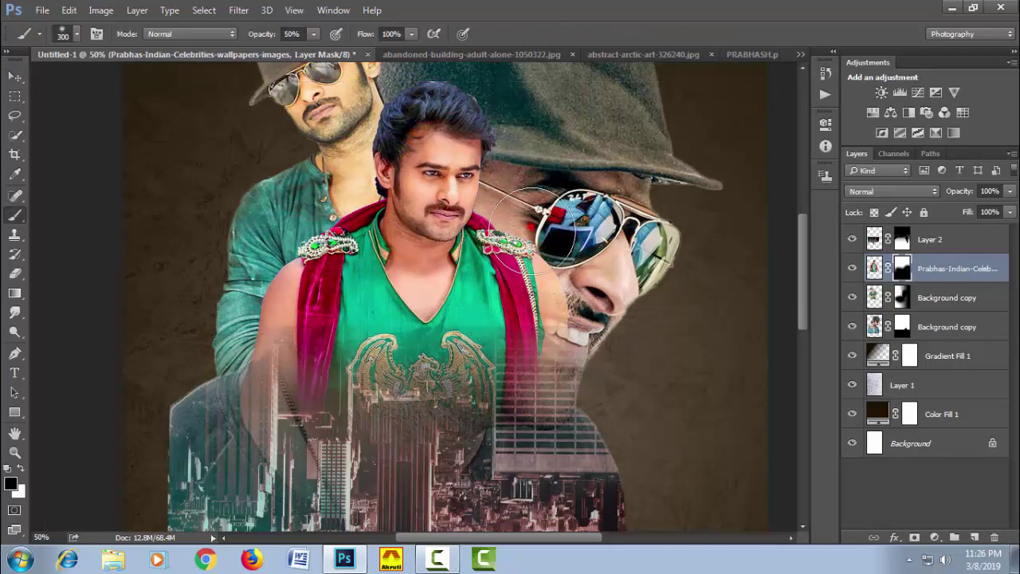
pyautogui.moveTo(537, 251)
pyautogui.mouseDown()
pyautogui.moveTo(550, 265)
pyautogui.moveTo(550, 307)
pyautogui.moveTo(544, 232)
pyautogui.moveTo(561, 317)
pyautogui.moveTo(566, 309)
pyautogui.mouseUp()
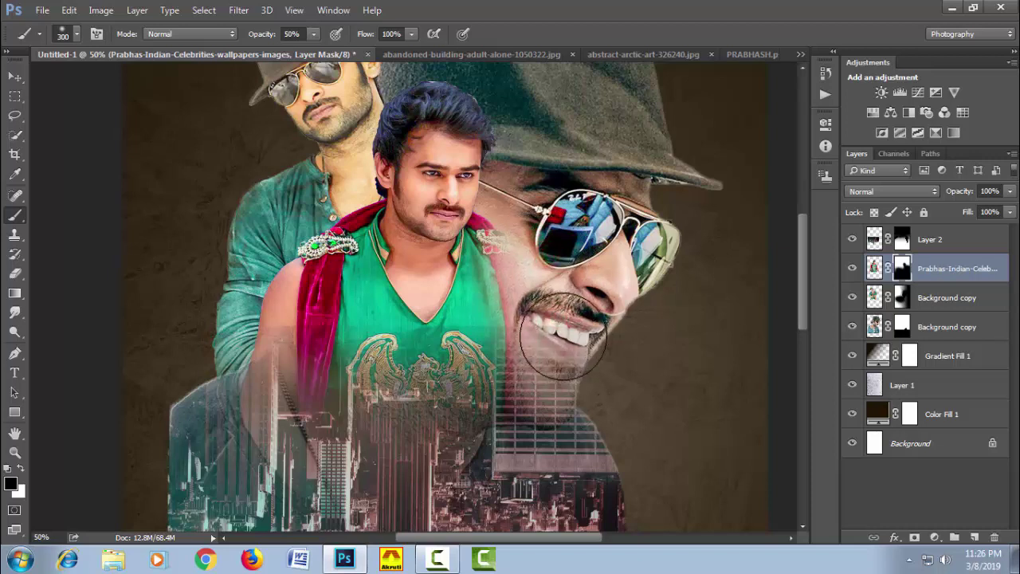
pyautogui.press('[')
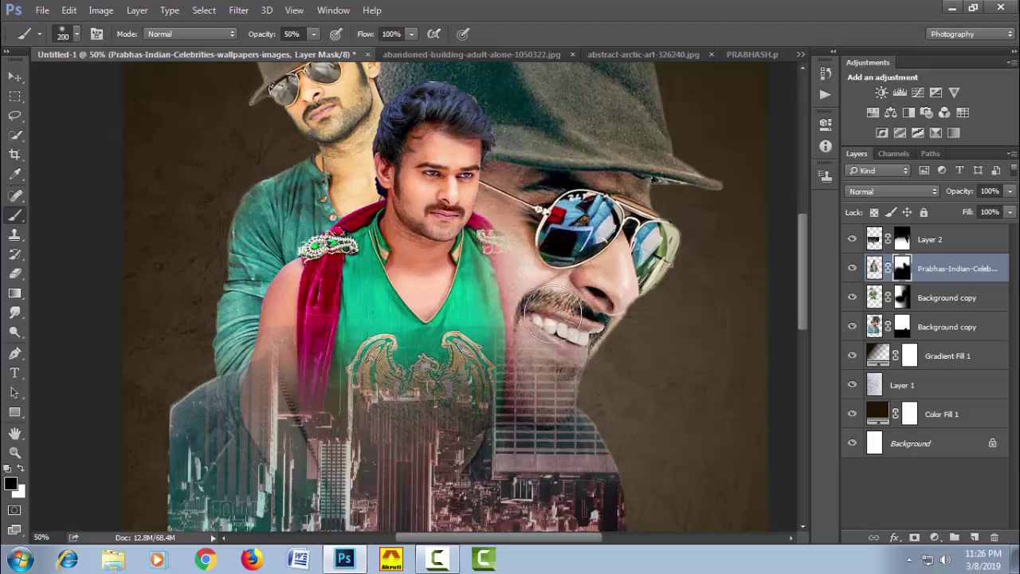
pyautogui.moveTo(519, 269); pyautogui.dragTo(530, 392)
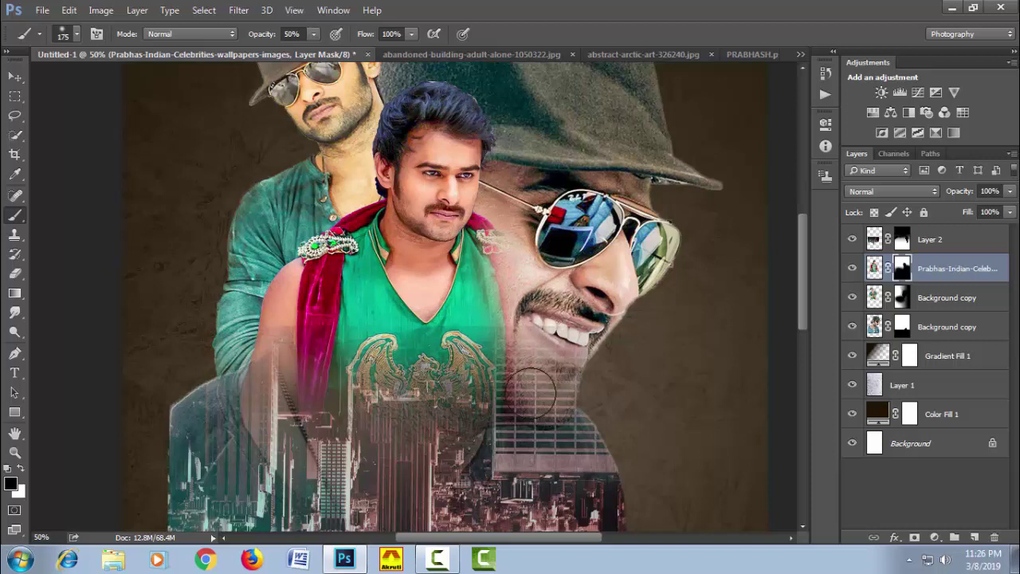
pyautogui.click(902, 239)
pyautogui.moveTo(478, 342)
pyautogui.mouseDown()
pyautogui.moveTo(502, 330)
pyautogui.moveTo(275, 323)
pyautogui.moveTo(263, 311)
pyautogui.moveTo(200, 322)
pyautogui.moveTo(200, 311)
pyautogui.moveTo(502, 307)
pyautogui.mouseUp()
# - Soften the Prabhas mask around the neck, cheek and glasses arm, then zoom out
pyautogui.press(']')
pyautogui.press(']')
pyautogui.press(']')
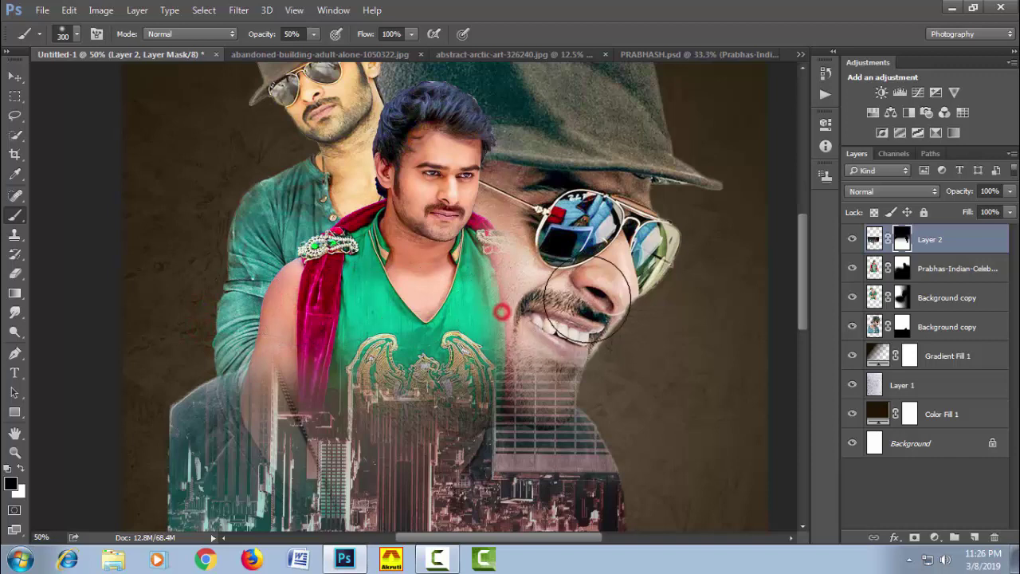
pyautogui.click(903, 269)
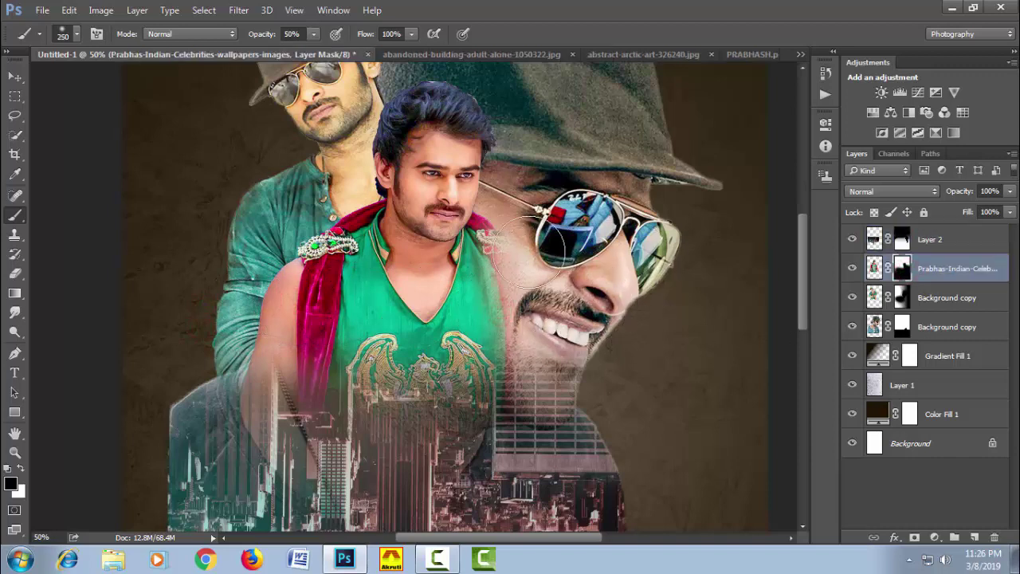
pyautogui.press('[')
pyautogui.press('[')
pyautogui.press('[')
pyautogui.press('[')
pyautogui.press('[')
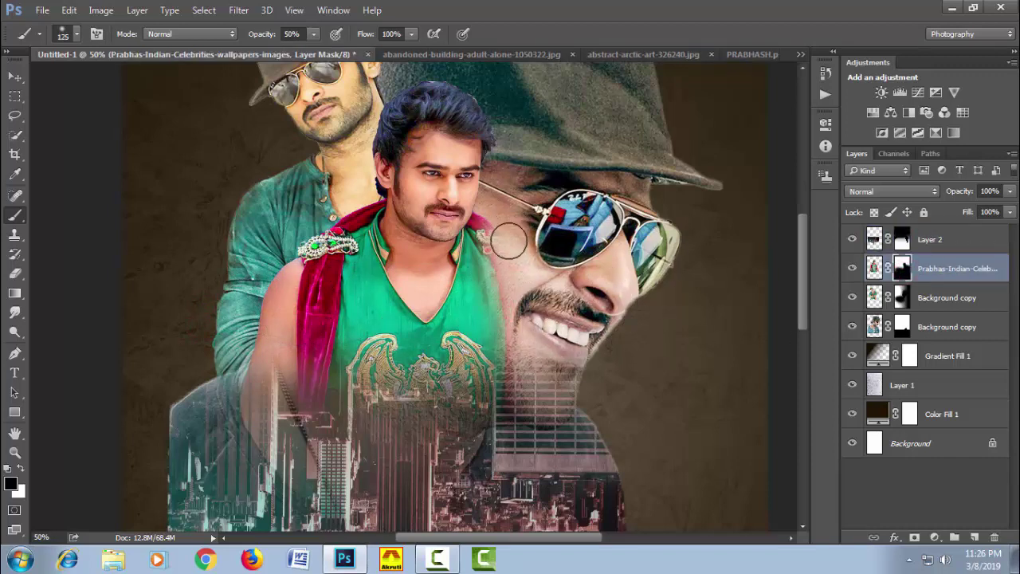
pyautogui.moveTo(494, 221)
pyautogui.mouseDown()
pyautogui.moveTo(490, 231)
pyautogui.moveTo(497, 221)
pyautogui.mouseUp()
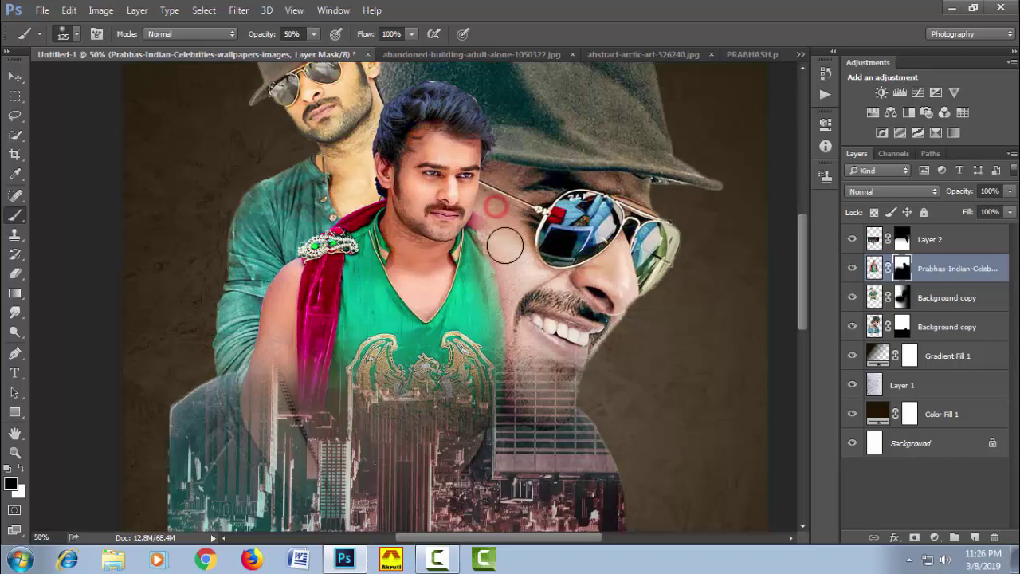
pyautogui.click(497, 228)
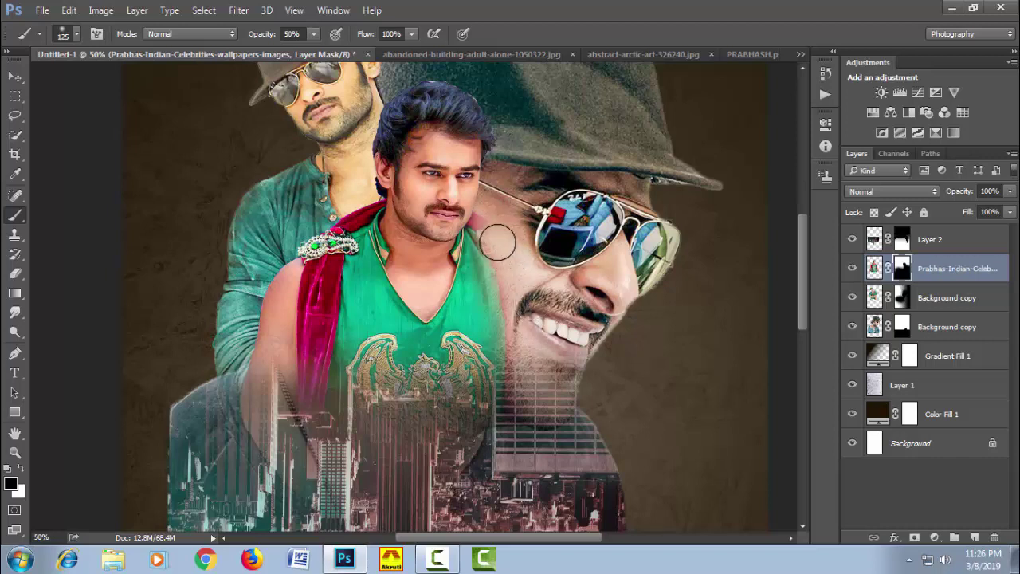
pyautogui.click(485, 218)
pyautogui.click(496, 222)
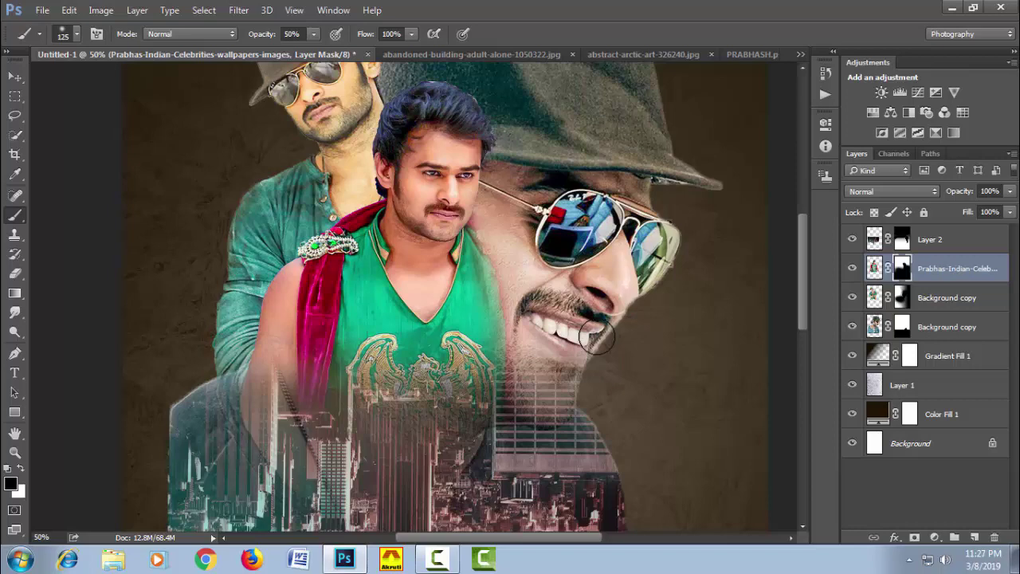
pyautogui.keyDown('alt'); pyautogui.click(619, 360); pyautogui.keyUp('alt')
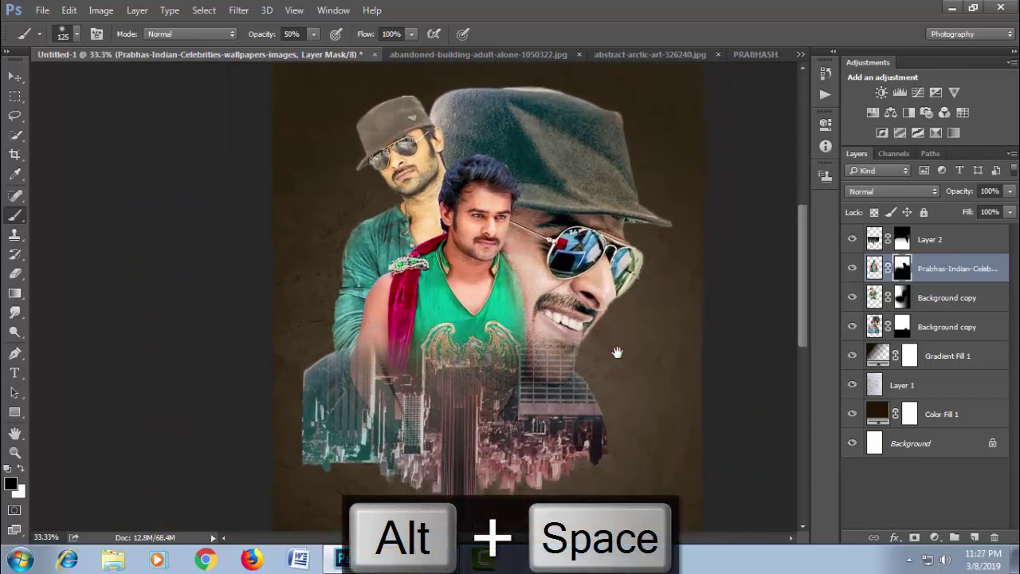
pyautogui.keyDown('alt'); pyautogui.click(617, 352); pyautogui.keyUp('alt')
pyautogui.moveTo(627, 357); pyautogui.dragTo(600, 345)
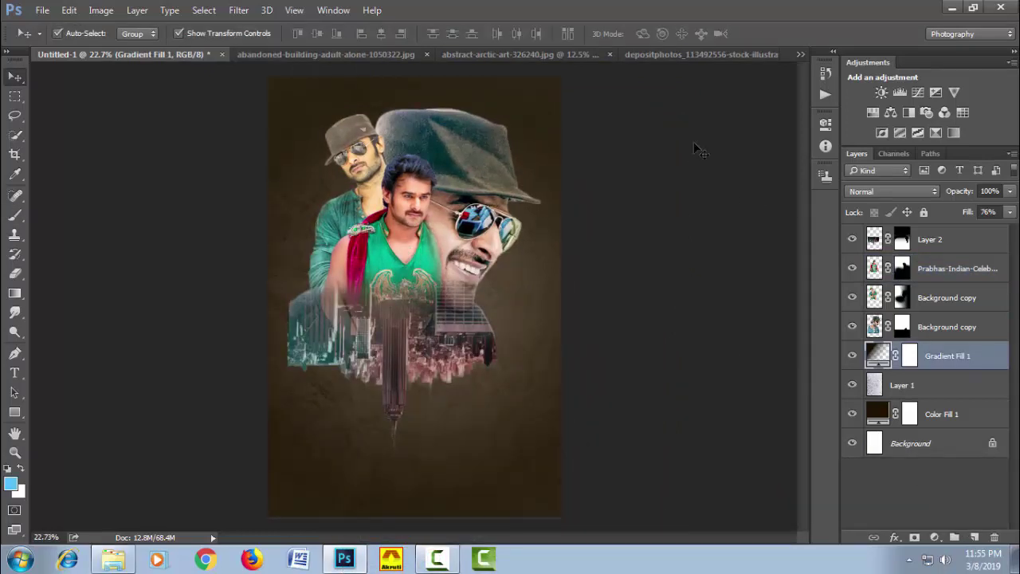
# - Apply Smart Sharpen (200%, 1.0 px radius, 10% noise reduction) twice to the abstract texture
pyautogui.click(688, 56)
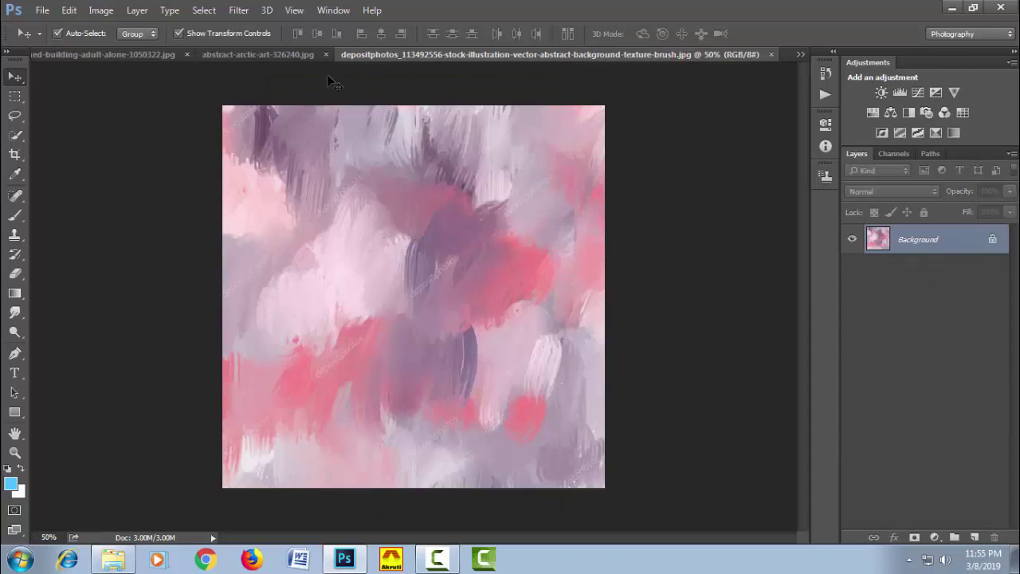
pyautogui.click(239, 11)
pyautogui.moveTo(252, 246)
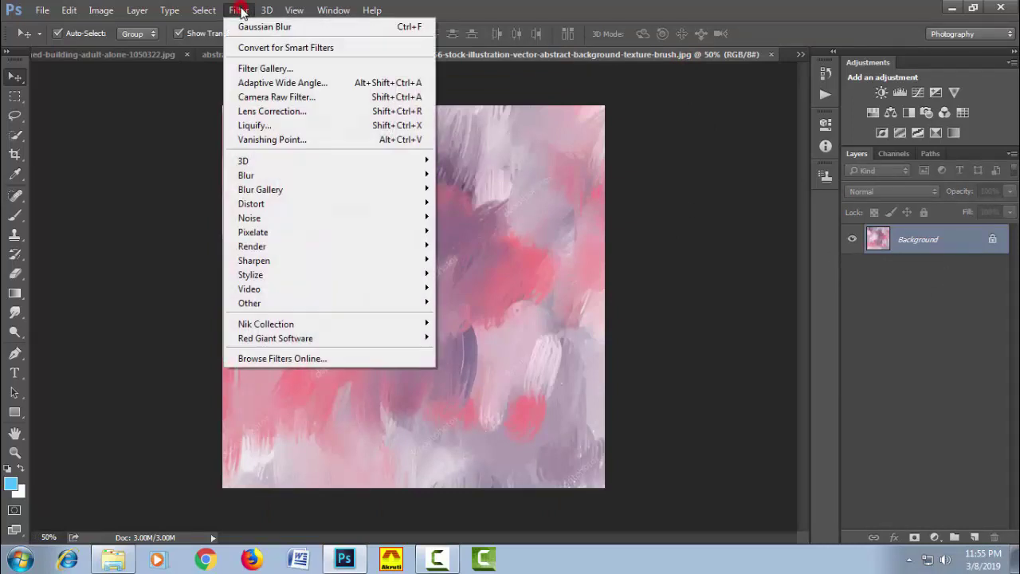
pyautogui.click(320, 245)
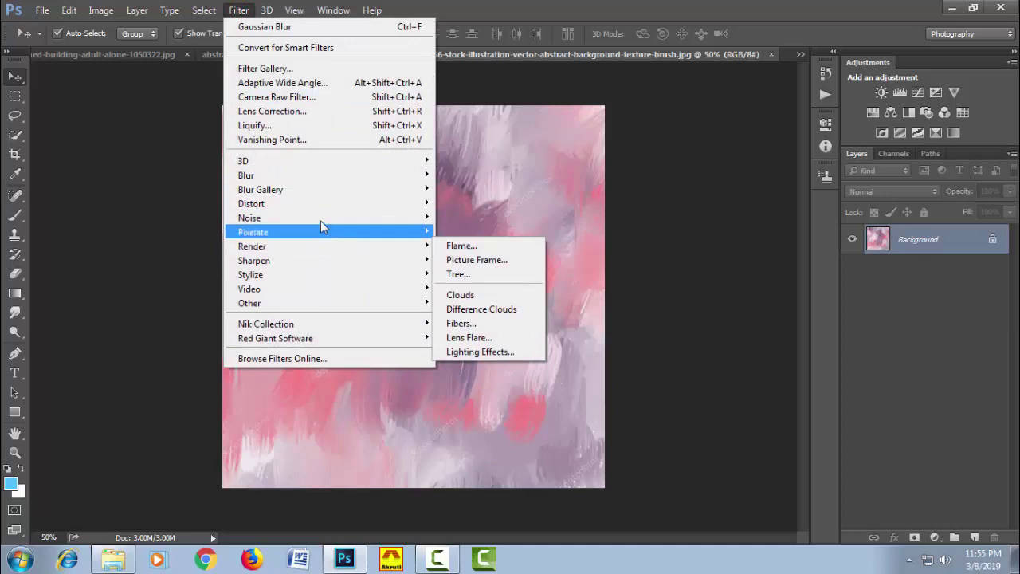
pyautogui.click(326, 260)
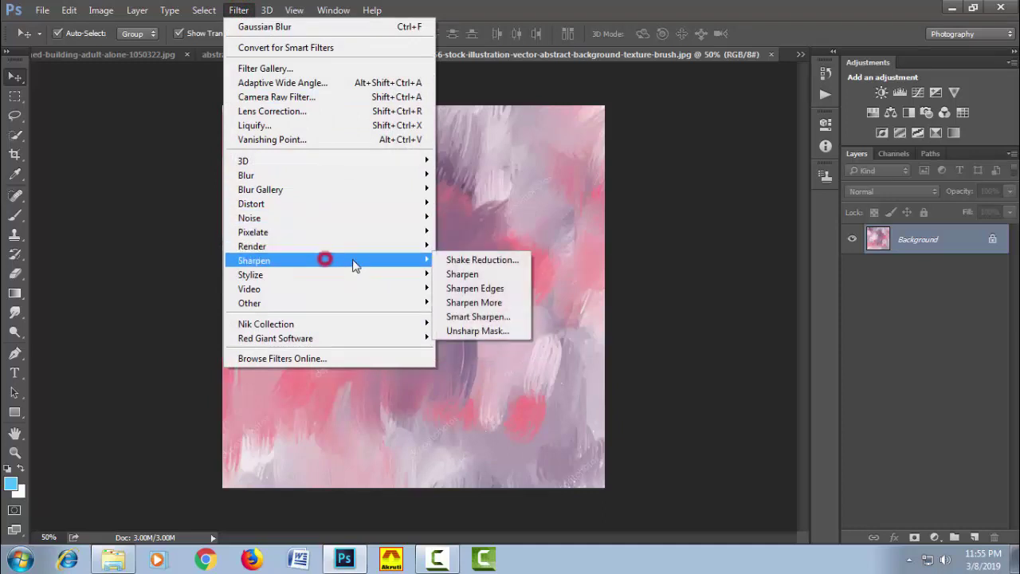
pyautogui.click(451, 317)
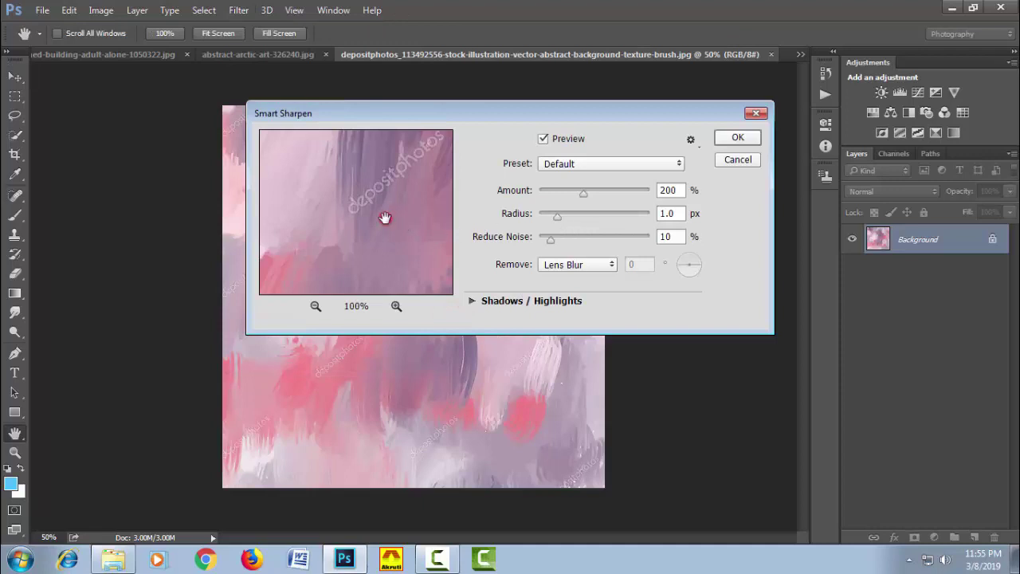
pyautogui.click(752, 140)
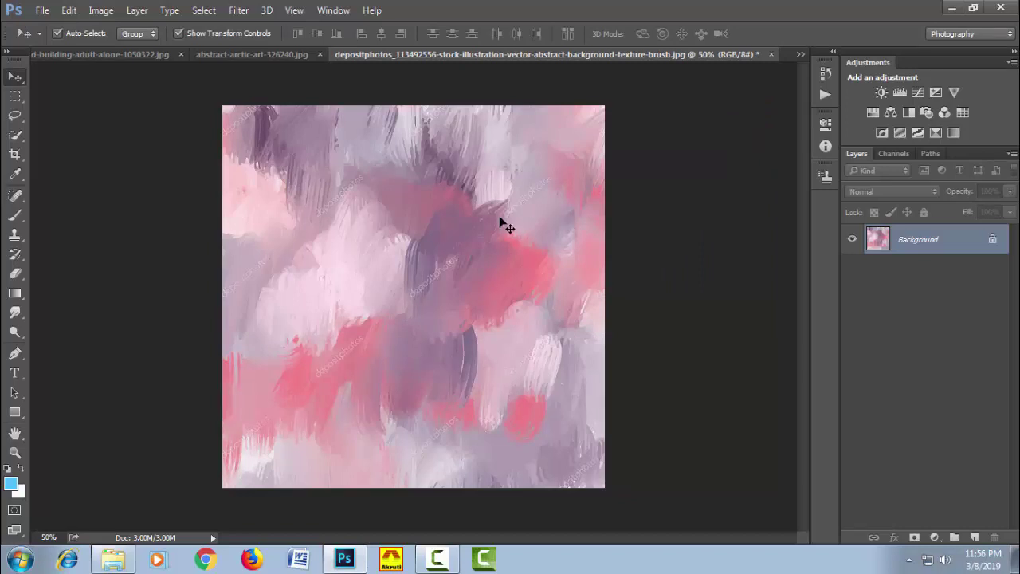
pyautogui.moveTo(482, 196); pyautogui.dragTo(503, 213)
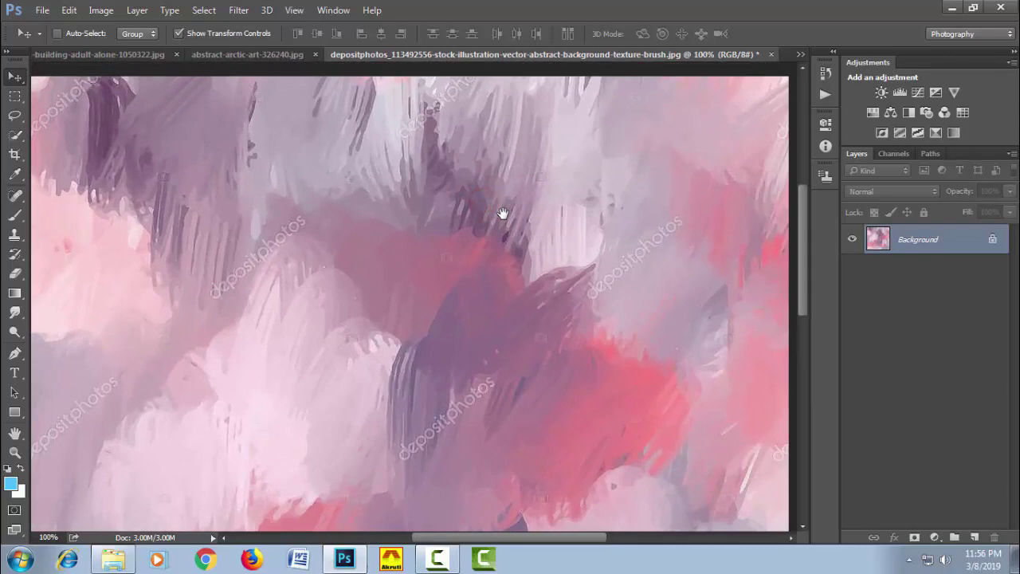
pyautogui.hotkey('ctrl', 'f')
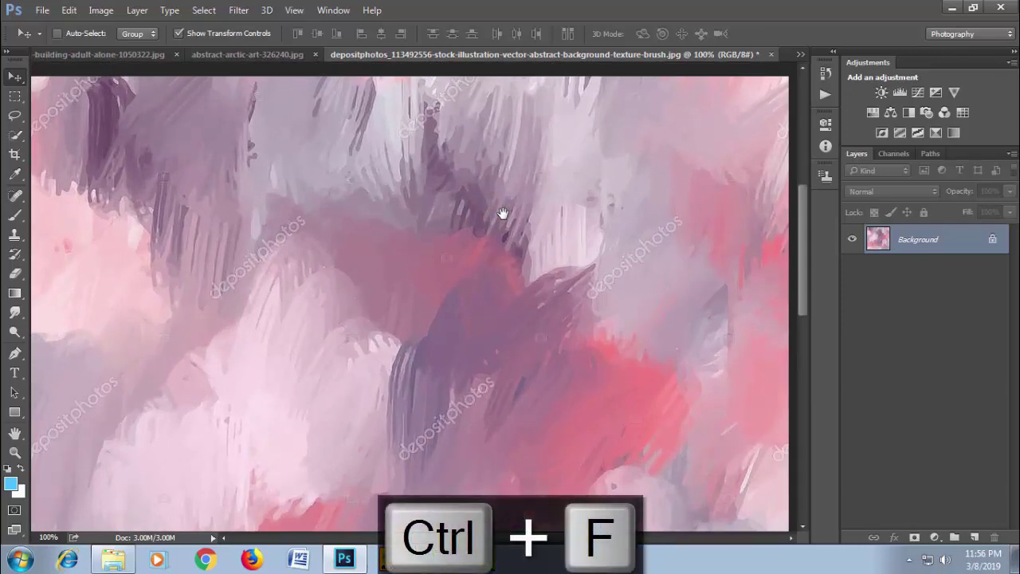
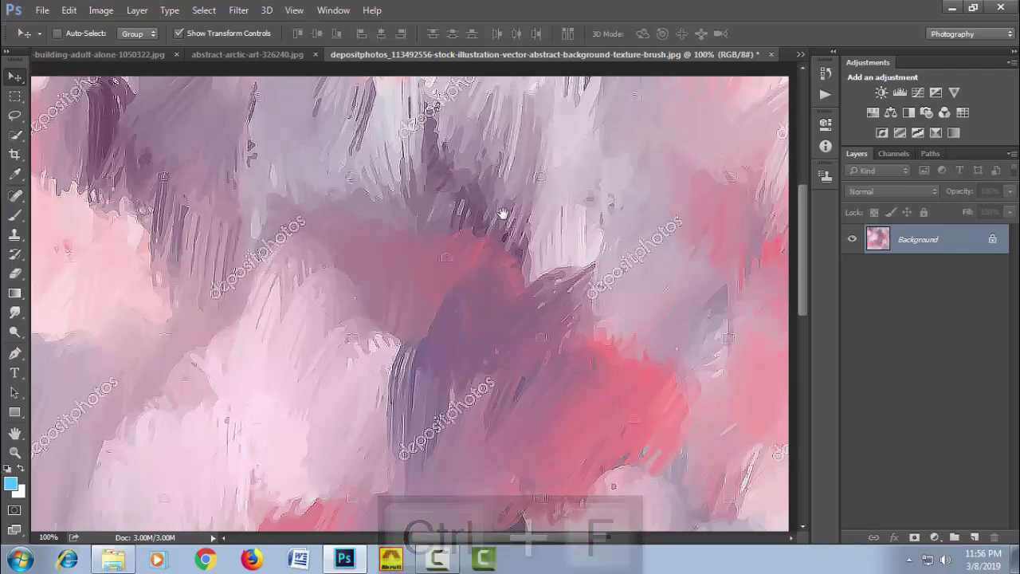
# - Undo the last filter, cut the brush-stroke texture and paste it into the Untitled-1 poster
pyautogui.hotkey('ctrl', 'z')
pyautogui.scroll(-1, 514, 226)
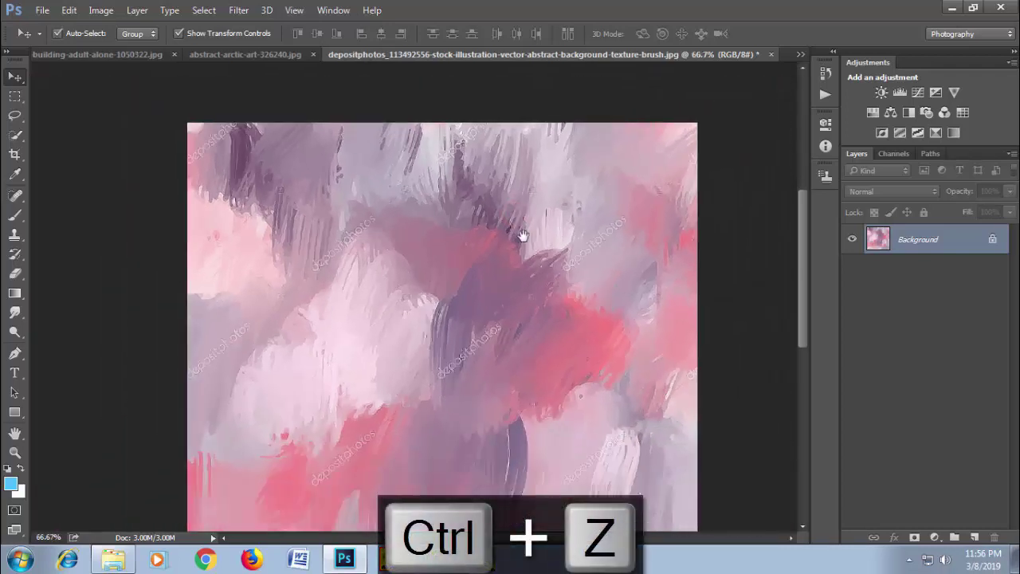
pyautogui.hotkey('ctrl', 'x')
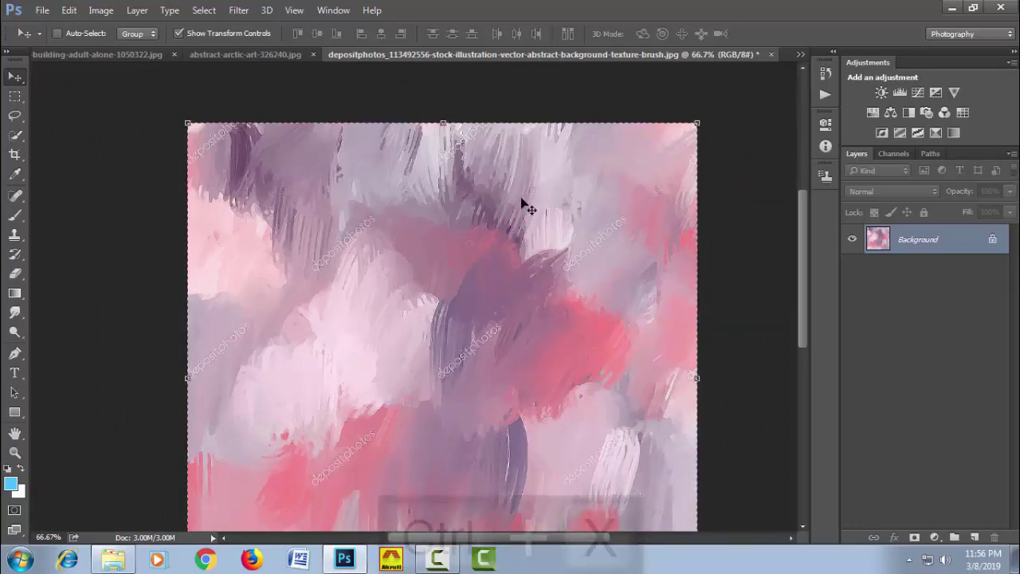
pyautogui.click(799, 55)
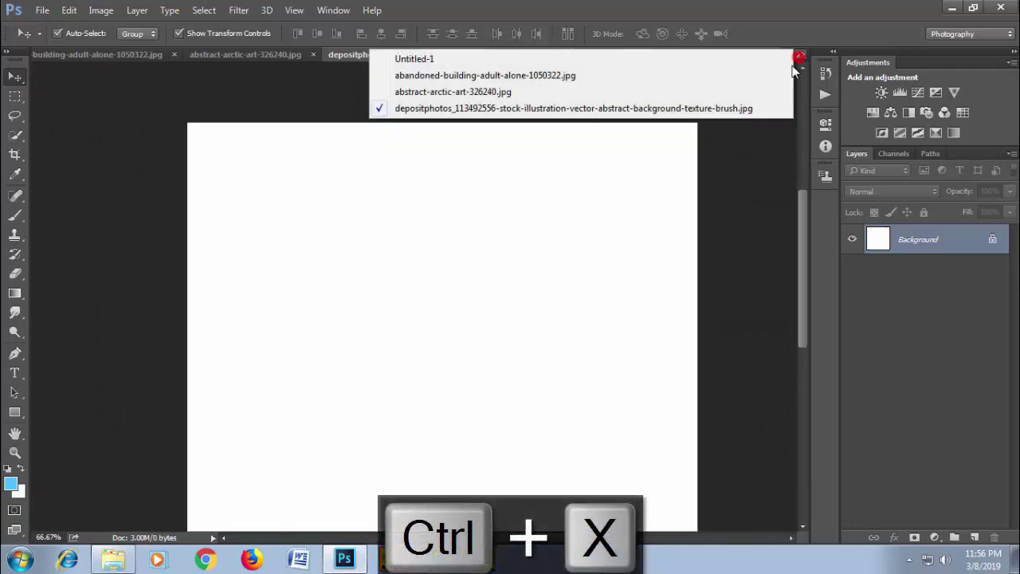
pyautogui.click(754, 54)
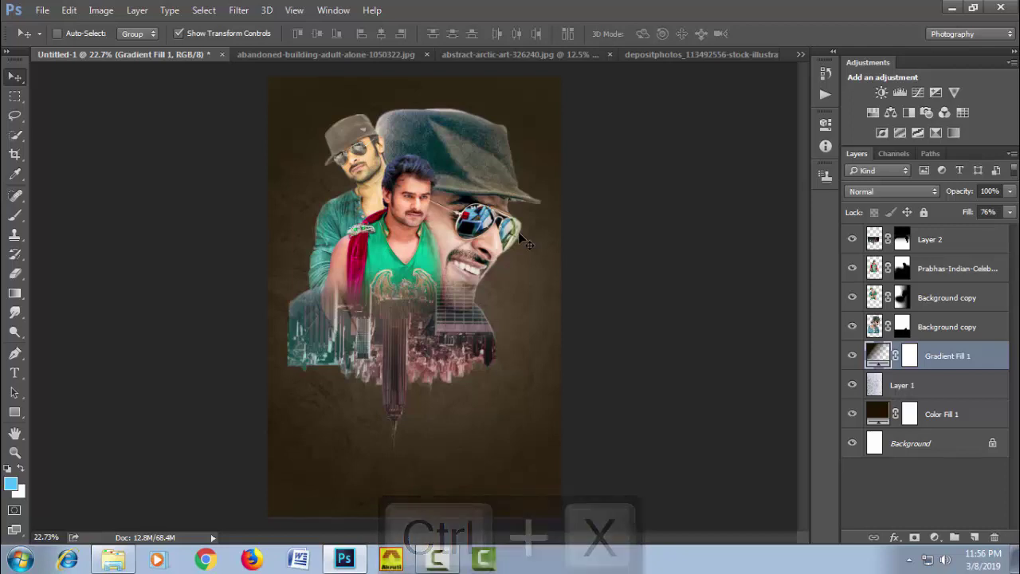
pyautogui.hotkey('ctrl', 'v')
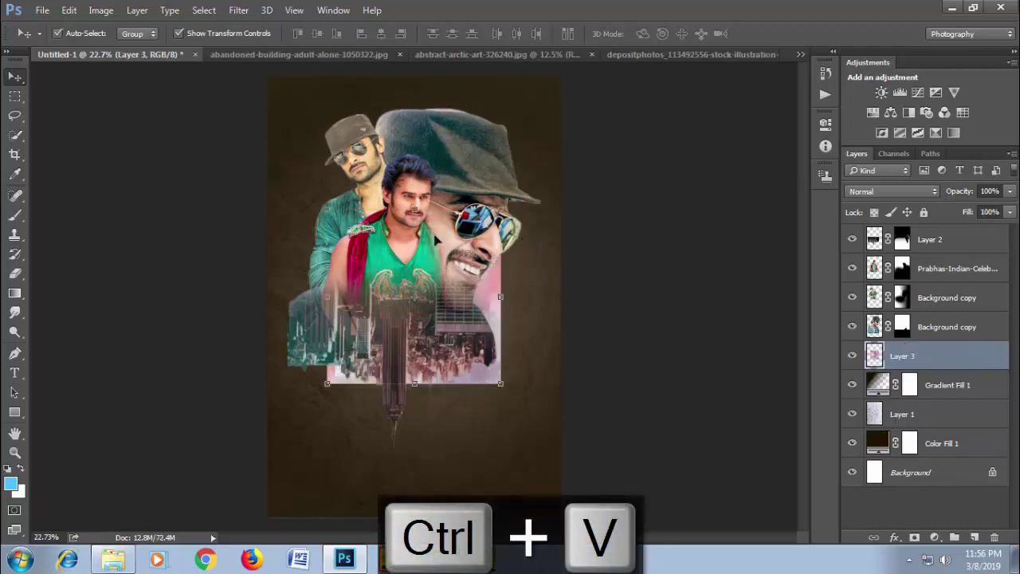
# - Enlarge and widen the pasted texture layer to fill the poster above the dark bottom band
pyautogui.moveTo(327, 297); pyautogui.dragTo(279, 142)
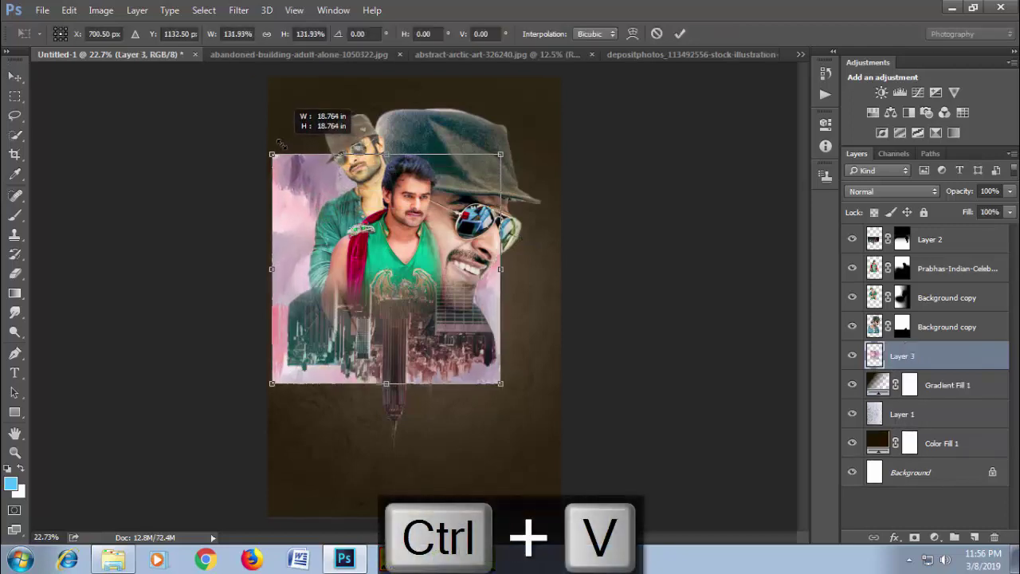
pyautogui.moveTo(501, 151); pyautogui.dragTo(557, 76)
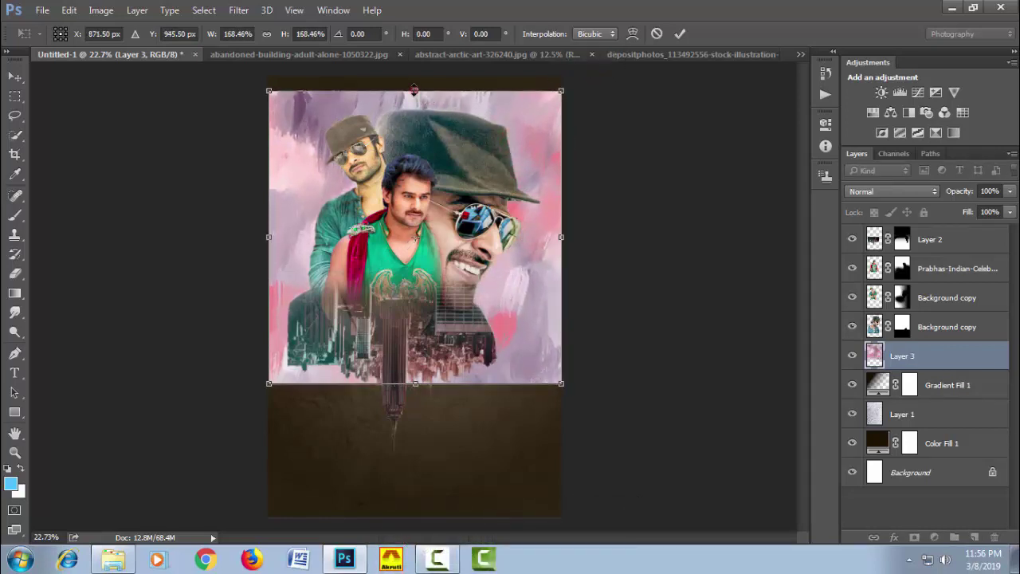
pyautogui.moveTo(415, 90); pyautogui.dragTo(415, 76)
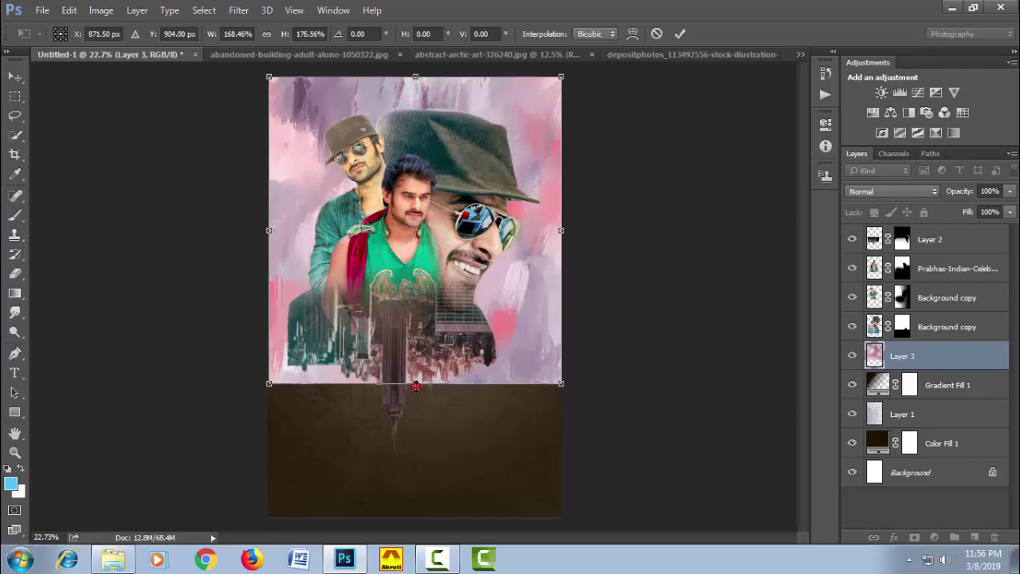
pyautogui.moveTo(415, 387); pyautogui.dragTo(415, 461)
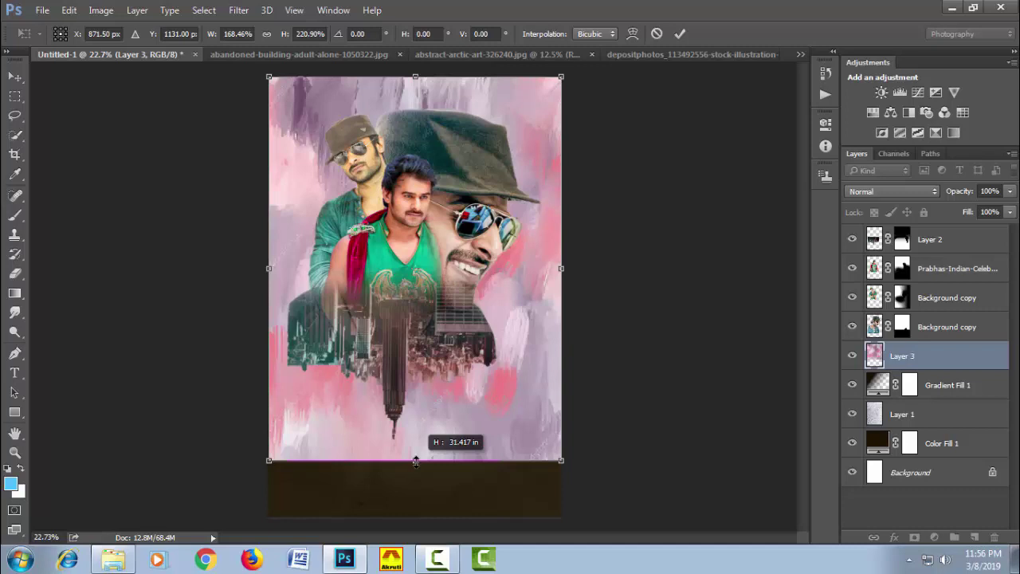
pyautogui.doubleClick(467, 431)
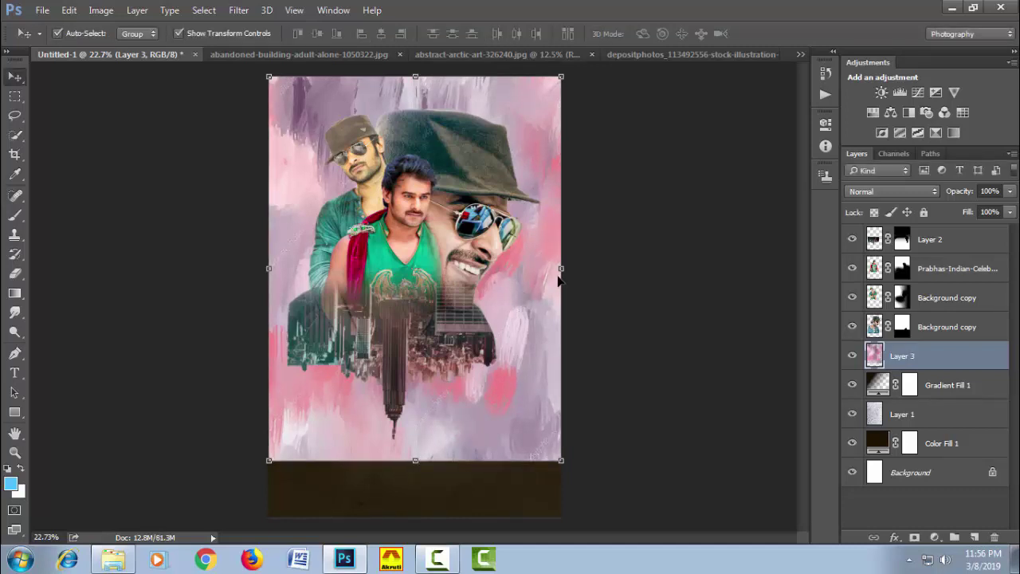
pyautogui.moveTo(561, 270); pyautogui.dragTo(588, 269)
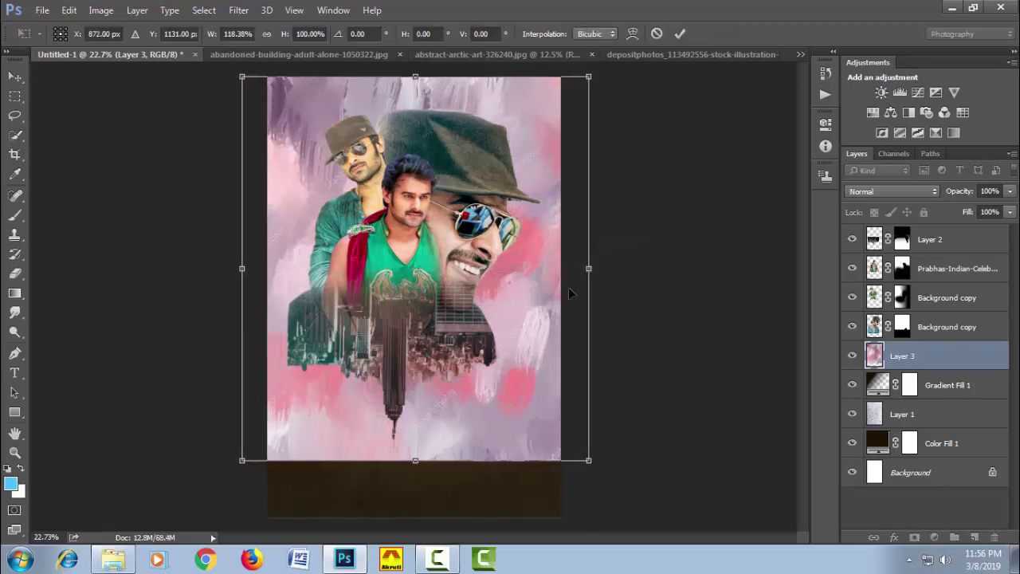
pyautogui.doubleClick(546, 297)
# - Crop the dark band off the poster's bottom, adjusting the sides
pyautogui.press('c')
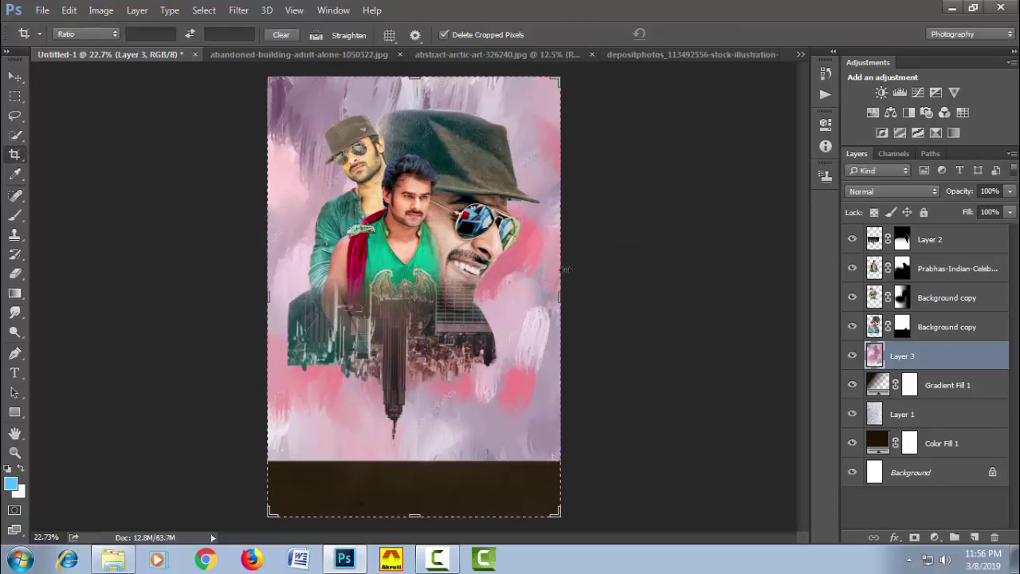
pyautogui.click(562, 271)
pyautogui.moveTo(561, 296); pyautogui.dragTo(581, 299)
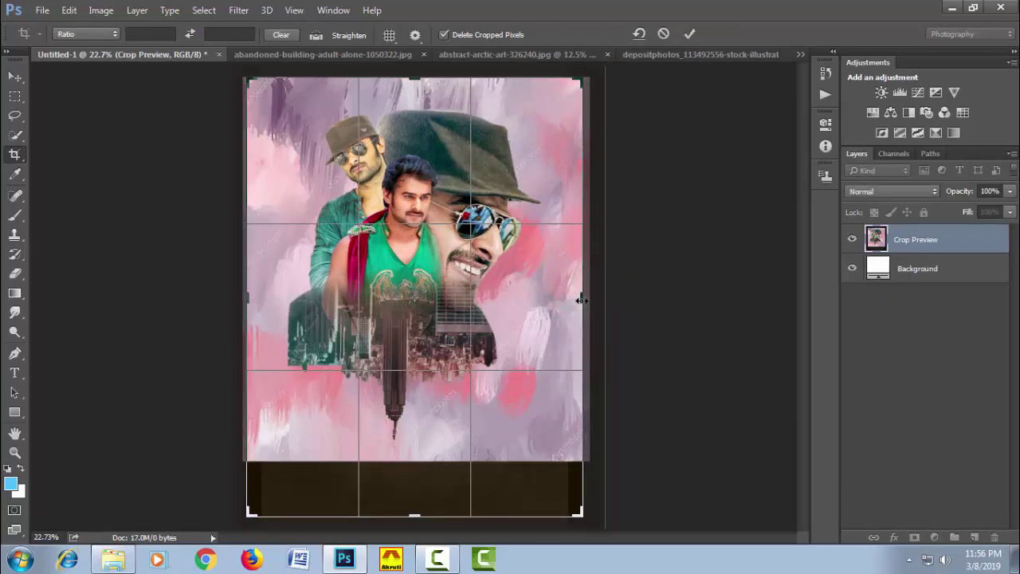
pyautogui.moveTo(417, 515); pyautogui.dragTo(417, 487)
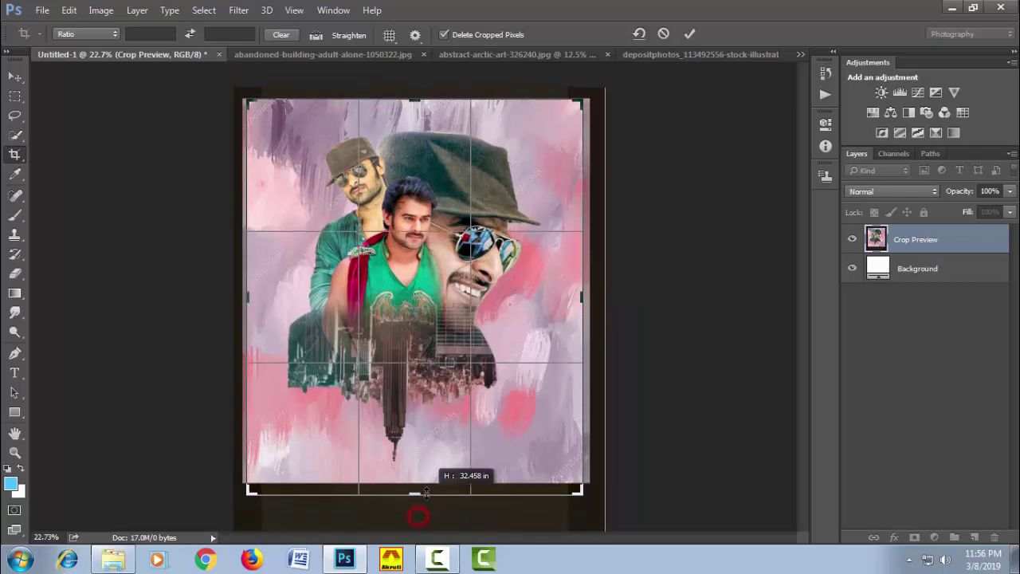
pyautogui.click(689, 34)
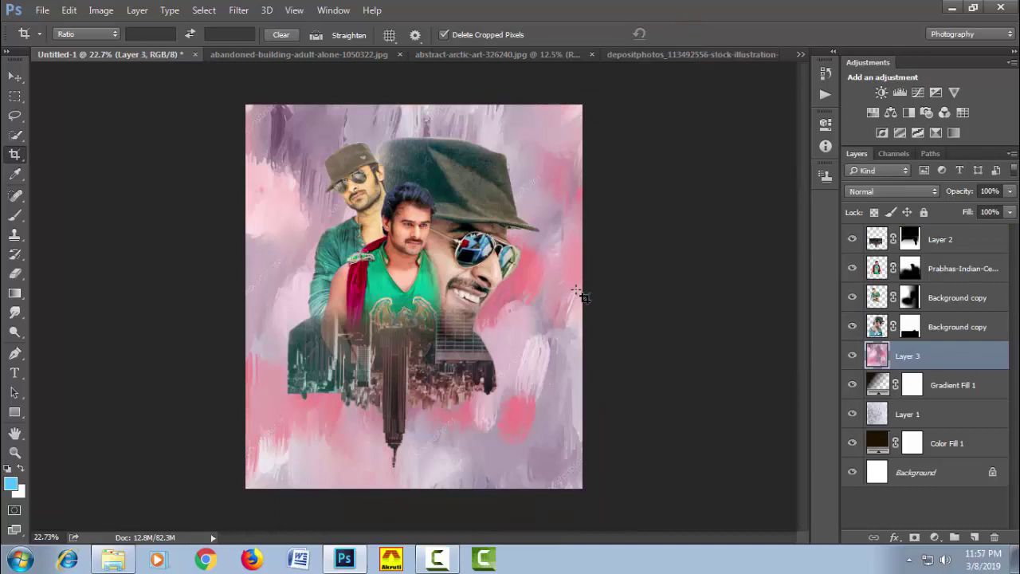
# - Re-crop the poster to trim its right side slightly
pyautogui.press('v')
pyautogui.press('c')
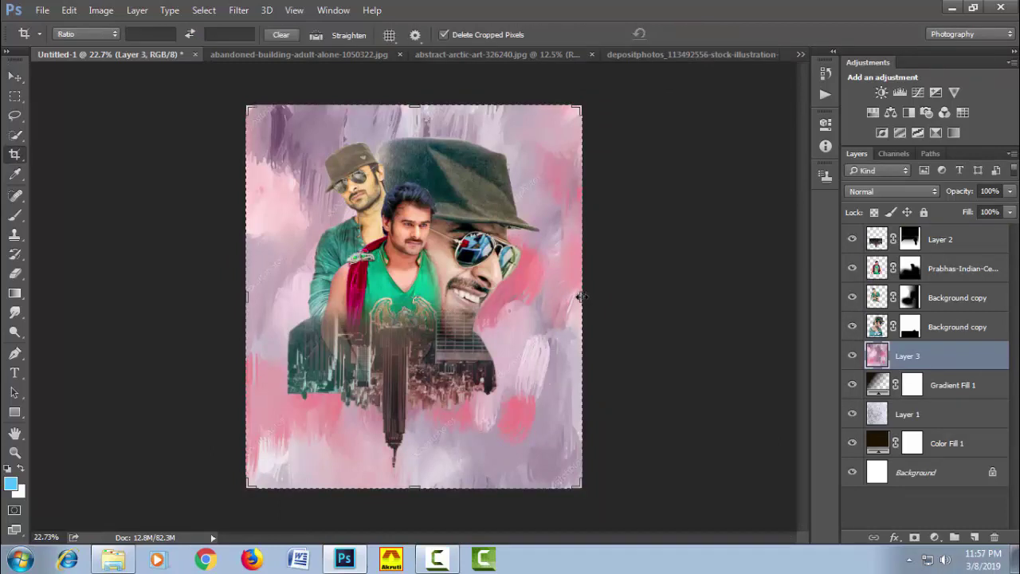
pyautogui.moveTo(583, 296); pyautogui.dragTo(580, 299)
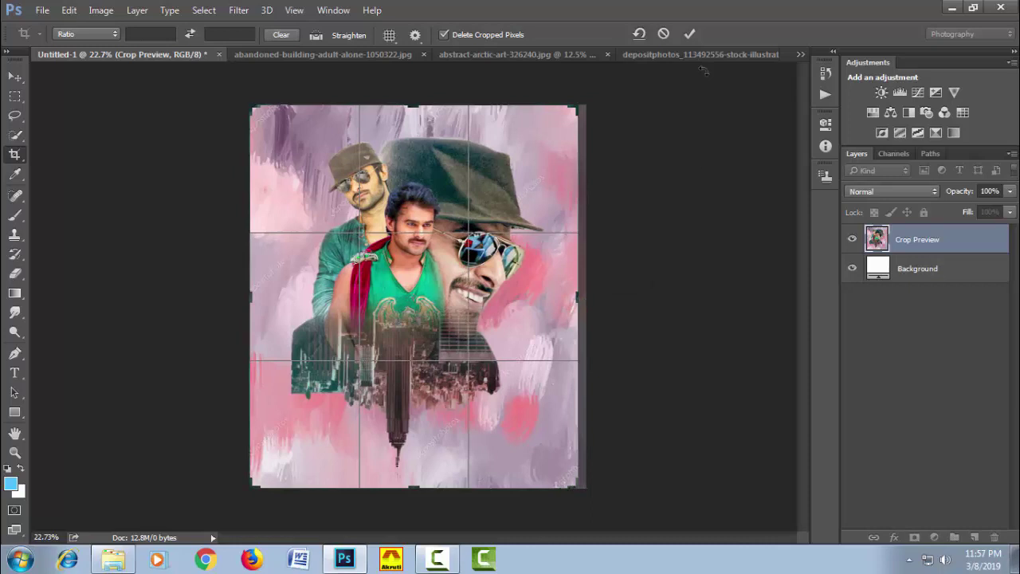
pyautogui.click(690, 34)
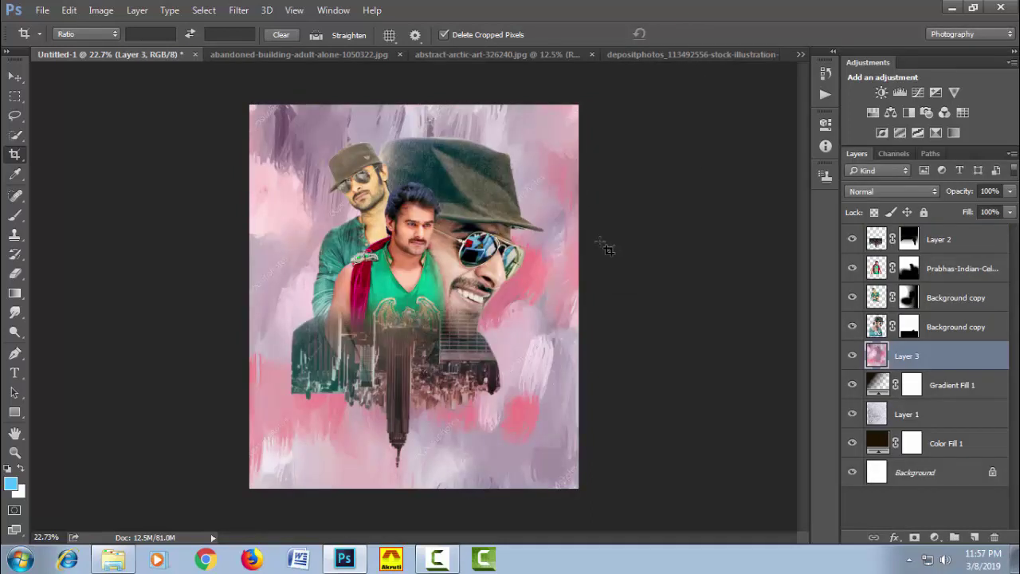
# - Duplicate Layer 3 and set the copy to Screen blend mode after trying Overlay
pyautogui.click(16, 77)
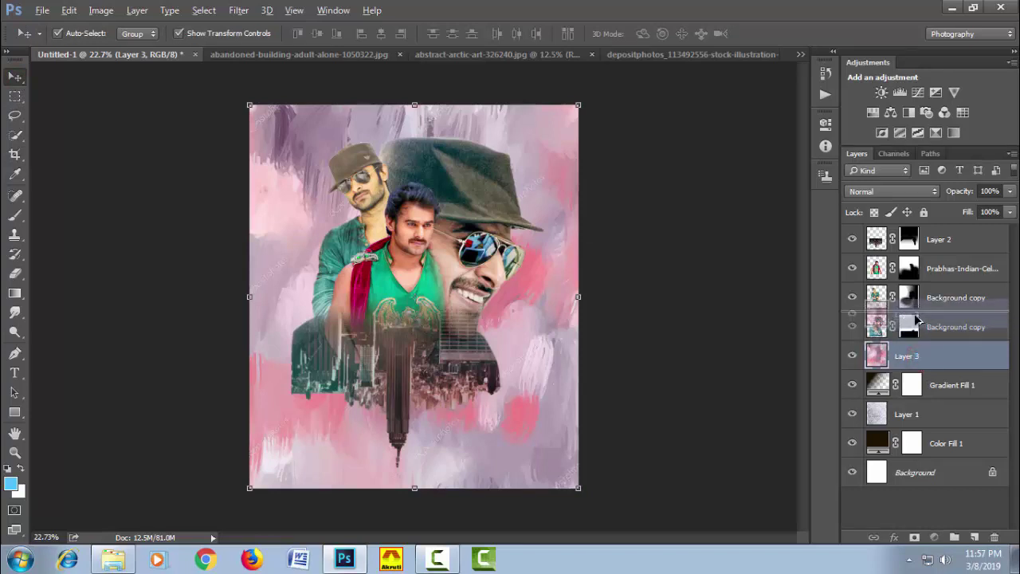
pyautogui.moveTo(918, 360); pyautogui.dragTo(917, 319)
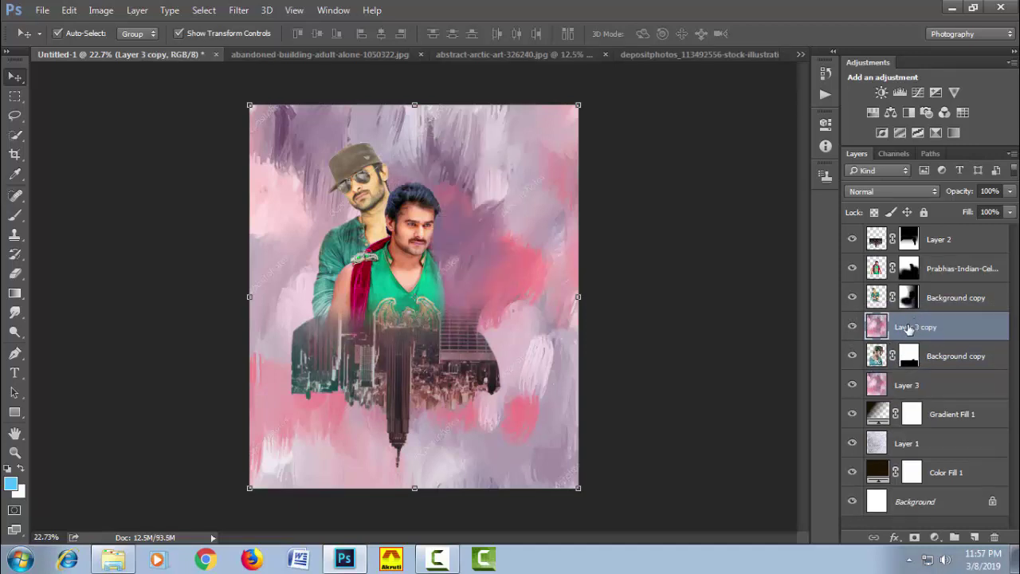
pyautogui.click(899, 197)
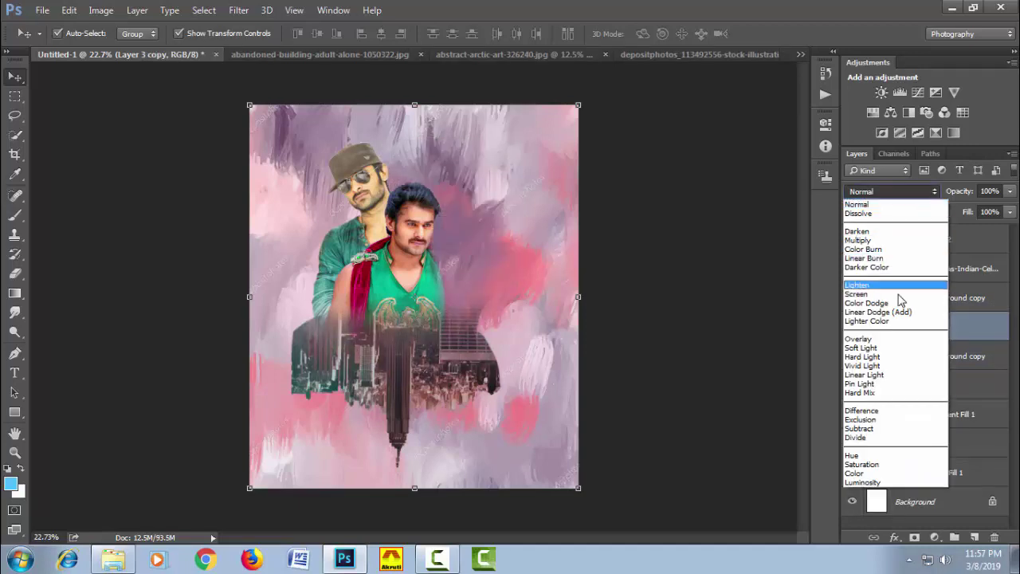
pyautogui.click(901, 341)
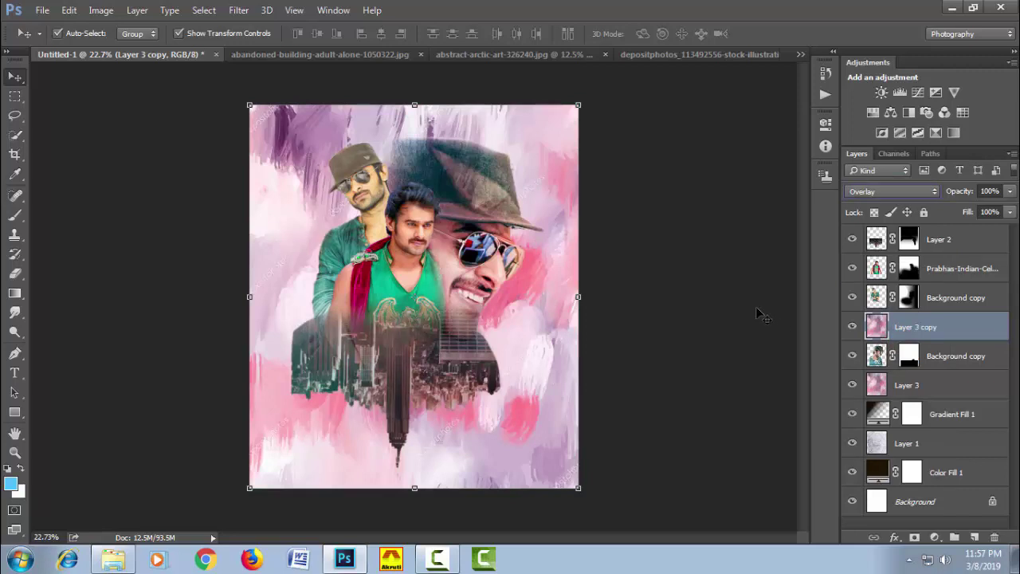
pyautogui.scroll(2, 499, 249)
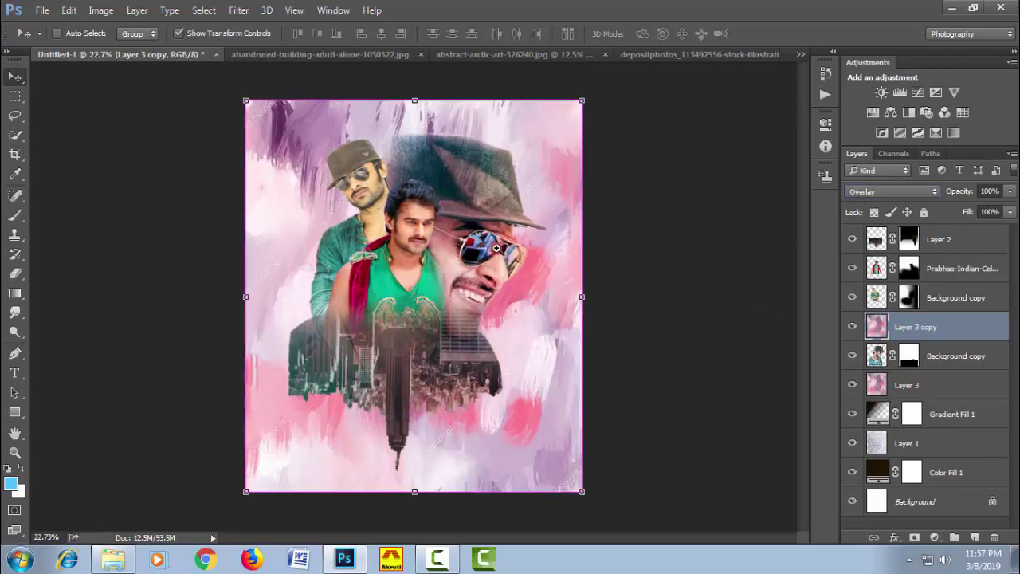
pyautogui.scroll(1, 497, 260)
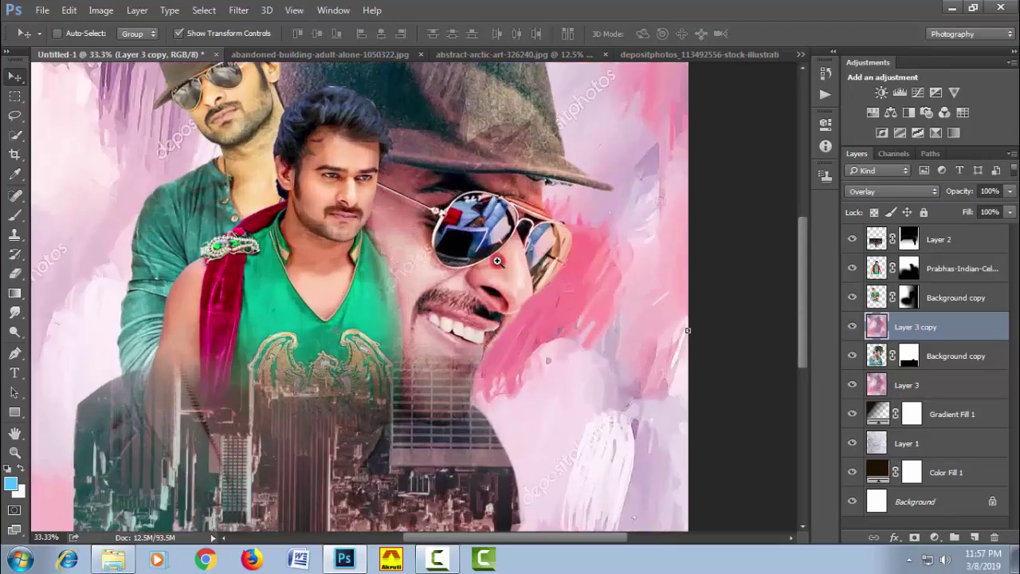
pyautogui.scroll(1, 499, 272)
pyautogui.moveTo(498, 289); pyautogui.dragTo(505, 315)
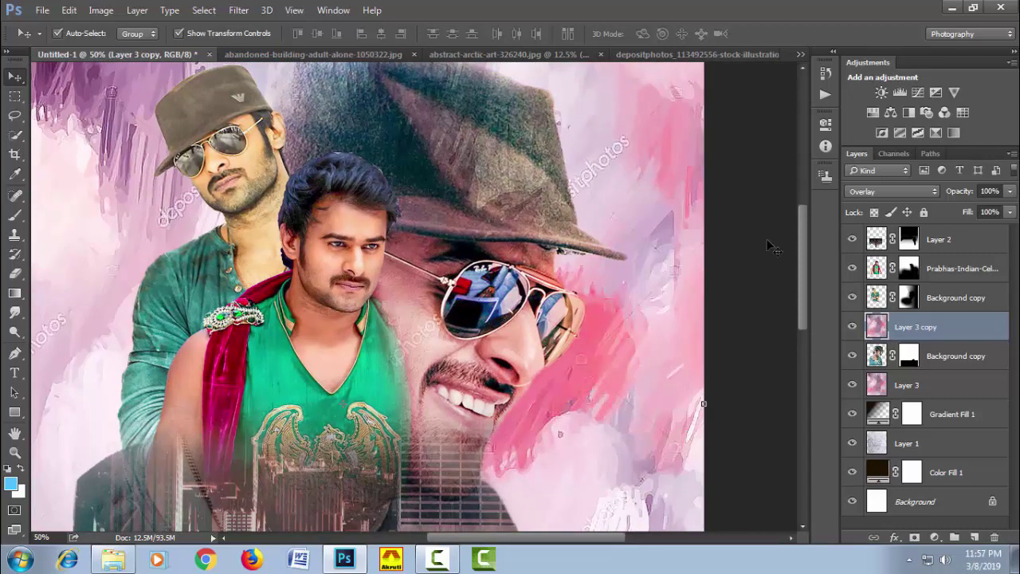
pyautogui.click(882, 194)
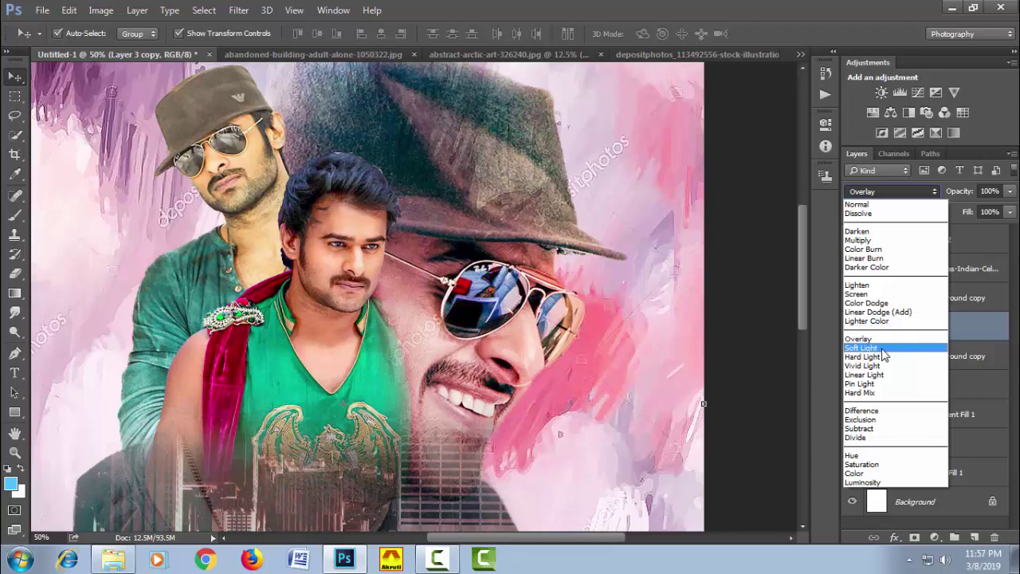
pyautogui.click(879, 294)
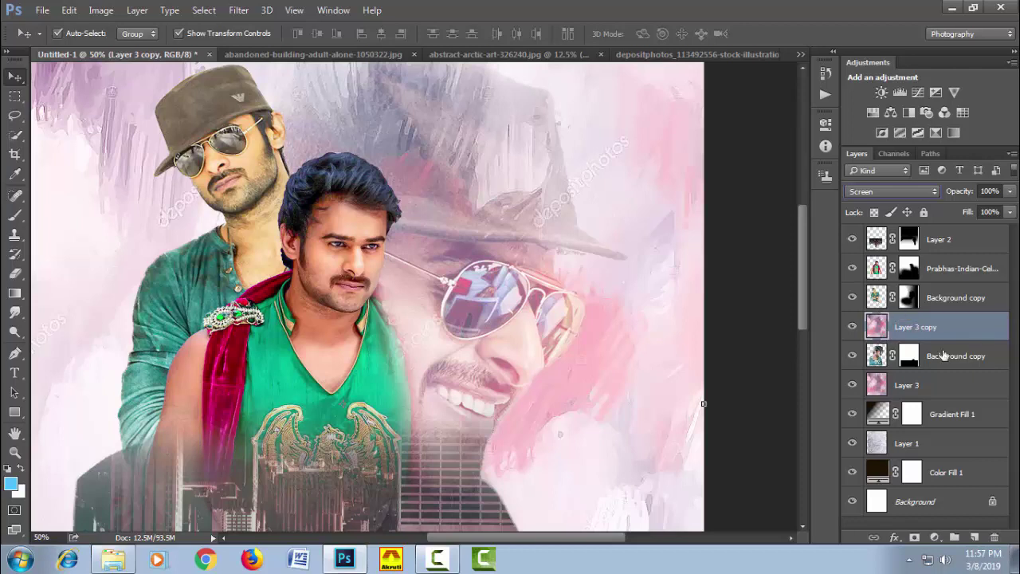
# - Make a hidden Layer 3 copy 2 and set Layer 3 copy's fill to 84%
pyautogui.moveTo(937, 329); pyautogui.dragTo(975, 537)
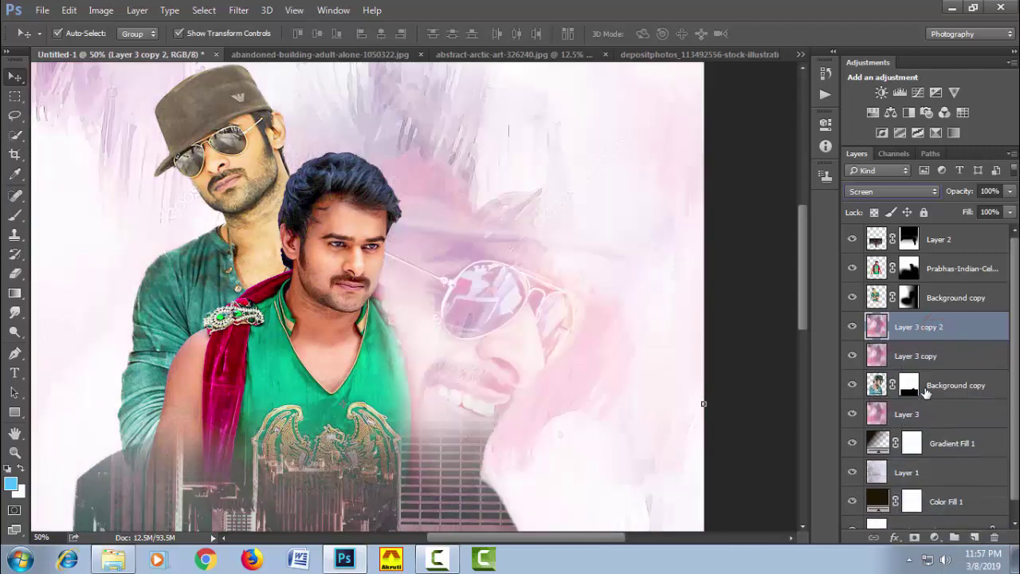
pyautogui.click(852, 327)
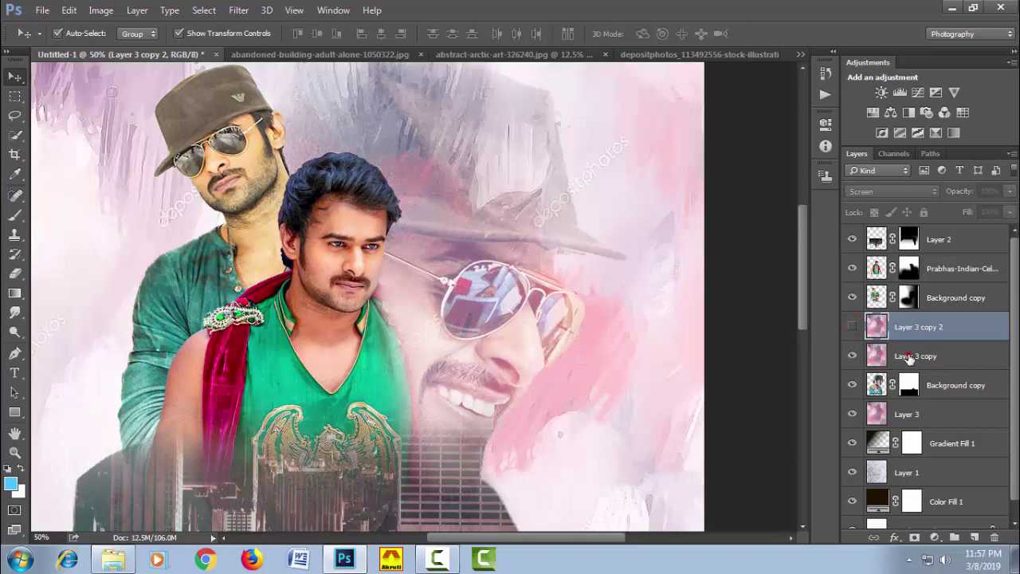
pyautogui.click(908, 356)
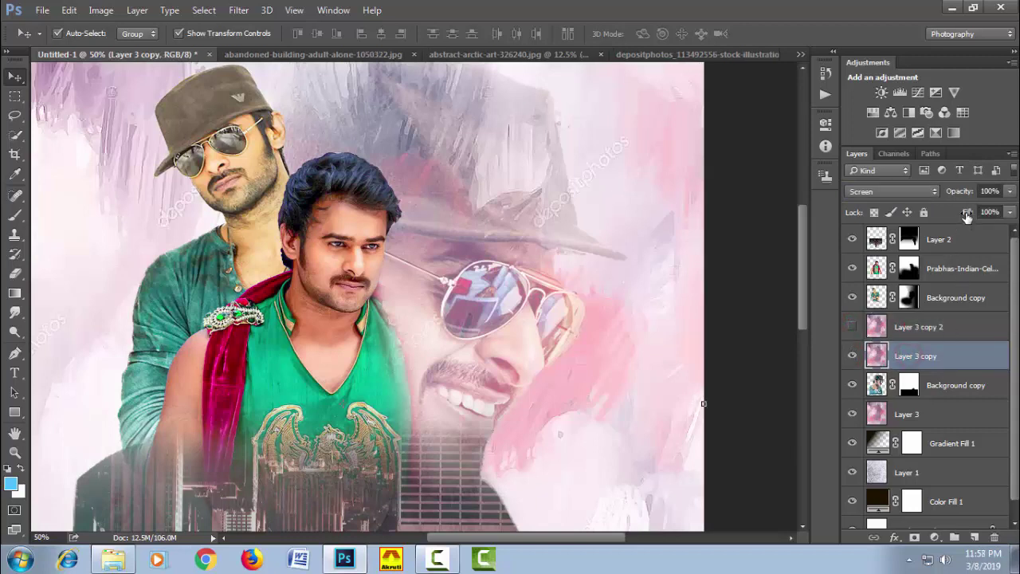
pyautogui.moveTo(967, 217); pyautogui.dragTo(955, 216)
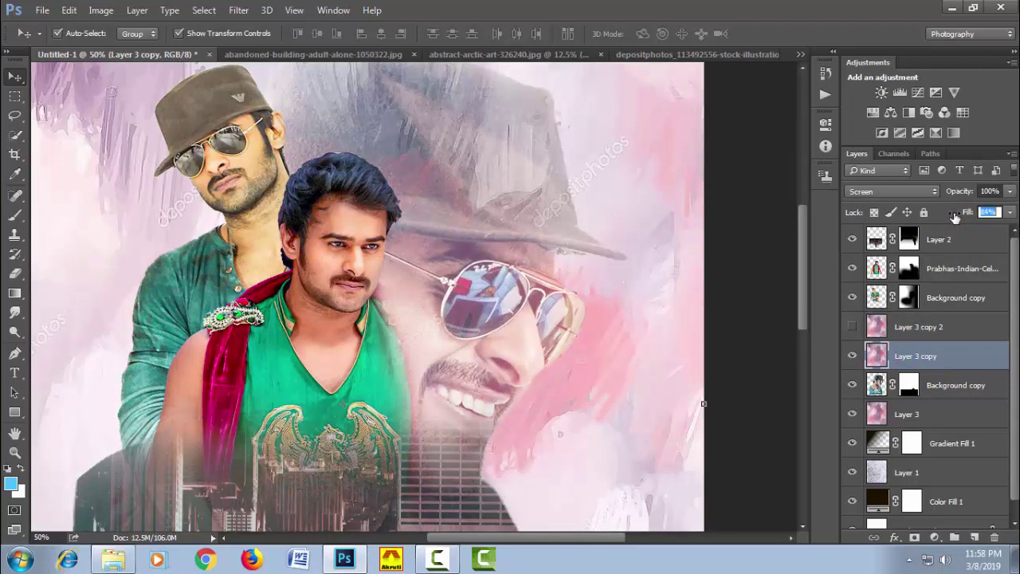
pyautogui.press('Return')
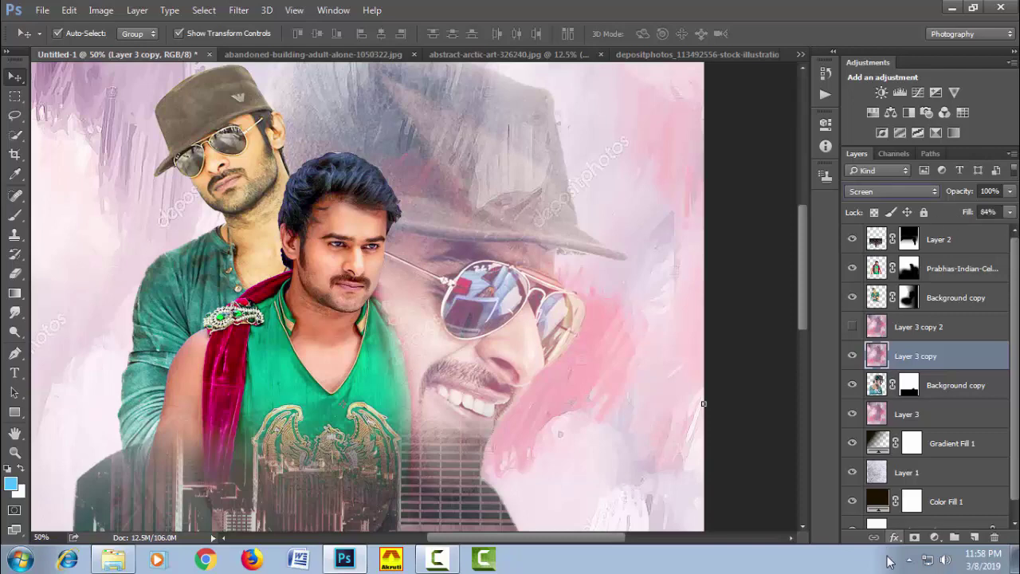
# - Add a black hide-all mask to Layer 3 copy and start revealing texture at the hat's top-left edge
pyautogui.keyDown('alt'); pyautogui.click(915, 541); pyautogui.keyUp('alt')
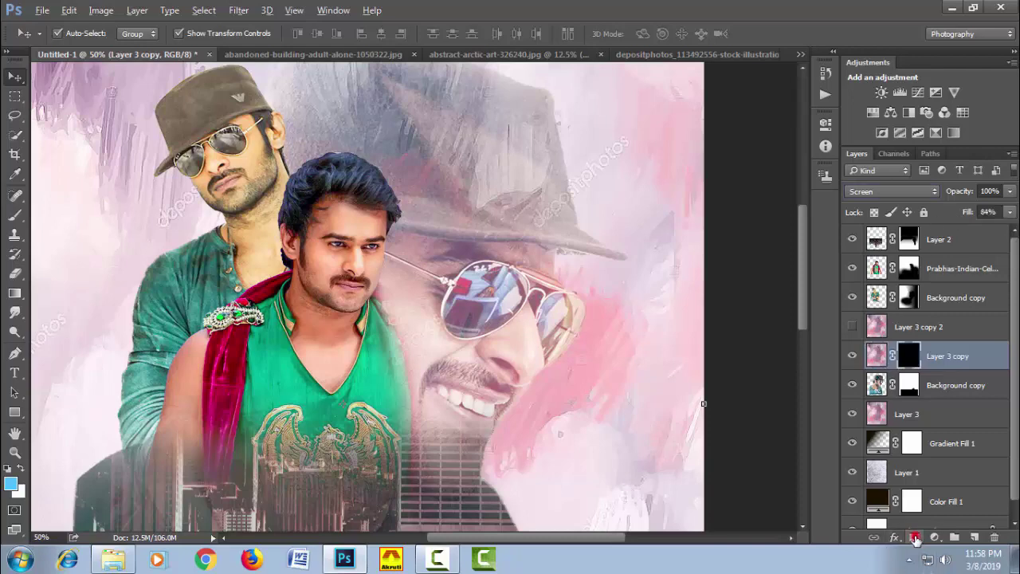
pyautogui.moveTo(511, 209); pyautogui.dragTo(488, 308)
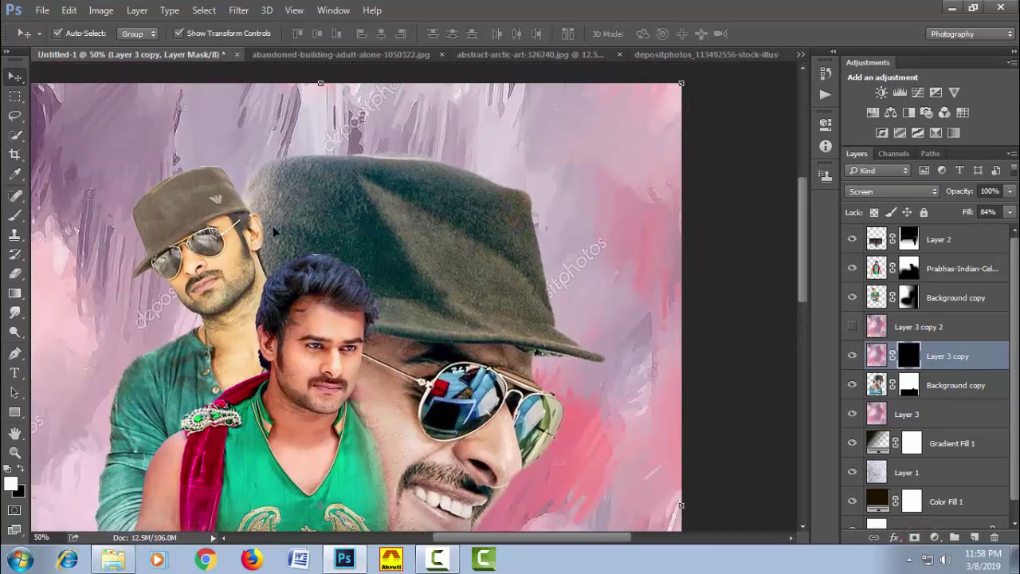
pyautogui.click(15, 214)
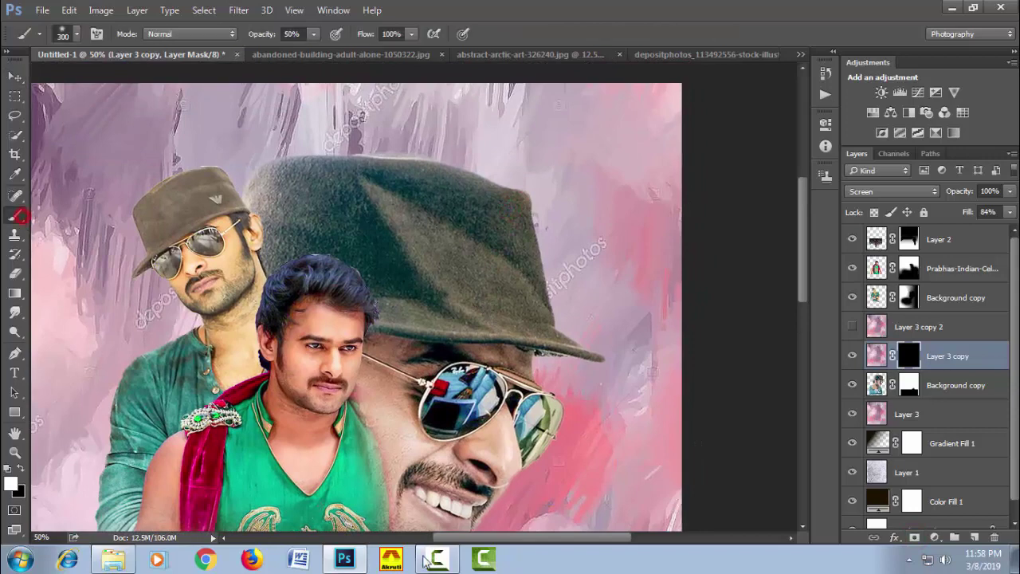
pyautogui.click(291, 155)
pyautogui.click(296, 178)
pyautogui.click(292, 214)
pyautogui.click(293, 214)
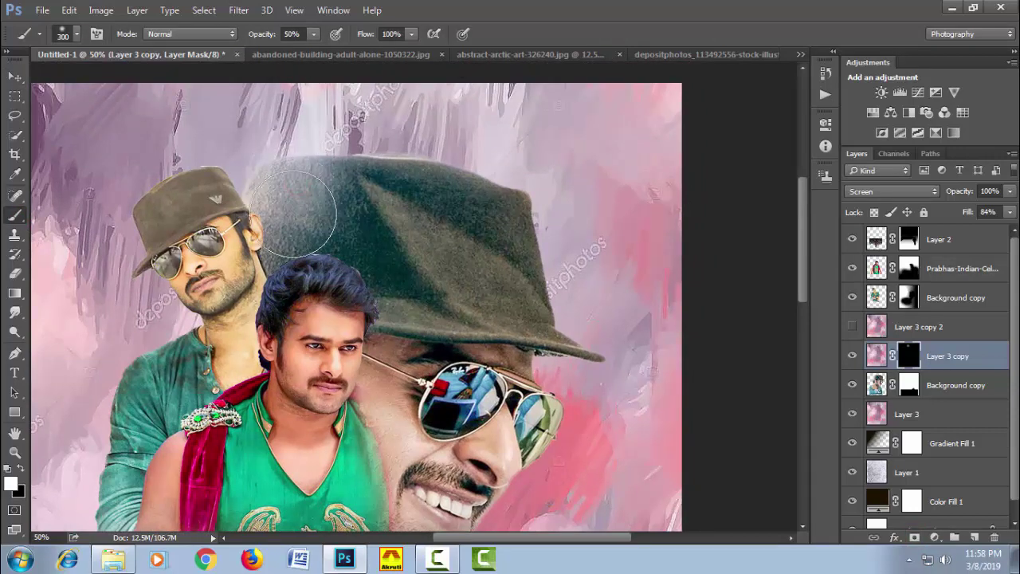
# - At 100% brush opacity, paint pink texture in along the hat's top and left edges
pyautogui.moveTo(259, 36); pyautogui.dragTo(275, 36)
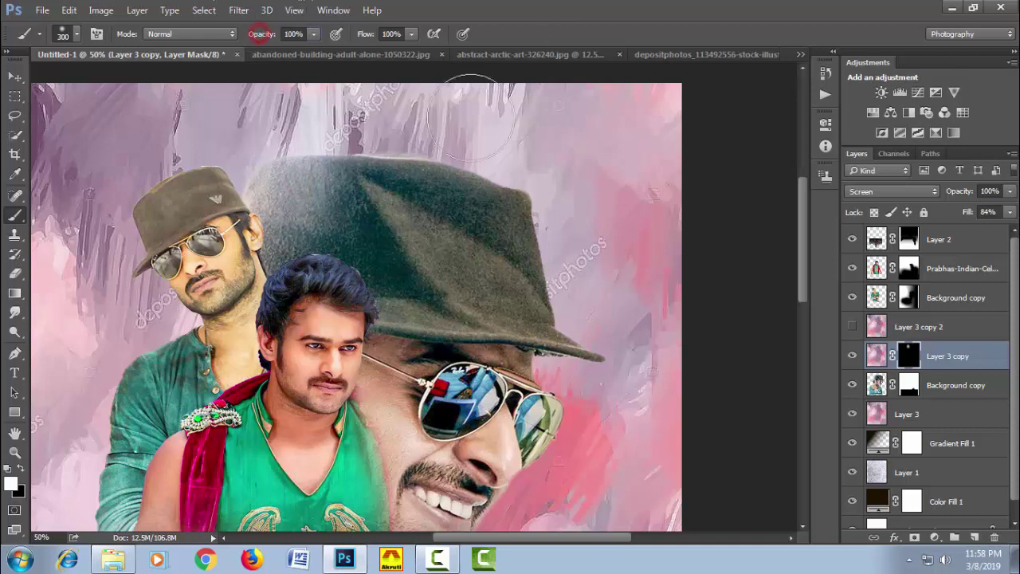
pyautogui.click(343, 192)
pyautogui.moveTo(343, 193); pyautogui.dragTo(478, 149)
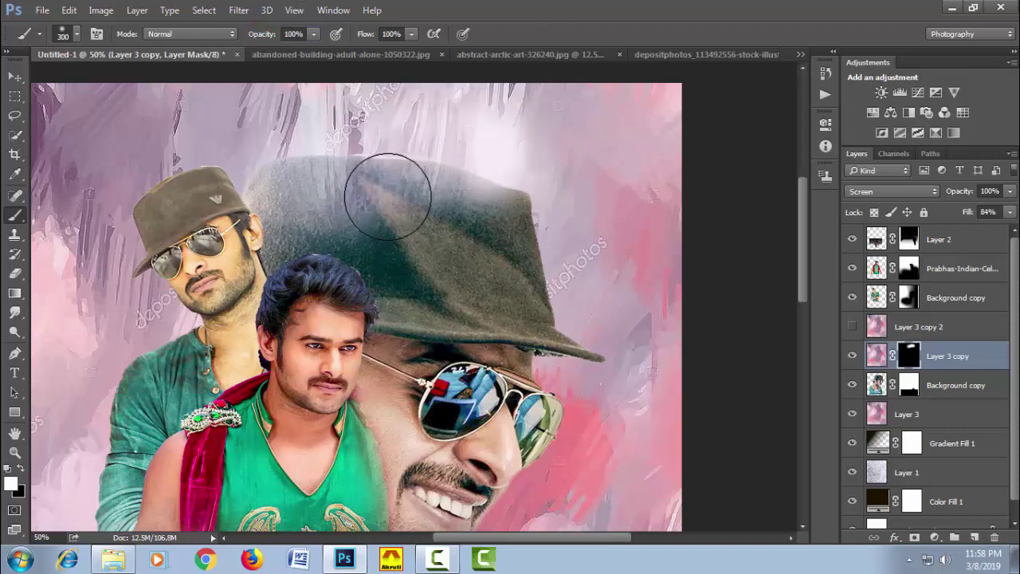
pyautogui.moveTo(391, 182)
pyautogui.mouseDown()
pyautogui.moveTo(385, 198)
pyautogui.moveTo(557, 260)
pyautogui.mouseUp()
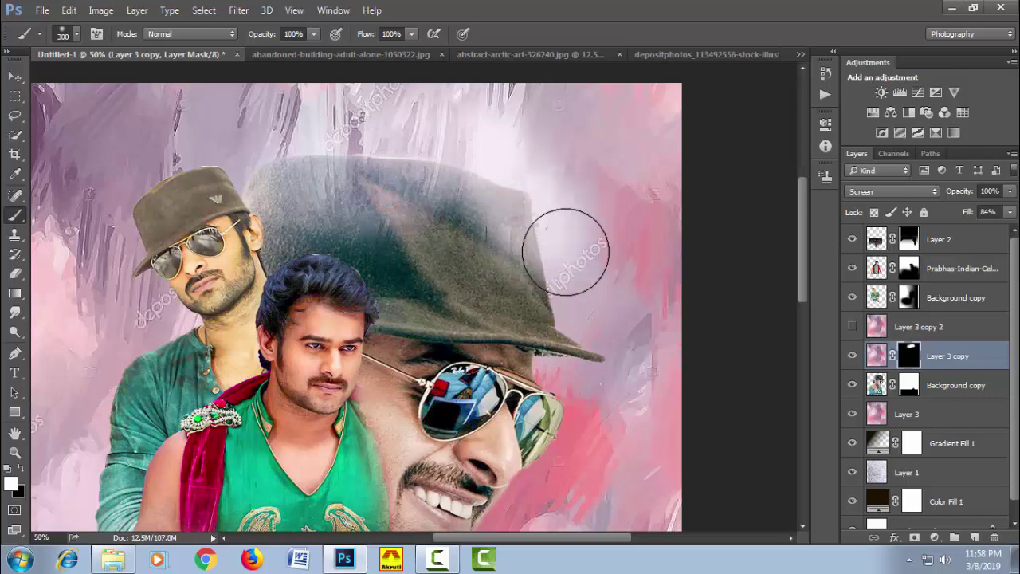
pyautogui.moveTo(556, 260); pyautogui.dragTo(466, 180)
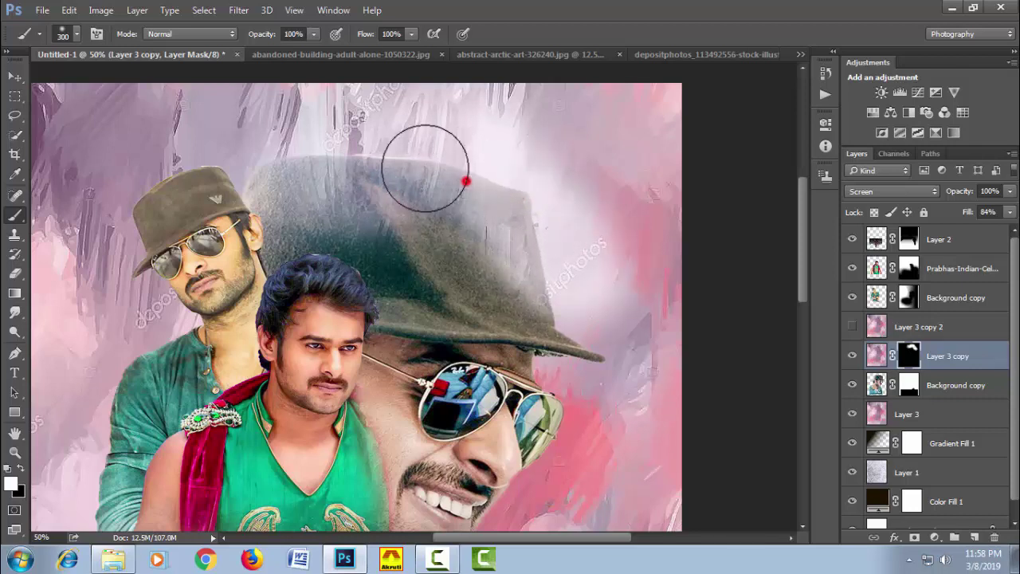
pyautogui.moveTo(275, 243); pyautogui.dragTo(267, 169)
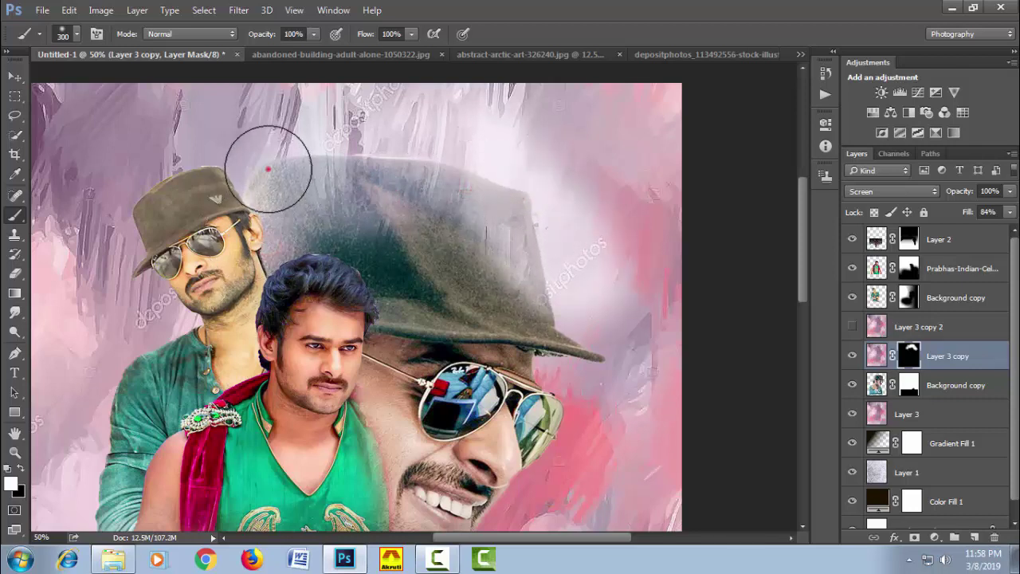
pyautogui.moveTo(293, 133)
pyautogui.mouseDown()
pyautogui.moveTo(372, 136)
pyautogui.moveTo(392, 156)
pyautogui.mouseUp()
pyautogui.click(390, 158)
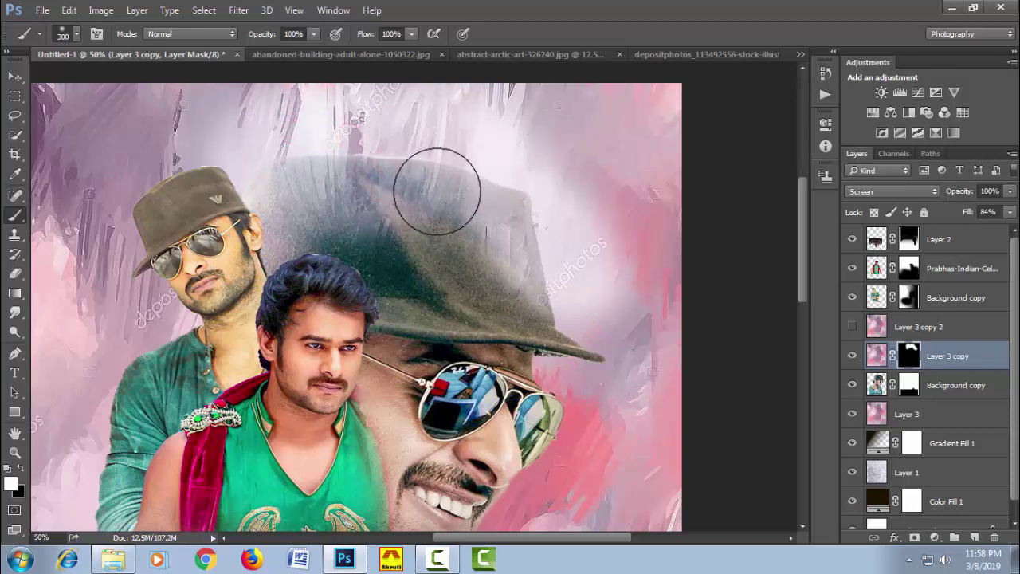
# - At 50% brush opacity, softly blend texture across the hat's middle, right side and brim
pyautogui.press('5')
pyautogui.moveTo(515, 274); pyautogui.dragTo(371, 284)
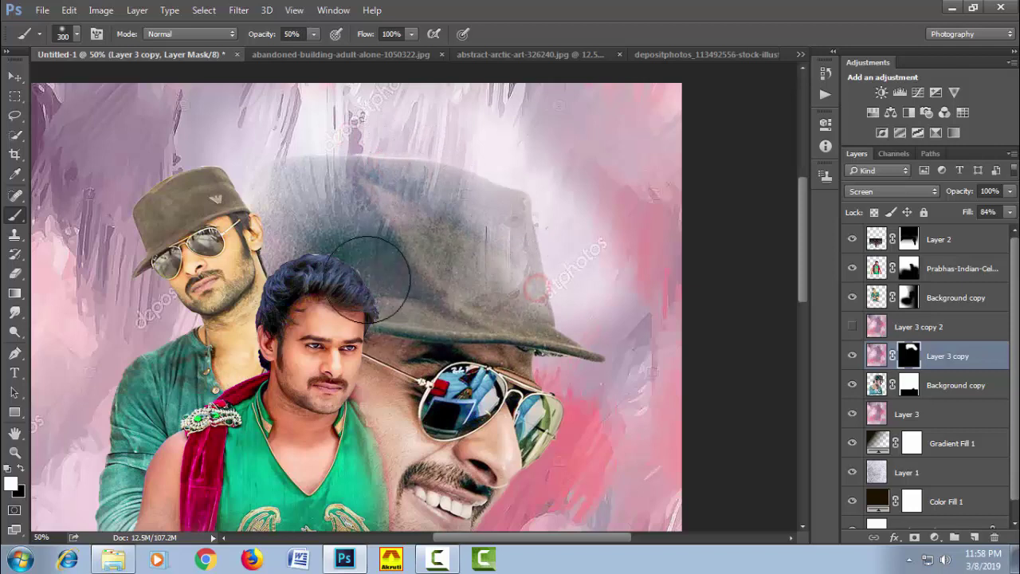
pyautogui.click(483, 259)
pyautogui.click(375, 198)
pyautogui.moveTo(376, 195); pyautogui.dragTo(410, 200)
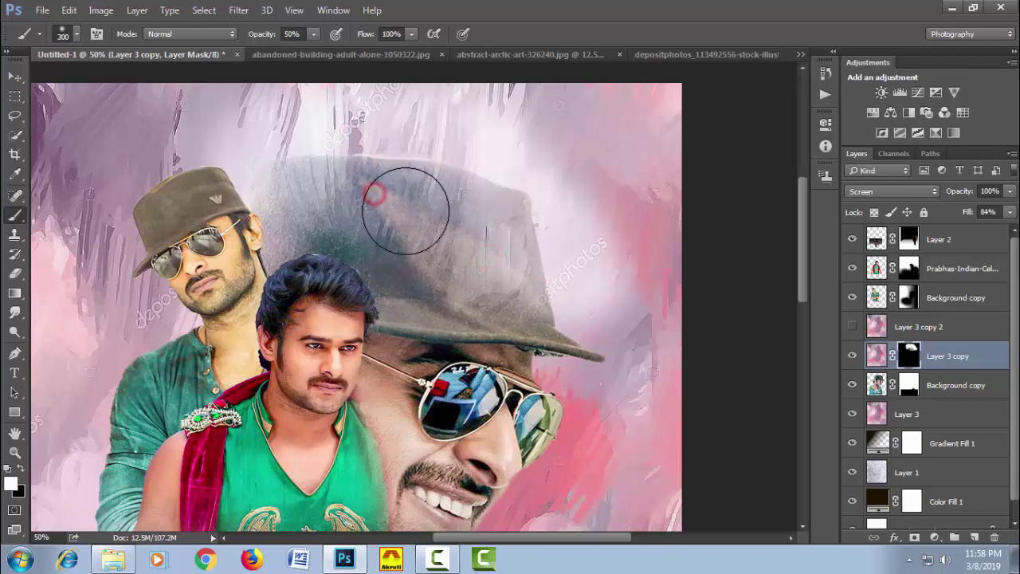
pyautogui.click(399, 197)
pyautogui.click(375, 182)
pyautogui.click(426, 220)
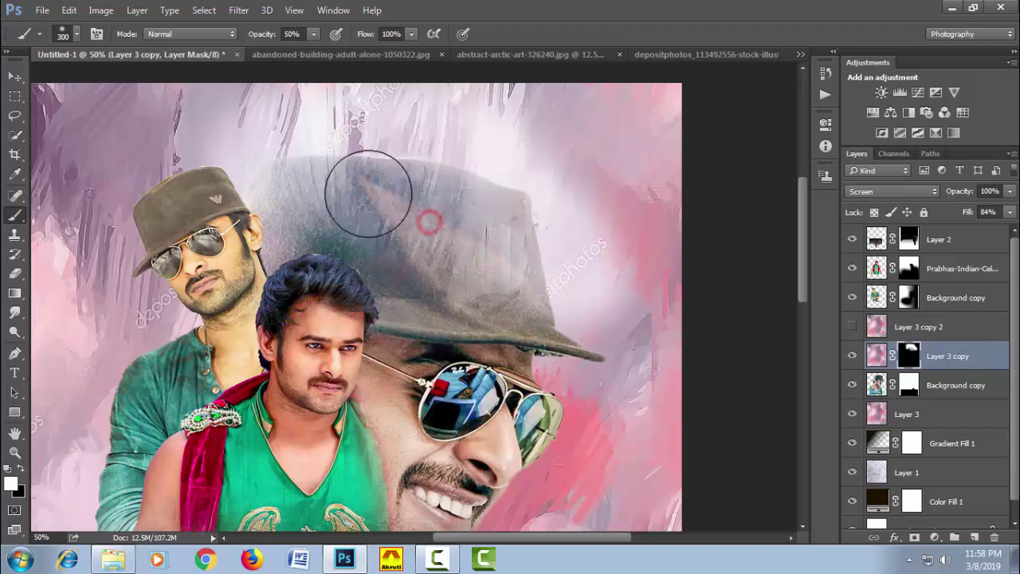
pyautogui.click(367, 186)
pyautogui.click(337, 164)
pyautogui.click(421, 231)
pyautogui.click(510, 268)
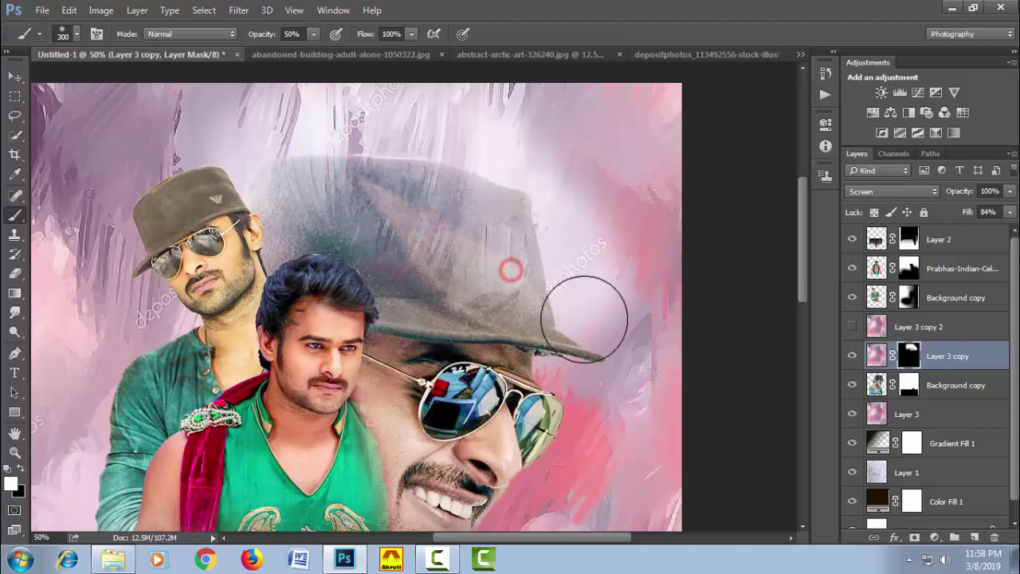
pyautogui.click(607, 357)
pyautogui.click(577, 319)
pyautogui.click(491, 266)
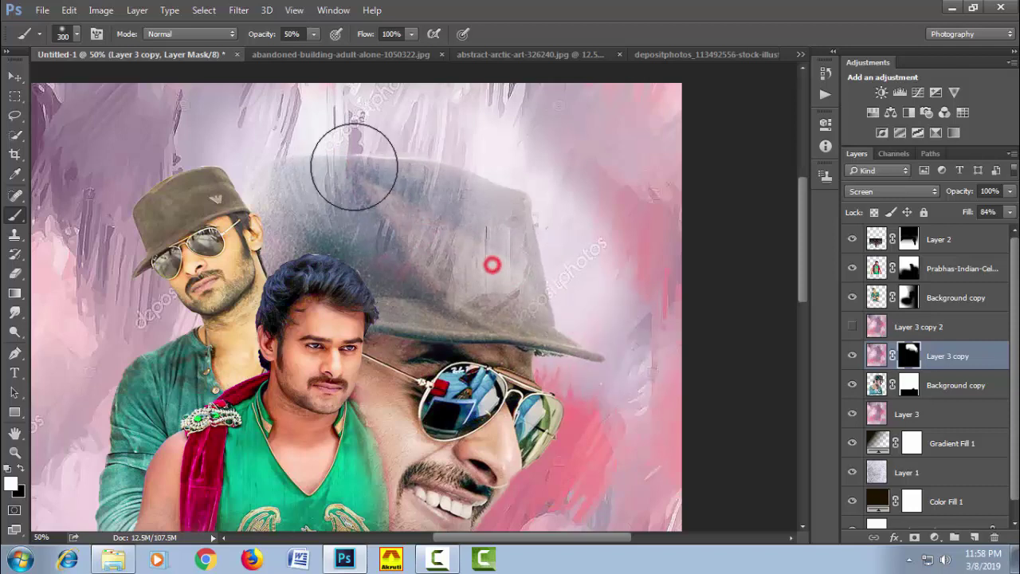
pyautogui.click(354, 167)
# - Show Layer 3 copy 2 and clip Layer 3 copy to Background copy, with copy 2 above
pyautogui.moveTo(698, 359); pyautogui.dragTo(686, 281)
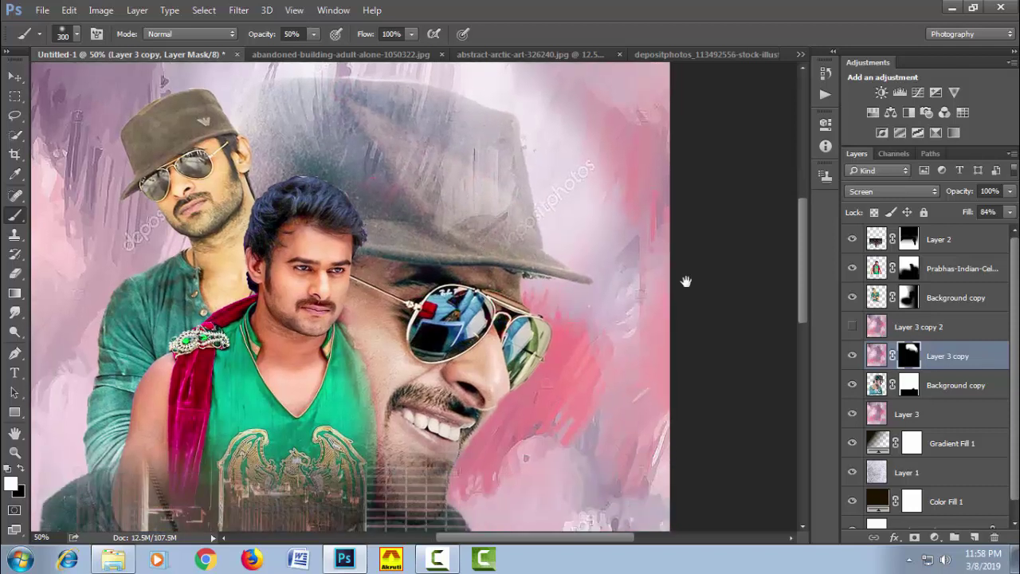
pyautogui.click(852, 327)
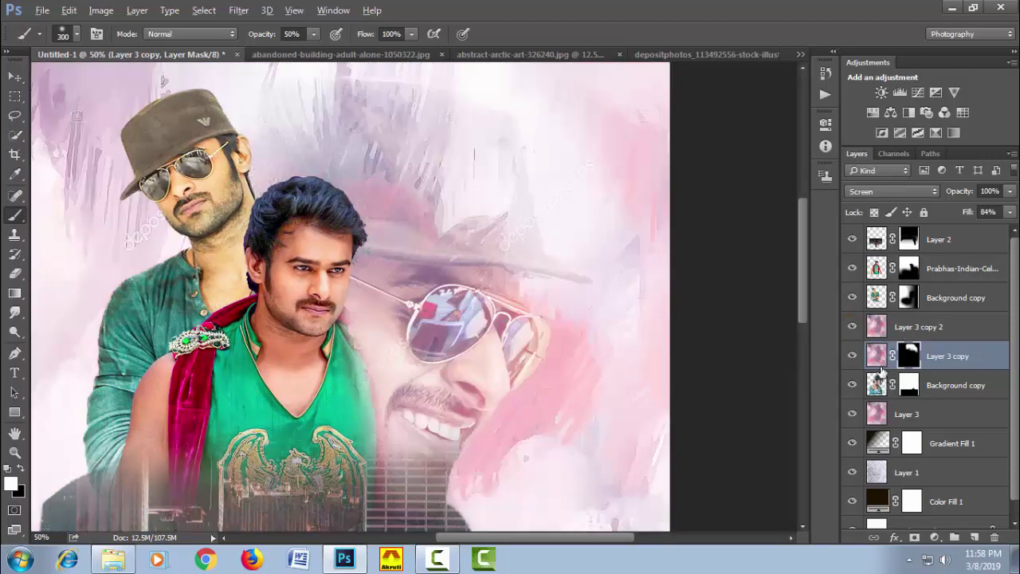
pyautogui.keyDown('alt'); pyautogui.click(885, 371); pyautogui.keyUp('alt')
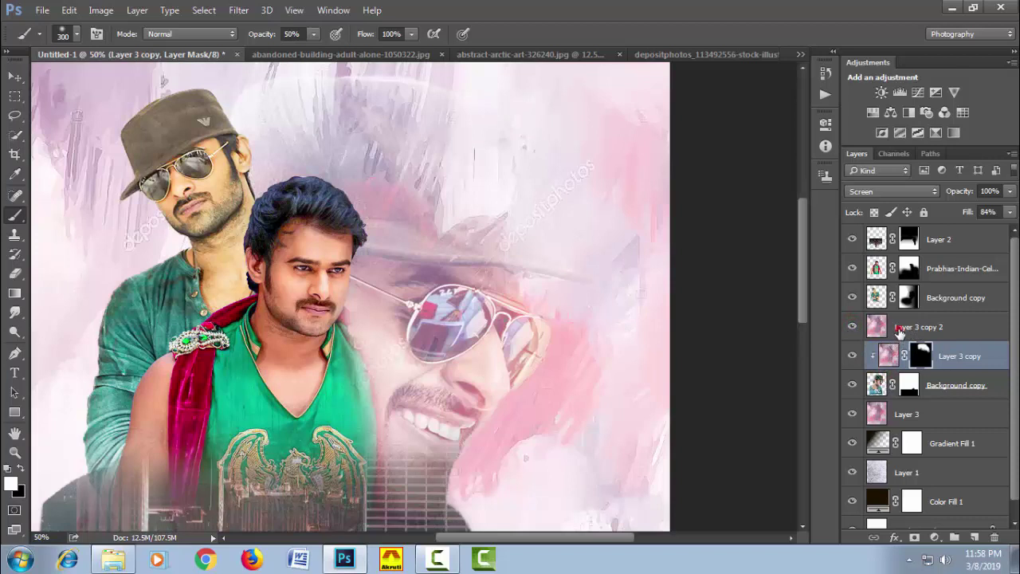
pyautogui.click(899, 331)
# - Set Layer 3 copy 2 to Overlay blend mode and compare it toggled off and on
pyautogui.keyDown('alt'); pyautogui.click(885, 340); pyautogui.keyUp('alt')
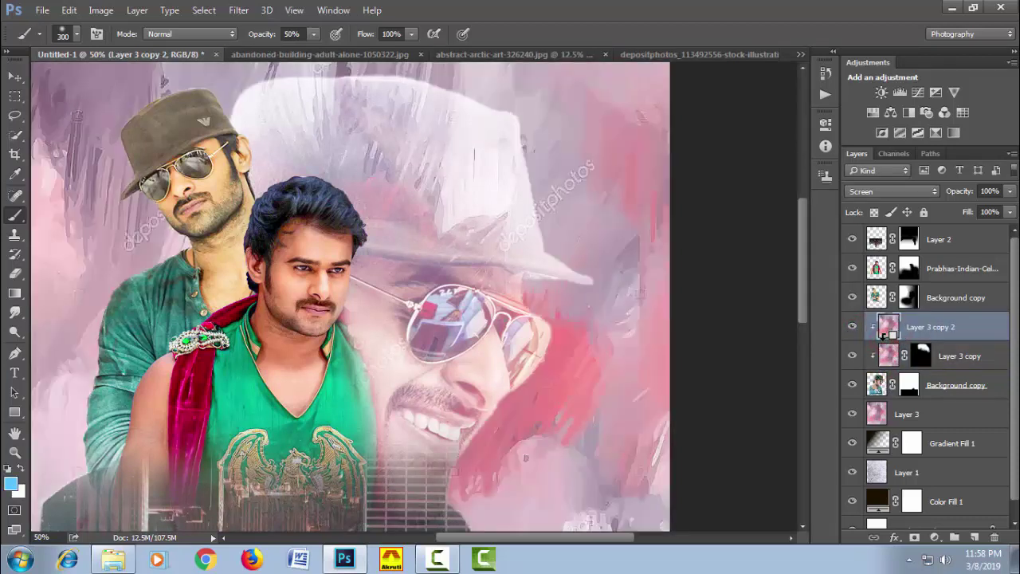
pyautogui.click(885, 192)
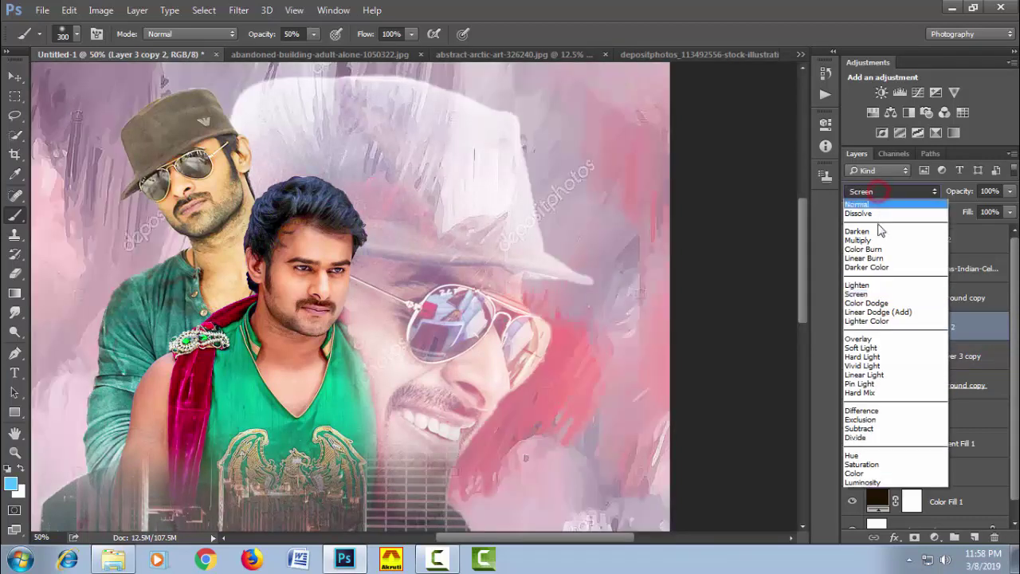
pyautogui.click(879, 341)
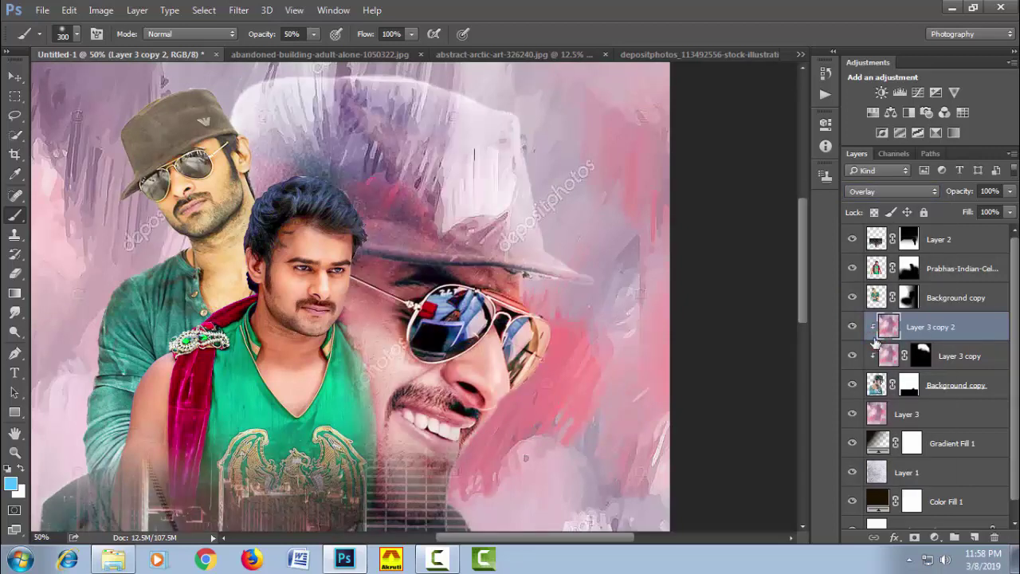
pyautogui.click(853, 327)
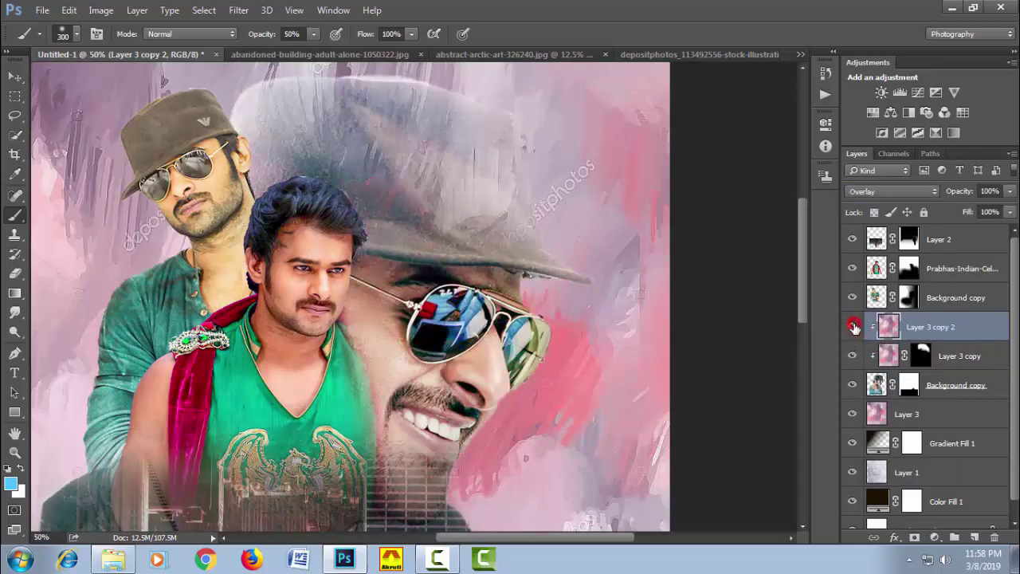
pyautogui.click(853, 327)
pyautogui.click(853, 327)
pyautogui.click(853, 327)
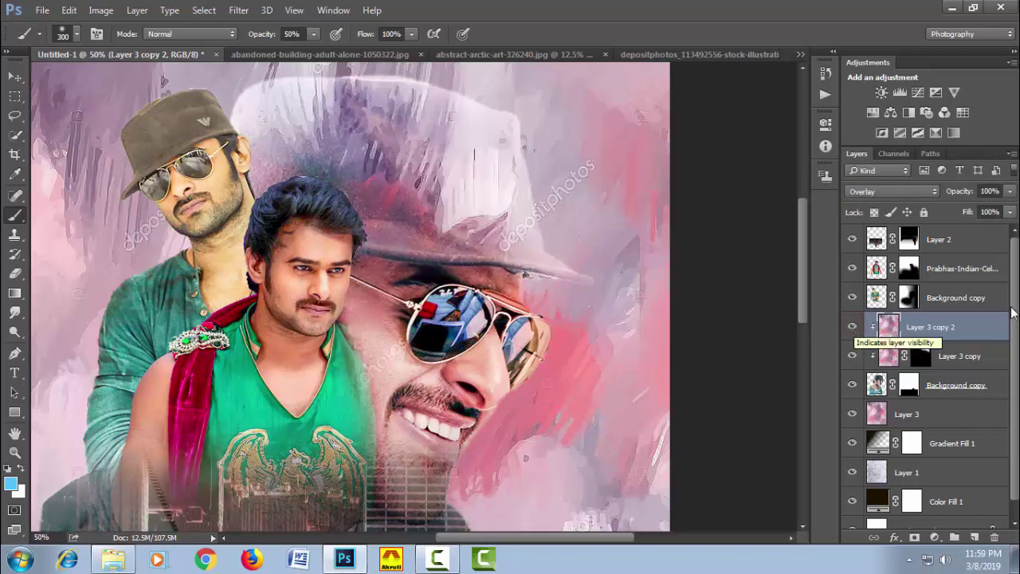
# - Mask Layer 3 copy 2 and paint black with a 500 px brush above the hat
pyautogui.hotkey('alt', 'space')
pyautogui.moveTo(539, 310); pyautogui.dragTo(586, 317)
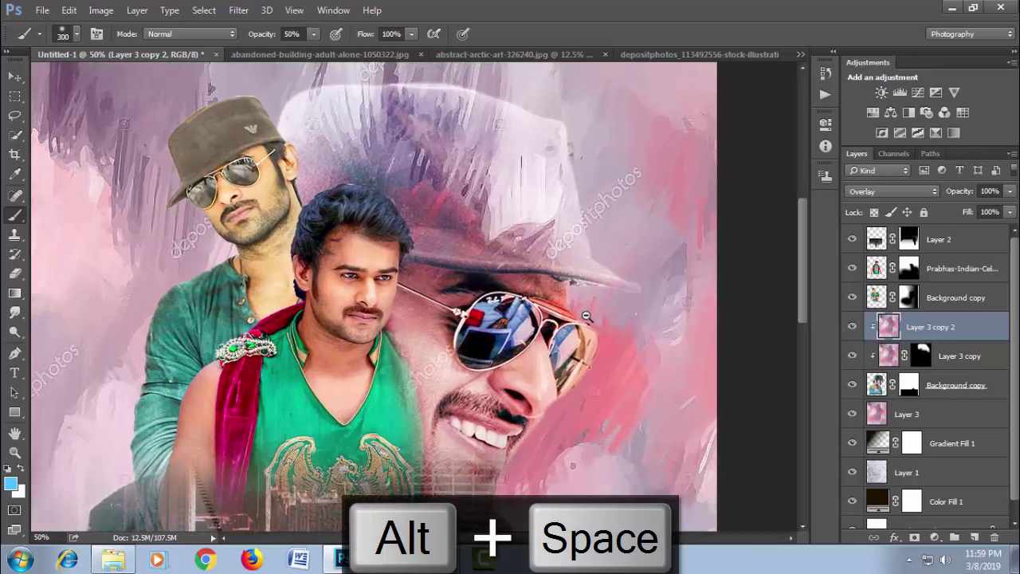
pyautogui.keyDown('alt'); pyautogui.click(586, 317); pyautogui.keyUp('alt')
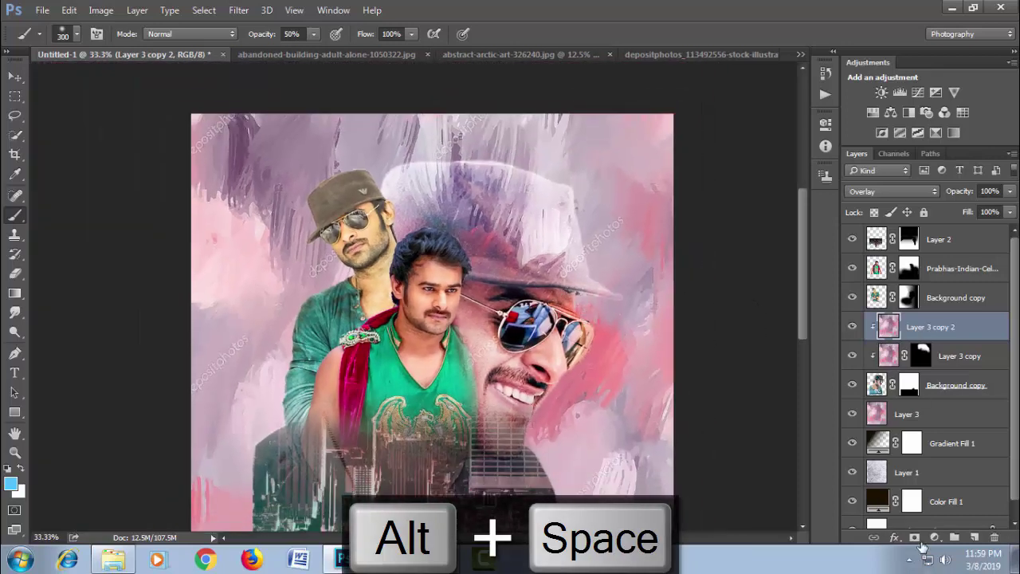
pyautogui.click(915, 538)
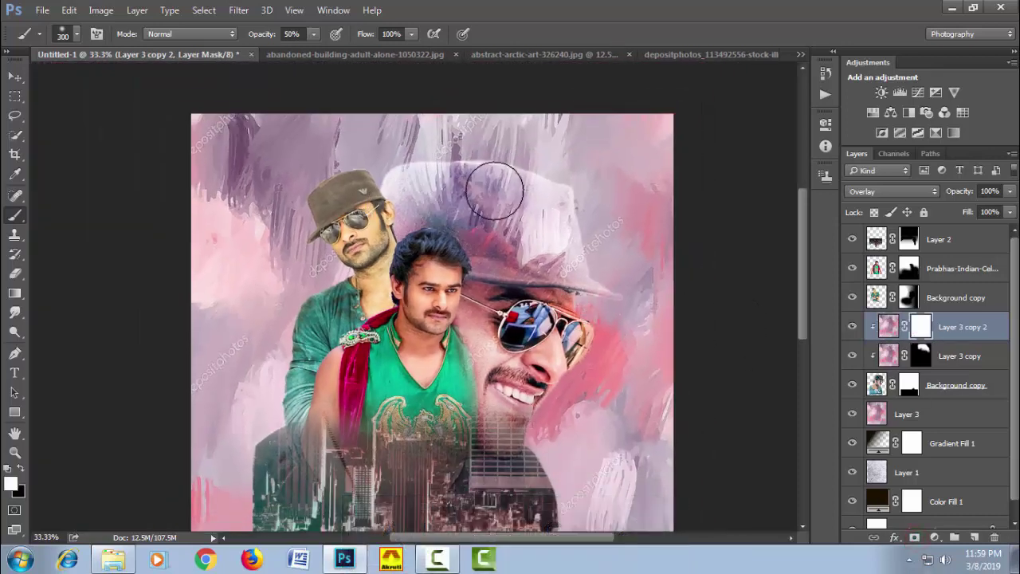
pyautogui.press(']')
pyautogui.press(']')
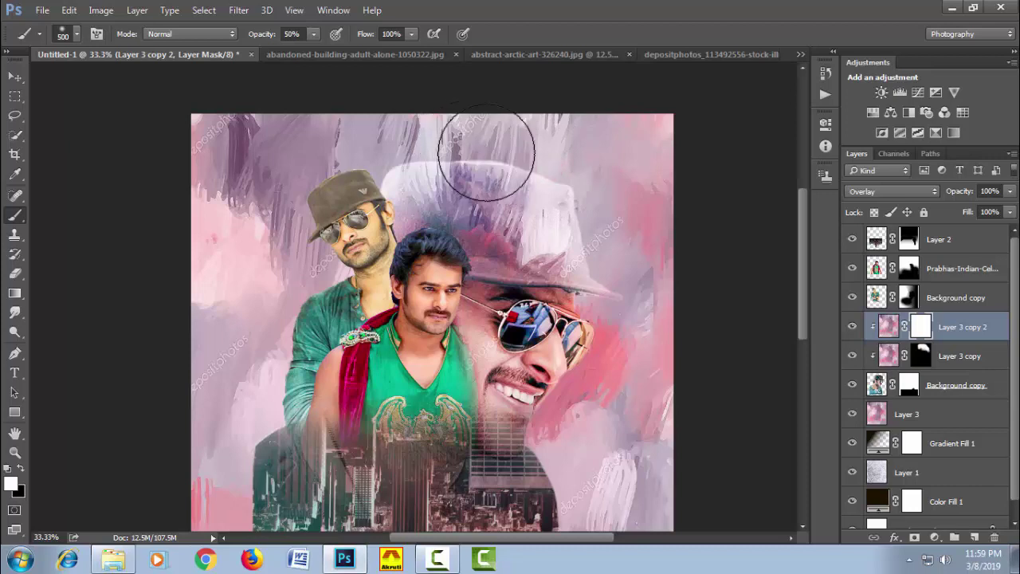
pyautogui.press('x')
pyautogui.click(547, 164)
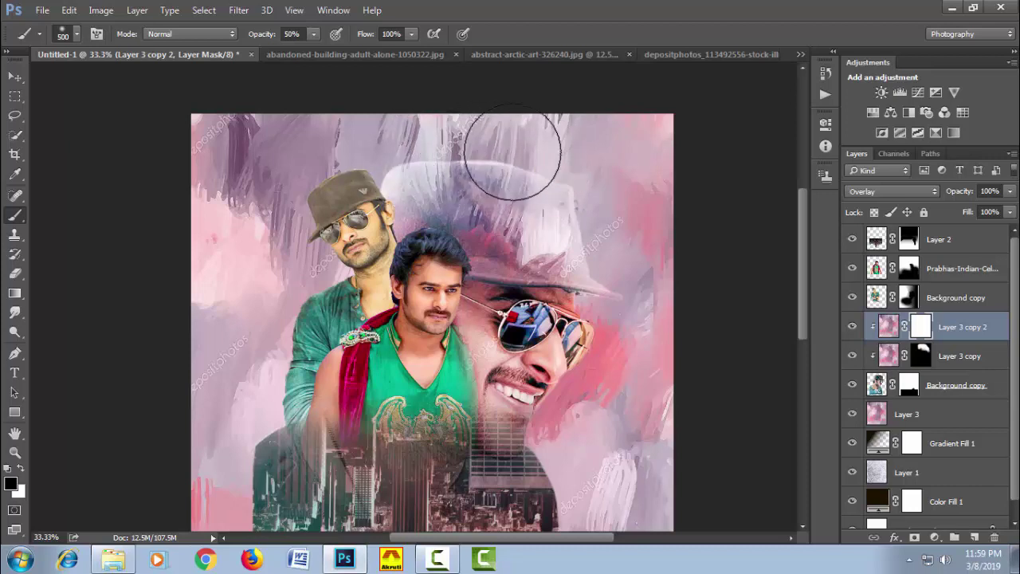
pyautogui.moveTo(574, 175); pyautogui.dragTo(546, 156)
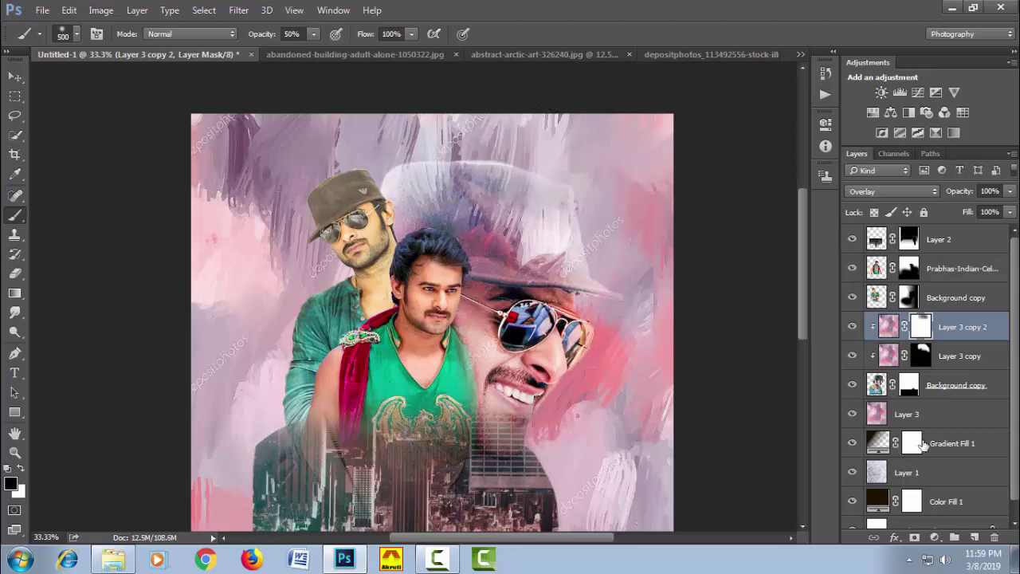
pyautogui.click(937, 385)
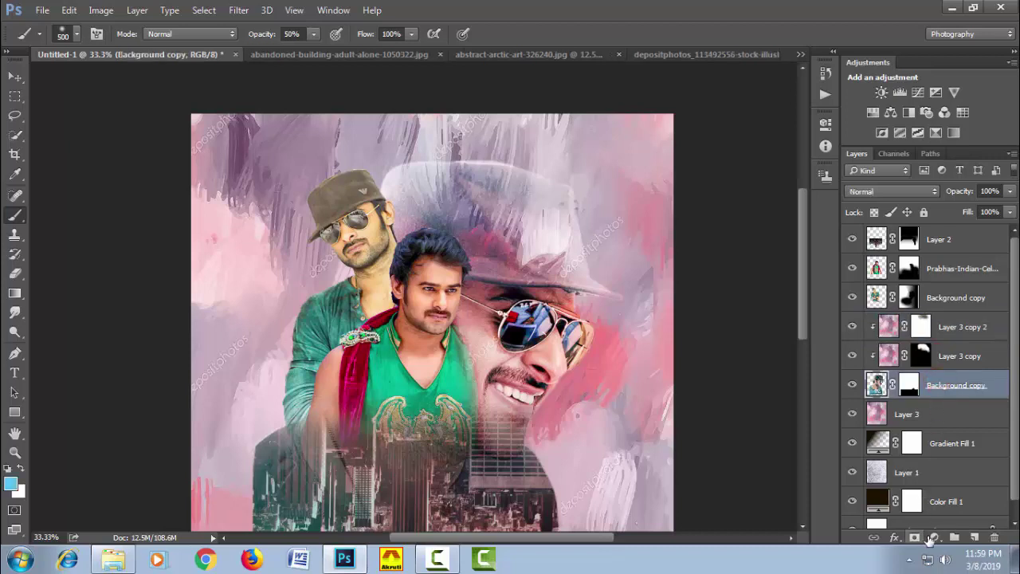
# - Add a Hue/Saturation adjustment layer above Background copy with Saturation raised to +29
pyautogui.click(935, 537)
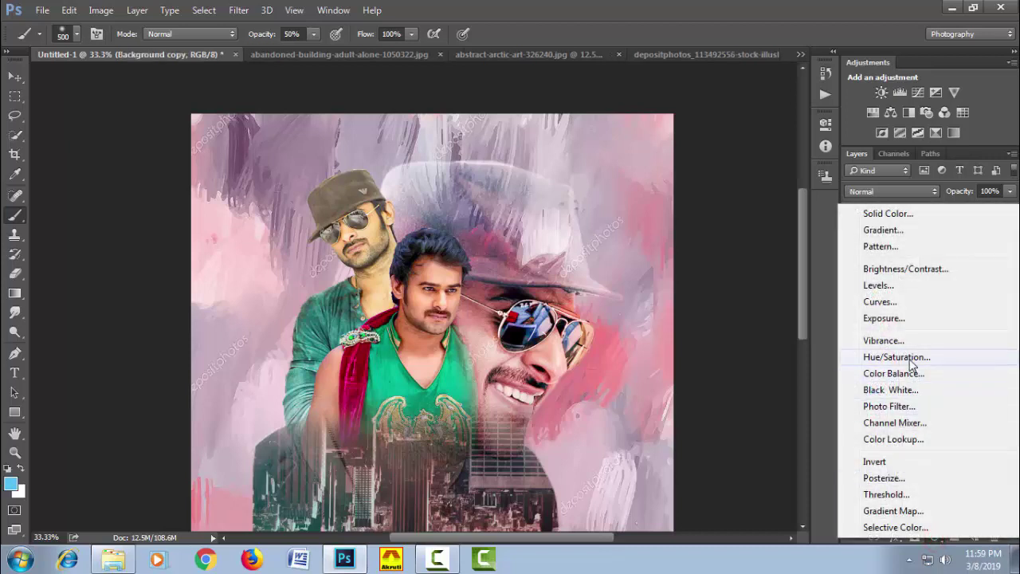
pyautogui.click(913, 357)
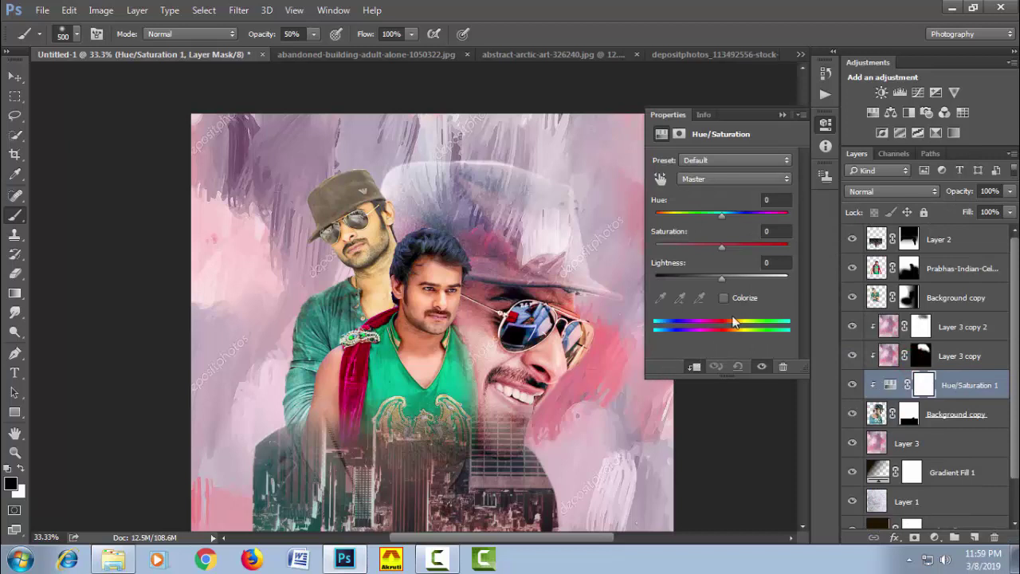
pyautogui.moveTo(722, 249); pyautogui.dragTo(735, 253)
pyautogui.click(783, 116)
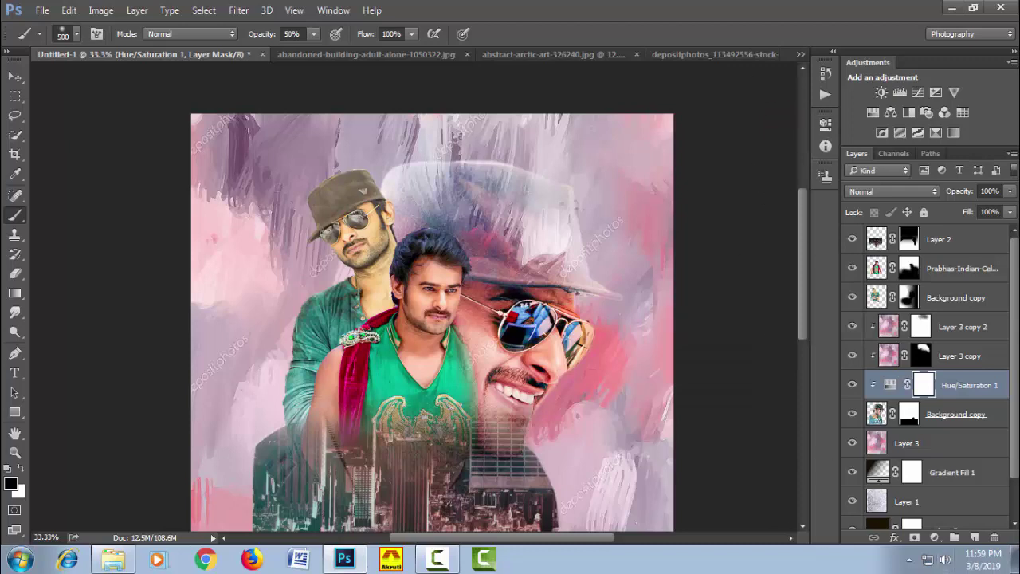
pyautogui.click(16, 78)
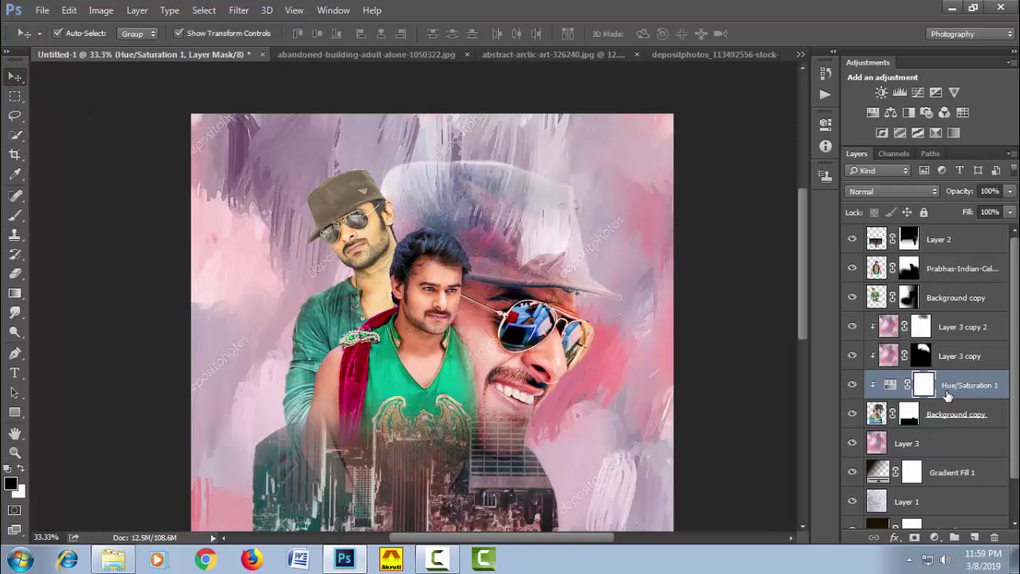
# - Copy Layer 3 above the capped man's photo, set it to Overlay, and clip it
pyautogui.click(939, 451)
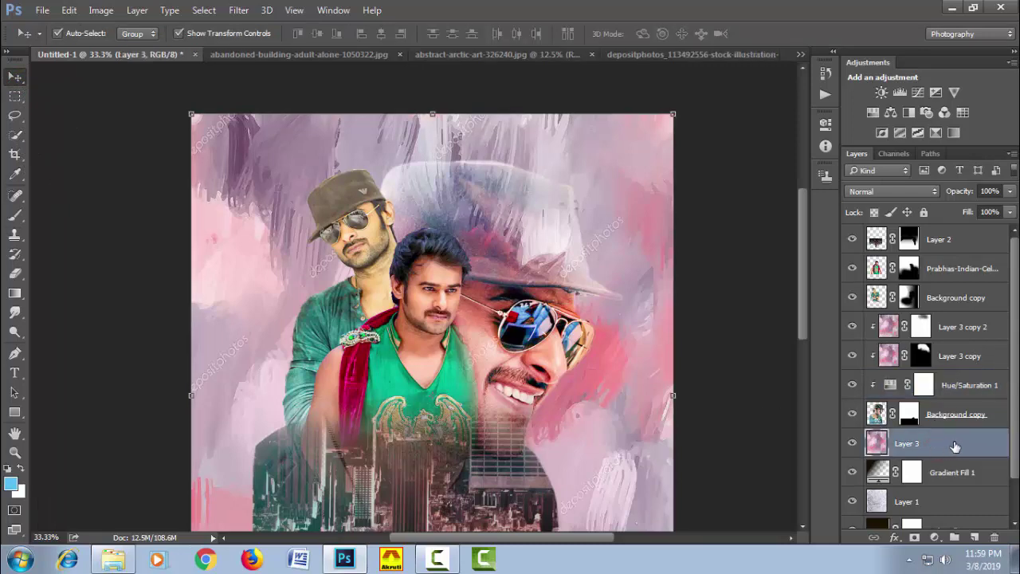
pyautogui.moveTo(943, 448); pyautogui.dragTo(938, 290)
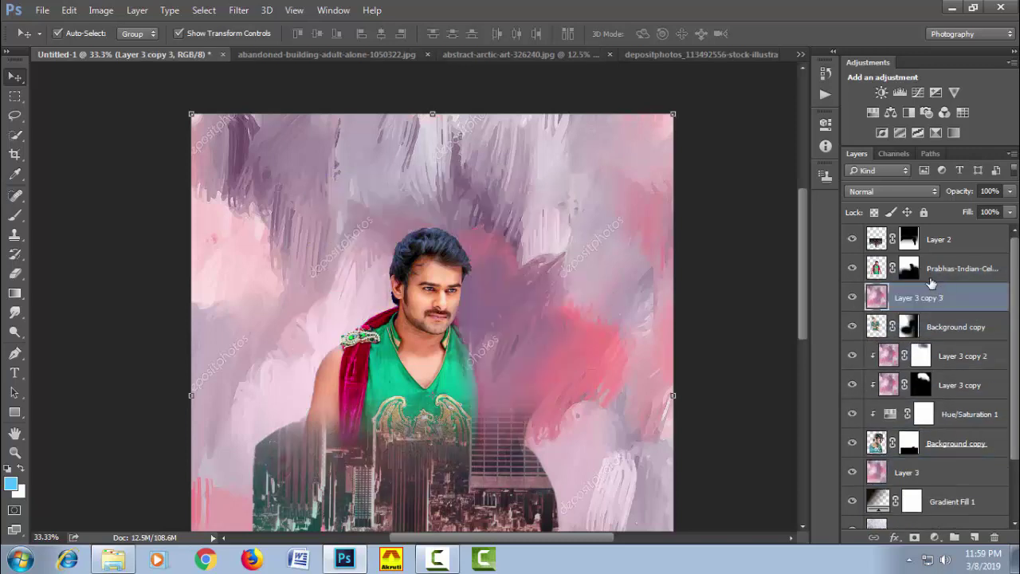
pyautogui.click(889, 191)
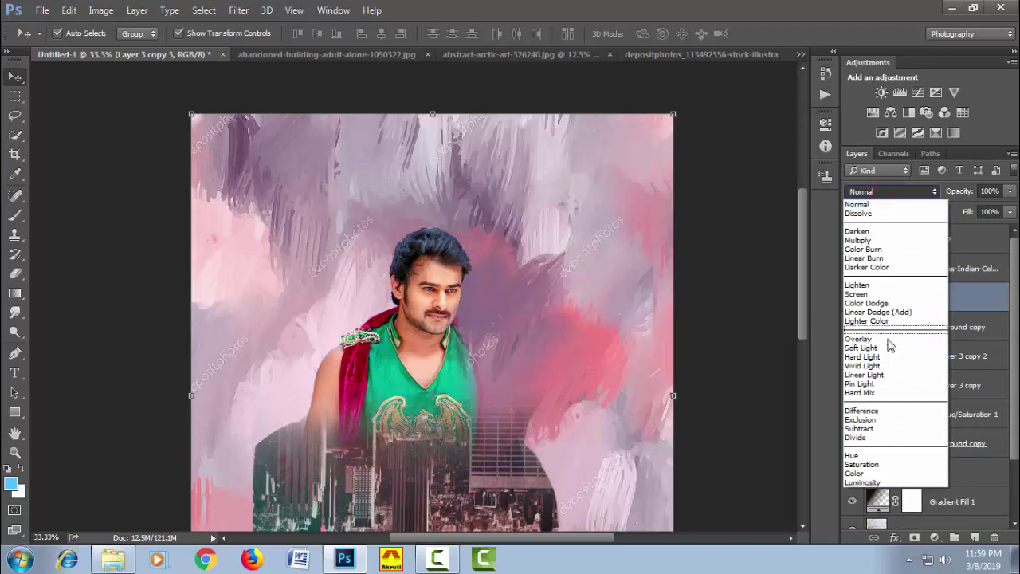
pyautogui.click(889, 344)
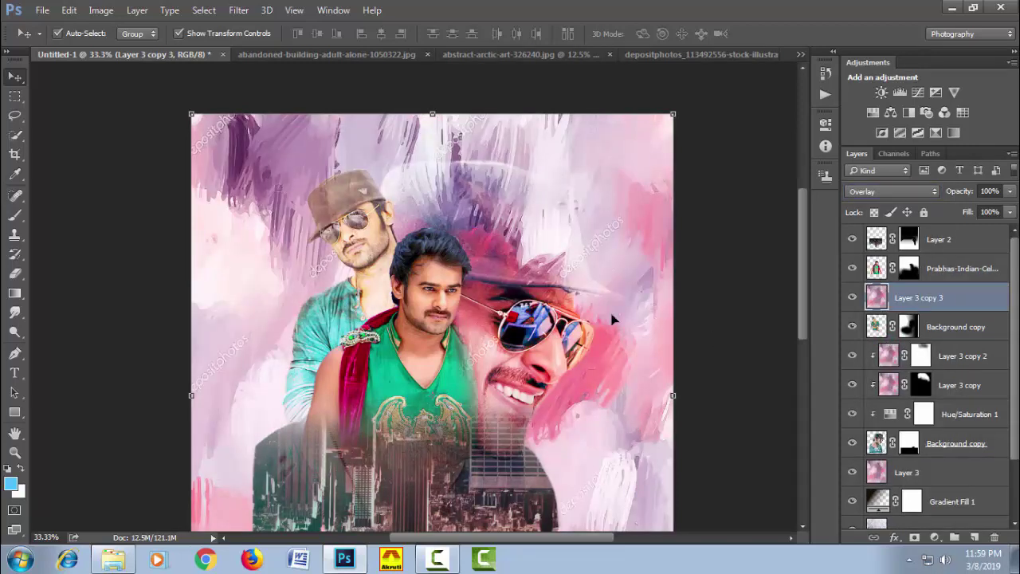
pyautogui.moveTo(891, 310); pyautogui.dragTo(891, 304)
pyautogui.keyDown('alt'); pyautogui.click(891, 306); pyautogui.keyUp('alt')
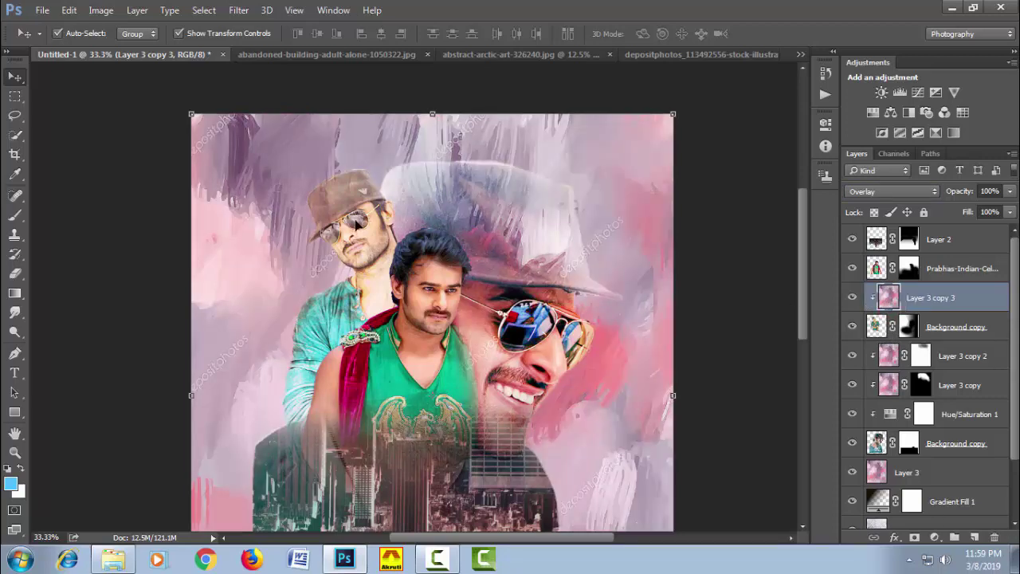
# - Zoom in on the capped man and try Multiply, Screen and Hard Light on the texture copy
pyautogui.keyDown('ctrl'); pyautogui.click(363, 214); pyautogui.keyUp('ctrl')
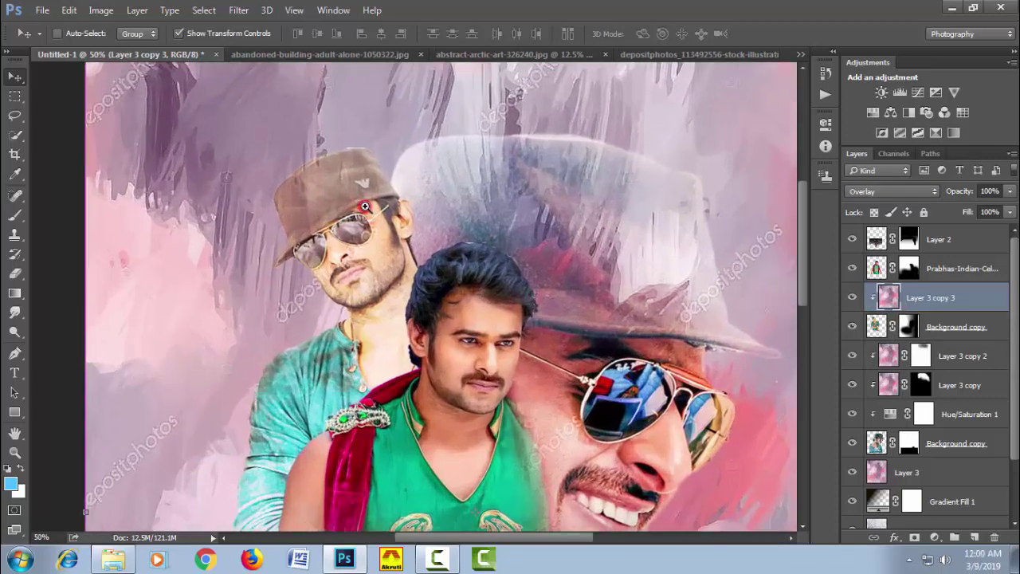
pyautogui.keyDown('ctrl'); pyautogui.click(364, 207); pyautogui.keyUp('ctrl')
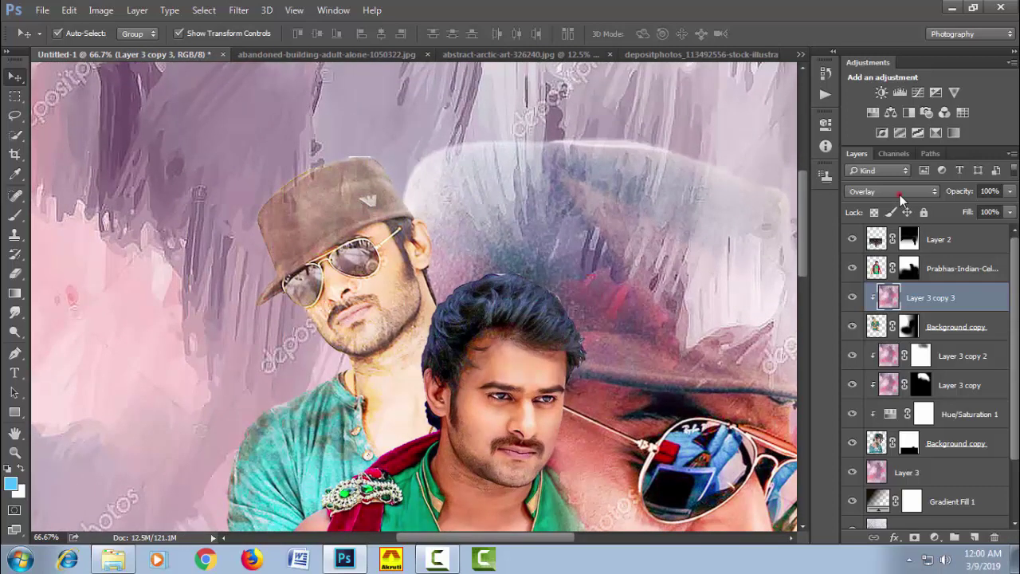
pyautogui.click(901, 192)
pyautogui.click(890, 239)
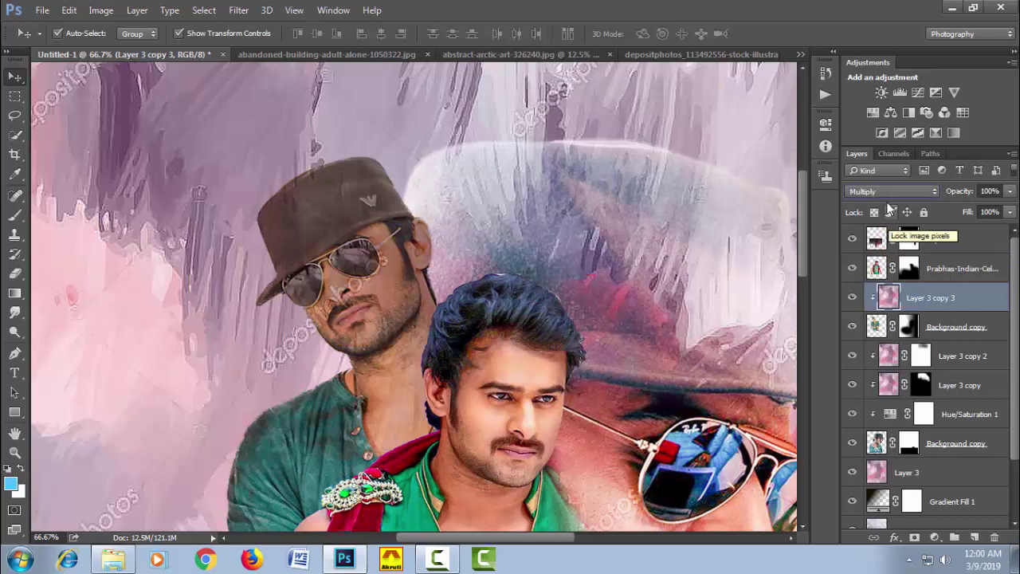
pyautogui.click(893, 192)
pyautogui.click(891, 295)
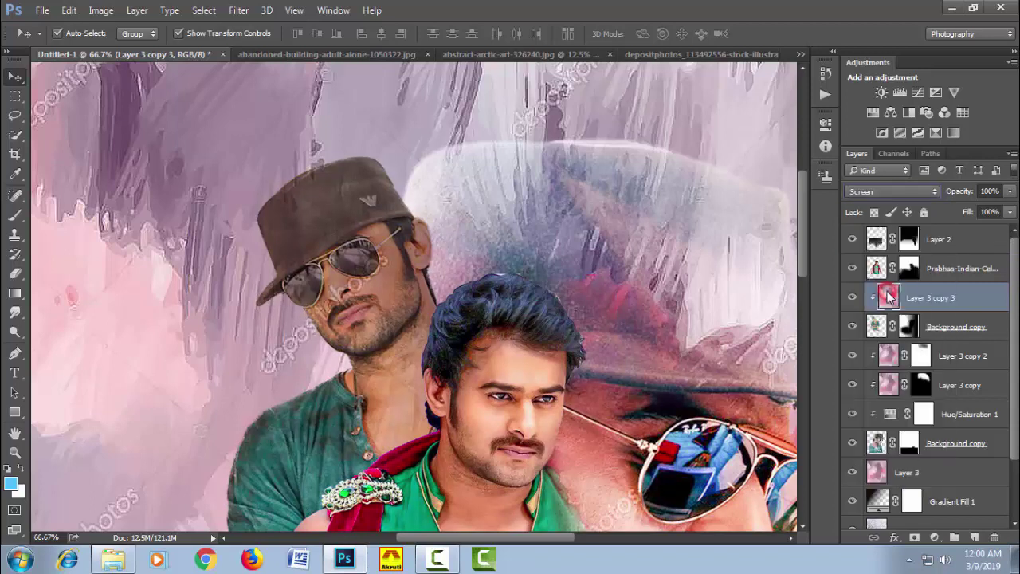
pyautogui.click(891, 191)
pyautogui.click(888, 355)
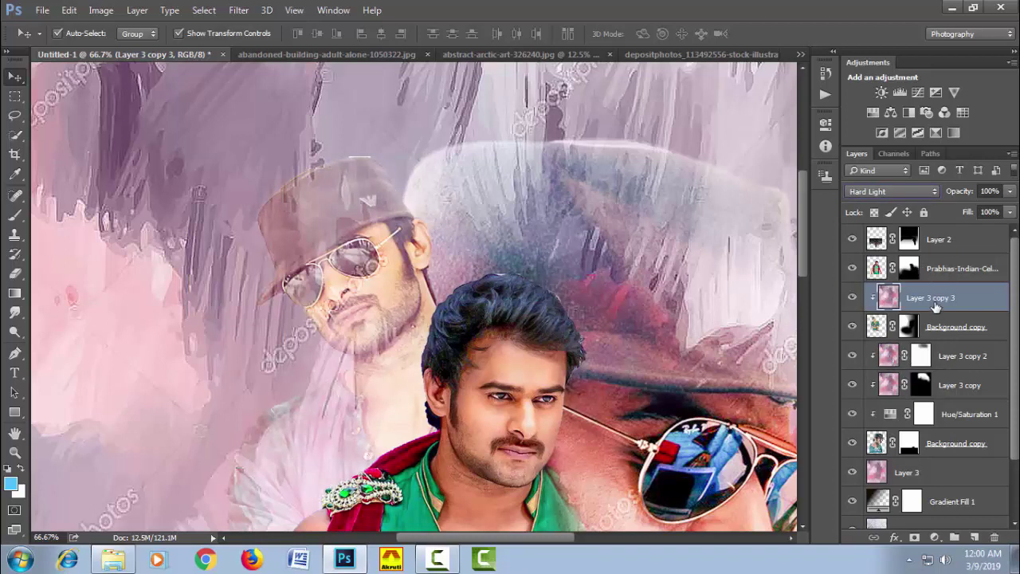
# - Cycle through neighbouring blend modes and settle Layer 3 copy 3 on Hard Light
pyautogui.scroll(-1, 904, 194)
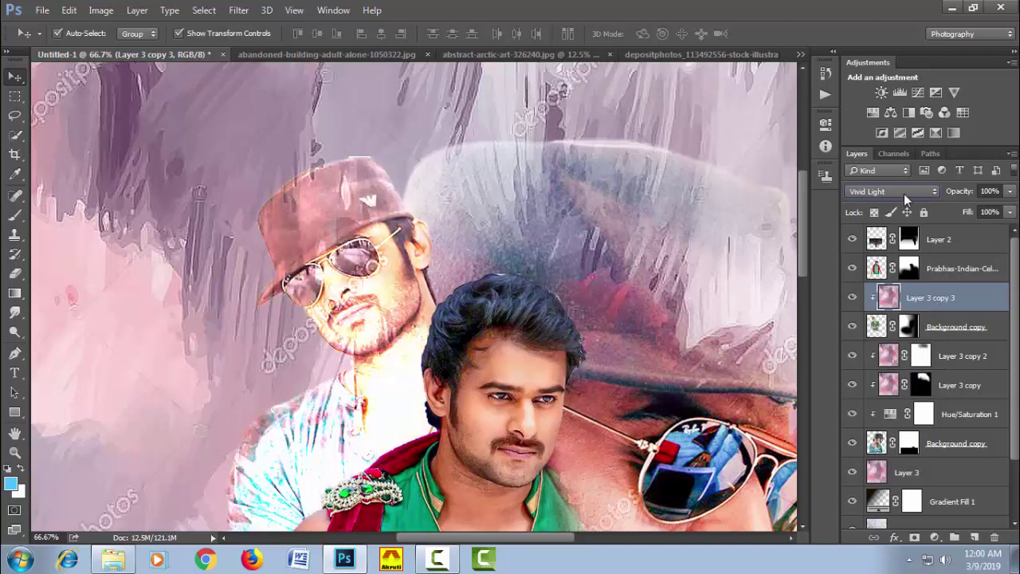
pyautogui.scroll(-1, 904, 193)
pyautogui.press('Down')
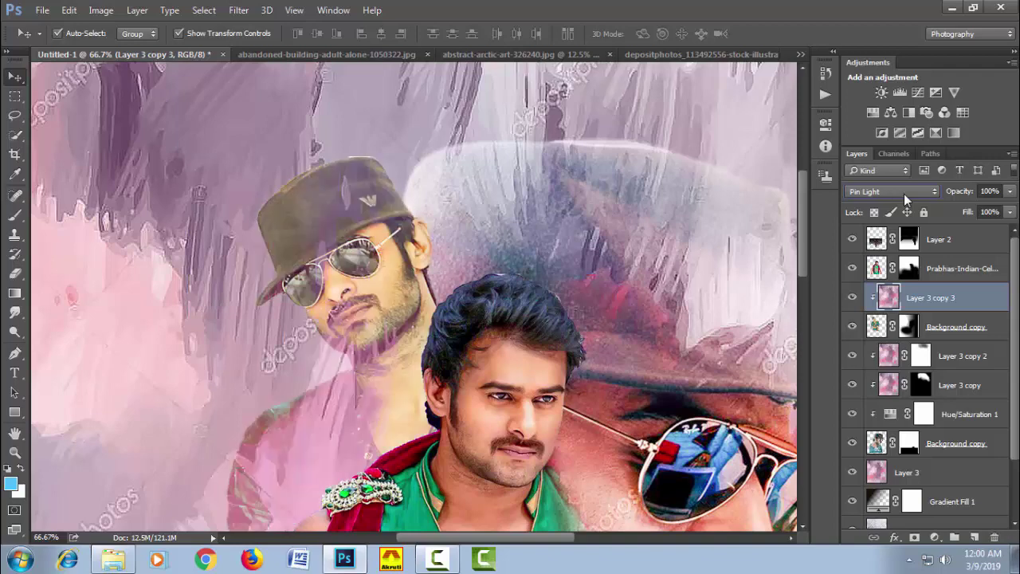
pyautogui.press('Down')
pyautogui.press('Up')
pyautogui.press('Up')
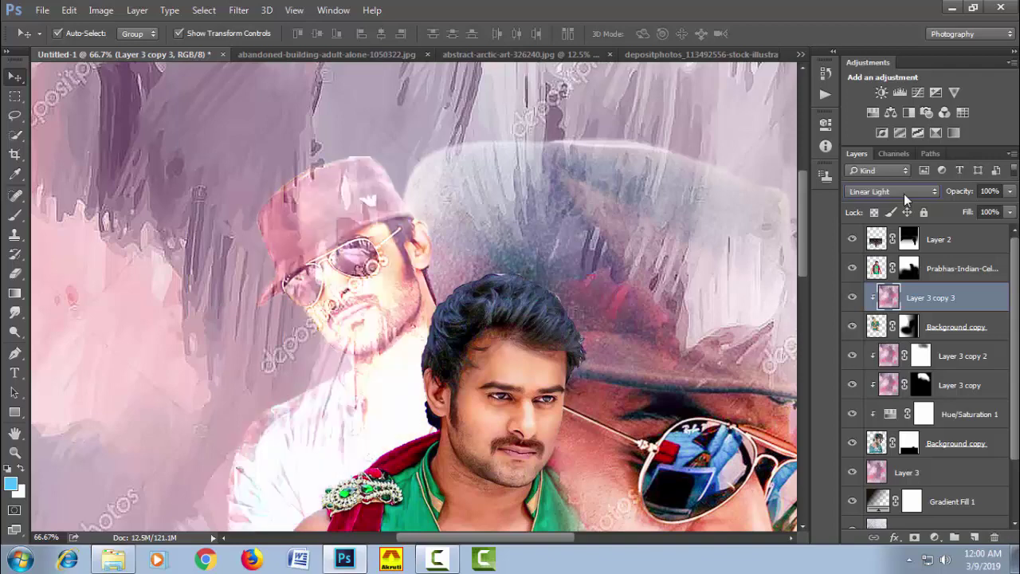
pyautogui.press('Up')
pyautogui.press('Up')
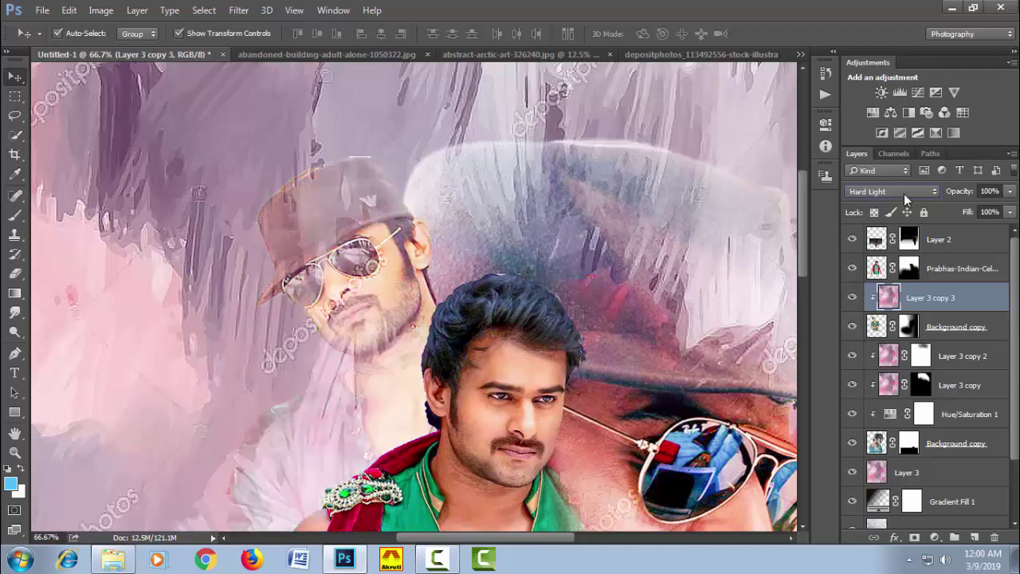
pyautogui.press('Up')
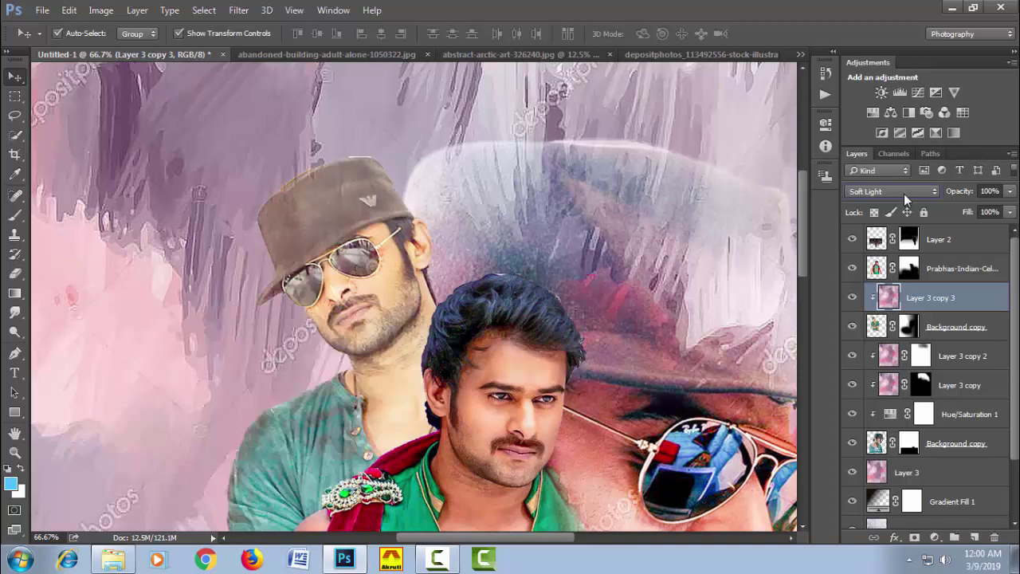
pyautogui.press('Up')
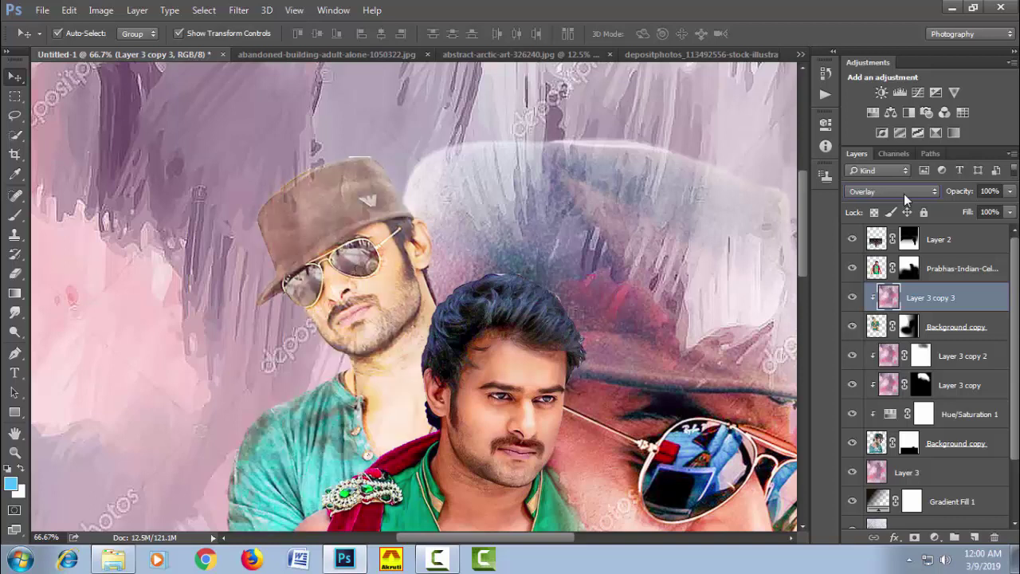
pyautogui.press('Down')
pyautogui.press('Down')
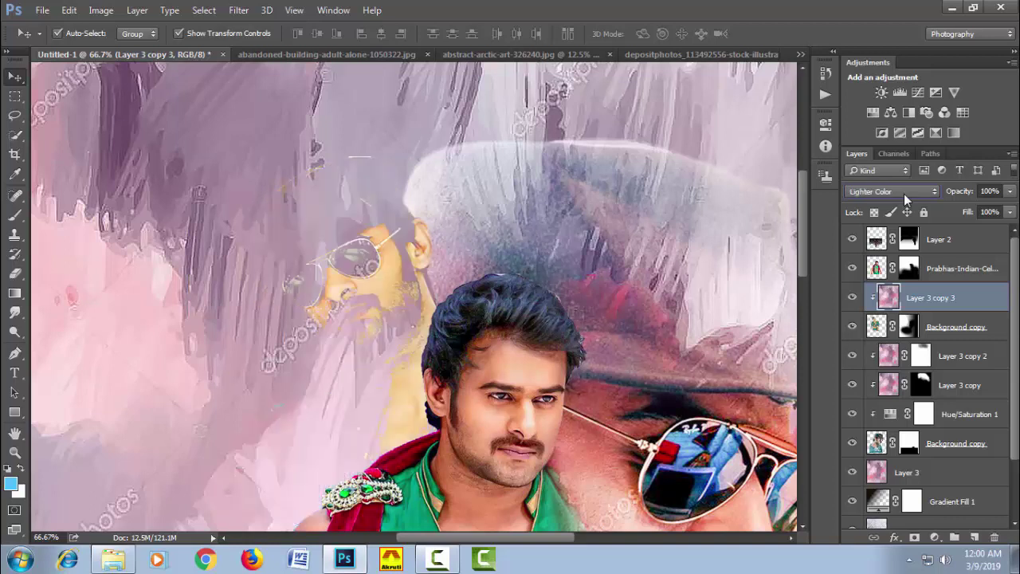
pyautogui.press('Up')
pyautogui.press('Down')
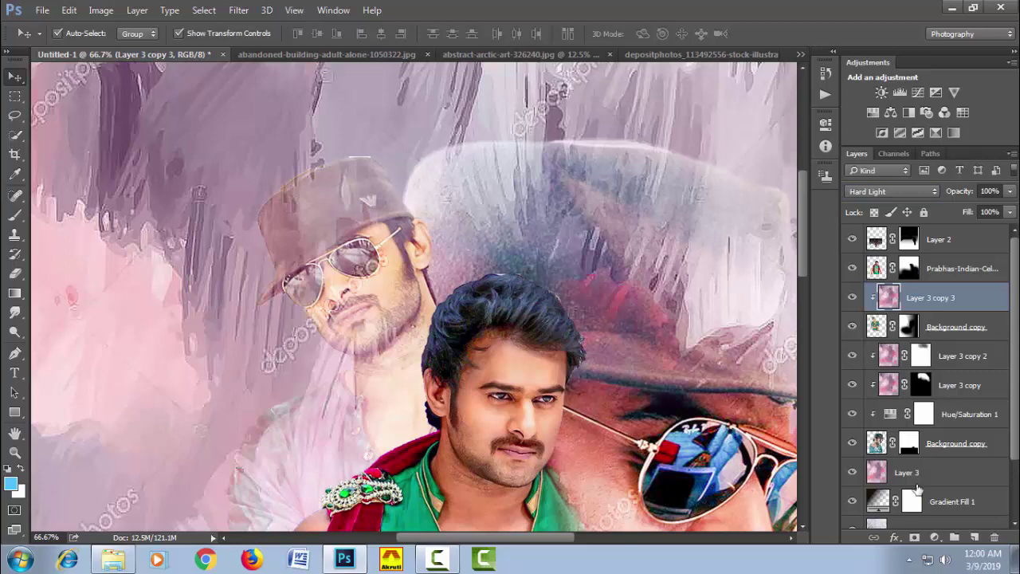
# - Add a black mask to Layer 3 copy 3 and paint pink texture back along the hat's top edge
pyautogui.keyDown('alt'); pyautogui.click(915, 538); pyautogui.keyUp('alt')
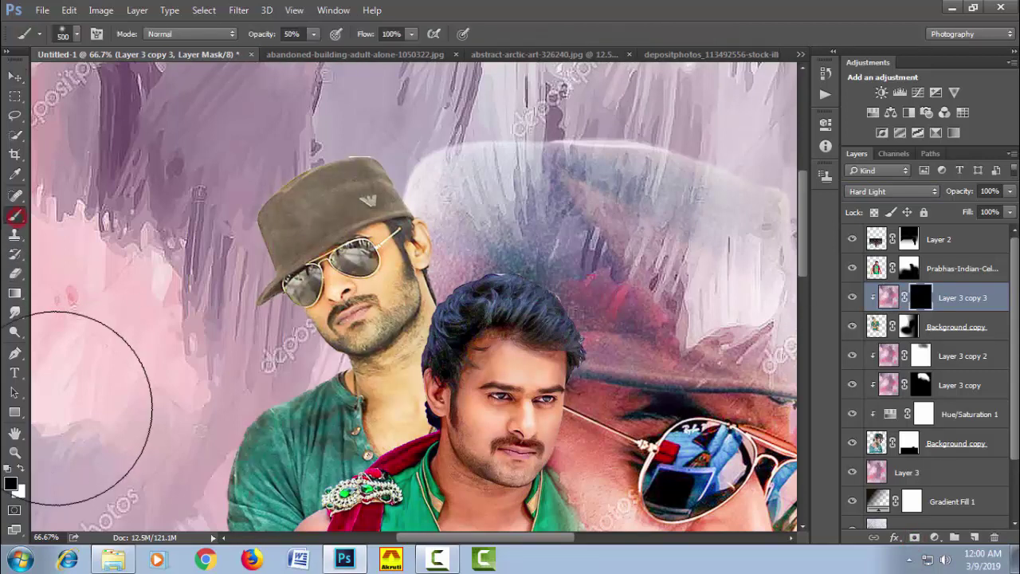
pyautogui.click(15, 215)
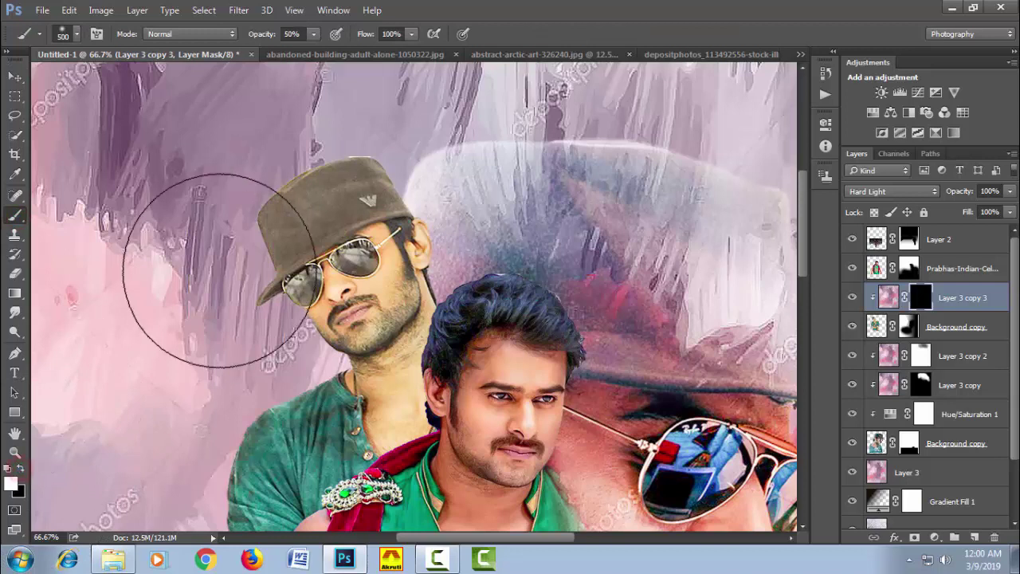
pyautogui.press('[')
pyautogui.press('[')
pyautogui.press('[')
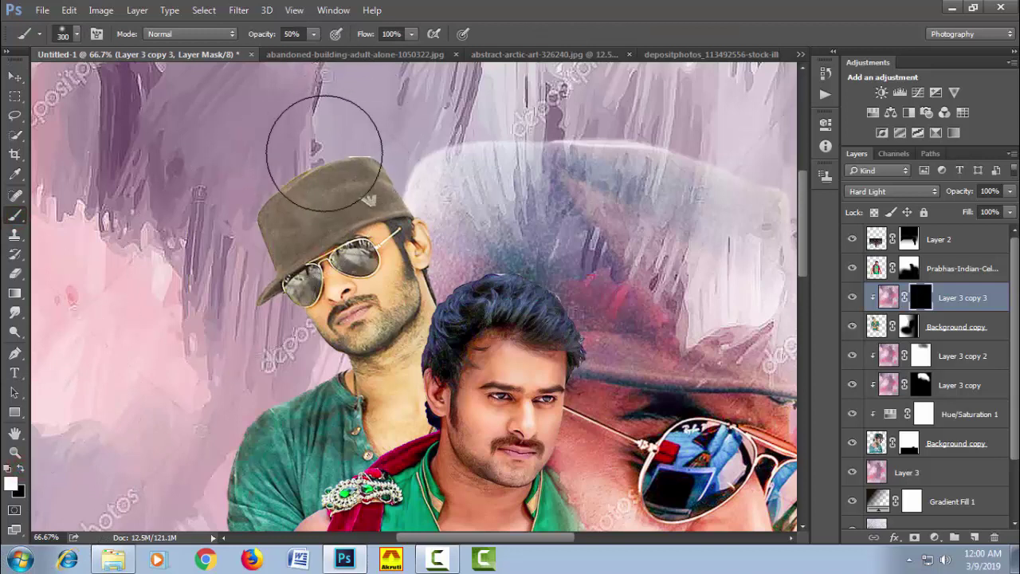
pyautogui.press('[')
pyautogui.press('[')
pyautogui.moveTo(296, 162)
pyautogui.mouseDown()
pyautogui.moveTo(256, 231)
pyautogui.moveTo(306, 168)
pyautogui.moveTo(336, 164)
pyautogui.mouseUp()
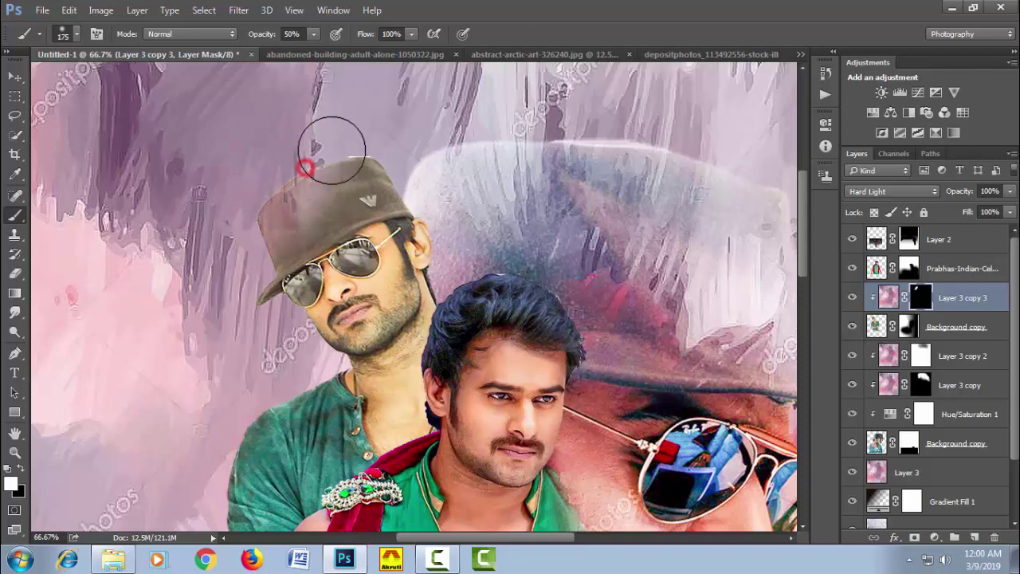
pyautogui.moveTo(250, 189); pyautogui.dragTo(228, 239)
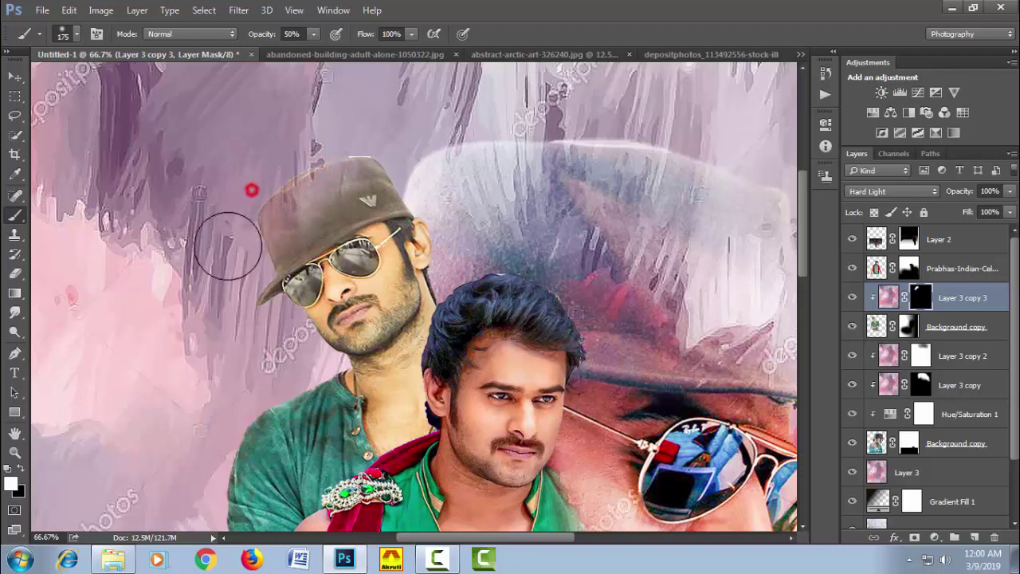
pyautogui.moveTo(255, 394); pyautogui.dragTo(228, 413)
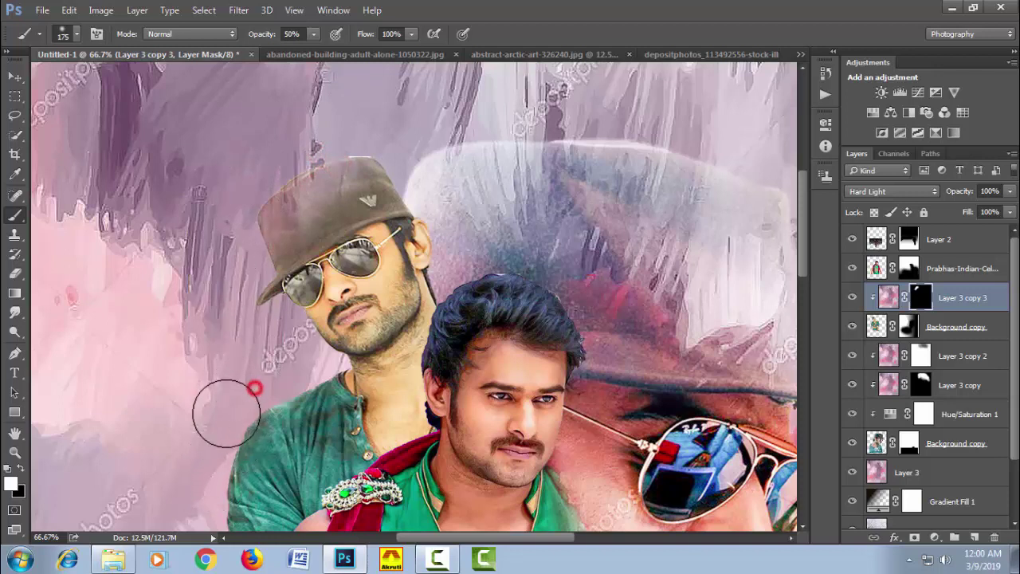
# - Blend the pink texture into the shoulder and the green shirt's left edge
pyautogui.scroll(-3, 243, 407)
pyautogui.scroll(-1, 243, 407)
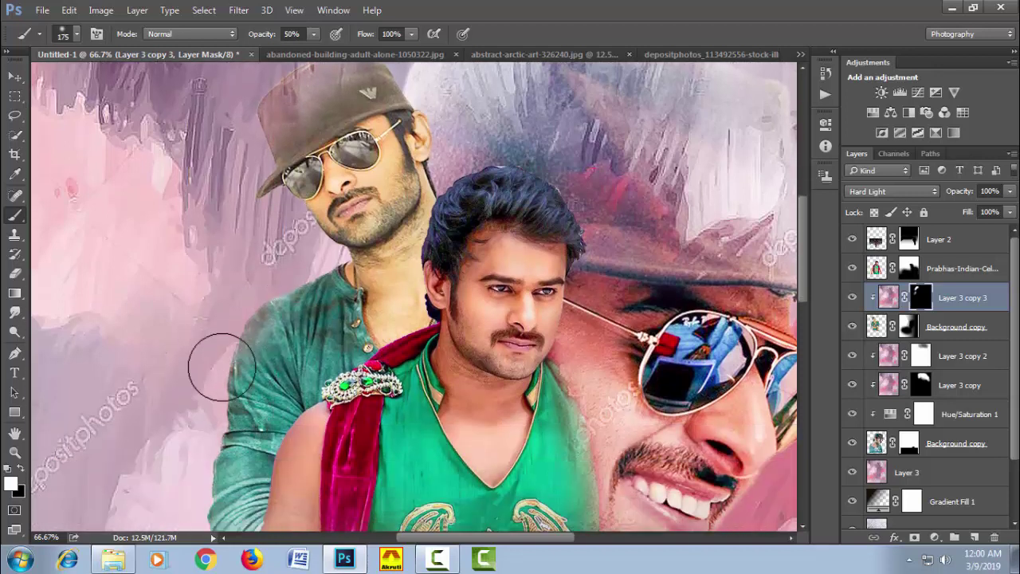
pyautogui.click(218, 355)
pyautogui.moveTo(220, 296); pyautogui.dragTo(193, 421)
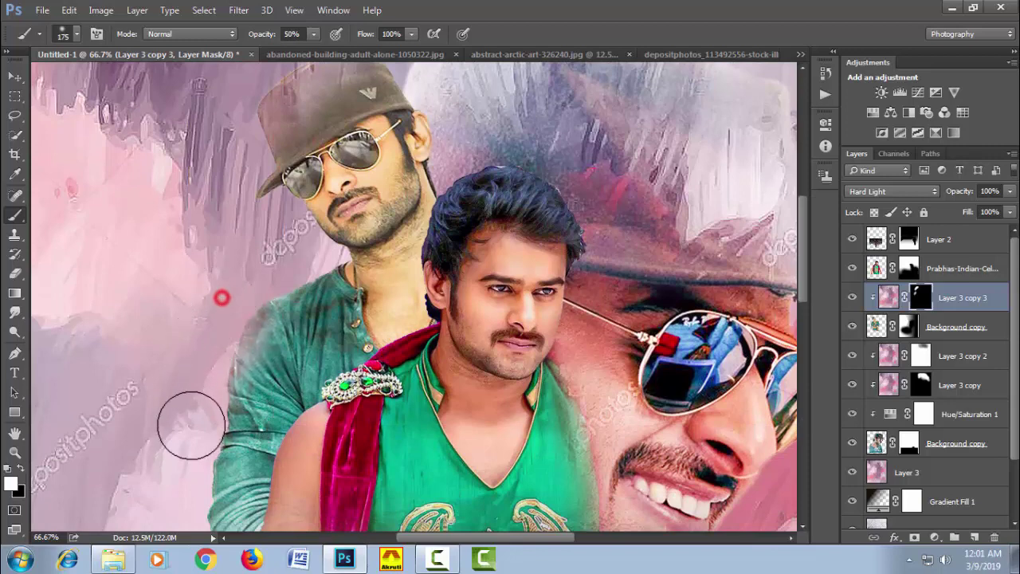
pyautogui.moveTo(231, 289)
pyautogui.mouseDown()
pyautogui.moveTo(244, 269)
pyautogui.moveTo(269, 271)
pyautogui.mouseUp()
pyautogui.click(267, 270)
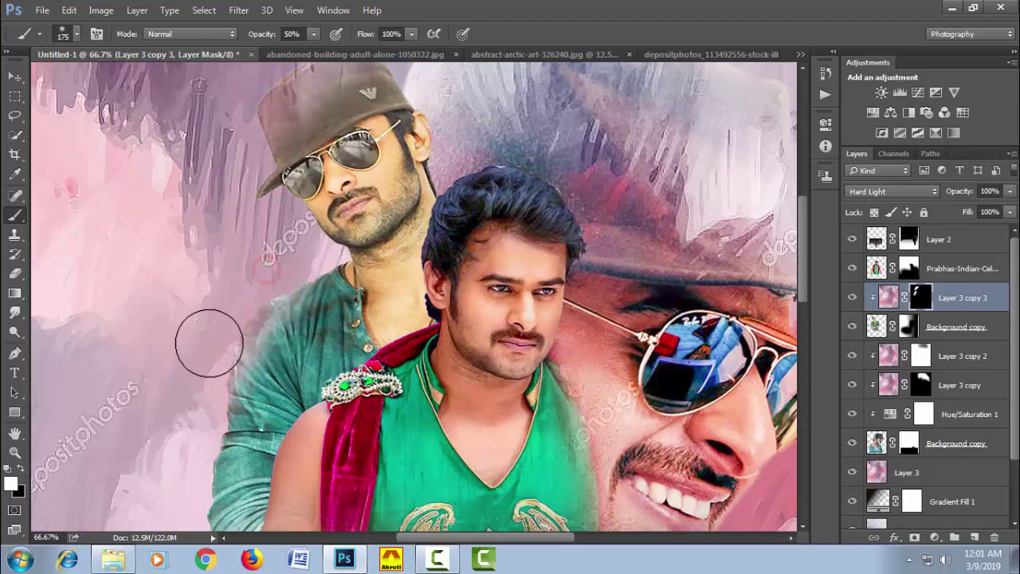
pyautogui.moveTo(294, 304); pyautogui.dragTo(255, 406)
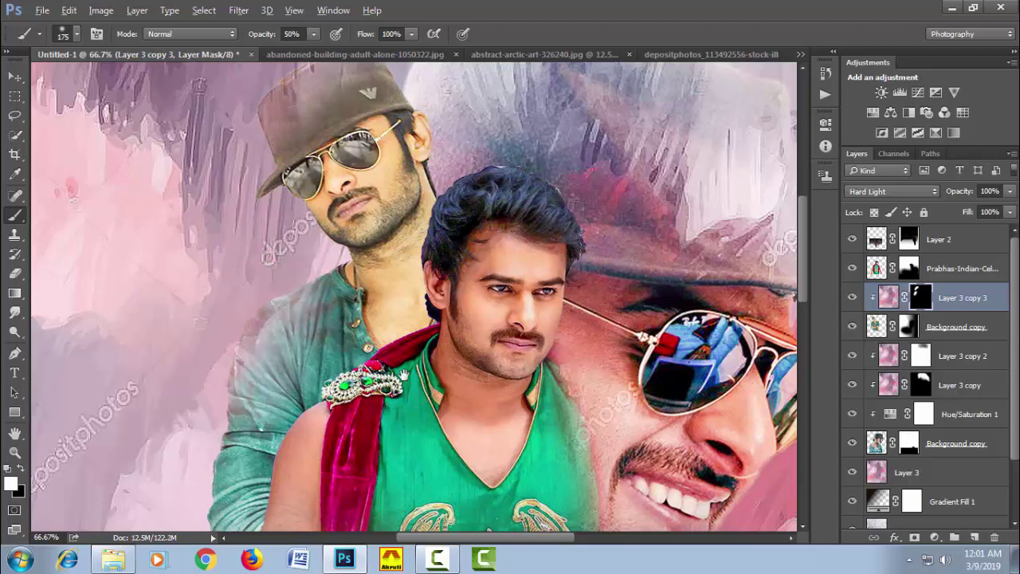
pyautogui.scroll(-1, 404, 375)
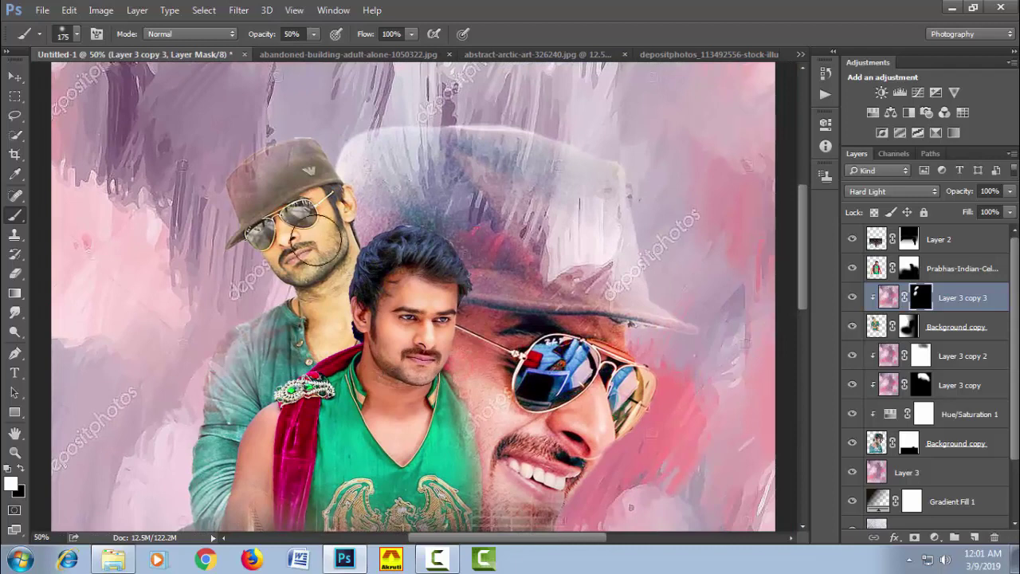
# - Paint black with a 200 px brush to reveal the rear man's cap and teal shirt
pyautogui.press('x')
pyautogui.moveTo(295, 171)
pyautogui.mouseDown()
pyautogui.moveTo(270, 192)
pyautogui.moveTo(302, 204)
pyautogui.moveTo(280, 217)
pyautogui.moveTo(309, 284)
pyautogui.moveTo(296, 235)
pyautogui.moveTo(322, 254)
pyautogui.mouseUp()
pyautogui.moveTo(291, 364); pyautogui.dragTo(257, 393)
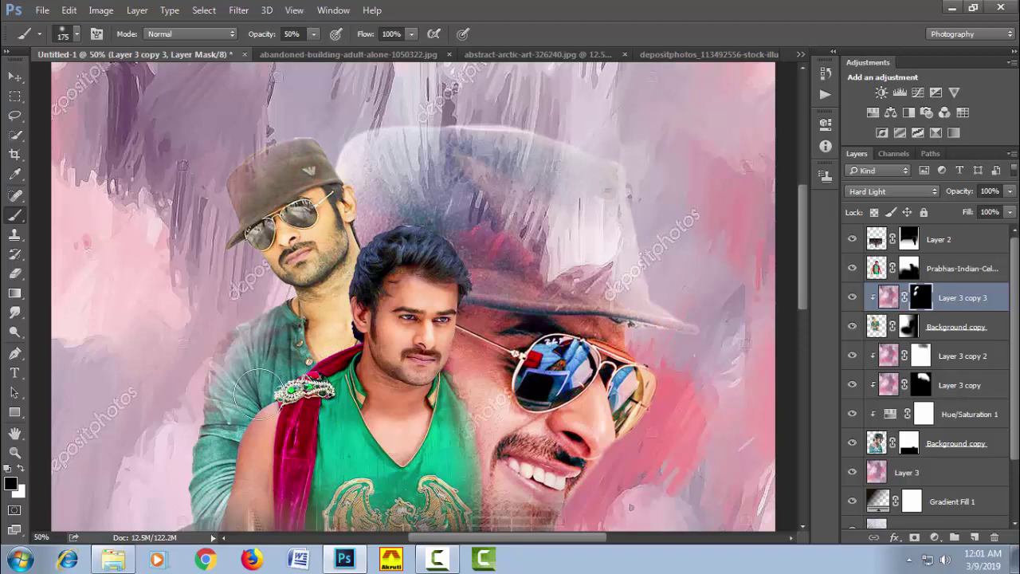
pyautogui.press(']')
pyautogui.moveTo(297, 335)
pyautogui.mouseDown()
pyautogui.moveTo(251, 383)
pyautogui.moveTo(240, 439)
pyautogui.moveTo(263, 350)
pyautogui.moveTo(289, 335)
pyautogui.moveTo(315, 413)
pyautogui.mouseUp()
# - Zoom out to 33.33% and recentre the whole poster
pyautogui.hotkey('alt', 'space')
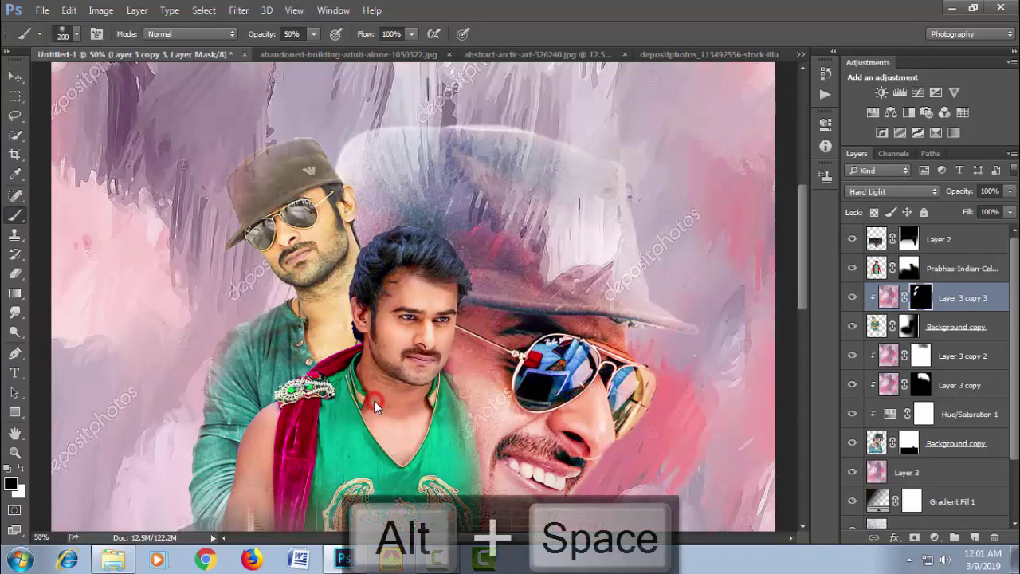
pyautogui.moveTo(399, 434)
pyautogui.mouseDown()
pyautogui.moveTo(391, 371)
pyautogui.moveTo(423, 370)
pyautogui.mouseUp()
pyautogui.keyDown('alt'); pyautogui.click(391, 371); pyautogui.keyUp('alt')
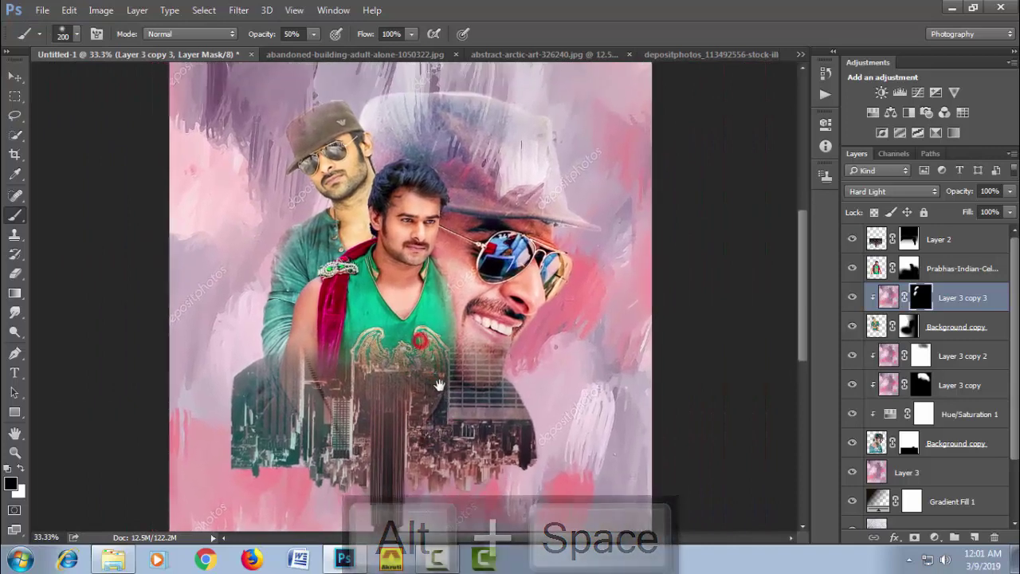
pyautogui.moveTo(414, 319); pyautogui.dragTo(433, 364)
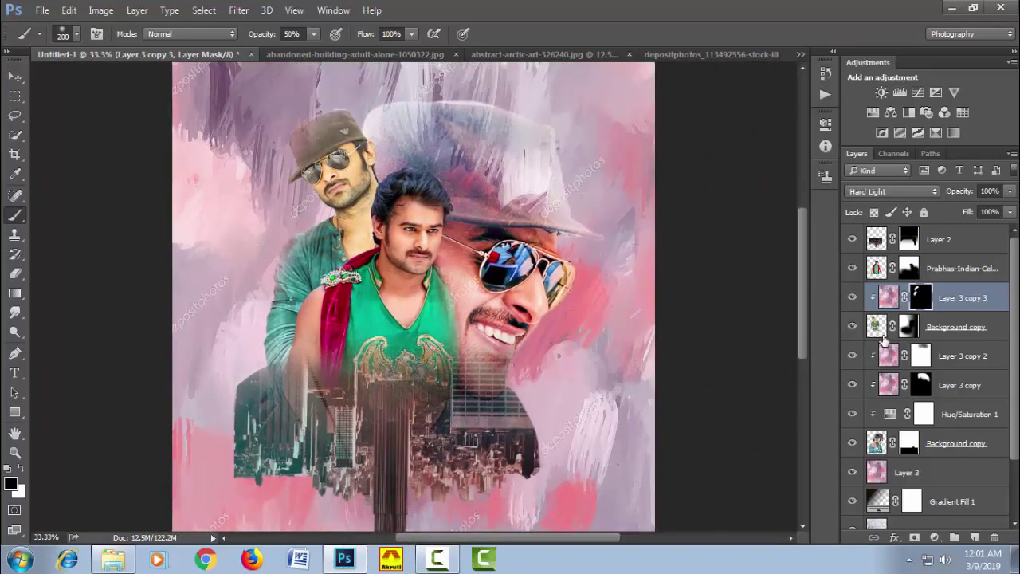
# - Duplicate Layer 3 to the top of the stack as Layer 3 copy 4 with a black mask
pyautogui.click(939, 476)
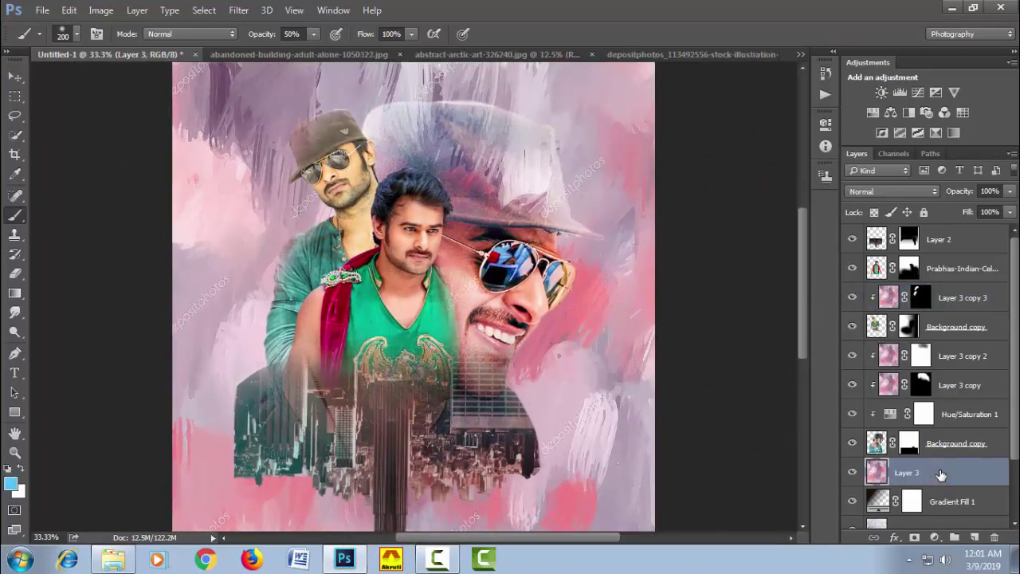
pyautogui.moveTo(937, 476); pyautogui.dragTo(930, 238)
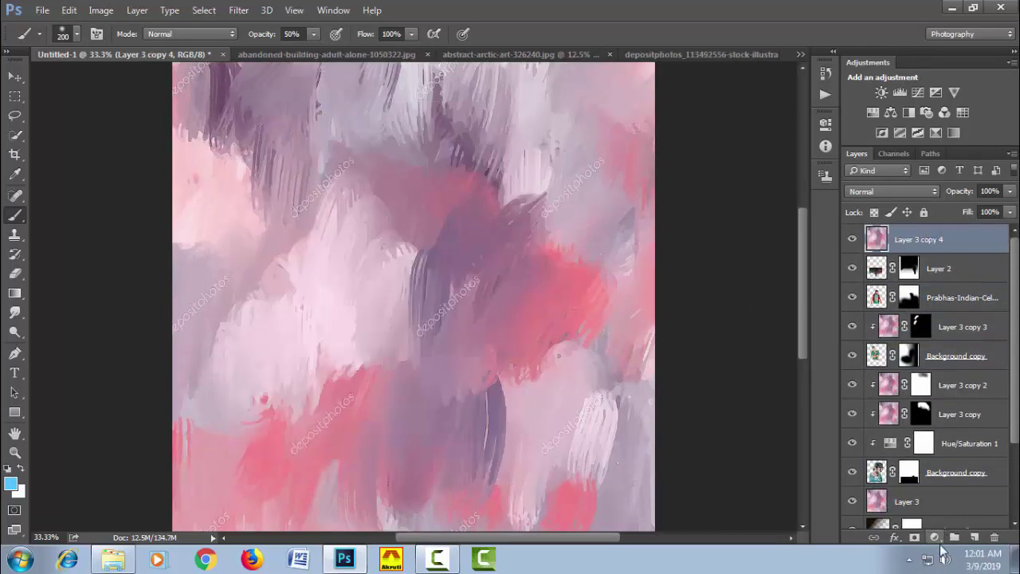
pyautogui.keyDown('alt'); pyautogui.click(916, 539); pyautogui.keyUp('alt')
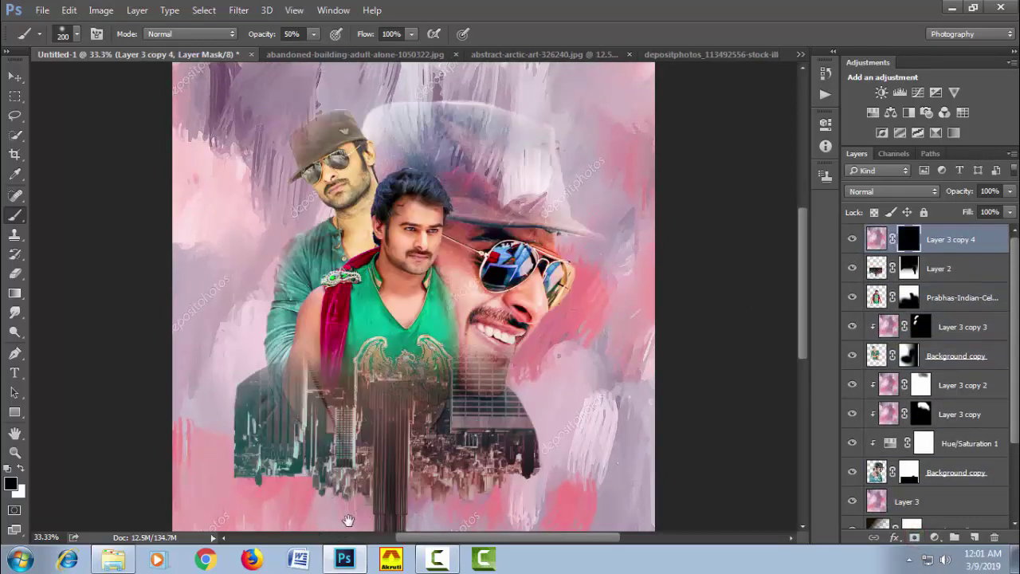
pyautogui.moveTo(348, 521); pyautogui.dragTo(357, 435)
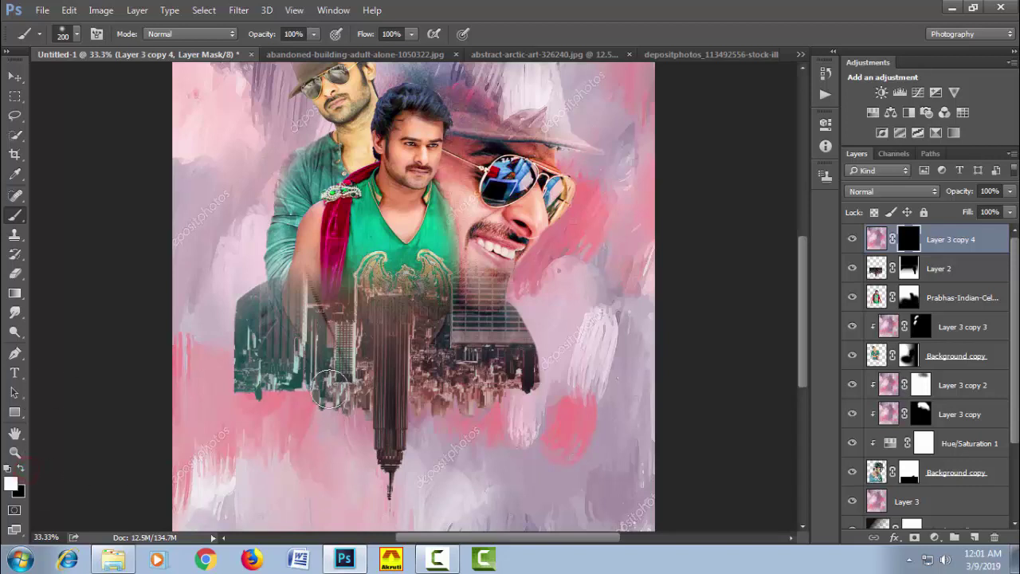
# - Paint white at 64% opacity to fade the lower spire, city and right skyline into pink
pyautogui.click(330, 388)
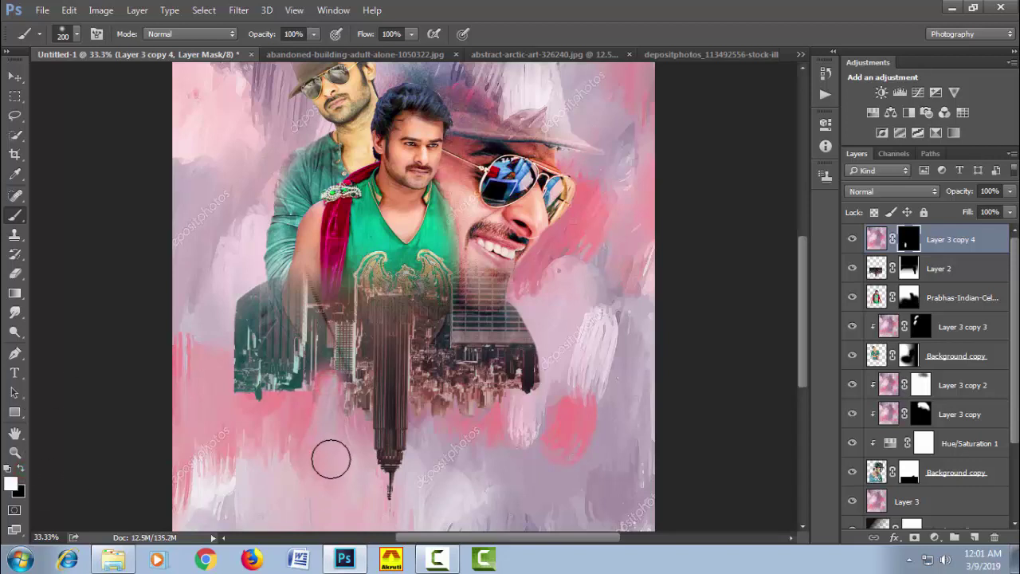
pyautogui.hotkey('ctrl', 'z')
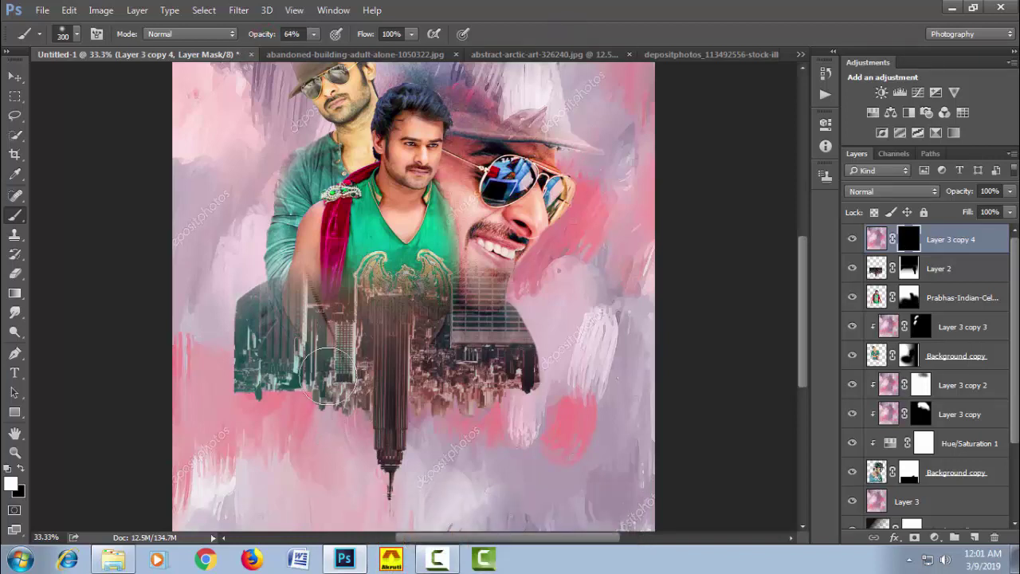
pyautogui.moveTo(358, 401); pyautogui.dragTo(376, 455)
pyautogui.click(380, 452)
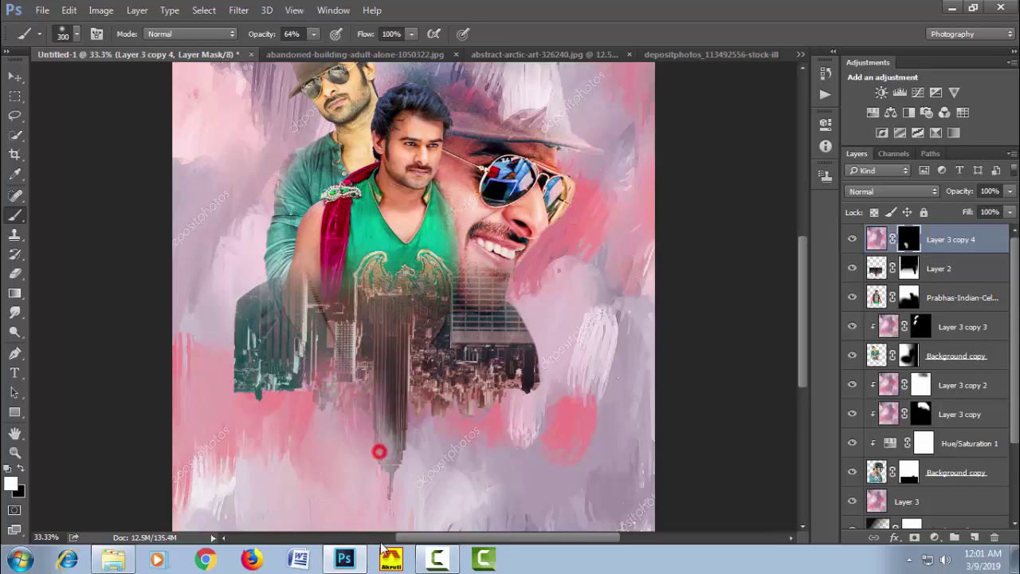
pyautogui.click(420, 419)
pyautogui.click(460, 396)
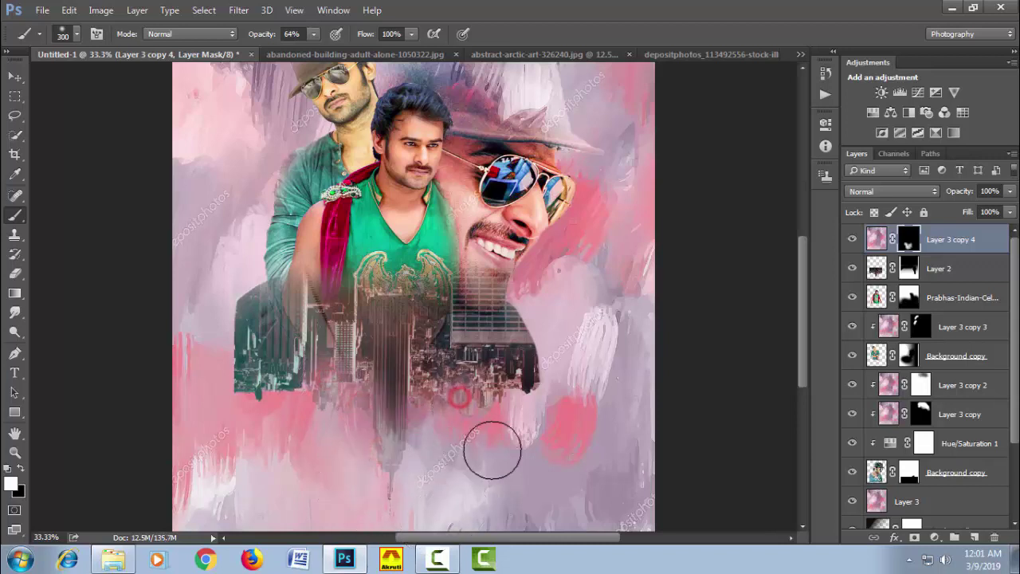
pyautogui.click(538, 336)
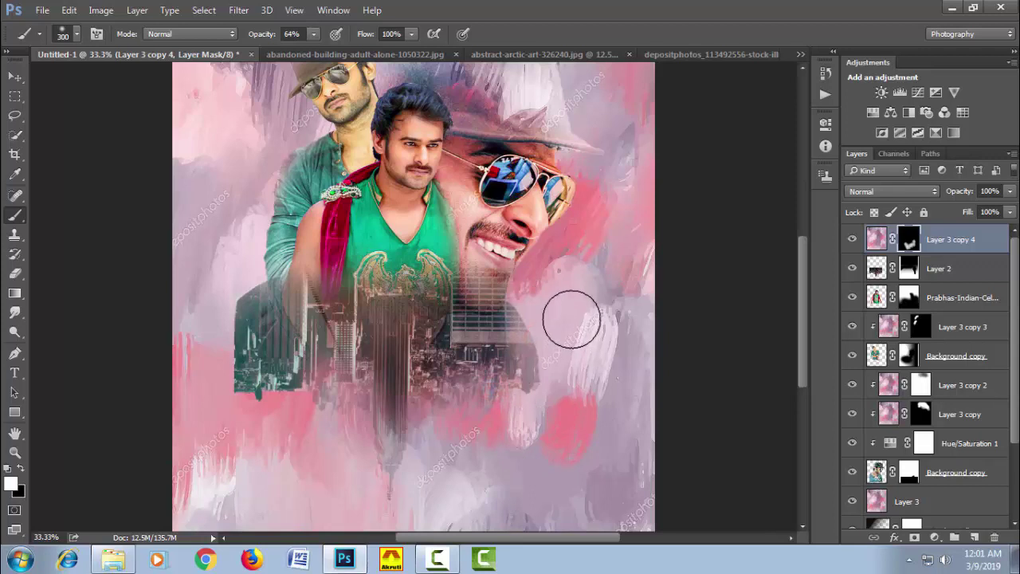
pyautogui.click(562, 349)
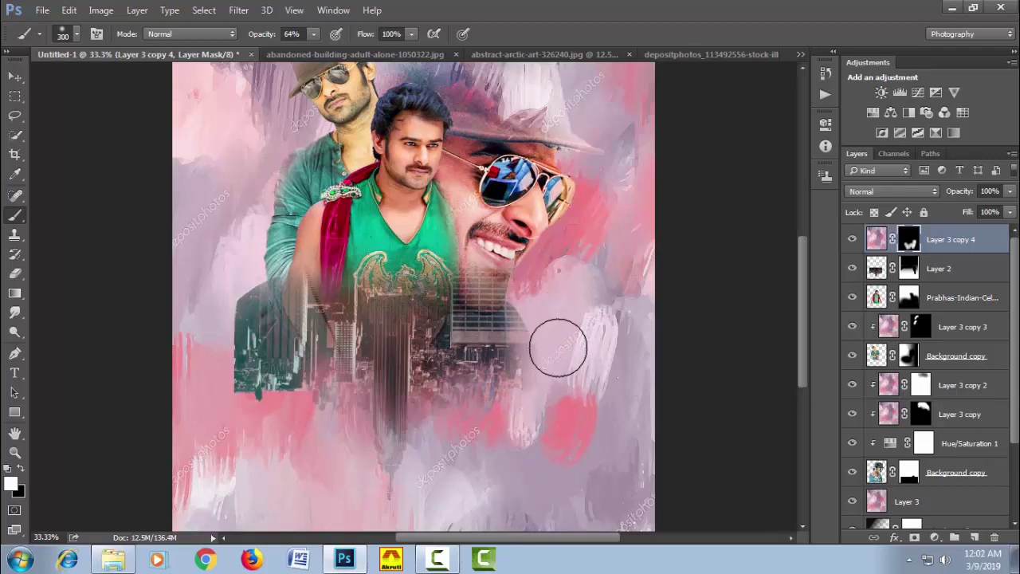
pyautogui.click(554, 319)
pyautogui.click(577, 334)
# - With a 400–600 px brush, cover the upper-left area and left side with pink texture
pyautogui.press(']')
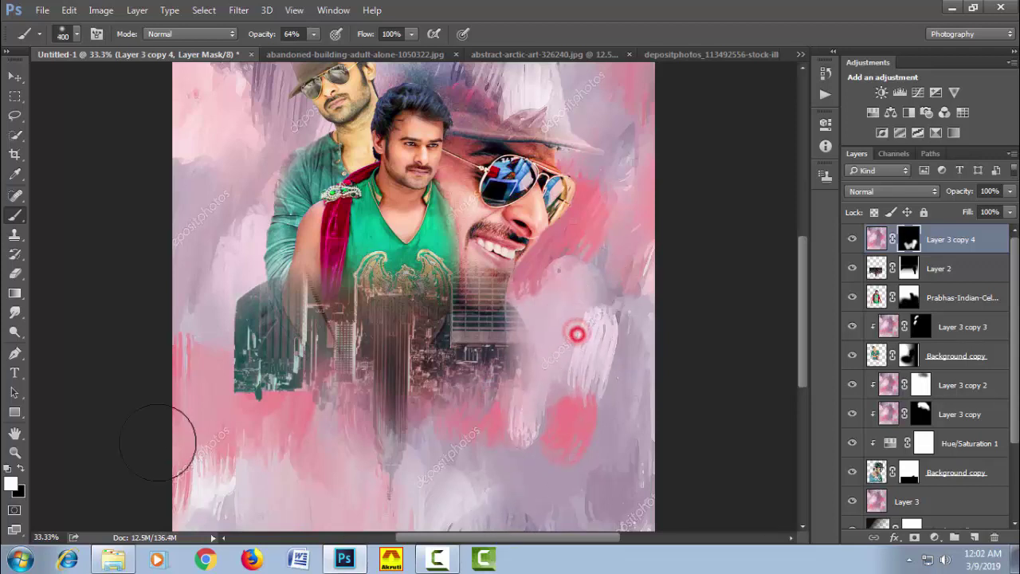
pyautogui.click(212, 251)
pyautogui.press(']')
pyautogui.click(223, 244)
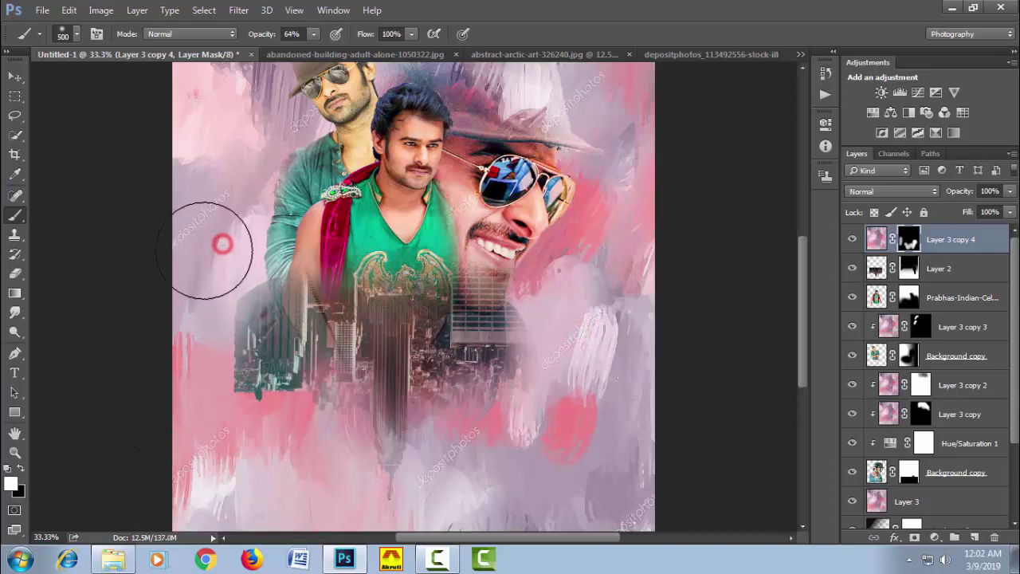
pyautogui.click(200, 262)
pyautogui.moveTo(215, 245); pyautogui.dragTo(198, 286)
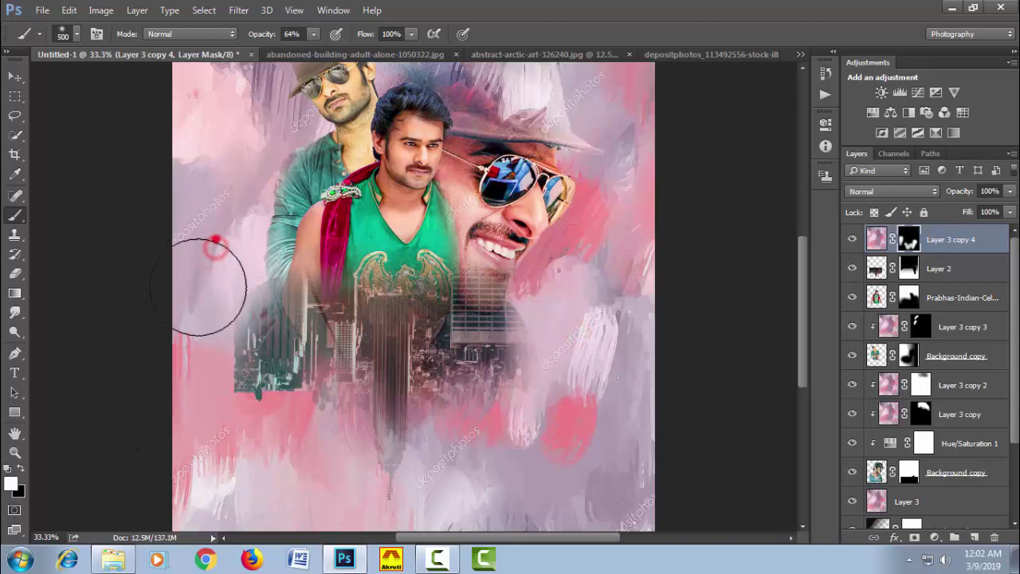
pyautogui.click(207, 282)
pyautogui.click(199, 315)
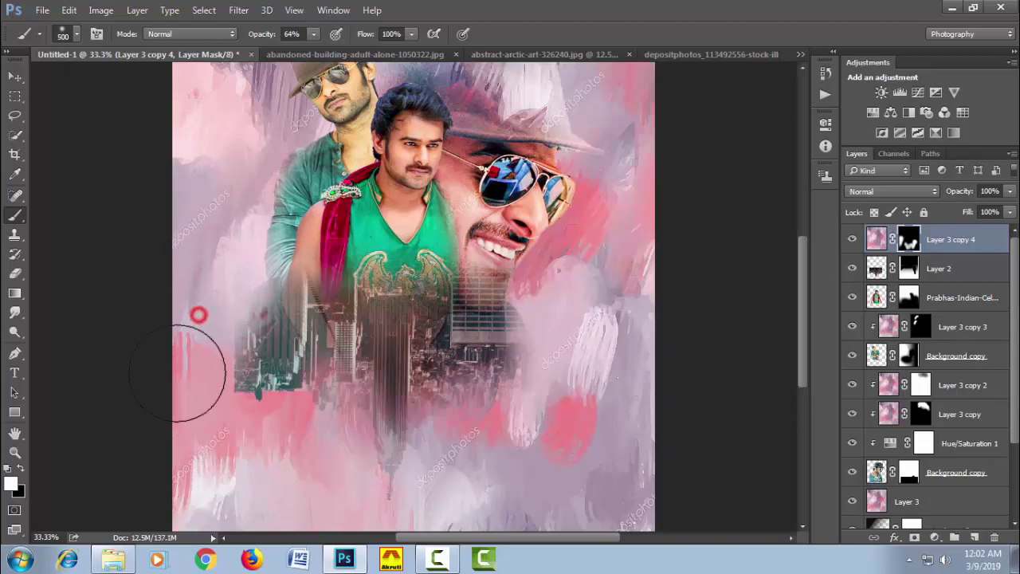
pyautogui.press(']')
pyautogui.click(247, 377)
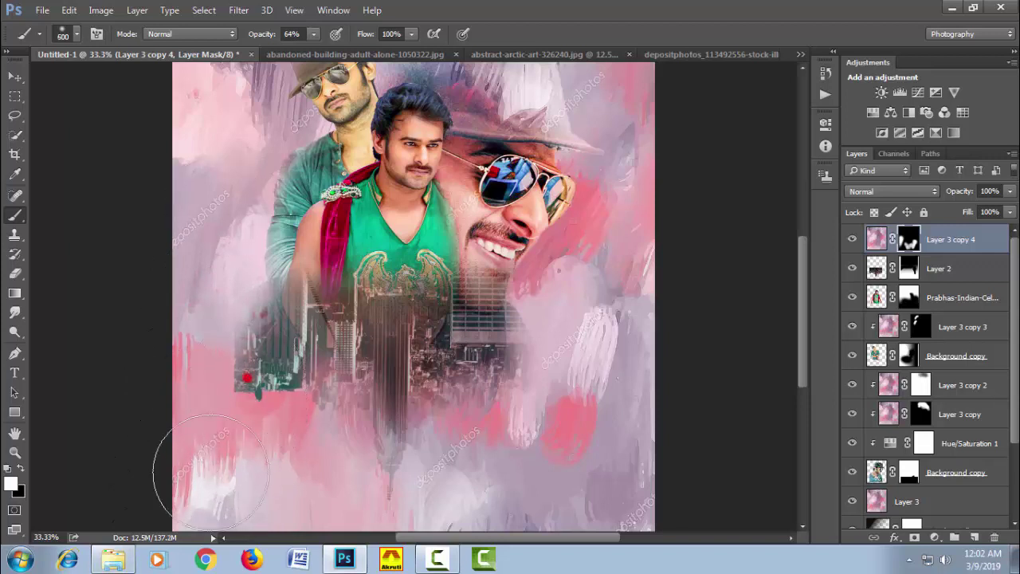
pyautogui.press('[')
# - Dab texture over the lower-left area and lower city near the spire with a 300–250 px brush
pyautogui.click(212, 358)
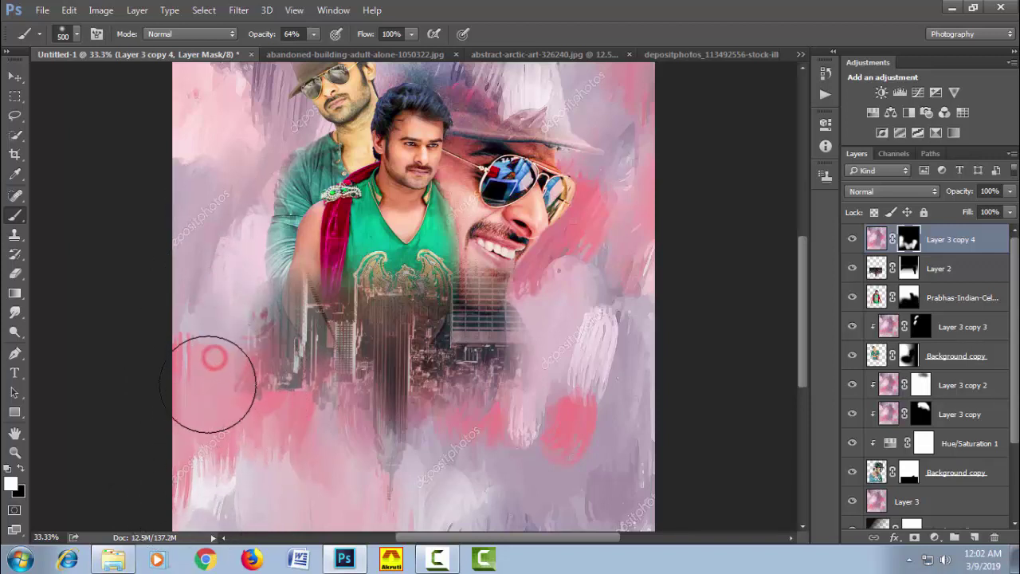
pyautogui.click(285, 411)
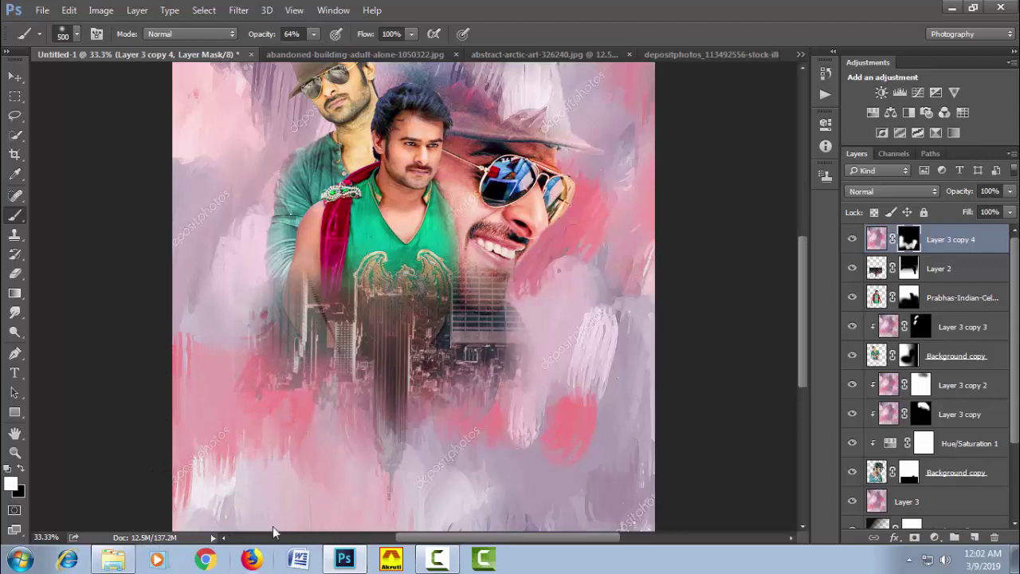
pyautogui.press('[')
pyautogui.press('[')
pyautogui.click(297, 392)
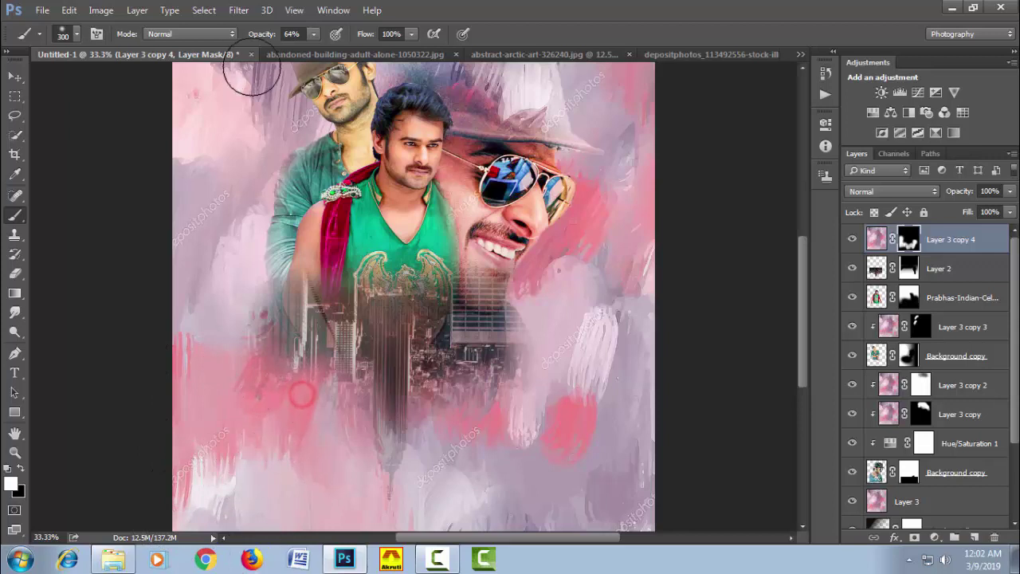
pyautogui.click(256, 266)
pyautogui.click(255, 245)
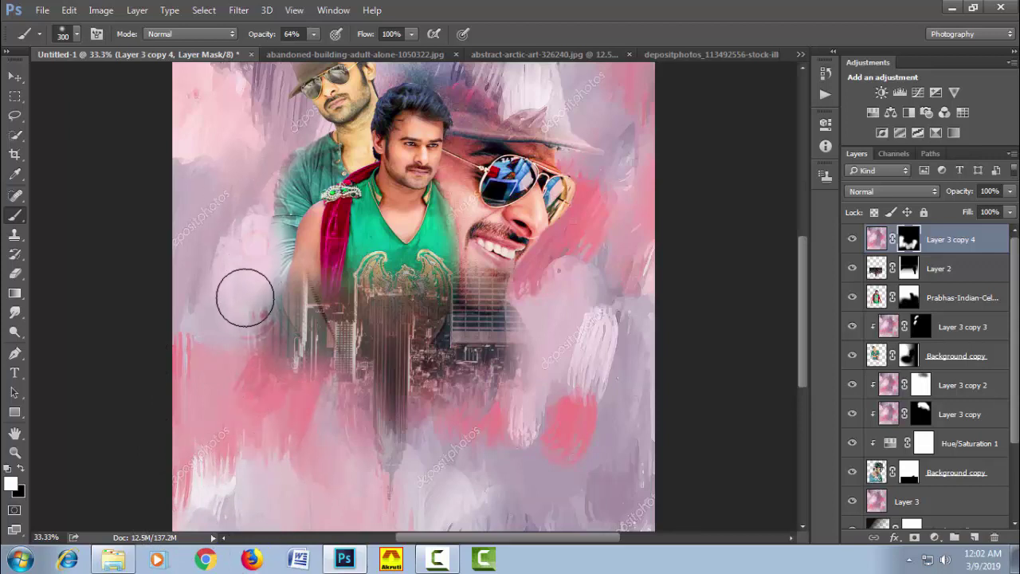
pyautogui.click(238, 288)
pyautogui.click(226, 364)
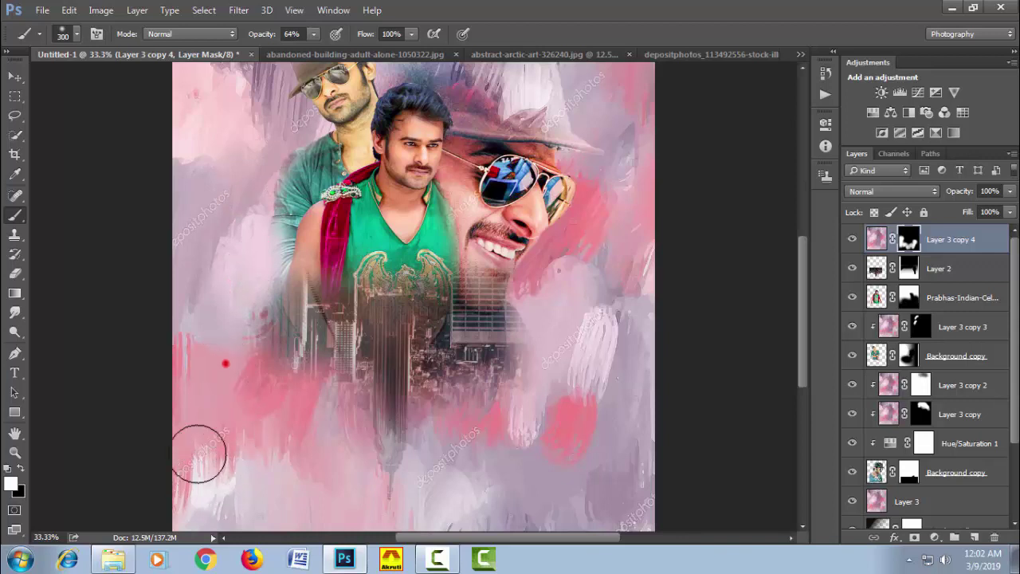
pyautogui.click(263, 396)
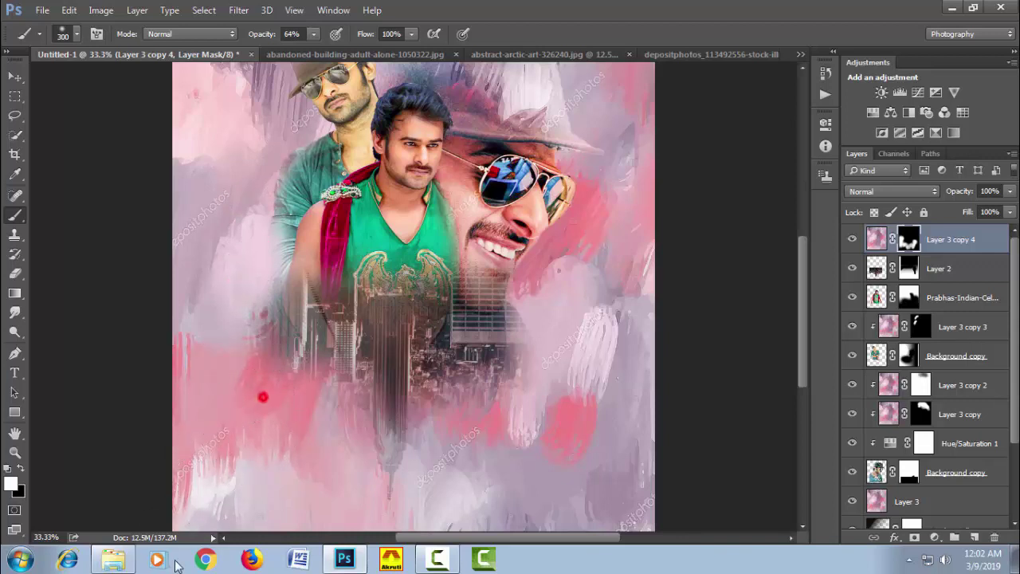
pyautogui.press('[')
pyautogui.click(275, 357)
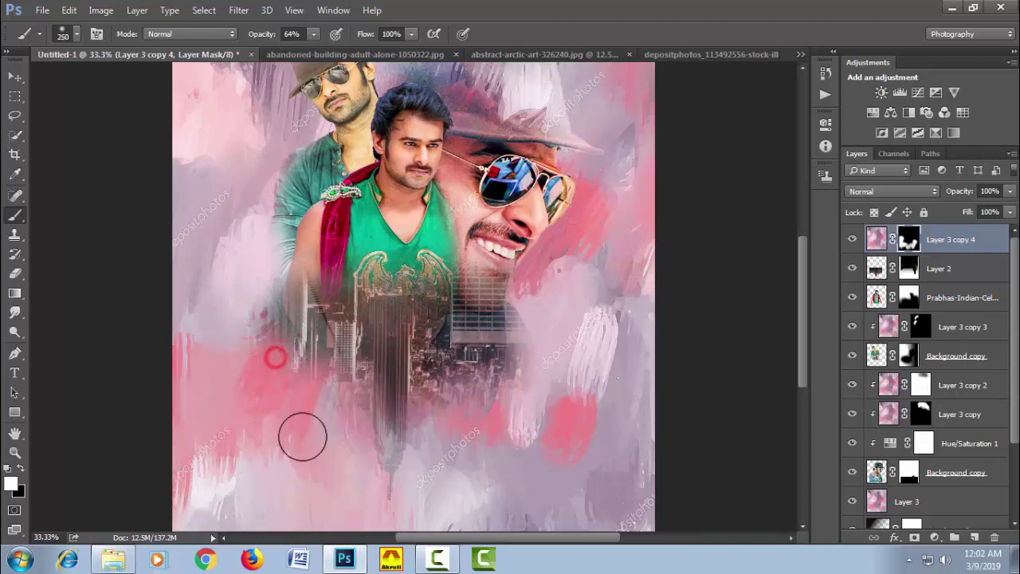
pyautogui.click(310, 367)
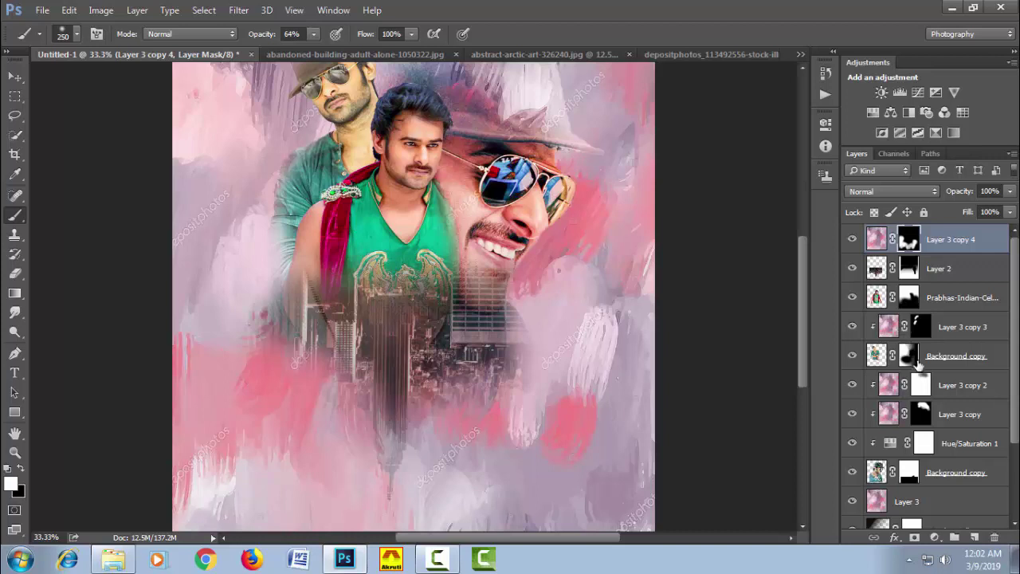
# - Paint black on Layer 2's mask with a 500 px brush to blend the shirt emblem and arm
pyautogui.click(907, 273)
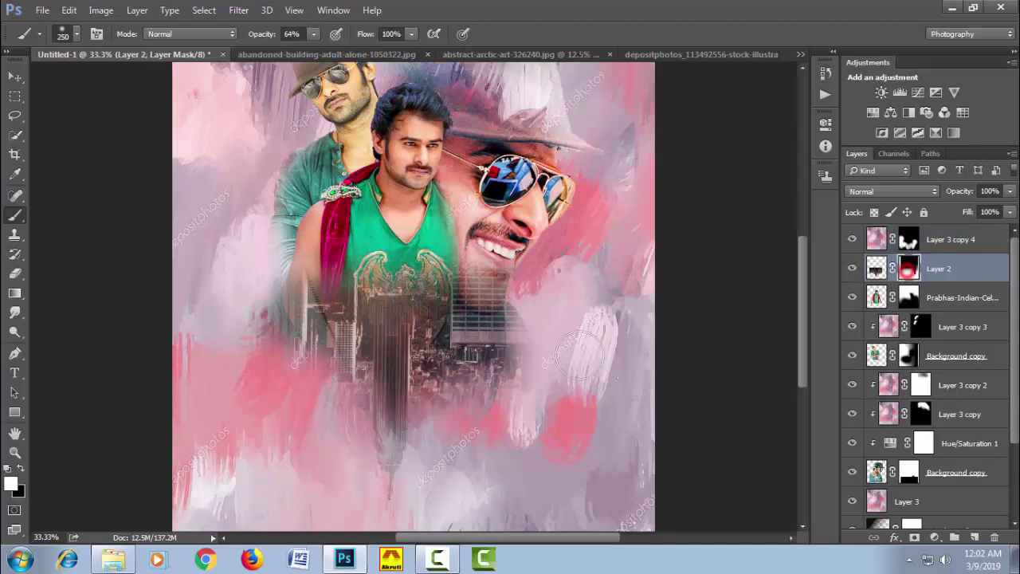
pyautogui.click(309, 292)
pyautogui.hotkey('ctrl', 'z')
pyautogui.press('x')
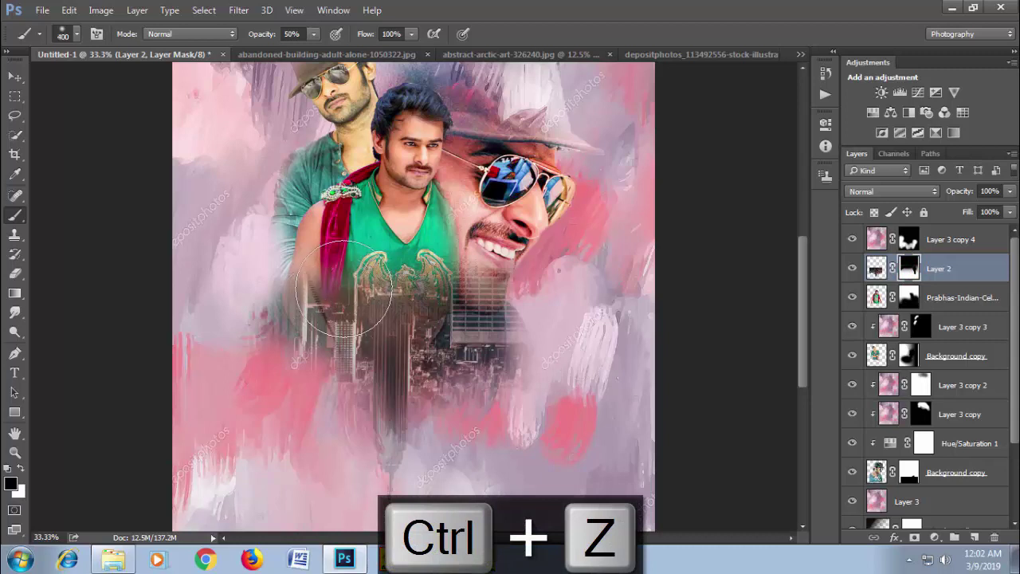
pyautogui.press(']')
pyautogui.press(']')
pyautogui.click(327, 267)
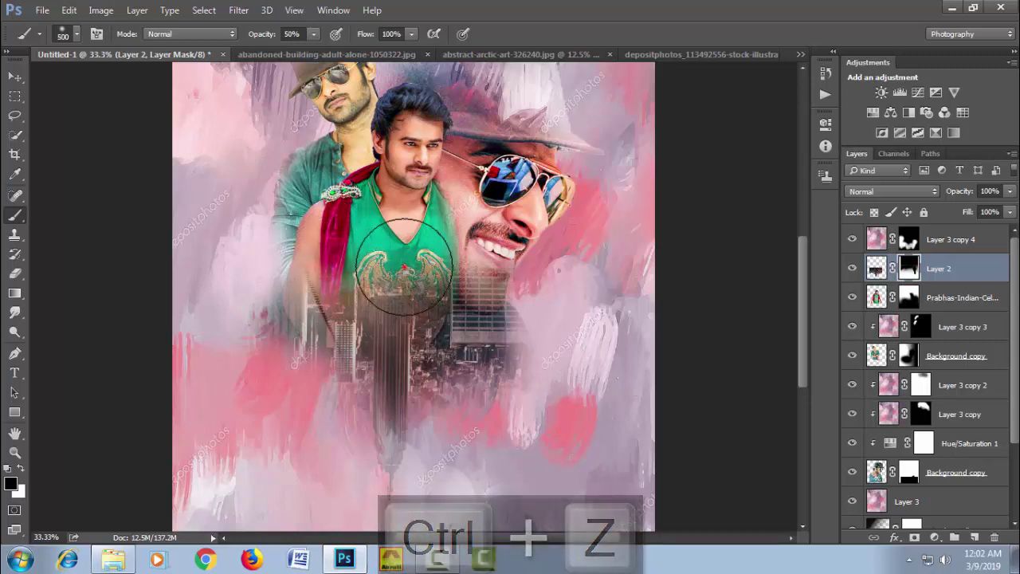
pyautogui.click(435, 277)
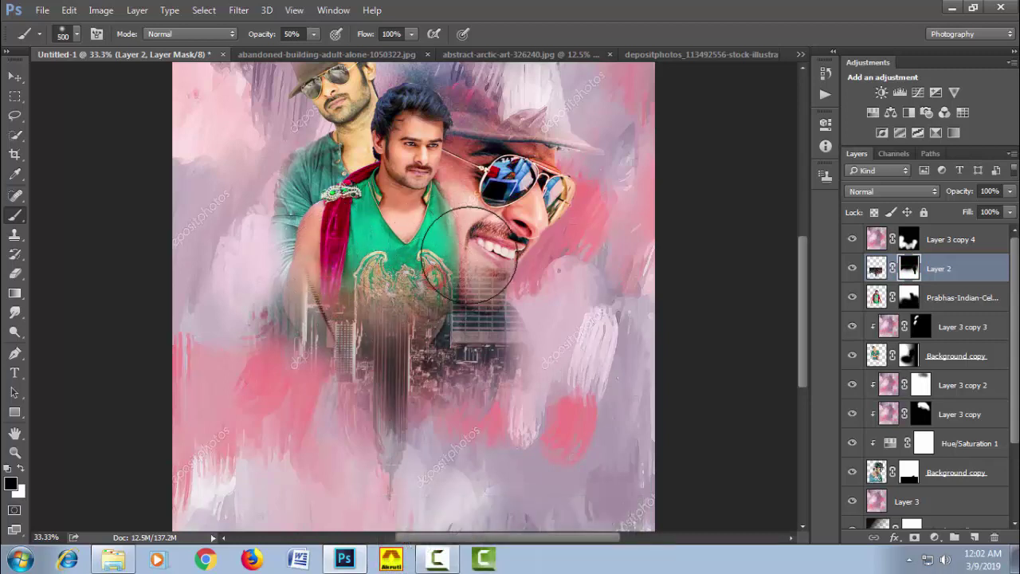
pyautogui.click(382, 266)
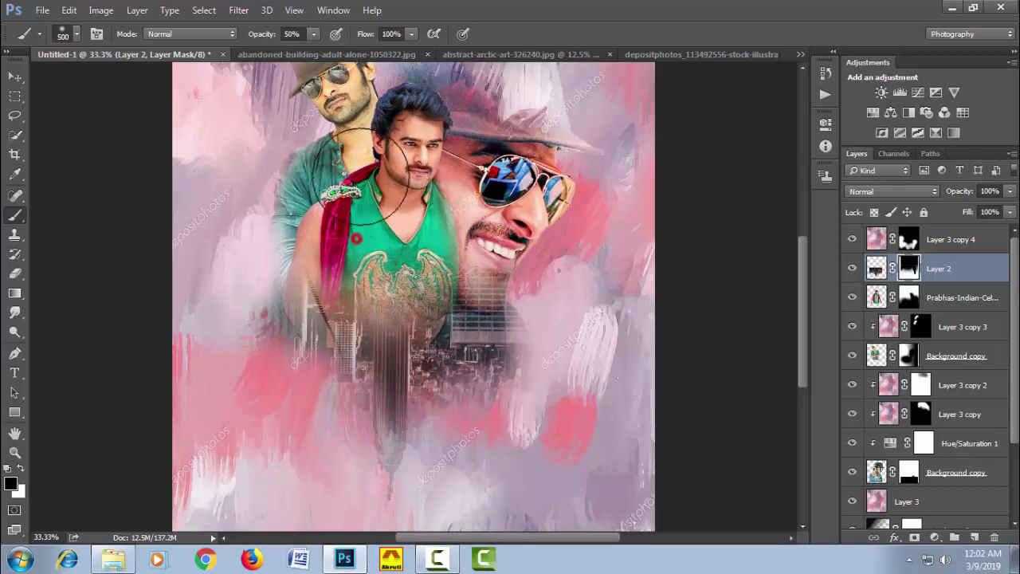
pyautogui.click(361, 261)
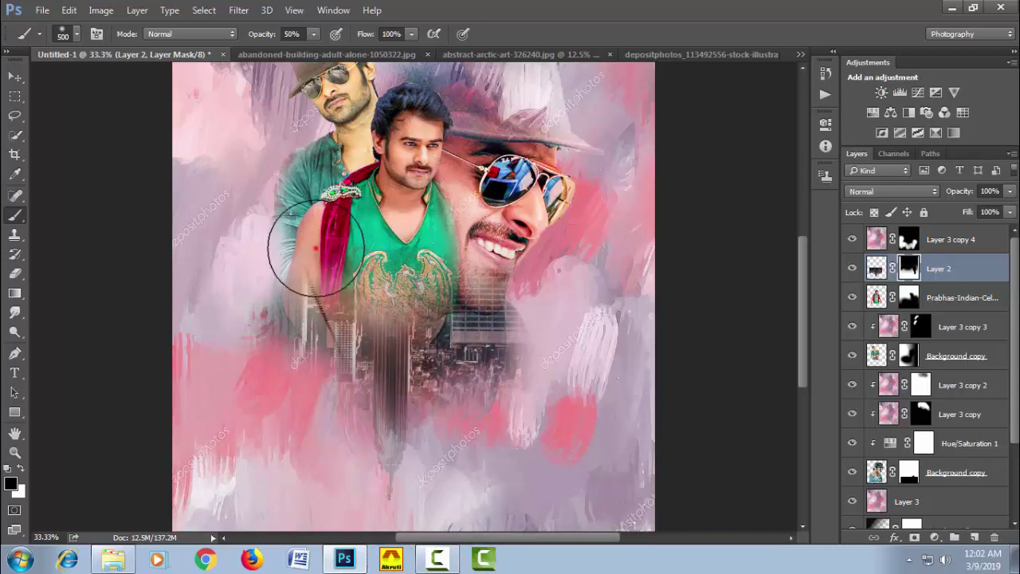
pyautogui.click(287, 249)
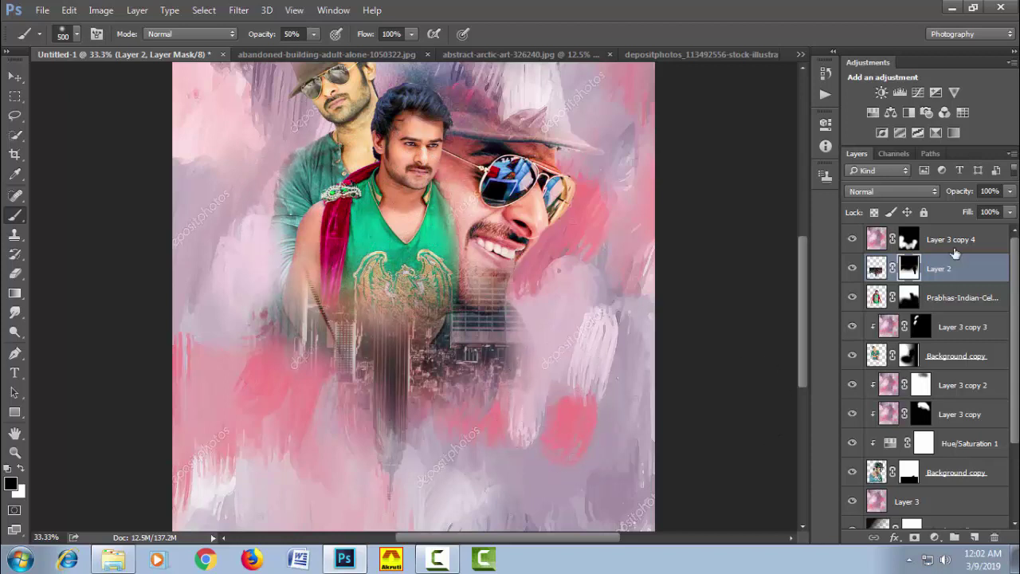
# - On Layer 3 copy 4's mask, hide a pink patch, restore lower-right strokes, then zoom out
pyautogui.click(910, 239)
pyautogui.moveTo(583, 310)
pyautogui.mouseDown()
pyautogui.moveTo(578, 421)
pyautogui.moveTo(637, 400)
pyautogui.mouseUp()
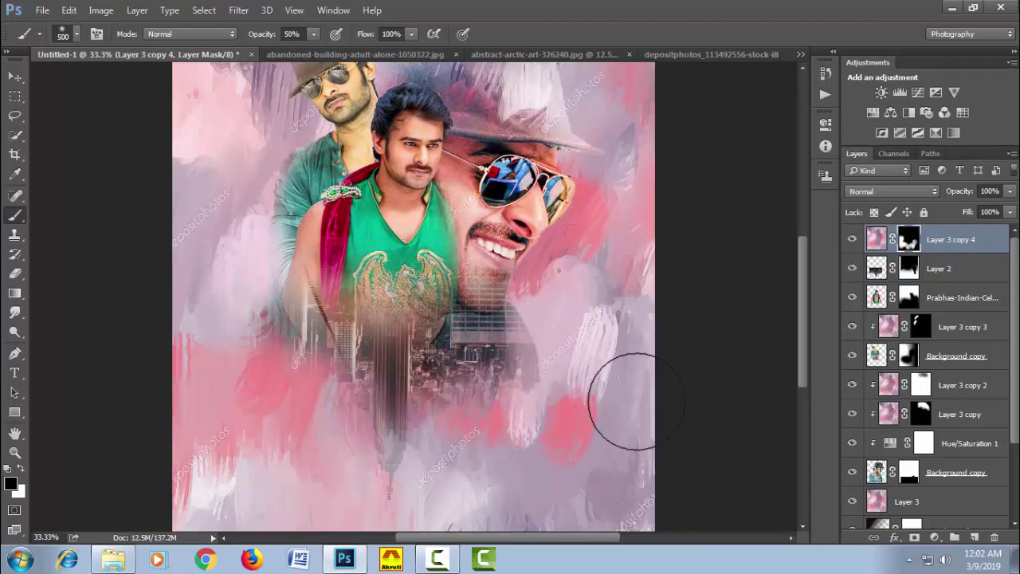
pyautogui.press('x')
pyautogui.moveTo(585, 365)
pyautogui.mouseDown()
pyautogui.moveTo(576, 349)
pyautogui.moveTo(570, 409)
pyautogui.moveTo(589, 417)
pyautogui.mouseUp()
pyautogui.press('space')
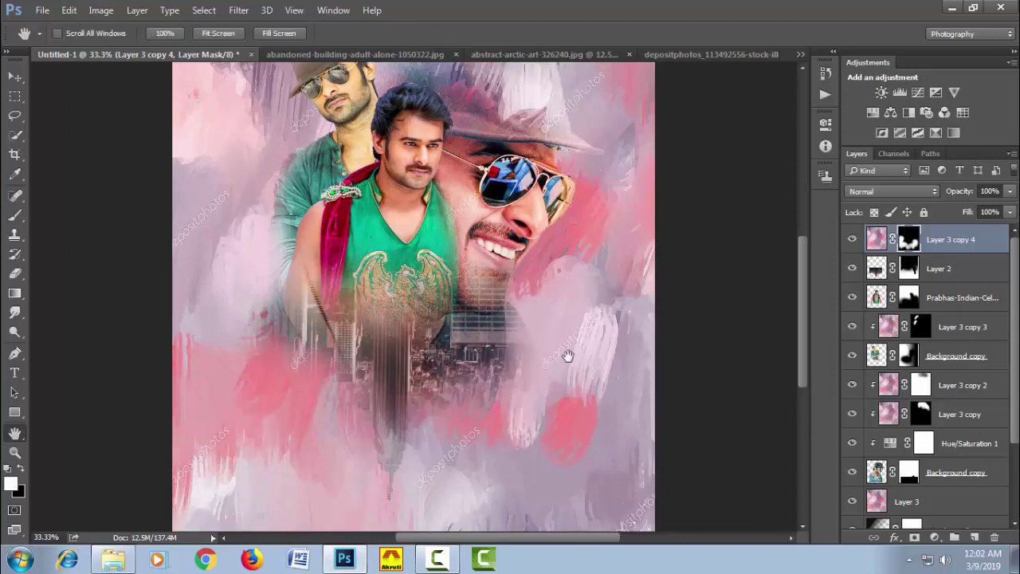
pyautogui.keyDown('alt'); pyautogui.click(569, 356); pyautogui.keyUp('alt')
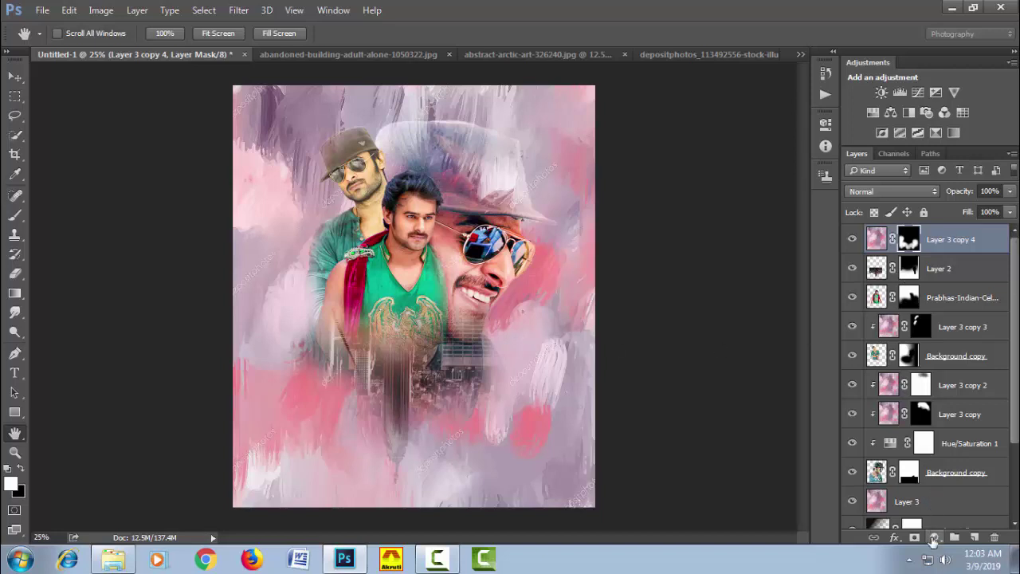
# - Add a Hue/Saturation adjustment layer and strongly desaturate the Yellows
pyautogui.click(935, 538)
pyautogui.click(917, 353)
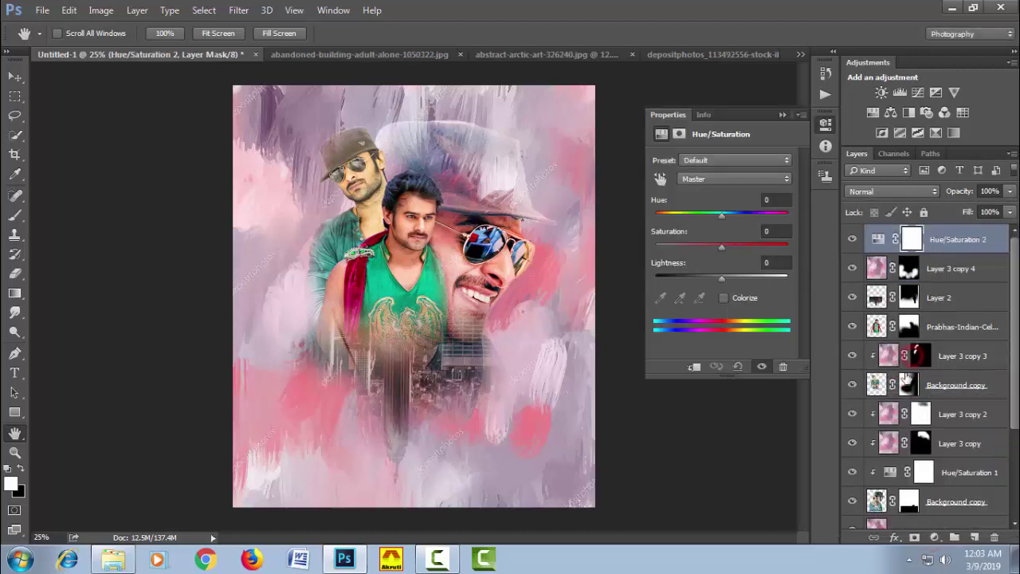
pyautogui.click(702, 181)
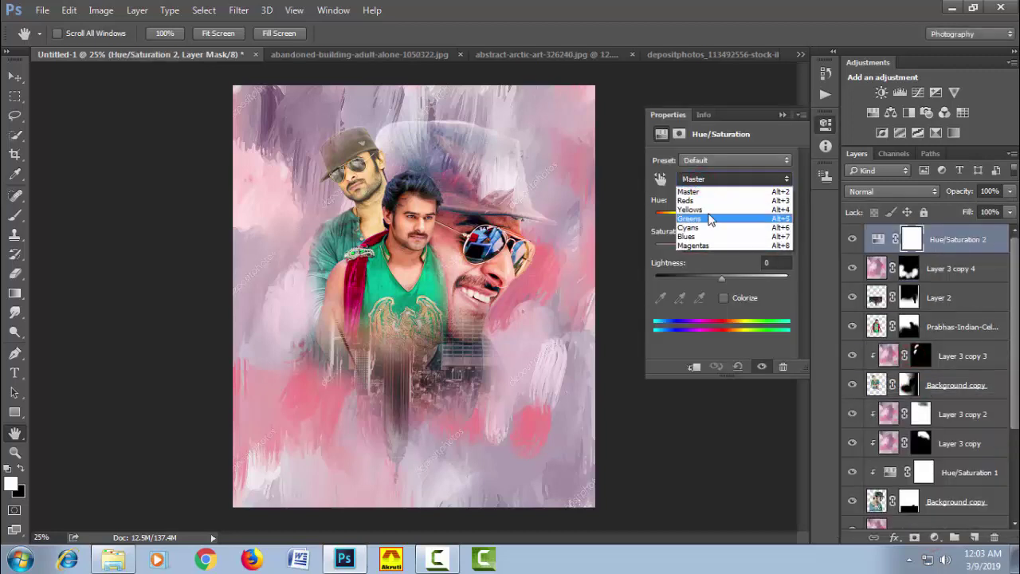
pyautogui.click(709, 209)
pyautogui.moveTo(722, 248); pyautogui.dragTo(735, 251)
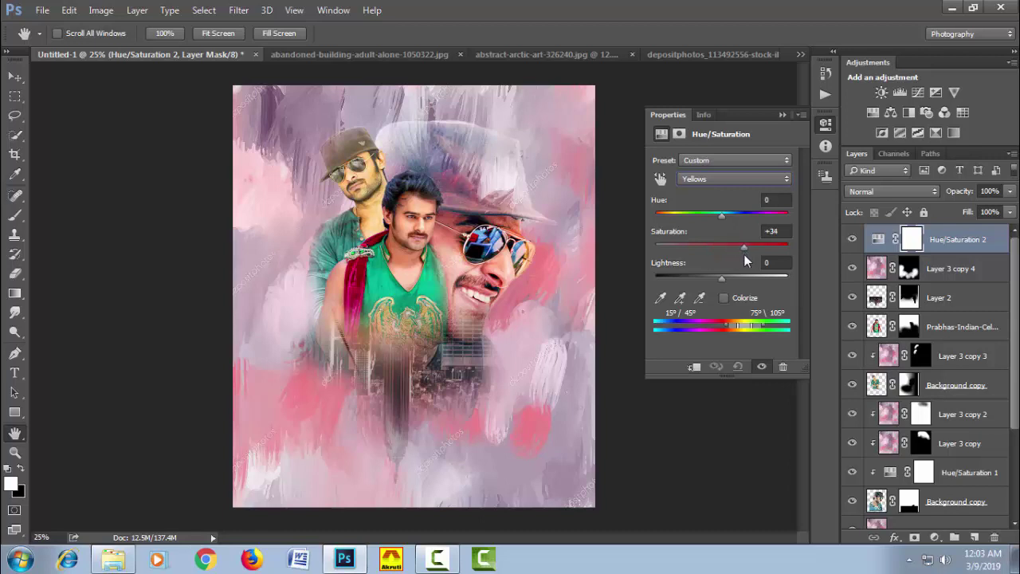
pyautogui.moveTo(745, 255); pyautogui.dragTo(687, 257)
# - Raise saturation for Reds +8, Greens +63 and Magentas +45, then collapse Properties
pyautogui.click(725, 180)
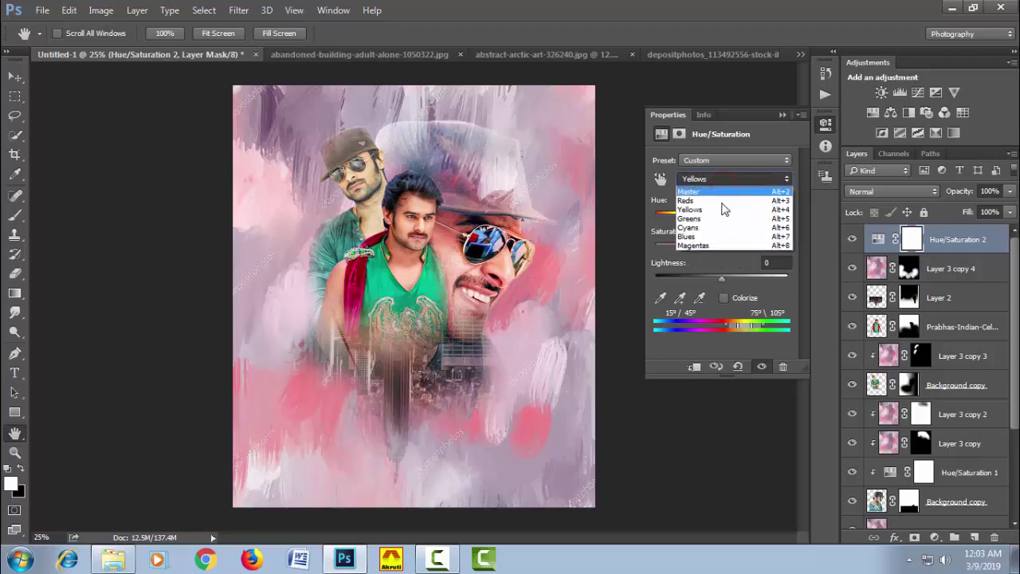
pyautogui.click(719, 201)
pyautogui.moveTo(723, 248); pyautogui.dragTo(741, 250)
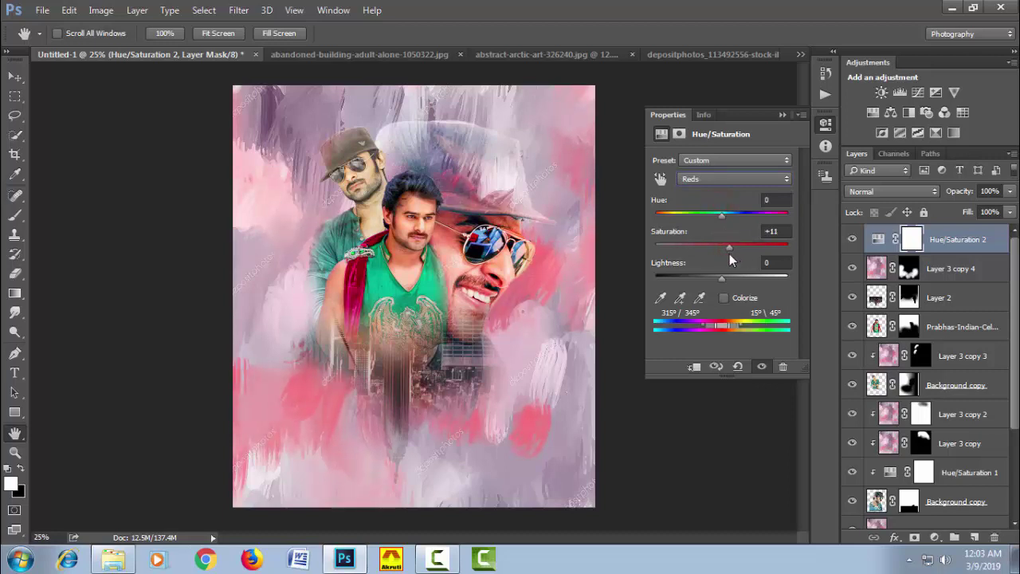
pyautogui.moveTo(730, 254); pyautogui.dragTo(727, 255)
pyautogui.click(720, 180)
pyautogui.click(716, 218)
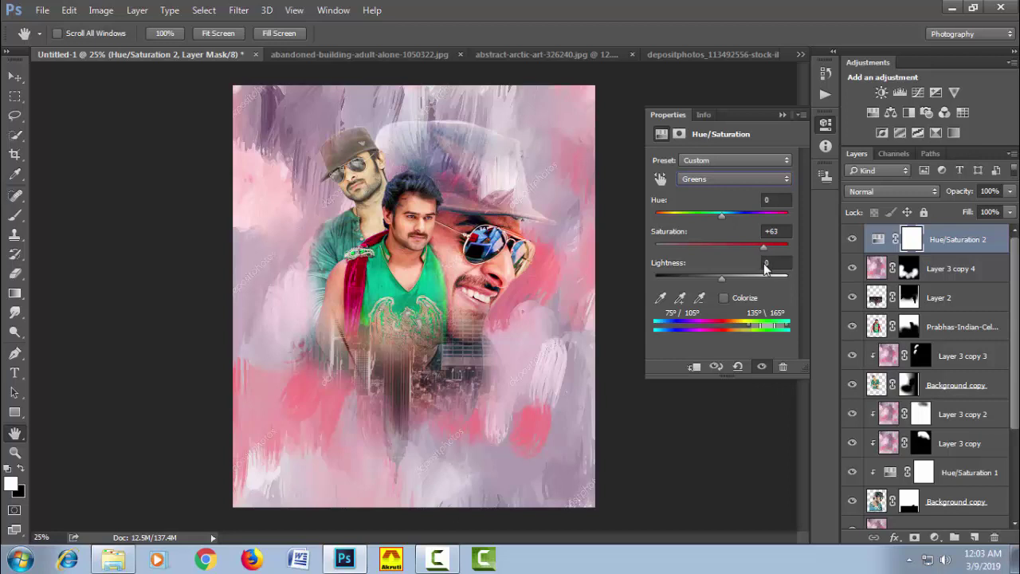
pyautogui.click(733, 180)
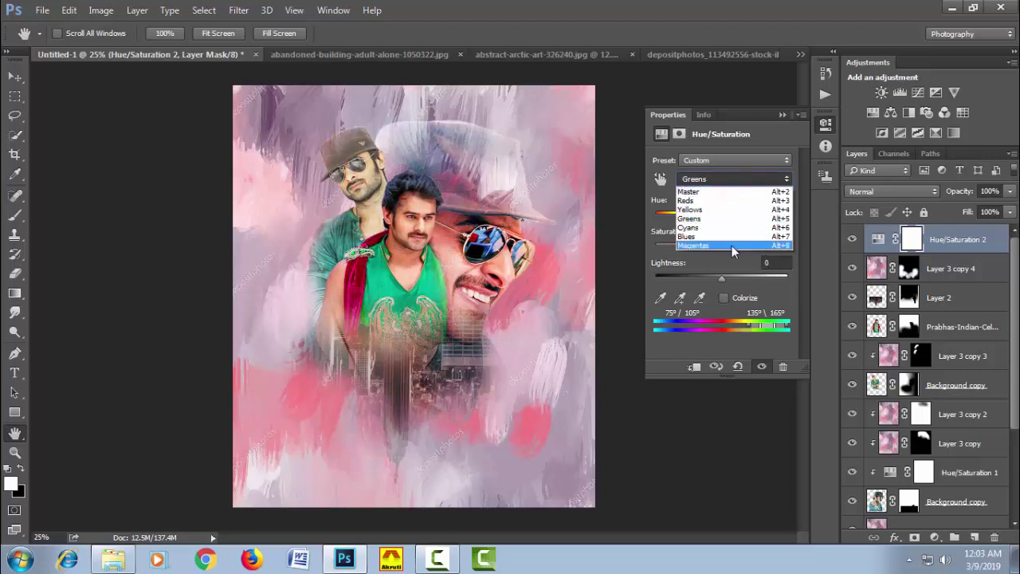
pyautogui.click(732, 246)
pyautogui.moveTo(723, 246); pyautogui.dragTo(742, 248)
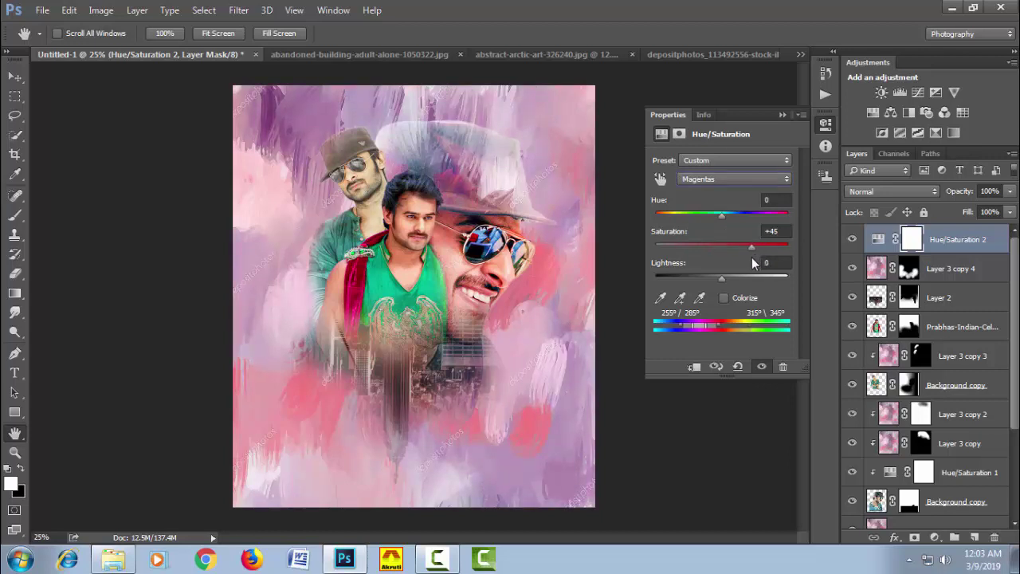
pyautogui.click(782, 117)
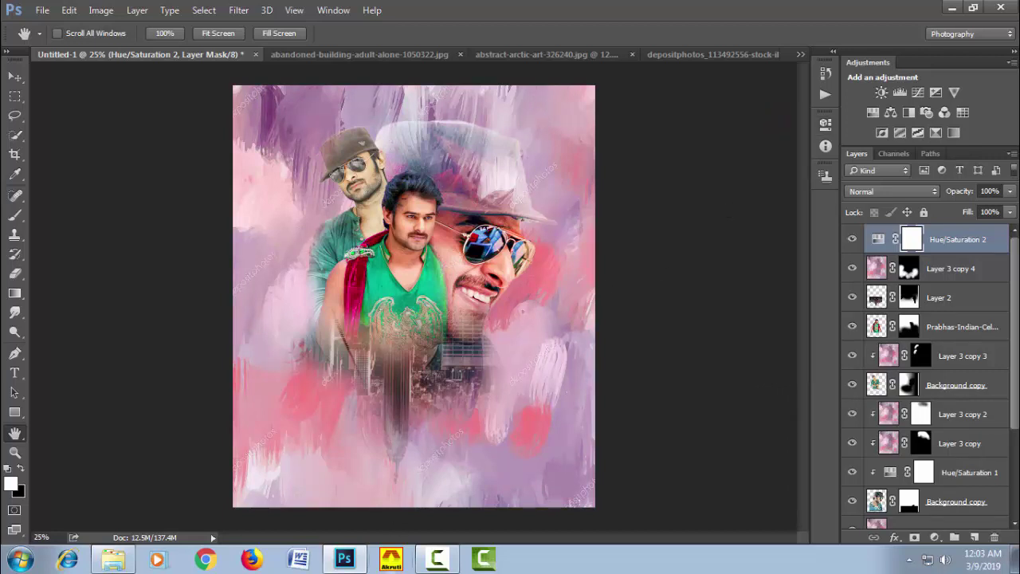
pyautogui.click(436, 558)
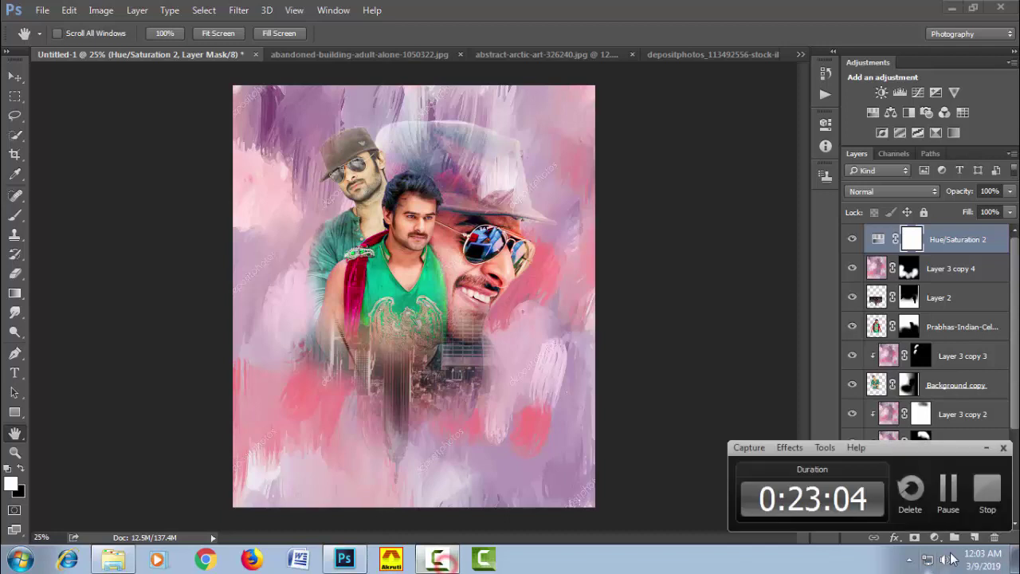
pyautogui.click(949, 501)
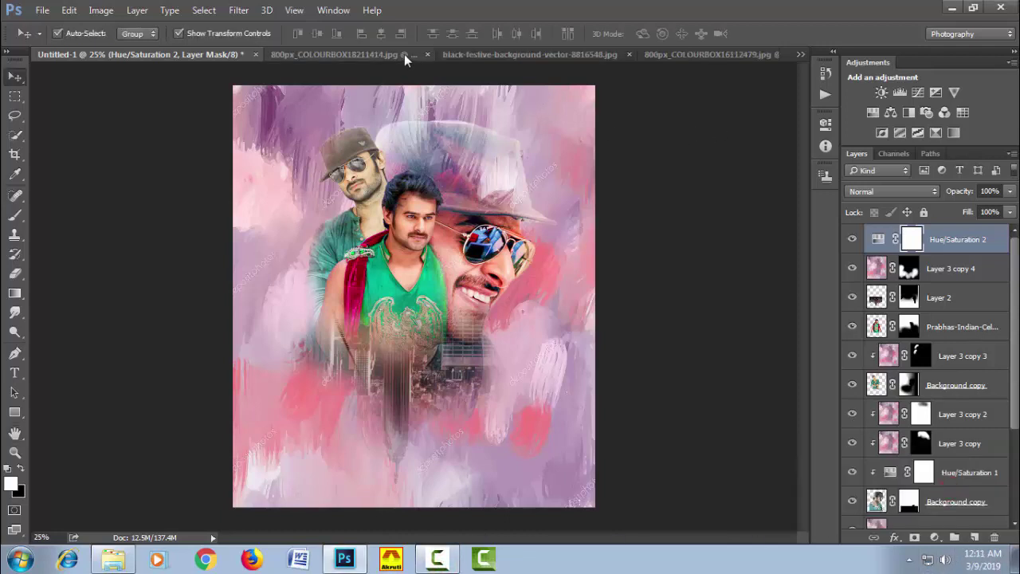
# - Bring the confetti-on-black image into the poster as Layer 4 in Screen mode
pyautogui.click(374, 55)
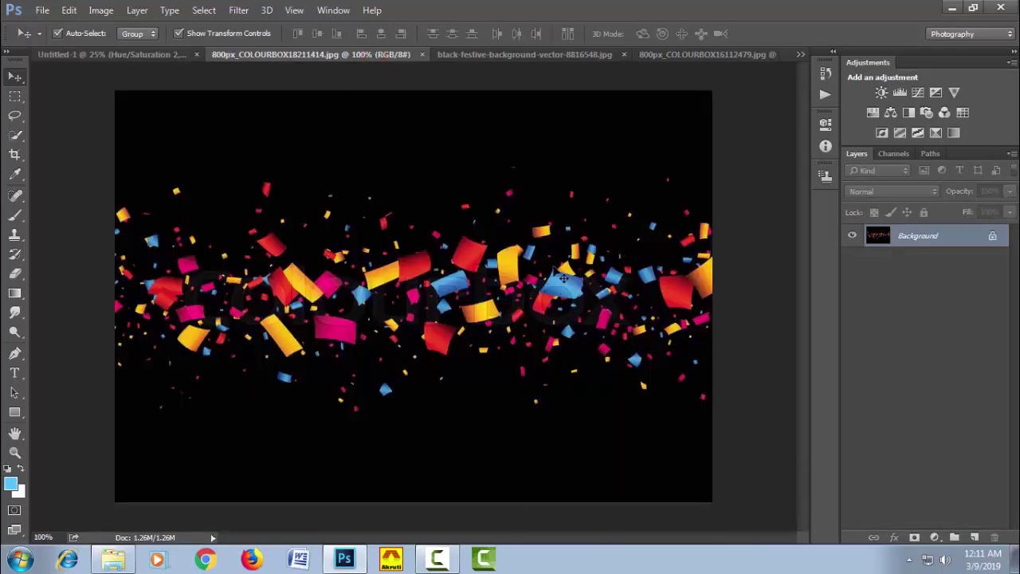
pyautogui.moveTo(592, 283); pyautogui.dragTo(410, 305)
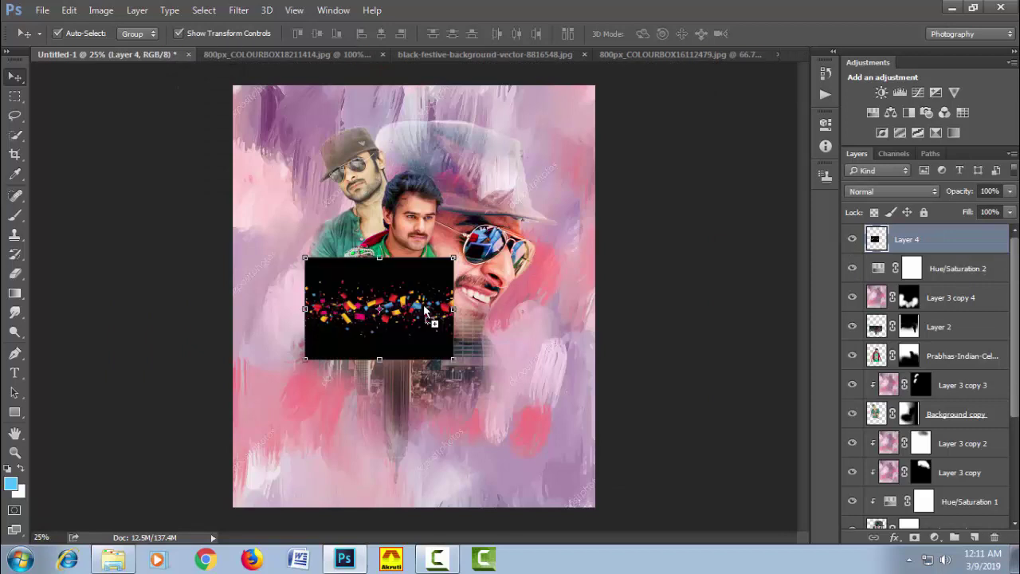
pyautogui.moveTo(434, 338); pyautogui.dragTo(473, 365)
pyautogui.click(880, 193)
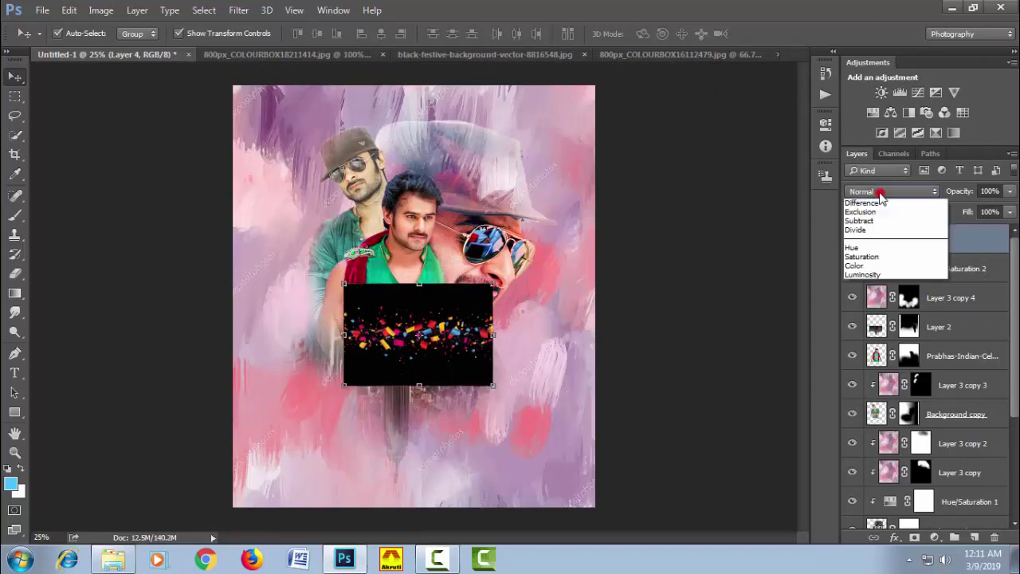
pyautogui.click(876, 296)
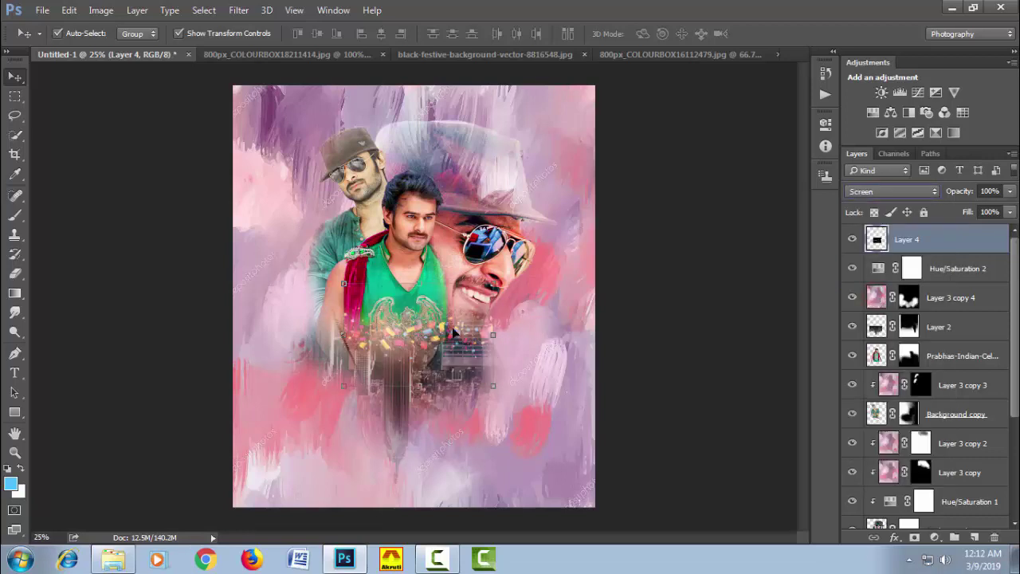
# - Scale the confetti to about 245%, rotate it 35°, and reposition it
pyautogui.click(494, 385)
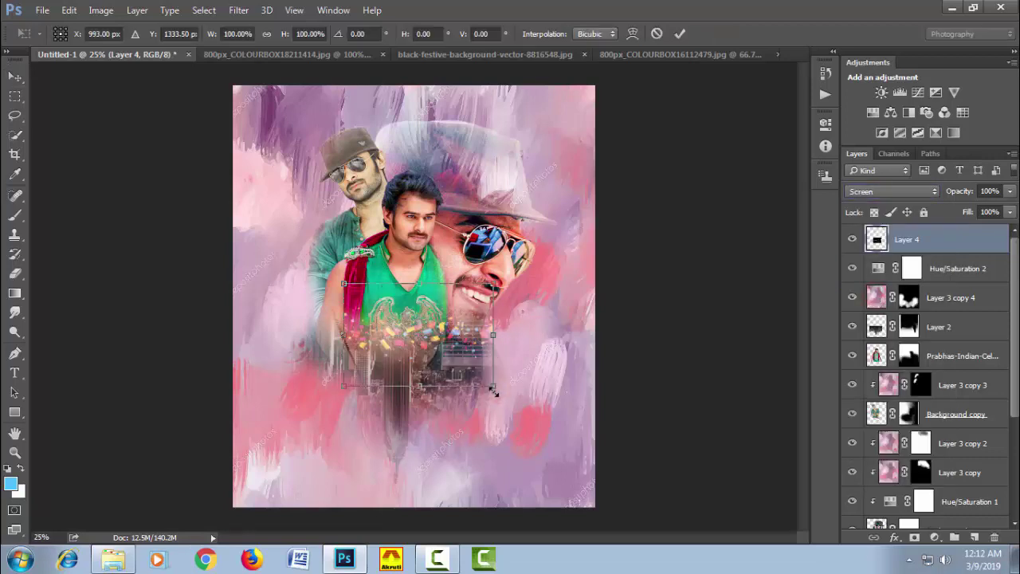
pyautogui.moveTo(492, 389); pyautogui.dragTo(674, 410)
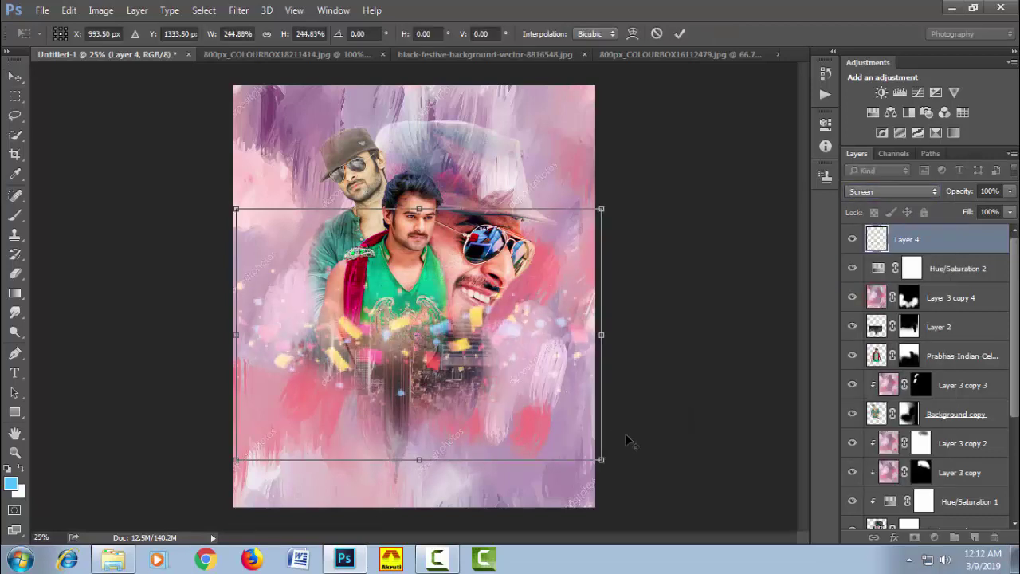
pyautogui.moveTo(666, 298); pyautogui.dragTo(665, 451)
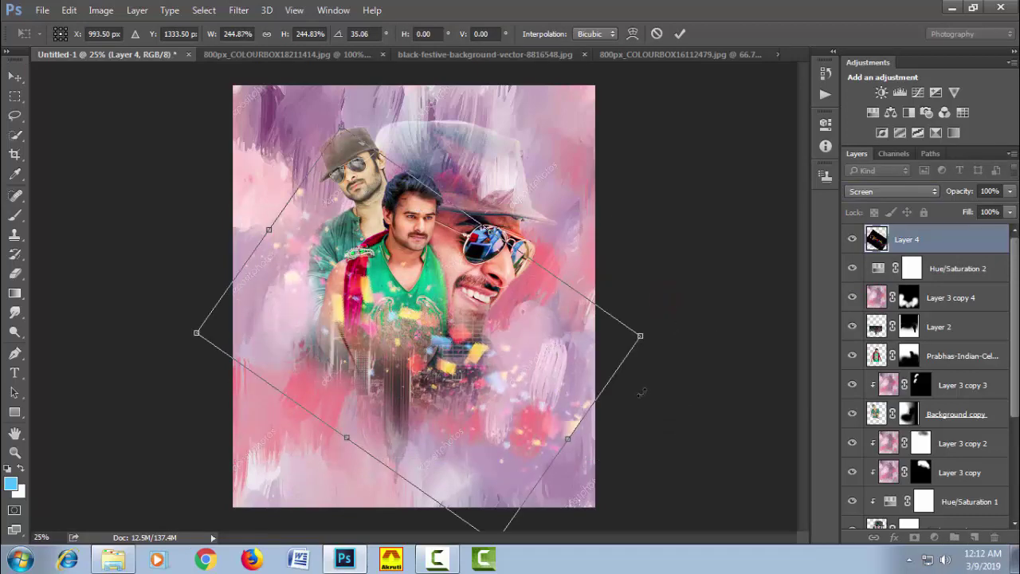
pyautogui.moveTo(429, 411)
pyautogui.mouseDown()
pyautogui.moveTo(411, 391)
pyautogui.moveTo(437, 408)
pyautogui.mouseUp()
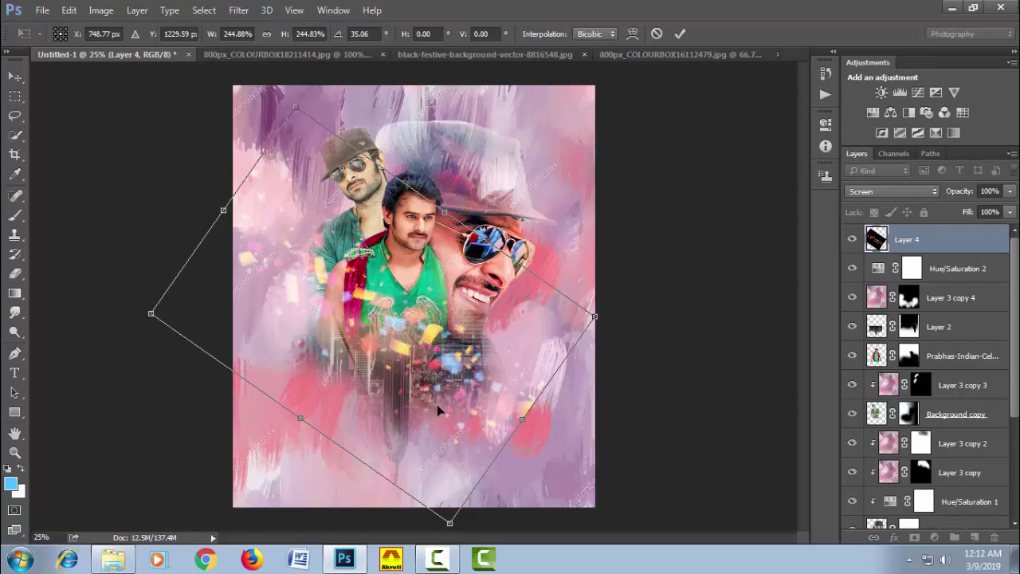
pyautogui.press('Return')
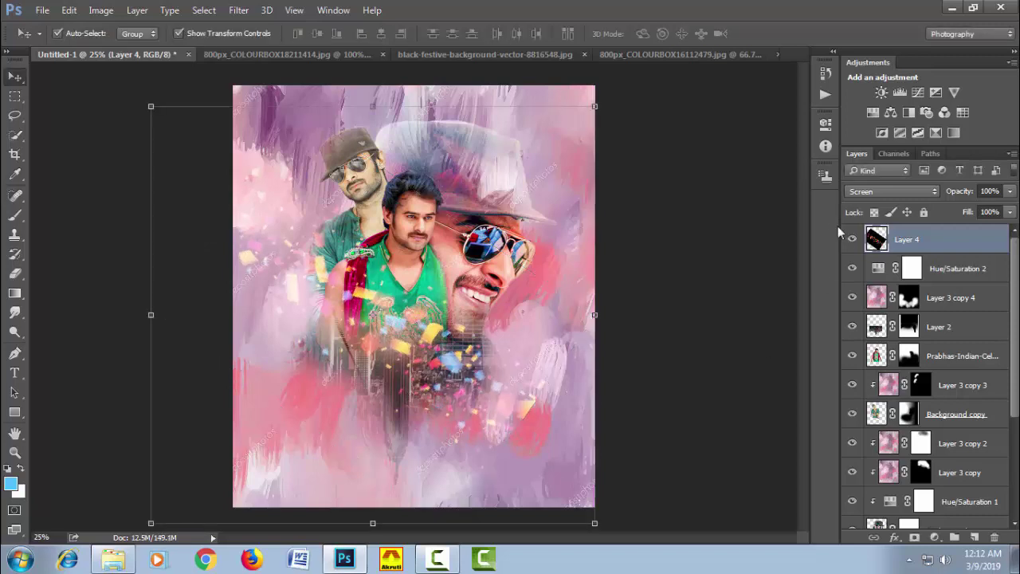
# - Apply Levels to the confetti with the black point at 54
pyautogui.hotkey('ctrl', 'l')
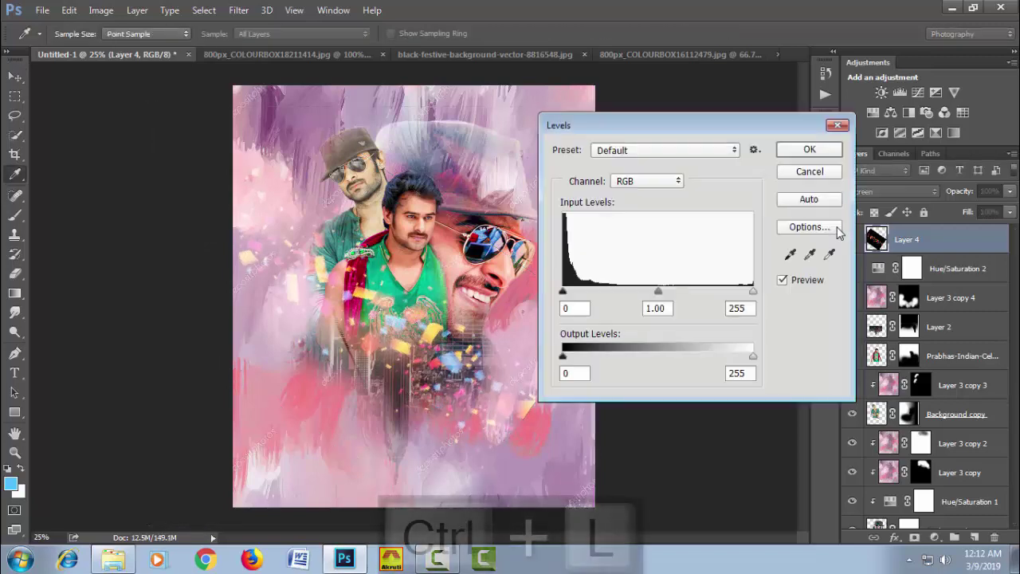
pyautogui.moveTo(564, 292)
pyautogui.mouseDown()
pyautogui.moveTo(603, 292)
pyautogui.moveTo(611, 310)
pyautogui.mouseUp()
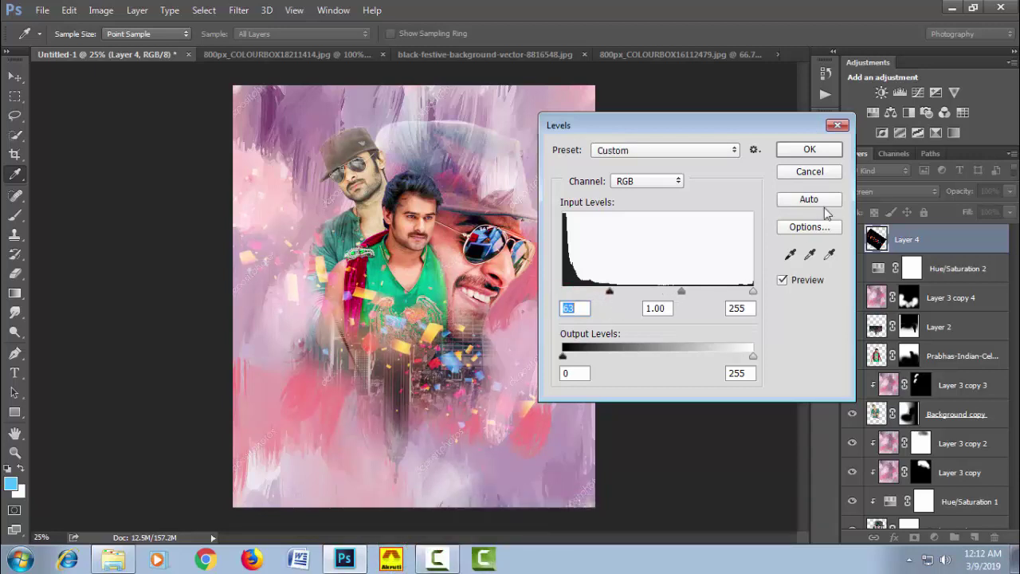
pyautogui.click(807, 152)
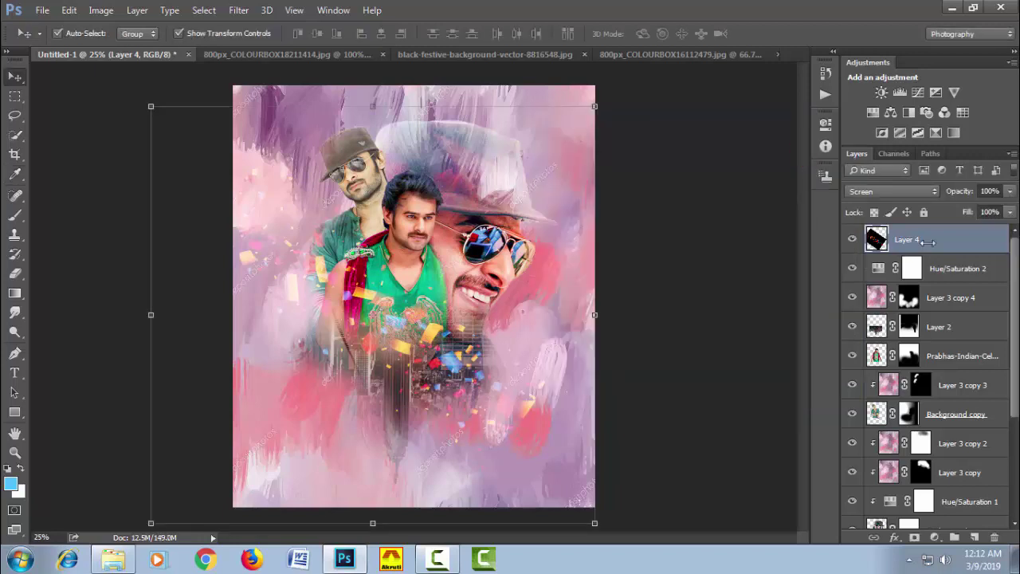
# - Duplicate Layer 4 just above Layer 3 and shift the copy up and right
pyautogui.moveTo(933, 245); pyautogui.dragTo(915, 532)
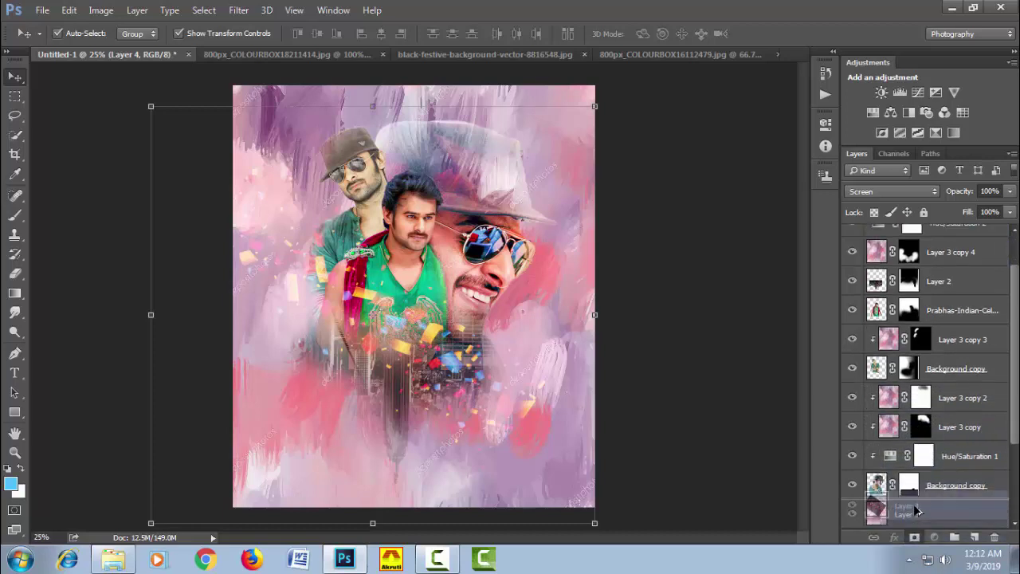
pyautogui.moveTo(915, 533); pyautogui.dragTo(917, 522)
pyautogui.click(603, 287)
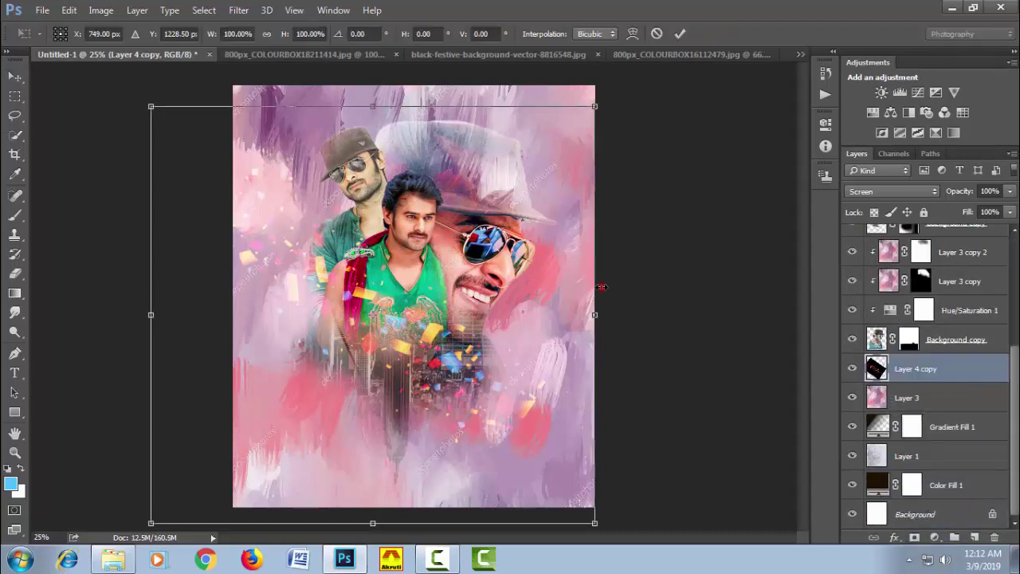
pyautogui.moveTo(490, 348)
pyautogui.mouseDown()
pyautogui.moveTo(564, 263)
pyautogui.moveTo(610, 275)
pyautogui.moveTo(586, 284)
pyautogui.moveTo(563, 266)
pyautogui.moveTo(559, 243)
pyautogui.moveTo(545, 296)
pyautogui.mouseUp()
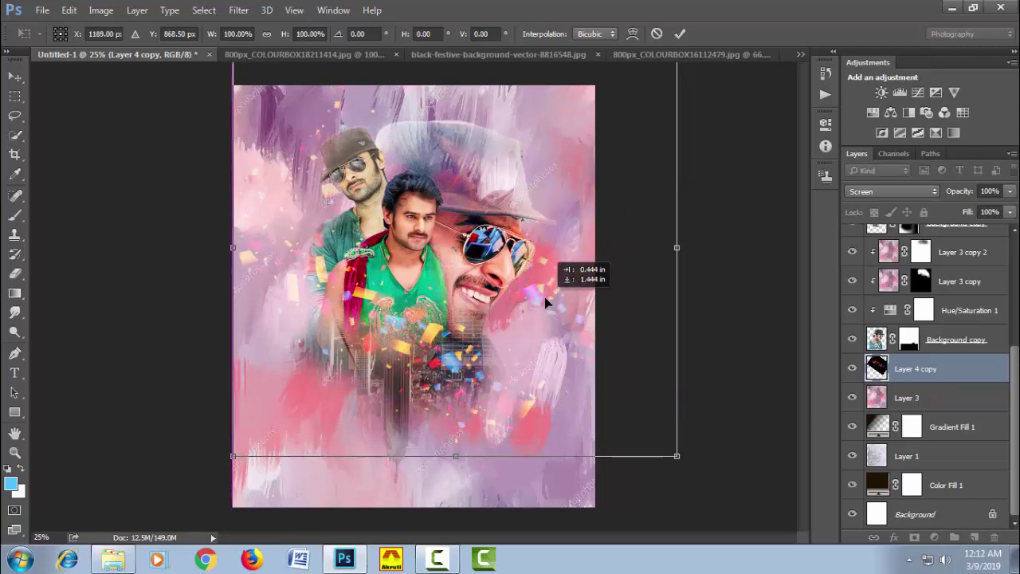
# - Rotate the confetti copy 90° clockwise and move it to the poster's right side
pyautogui.rightClick(537, 214)
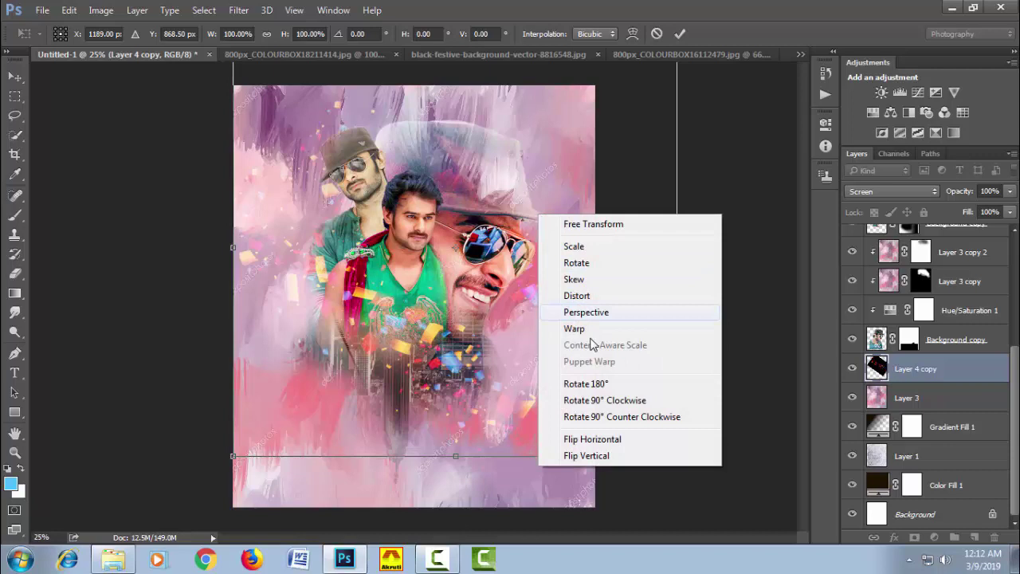
pyautogui.click(625, 399)
pyautogui.moveTo(571, 217); pyautogui.dragTo(586, 227)
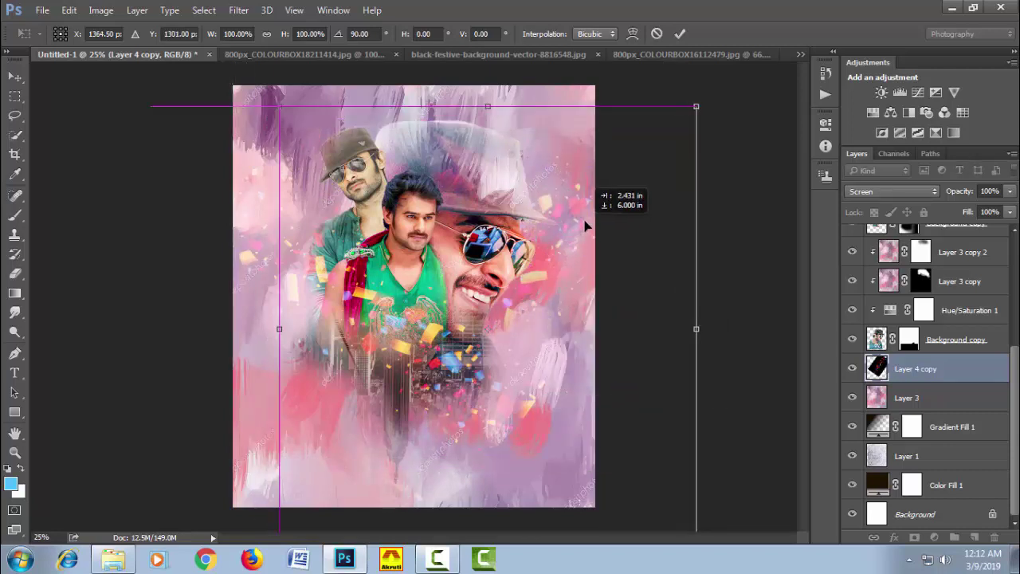
pyautogui.moveTo(586, 226); pyautogui.dragTo(588, 226)
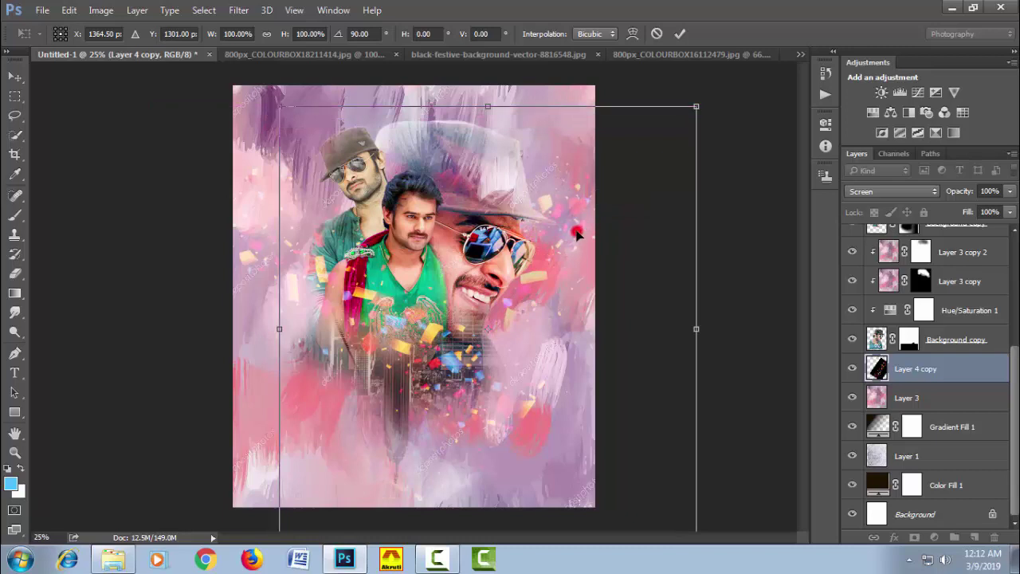
pyautogui.press('Return')
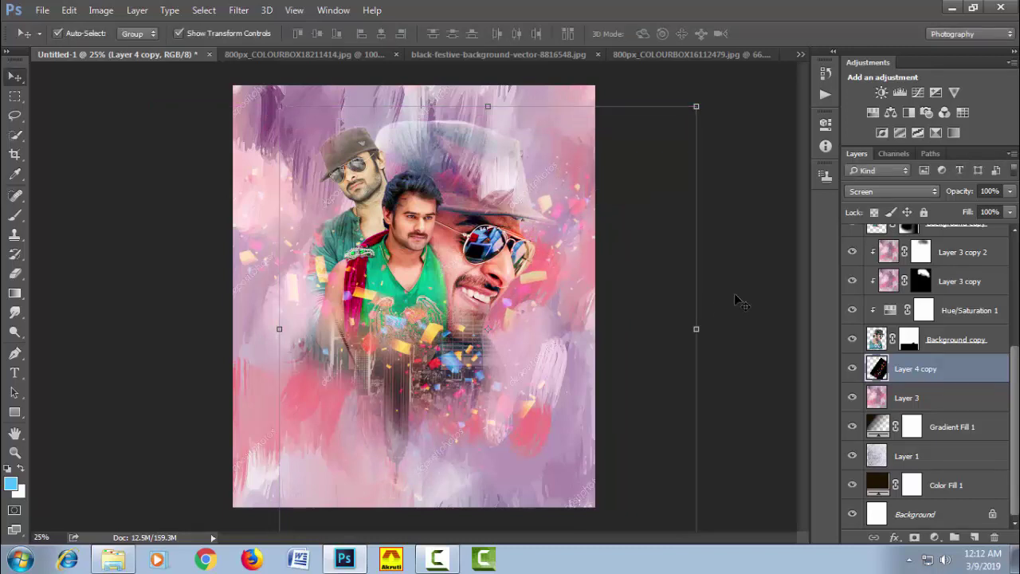
pyautogui.click(736, 295)
# - Bring the festive confetti-ring image into the poster as Layer 5
pyautogui.click(463, 57)
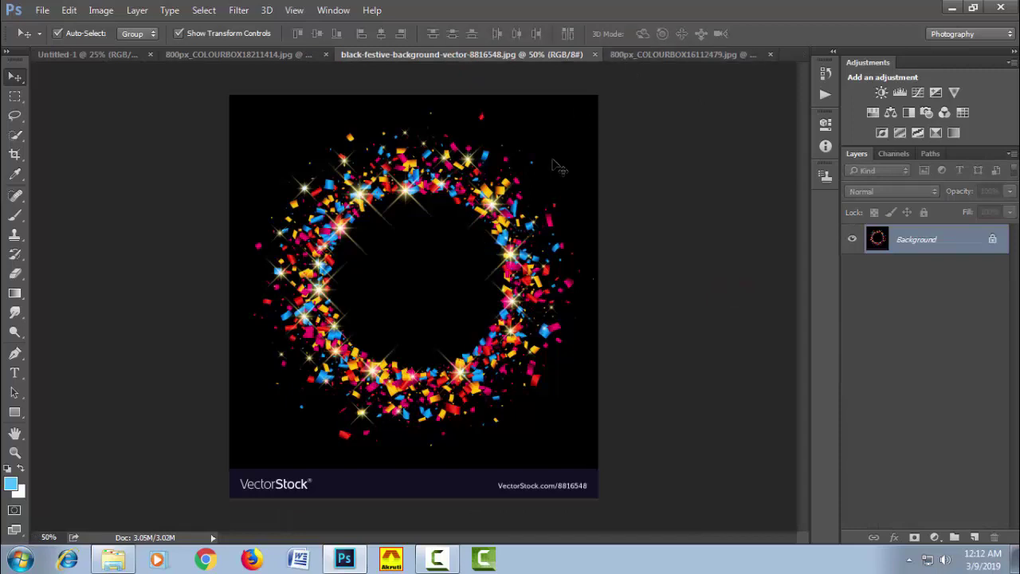
pyautogui.moveTo(552, 159)
pyautogui.mouseDown()
pyautogui.moveTo(221, 87)
pyautogui.moveTo(295, 200)
pyautogui.moveTo(324, 210)
pyautogui.mouseUp()
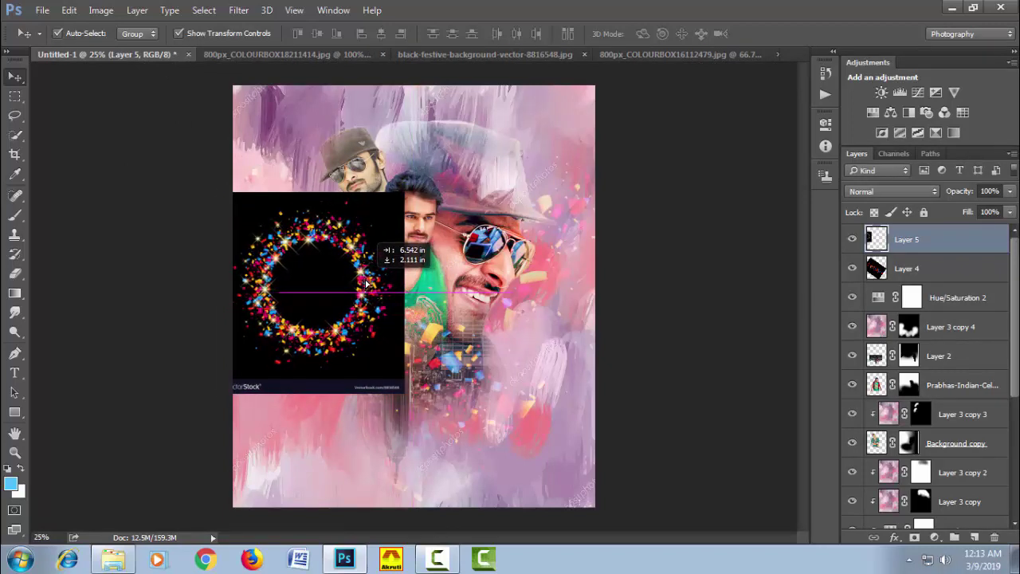
pyautogui.moveTo(324, 210); pyautogui.dragTo(366, 283)
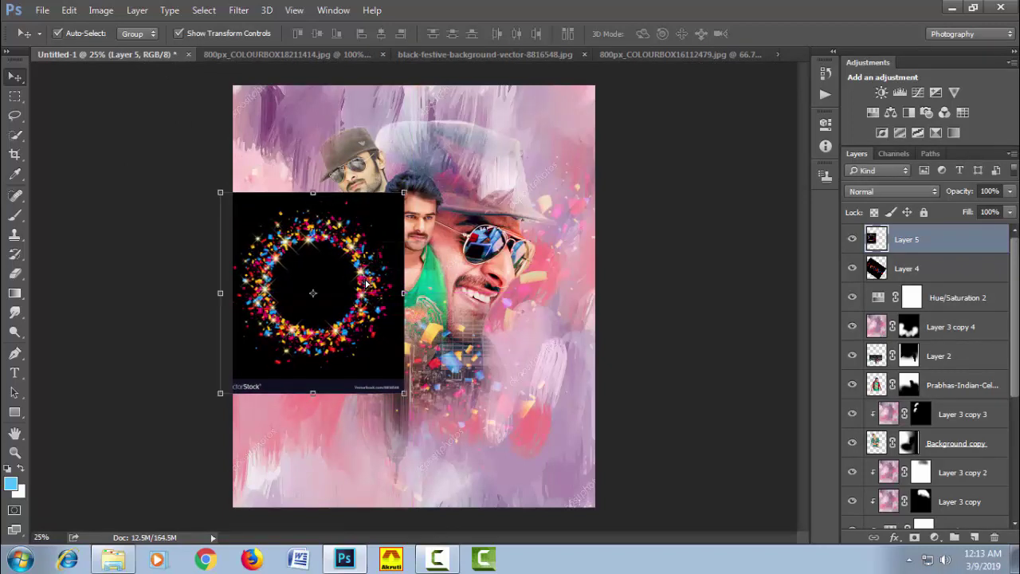
pyautogui.moveTo(285, 305); pyautogui.dragTo(366, 276)
# - Delete the ring's VectorStock watermark banner and move the ring to the left side
pyautogui.click(15, 95)
pyautogui.moveTo(230, 343); pyautogui.dragTo(603, 474)
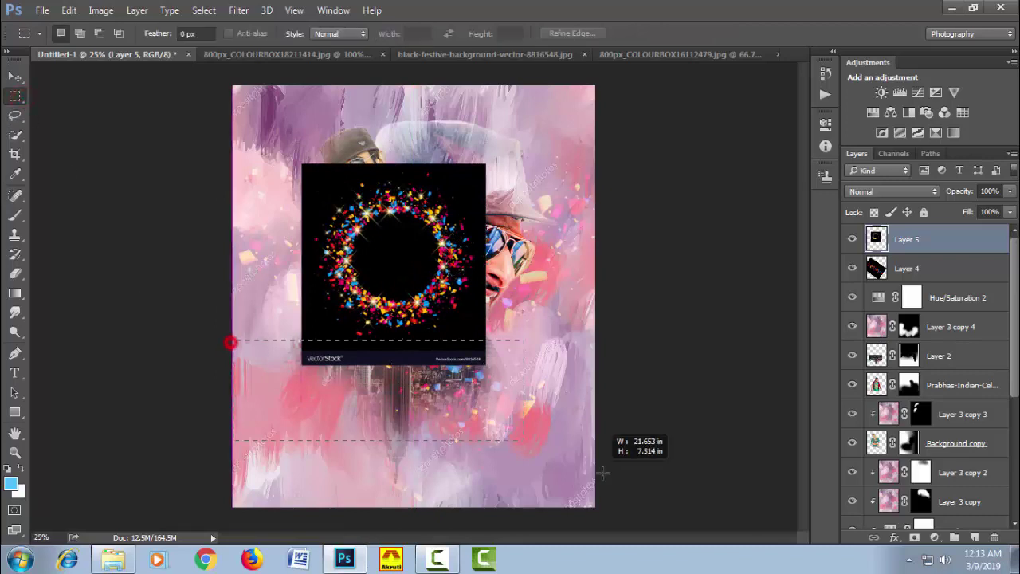
pyautogui.press('Delete')
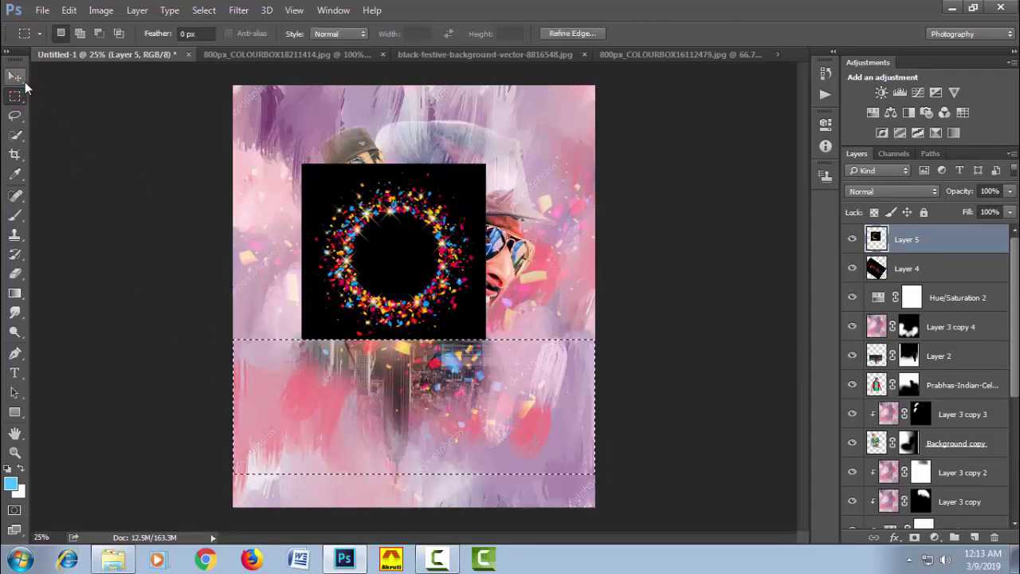
pyautogui.click(14, 76)
pyautogui.hotkey('ctrl', 'd')
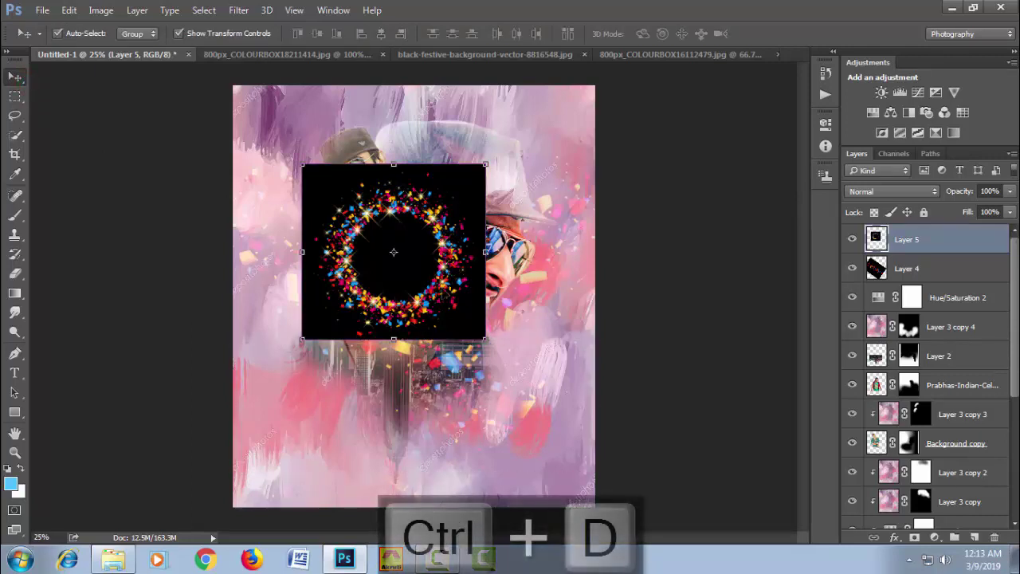
pyautogui.moveTo(507, 315); pyautogui.dragTo(417, 339)
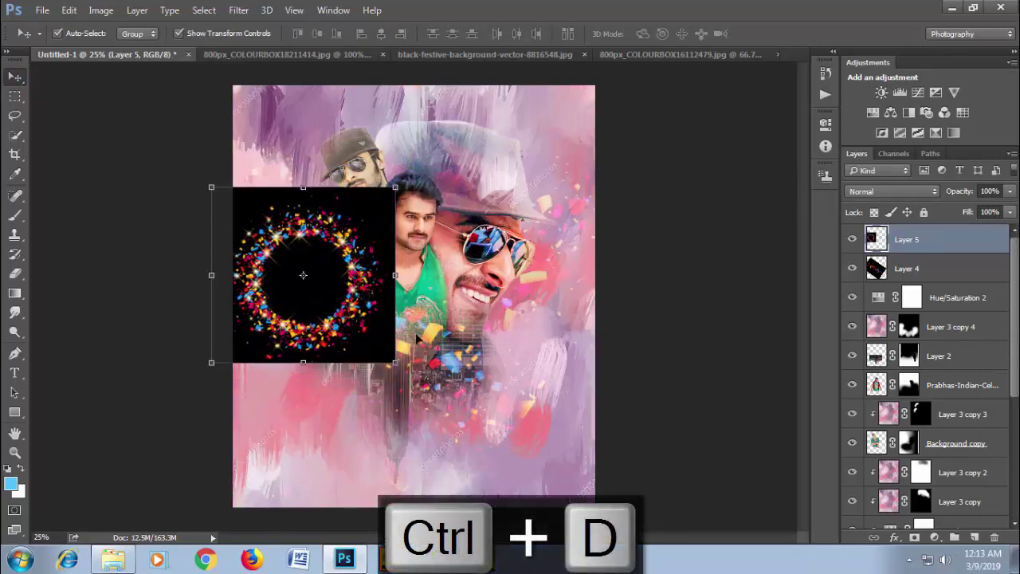
# - Set Layer 5 to Screen, enlarge it to about 338%, and reposition it left-centre
pyautogui.click(889, 191)
pyautogui.click(880, 293)
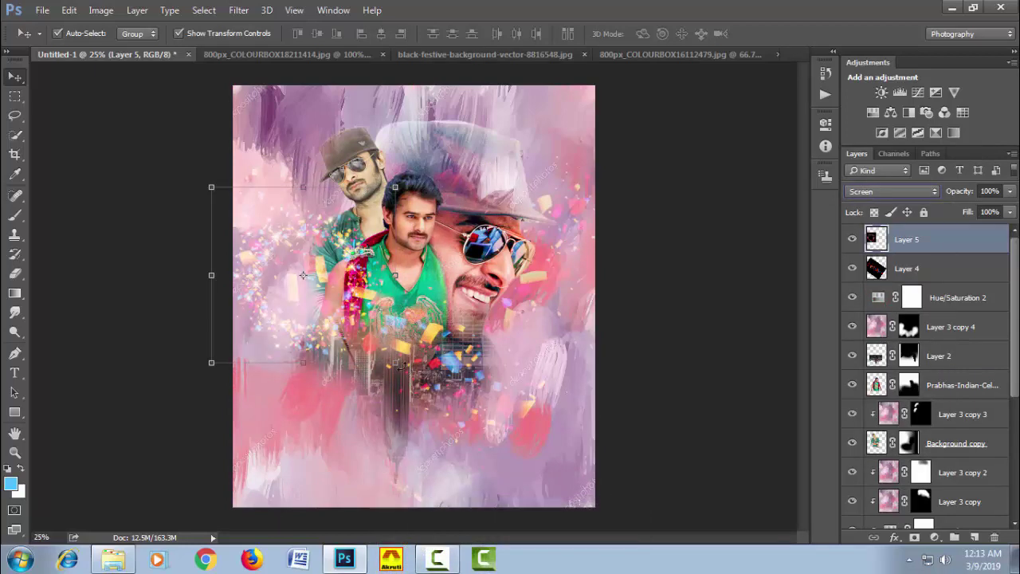
pyautogui.hotkey('ctrl', 't')
pyautogui.moveTo(394, 363); pyautogui.dragTo(646, 539)
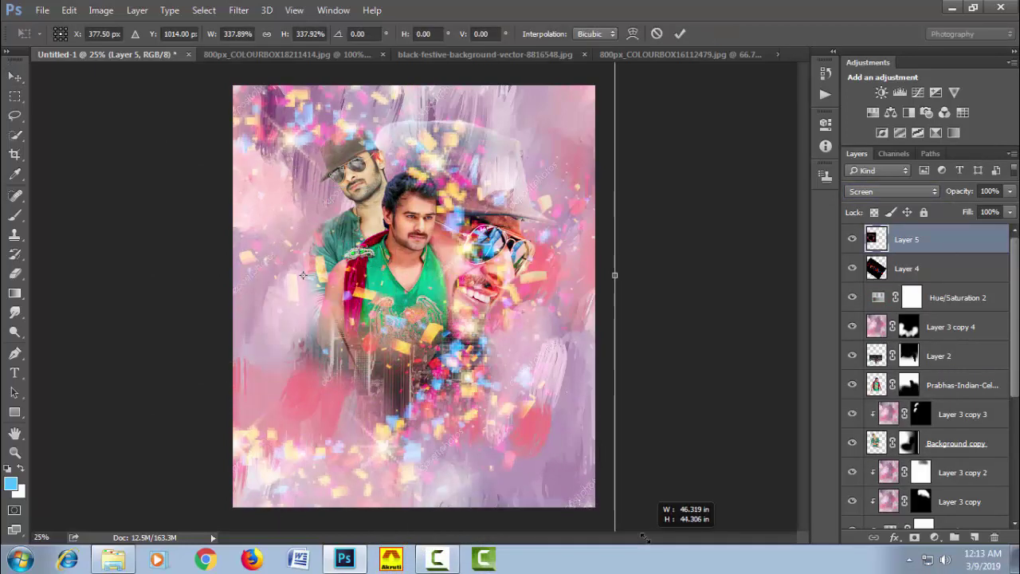
pyautogui.moveTo(495, 301)
pyautogui.mouseDown()
pyautogui.moveTo(387, 429)
pyautogui.moveTo(346, 327)
pyautogui.moveTo(353, 308)
pyautogui.mouseUp()
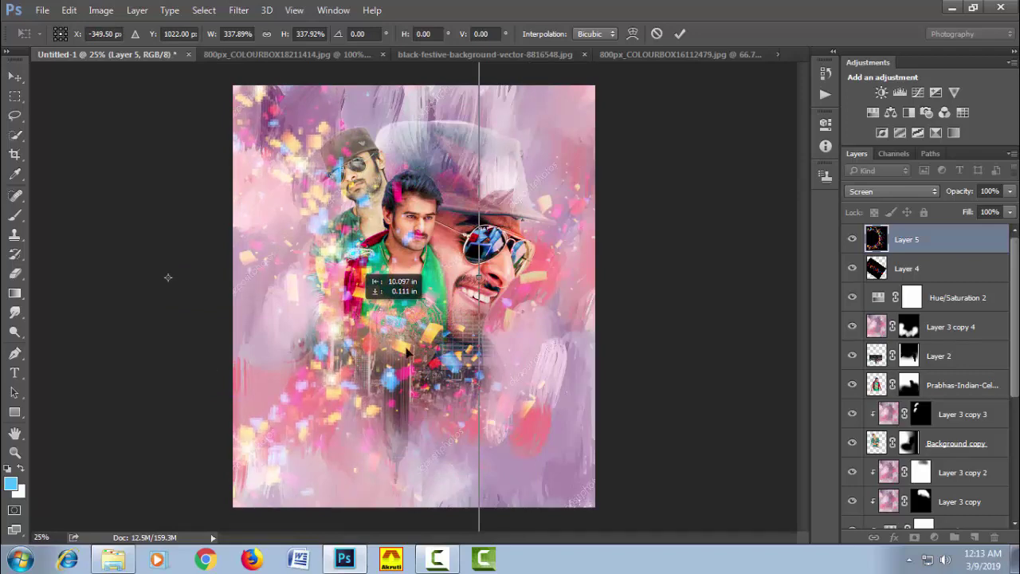
pyautogui.moveTo(353, 308)
pyautogui.mouseDown()
pyautogui.moveTo(455, 364)
pyautogui.moveTo(354, 344)
pyautogui.moveTo(385, 366)
pyautogui.mouseUp()
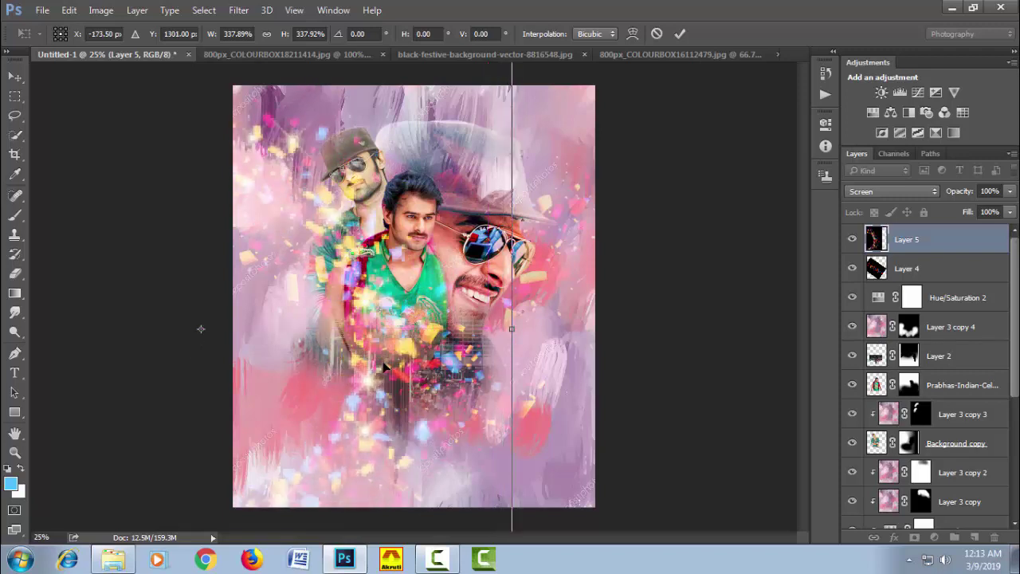
pyautogui.press('Return')
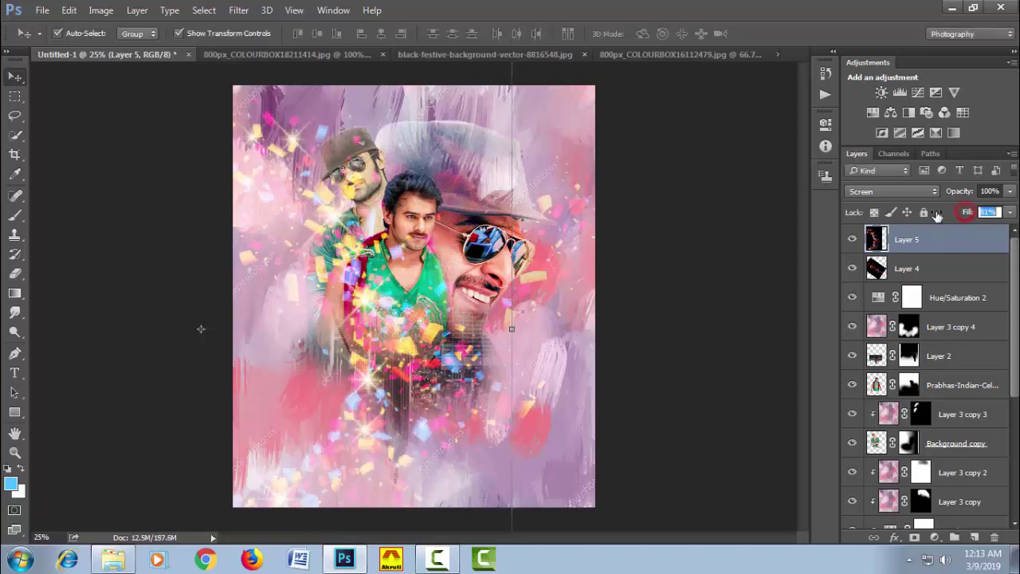
# - Raise the sparkle layer's Levels black input to 57 and add a white mask
pyautogui.moveTo(966, 215); pyautogui.dragTo(966, 215)
pyautogui.hotkey('ctrl', 'l')
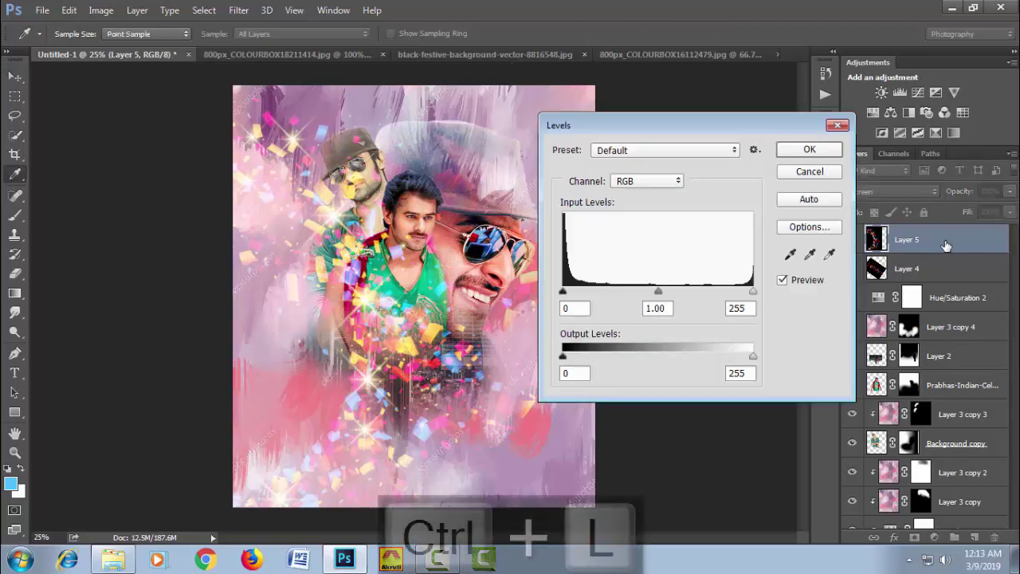
pyautogui.moveTo(564, 291); pyautogui.dragTo(606, 308)
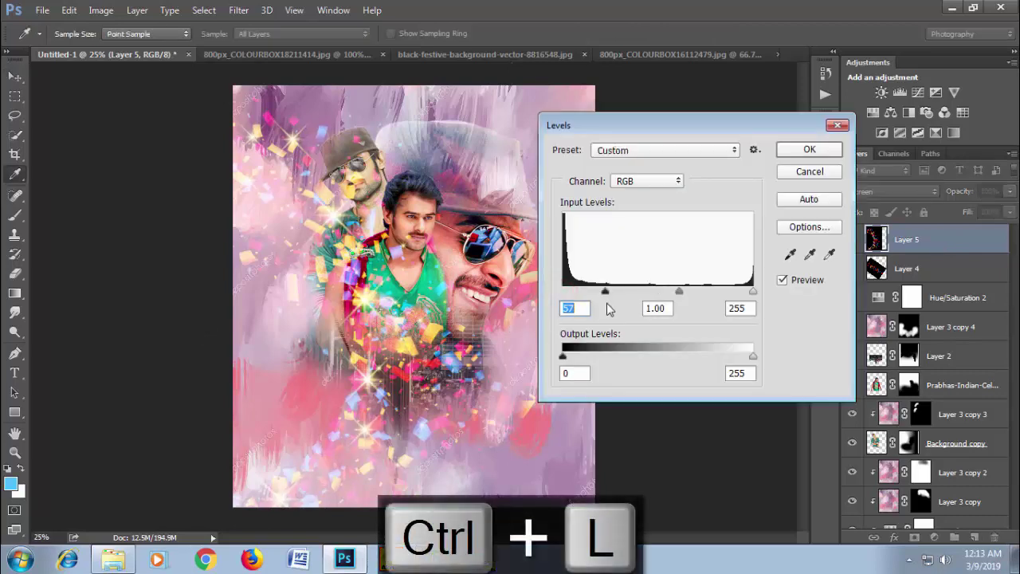
pyautogui.click(806, 174)
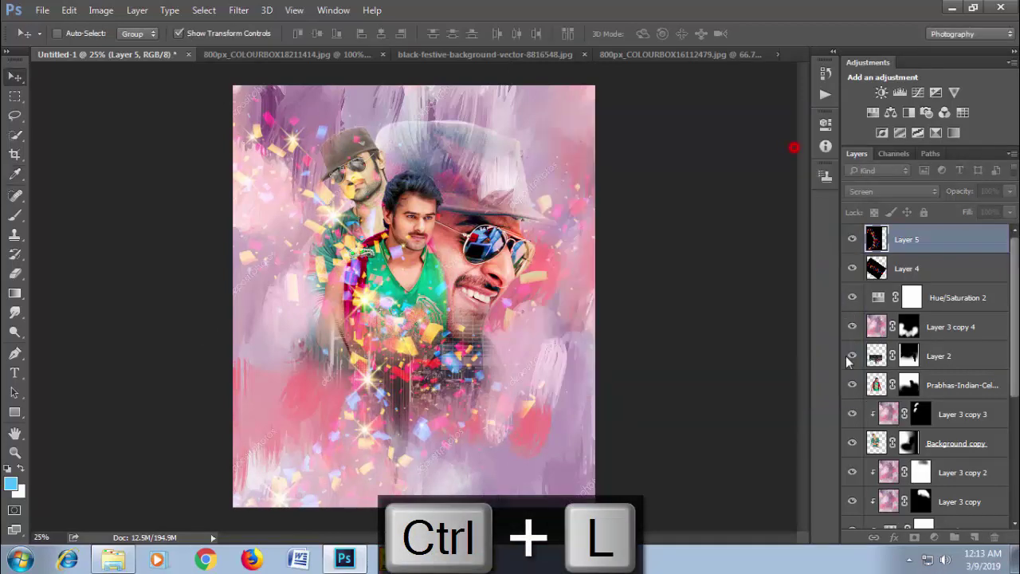
pyautogui.click(914, 537)
# - Paint Layer 5's mask black with an 800 brush to hide sparkles in the lower left
pyautogui.click(16, 215)
pyautogui.press(']')
pyautogui.press(']')
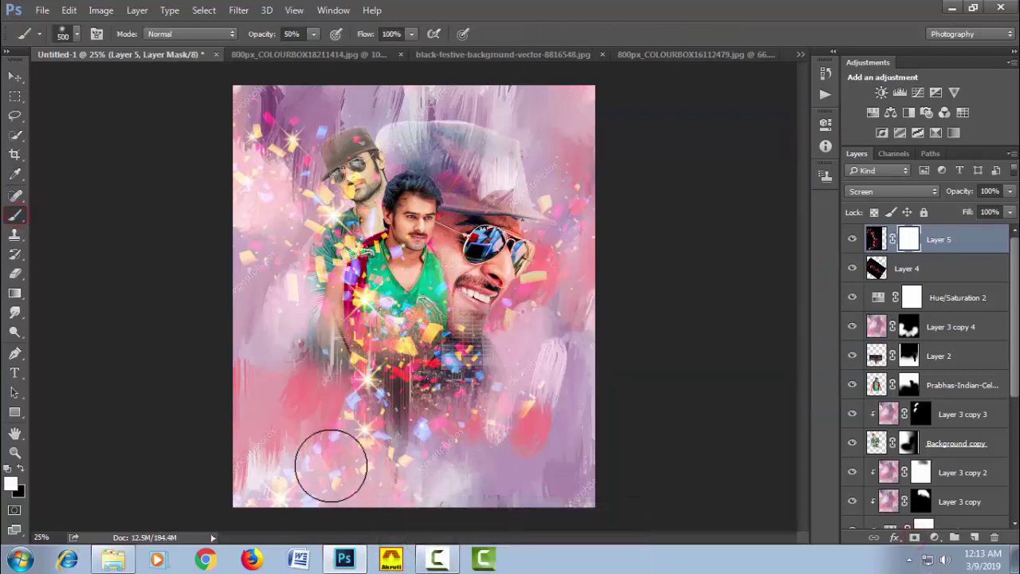
pyautogui.press(']')
pyautogui.press(']')
pyautogui.press(']')
pyautogui.press(']')
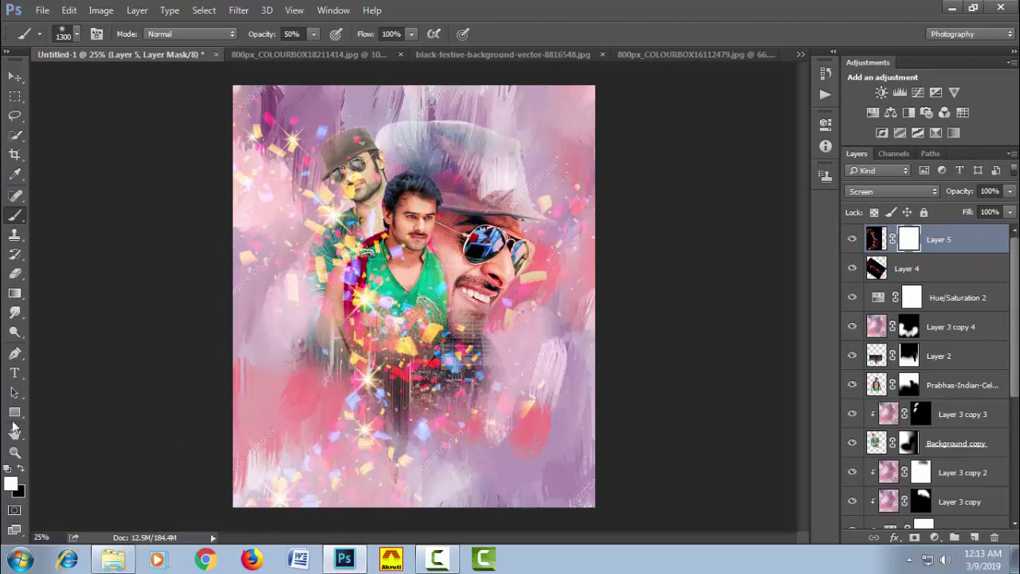
pyautogui.click(21, 468)
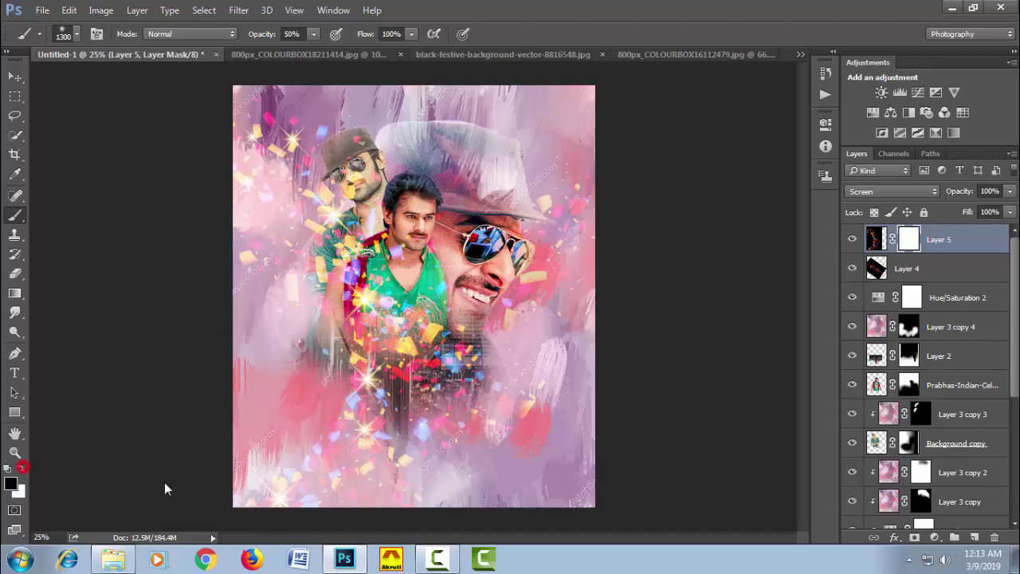
pyautogui.click(330, 426)
pyautogui.click(274, 447)
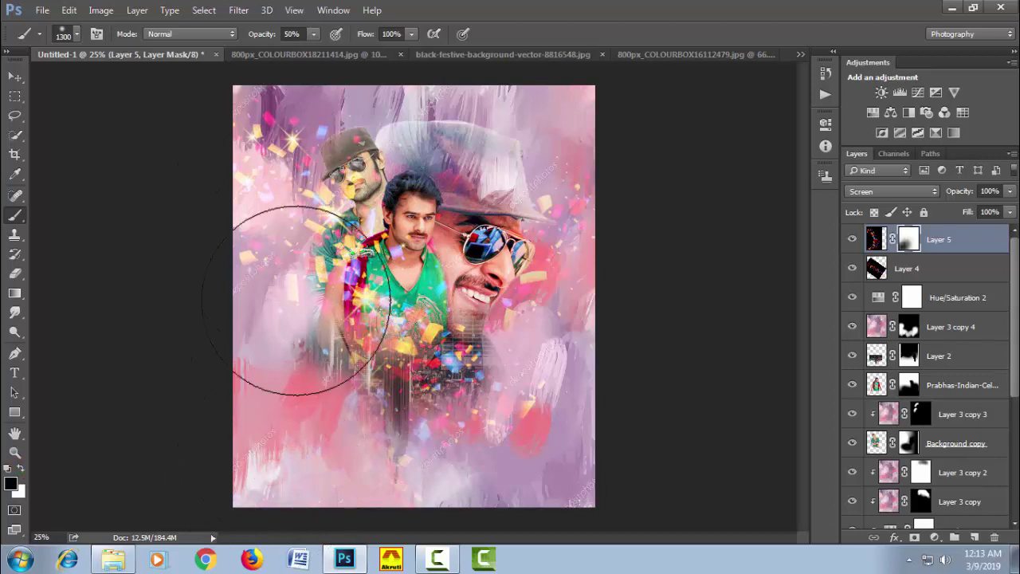
# - Reveal the top-left man's face and chin through the sparkles with a smaller brush
pyautogui.press('[')
pyautogui.press('[')
pyautogui.press('[')
pyautogui.press('[')
pyautogui.press('[')
pyautogui.press('[')
pyautogui.press('[')
pyautogui.press('[')
pyautogui.press('[')
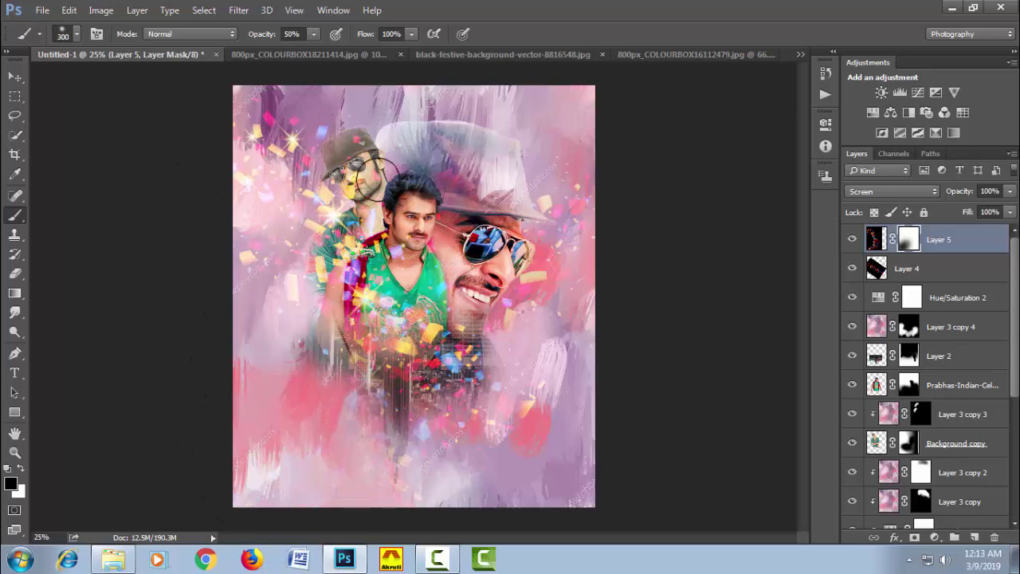
pyautogui.press('[')
pyautogui.moveTo(355, 169); pyautogui.dragTo(355, 144)
pyautogui.press('0')
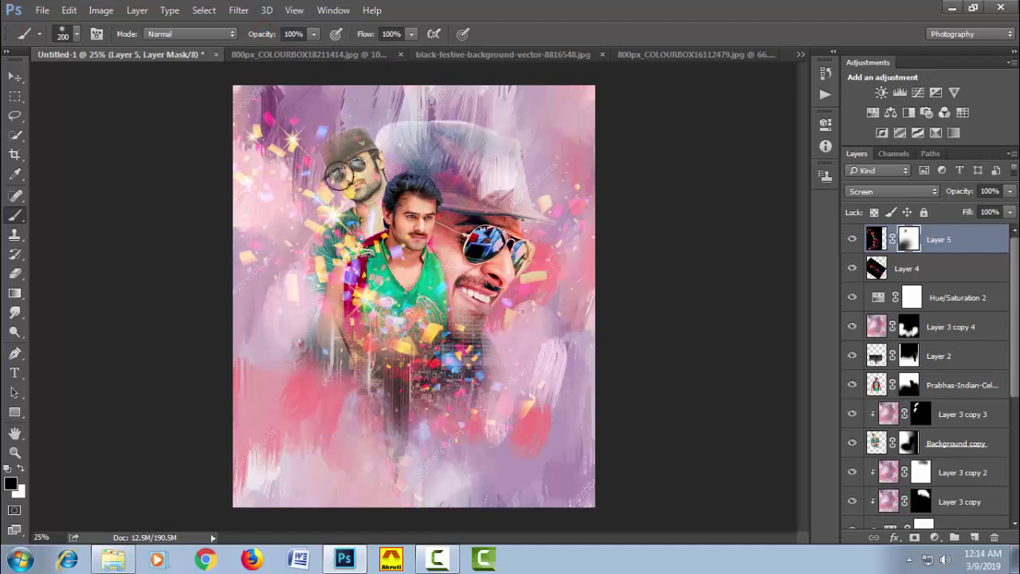
pyautogui.press('[')
pyautogui.press('[')
pyautogui.press('[')
pyautogui.moveTo(361, 188); pyautogui.dragTo(354, 196)
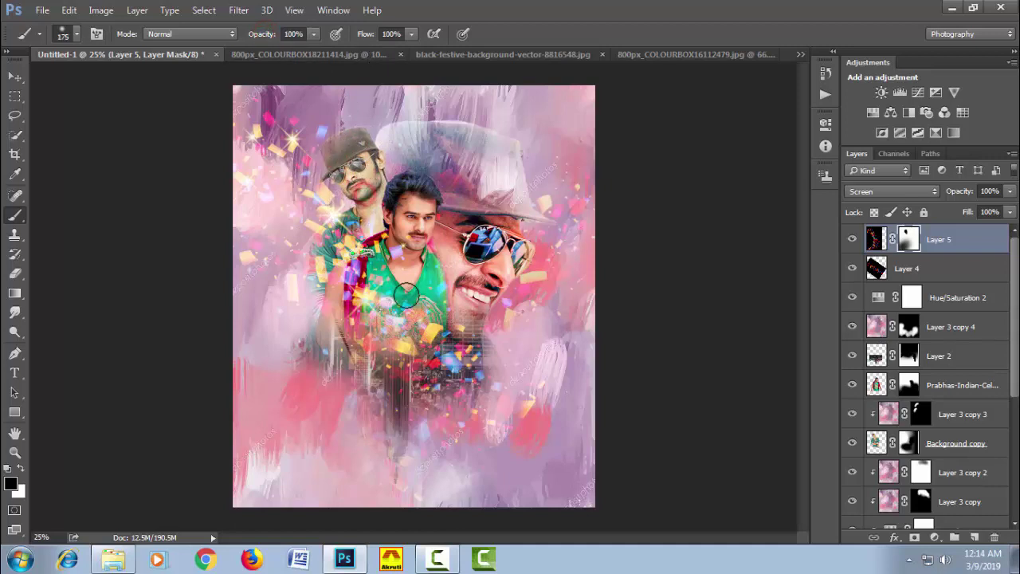
# - Fade confetti over the green shirt and lower centre at 50%, then show 800px_COLOURBOX16112479.jpg
pyautogui.press(']')
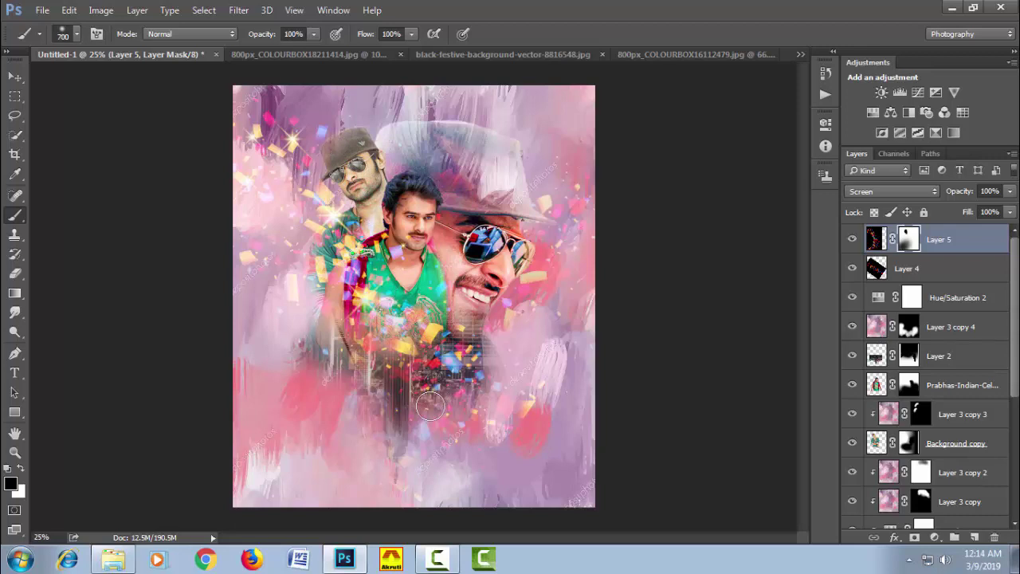
pyautogui.press('5')
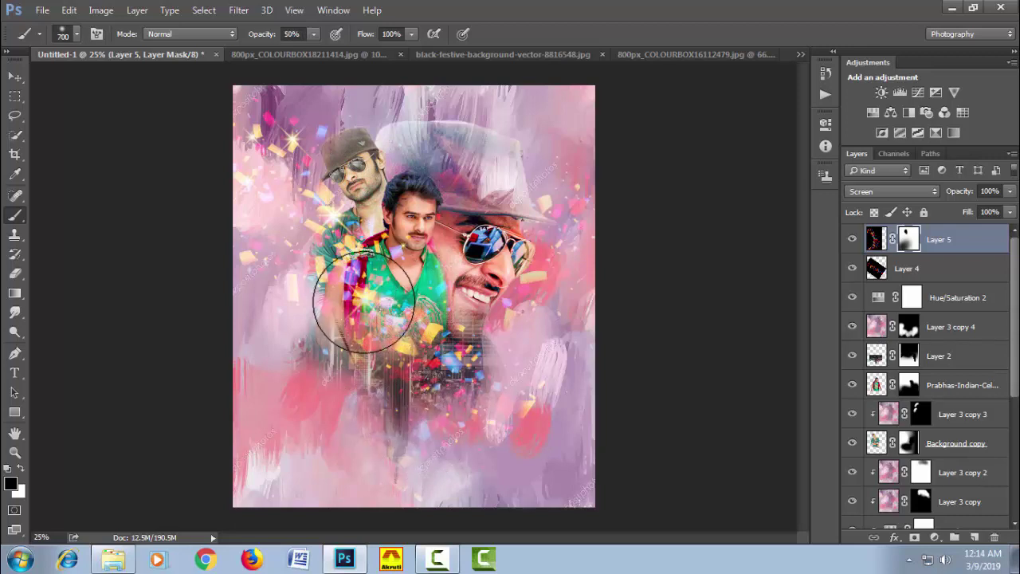
pyautogui.moveTo(364, 301); pyautogui.dragTo(358, 307)
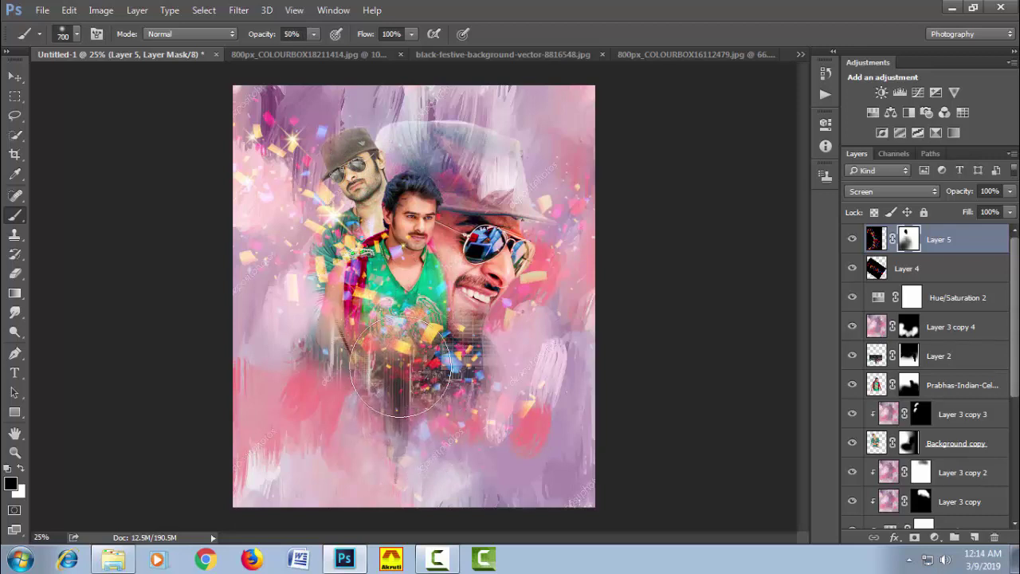
pyautogui.moveTo(416, 358); pyautogui.dragTo(402, 375)
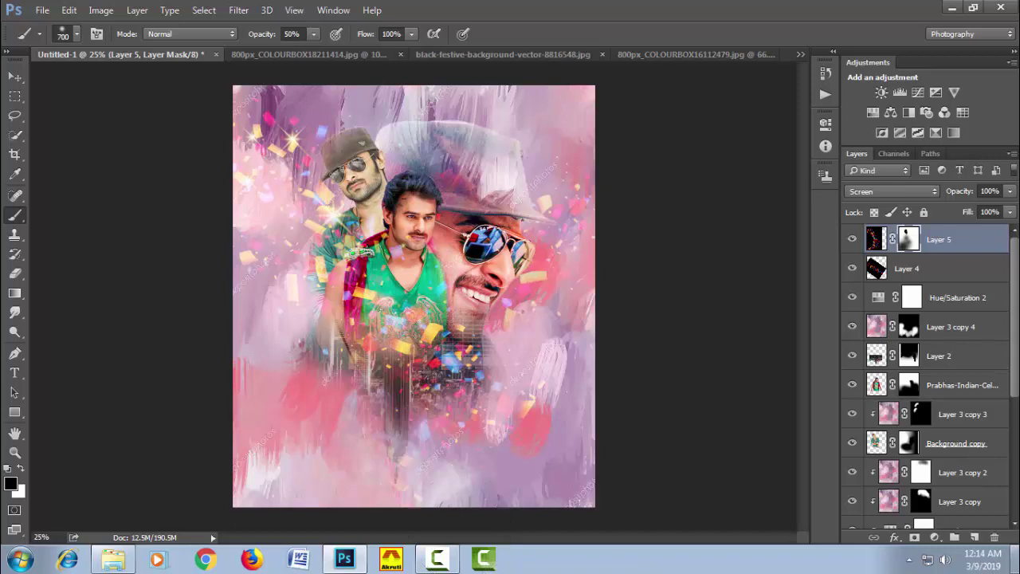
pyautogui.click(14, 77)
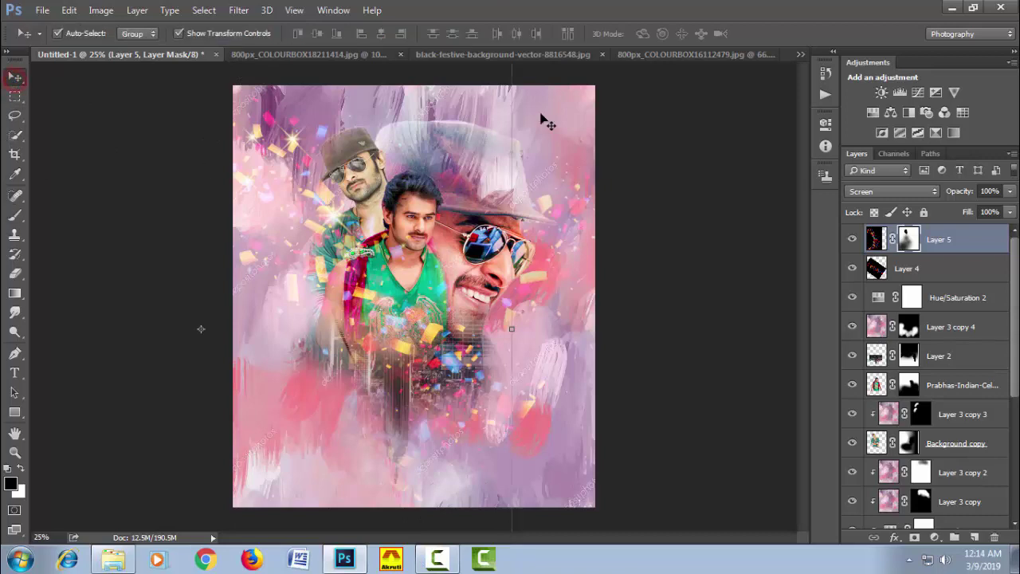
pyautogui.click(635, 53)
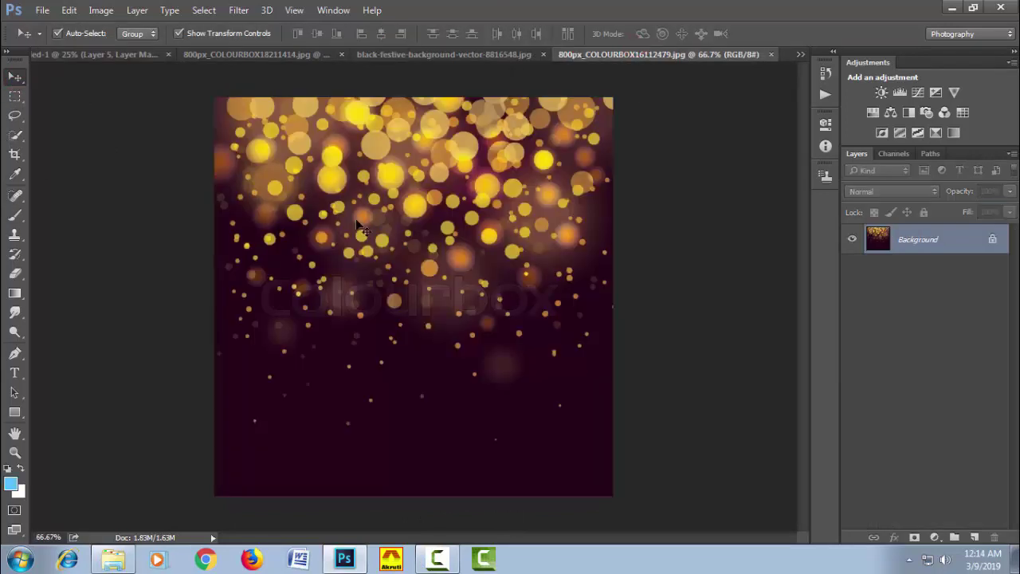
# - Bring the golden bokeh into the poster as Layer 6 with Screen blending
pyautogui.moveTo(319, 151)
pyautogui.mouseDown()
pyautogui.moveTo(99, 52)
pyautogui.moveTo(286, 136)
pyautogui.moveTo(304, 120)
pyautogui.mouseUp()
pyautogui.click(853, 192)
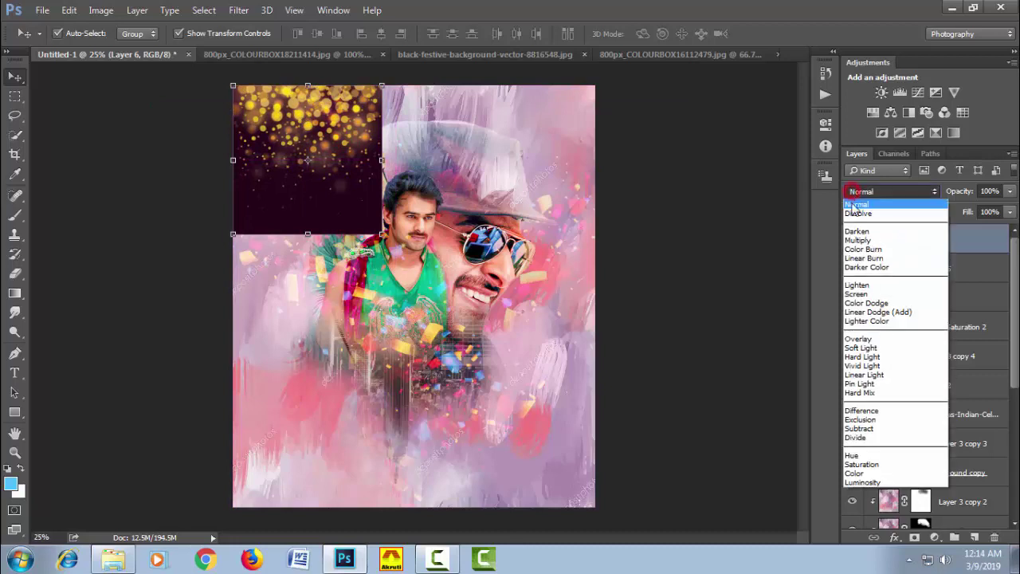
pyautogui.click(873, 295)
pyautogui.click(676, 293)
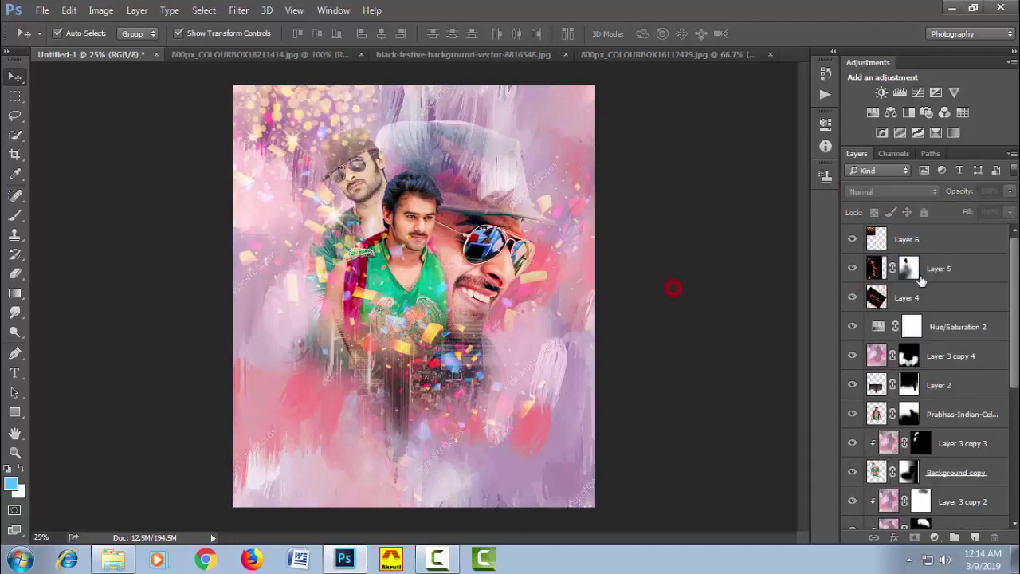
pyautogui.click(922, 239)
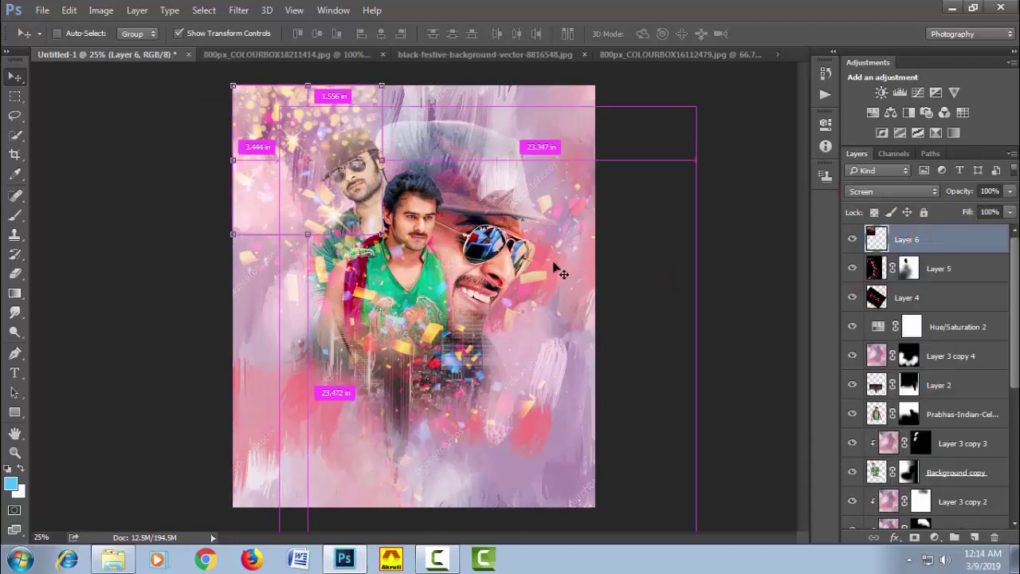
# - Darken the bokeh with Levels black input 77 and place it in the top-left corner
pyautogui.hotkey('ctrl', 'l')
pyautogui.moveTo(563, 292); pyautogui.dragTo(620, 292)
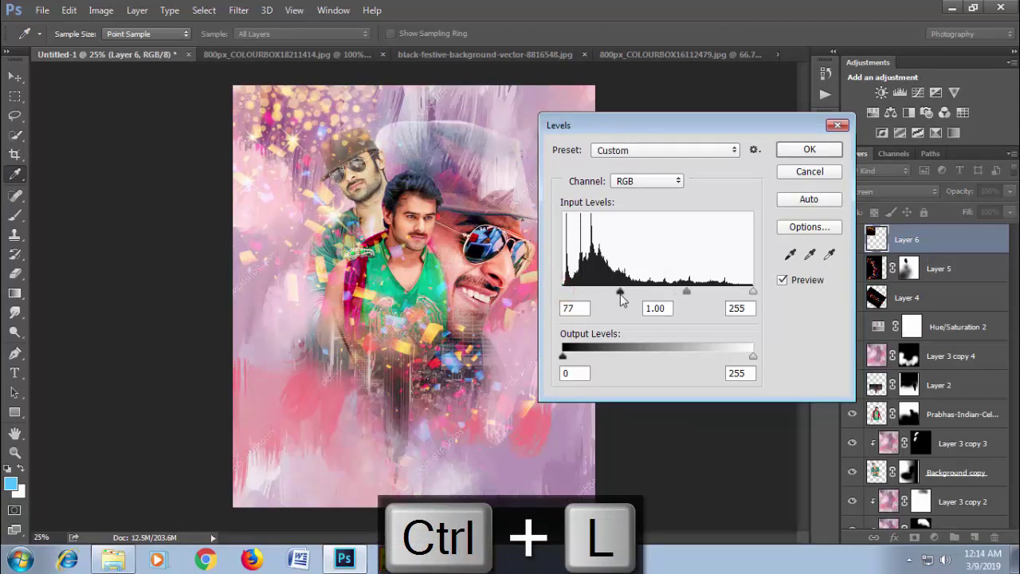
pyautogui.click(807, 151)
pyautogui.press('v')
pyautogui.moveTo(322, 117); pyautogui.dragTo(406, 118)
# - Duplicate the bokeh, flip the copy horizontally and move it to the top-right
pyautogui.hotkey('ctrl', 'j')
pyautogui.hotkey('ctrl', 't')
pyautogui.rightClick(431, 114)
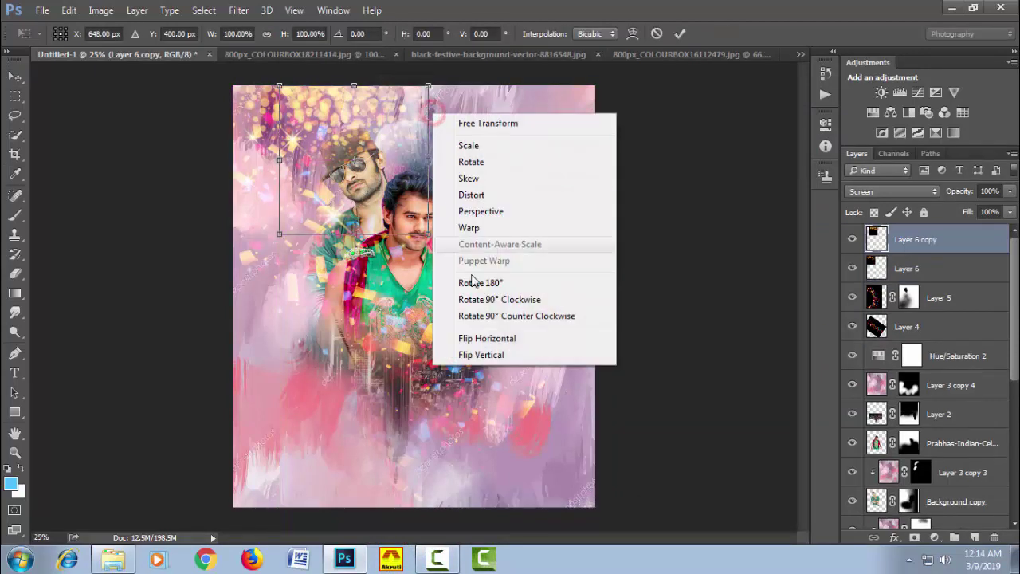
pyautogui.click(487, 338)
pyautogui.moveTo(322, 148)
pyautogui.mouseDown()
pyautogui.moveTo(389, 132)
pyautogui.moveTo(405, 142)
pyautogui.mouseUp()
pyautogui.press('Return')
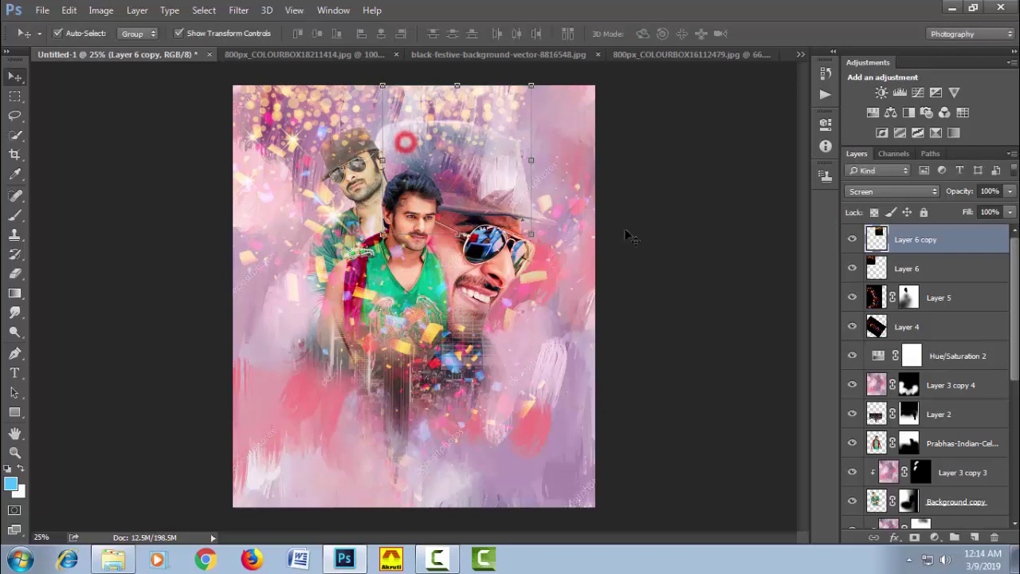
# - Scale both bokeh layers to about 121%, merge them, and set the result to Screen
pyautogui.keyDown('shift'); pyautogui.click(901, 269); pyautogui.keyUp('shift')
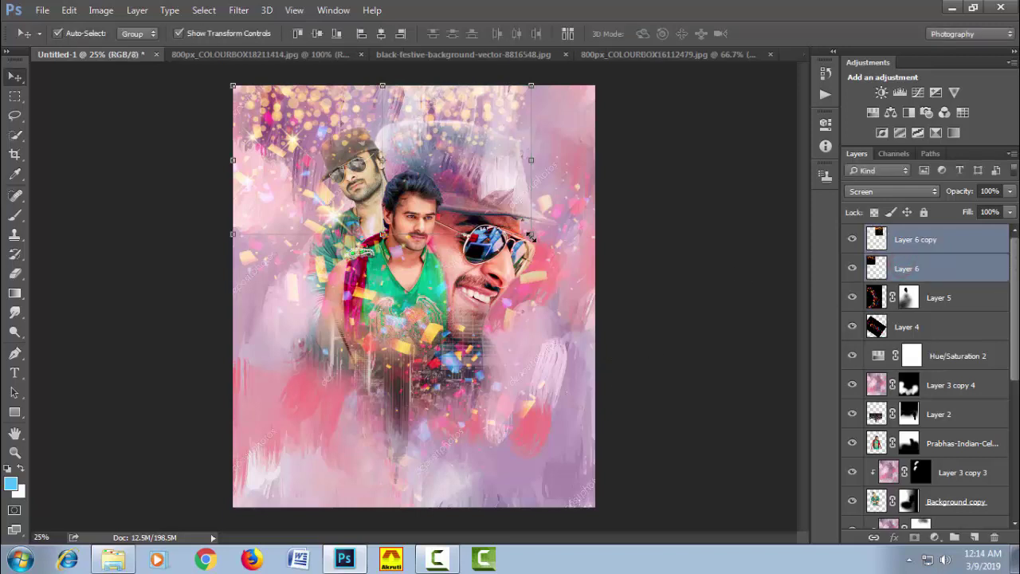
pyautogui.moveTo(531, 234); pyautogui.dragTo(583, 296)
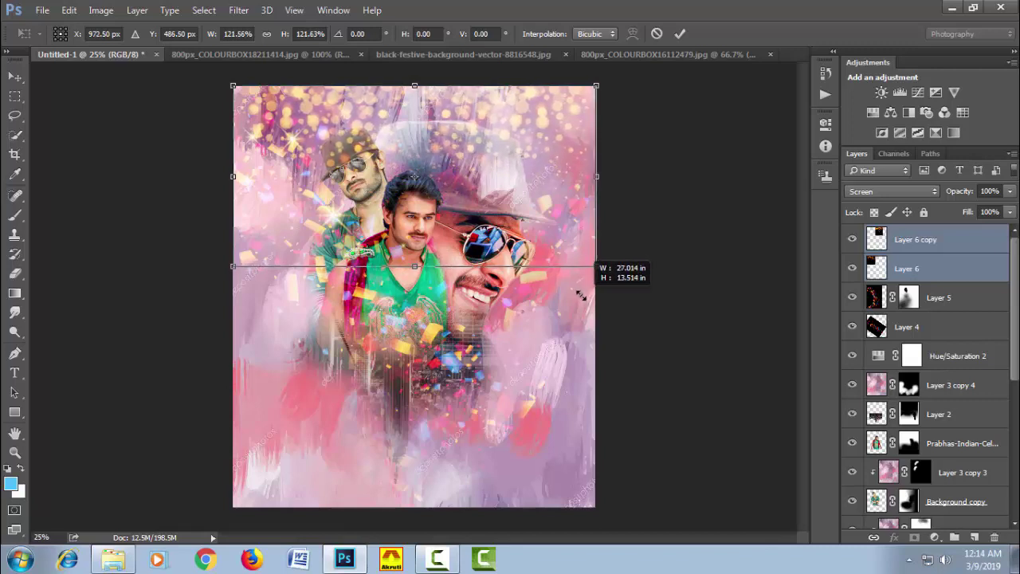
pyautogui.moveTo(583, 297); pyautogui.dragTo(582, 297)
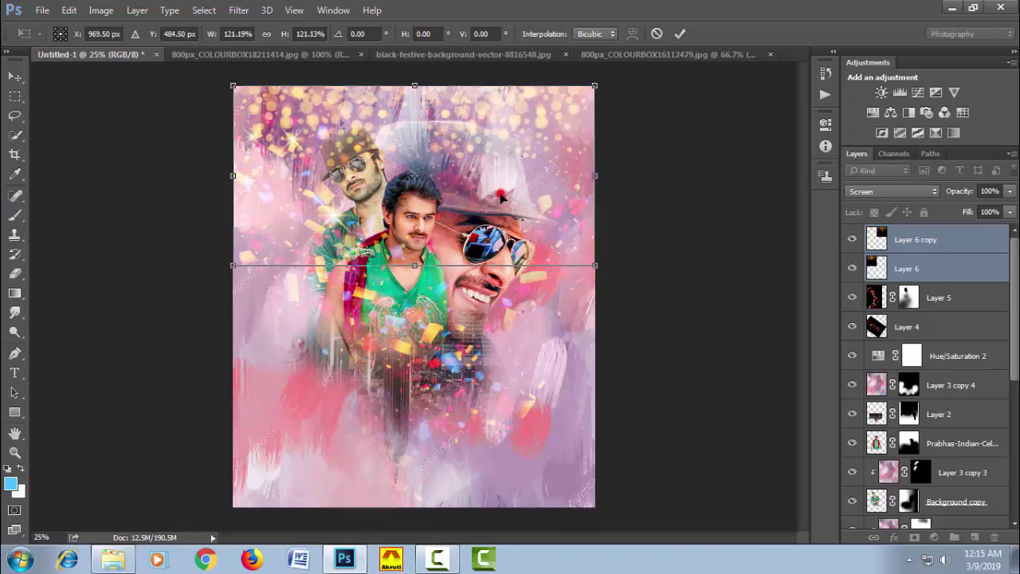
pyautogui.press('Return')
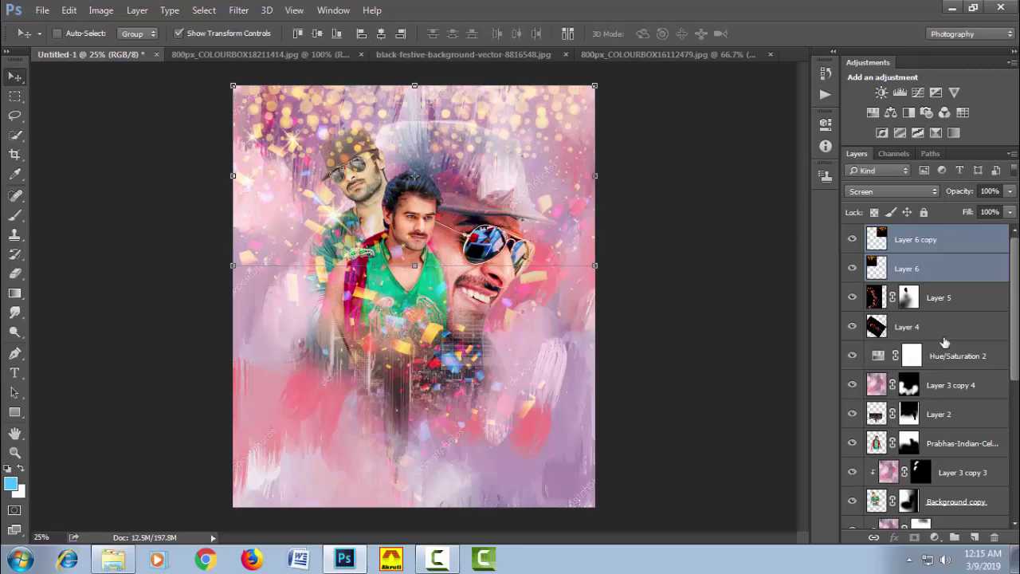
pyautogui.hotkey('ctrl', 'e')
pyautogui.click(893, 193)
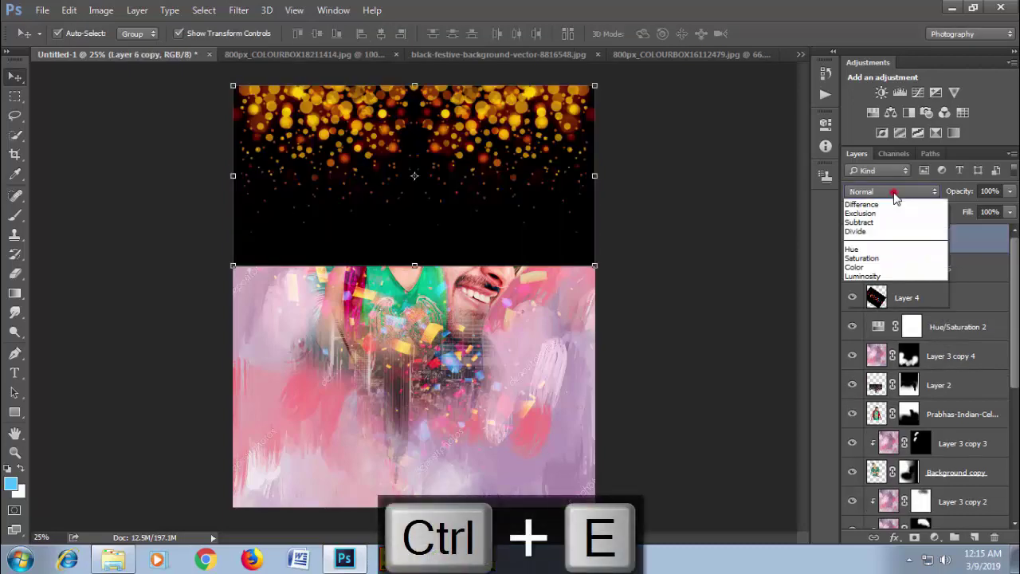
pyautogui.click(894, 292)
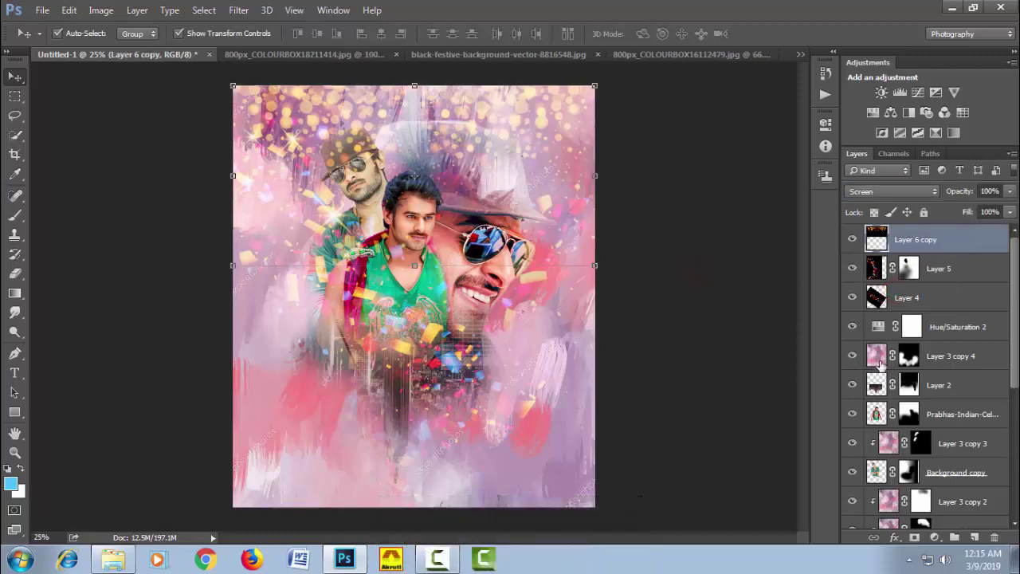
# - Add a mask to Layer 6 copy and test linear foreground-to-transparent gradients on it, undoing them
pyautogui.click(914, 537)
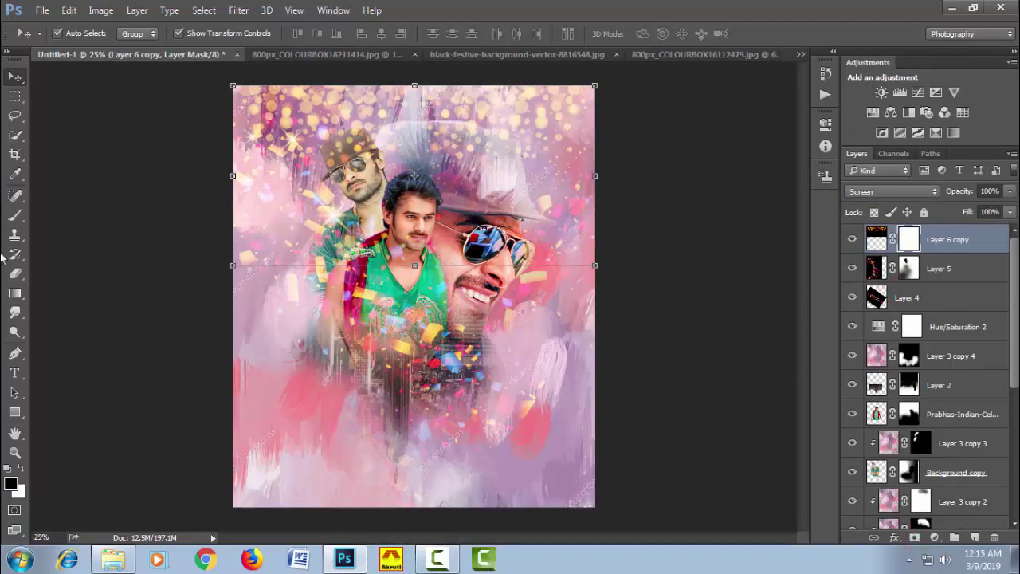
pyautogui.click(15, 293)
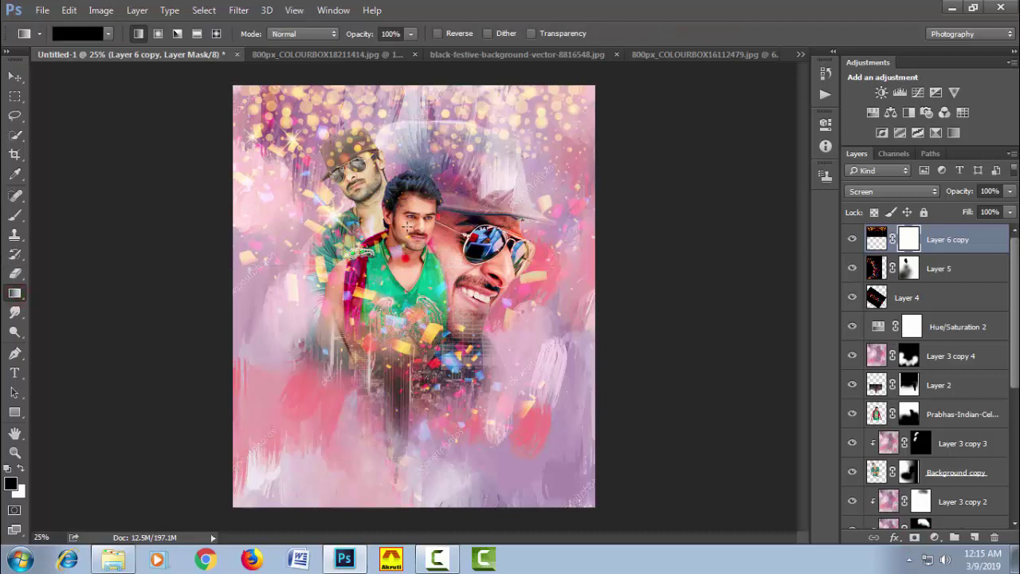
pyautogui.moveTo(406, 257); pyautogui.dragTo(407, 116)
pyautogui.hotkey('ctrl', 'z')
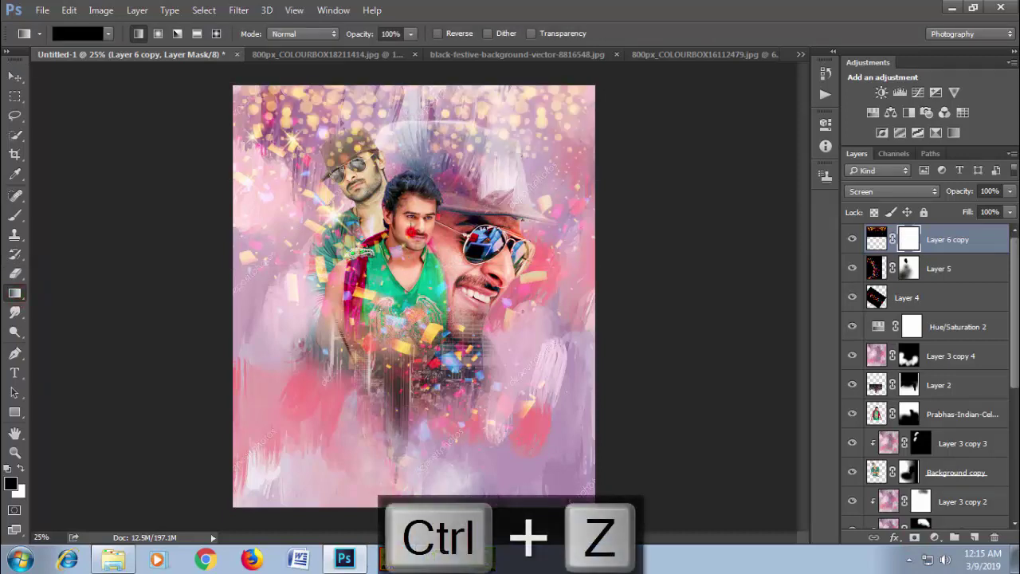
pyautogui.hotkey('ctrl', 'z')
pyautogui.hotkey('ctrl', 'z')
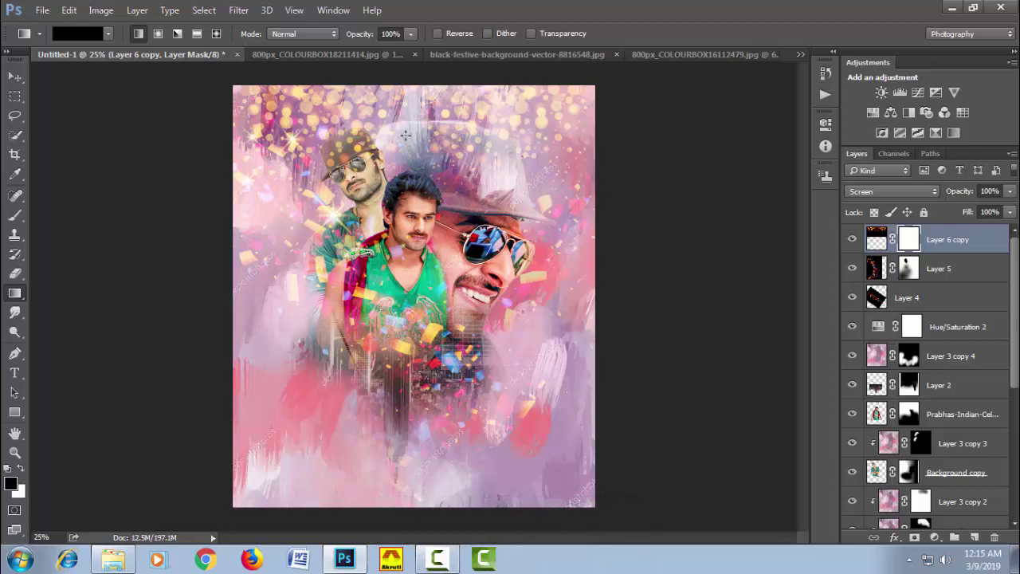
pyautogui.click(139, 34)
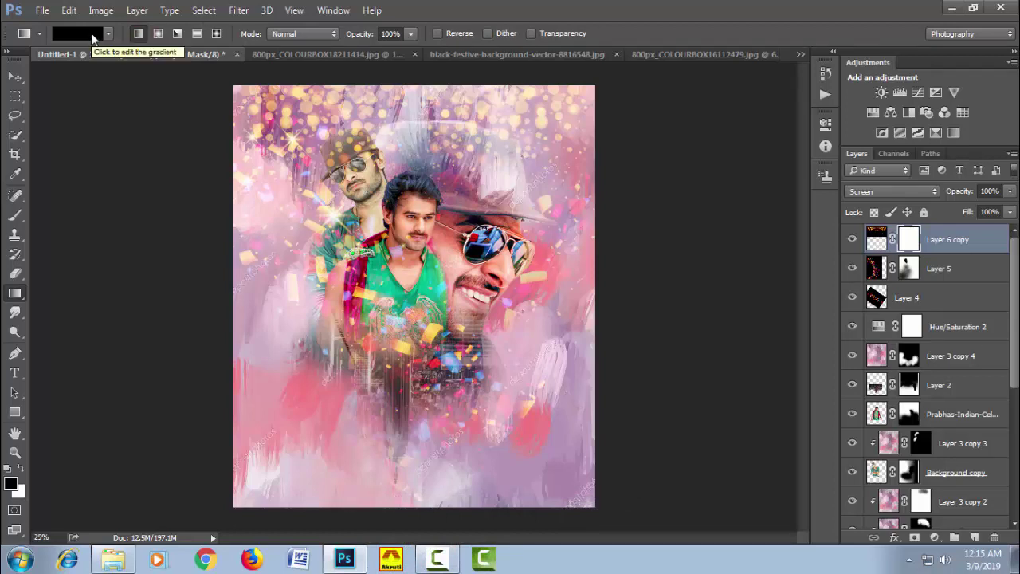
pyautogui.click(91, 35)
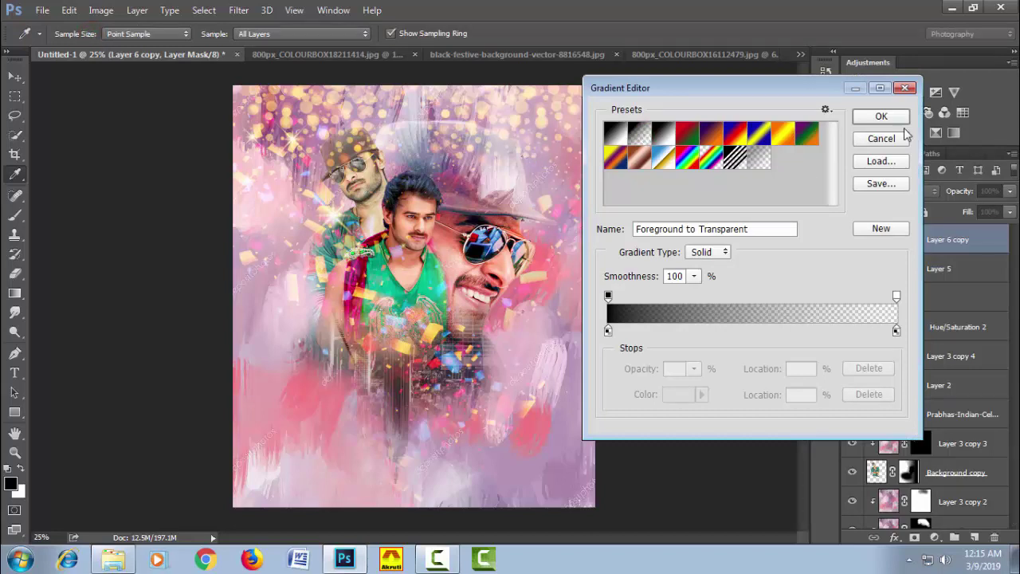
pyautogui.click(882, 117)
pyautogui.moveTo(416, 225); pyautogui.dragTo(415, 137)
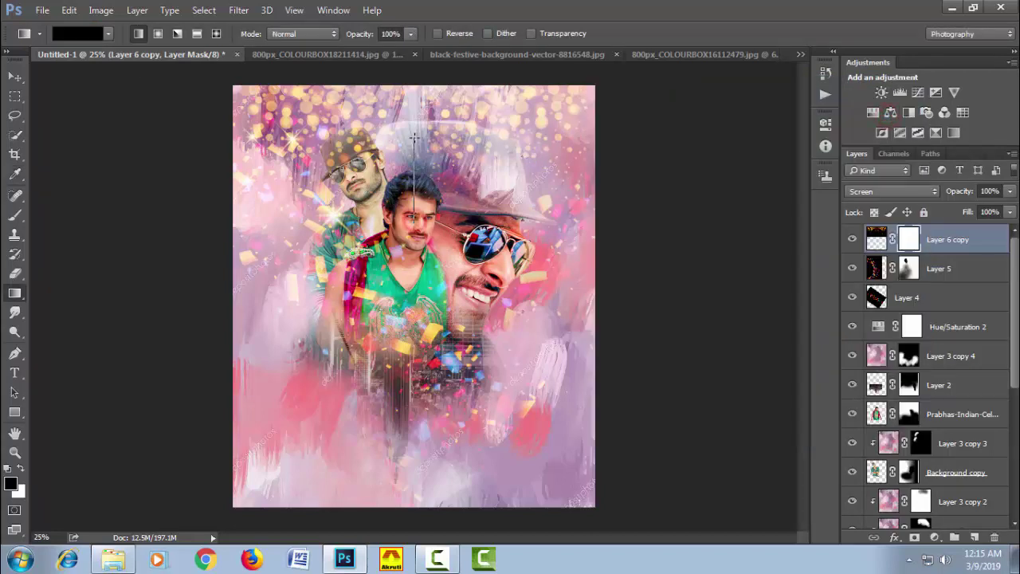
pyautogui.hotkey('ctrl', 'z')
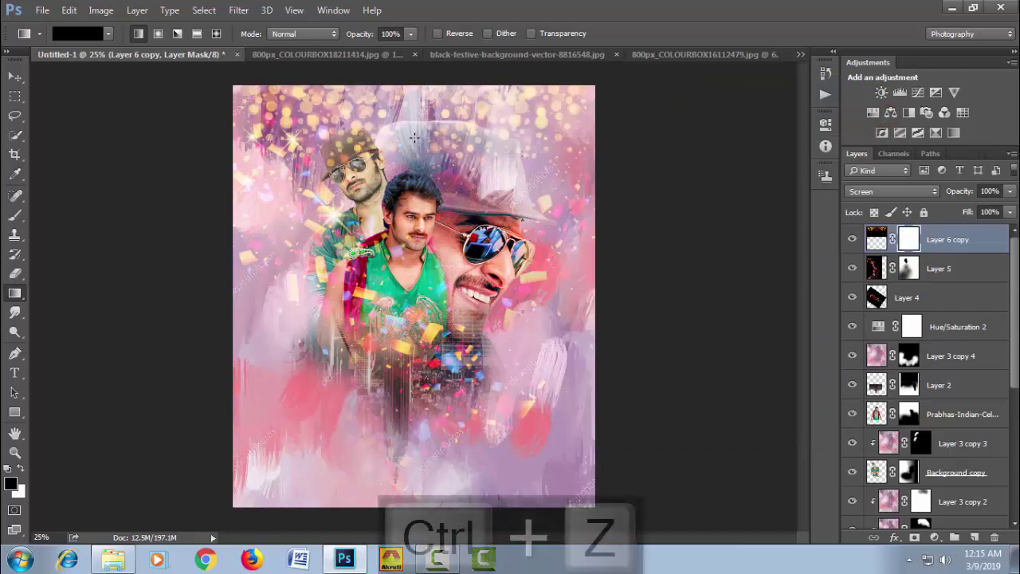
# - Brush the mask to hide bokeh over the men's faces and soften the top-left
pyautogui.press('b')
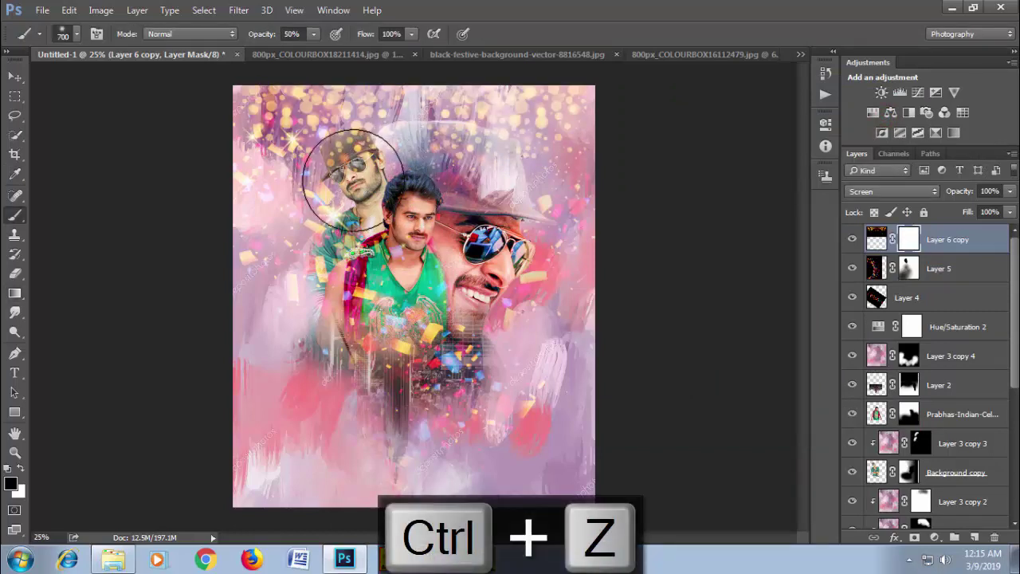
pyautogui.moveTo(341, 172); pyautogui.dragTo(357, 182)
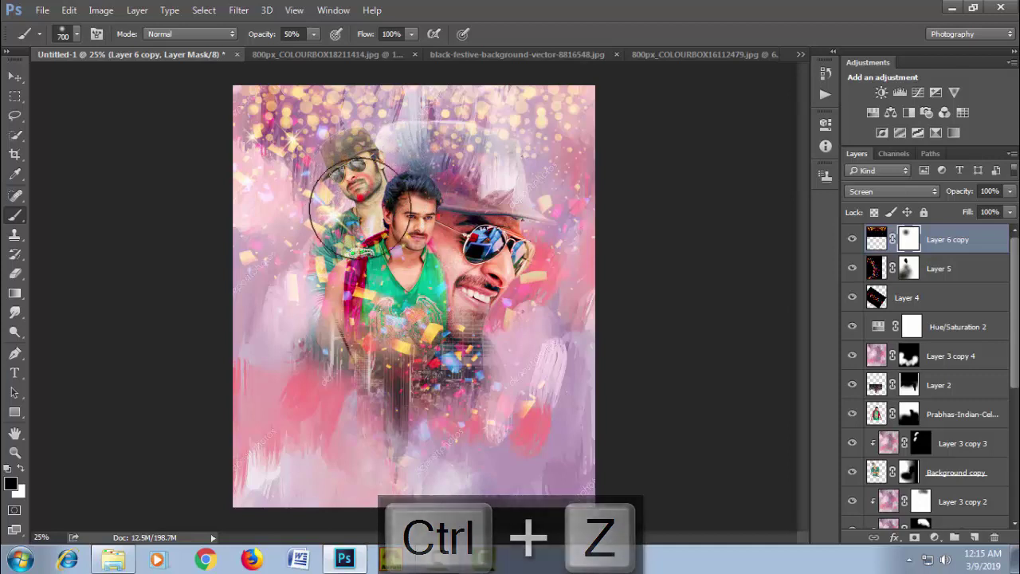
pyautogui.moveTo(358, 182)
pyautogui.mouseDown()
pyautogui.moveTo(425, 194)
pyautogui.moveTo(476, 310)
pyautogui.mouseUp()
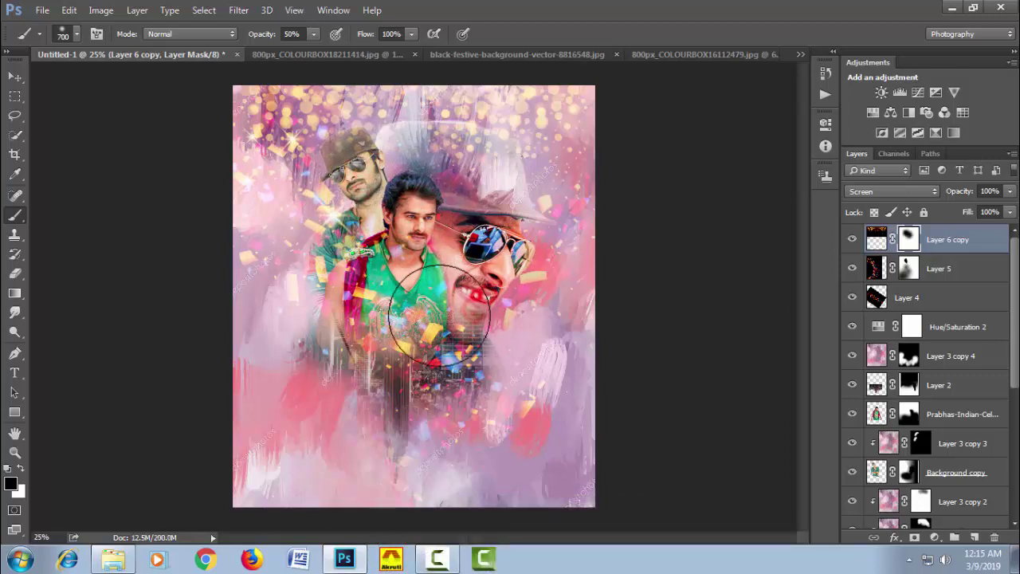
pyautogui.press(']')
pyautogui.press(']')
pyautogui.press(']')
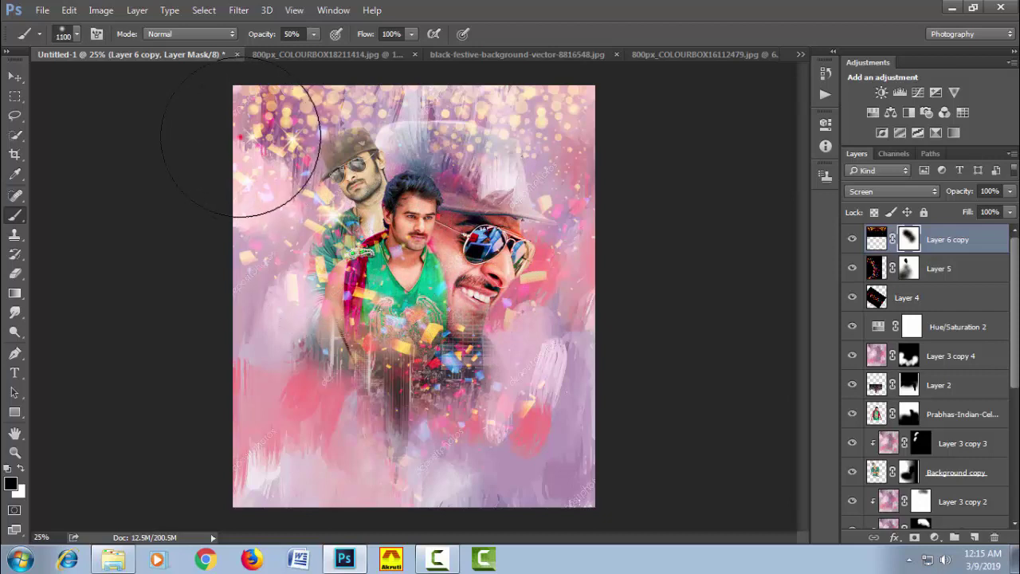
pyautogui.moveTo(249, 146); pyautogui.dragTo(242, 135)
pyautogui.press('[')
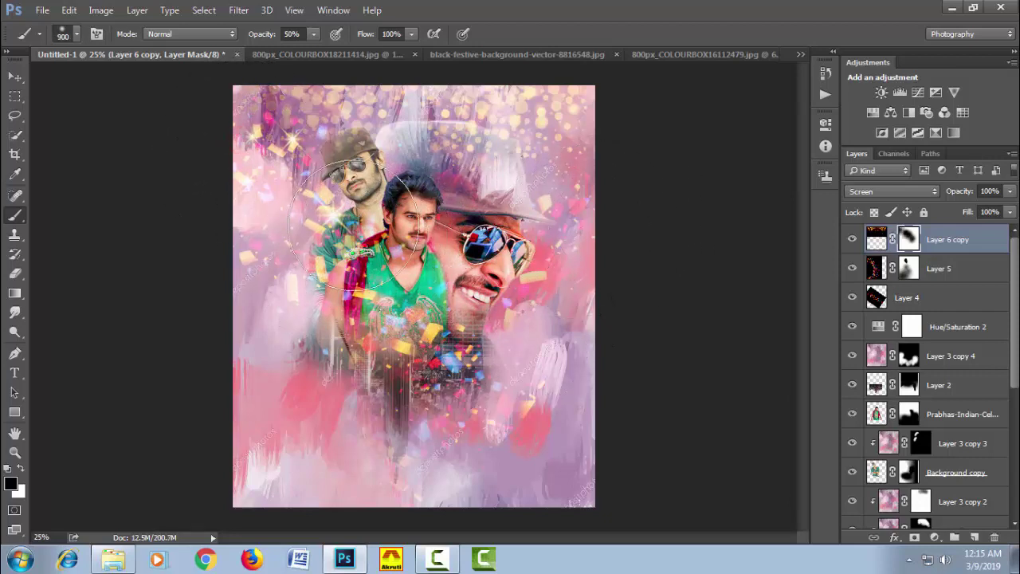
pyautogui.press('[')
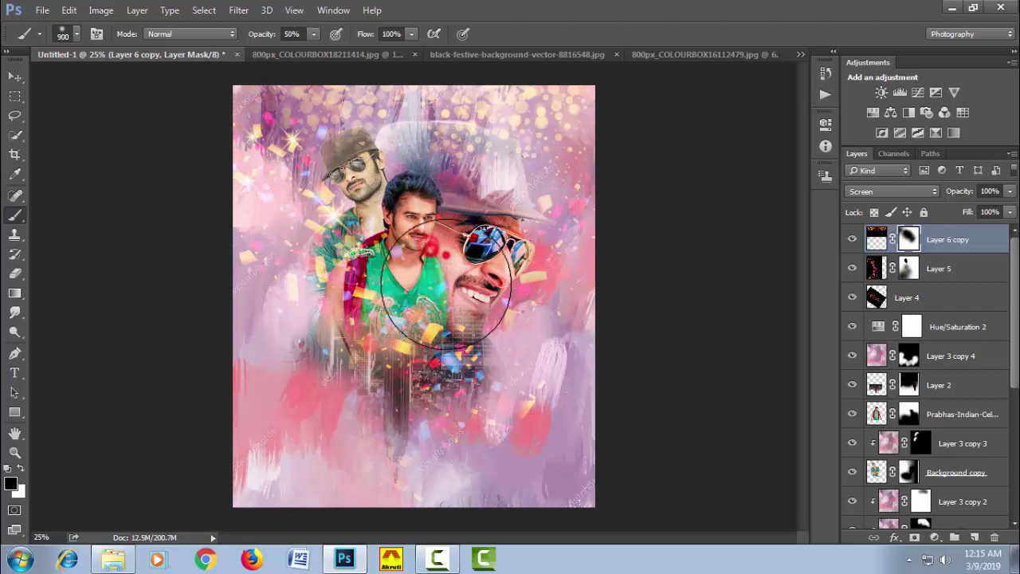
pyautogui.press('[')
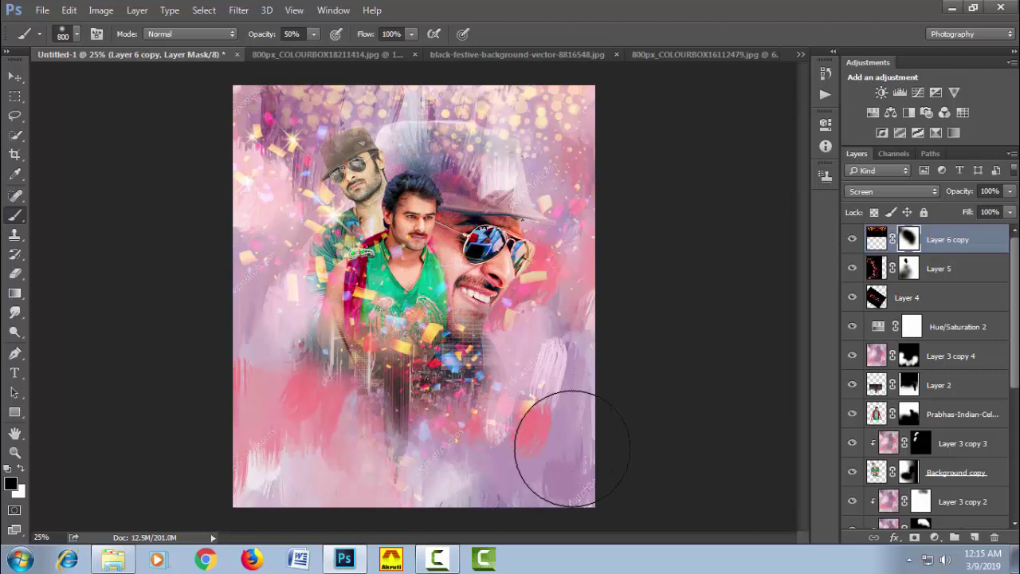
# - Add a Photo Filter adjustment layer and try the Underwater preset
pyautogui.press('h')
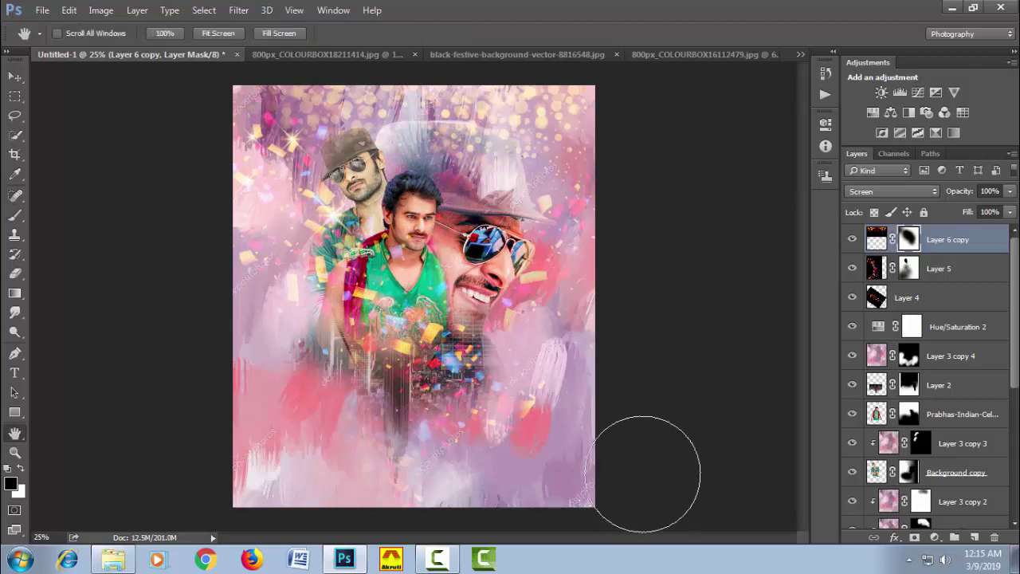
pyautogui.click(935, 537)
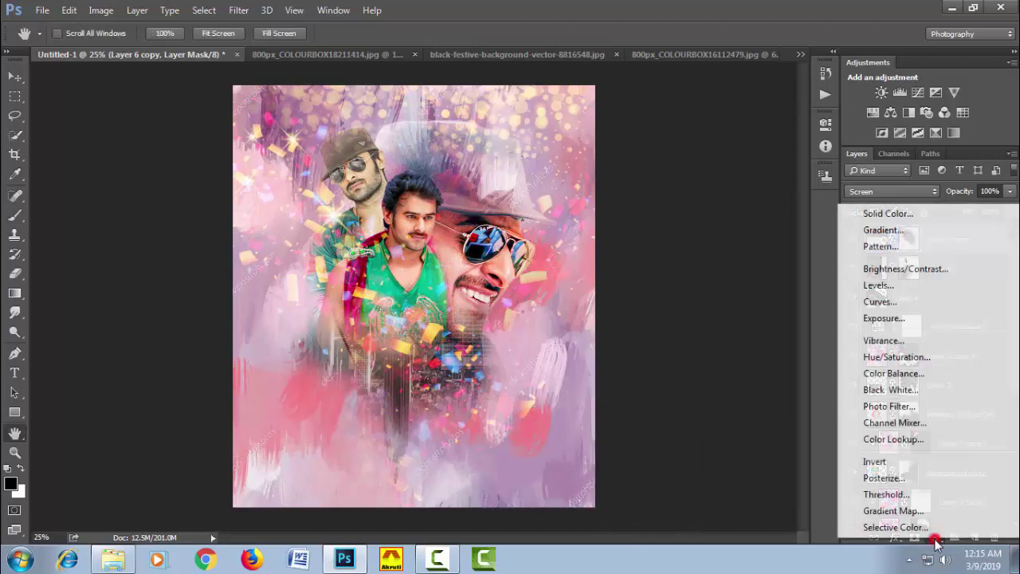
pyautogui.click(901, 406)
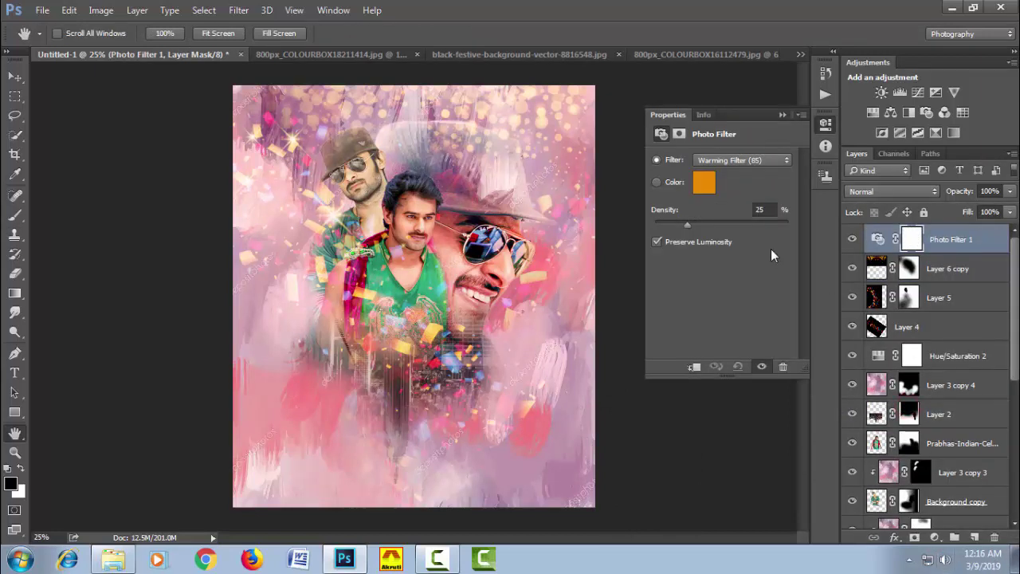
pyautogui.click(750, 161)
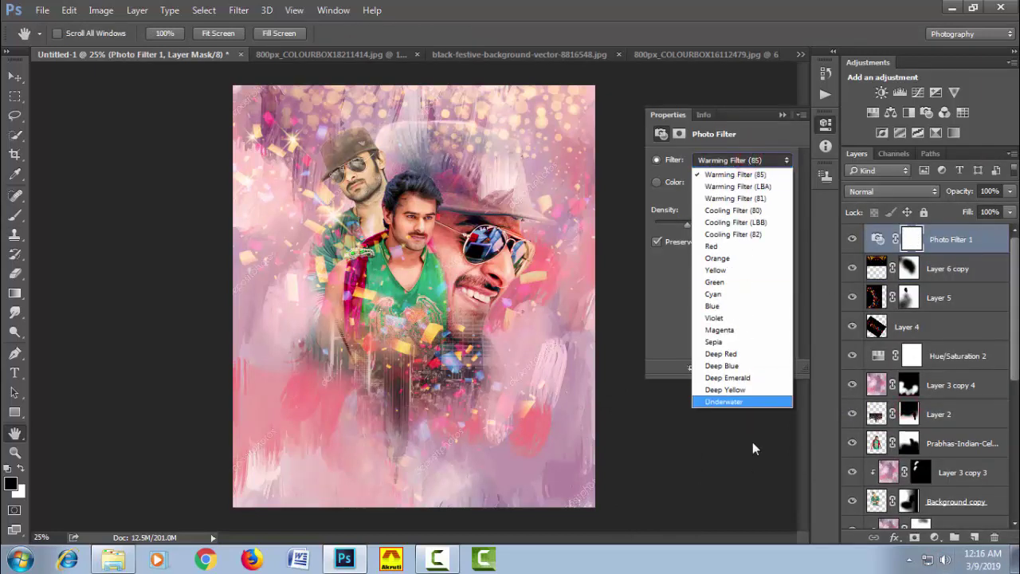
pyautogui.click(754, 403)
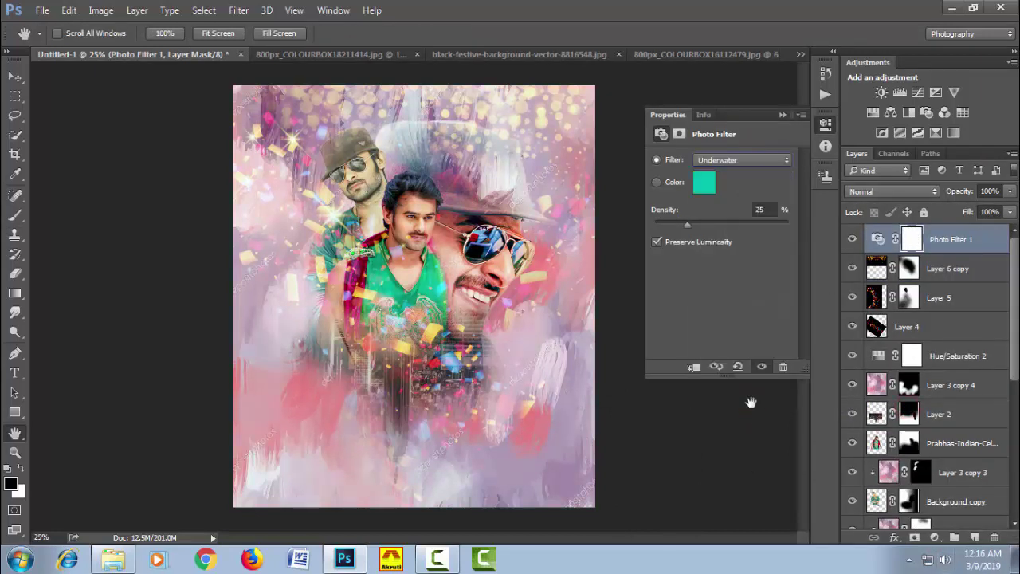
# - Cycle through the photo filter presets and settle on Warming Filter (81)
pyautogui.press('Up')
pyautogui.press('Up')
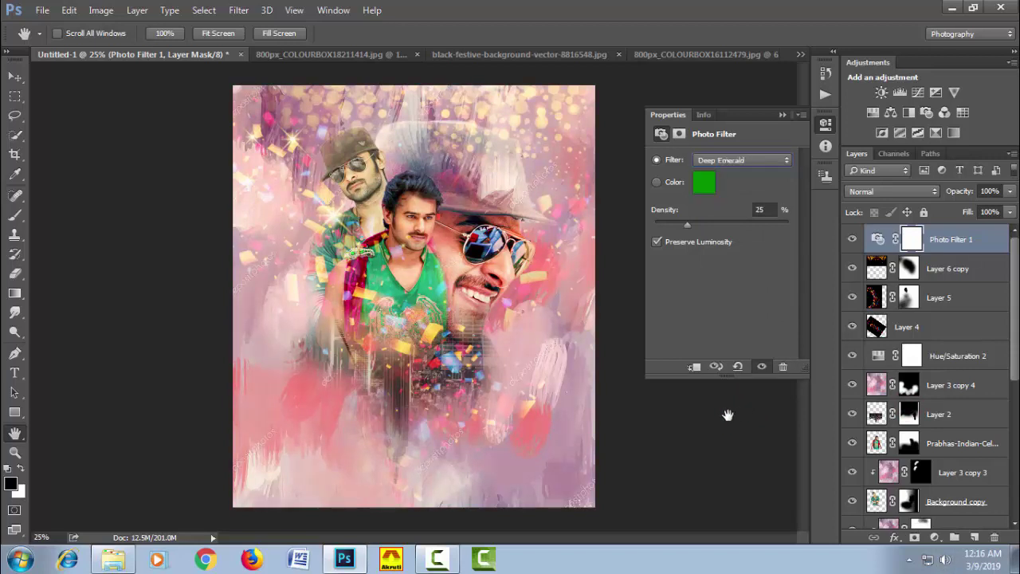
pyautogui.press('Up')
pyautogui.press('Up')
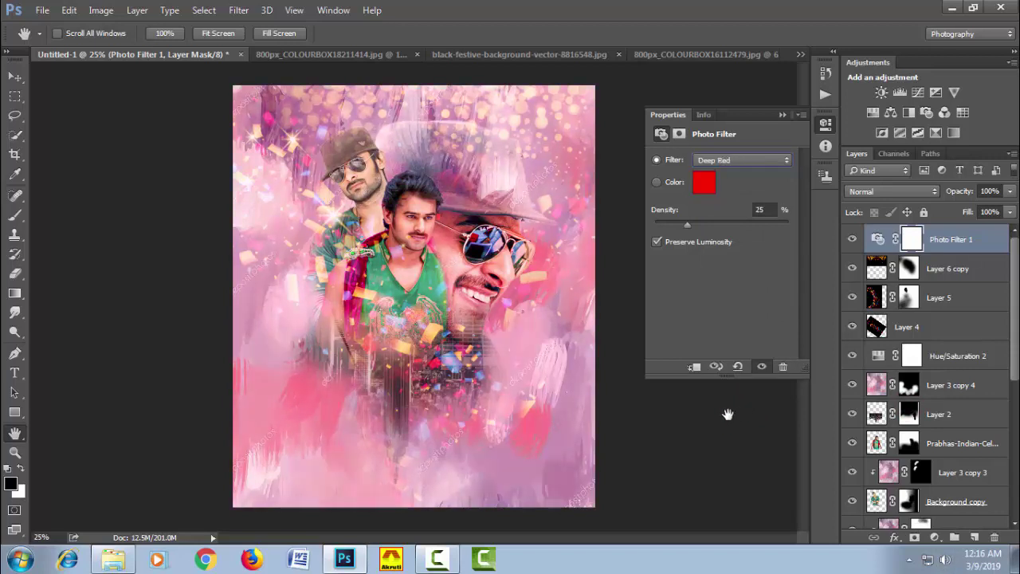
pyautogui.press('Up')
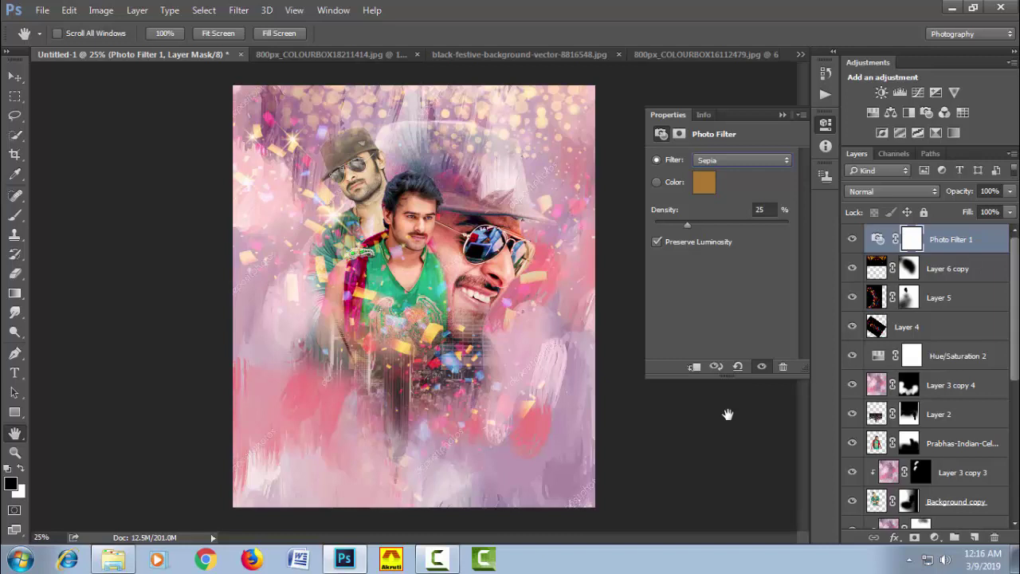
pyautogui.press('Up')
pyautogui.press('Up')
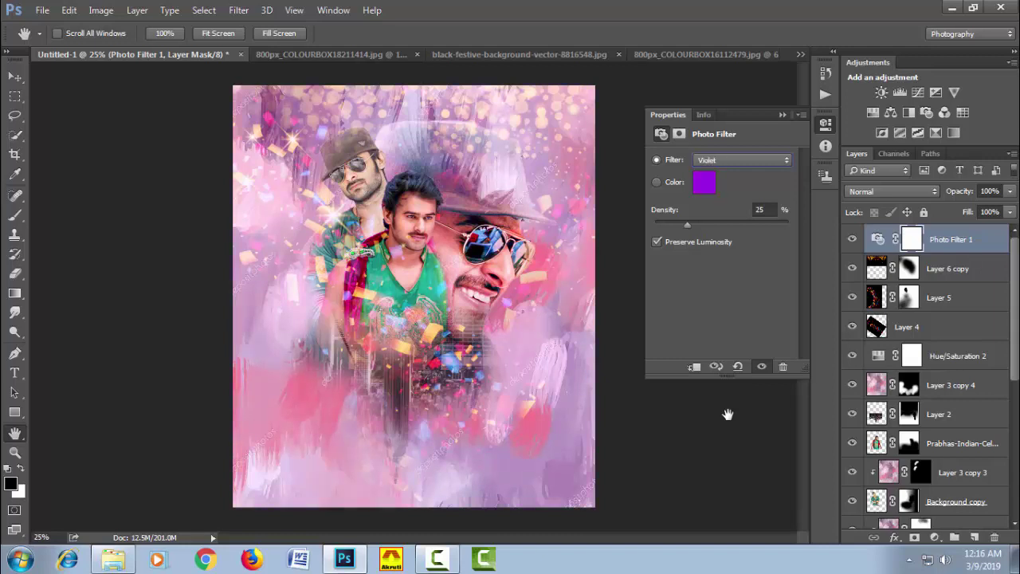
pyautogui.press('Up')
pyautogui.press('Up')
pyautogui.press('Up')
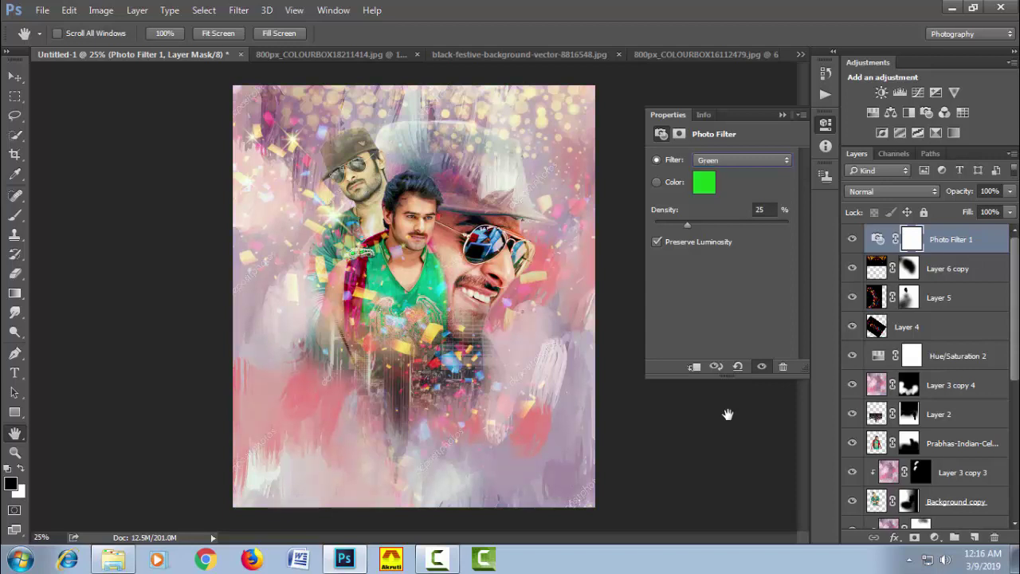
pyautogui.press('Up')
pyautogui.press('Up')
pyautogui.press('Up')
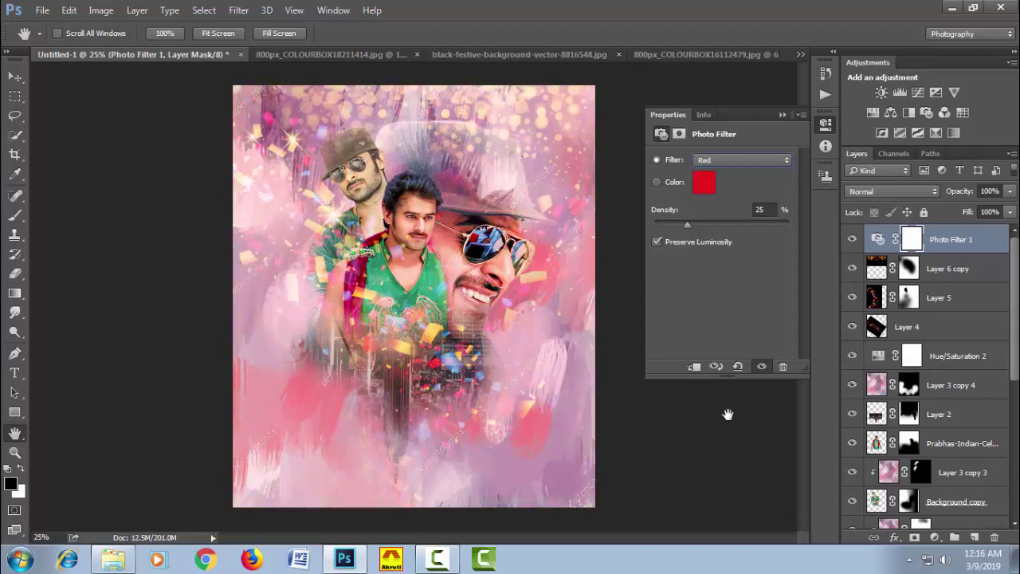
pyautogui.press('Up')
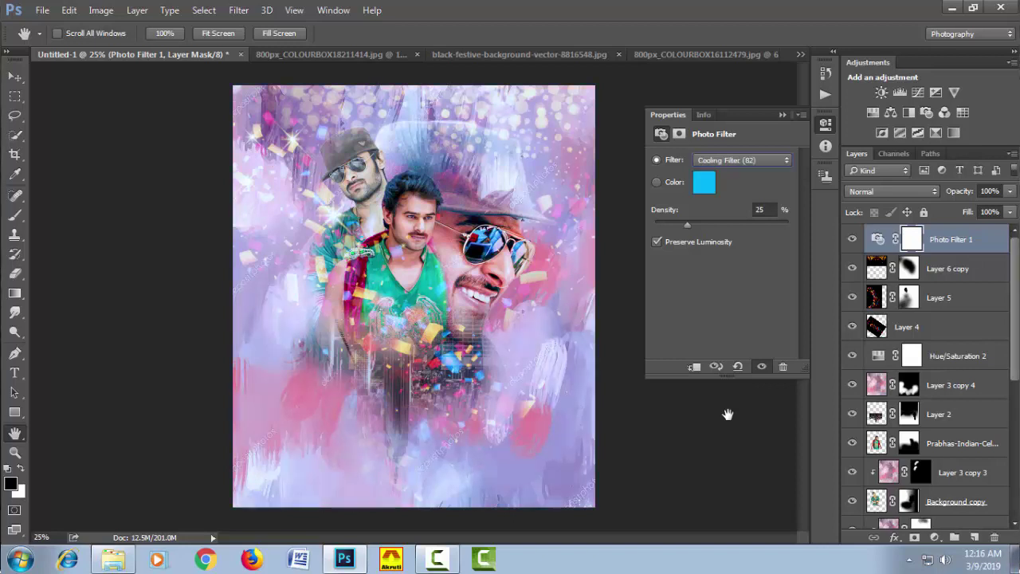
pyautogui.press('Up')
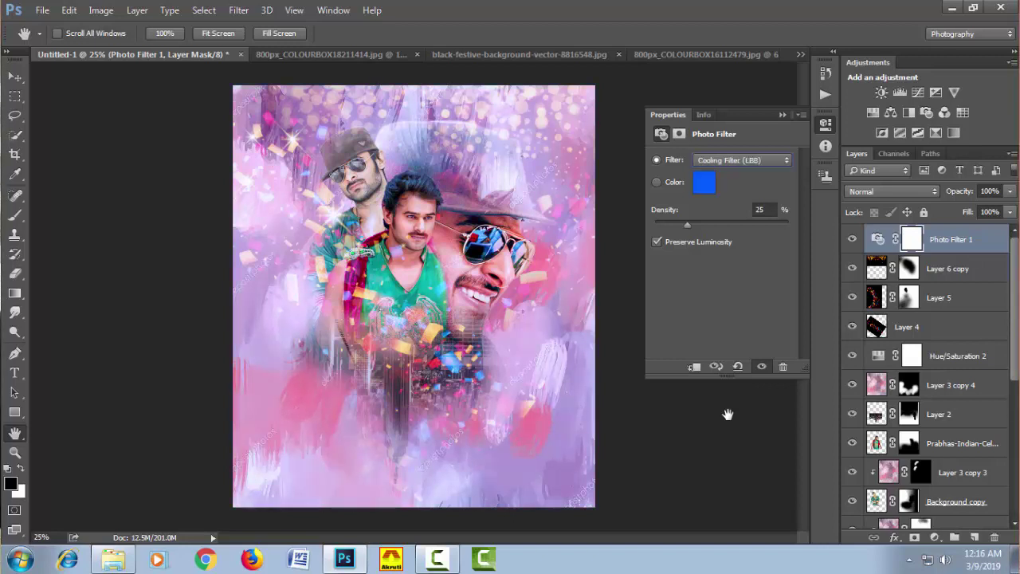
pyautogui.press('Up')
pyautogui.press('Up')
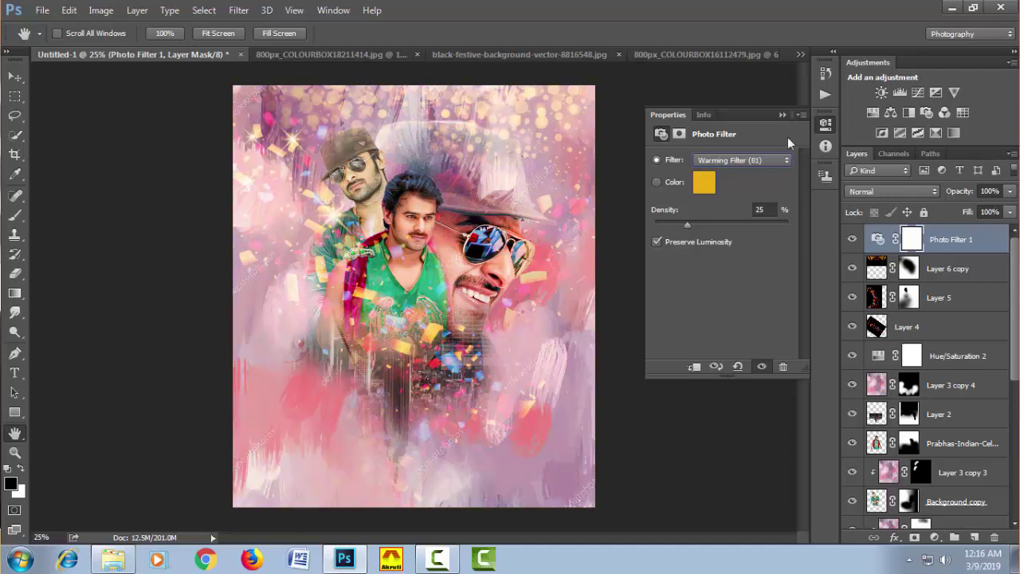
pyautogui.click(781, 115)
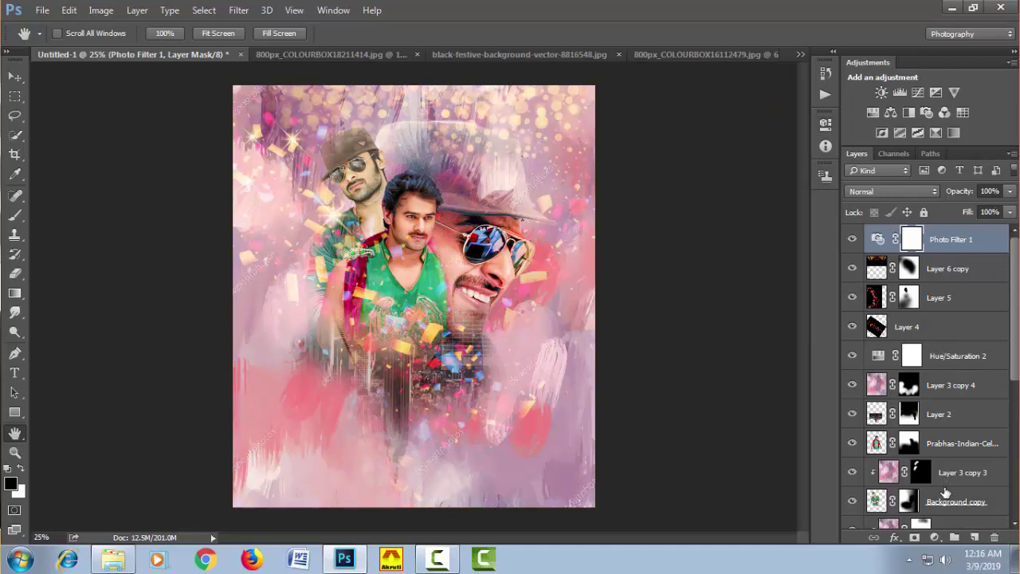
# - Add a Color Lookup layer using DropBlues.3DL and lower its fill to 80%
pyautogui.click(936, 539)
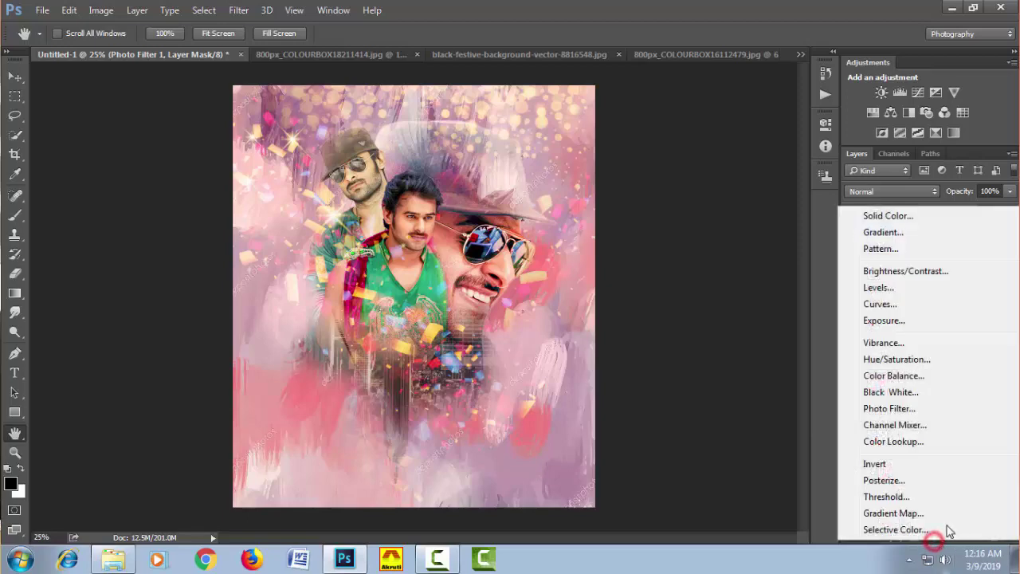
pyautogui.click(924, 449)
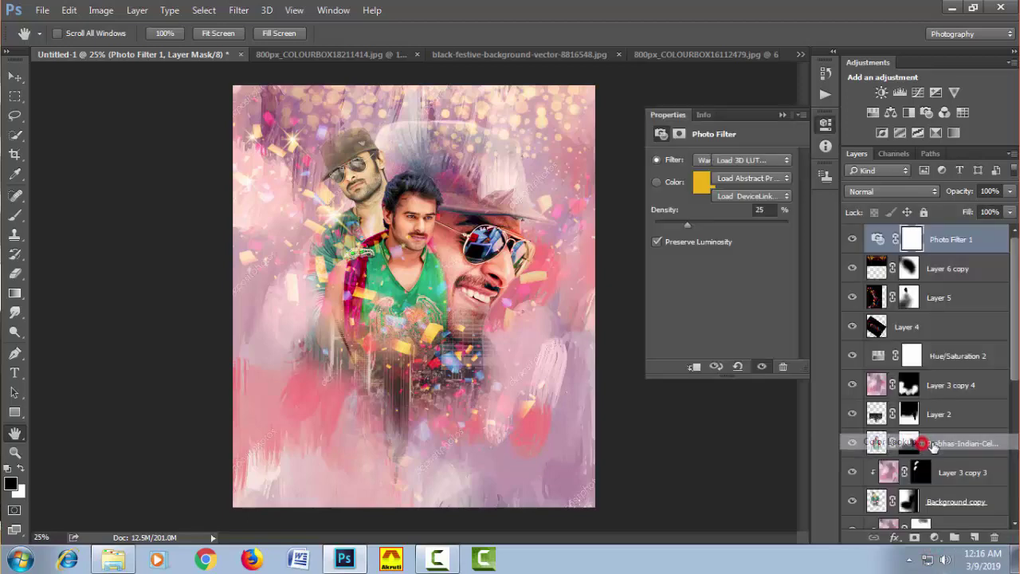
pyautogui.click(749, 160)
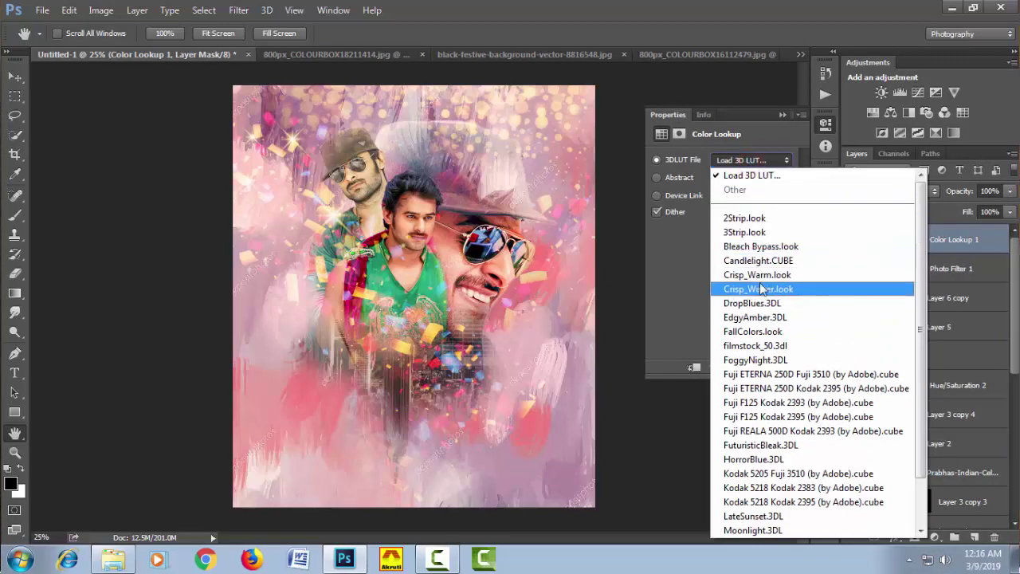
pyautogui.click(758, 303)
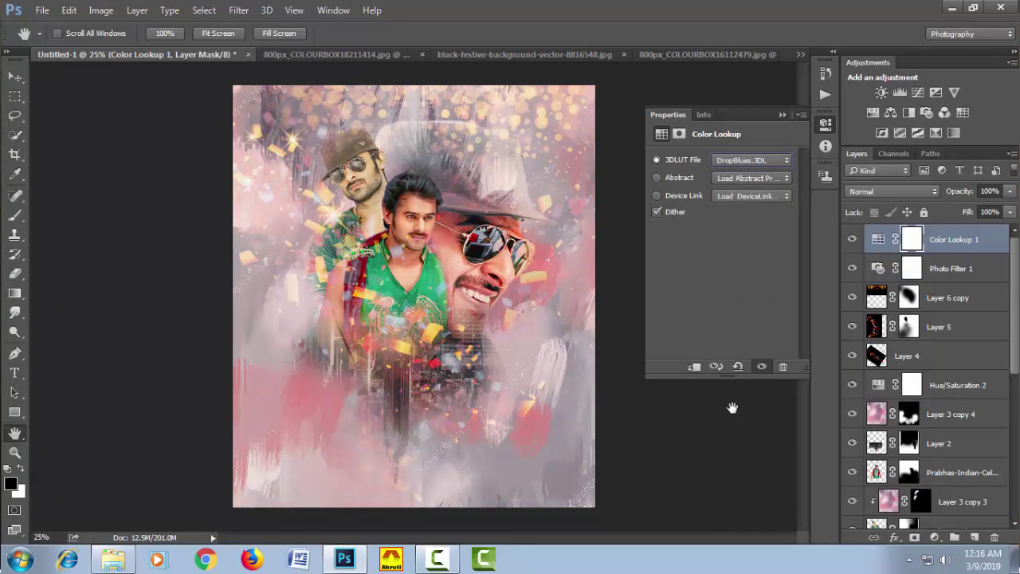
pyautogui.click(745, 450)
pyautogui.moveTo(965, 215); pyautogui.dragTo(954, 217)
pyautogui.moveTo(955, 218); pyautogui.dragTo(949, 218)
# - Add a Color Balance layer and shift the midtones toward green and red, slightly blue
pyautogui.click(936, 537)
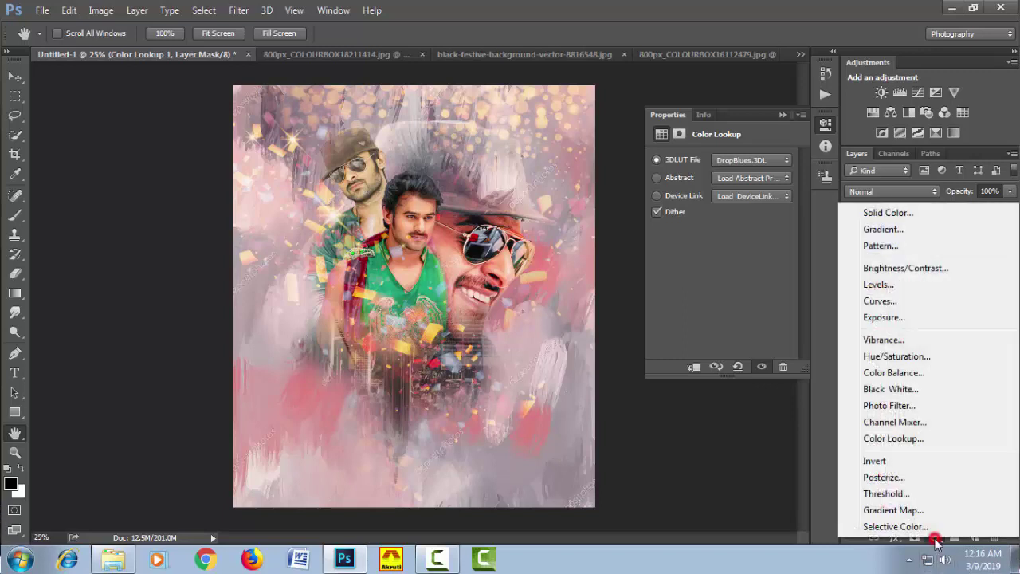
pyautogui.click(911, 374)
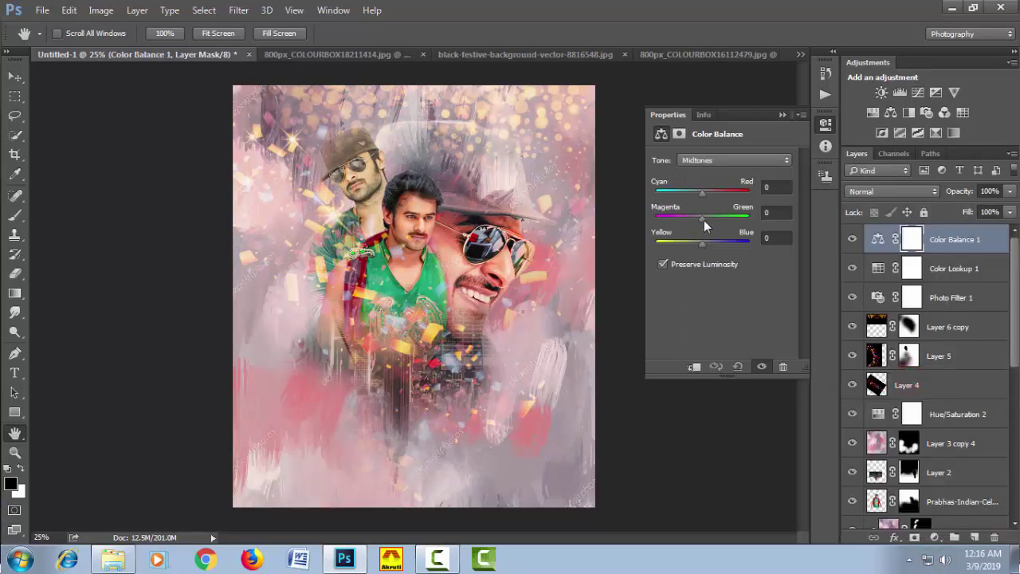
pyautogui.moveTo(704, 220); pyautogui.dragTo(709, 220)
pyautogui.moveTo(703, 196); pyautogui.dragTo(712, 197)
pyautogui.moveTo(703, 246); pyautogui.dragTo(703, 249)
# - Push the Color Balance shadows toward blue and slightly toward magenta
pyautogui.click(702, 162)
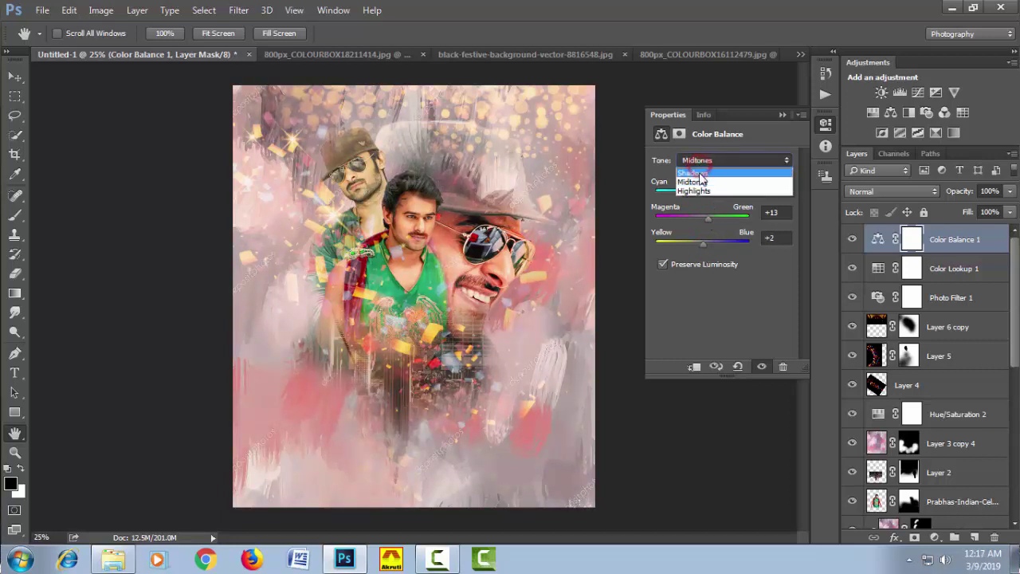
pyautogui.click(698, 174)
pyautogui.moveTo(702, 244); pyautogui.dragTo(709, 247)
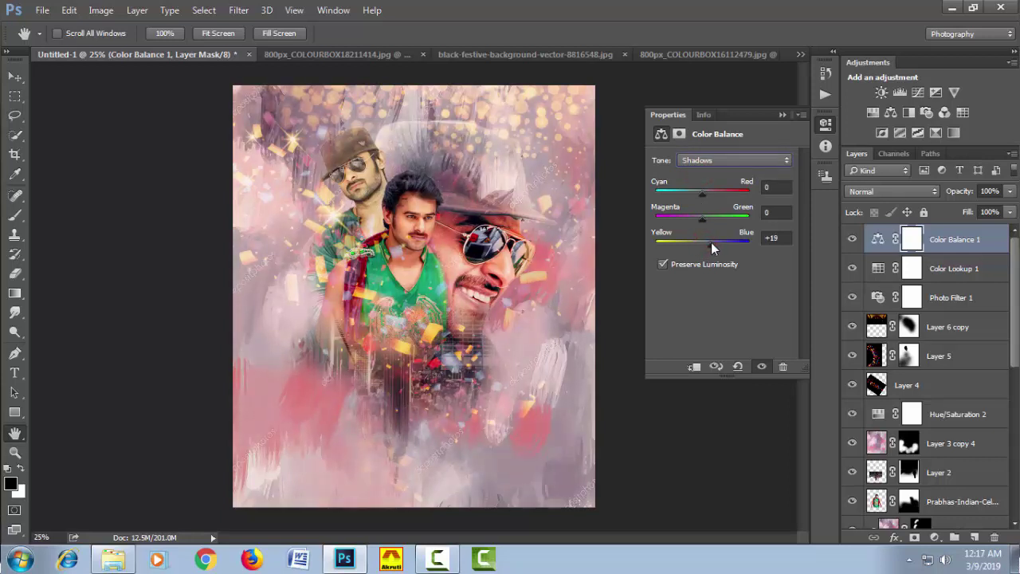
pyautogui.moveTo(704, 220)
pyautogui.mouseDown()
pyautogui.moveTo(708, 195)
pyautogui.moveTo(711, 220)
pyautogui.mouseUp()
# - Set the highlights to Yellow–Blue -10 and Magenta–Green -22
pyautogui.click(703, 160)
pyautogui.click(703, 182)
pyautogui.moveTo(704, 245); pyautogui.dragTo(698, 245)
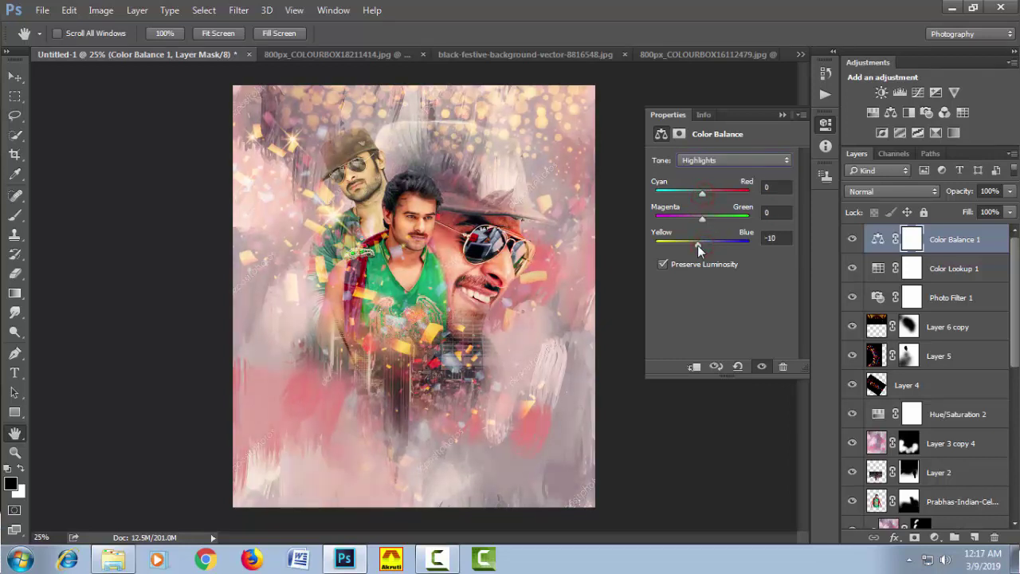
pyautogui.moveTo(702, 220)
pyautogui.mouseDown()
pyautogui.moveTo(692, 220)
pyautogui.moveTo(705, 228)
pyautogui.moveTo(702, 197)
pyautogui.mouseUp()
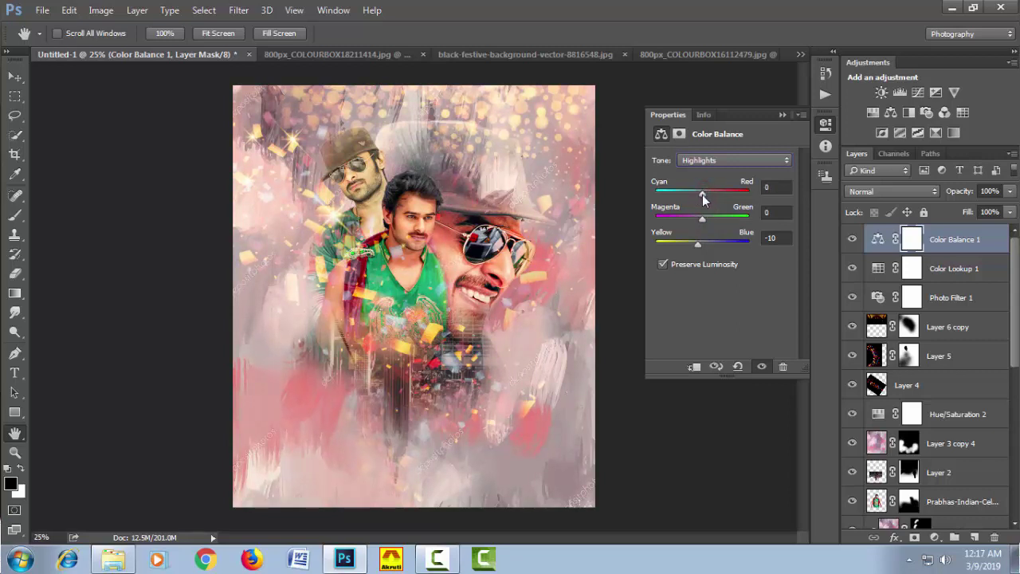
pyautogui.click(783, 117)
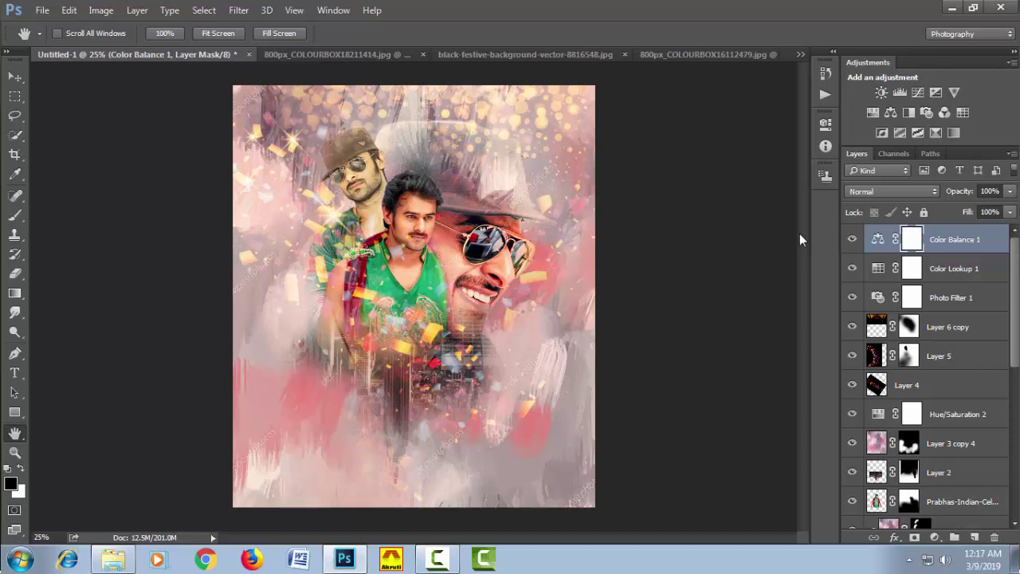
# - Add a second Color Lookup layer with FoggyNight.3DL and set its fill to 59%
pyautogui.click(934, 537)
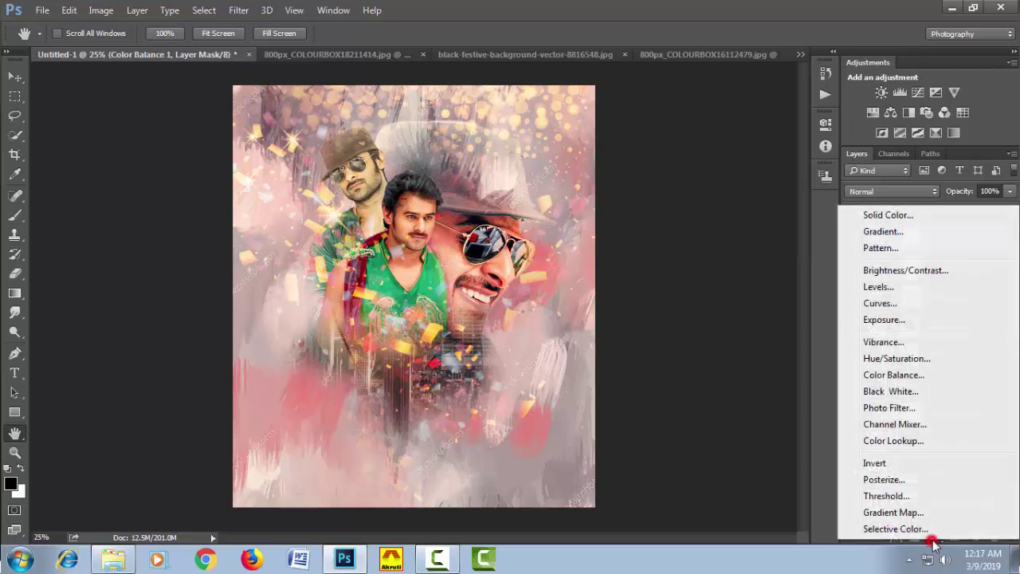
pyautogui.click(924, 442)
pyautogui.click(749, 160)
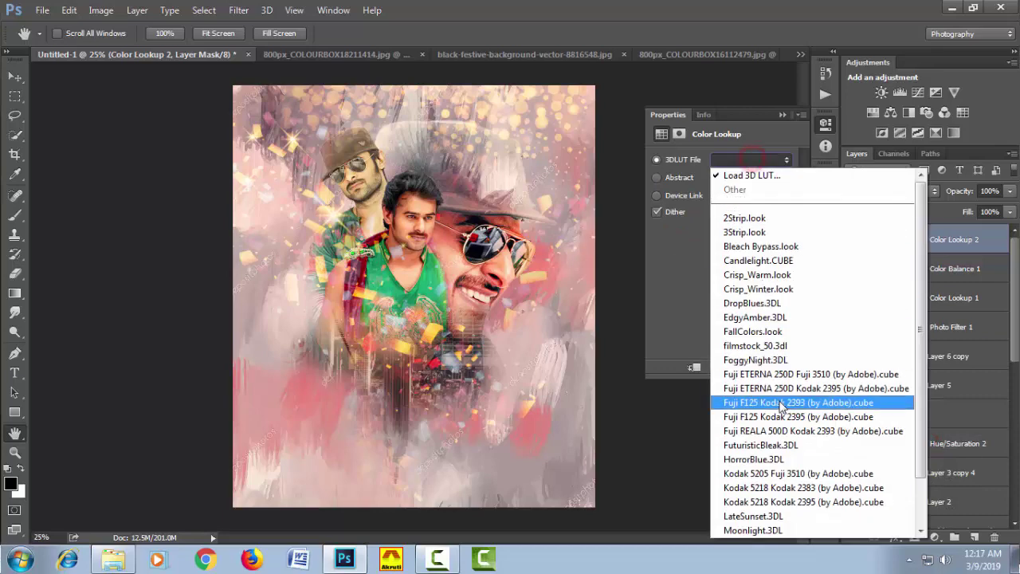
pyautogui.click(781, 360)
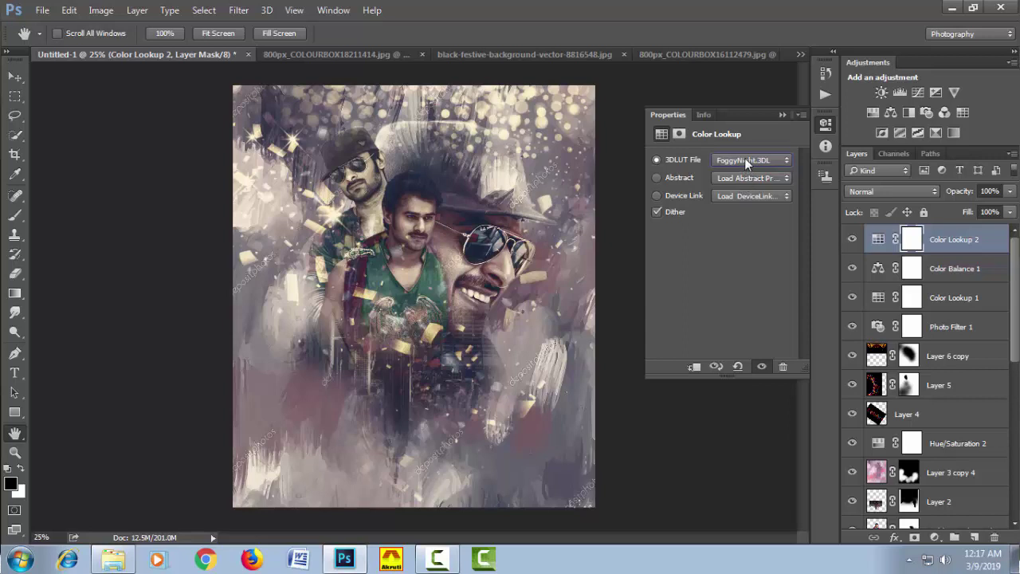
pyautogui.click(781, 116)
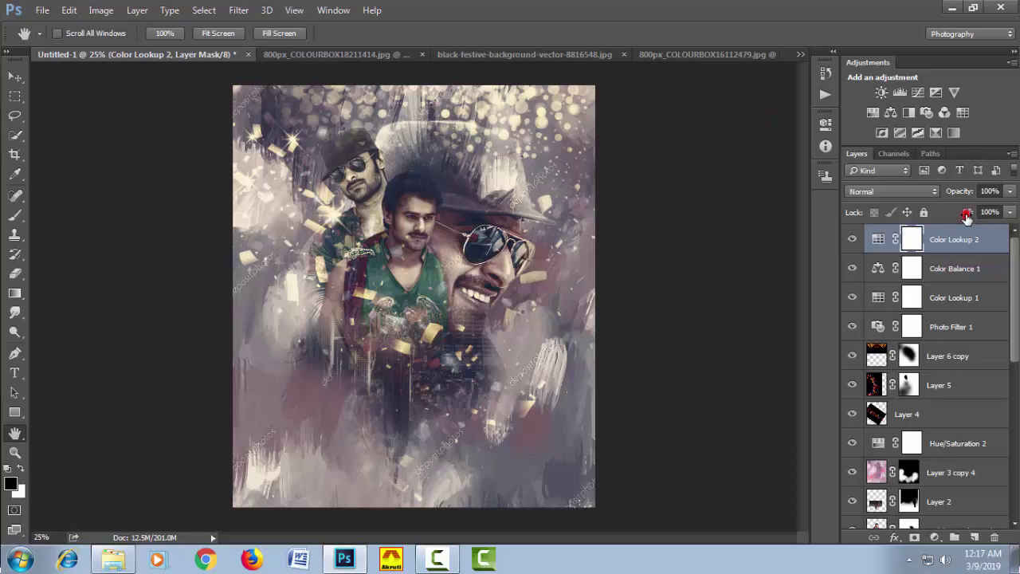
pyautogui.moveTo(966, 215); pyautogui.dragTo(937, 223)
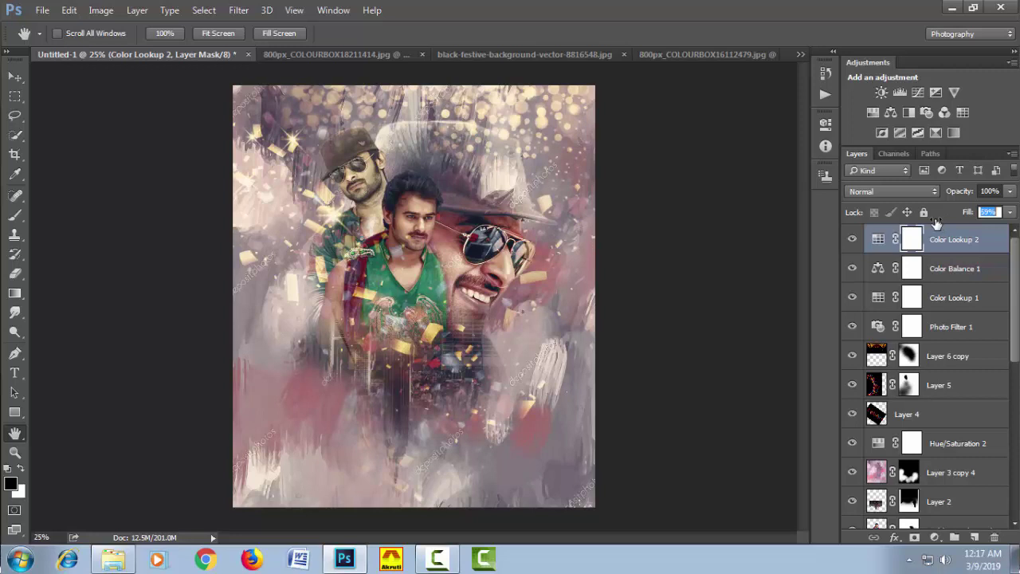
pyautogui.press('Return')
# - Add a Hue/Saturation adjustment layer with saturation at +43
pyautogui.click(935, 537)
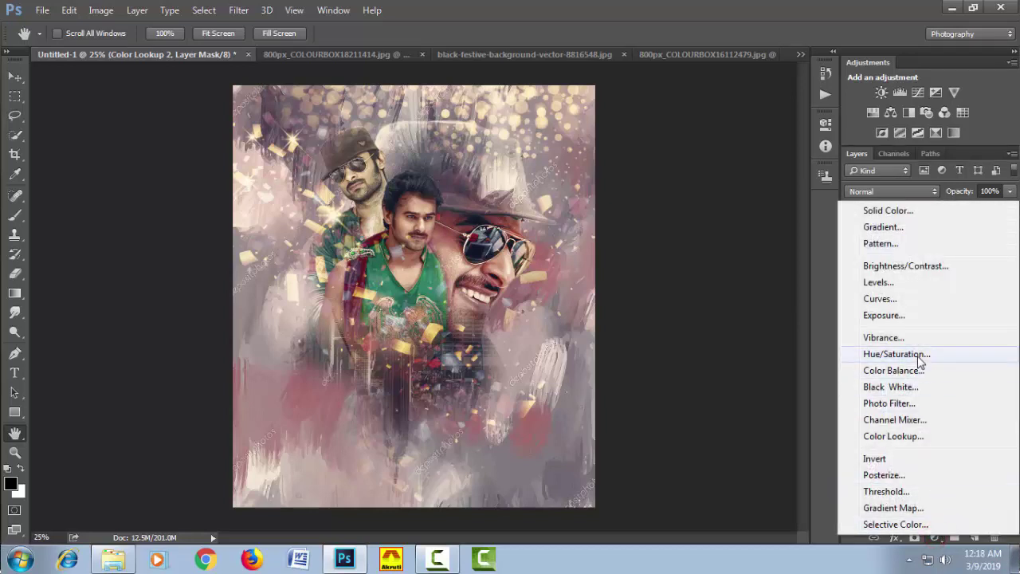
pyautogui.click(919, 356)
pyautogui.moveTo(724, 246); pyautogui.dragTo(738, 249)
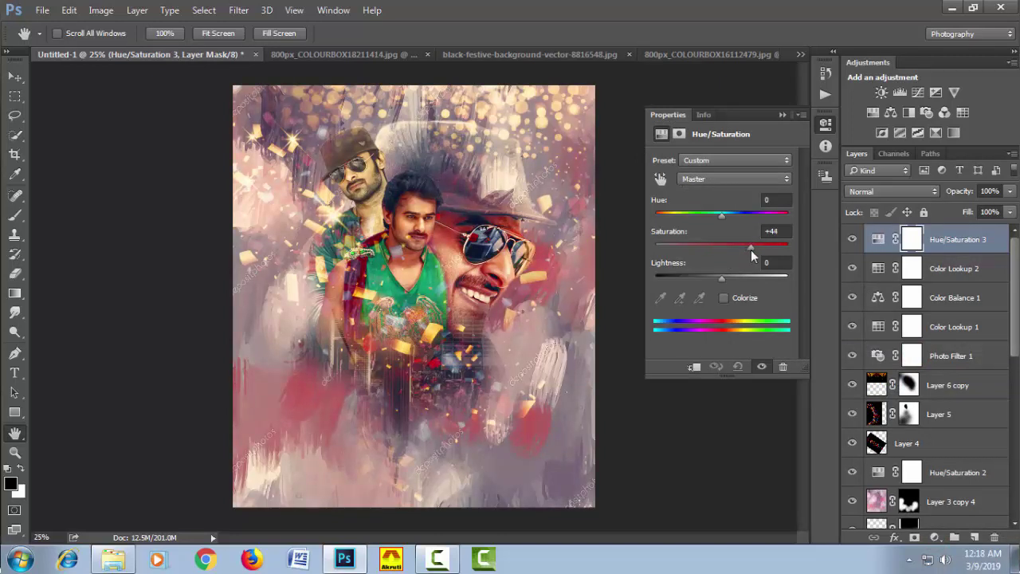
pyautogui.moveTo(752, 255); pyautogui.dragTo(750, 255)
pyautogui.click(784, 116)
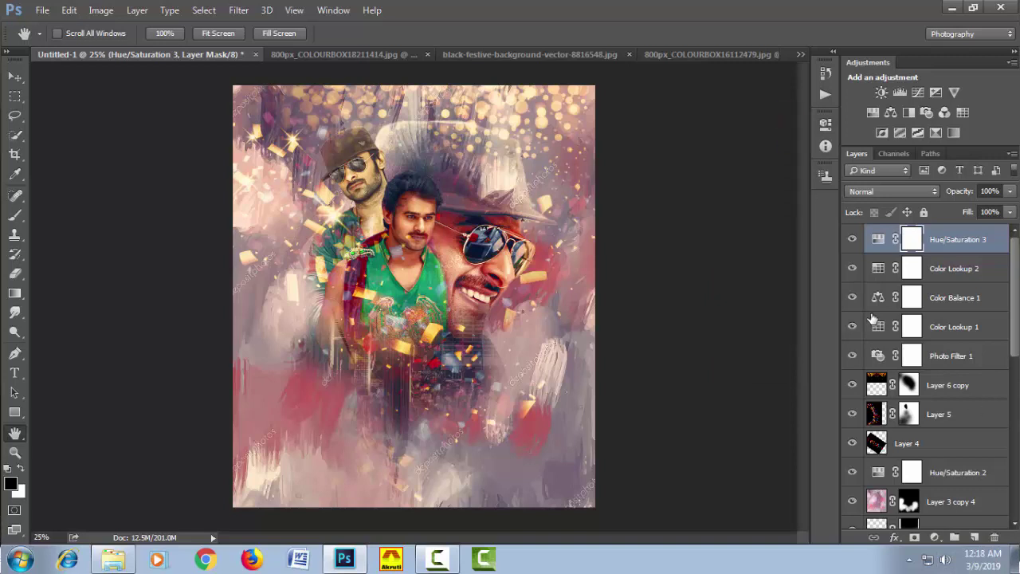
# - Raise Color Lookup 2's fill and lower Hue/Saturation 3's fill to about 69%
pyautogui.click(878, 269)
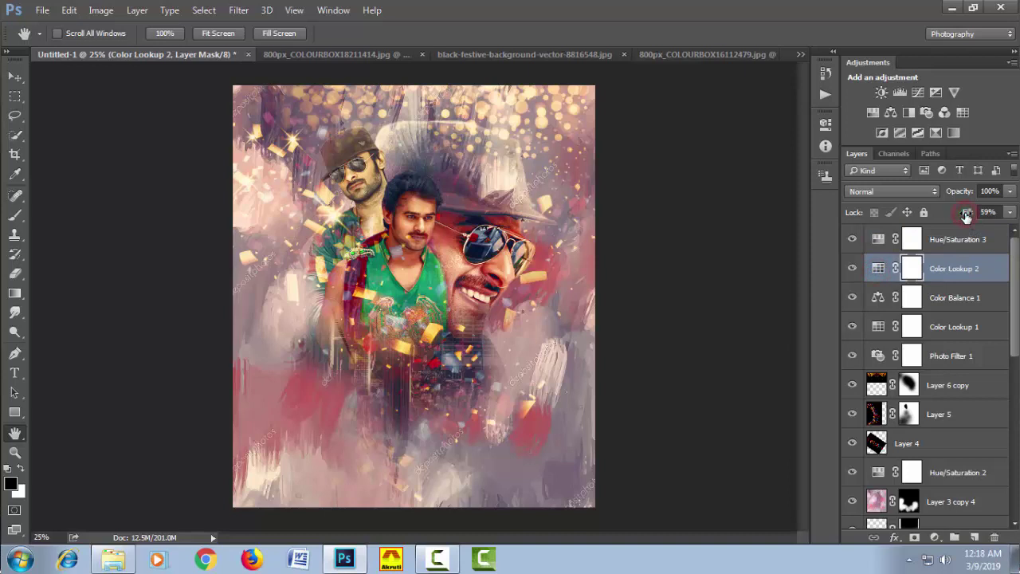
pyautogui.moveTo(966, 216)
pyautogui.mouseDown()
pyautogui.moveTo(981, 220)
pyautogui.moveTo(963, 220)
pyautogui.mouseUp()
pyautogui.click(947, 239)
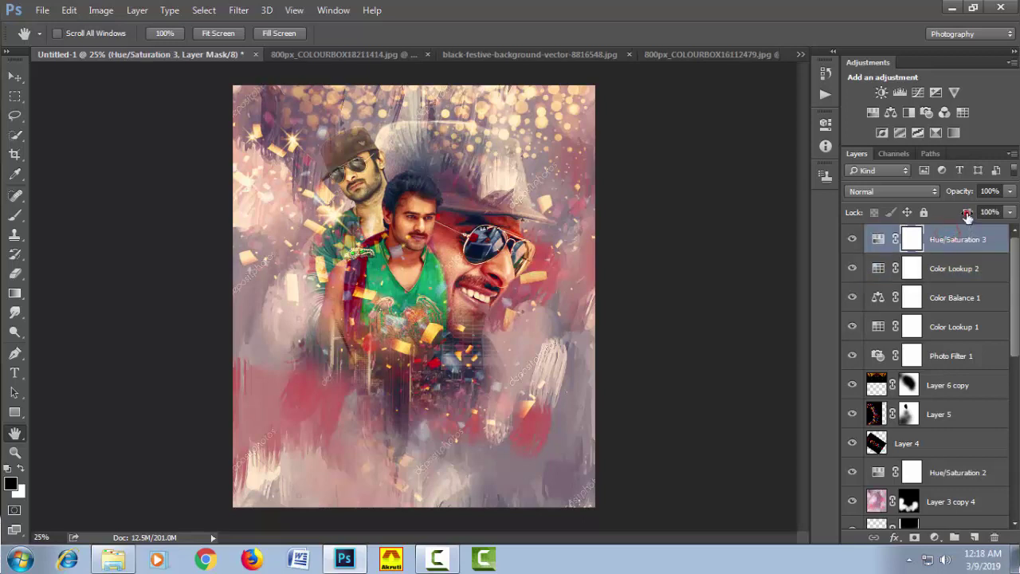
pyautogui.moveTo(967, 216); pyautogui.dragTo(943, 220)
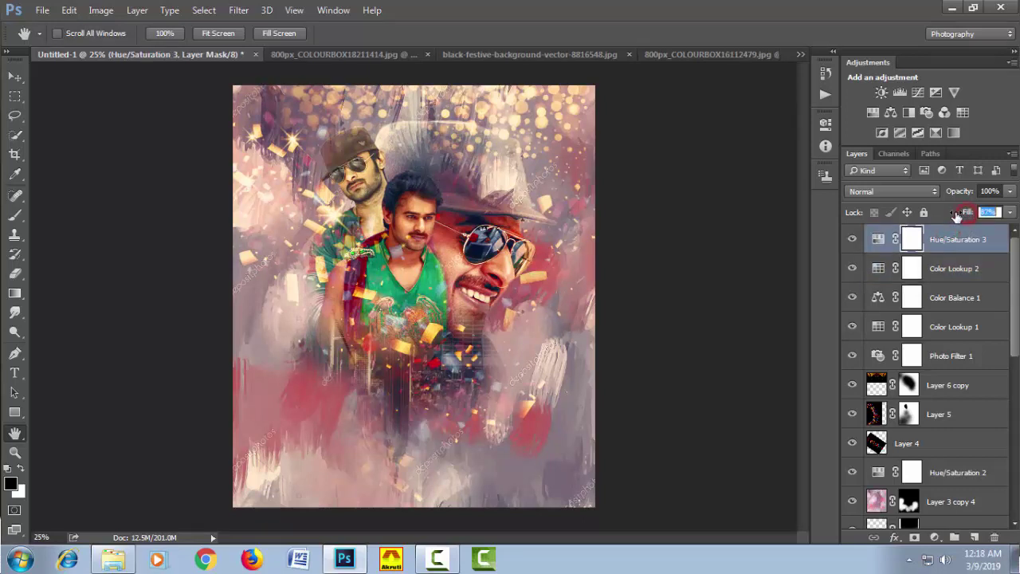
# - Fill a new top Layer 6 using Apply Image with the merged poster and Multiply blending
pyautogui.click(974, 538)
pyautogui.click(101, 10)
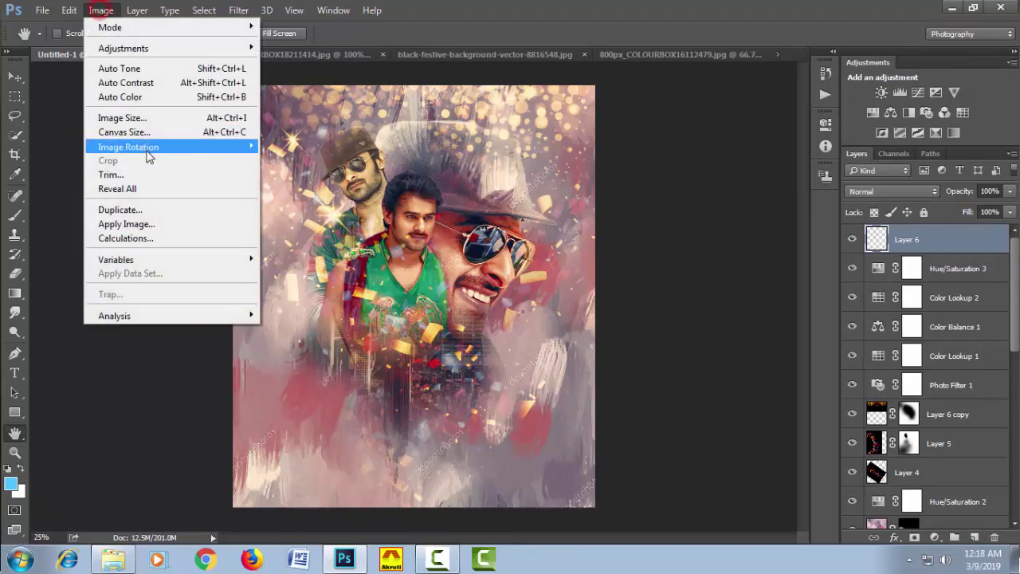
pyautogui.click(175, 224)
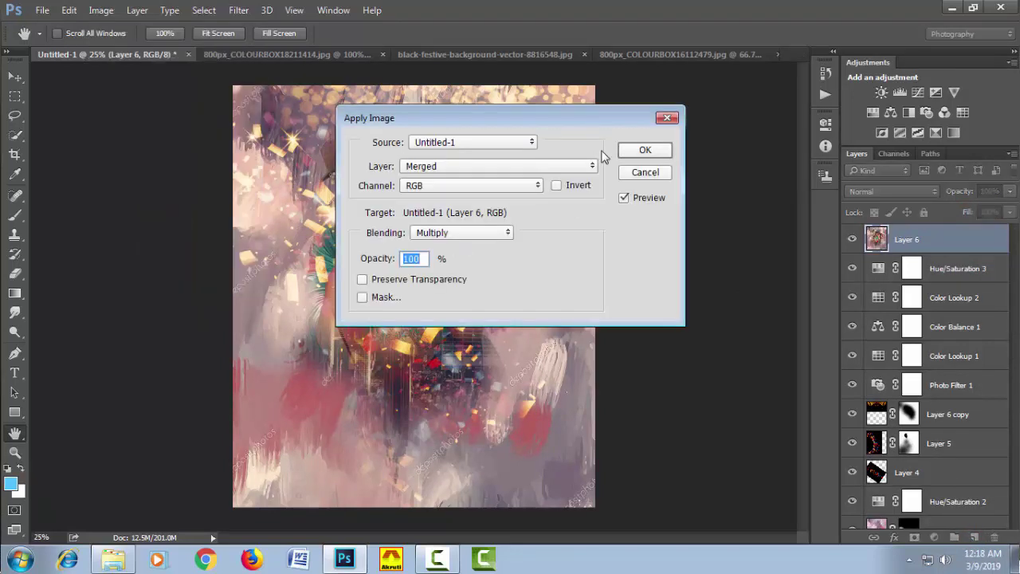
pyautogui.click(634, 150)
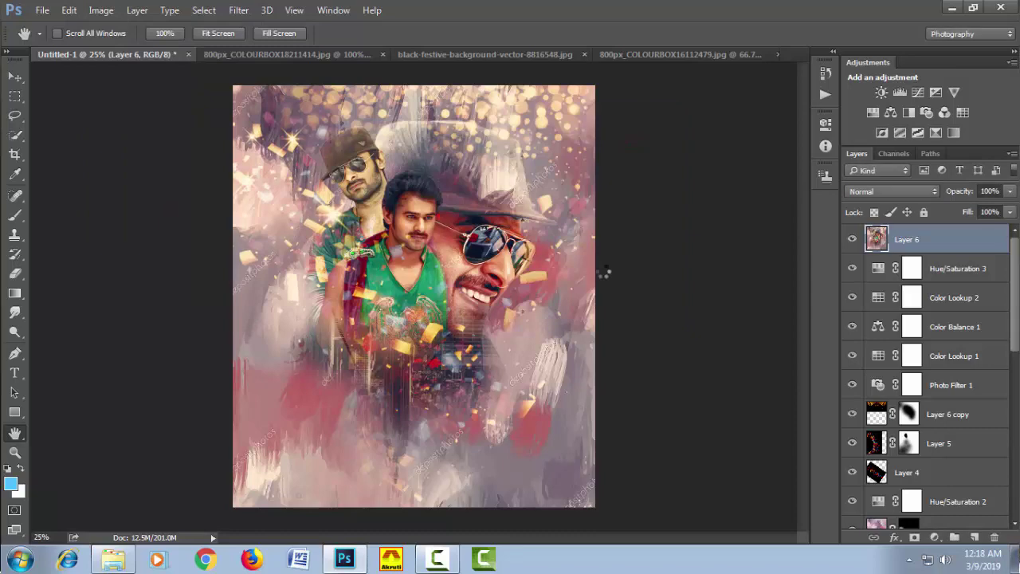
pyautogui.click(239, 11)
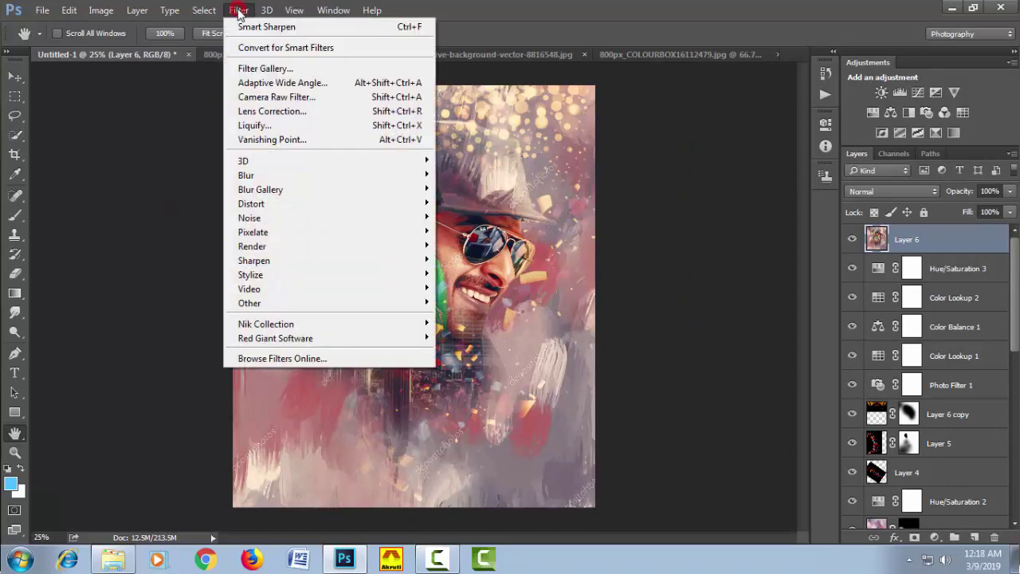
# - Apply the Camera Raw Filter to Layer 6 at 33.3% preview with Highlights -94, Shadows +22
pyautogui.click(263, 97)
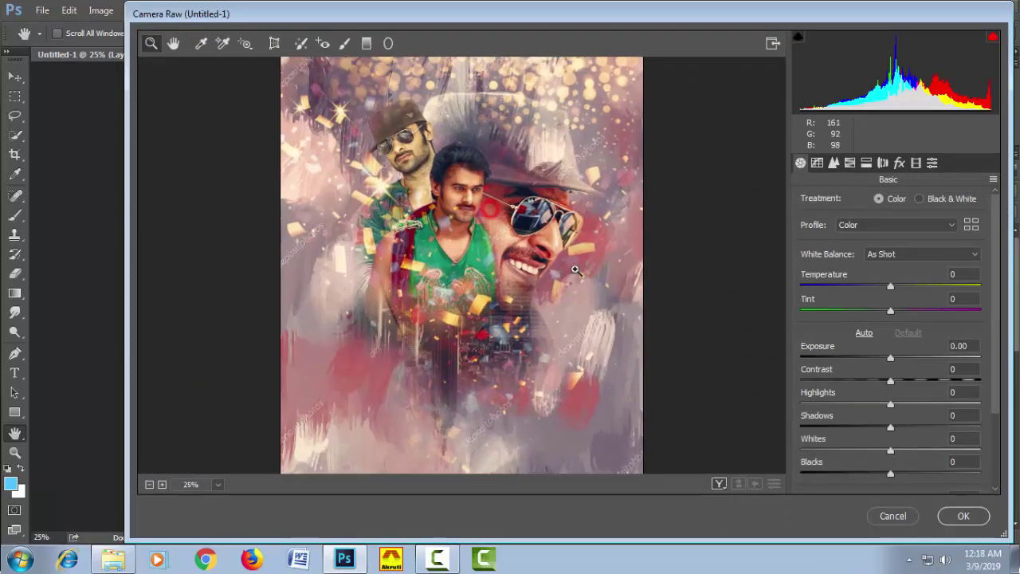
pyautogui.click(572, 213)
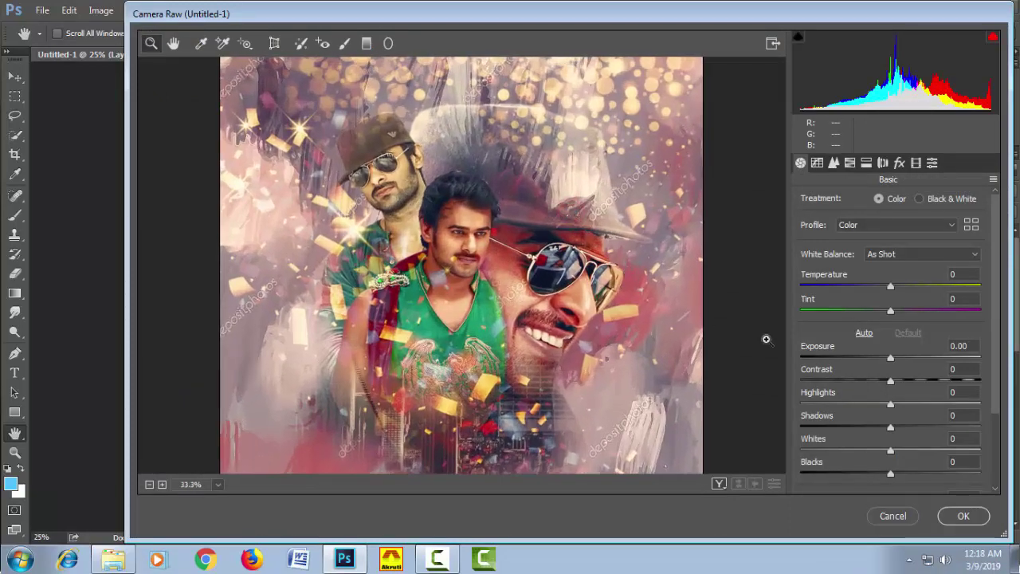
pyautogui.moveTo(874, 394); pyautogui.dragTo(806, 401)
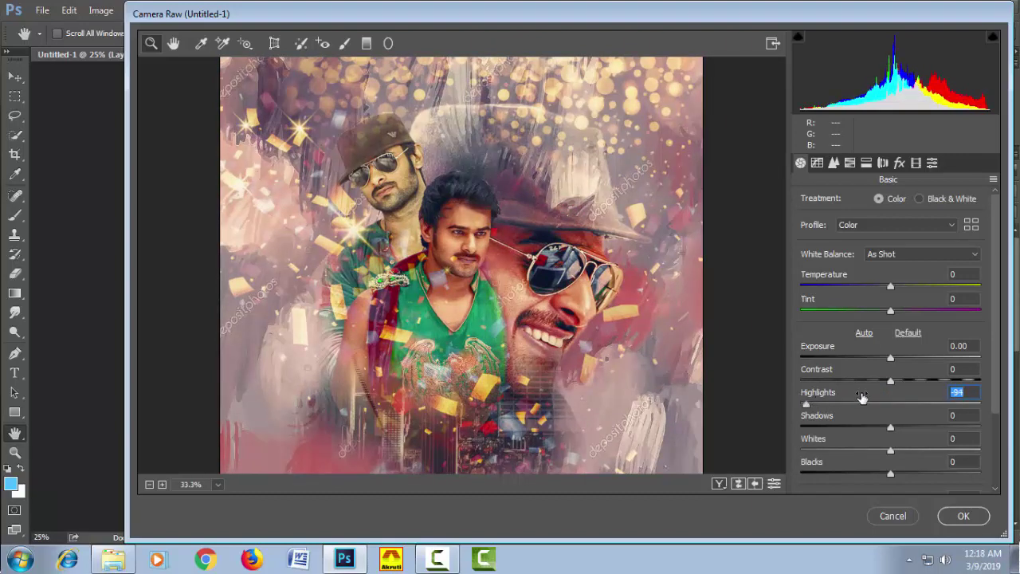
pyautogui.moveTo(902, 422); pyautogui.dragTo(921, 424)
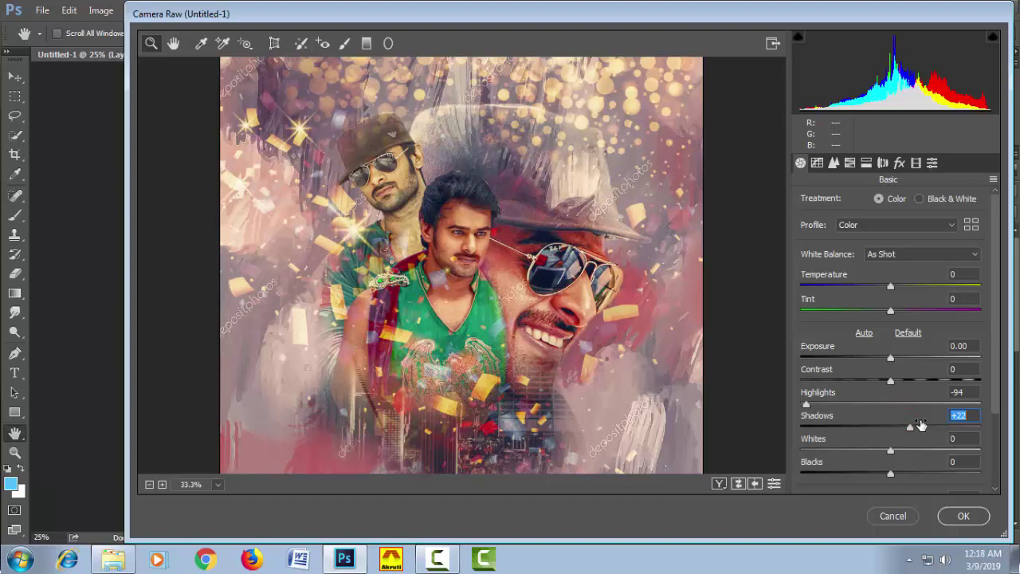
# - In the parametric Tone Curve, lower Highlights, raise Lights, and show side-by-side Before/After
pyautogui.click(817, 163)
pyautogui.moveTo(915, 426); pyautogui.dragTo(892, 428)
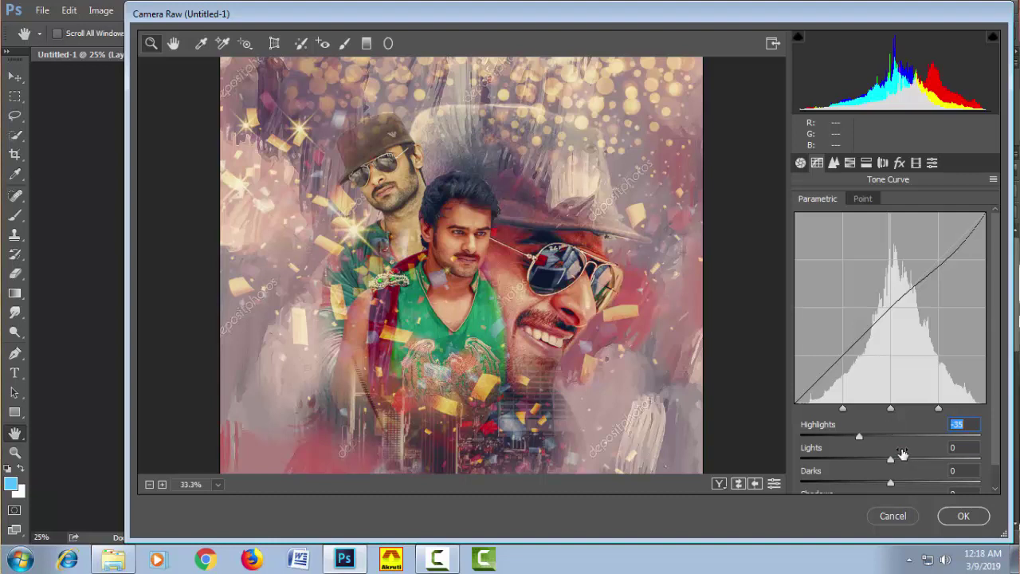
pyautogui.moveTo(903, 453); pyautogui.dragTo(919, 451)
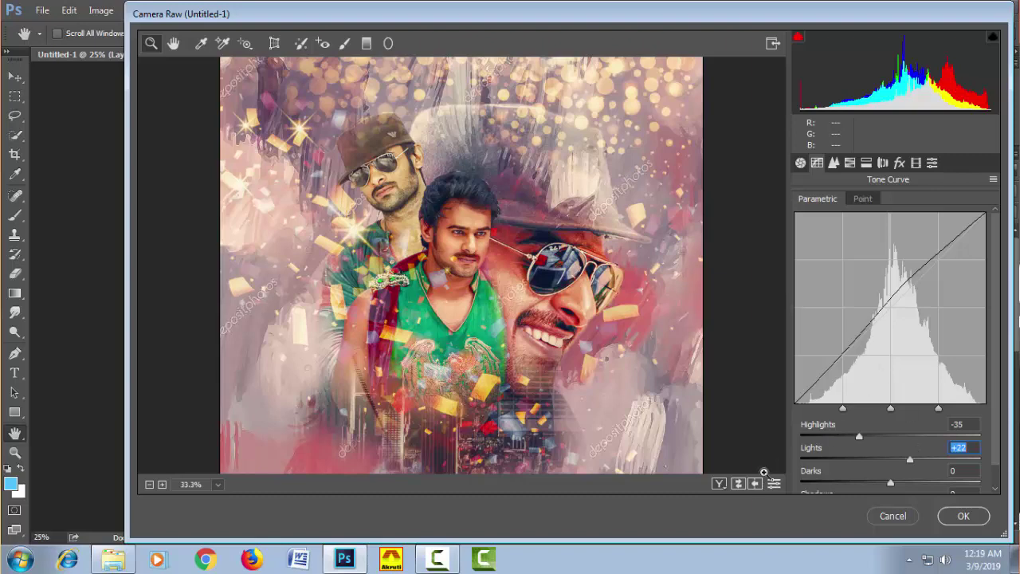
pyautogui.click(721, 484)
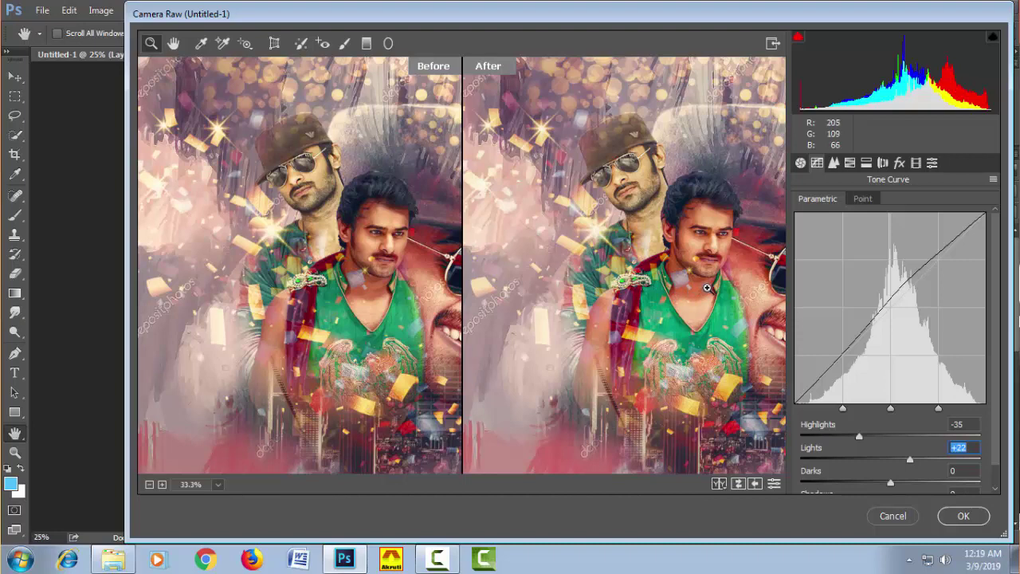
# - At 50% zoom on the sunglasses face, set curve Highlights to -24 and Lights to -3
pyautogui.moveTo(700, 292); pyautogui.dragTo(628, 292)
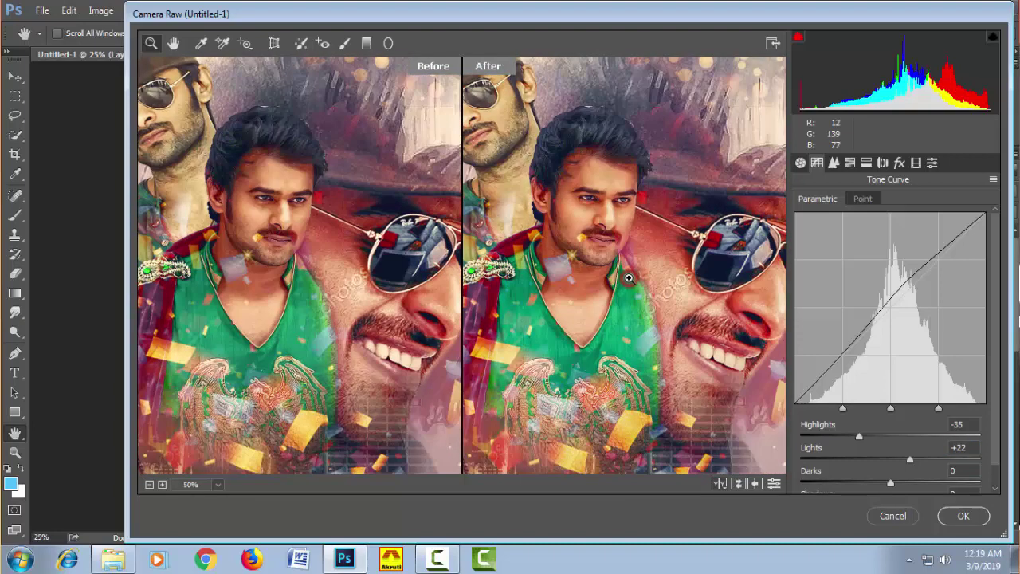
pyautogui.click(628, 279)
pyautogui.click(867, 428)
pyautogui.moveTo(867, 428); pyautogui.dragTo(877, 428)
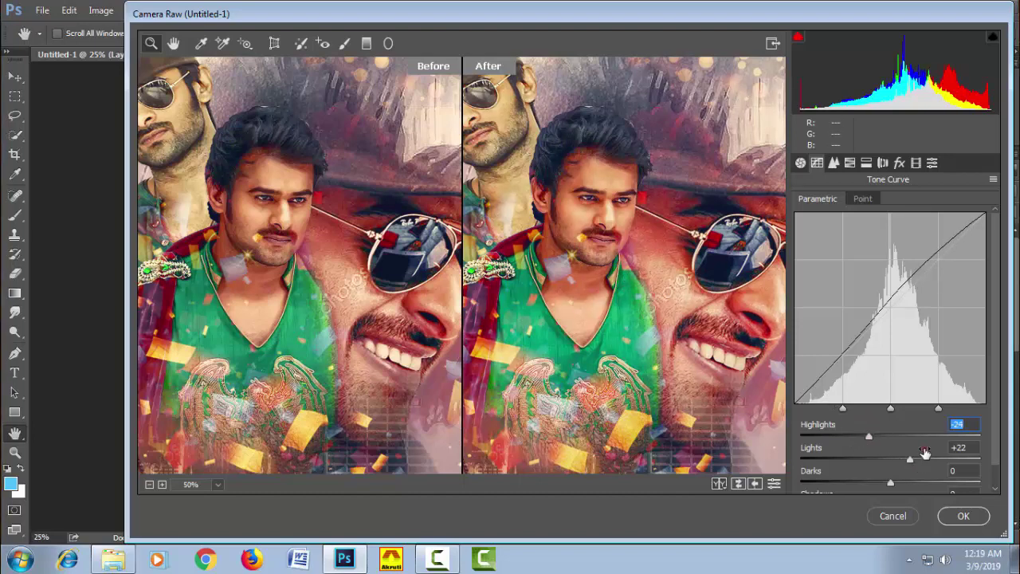
pyautogui.moveTo(910, 461); pyautogui.dragTo(888, 461)
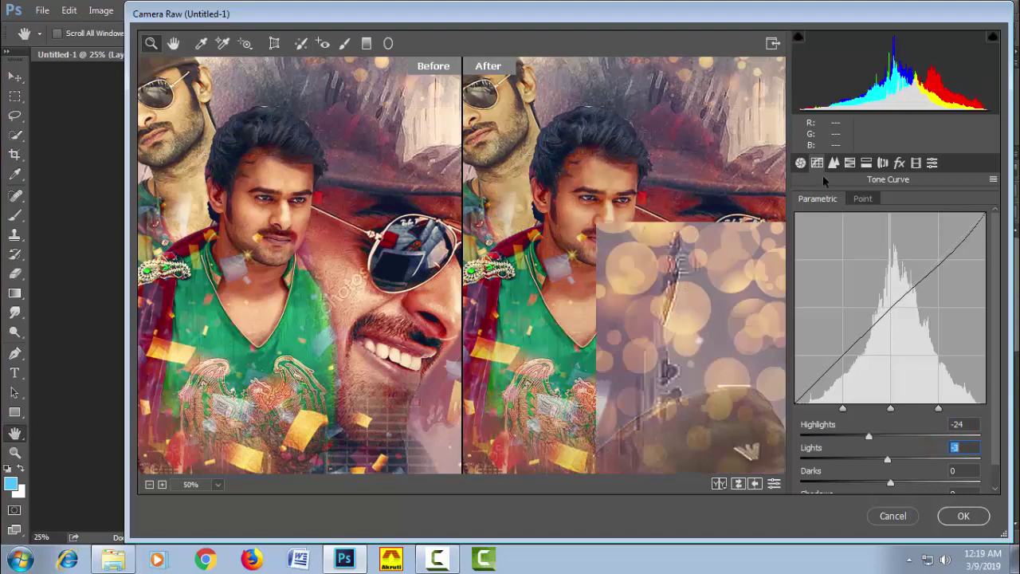
# - Back in the Basic panel, set Highlights -56, Clarity +32 and Shadows +48
pyautogui.click(801, 162)
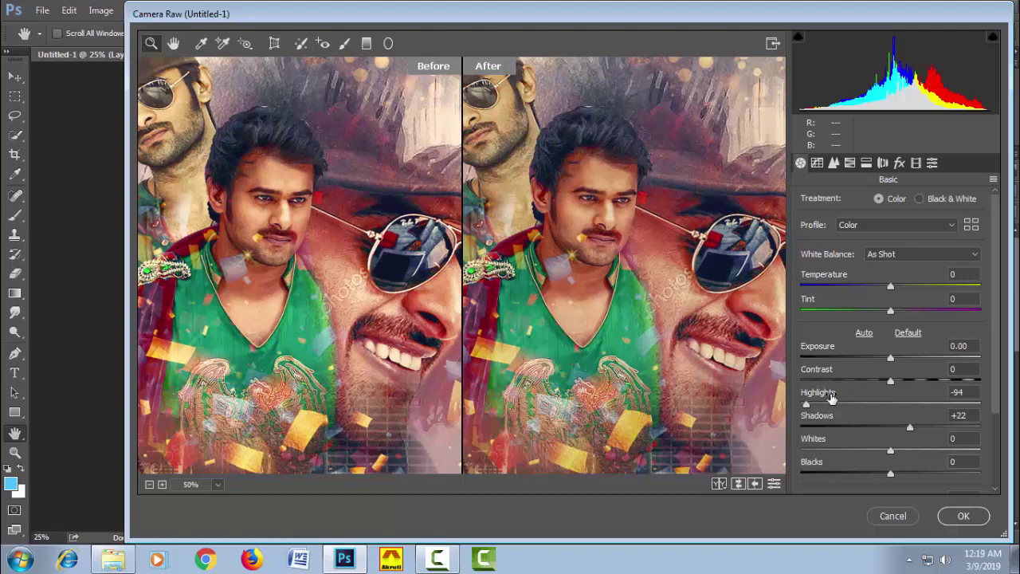
pyautogui.moveTo(832, 403); pyautogui.dragTo(860, 397)
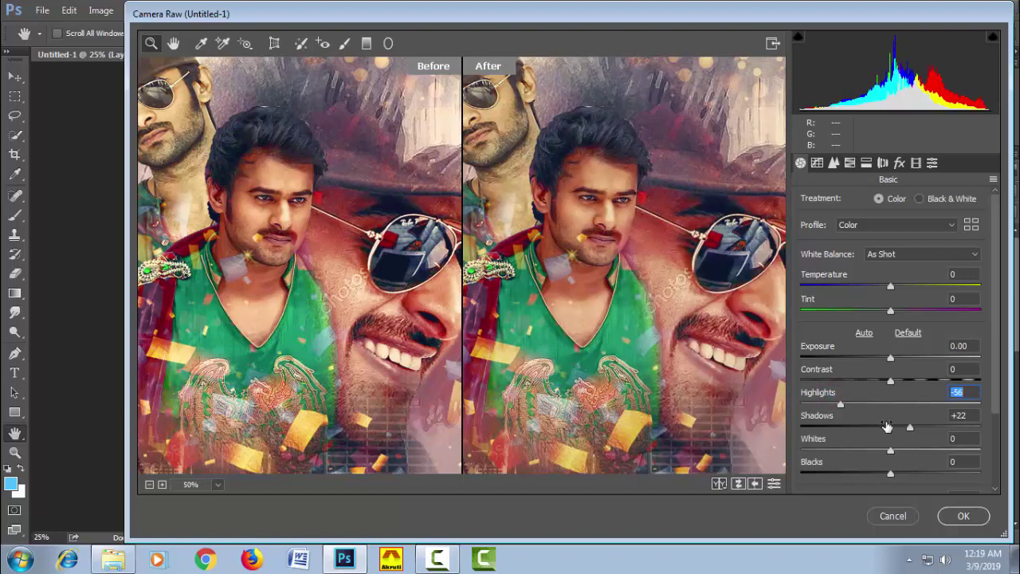
pyautogui.scroll(-3, 911, 452)
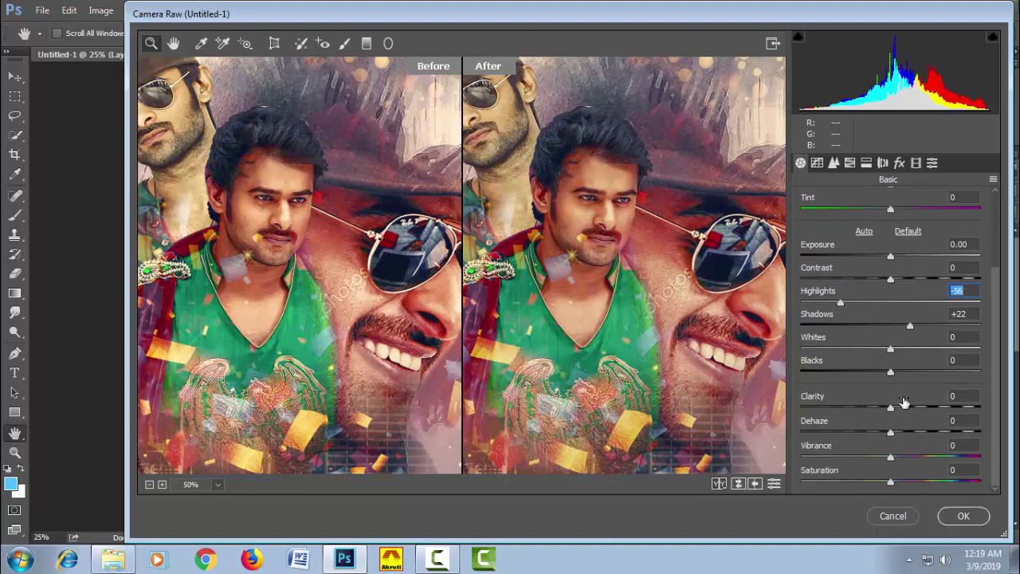
pyautogui.moveTo(900, 404); pyautogui.dragTo(928, 403)
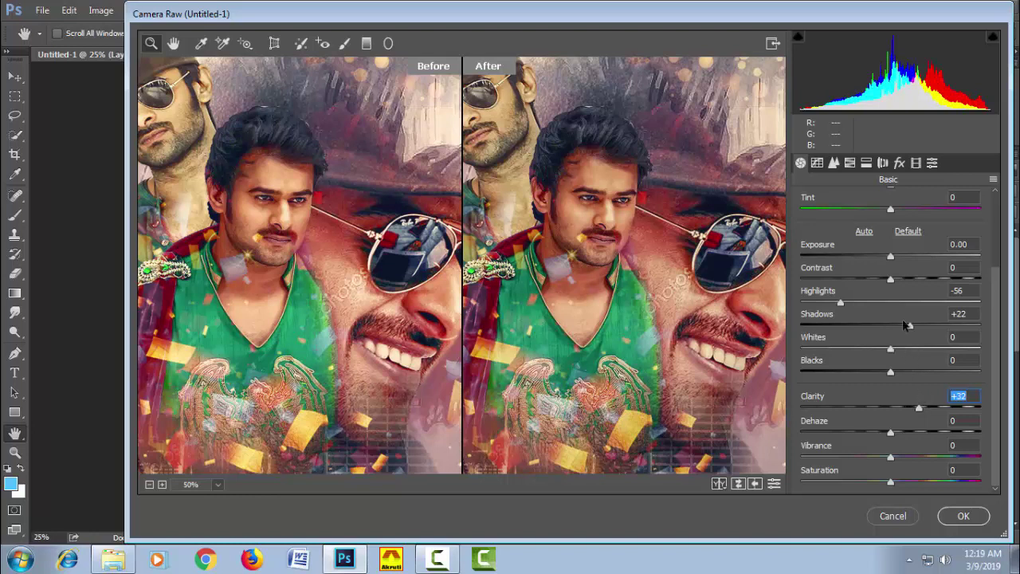
pyautogui.moveTo(903, 316); pyautogui.dragTo(921, 319)
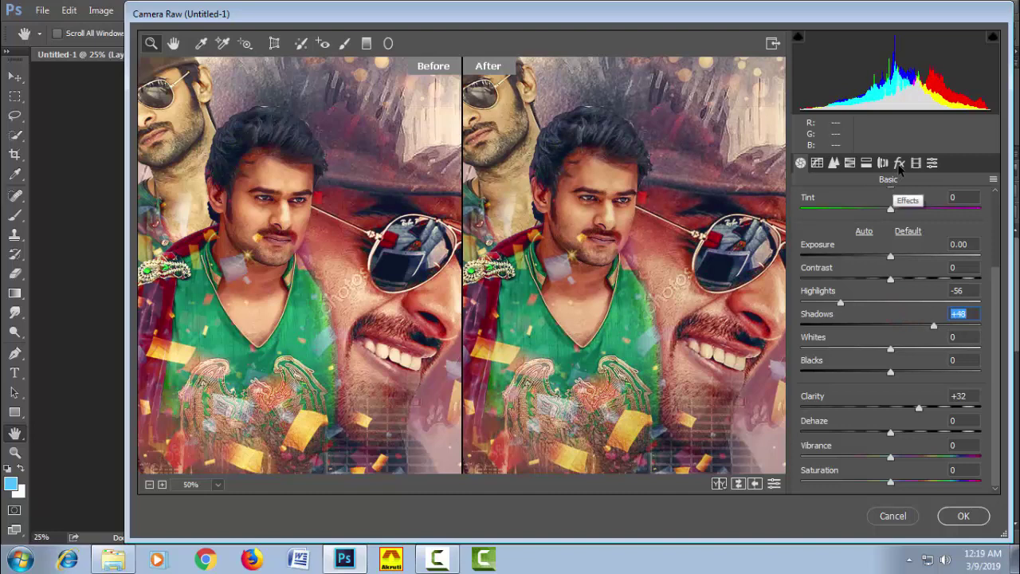
# - Show the Creative presets with the preview kept at 50% in a single After view
pyautogui.click(932, 163)
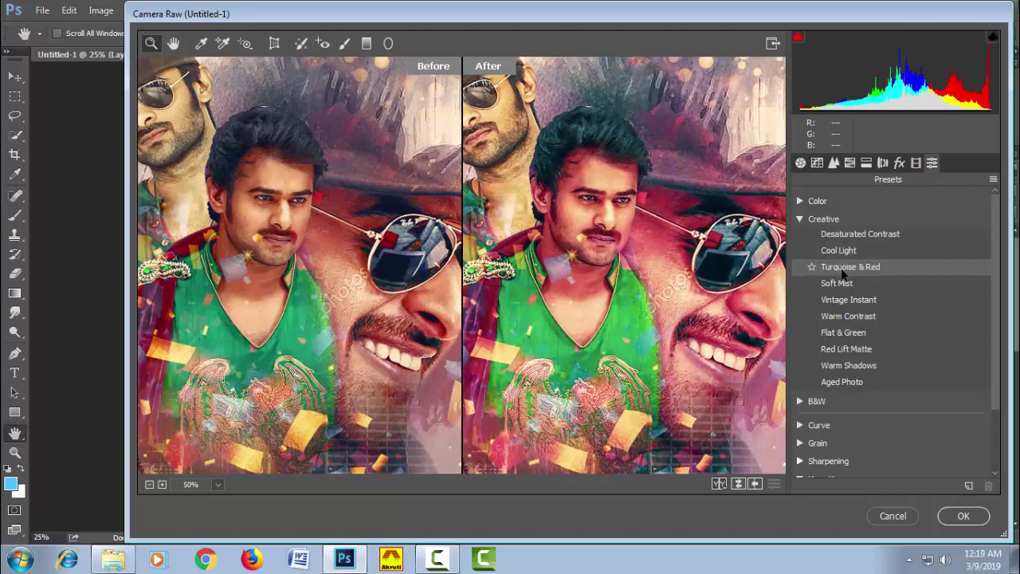
pyautogui.rightClick(630, 203)
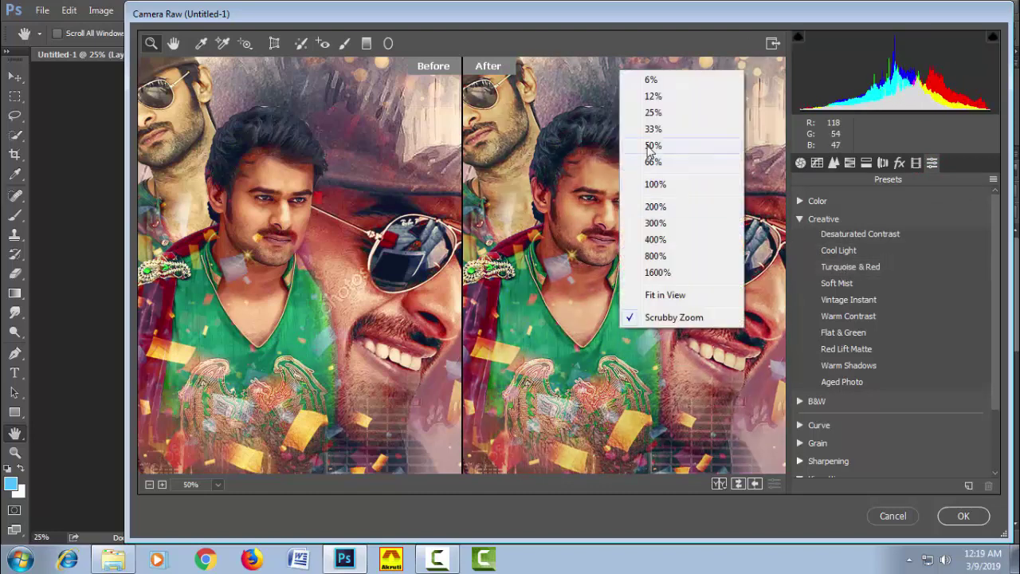
pyautogui.click(654, 145)
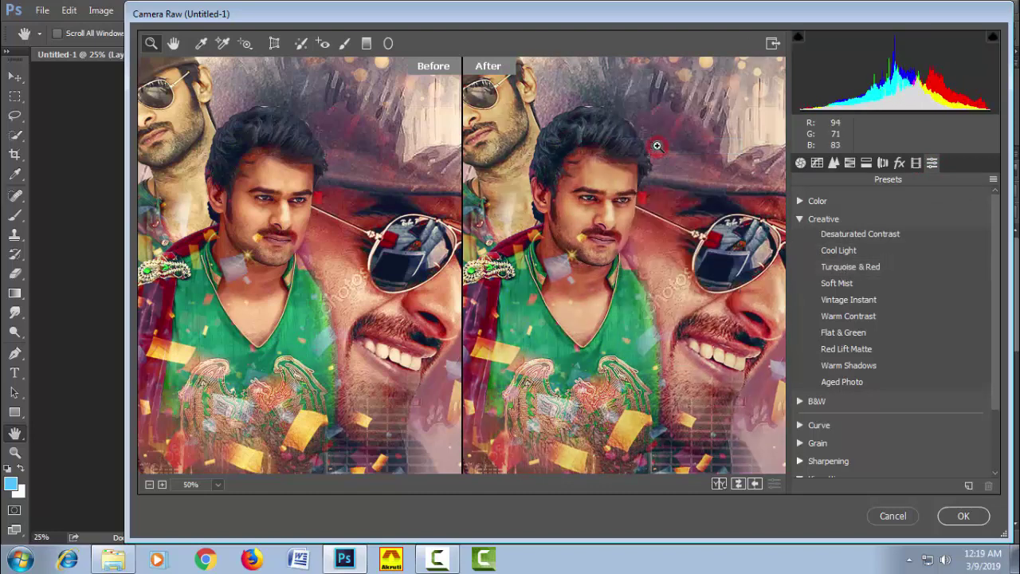
pyautogui.rightClick(658, 146)
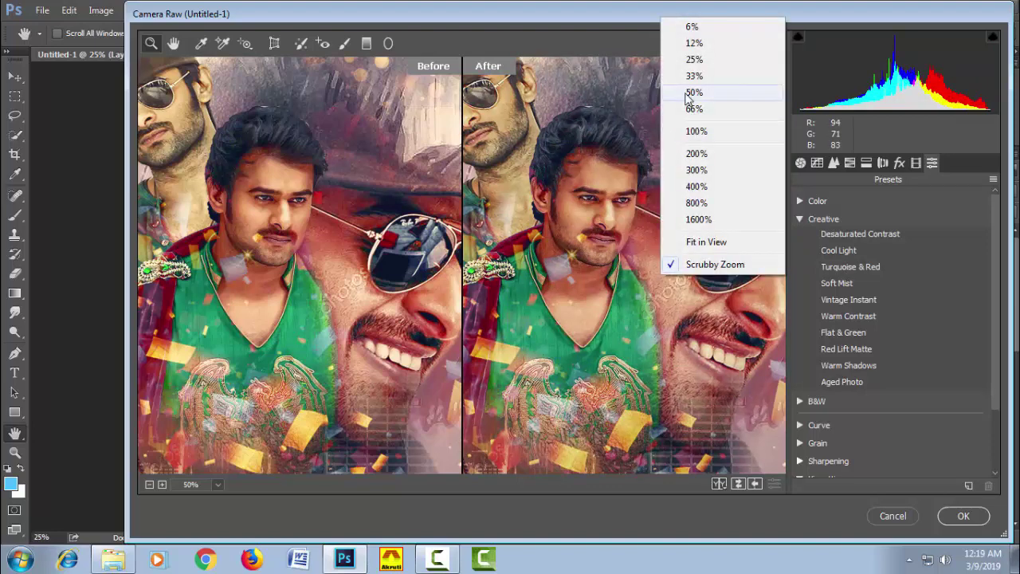
pyautogui.click(685, 93)
pyautogui.click(719, 484)
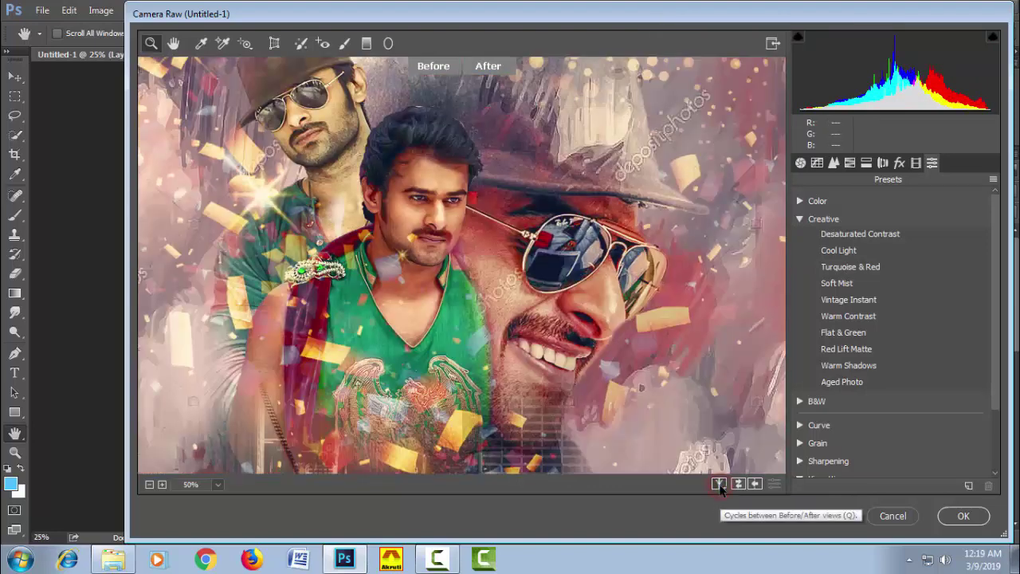
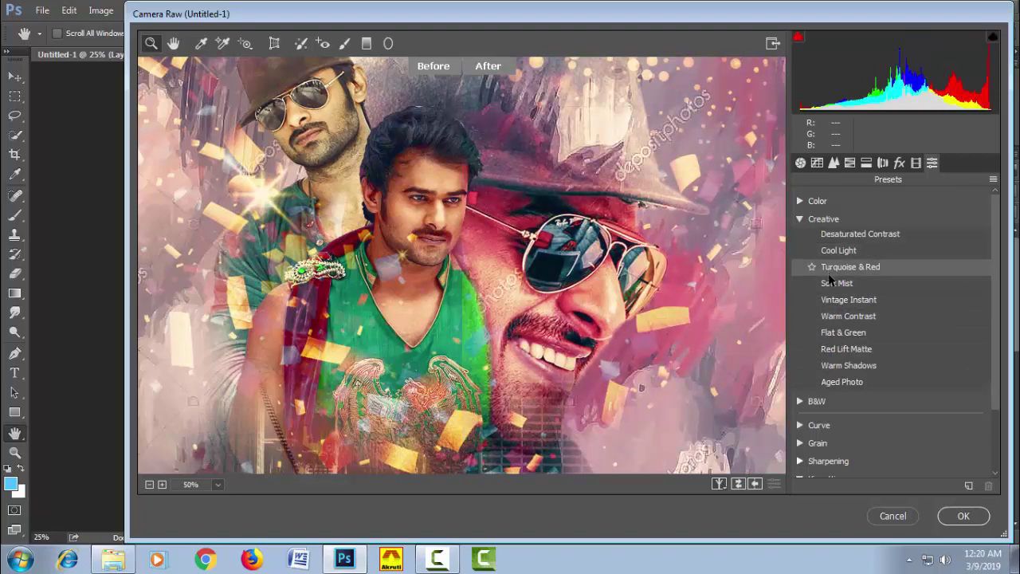
# - Cycle Camera Raw's Before/After comparison views and make the filter window full screen
pyautogui.click(720, 484)
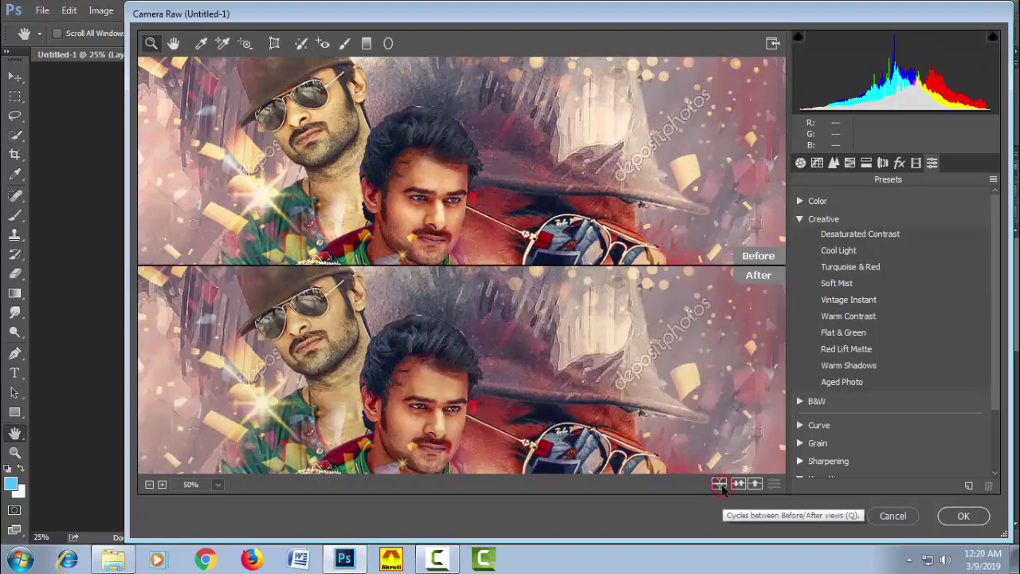
pyautogui.click(720, 484)
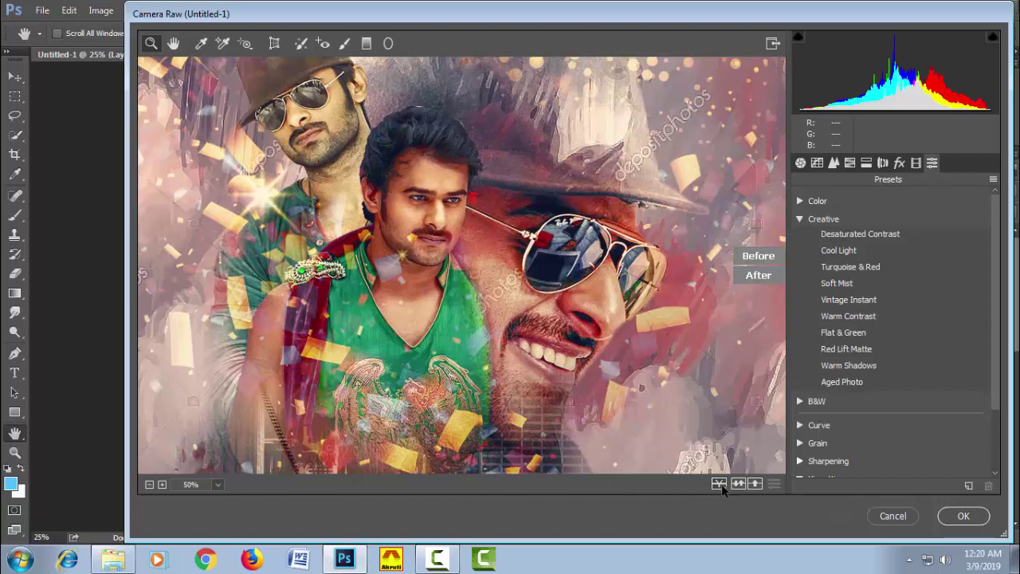
pyautogui.click(773, 46)
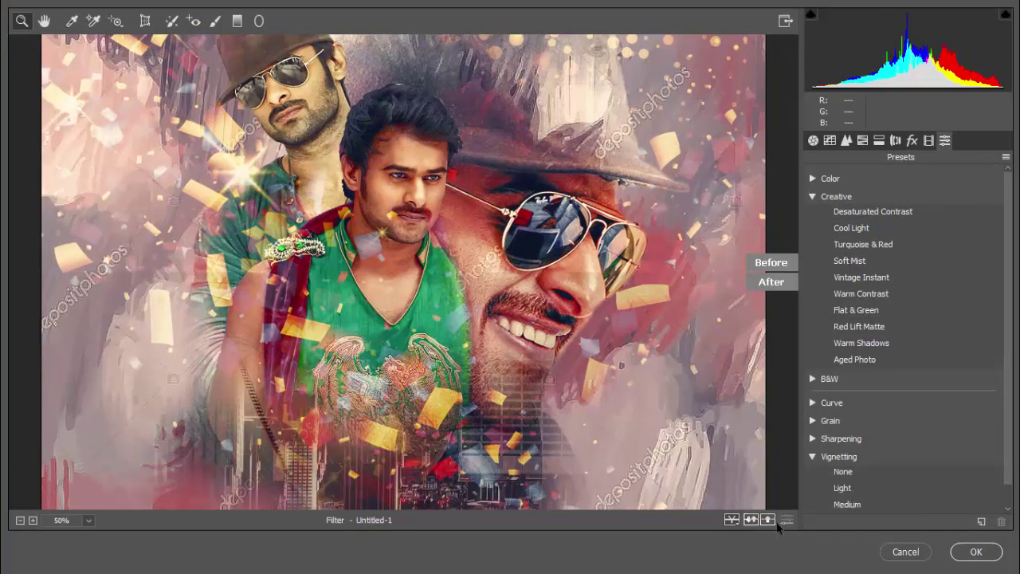
pyautogui.click(732, 520)
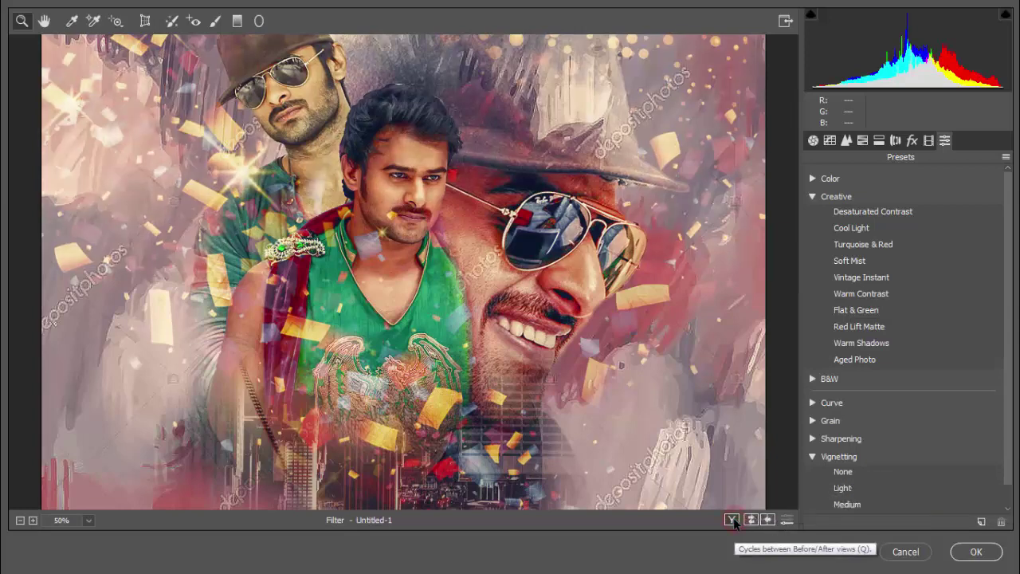
pyautogui.click(731, 520)
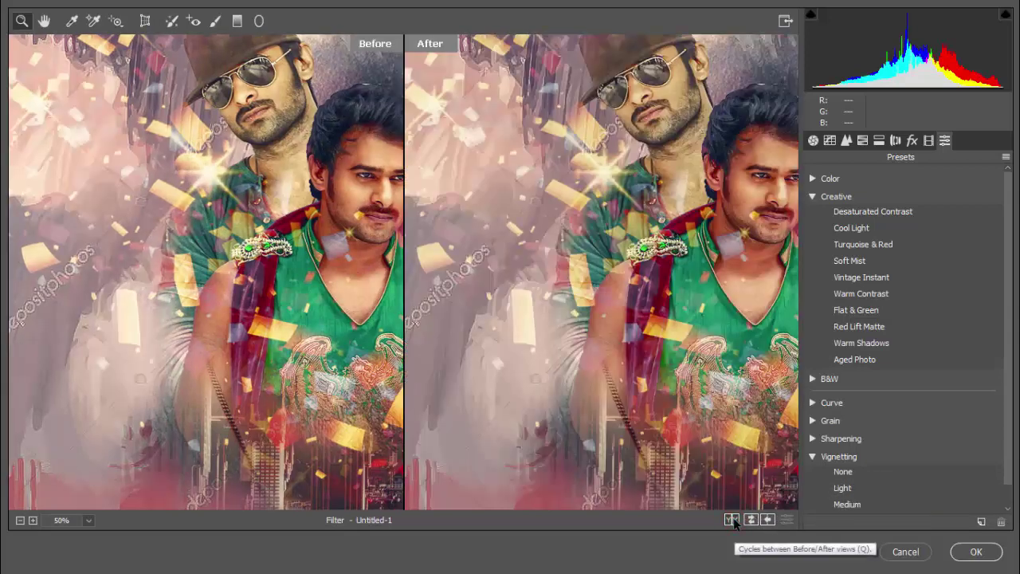
pyautogui.click(732, 520)
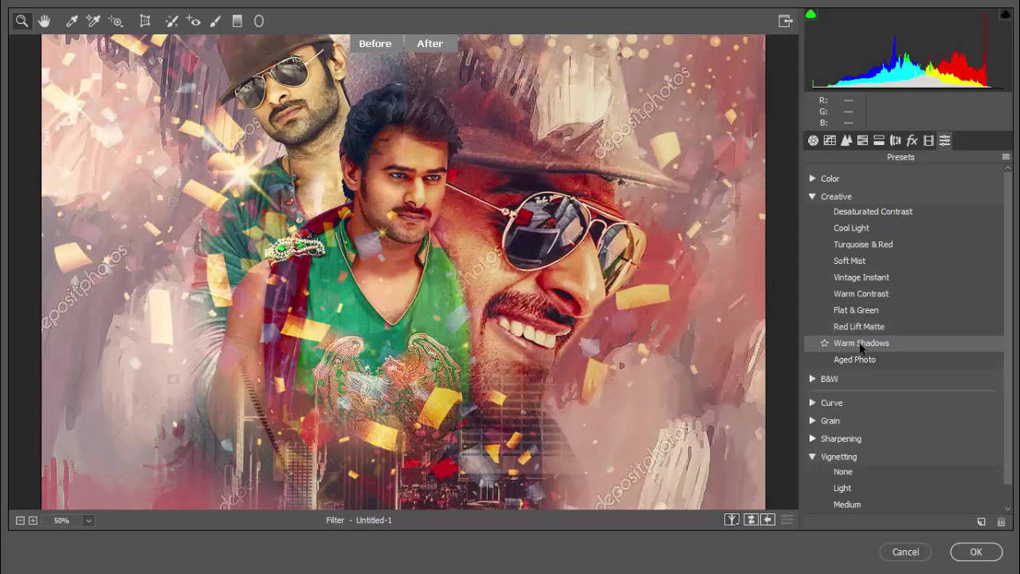
# - Apply the Warm Shadows creative preset and Heavy sharpening, then confirm the Camera Raw filter
pyautogui.click(861, 344)
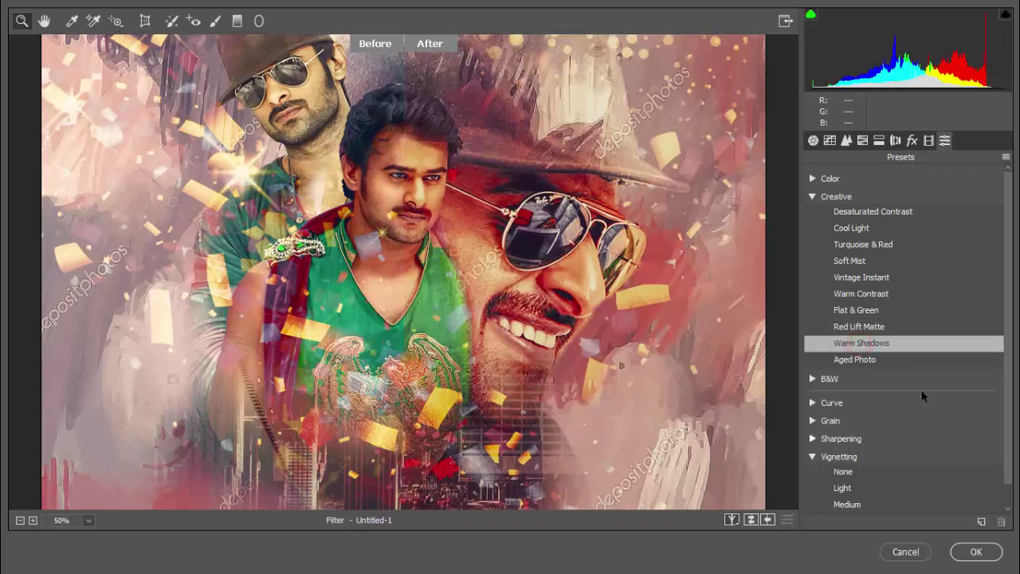
pyautogui.moveTo(1010, 356); pyautogui.dragTo(1015, 415)
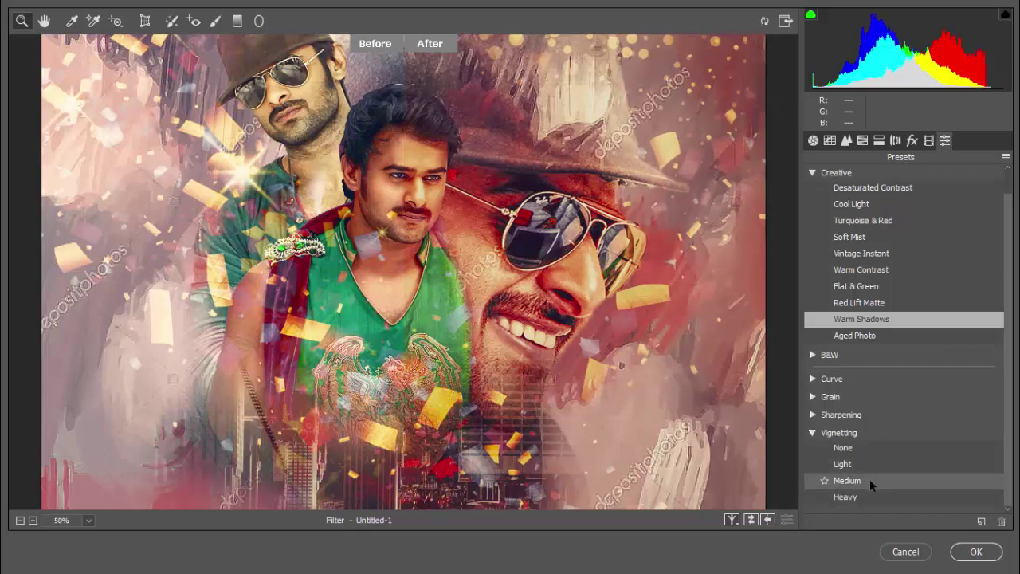
pyautogui.click(813, 416)
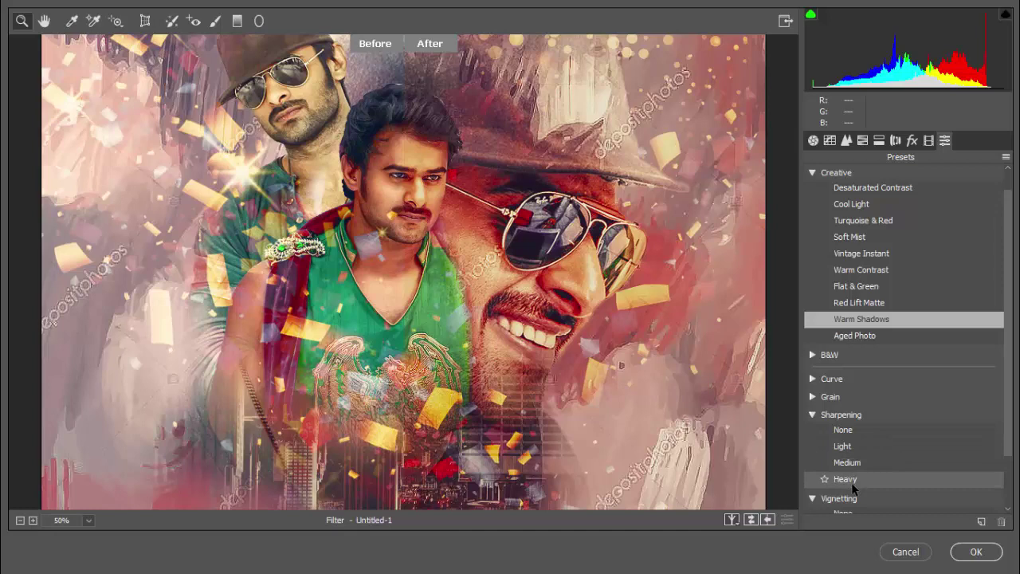
pyautogui.click(854, 479)
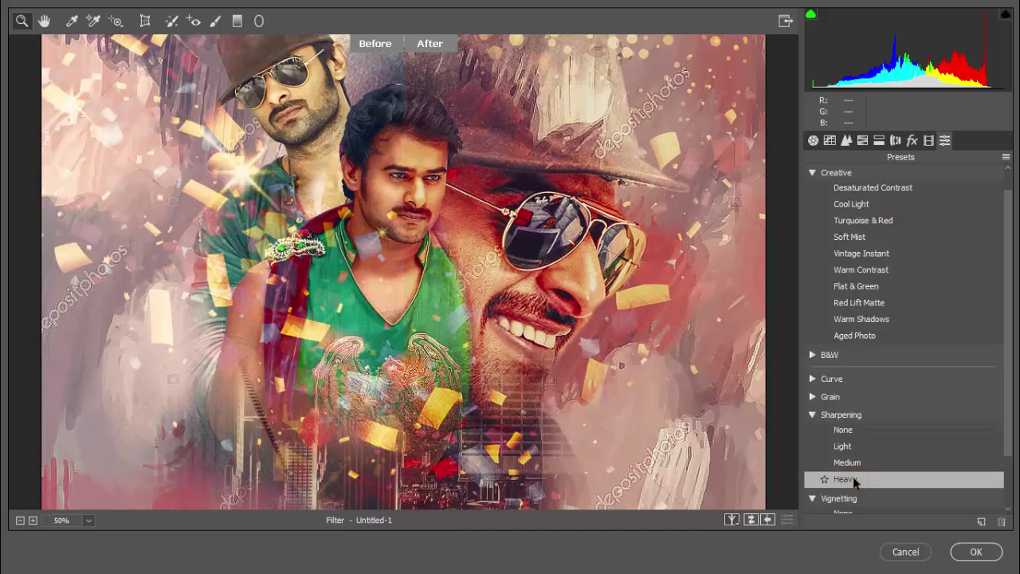
pyautogui.click(977, 550)
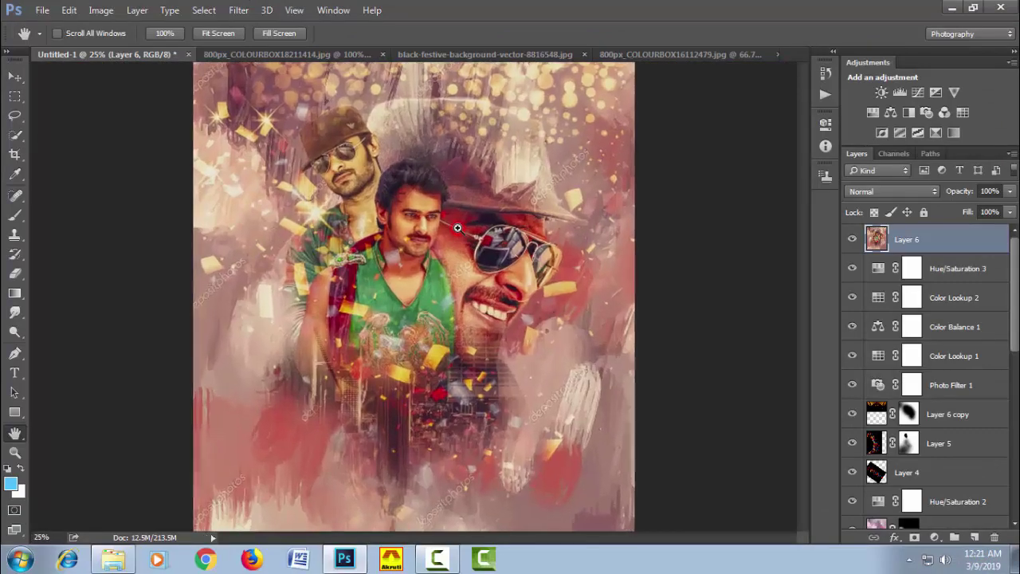
# - Zoom to 50% on the poster and toggle Layer 6 off and on to compare
pyautogui.scroll(1, 457, 236)
pyautogui.moveTo(447, 229); pyautogui.dragTo(501, 247)
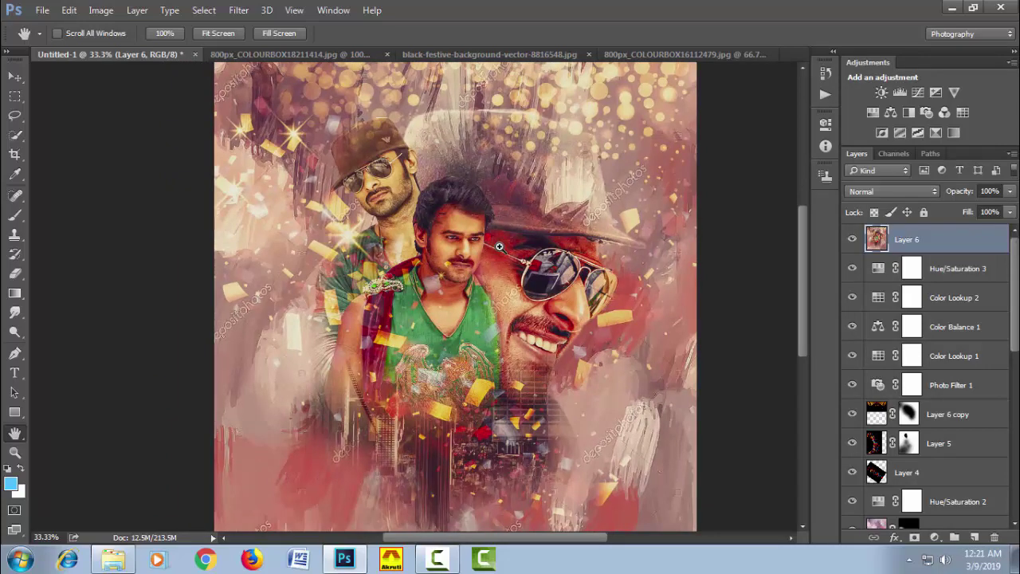
pyautogui.scroll(1, 499, 247)
pyautogui.moveTo(508, 250)
pyautogui.mouseDown()
pyautogui.moveTo(509, 293)
pyautogui.moveTo(510, 281)
pyautogui.mouseUp()
pyautogui.click(851, 240)
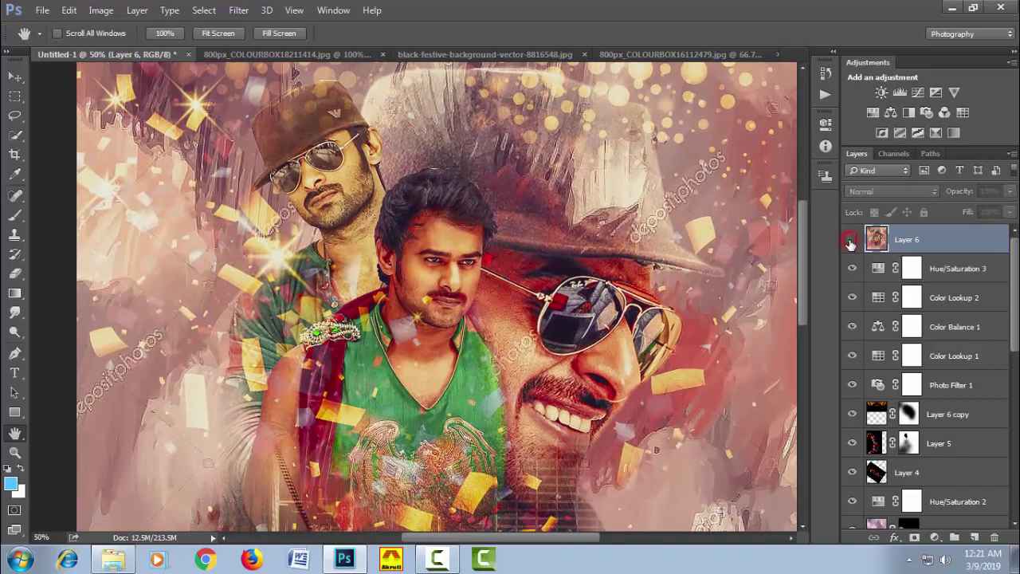
pyautogui.click(851, 240)
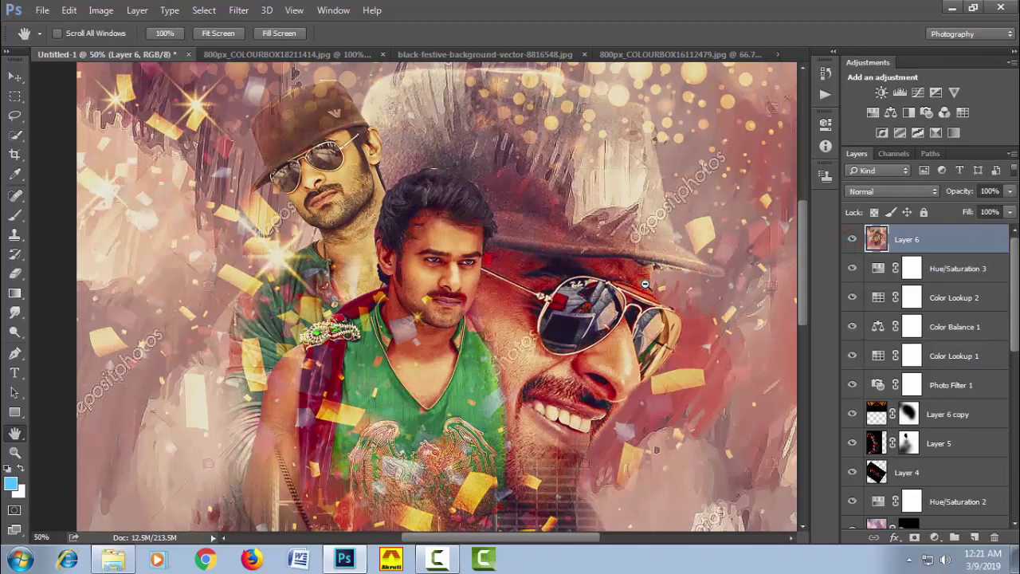
# - Zoom out to fit the poster and switch to the Happy Birthday lettering document
pyautogui.hotkey('ctrl', '-')
pyautogui.hotkey('ctrl', '-')
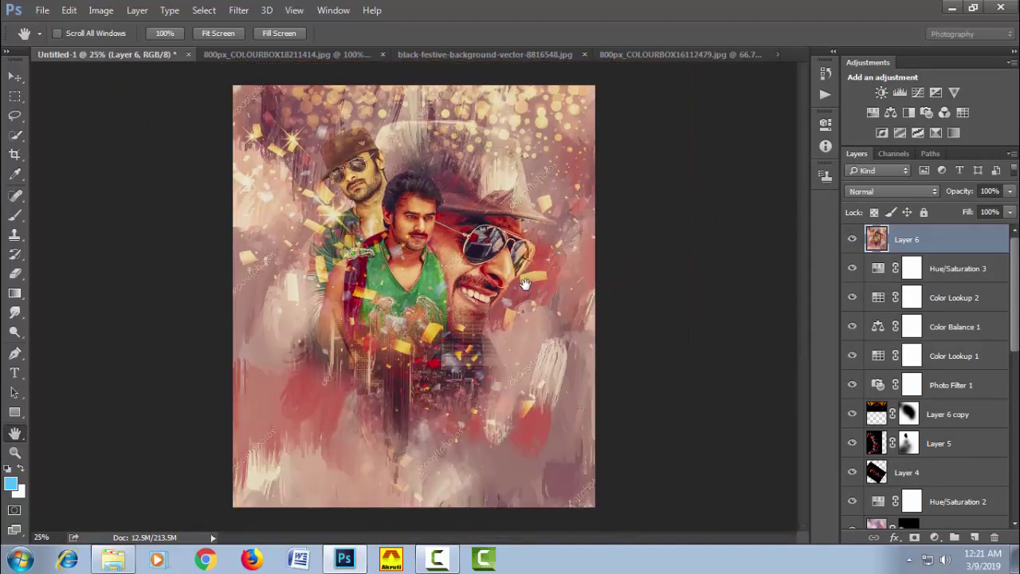
pyautogui.click(436, 558)
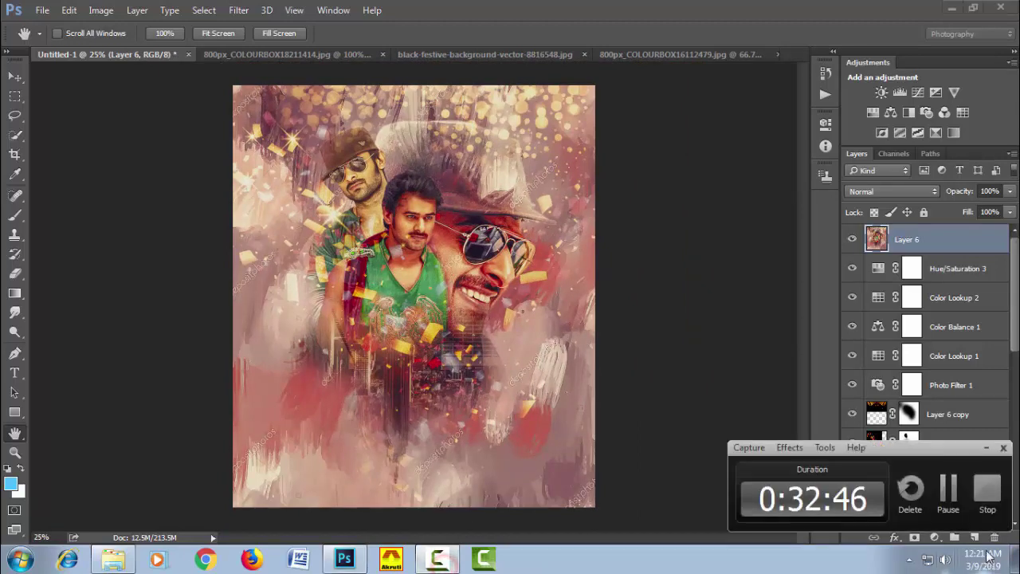
pyautogui.click(954, 500)
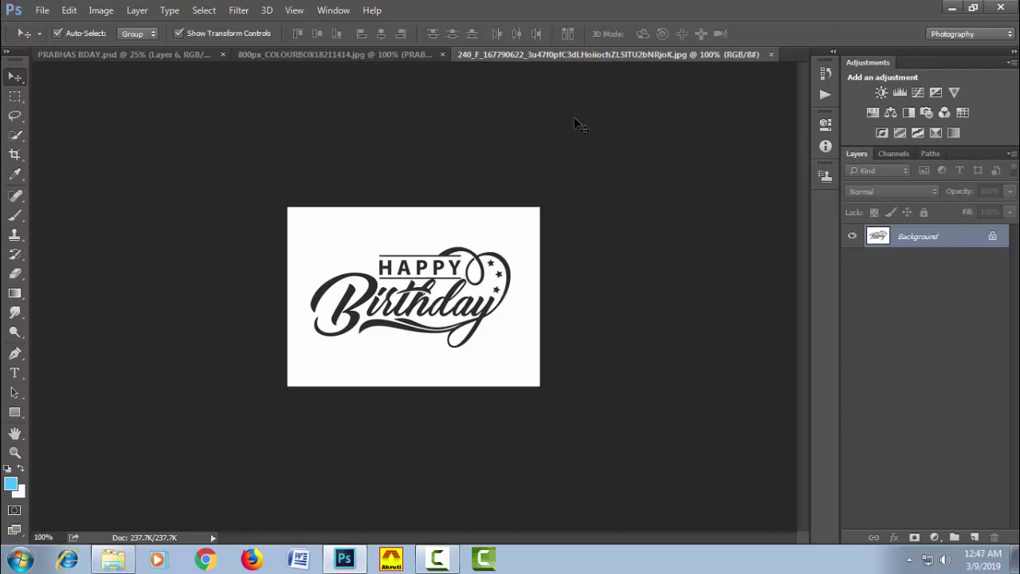
# - Duplicate the Blue channel and darken Blue copy with Levels black input 55
pyautogui.click(333, 10)
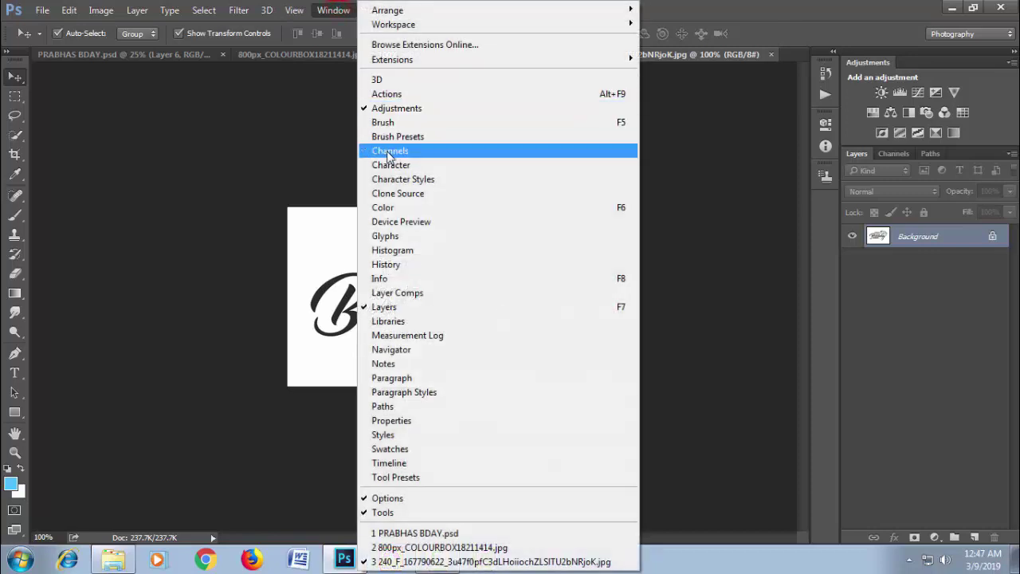
pyautogui.click(389, 153)
pyautogui.click(913, 242)
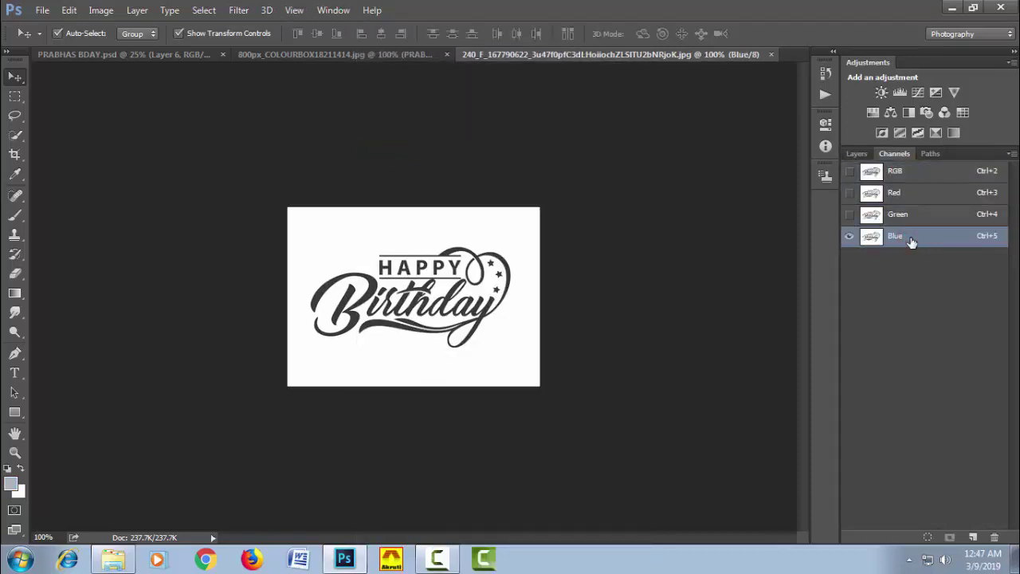
pyautogui.moveTo(912, 243); pyautogui.dragTo(972, 538)
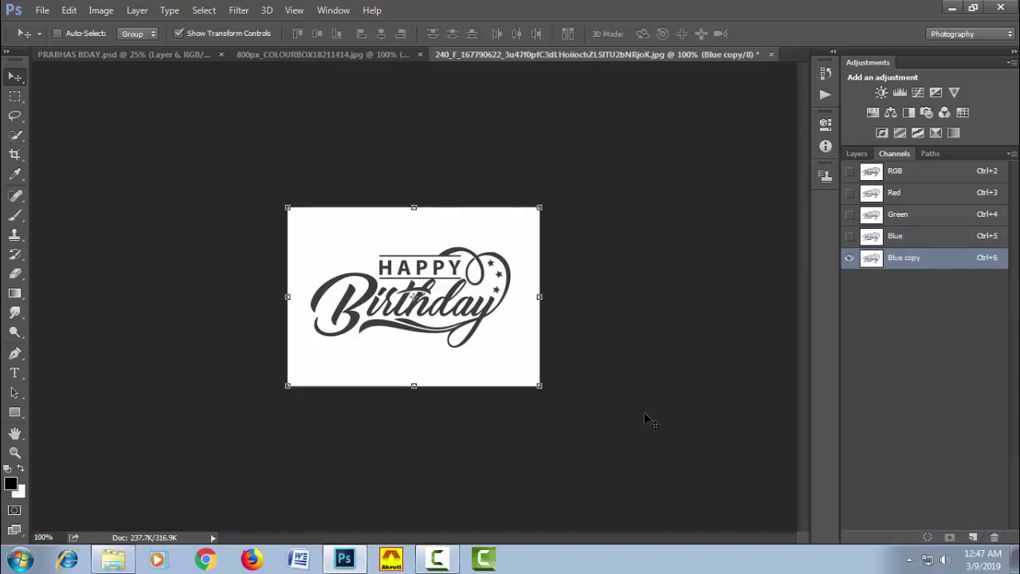
pyautogui.hotkey('ctrl', 'l')
pyautogui.moveTo(562, 292); pyautogui.dragTo(606, 296)
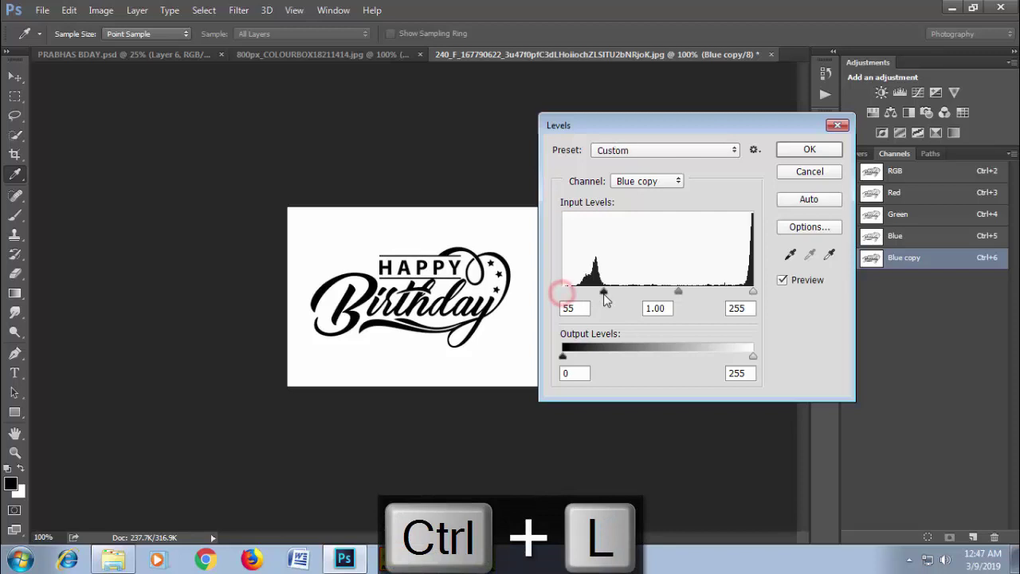
pyautogui.click(818, 155)
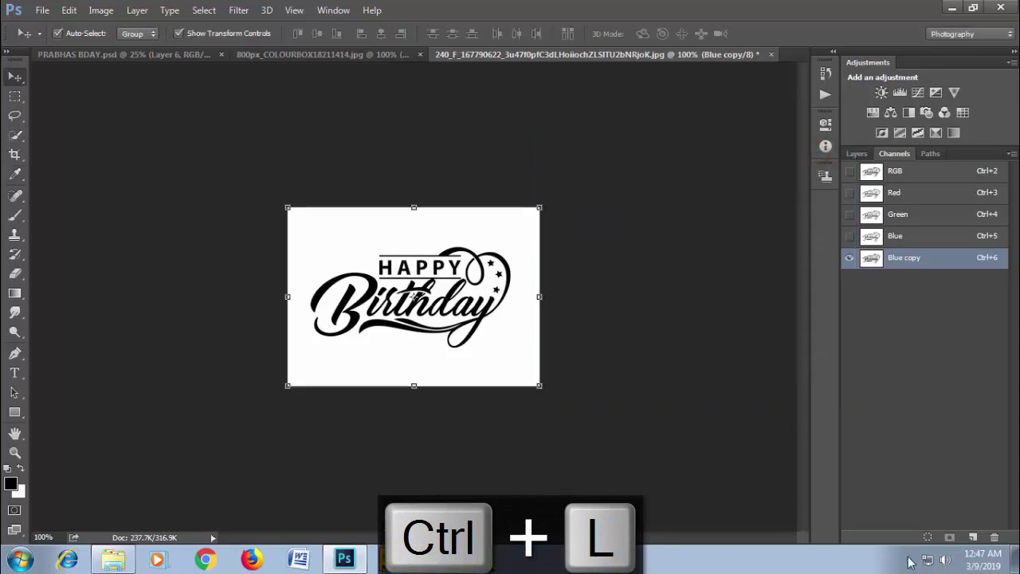
# - Load Blue copy as a selection, add a layer mask, and invert it
pyautogui.click(930, 538)
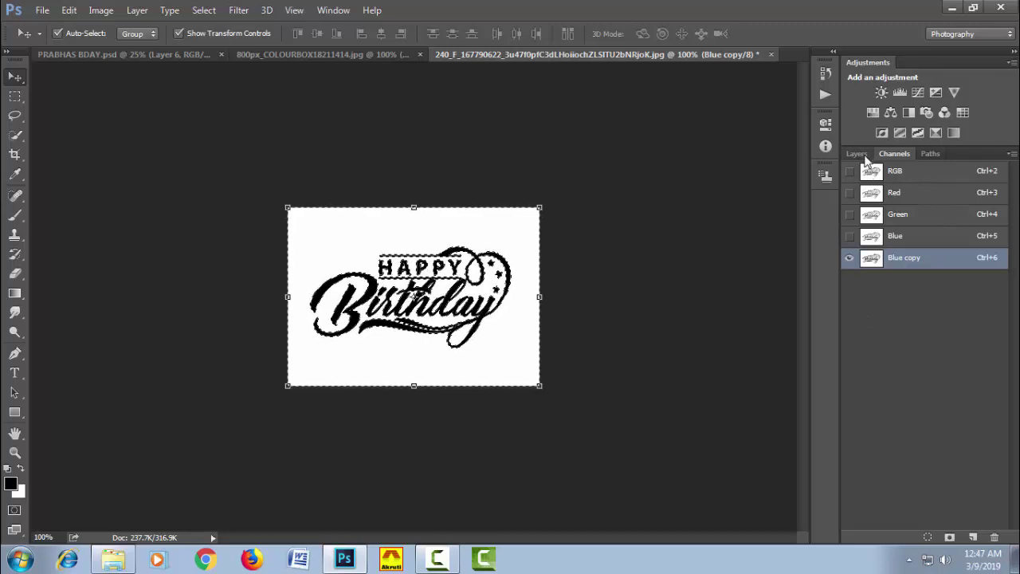
pyautogui.click(857, 154)
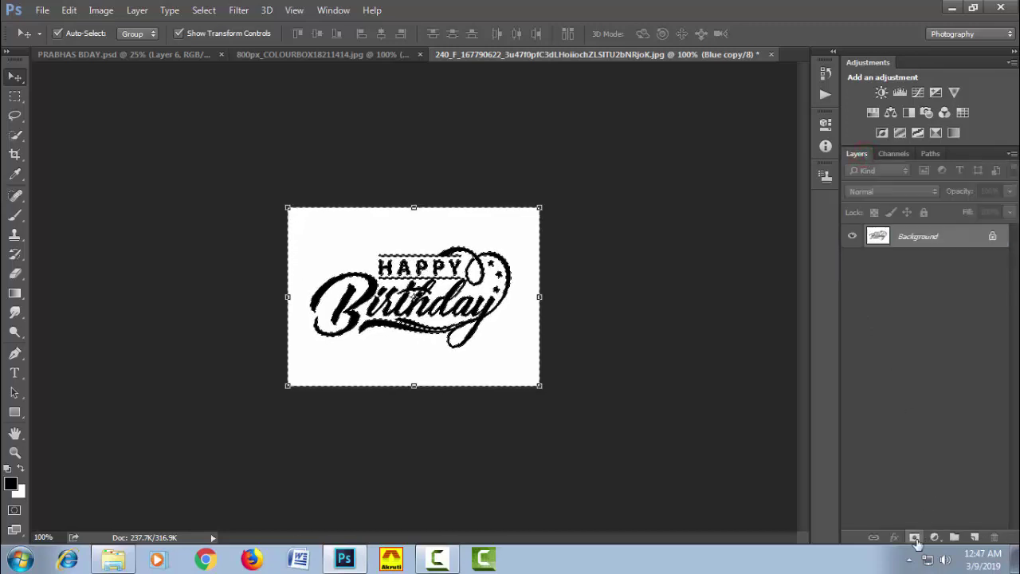
pyautogui.click(914, 538)
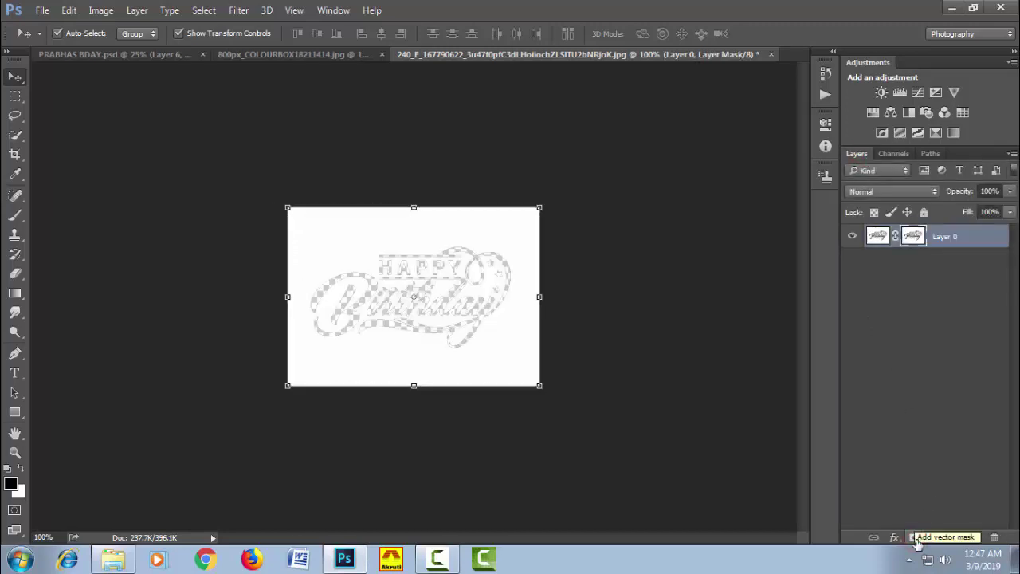
pyautogui.press('ctrl')
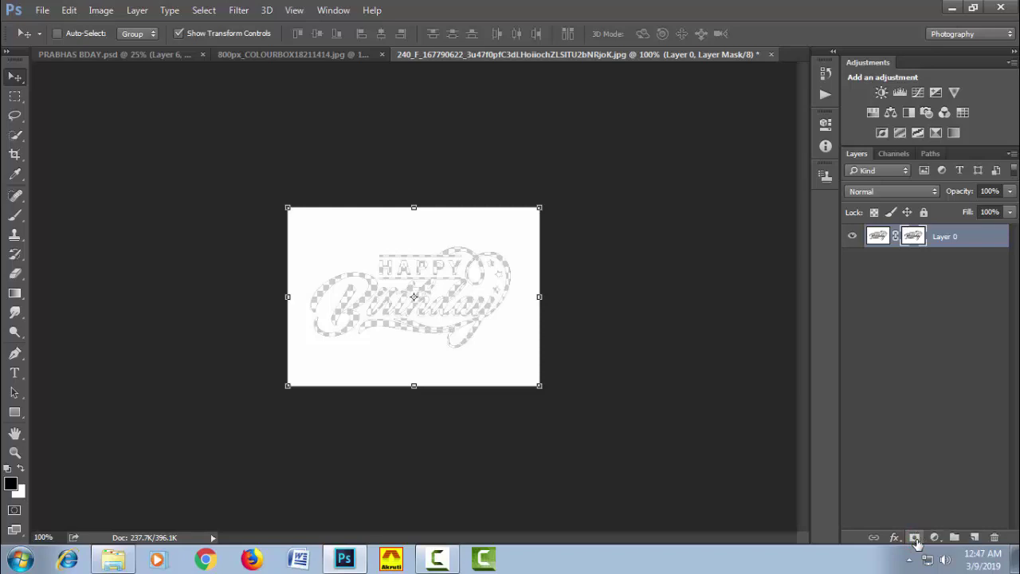
pyautogui.hotkey('ctrl', 'i')
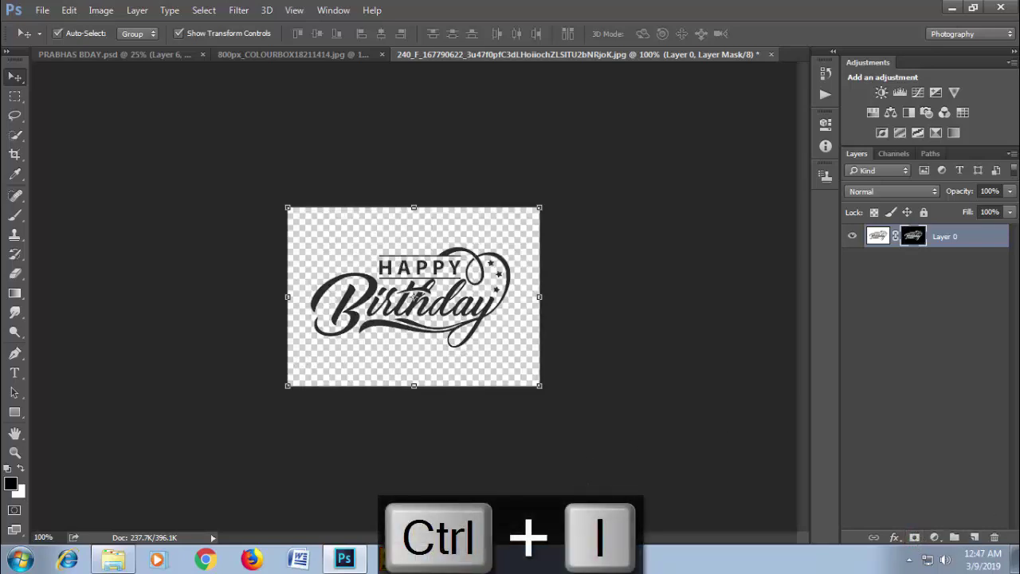
# - Bring the lettering into the PRABHAS BDAY poster, enlarged and placed below the figures
pyautogui.moveTo(482, 317); pyautogui.dragTo(200, 76)
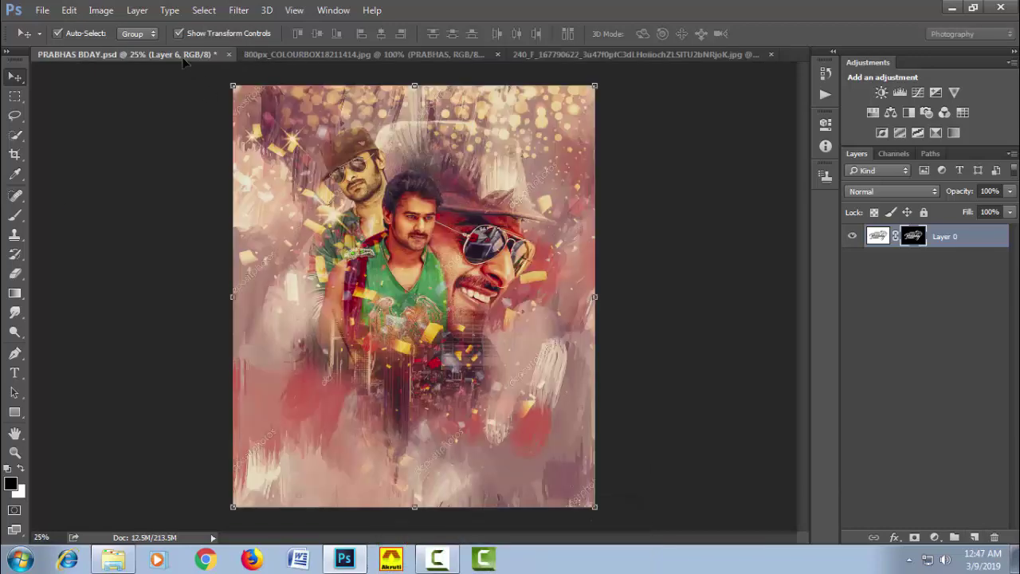
pyautogui.moveTo(199, 76); pyautogui.dragTo(448, 434)
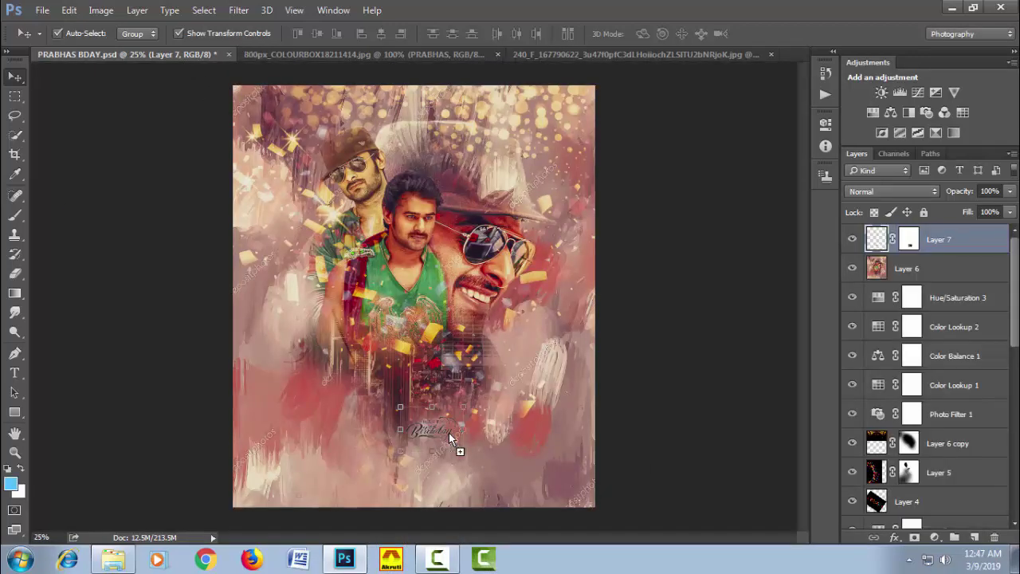
pyautogui.moveTo(463, 451); pyautogui.dragTo(560, 492)
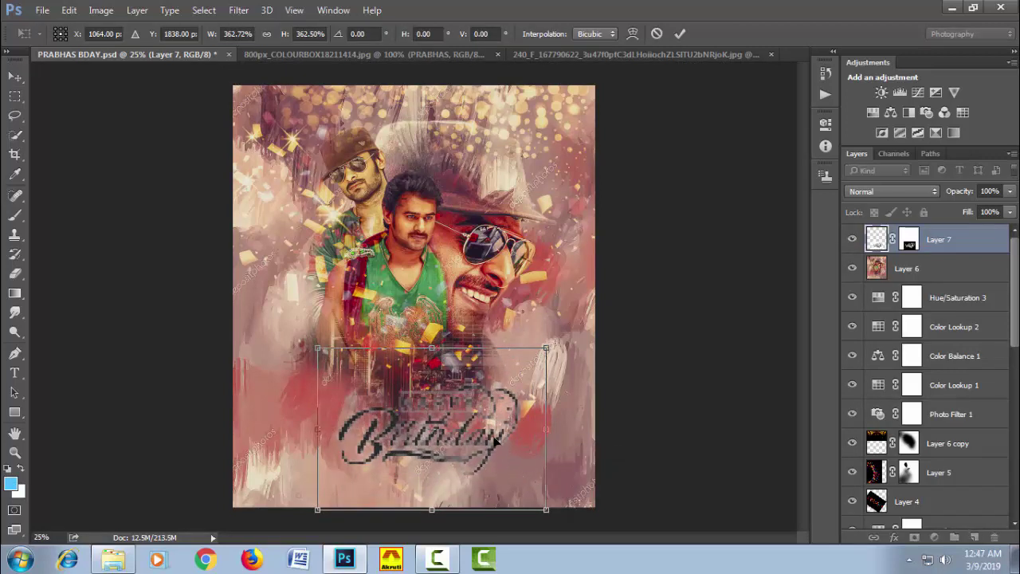
pyautogui.moveTo(496, 438); pyautogui.dragTo(477, 419)
pyautogui.press('Return')
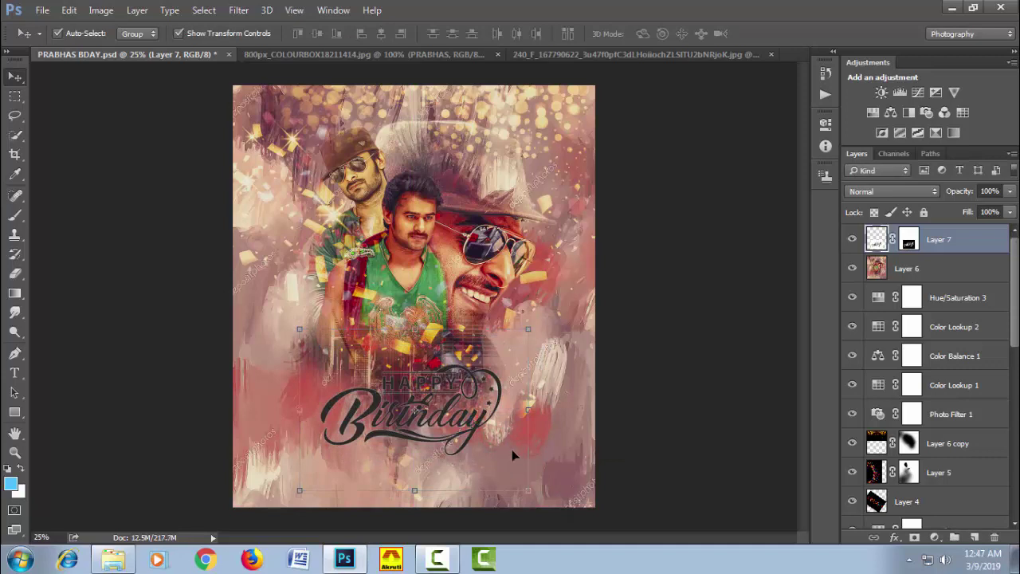
# - Apply the lettering's layer mask, scale it to about 110%, and zoom in on it
pyautogui.rightClick(910, 245)
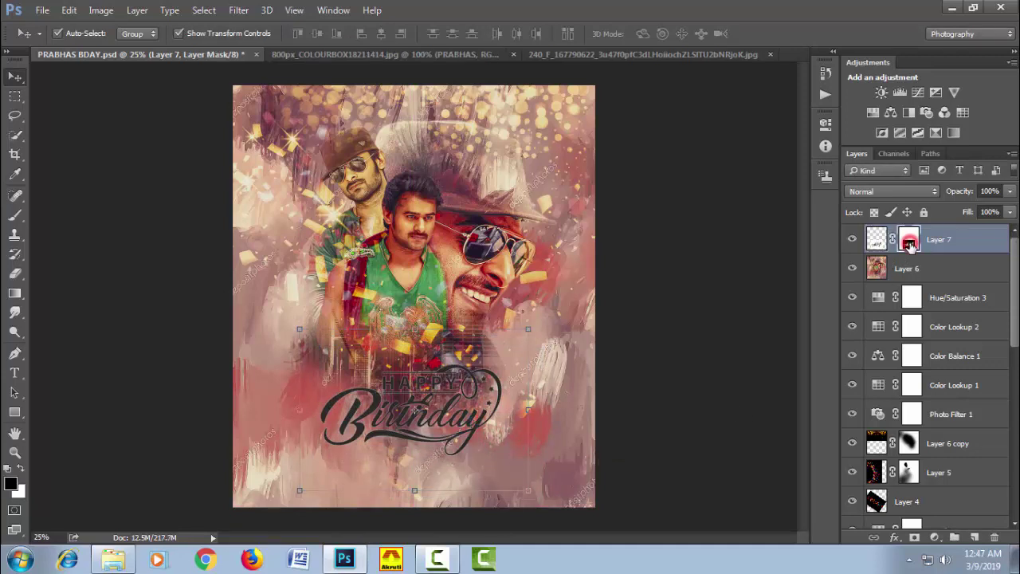
pyautogui.click(897, 293)
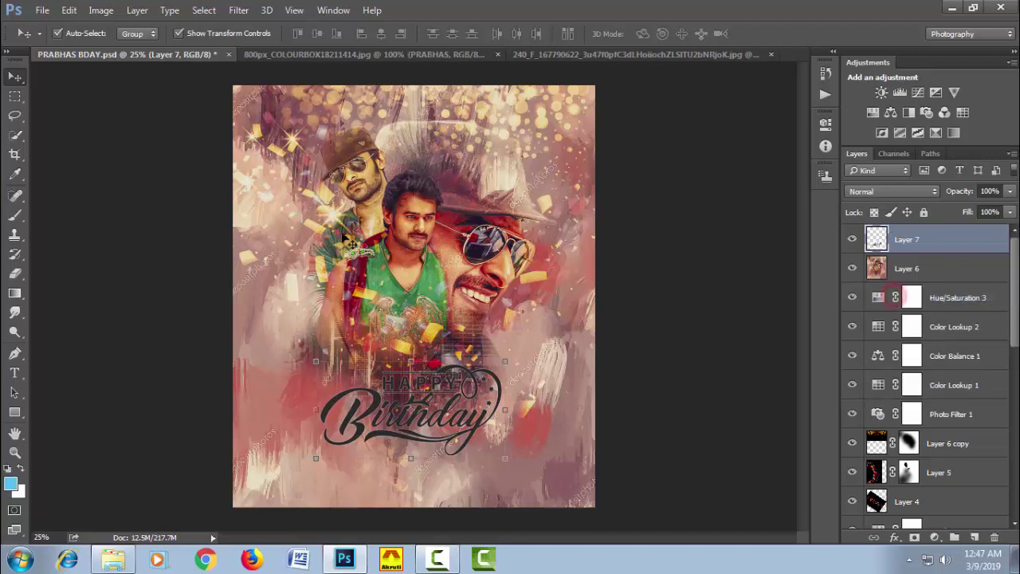
pyautogui.hotkey('ctrl', 't')
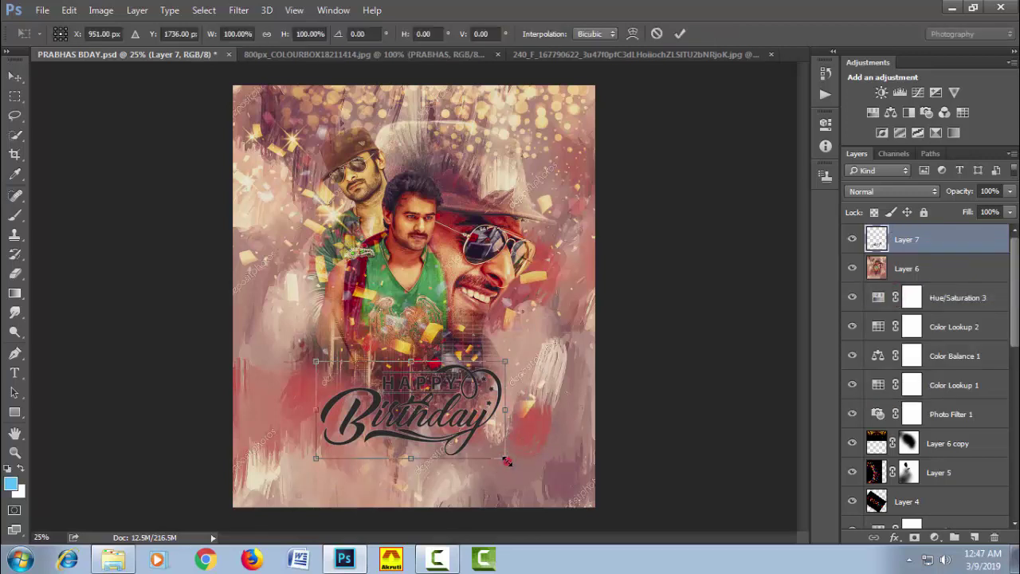
pyautogui.moveTo(506, 460); pyautogui.dragTo(516, 467)
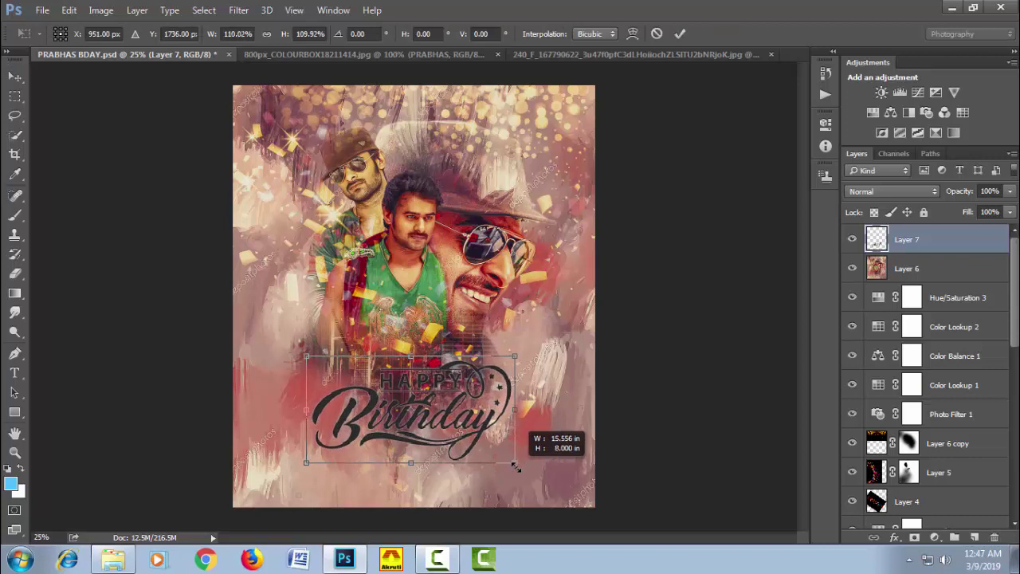
pyautogui.press('Return')
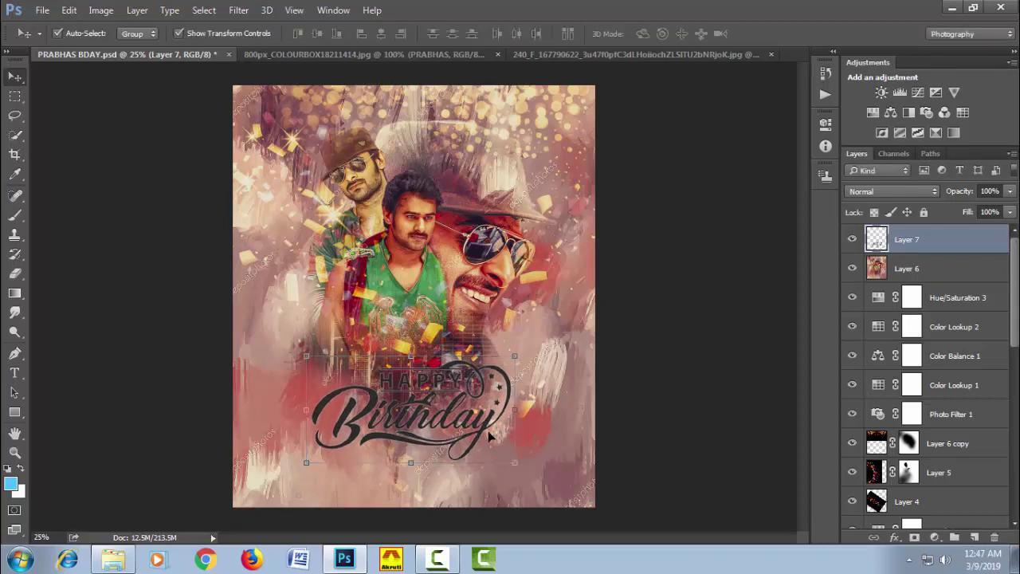
pyautogui.keyDown('ctrl'); pyautogui.click(481, 430); pyautogui.keyUp('ctrl')
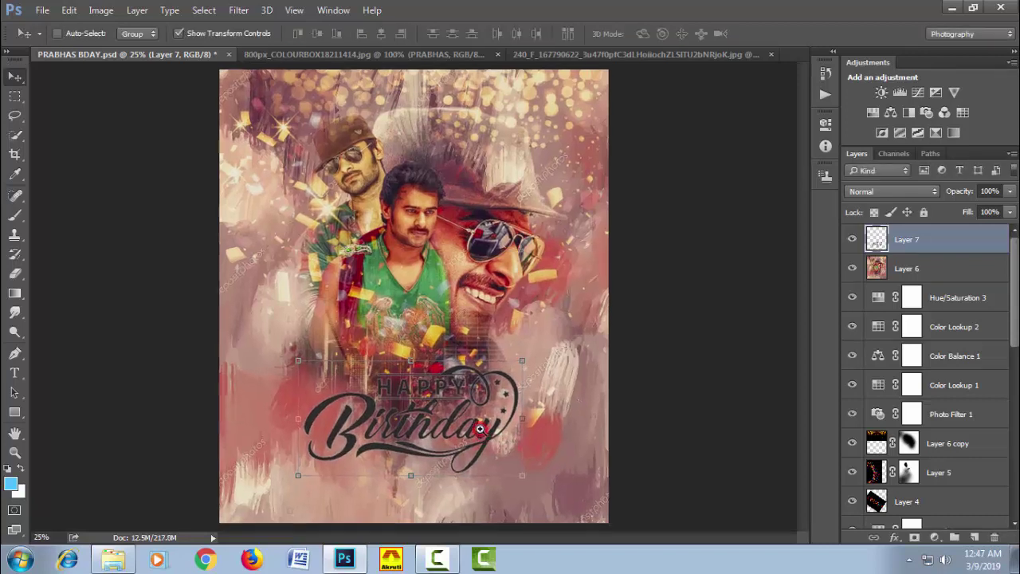
pyautogui.moveTo(480, 429)
pyautogui.mouseDown()
pyautogui.moveTo(491, 396)
pyautogui.moveTo(505, 396)
pyautogui.mouseUp()
pyautogui.keyDown('ctrl'); pyautogui.click(492, 396); pyautogui.keyUp('ctrl')
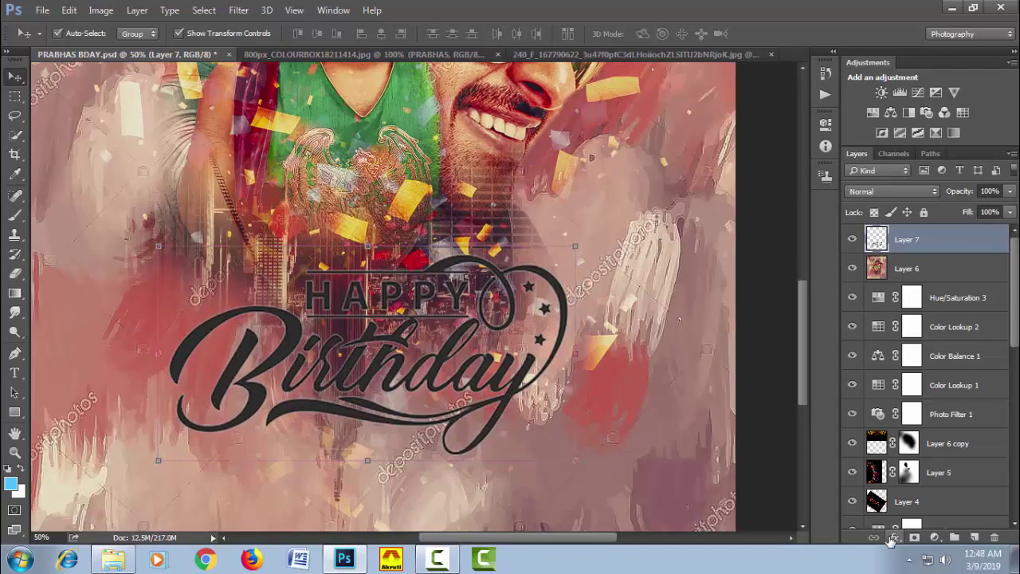
# - Give Layer 7 a black Color Overlay layer effect
pyautogui.click(896, 542)
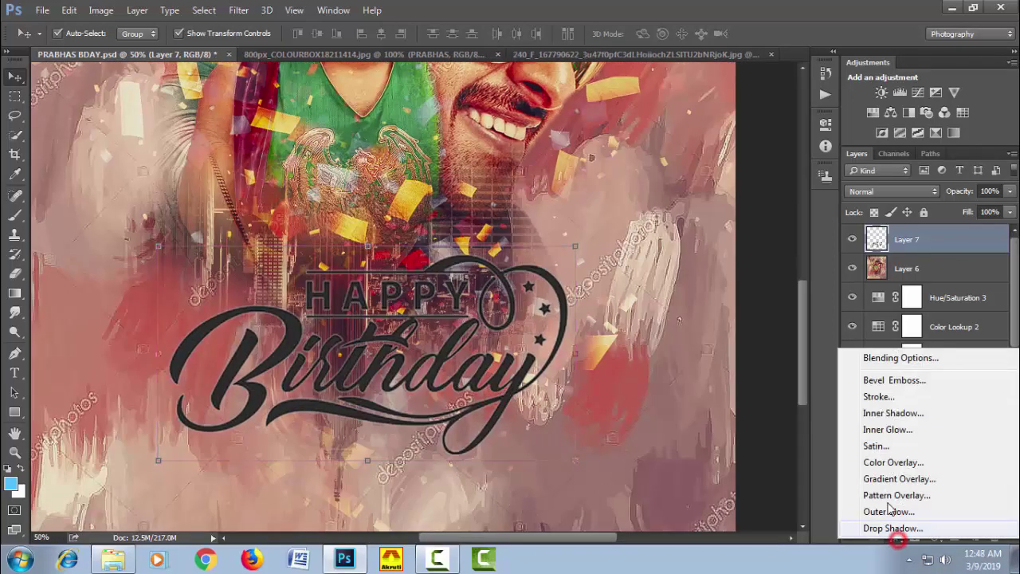
pyautogui.click(878, 473)
pyautogui.moveTo(470, 64); pyautogui.dragTo(774, 187)
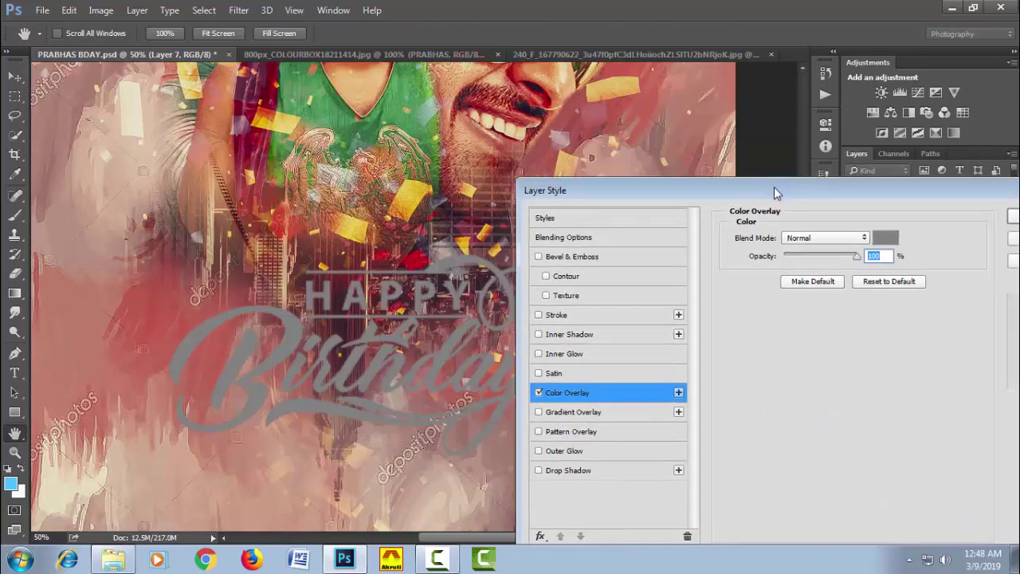
pyautogui.click(886, 237)
pyautogui.moveTo(485, 326); pyautogui.dragTo(428, 373)
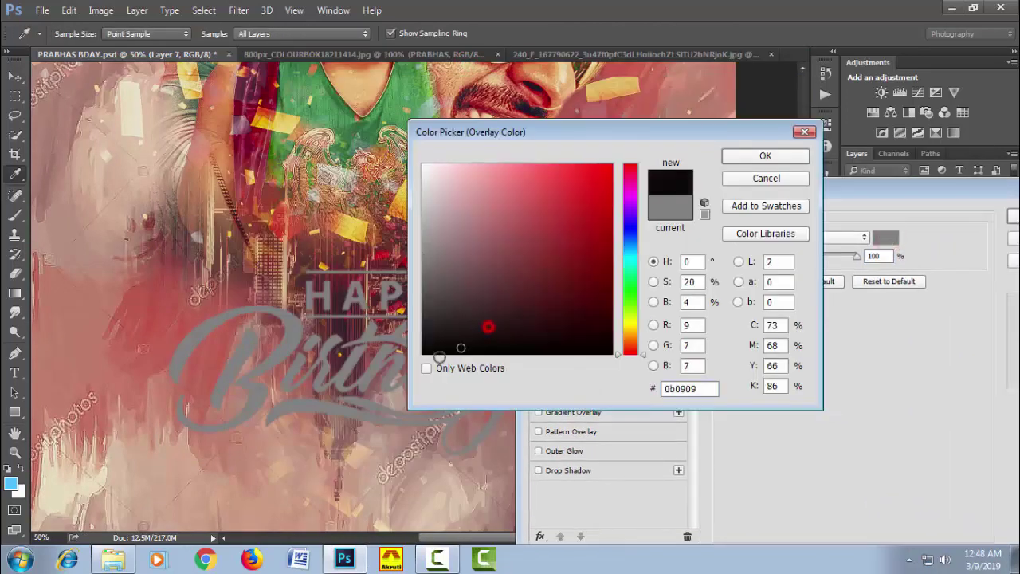
pyautogui.click(738, 160)
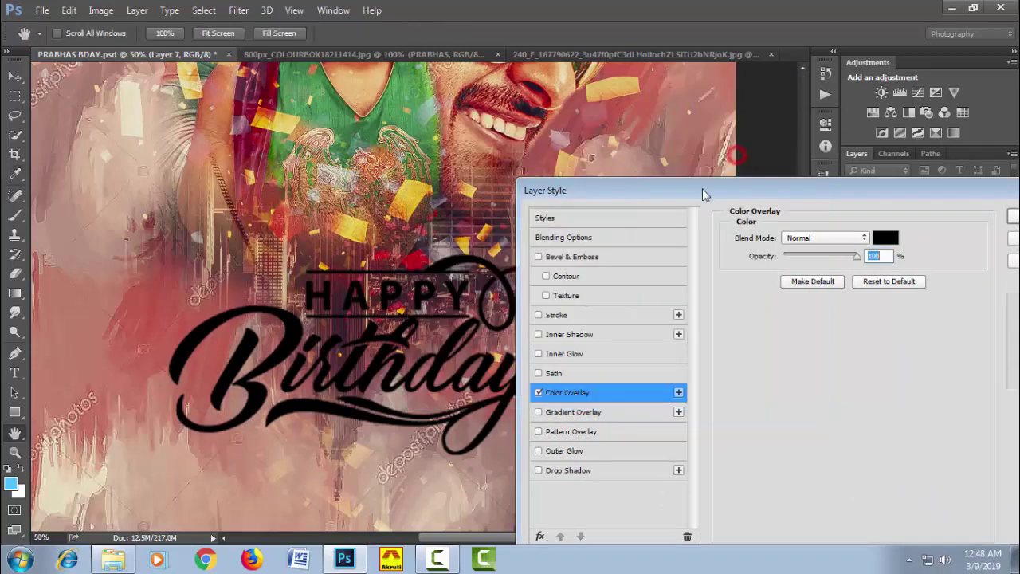
pyautogui.moveTo(694, 194); pyautogui.dragTo(683, 188)
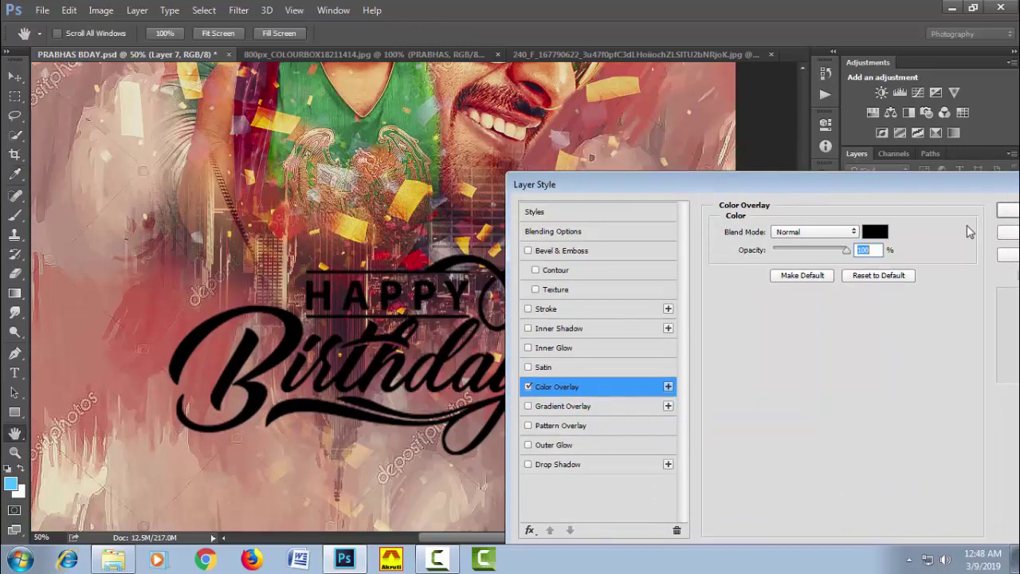
pyautogui.click(1009, 212)
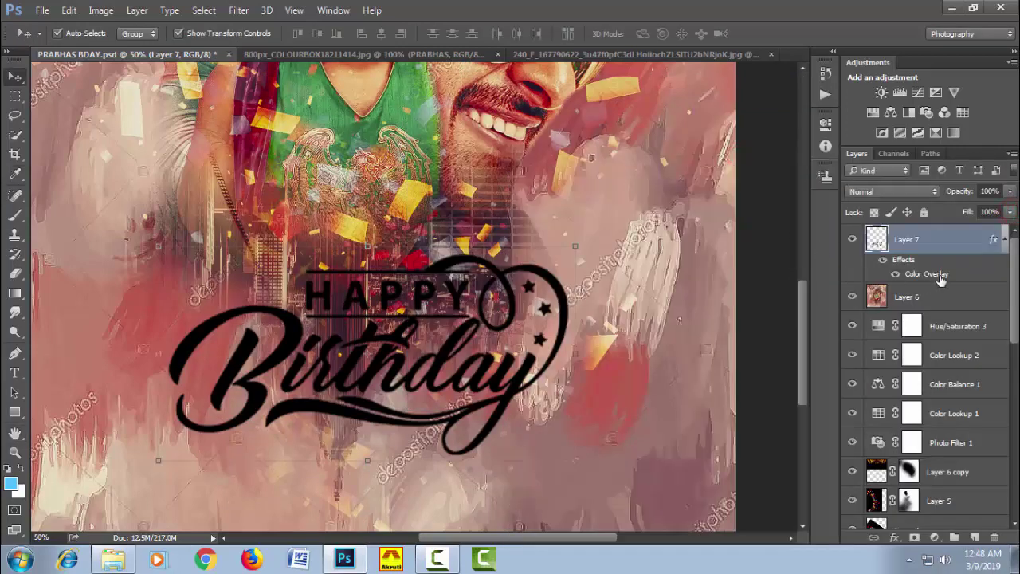
pyautogui.click(1005, 240)
pyautogui.rightClick(956, 239)
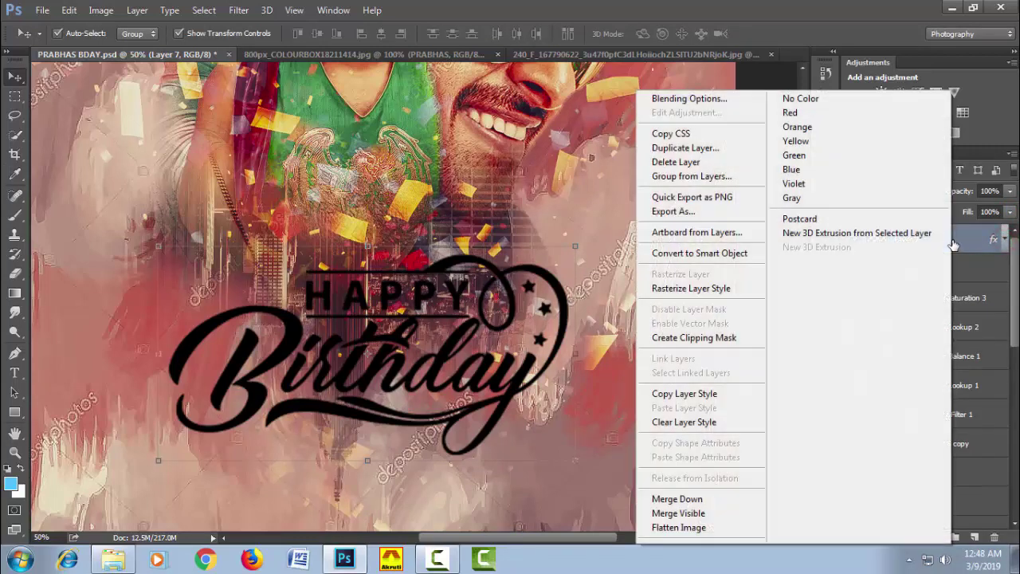
# - Rasterize Layer 7's style, then apply Levels with white input 210 and midtones 1.18
pyautogui.click(741, 290)
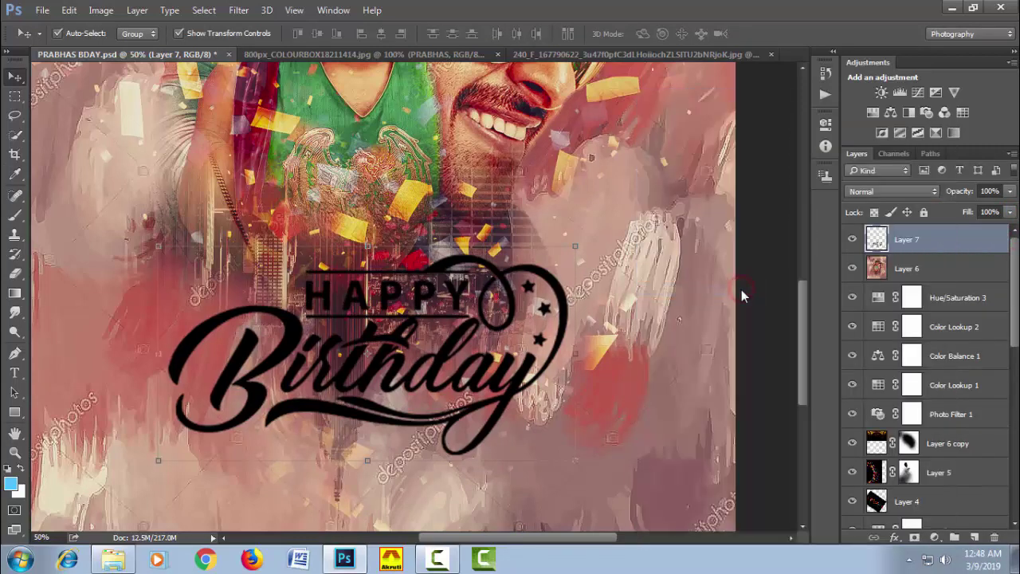
pyautogui.hotkey('ctrl', 'l')
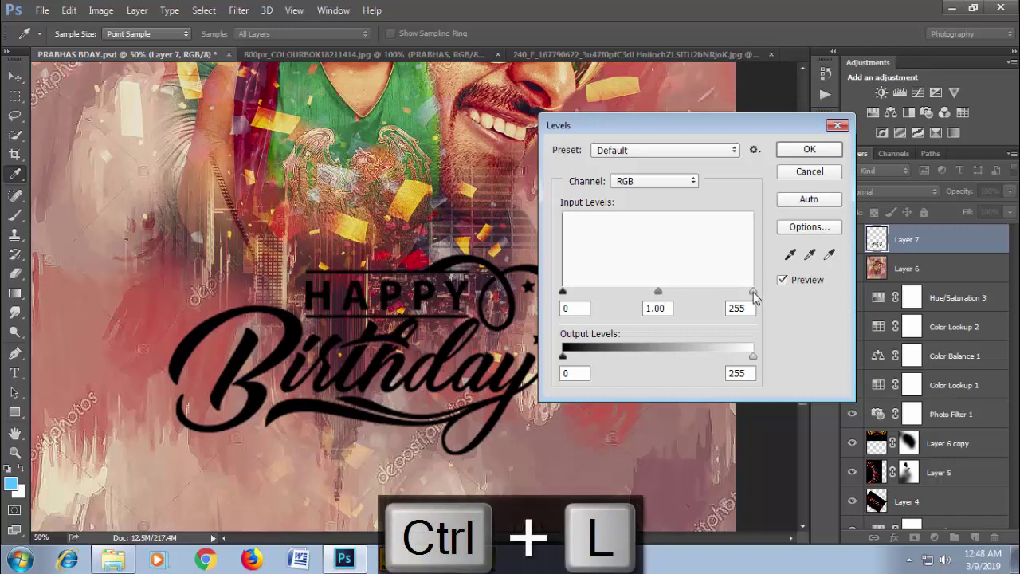
pyautogui.moveTo(753, 291); pyautogui.dragTo(720, 297)
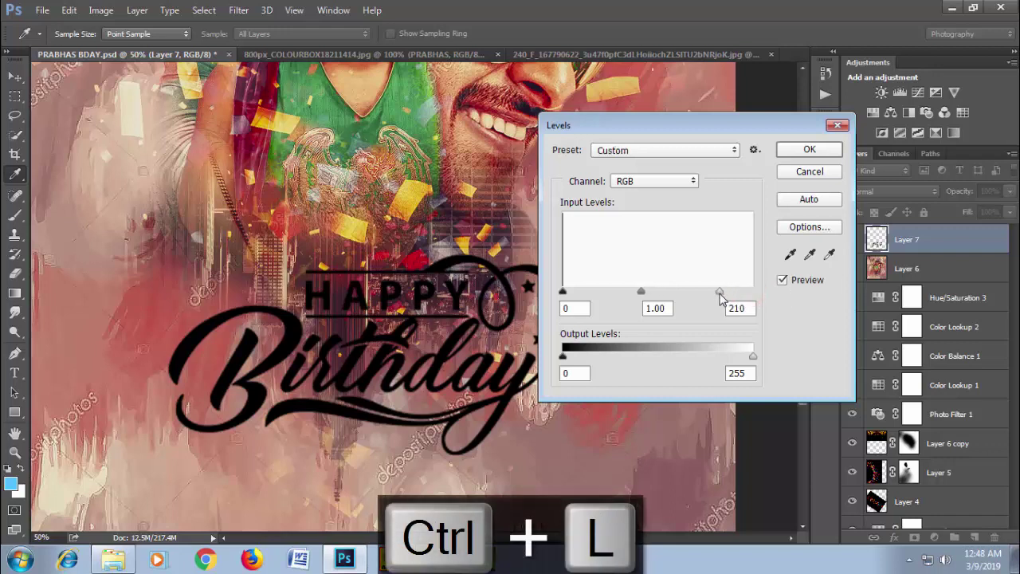
pyautogui.moveTo(641, 291); pyautogui.dragTo(590, 293)
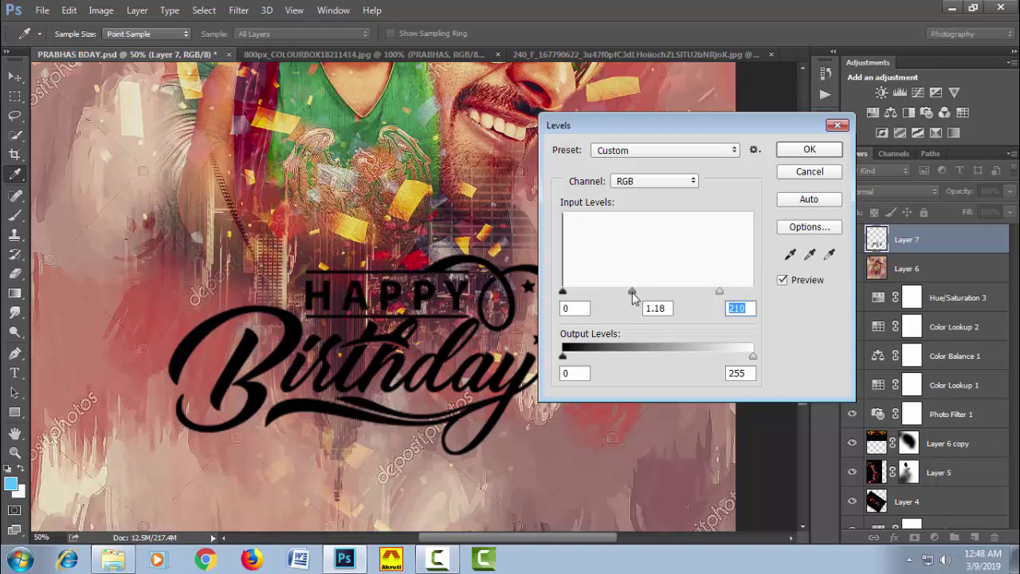
pyautogui.click(801, 153)
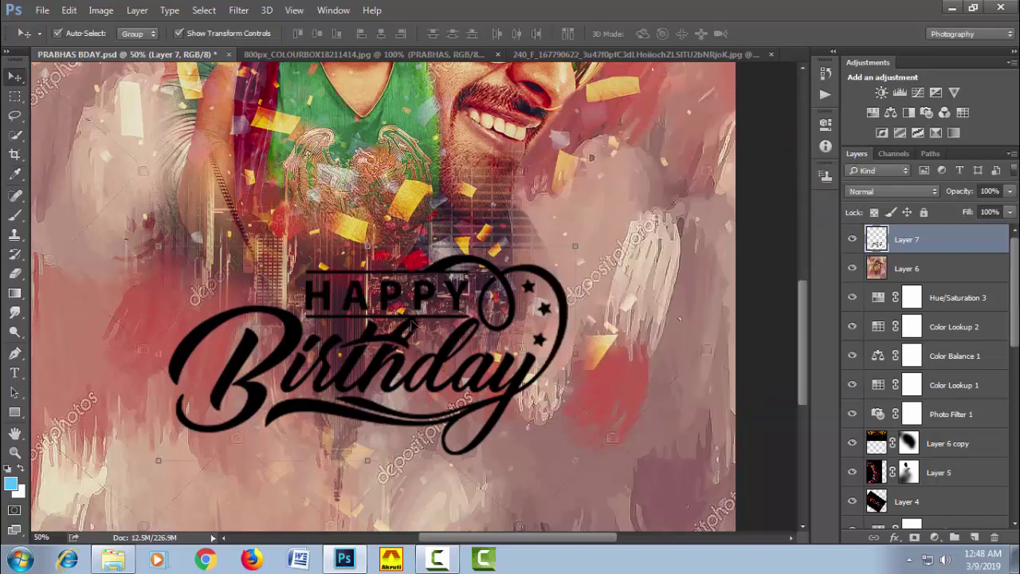
# - Add 'advance' text at 44 pt and move it above HAPPY
pyautogui.press('t')
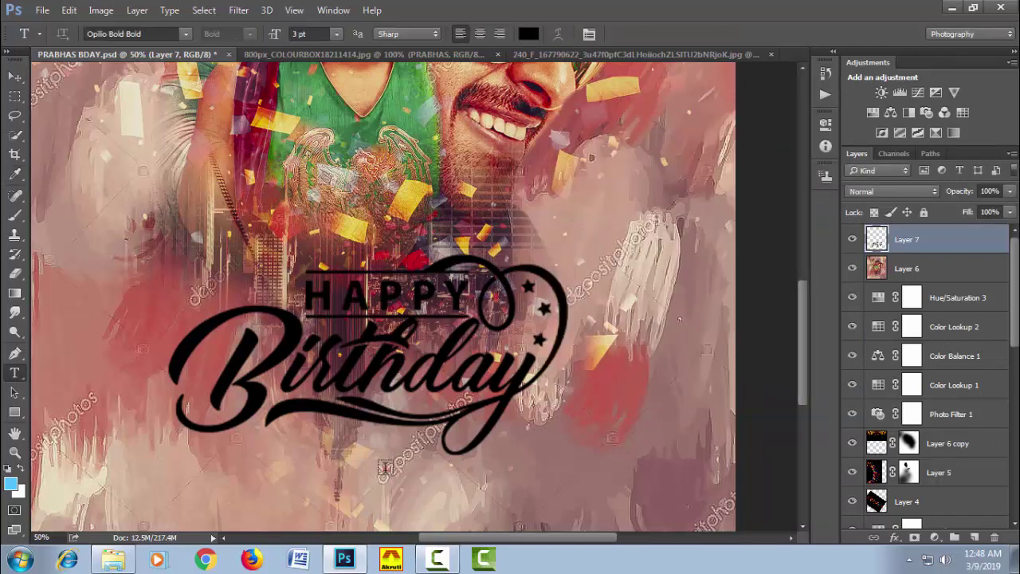
pyautogui.click(385, 468)
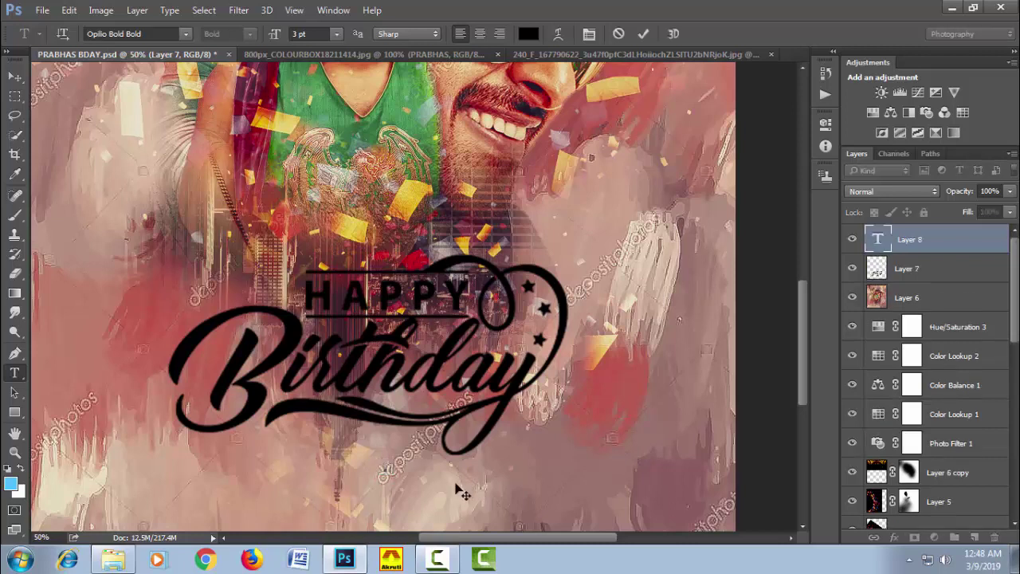
pyautogui.moveTo(274, 38); pyautogui.dragTo(307, 50)
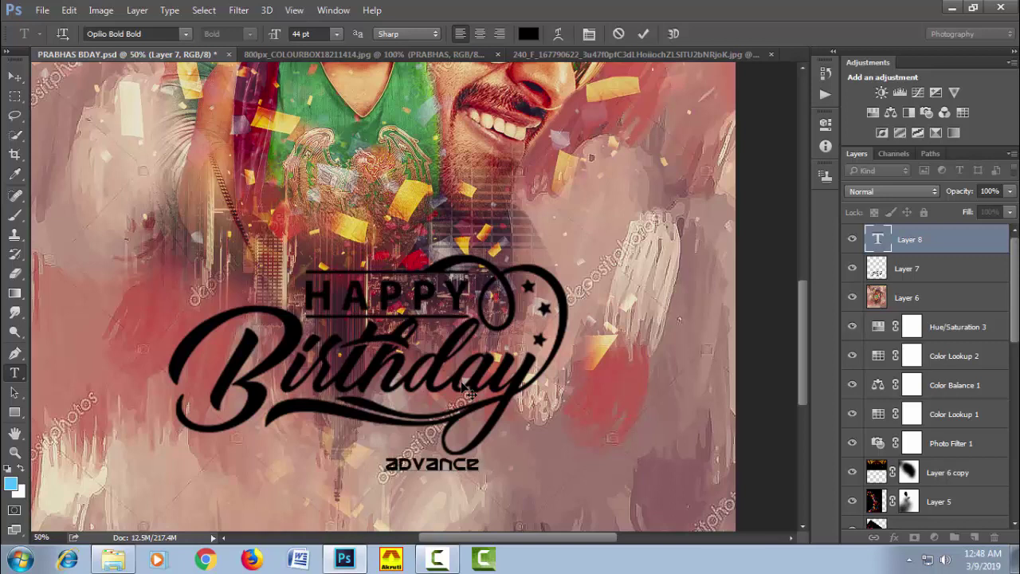
pyautogui.moveTo(448, 510)
pyautogui.mouseDown()
pyautogui.moveTo(374, 301)
pyautogui.moveTo(368, 309)
pyautogui.mouseUp()
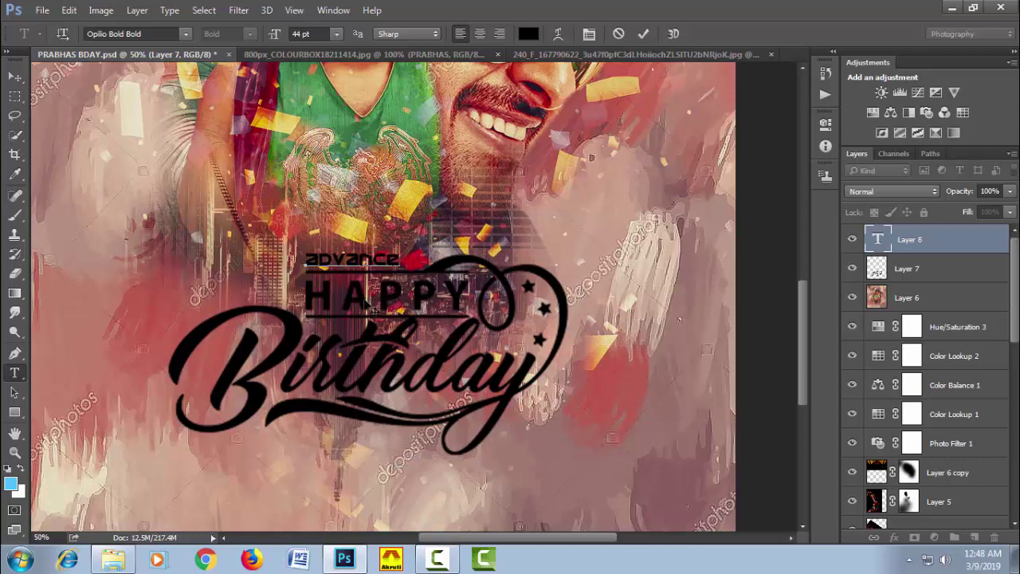
# - Enlarge the 'advance' text to 55 pt and commit the edit
pyautogui.hotkey('ctrl', 'a')
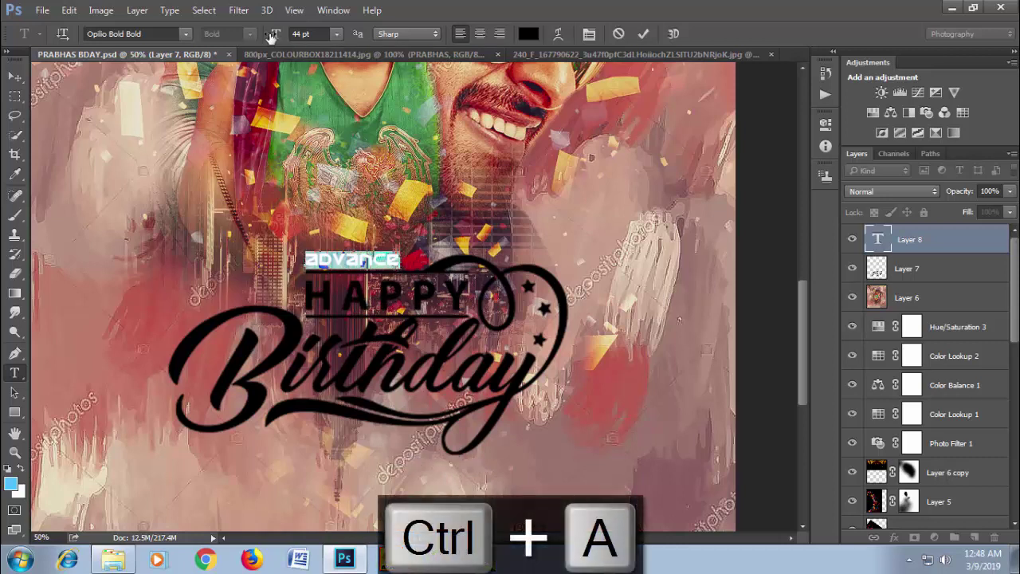
pyautogui.moveTo(271, 36); pyautogui.dragTo(276, 36)
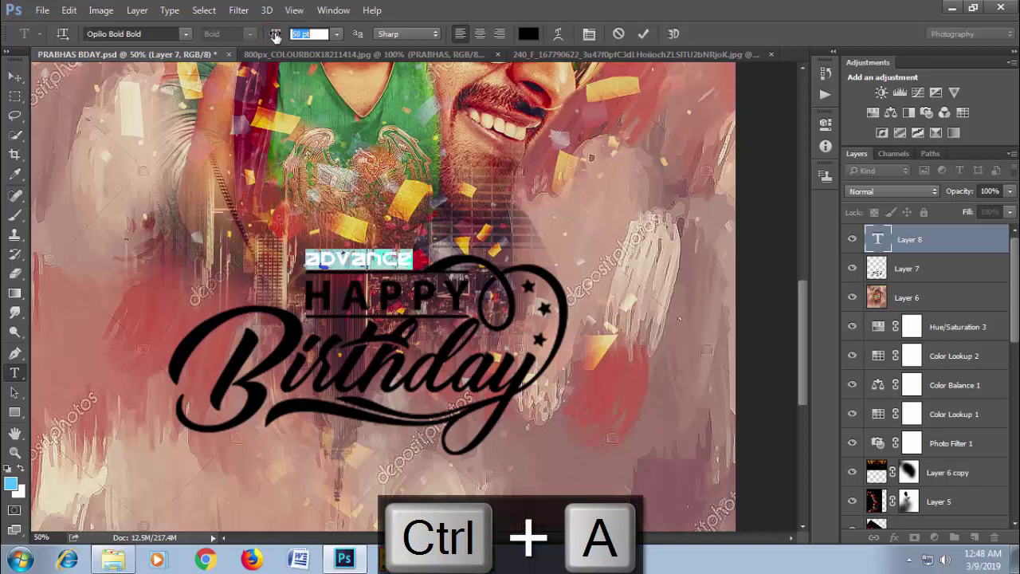
pyautogui.moveTo(275, 36); pyautogui.dragTo(276, 36)
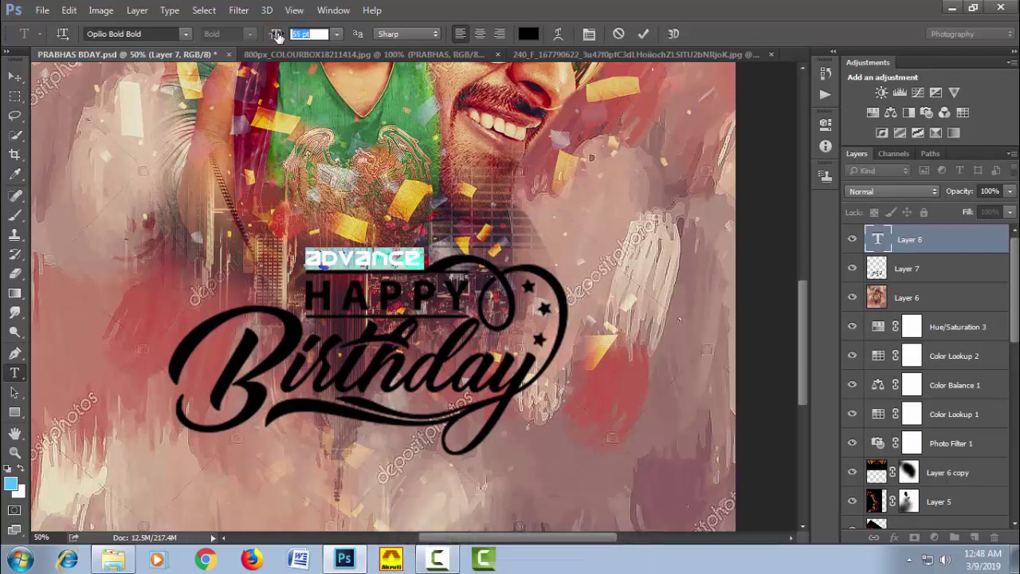
pyautogui.click(393, 259)
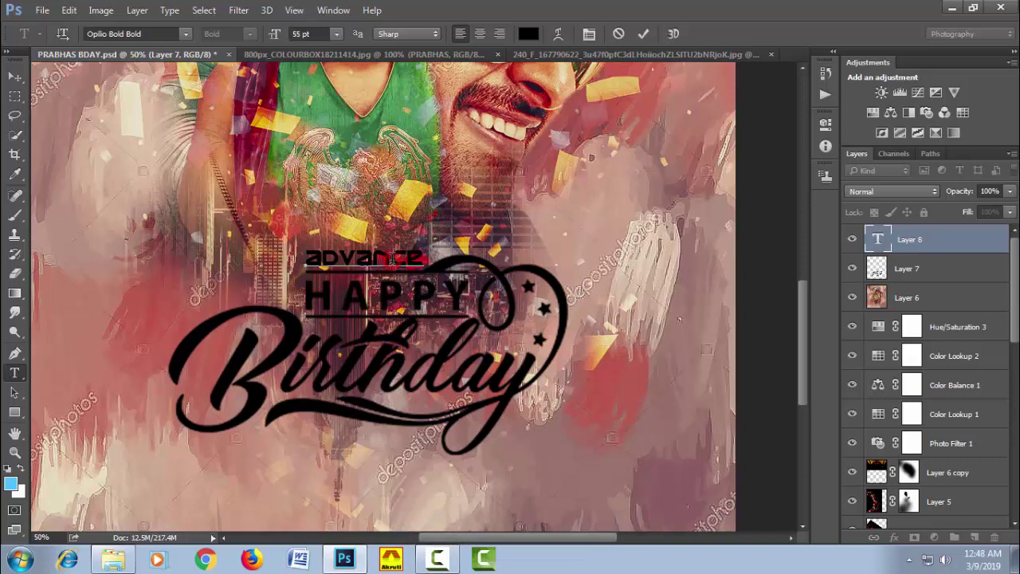
pyautogui.click(643, 35)
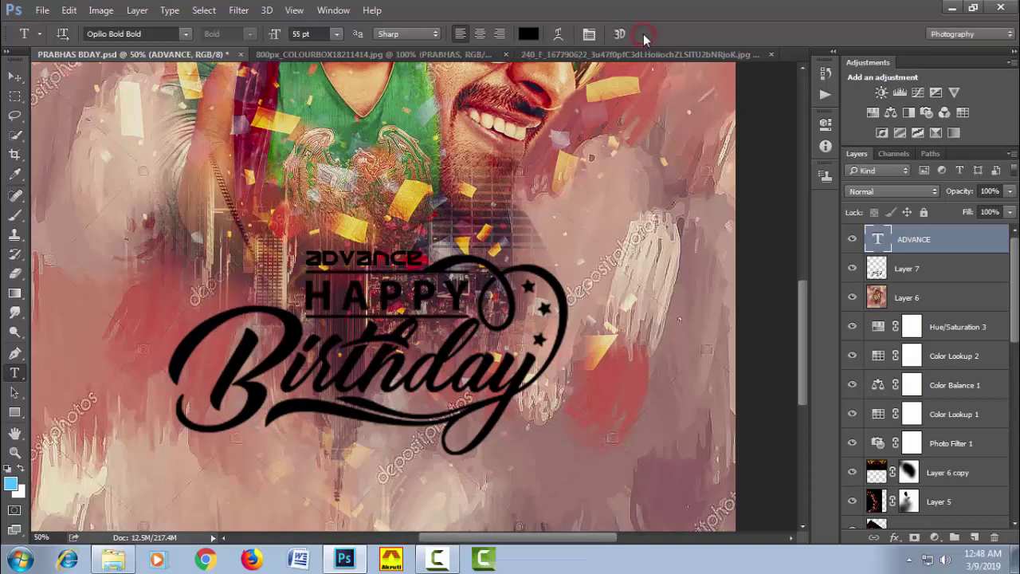
pyautogui.moveTo(455, 467); pyautogui.dragTo(445, 426)
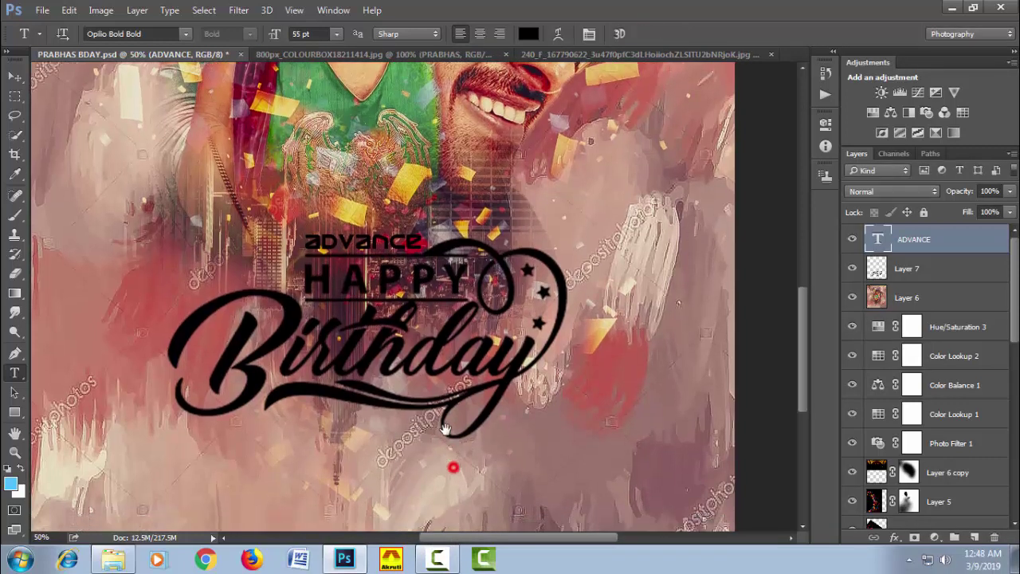
# - Add 'prabhas' text at 147 pt below Birthday and move Layer 7 above it
pyautogui.click(295, 424)
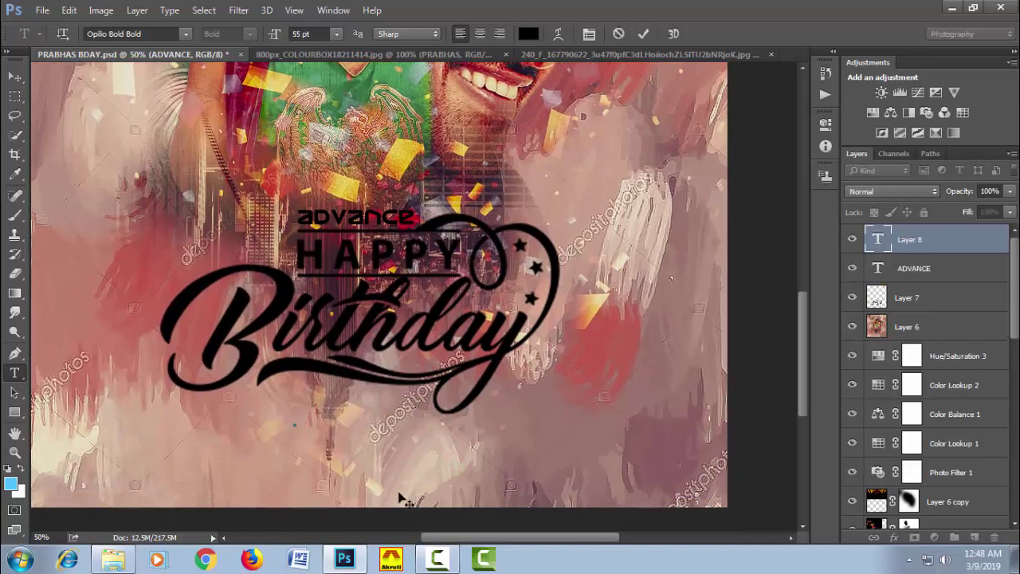
pyautogui.write('pr')
pyautogui.write('ab')
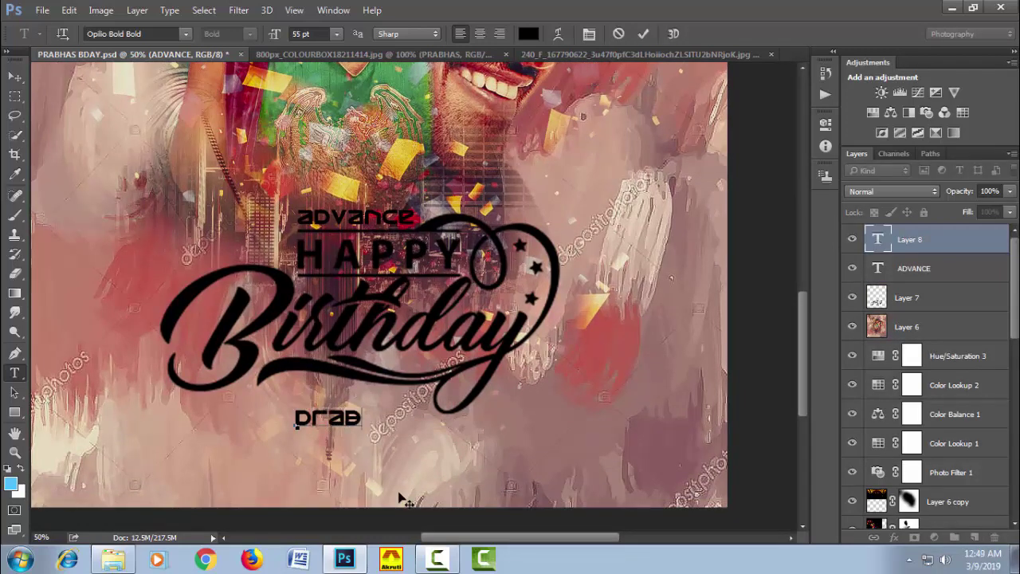
pyautogui.write('has')
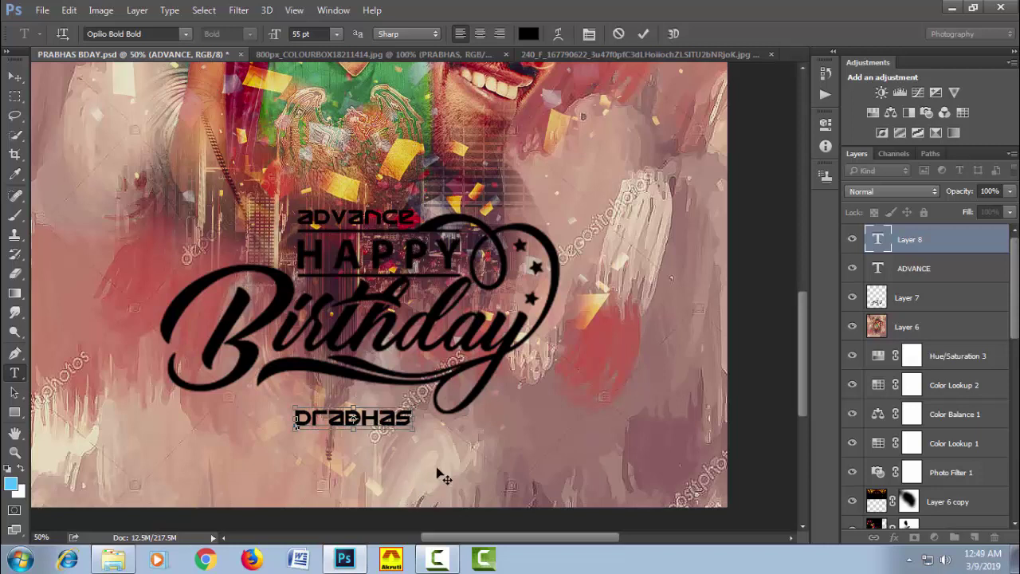
pyautogui.hotkey('ctrl', 'a')
pyautogui.moveTo(275, 34)
pyautogui.mouseDown()
pyautogui.moveTo(319, 44)
pyautogui.moveTo(343, 36)
pyautogui.mouseUp()
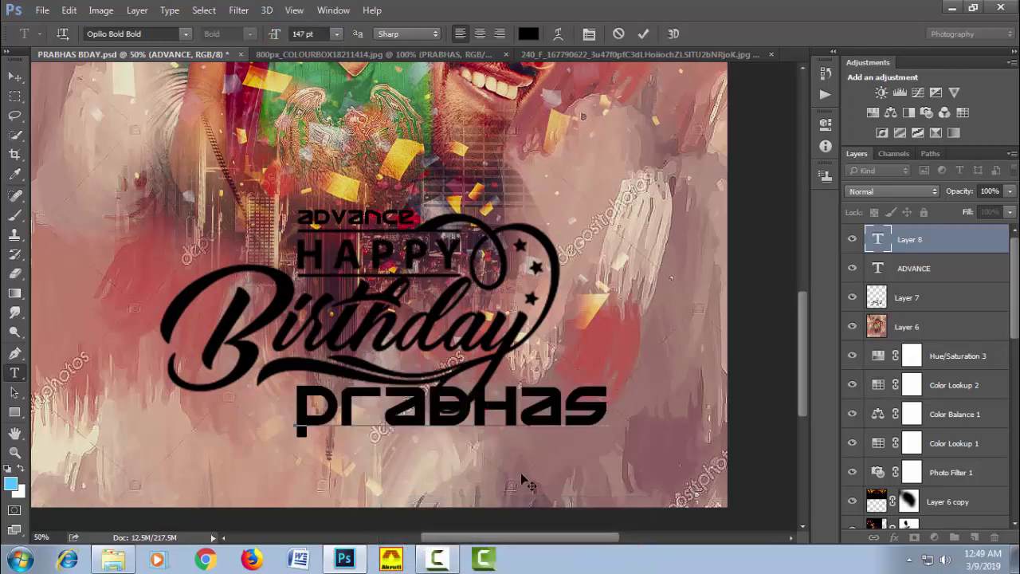
pyautogui.moveTo(519, 471); pyautogui.dragTo(485, 475)
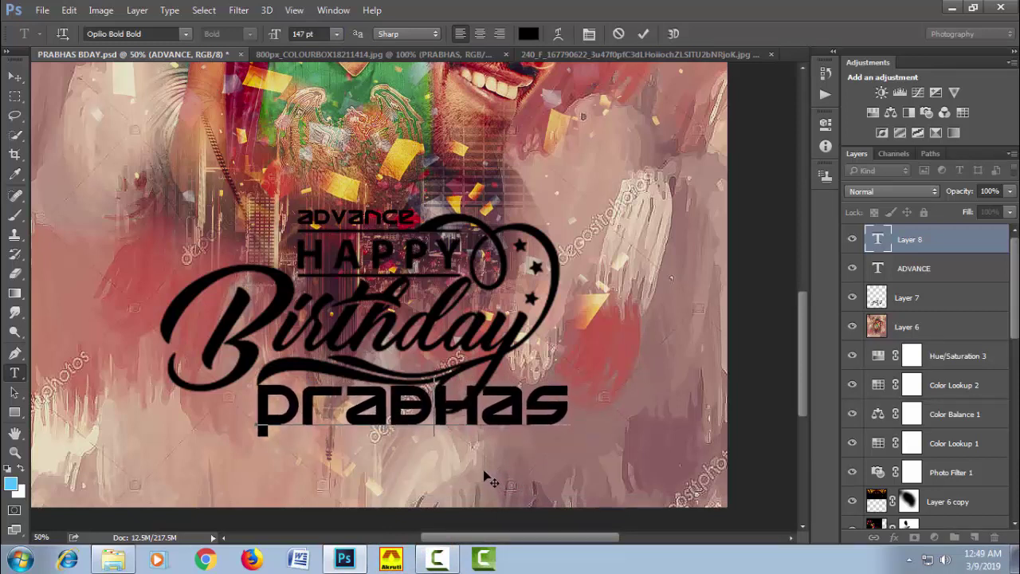
pyautogui.click(644, 34)
pyautogui.moveTo(937, 308); pyautogui.dragTo(931, 240)
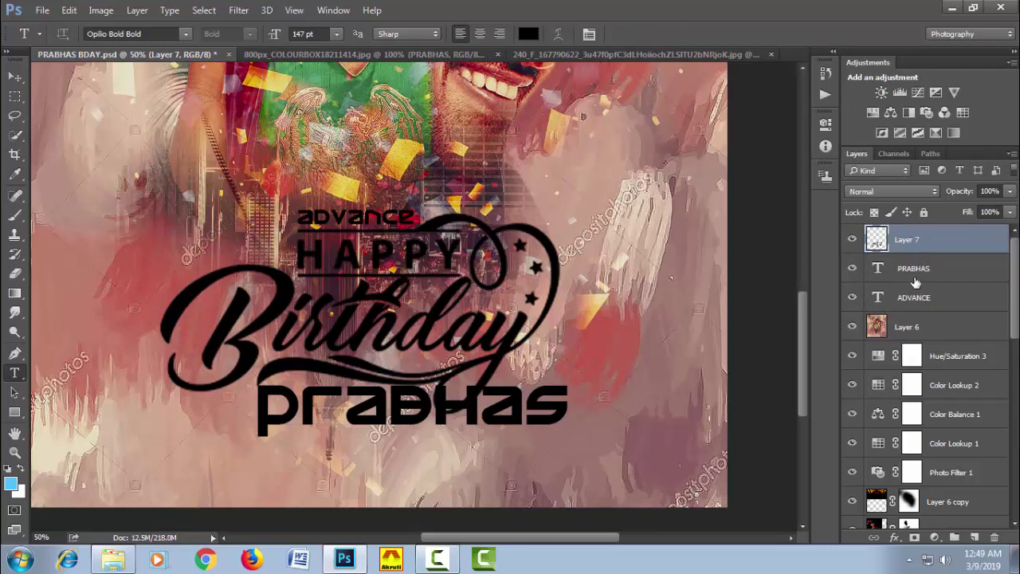
# - Mask Layer 7 with the PRABHAS text selection and invert the mask
pyautogui.keyDown('ctrl'); pyautogui.click(877, 270); pyautogui.keyUp('ctrl')
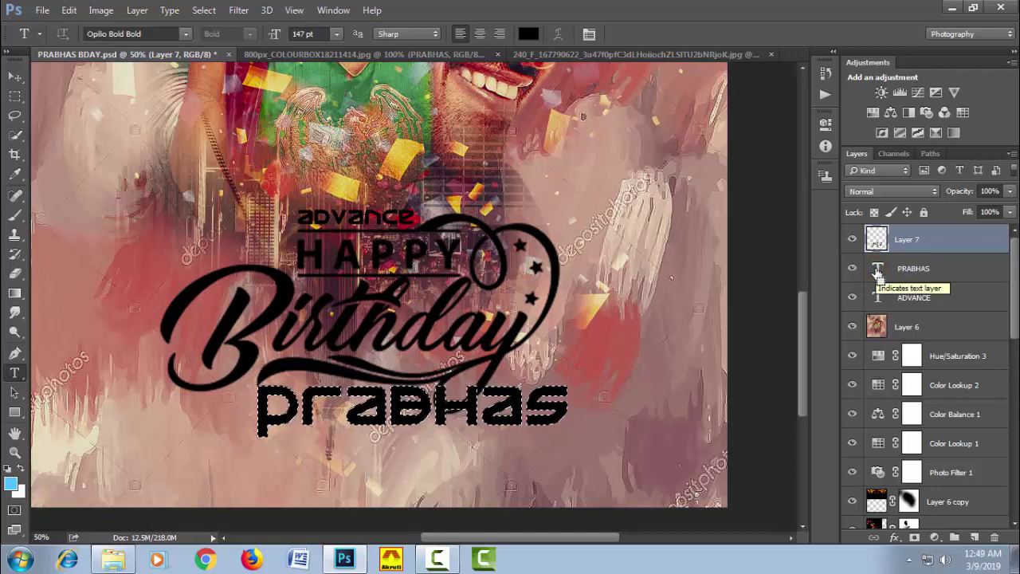
pyautogui.click(915, 538)
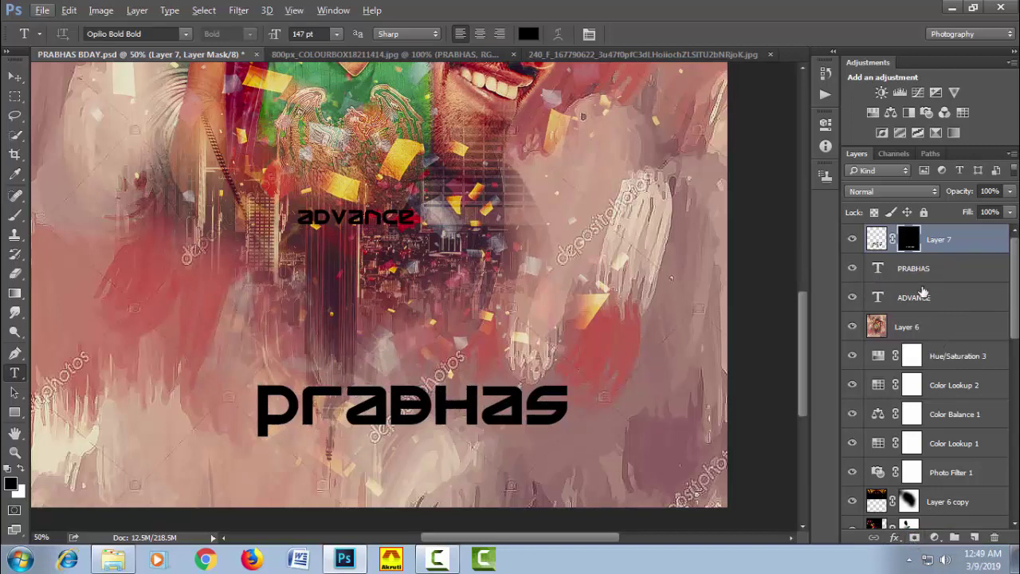
pyautogui.hotkey('ctrl', 'i')
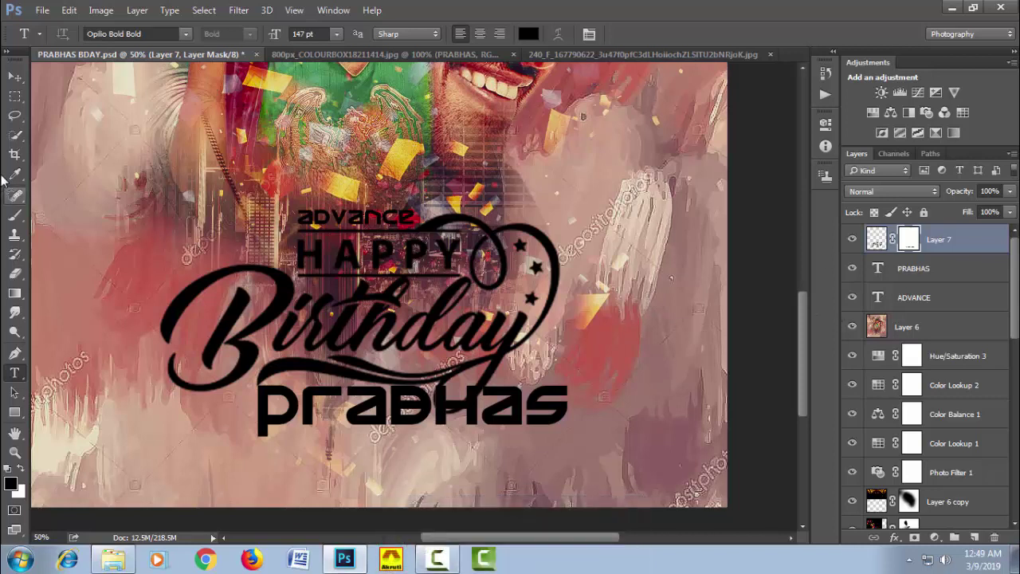
pyautogui.click(15, 77)
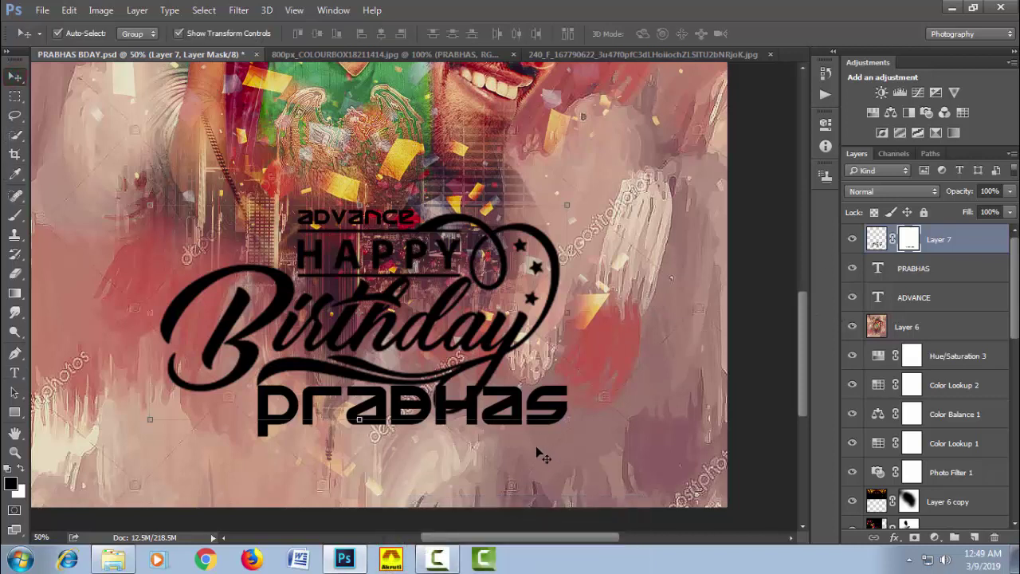
pyautogui.click(922, 268)
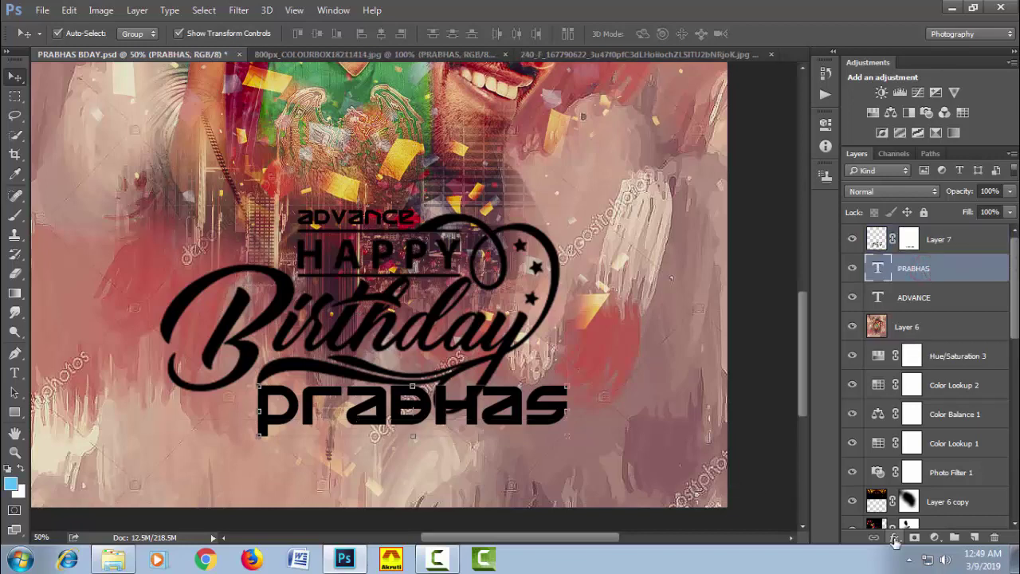
pyautogui.click(895, 540)
pyautogui.click(884, 433)
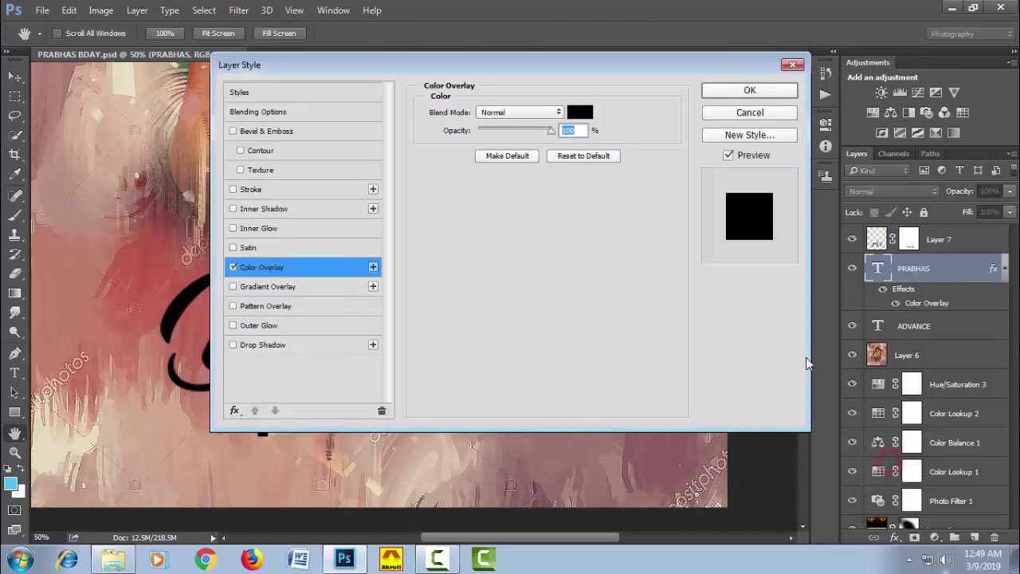
pyautogui.moveTo(312, 63); pyautogui.dragTo(726, 220)
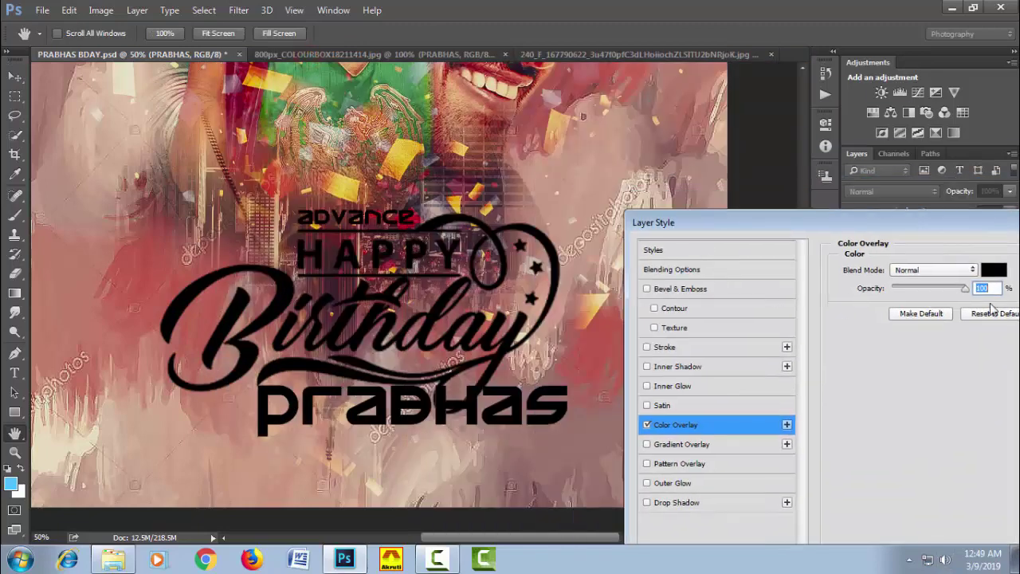
pyautogui.click(994, 273)
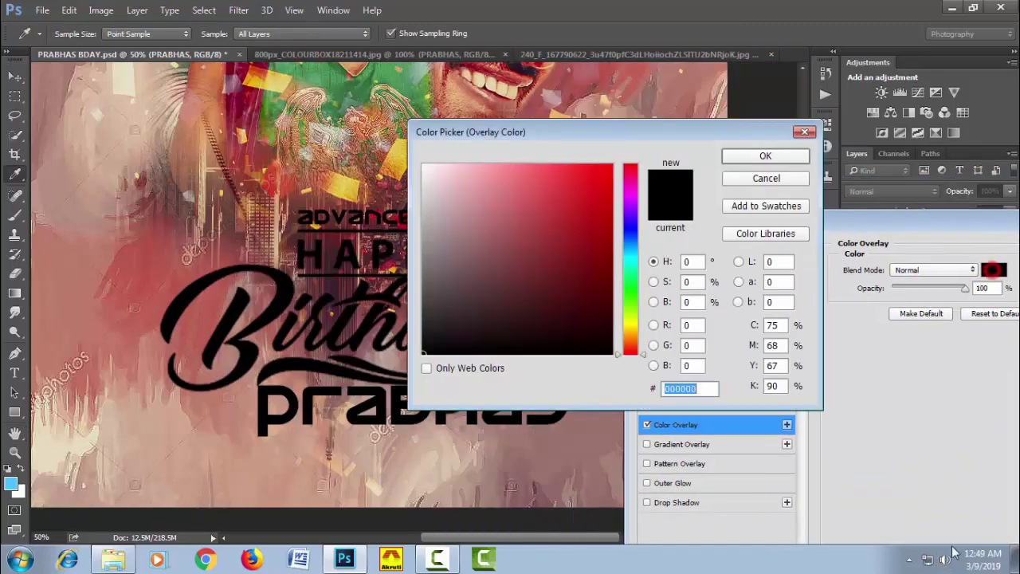
pyautogui.click(341, 186)
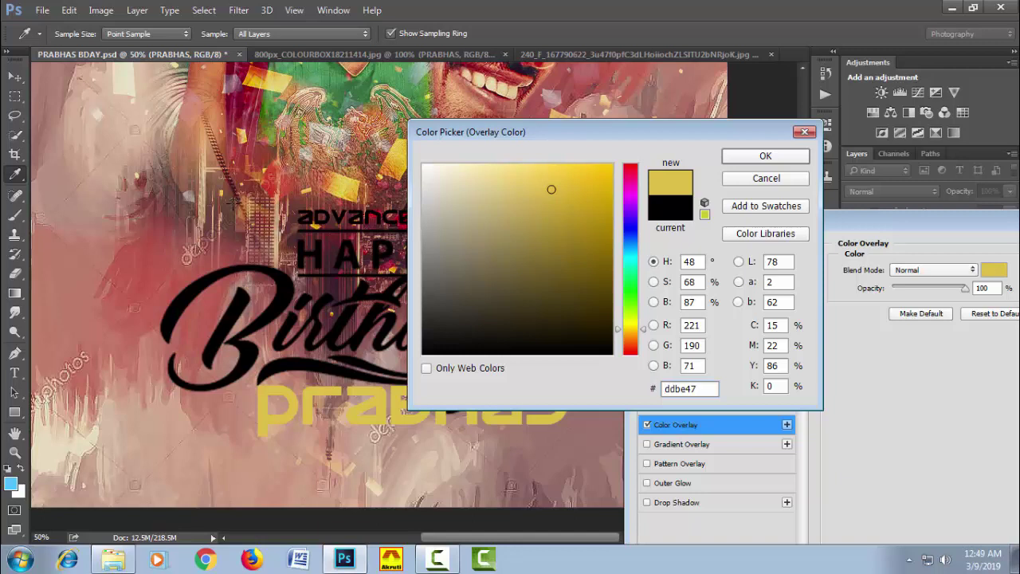
pyautogui.click(271, 187)
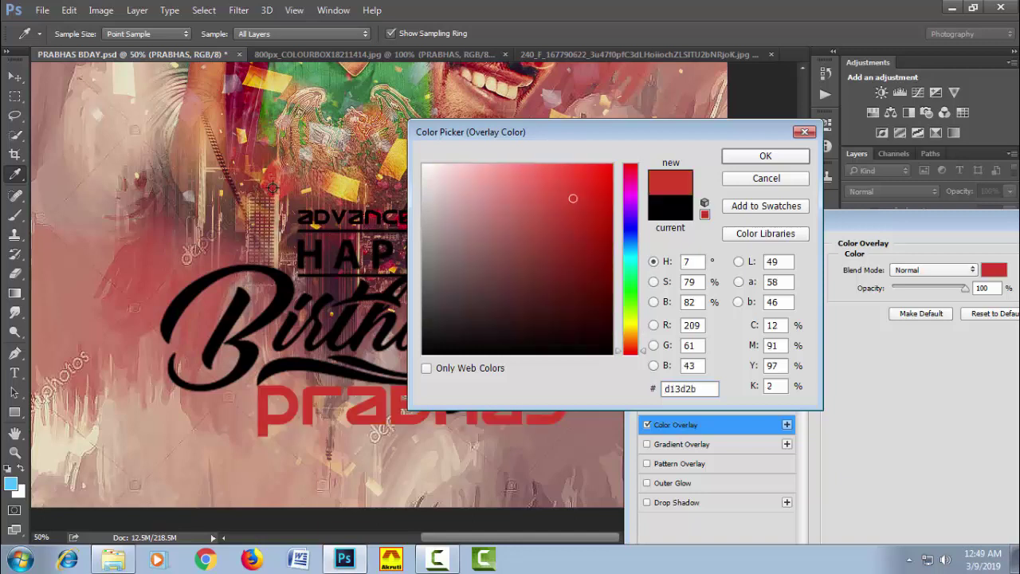
pyautogui.click(361, 94)
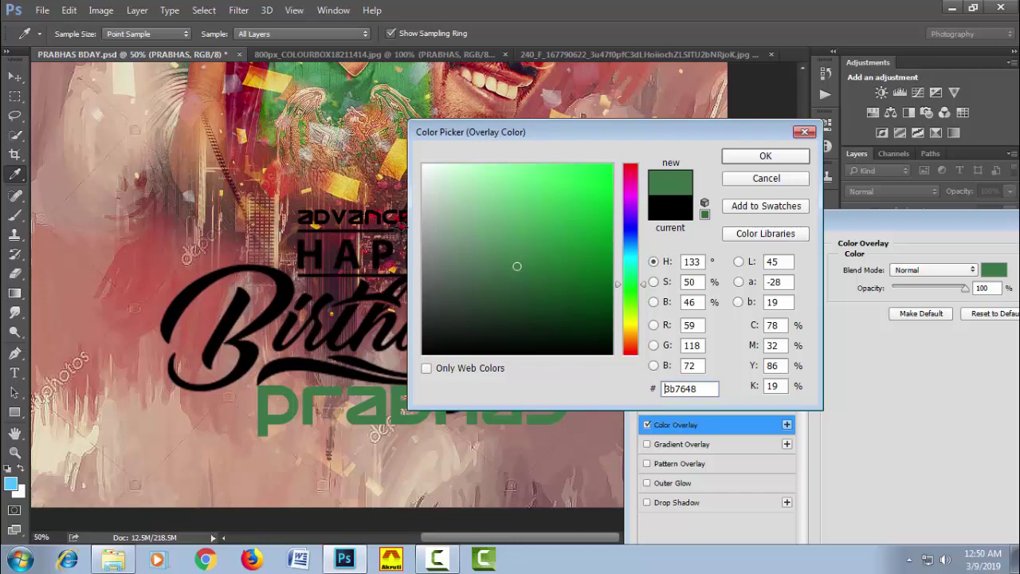
pyautogui.click(396, 234)
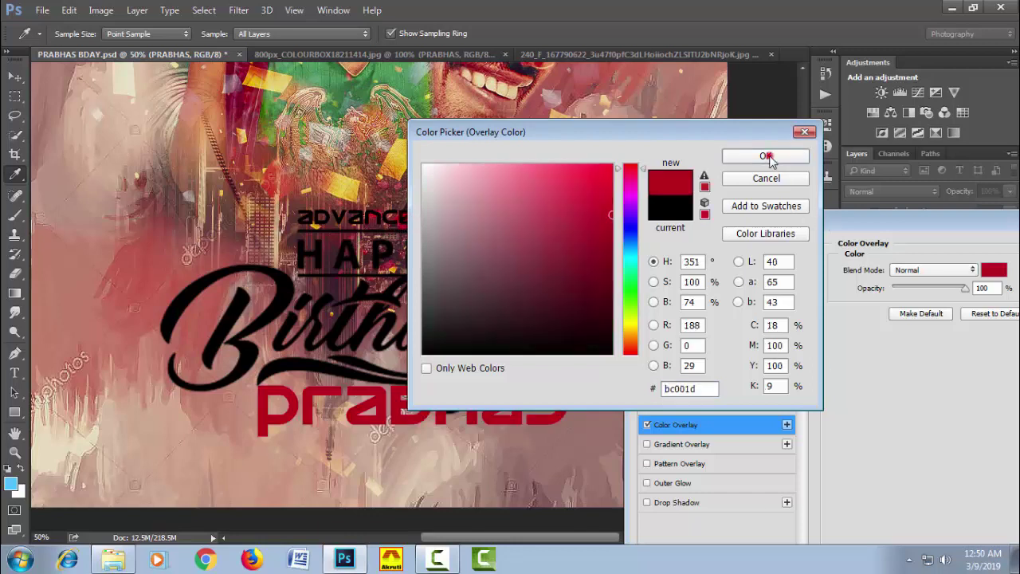
pyautogui.click(766, 156)
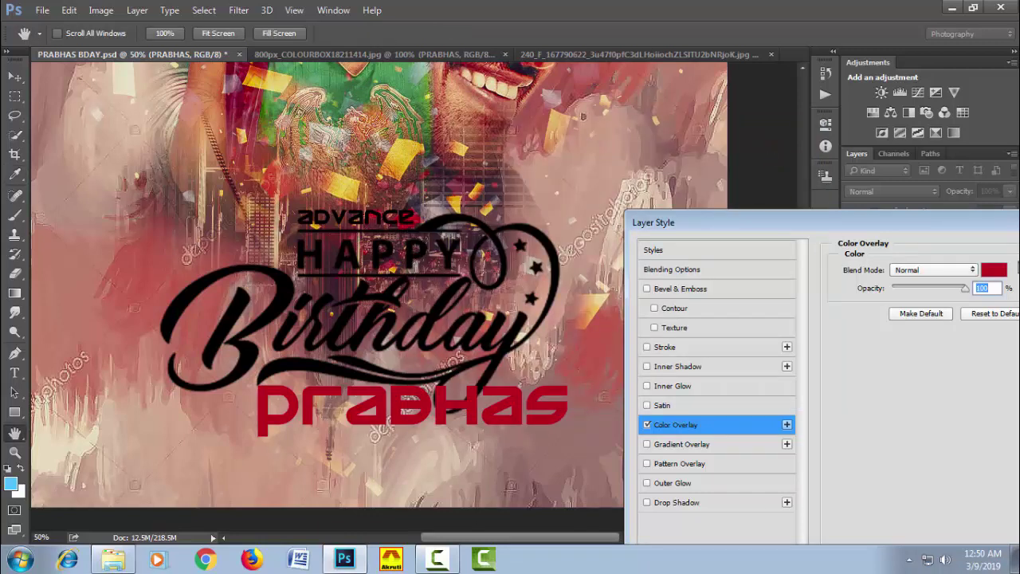
pyautogui.moveTo(797, 223); pyautogui.dragTo(538, 222)
pyautogui.click(883, 272)
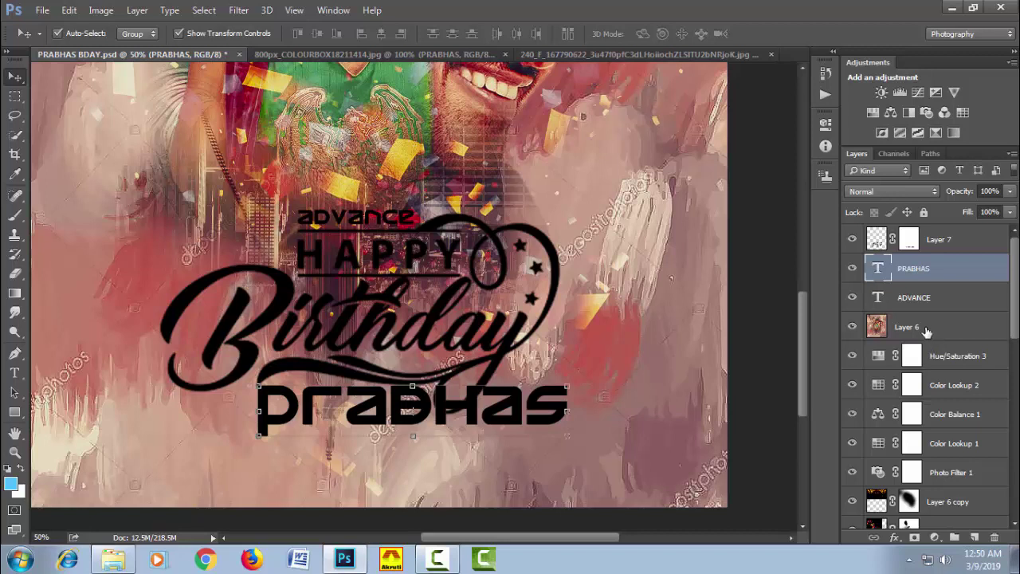
# - Clip a copy of Layer 6 to the PRABHAS text and blend it in Hard Light
pyautogui.moveTo(926, 332); pyautogui.dragTo(913, 280)
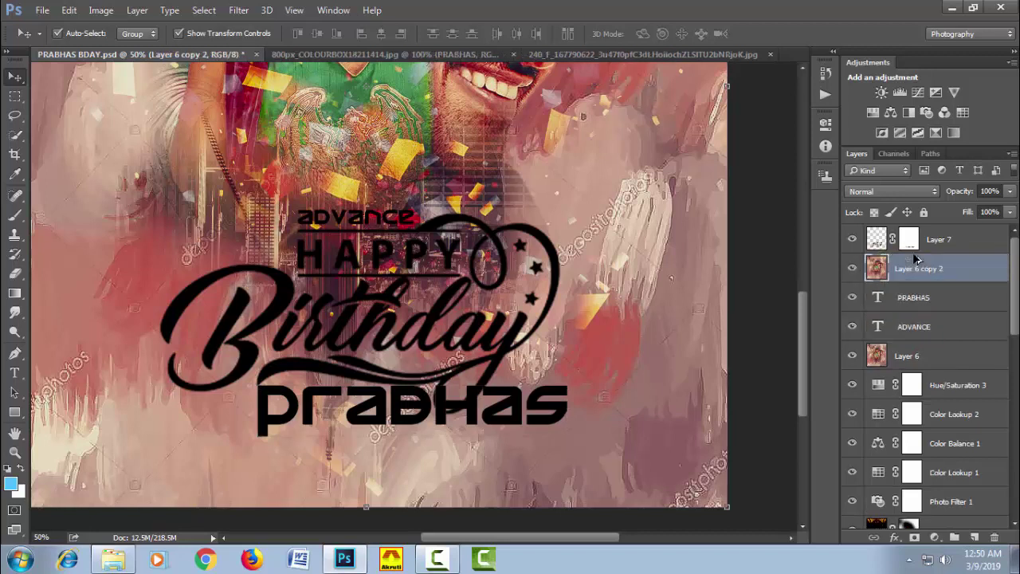
pyautogui.keyDown('alt'); pyautogui.click(910, 282); pyautogui.keyUp('alt')
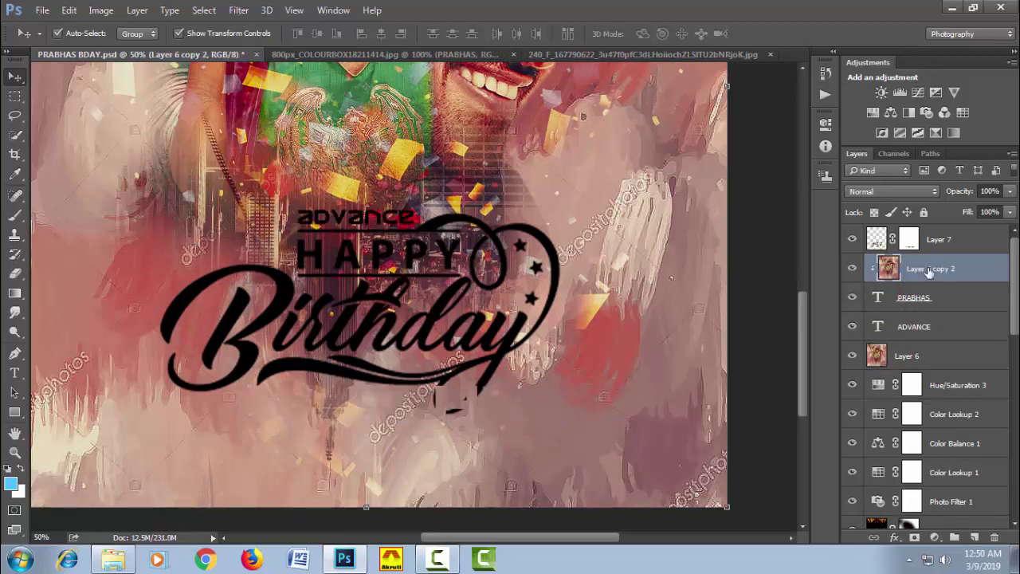
pyautogui.click(892, 190)
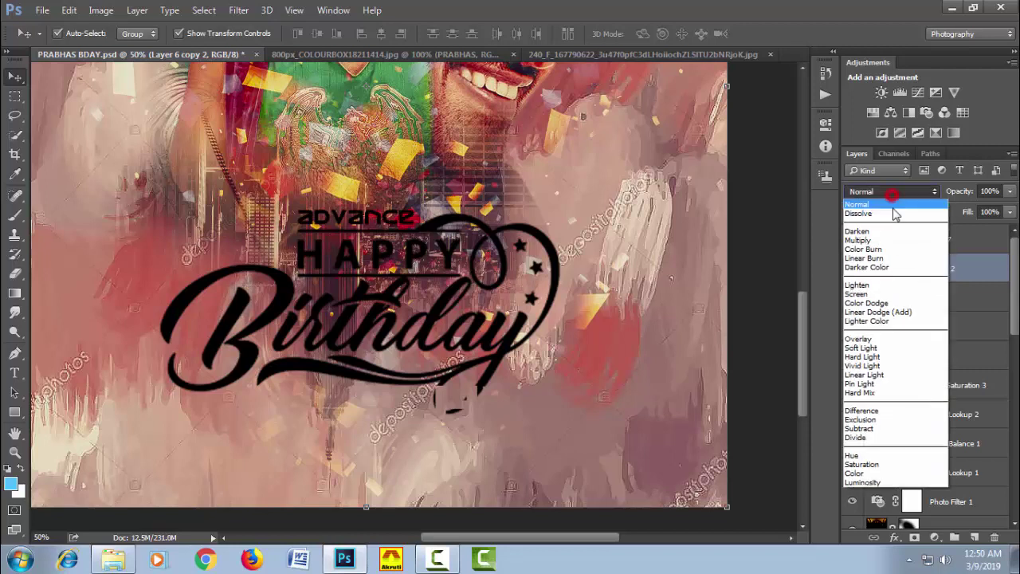
pyautogui.click(893, 340)
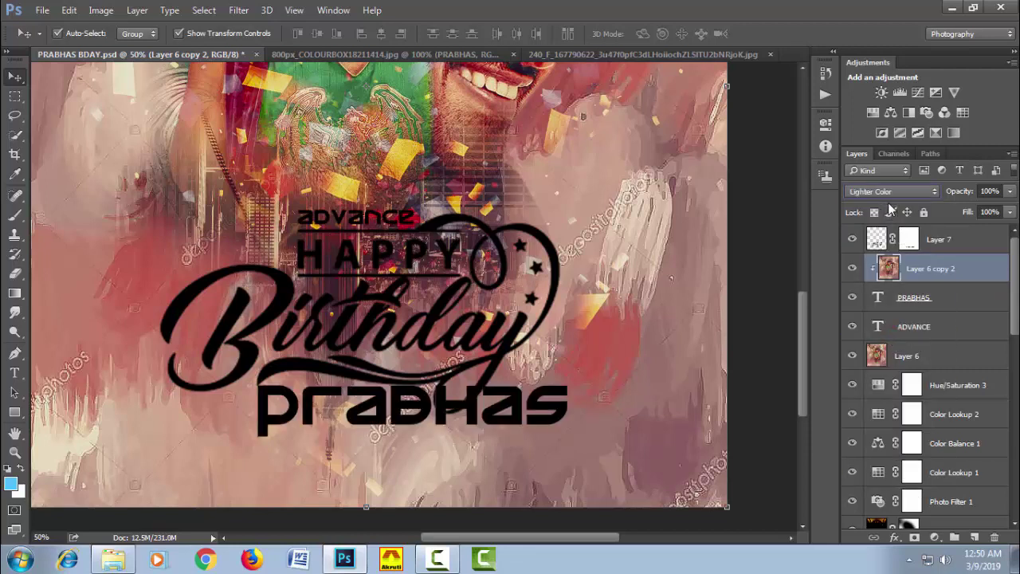
pyautogui.hotkey('shift', '+')
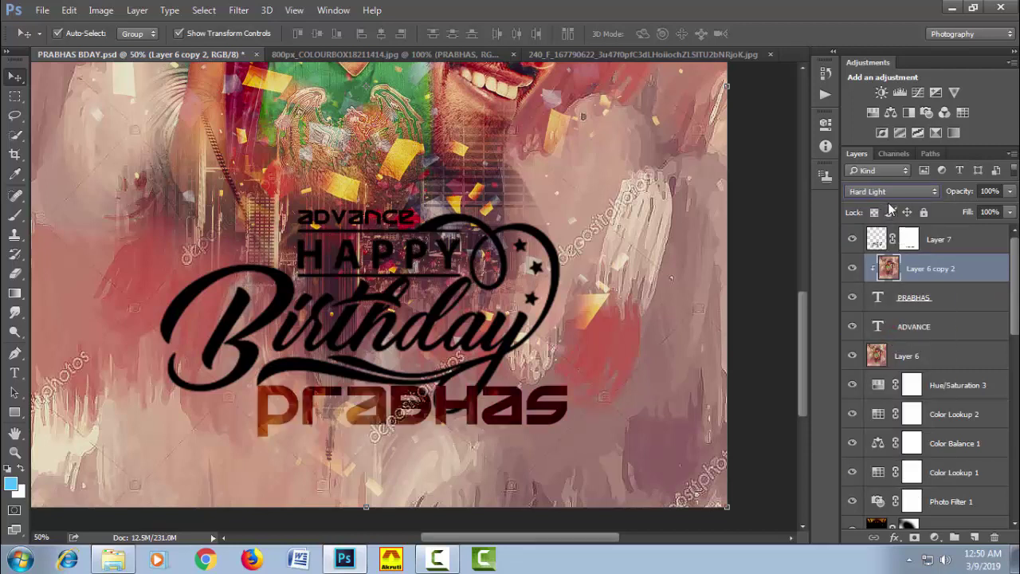
pyautogui.click(906, 299)
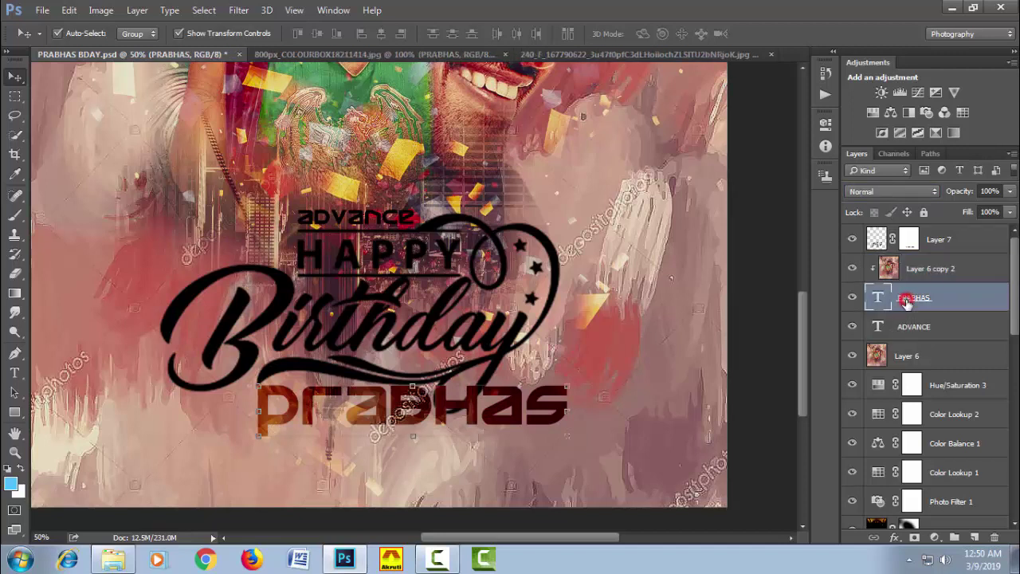
# - Add a drop shadow to PRABHAS with 11 px distance and 100% opacity
pyautogui.click(896, 539)
pyautogui.click(891, 529)
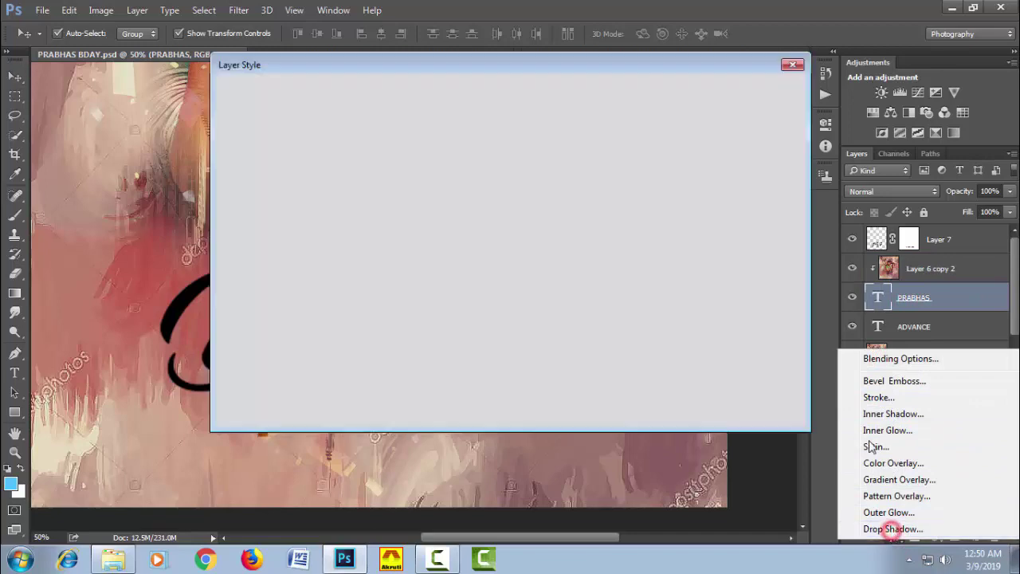
pyautogui.moveTo(399, 78); pyautogui.dragTo(728, 158)
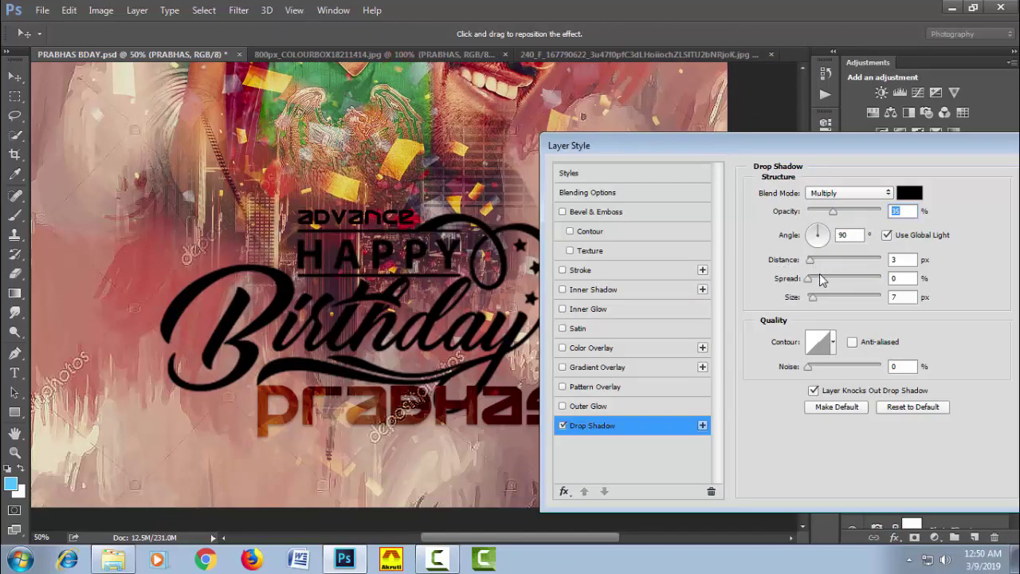
pyautogui.moveTo(810, 265); pyautogui.dragTo(817, 266)
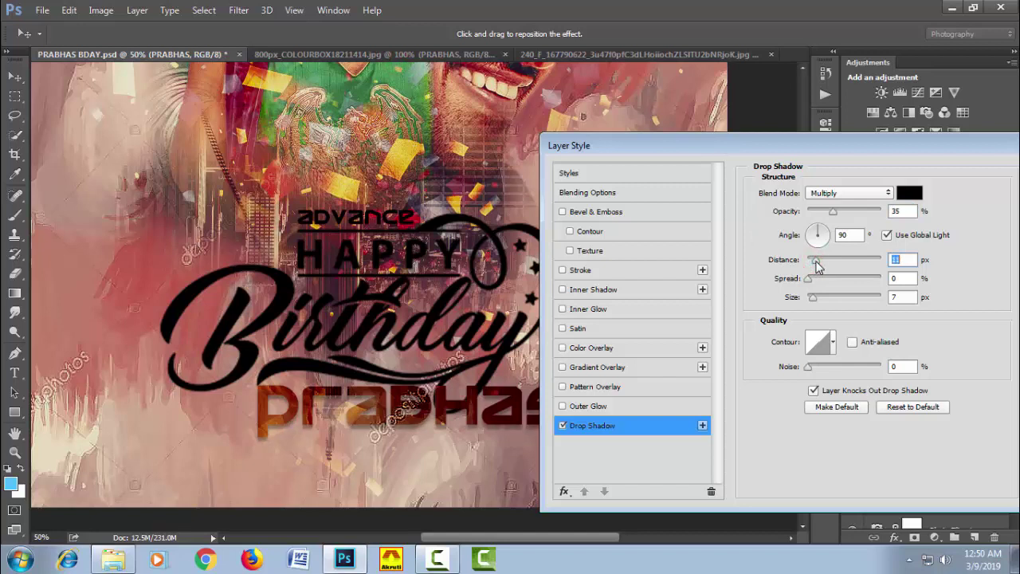
pyautogui.moveTo(835, 212)
pyautogui.mouseDown()
pyautogui.moveTo(866, 212)
pyautogui.moveTo(885, 232)
pyautogui.mouseUp()
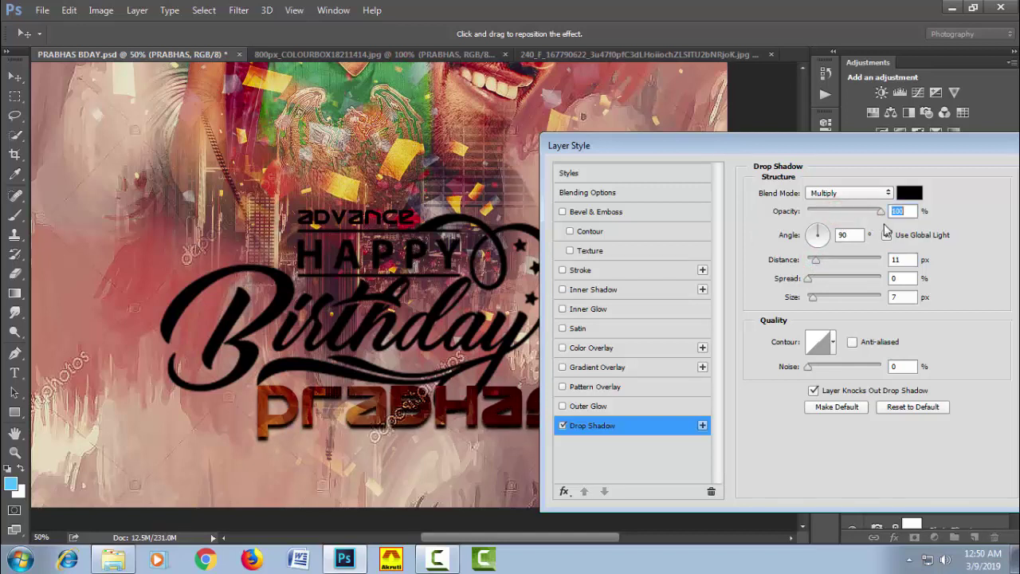
# - Set the shadow angle to 132°, raise its spread and size, and confirm it
pyautogui.moveTo(814, 233); pyautogui.dragTo(810, 233)
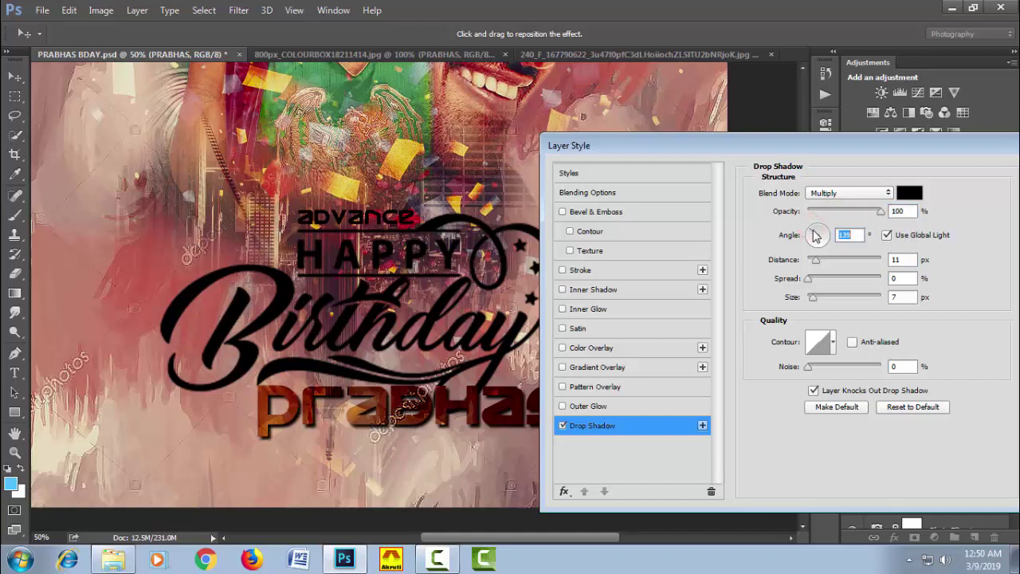
pyautogui.moveTo(813, 235); pyautogui.dragTo(815, 234)
pyautogui.moveTo(815, 298); pyautogui.dragTo(815, 295)
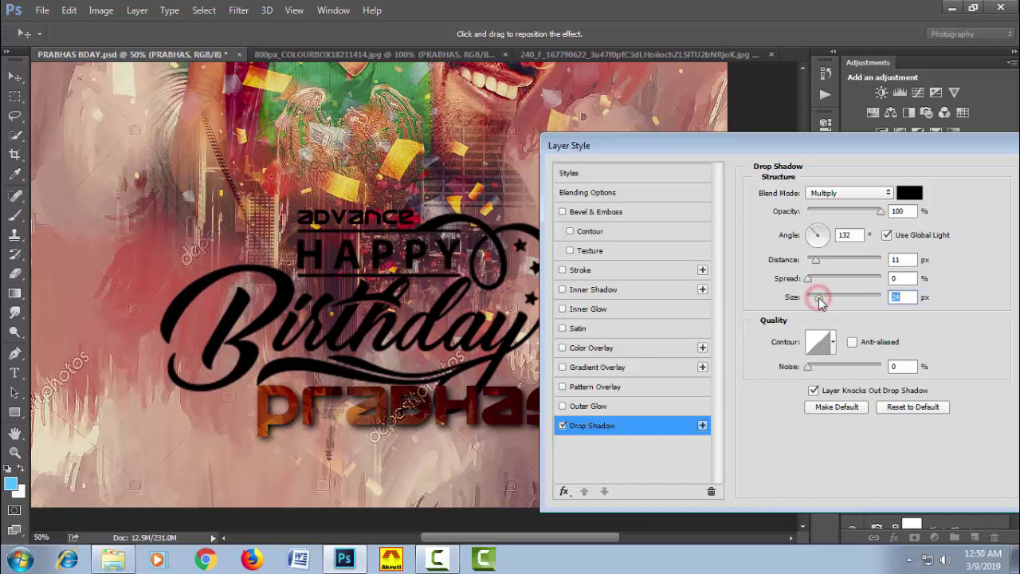
pyautogui.click(808, 278)
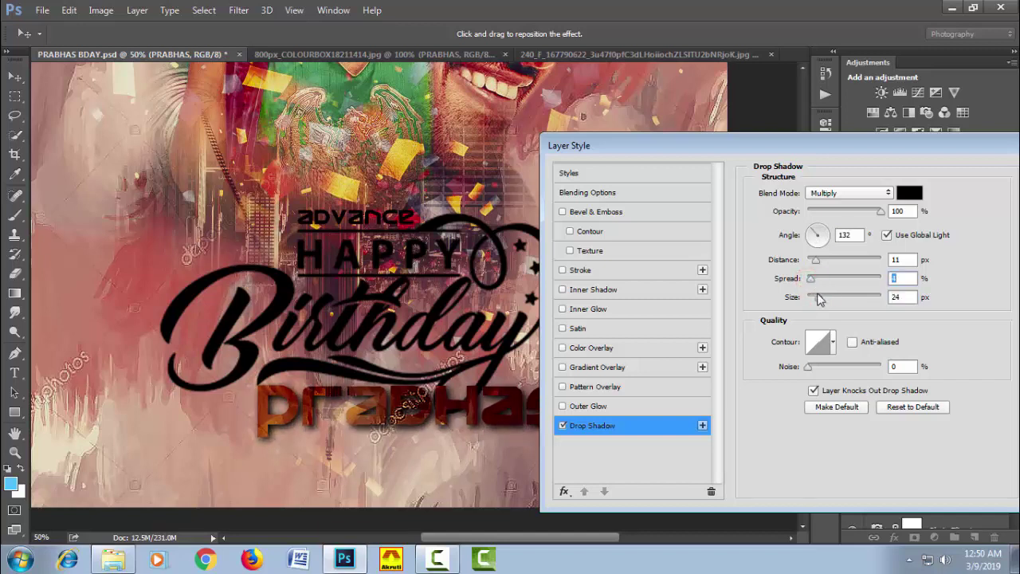
pyautogui.moveTo(821, 303); pyautogui.dragTo(824, 301)
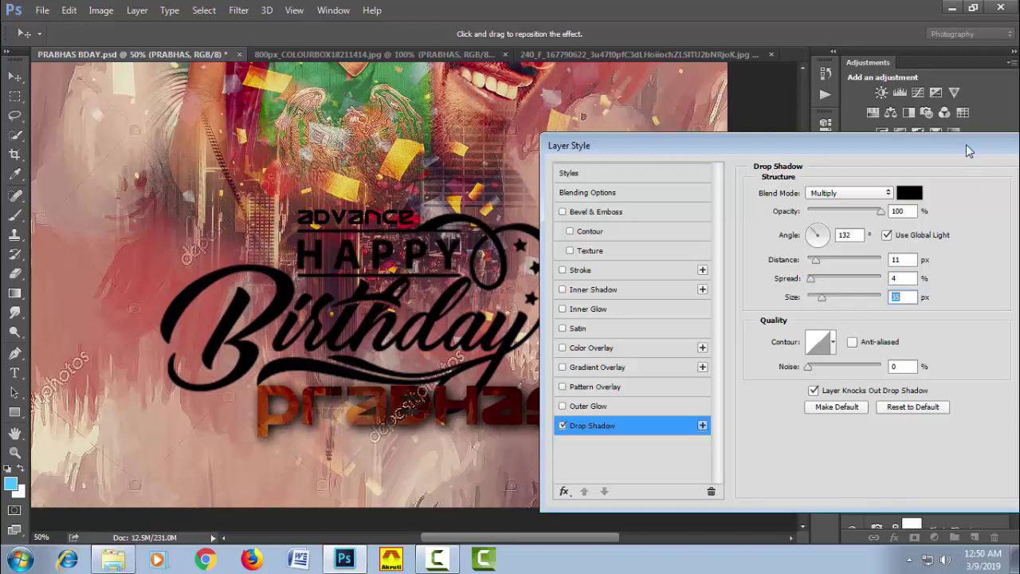
pyautogui.moveTo(967, 145); pyautogui.dragTo(797, 164)
pyautogui.click(906, 203)
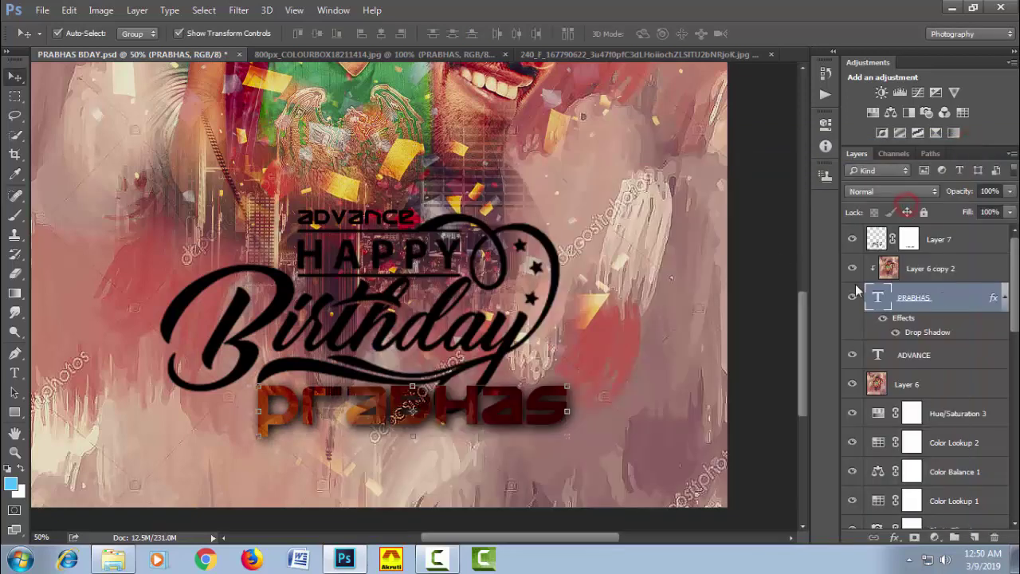
# - Lower Layer 6 copy 2's fill to 86%
pyautogui.click(954, 271)
pyautogui.moveTo(966, 213); pyautogui.dragTo(946, 219)
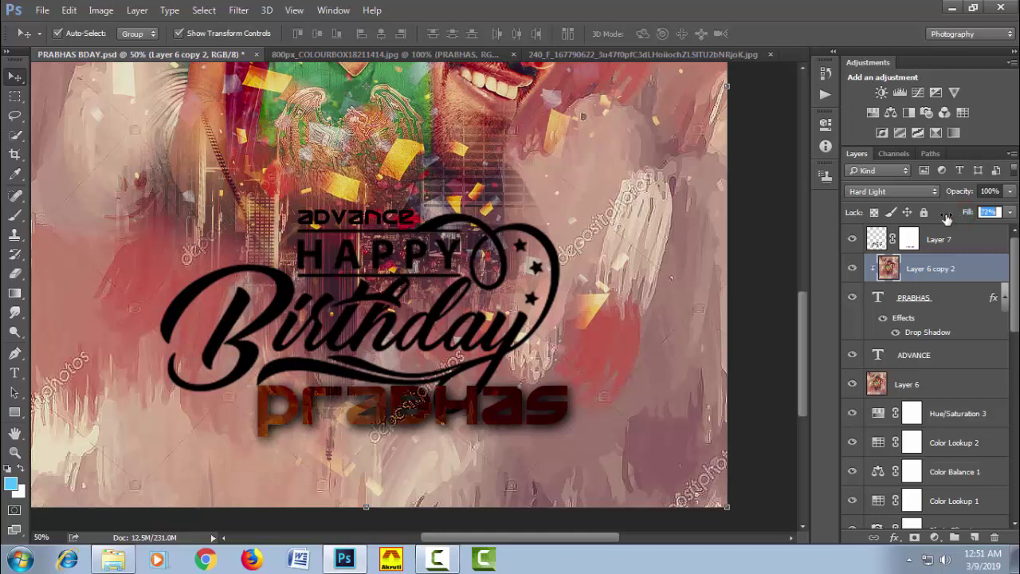
pyautogui.click(913, 302)
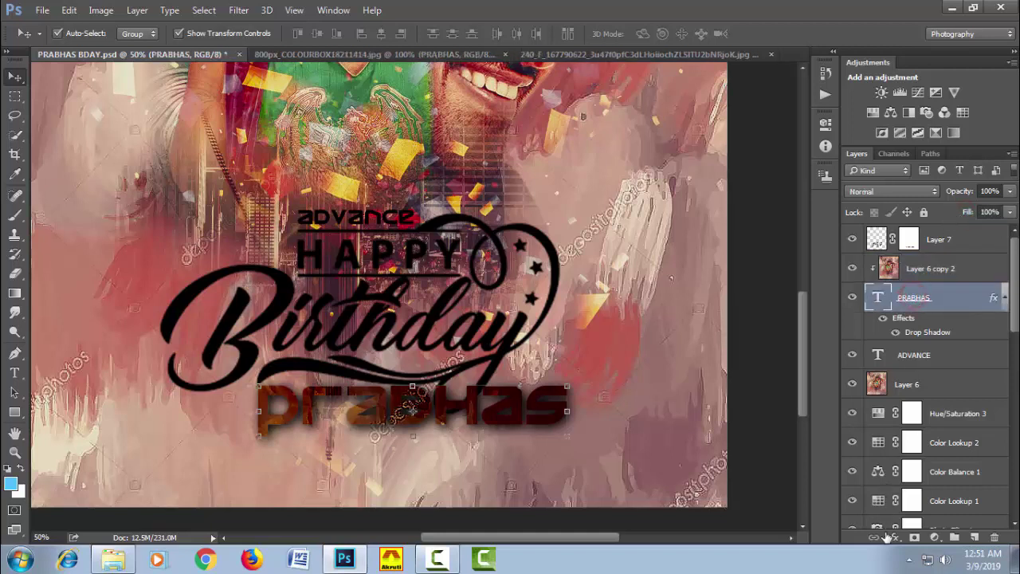
# - Add a Linear 90° gradient overlay to PRABHAS, turning the name silvery white
pyautogui.click(895, 539)
pyautogui.click(897, 477)
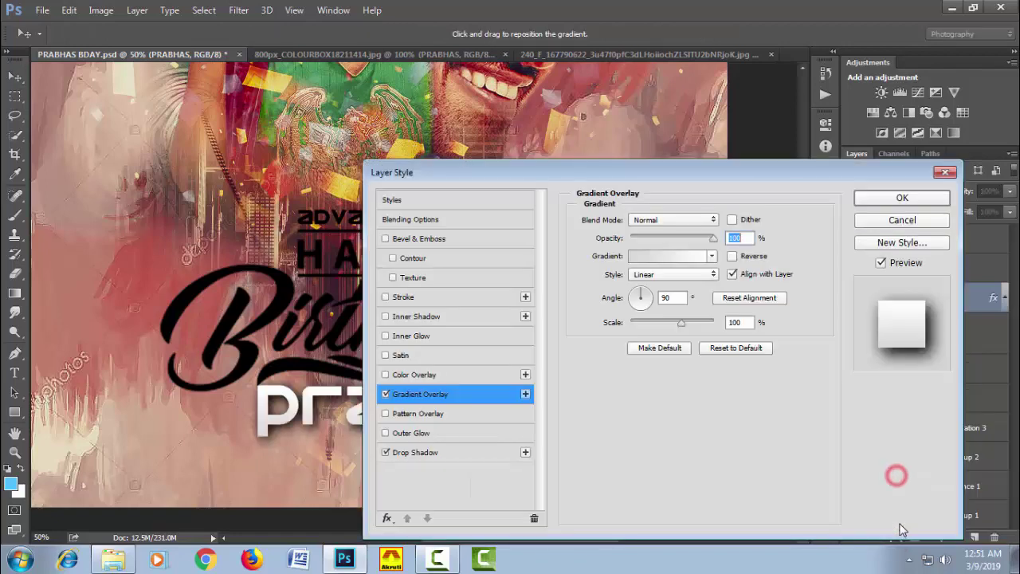
pyautogui.moveTo(526, 171)
pyautogui.mouseDown()
pyautogui.moveTo(776, 173)
pyautogui.moveTo(761, 171)
pyautogui.mouseUp()
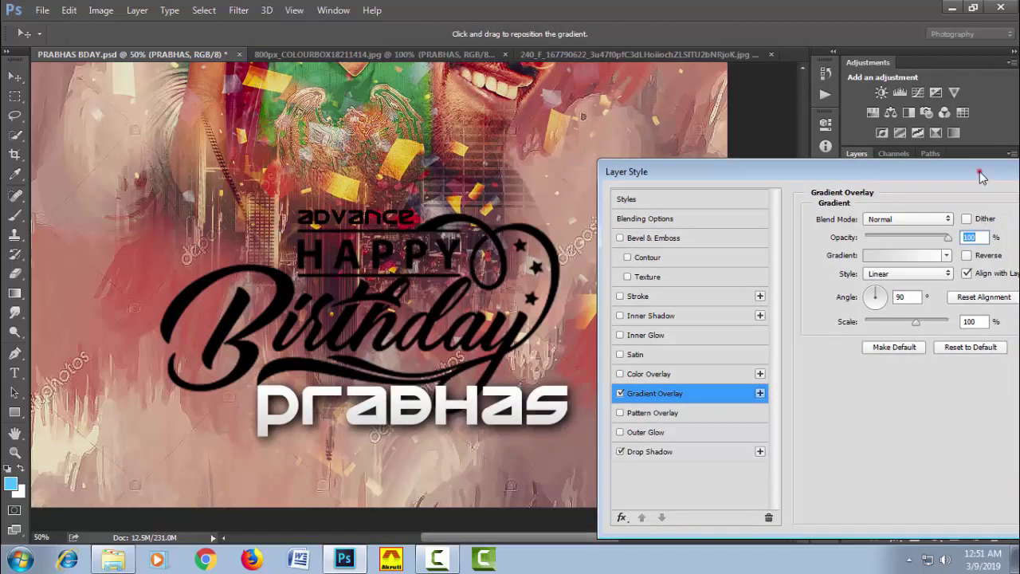
pyautogui.moveTo(985, 172); pyautogui.dragTo(878, 172)
pyautogui.click(998, 203)
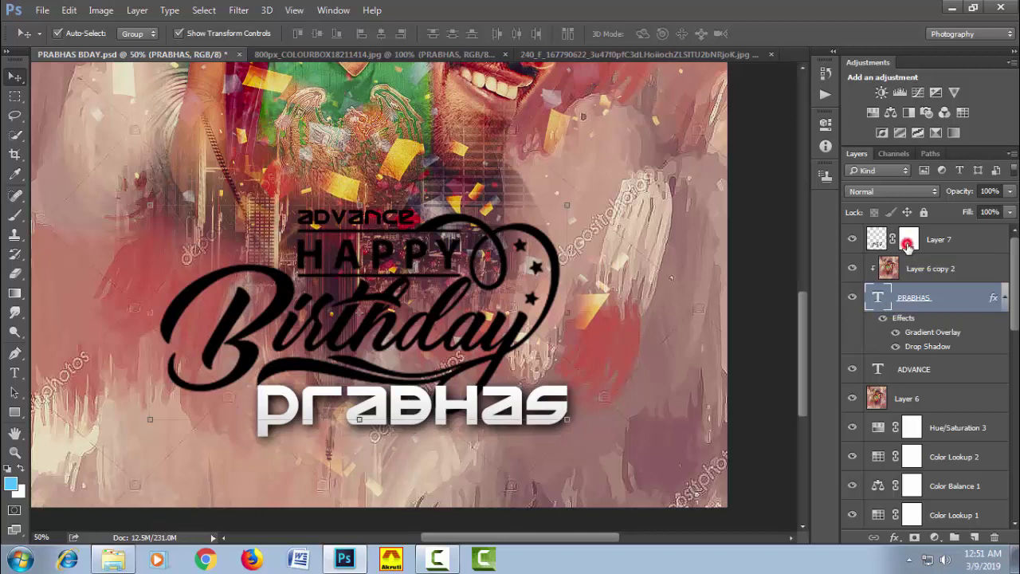
# - Target Layer 7's mask with a black brush shrunk to 60, zoomed in on PRABHAS
pyautogui.click(909, 239)
pyautogui.click(16, 215)
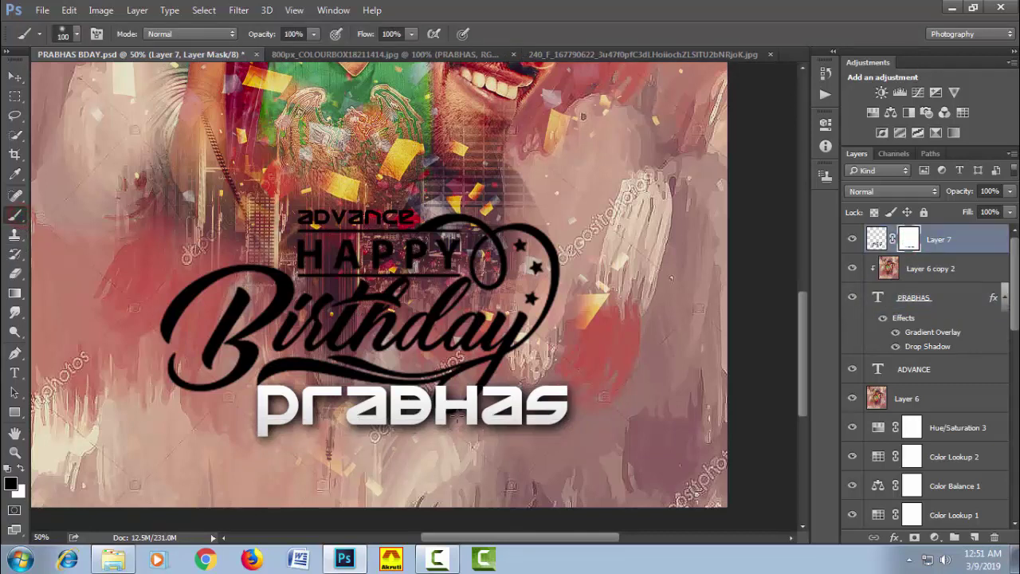
pyautogui.keyDown('ctrl'); pyautogui.click(475, 406); pyautogui.keyUp('ctrl')
pyautogui.press('[')
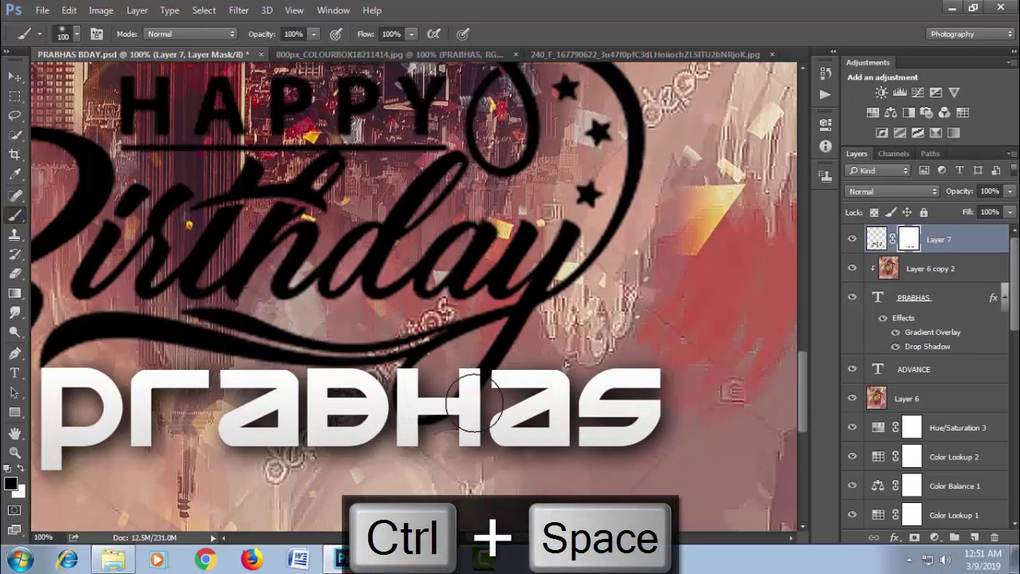
pyautogui.press('[')
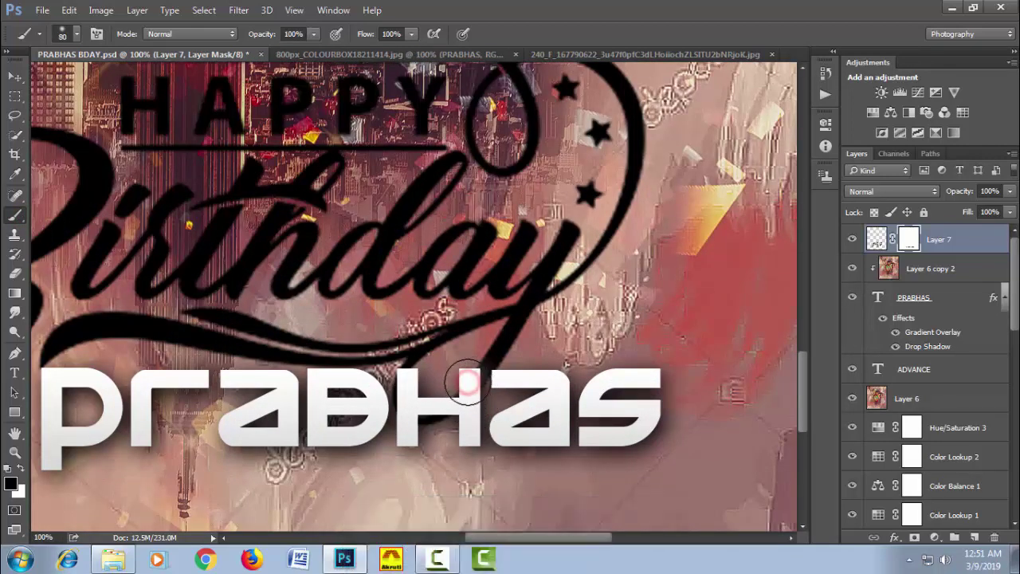
pyautogui.hotkey('ctrl', 'z')
pyautogui.press('x')
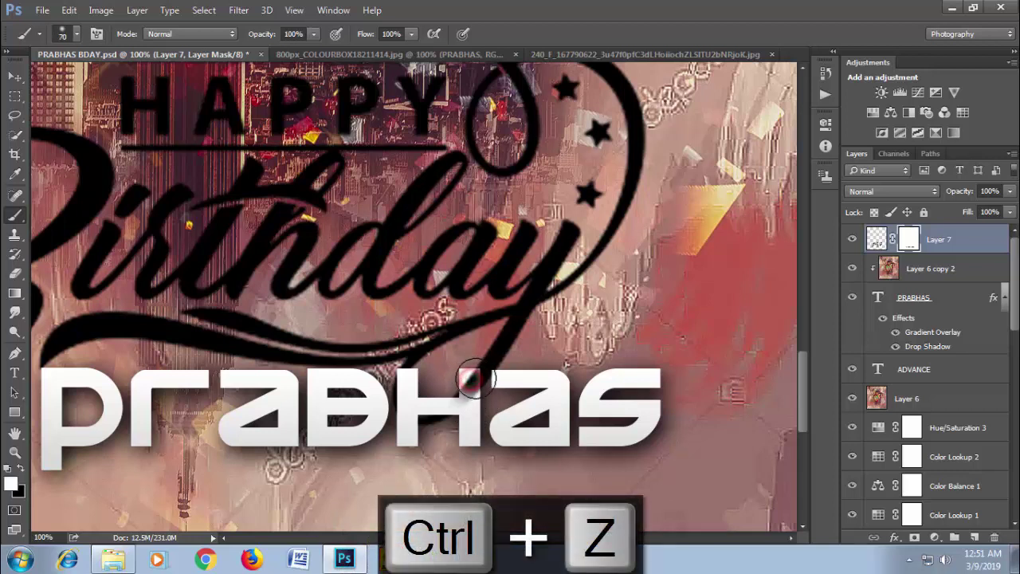
pyautogui.press('[')
# - Mask out the Birthday swirl tail where it crosses the H of PRABHAS
pyautogui.moveTo(467, 381)
pyautogui.mouseDown()
pyautogui.moveTo(472, 390)
pyautogui.moveTo(438, 433)
pyautogui.moveTo(461, 394)
pyautogui.moveTo(401, 398)
pyautogui.moveTo(406, 368)
pyautogui.moveTo(418, 403)
pyautogui.mouseUp()
pyautogui.press('[')
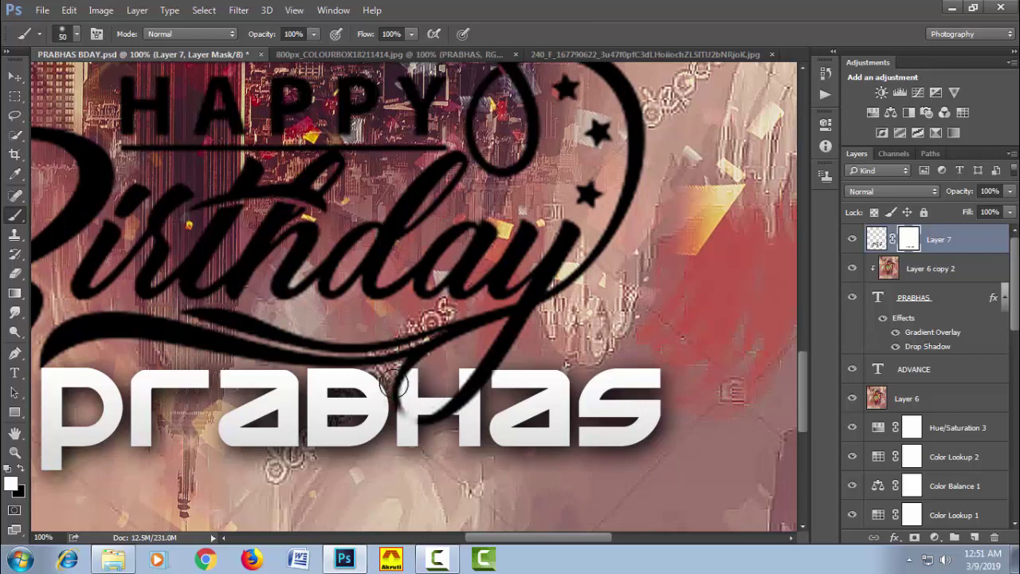
pyautogui.press('[')
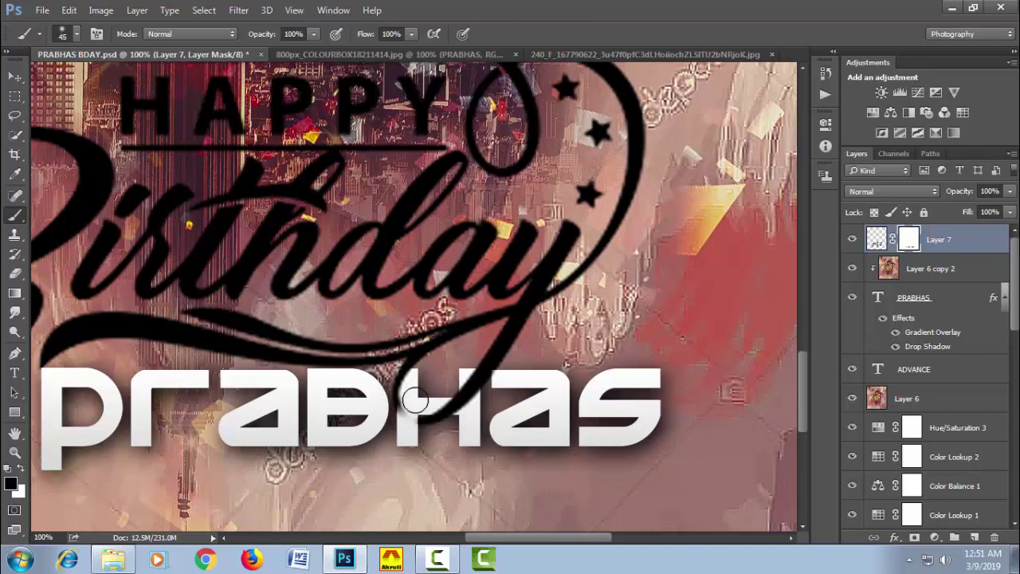
pyautogui.moveTo(412, 399); pyautogui.dragTo(405, 409)
pyautogui.click(405, 402)
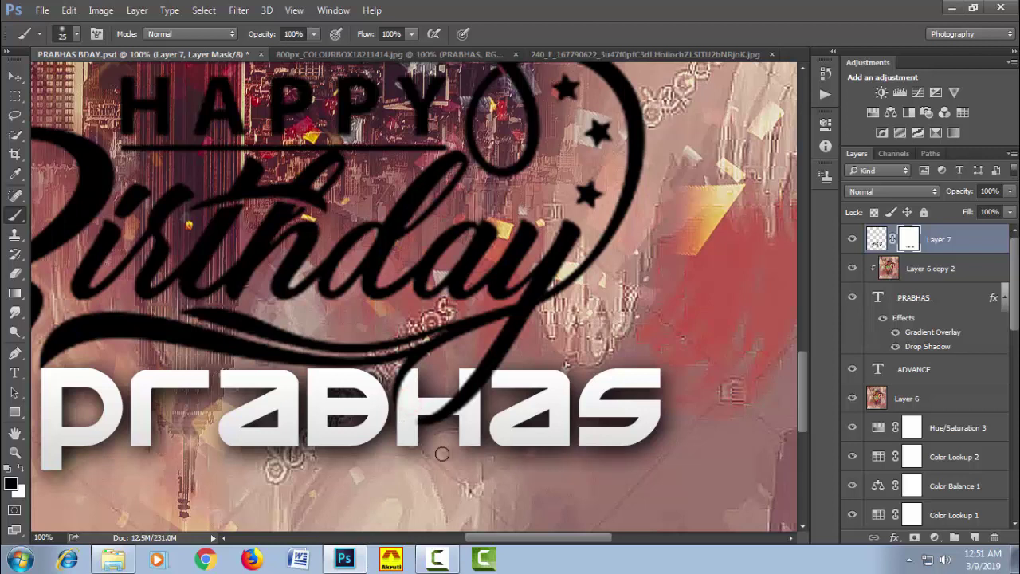
pyautogui.keyDown('alt'); pyautogui.click(462, 428); pyautogui.keyUp('alt')
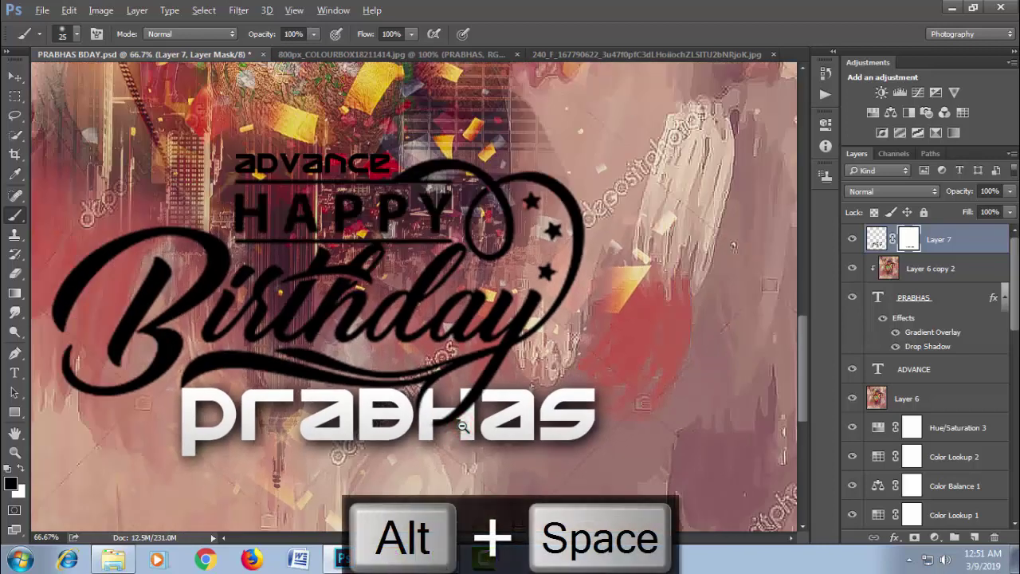
pyautogui.keyDown('alt'); pyautogui.click(462, 428); pyautogui.keyUp('alt')
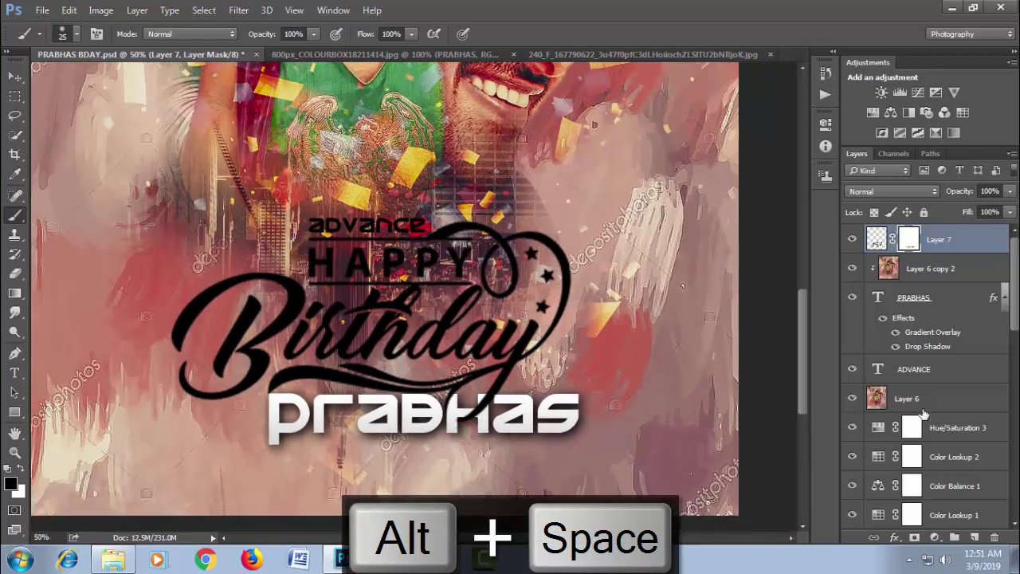
pyautogui.click(876, 239)
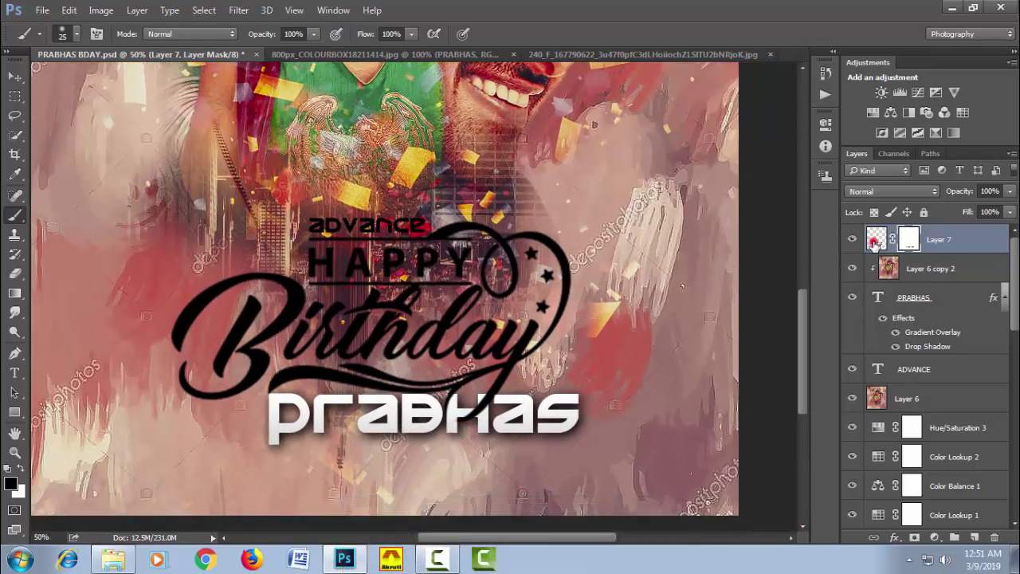
# - Add a gradient overlay to Layer 7, trying Spectrum, Yellow-Violet-Orange-Blue and Red-Green presets
pyautogui.click(894, 538)
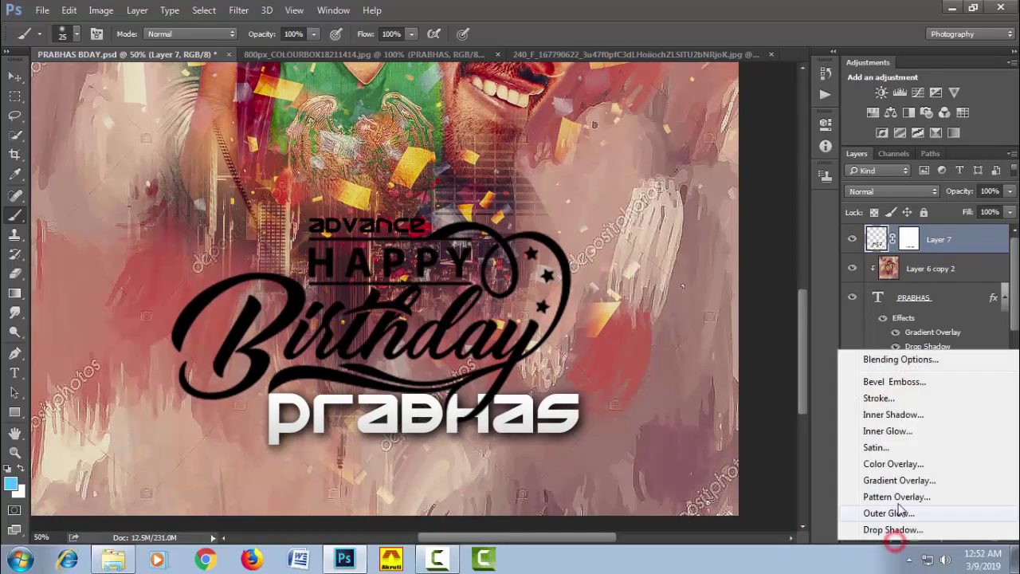
pyautogui.click(894, 481)
pyautogui.moveTo(535, 65); pyautogui.dragTo(871, 121)
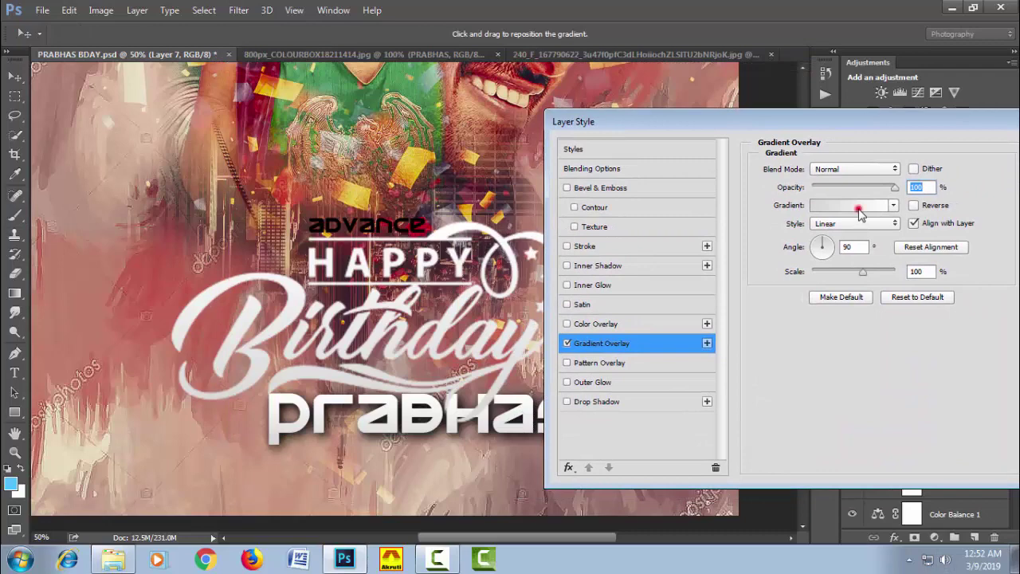
pyautogui.click(860, 208)
pyautogui.click(697, 164)
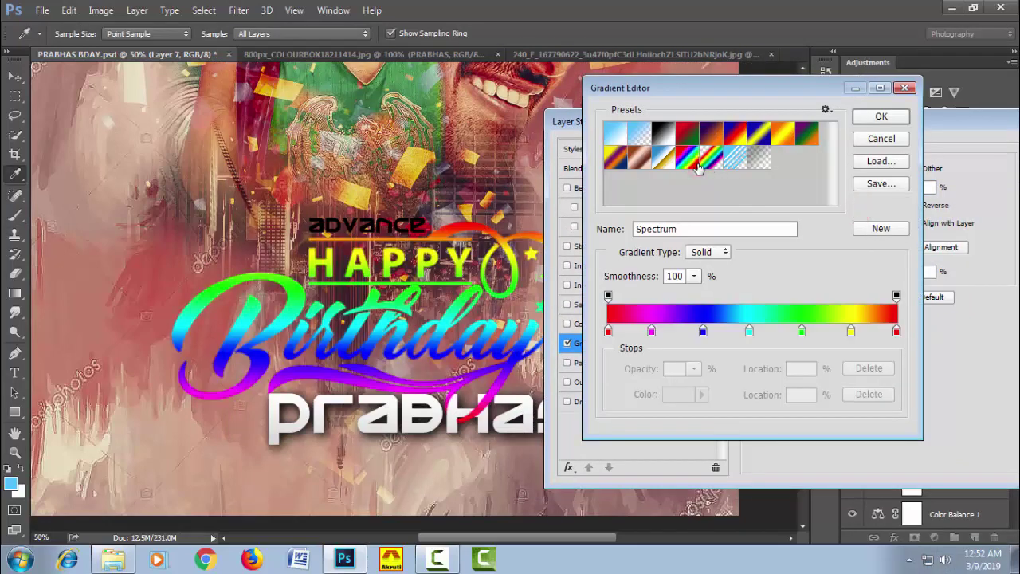
pyautogui.click(616, 162)
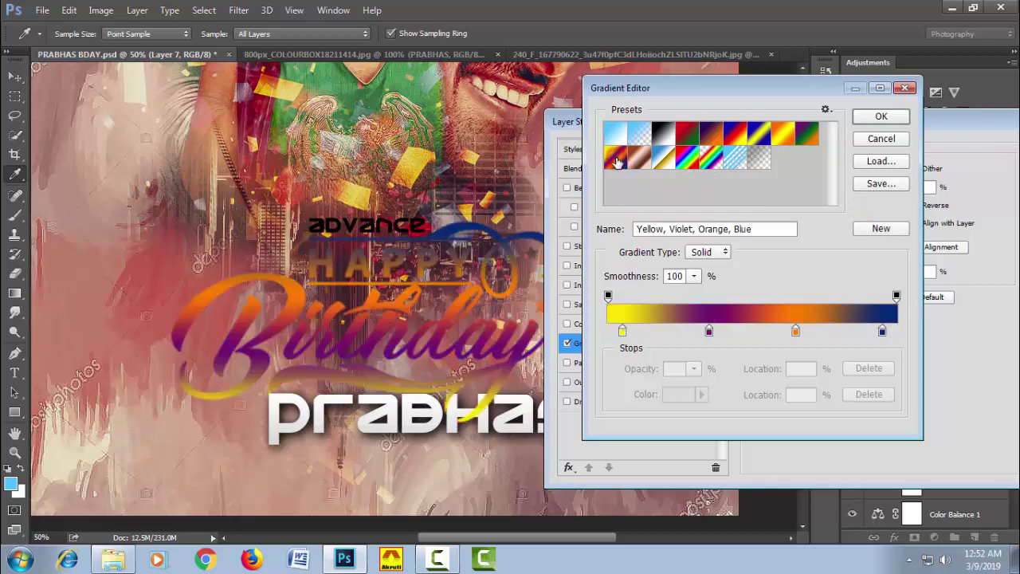
pyautogui.click(689, 135)
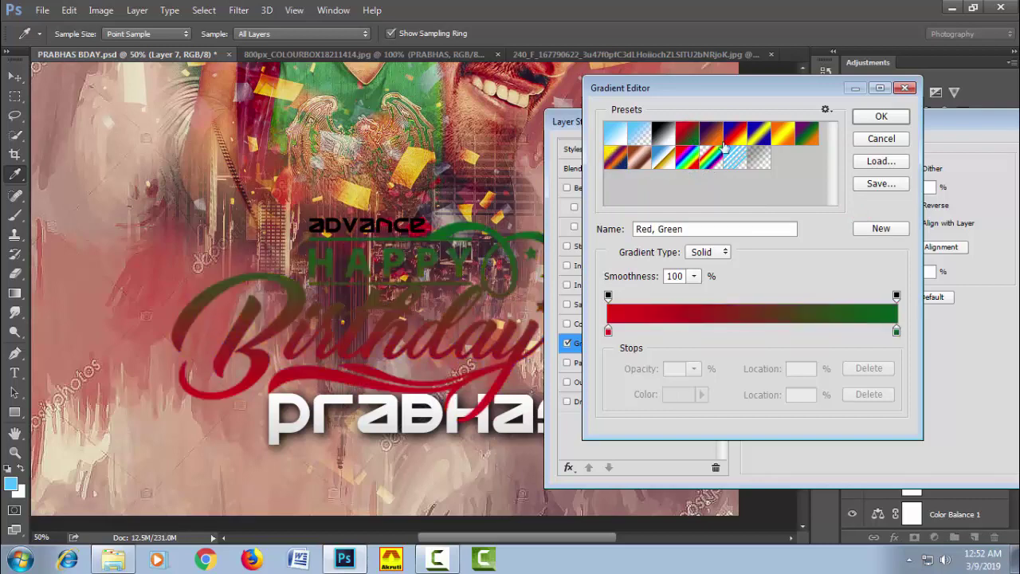
# - Experiment with the gradient's end stop colour: #d6a61d, sampled poster colours, then white
pyautogui.click(896, 332)
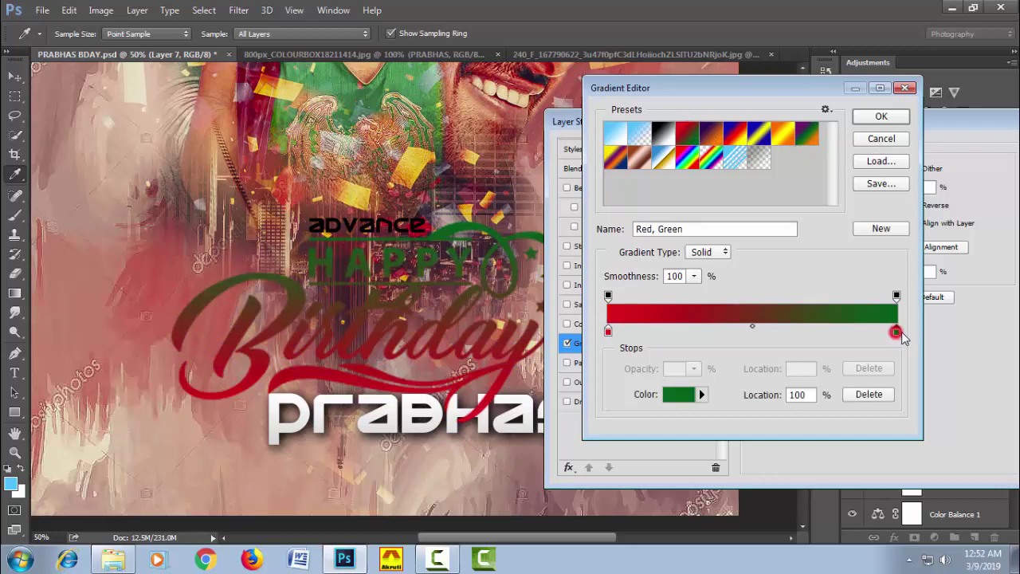
pyautogui.click(678, 393)
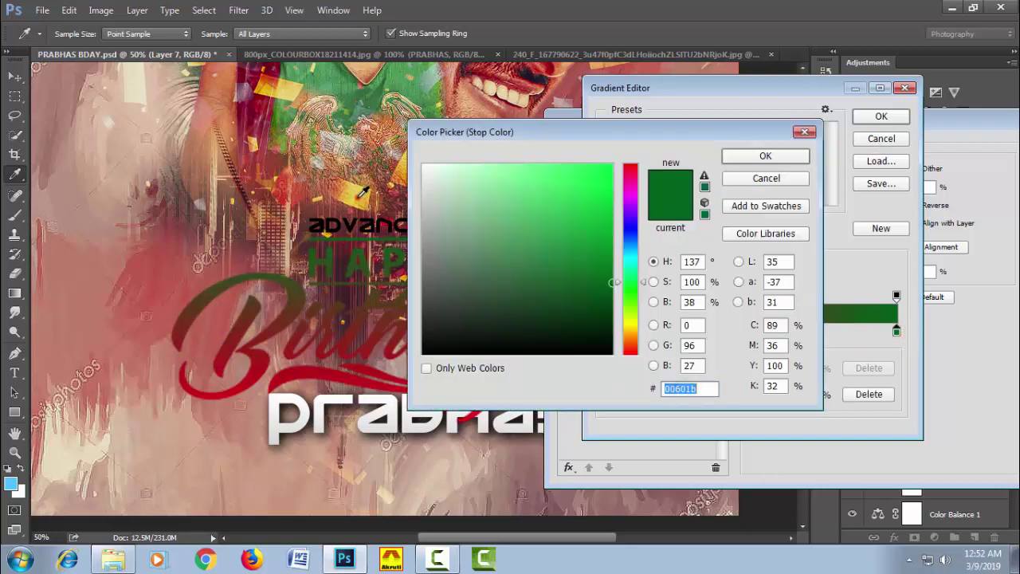
pyautogui.write('d6a61d')
pyautogui.moveTo(636, 195); pyautogui.dragTo(632, 184)
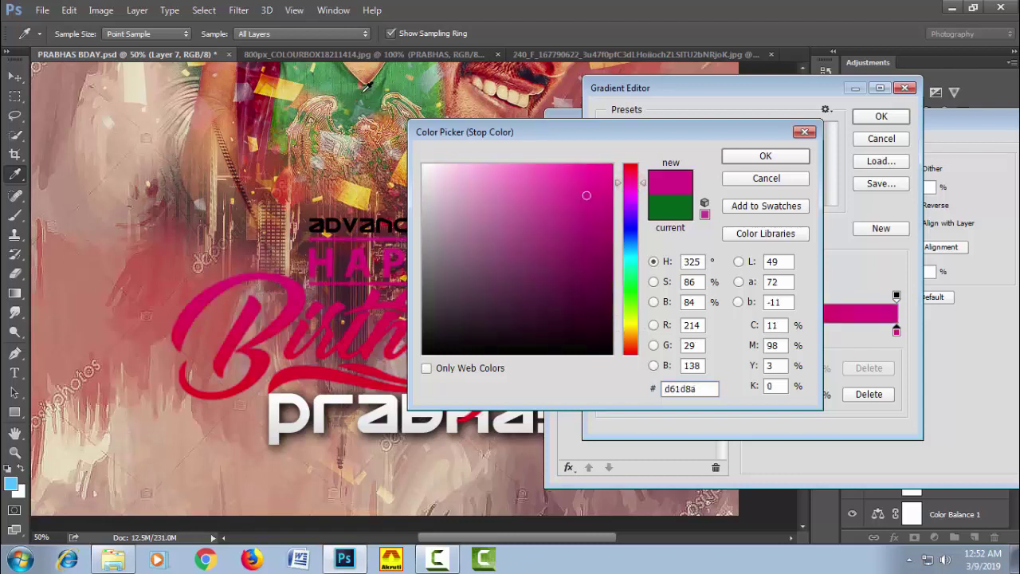
pyautogui.click(363, 94)
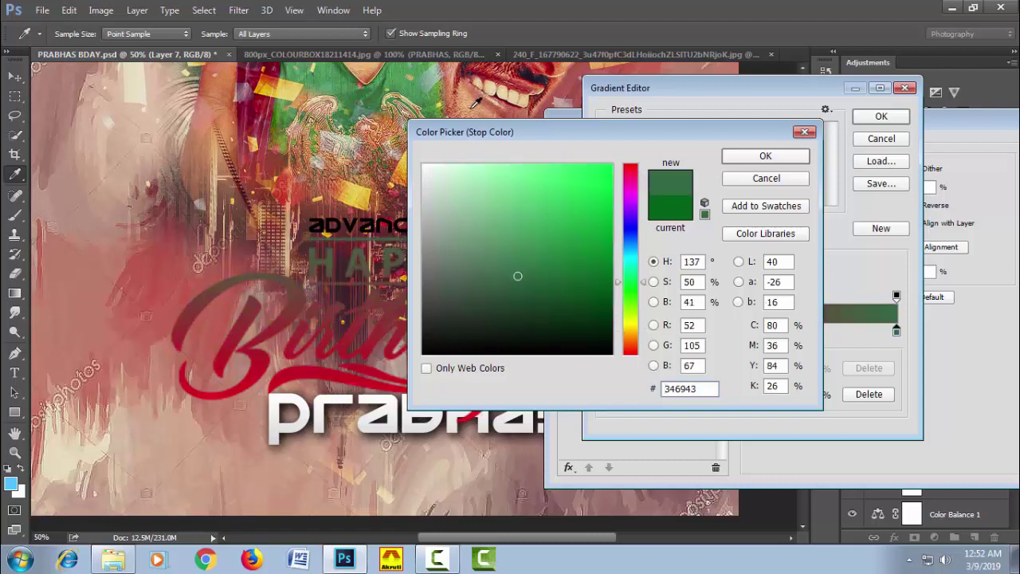
pyautogui.click(290, 93)
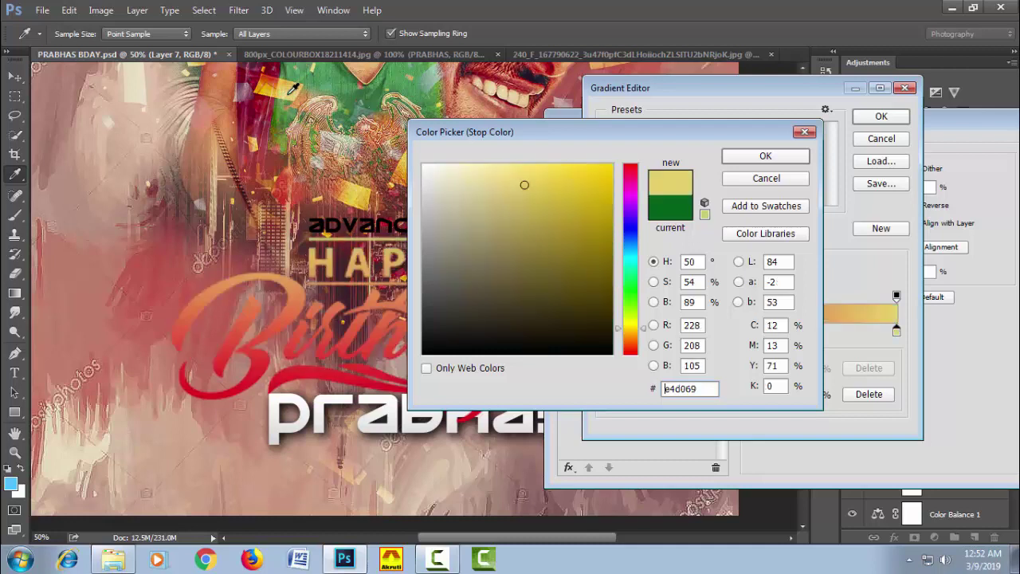
pyautogui.moveTo(424, 191); pyautogui.dragTo(412, 158)
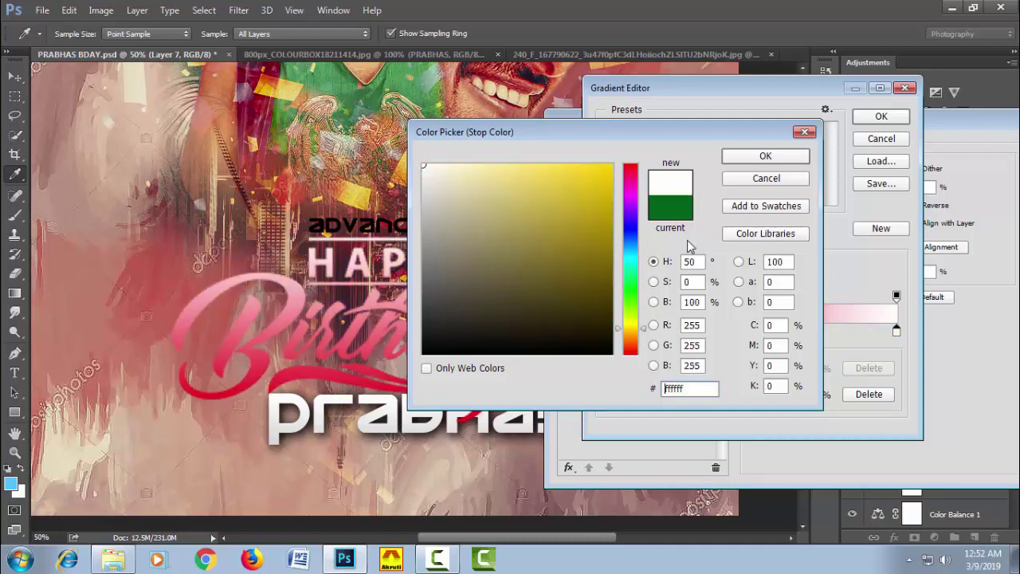
pyautogui.click(765, 156)
pyautogui.moveTo(699, 90); pyautogui.dragTo(705, 93)
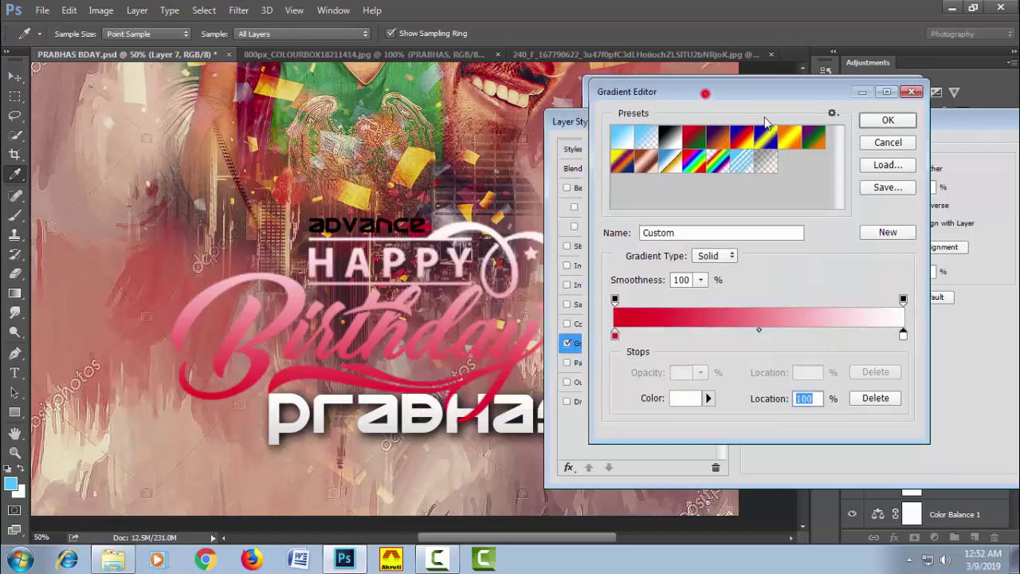
pyautogui.moveTo(764, 120); pyautogui.dragTo(771, 117)
# - Switch back to the Spectrum rainbow gradient and apply the overlay
pyautogui.click(760, 188)
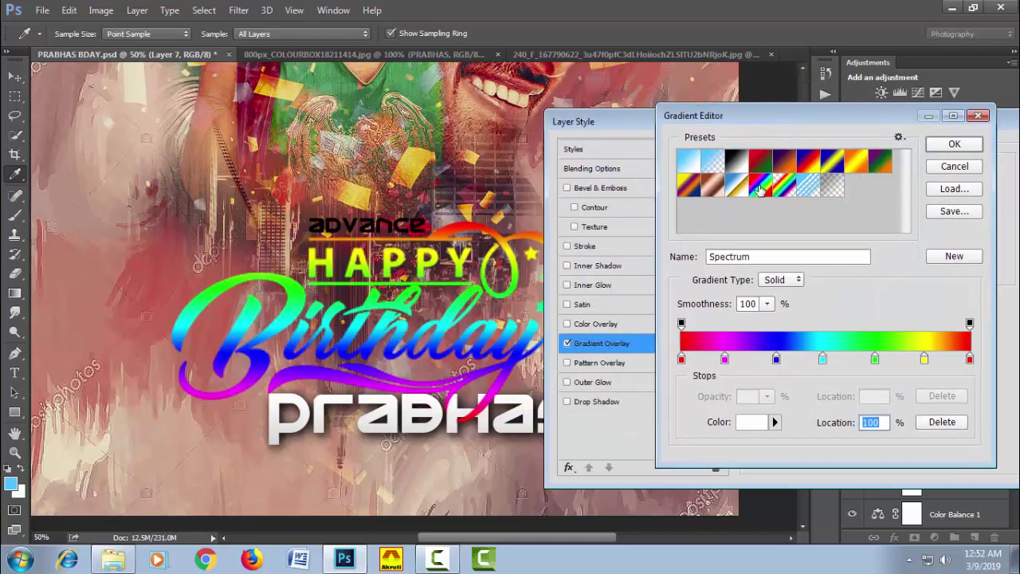
pyautogui.click(954, 149)
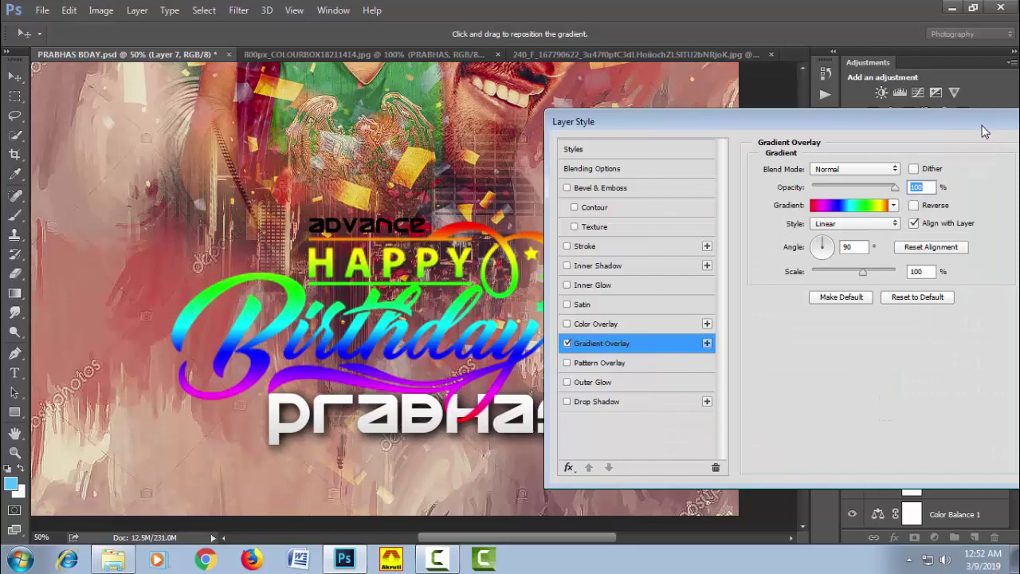
pyautogui.moveTo(985, 127); pyautogui.dragTo(888, 137)
pyautogui.click(968, 159)
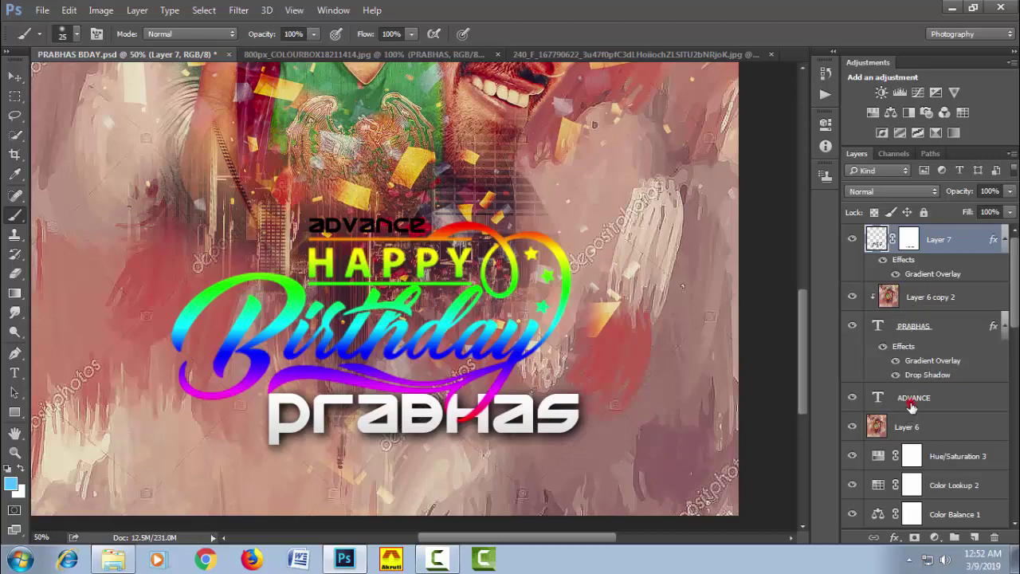
# - Give the ADVANCE text a Color Overlay using the yellow sampled from HAPPY
pyautogui.click(911, 405)
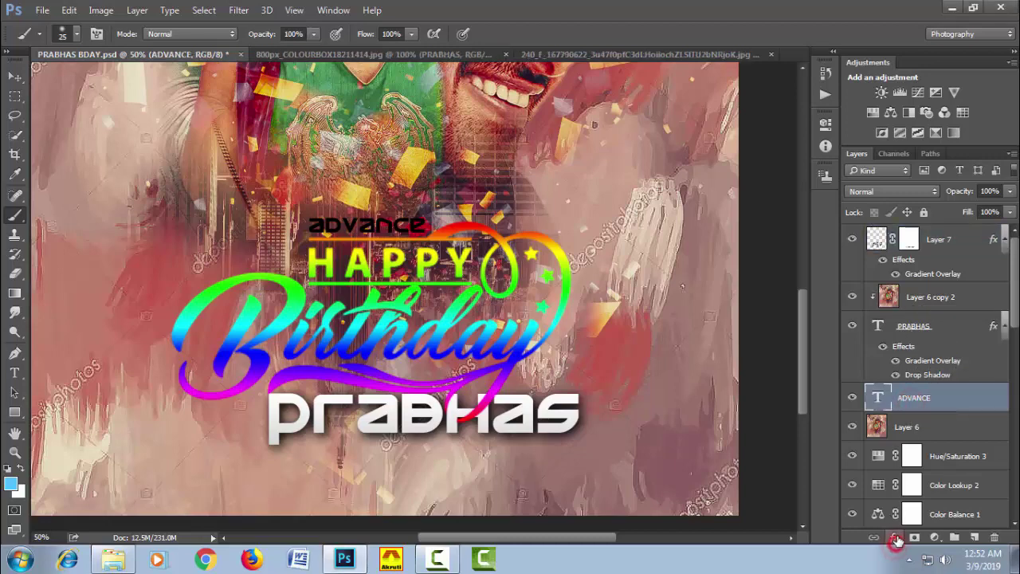
pyautogui.click(896, 538)
pyautogui.click(906, 458)
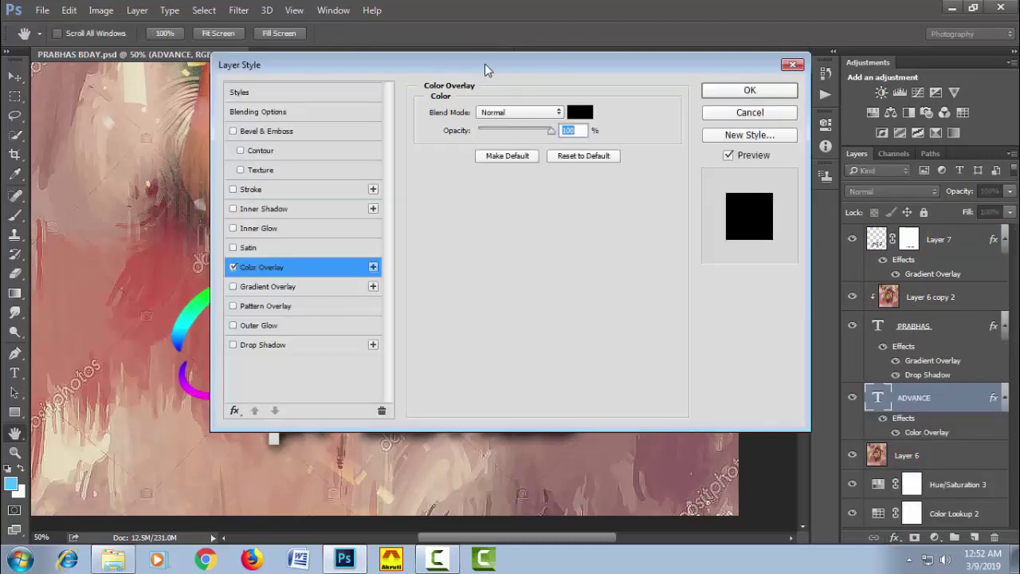
pyautogui.moveTo(488, 70); pyautogui.dragTo(809, 234)
pyautogui.click(903, 279)
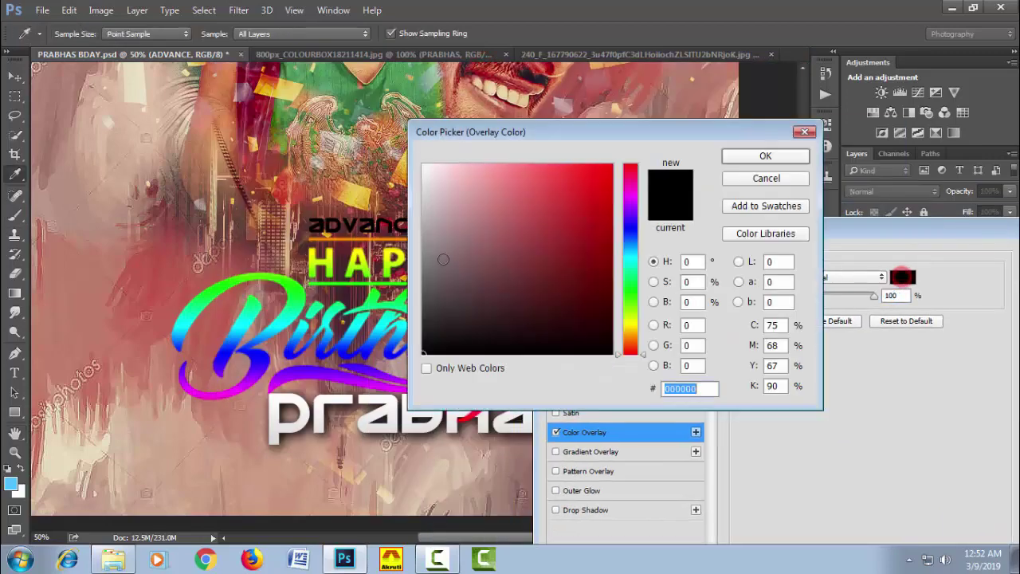
pyautogui.click(396, 253)
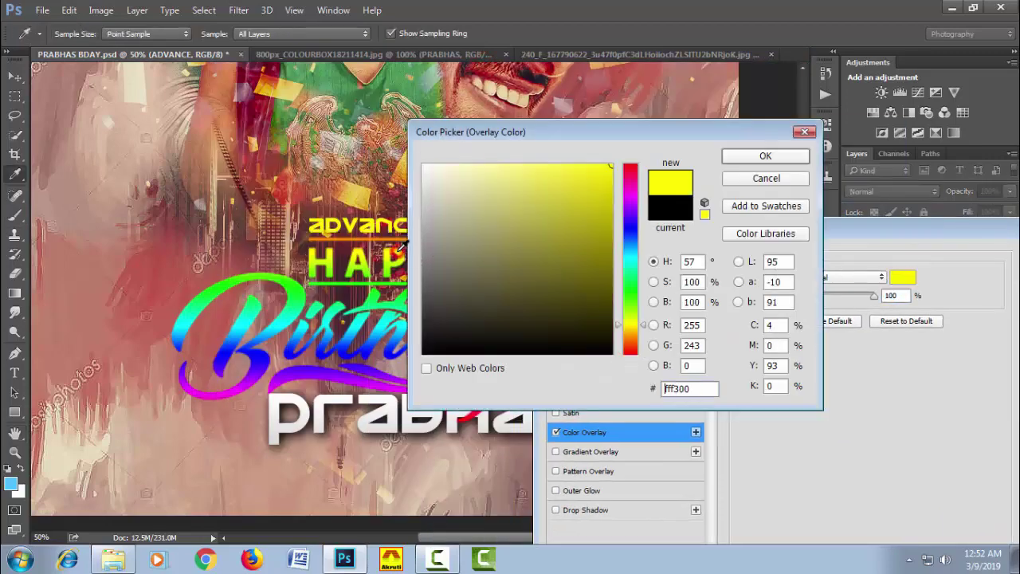
pyautogui.click(766, 155)
pyautogui.moveTo(829, 228); pyautogui.dragTo(542, 230)
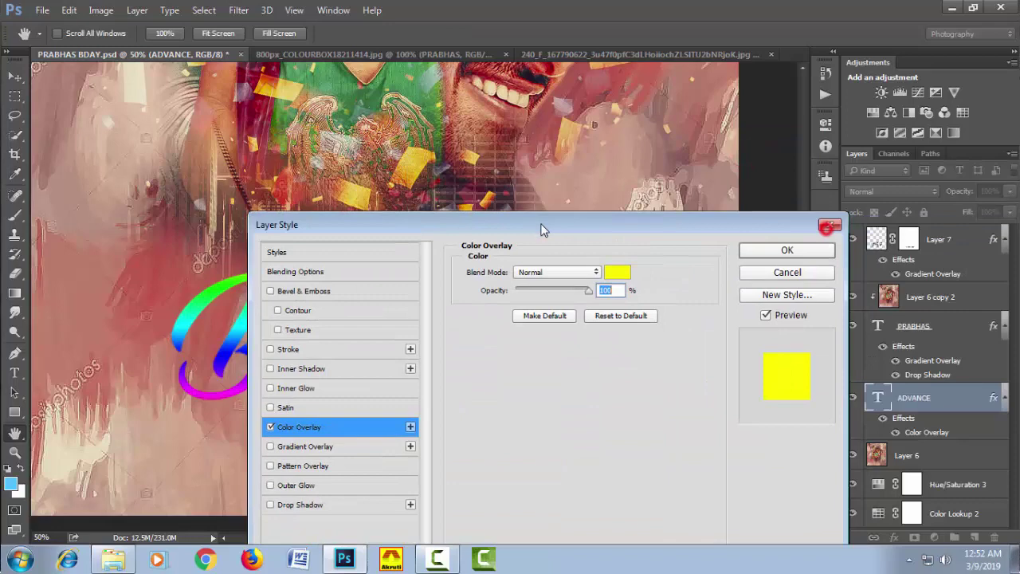
pyautogui.click(787, 250)
# - Collapse the effect lists of PRABHAS, Layer 7 and ADVANCE in the Layers panel
pyautogui.press('b')
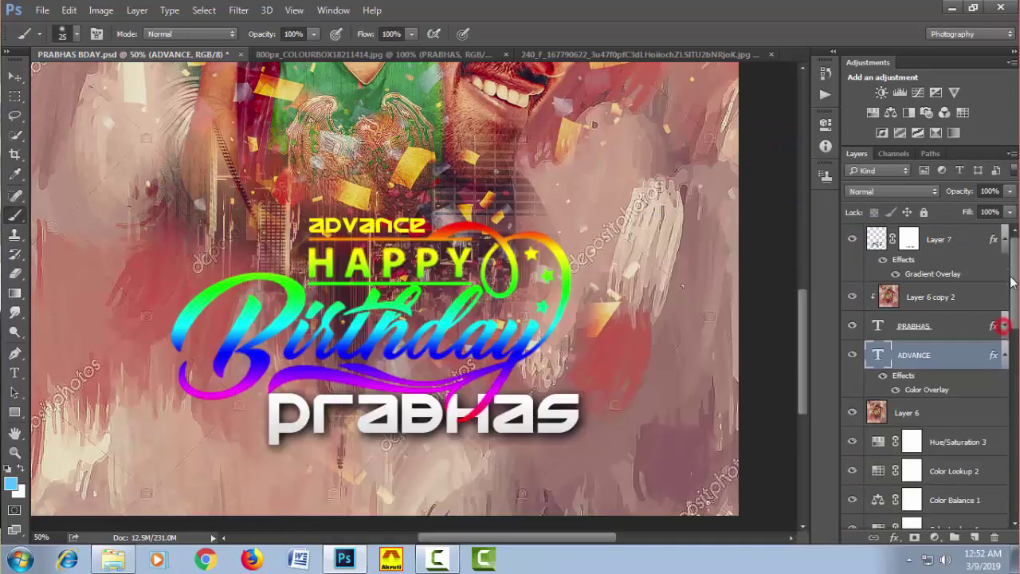
pyautogui.click(1004, 327)
pyautogui.click(1004, 240)
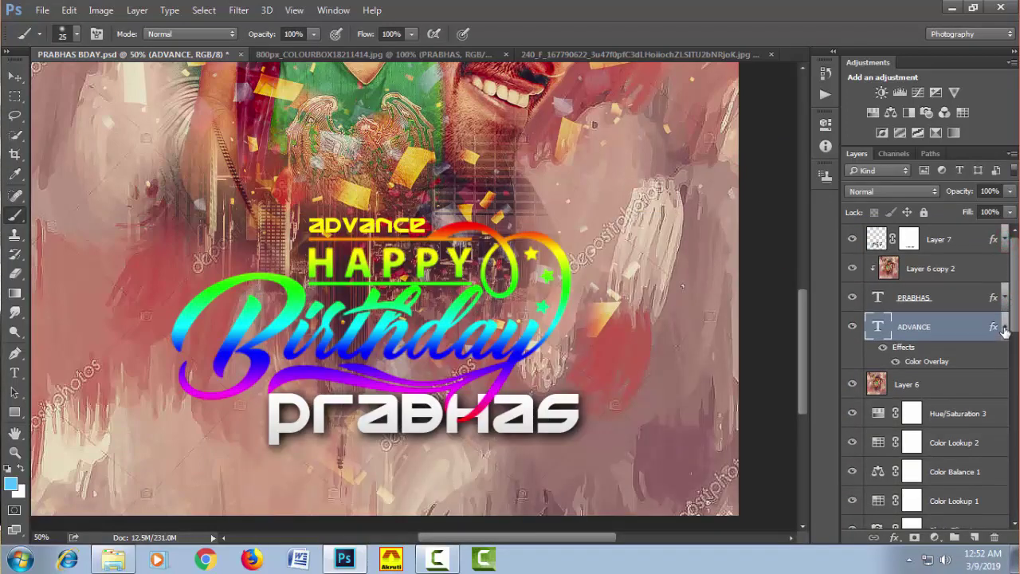
pyautogui.click(1005, 327)
# - Zoom out to view the whole finished poster and stop the screen recording
pyautogui.press('h')
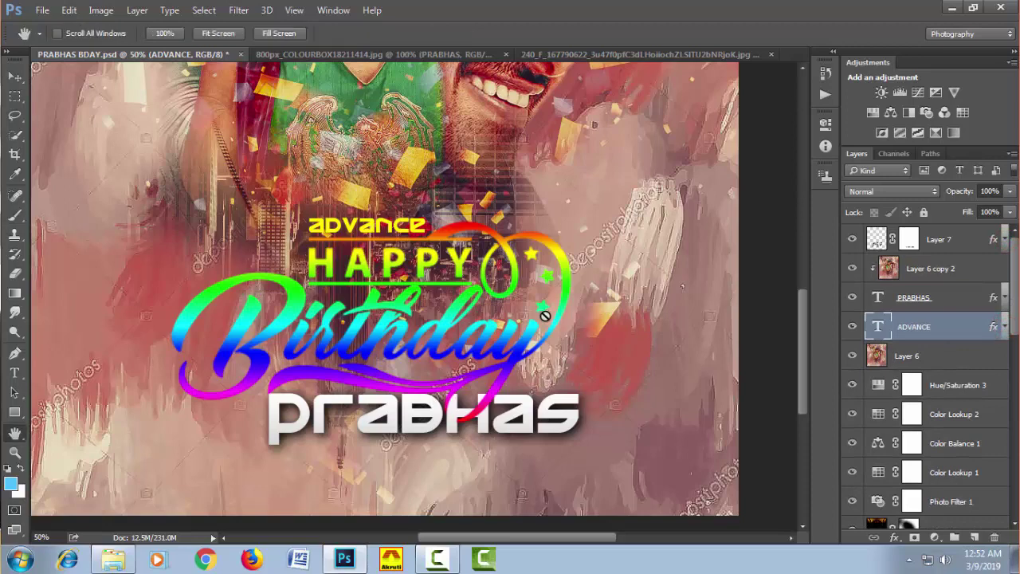
pyautogui.hotkey('ctrl', '-')
pyautogui.hotkey('ctrl', '-')
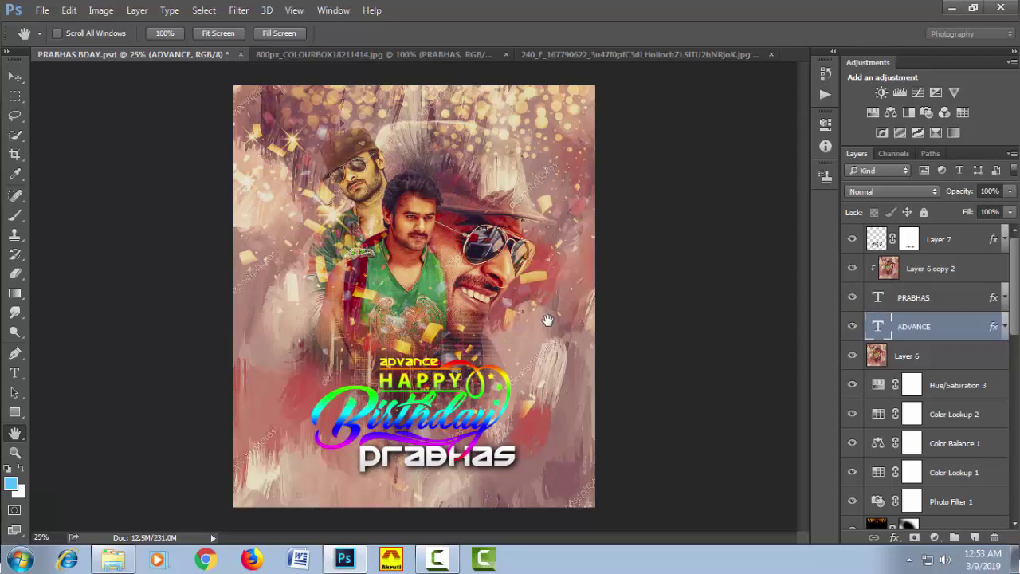
pyautogui.click(437, 558)
pyautogui.click(988, 496)
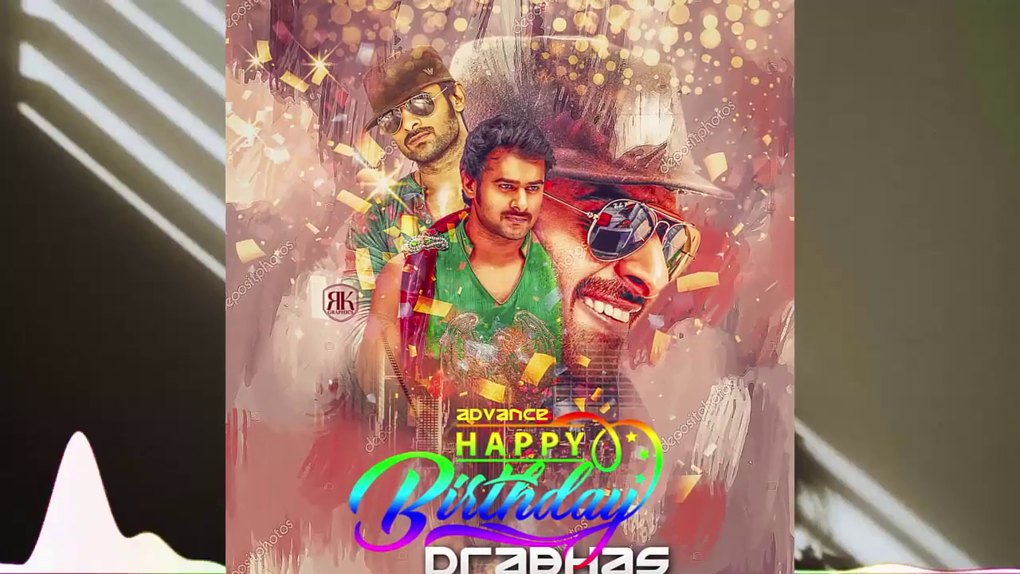